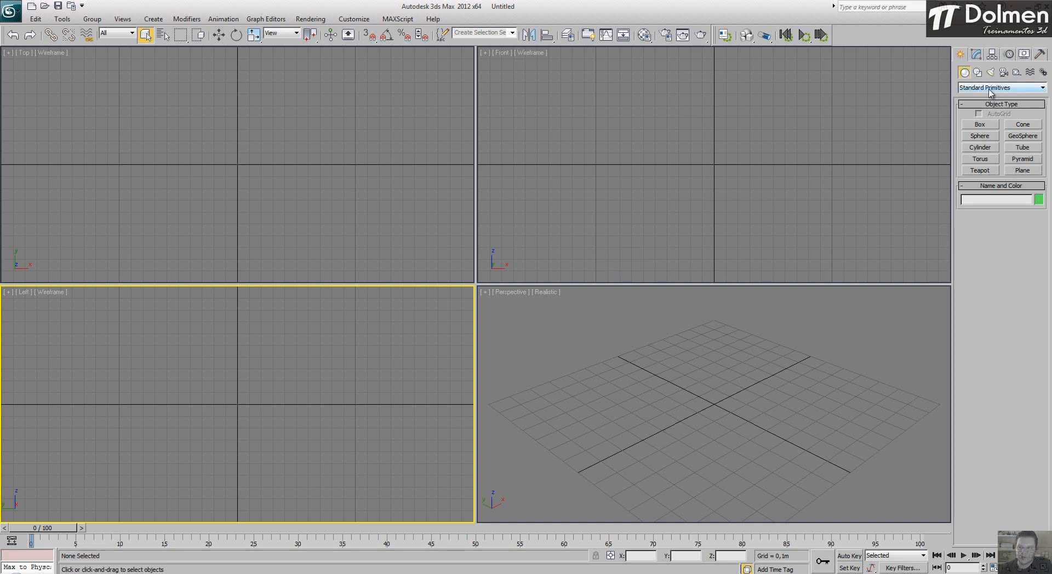
Step: Create a PF Source particle emitter about 0.37 m long and 0.38 m wide near the grid centre in the Perspective view
{"action": "left_click", "coordinate": [1034, 89]}
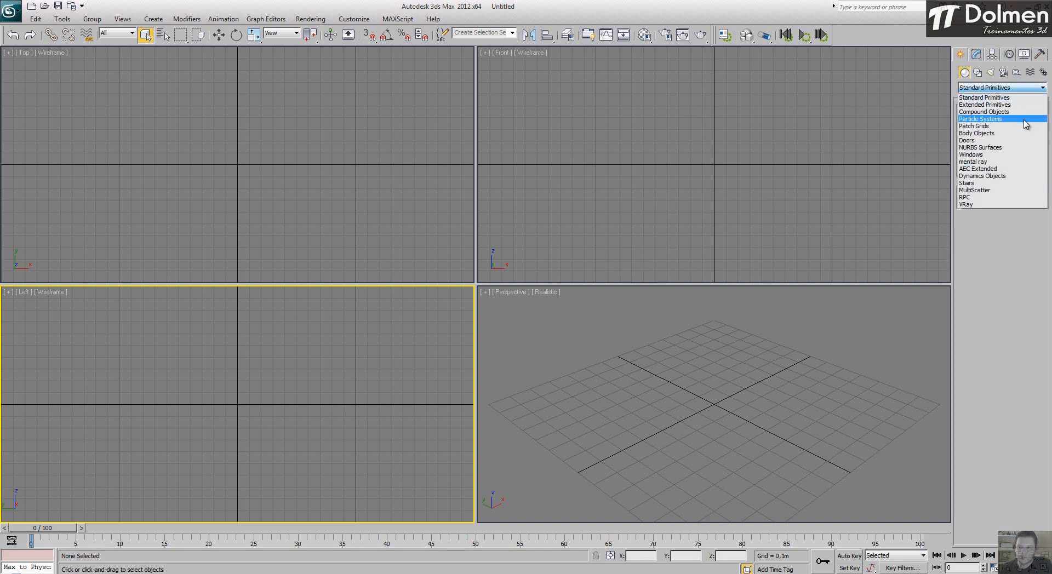
{"action": "left_click", "coordinate": [1024, 120]}
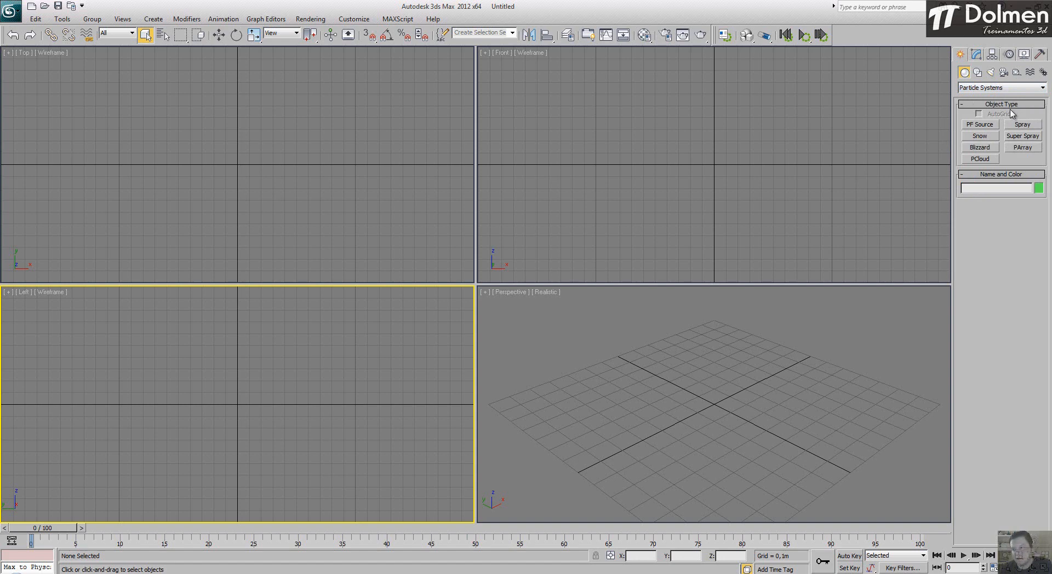
{"action": "left_click", "coordinate": [982, 125]}
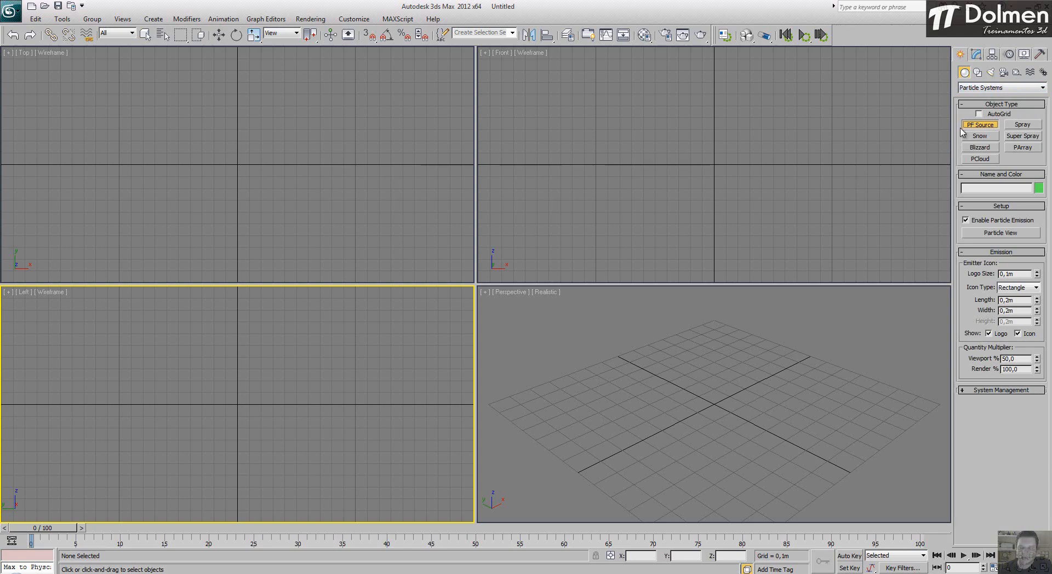
{"action": "left_click_drag", "start_coordinate": [669, 409], "coordinate": [791, 409]}
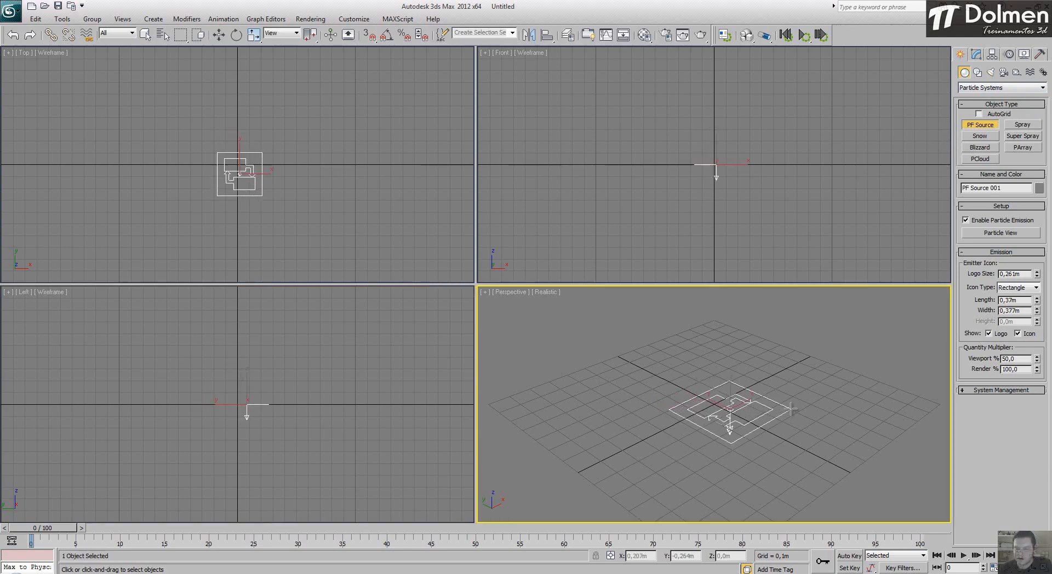
{"action": "right_click", "coordinate": [864, 386]}
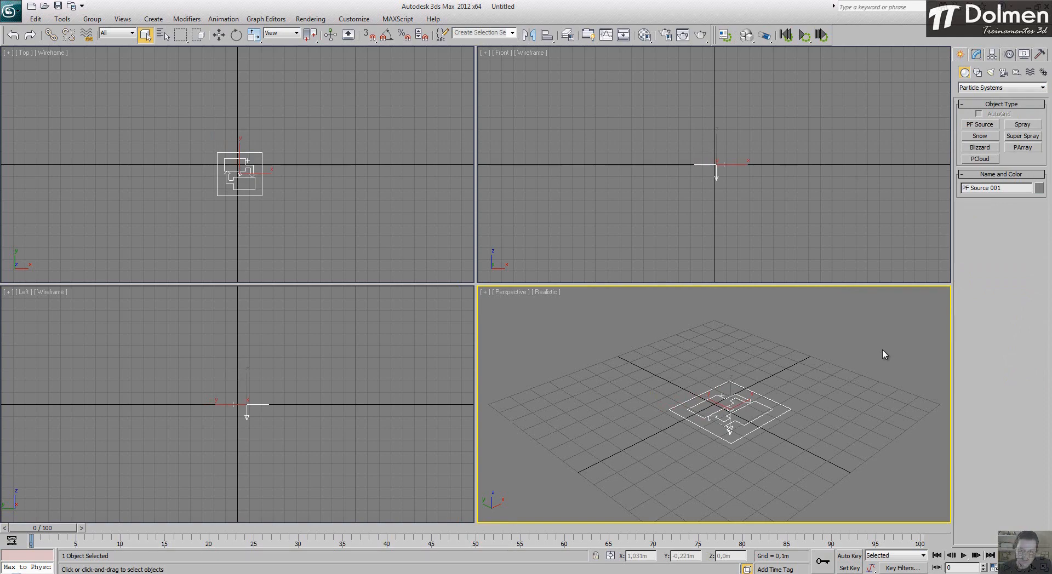
Step: Test-render the emitter in the Perspective view at frame 0 with V-Ray, and close the render and message windows
{"action": "scroll", "coordinate": [810, 376], "scroll_direction": "up", "scroll_amount": 5}
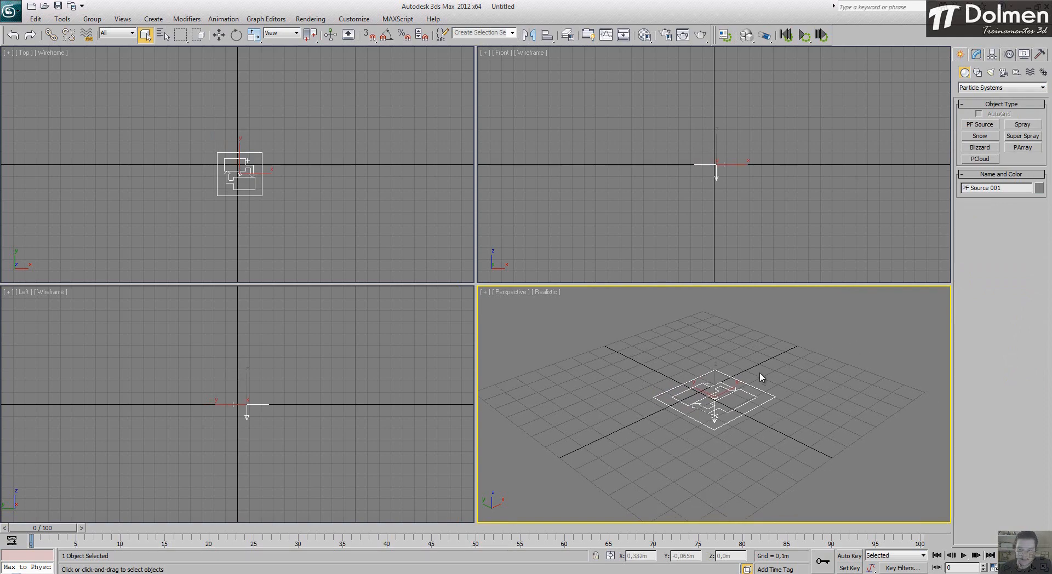
{"action": "middle_click_drag", "start_coordinate": [762, 377], "coordinate": [761, 382]}
{"action": "left_click", "coordinate": [701, 35]}
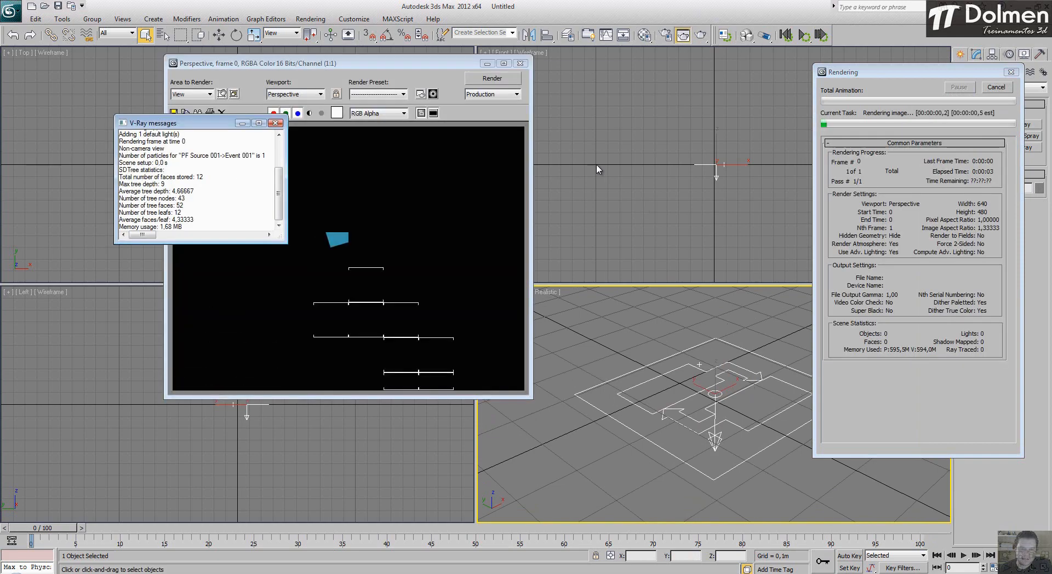
{"action": "left_click", "coordinate": [276, 123]}
{"action": "left_click", "coordinate": [520, 64]}
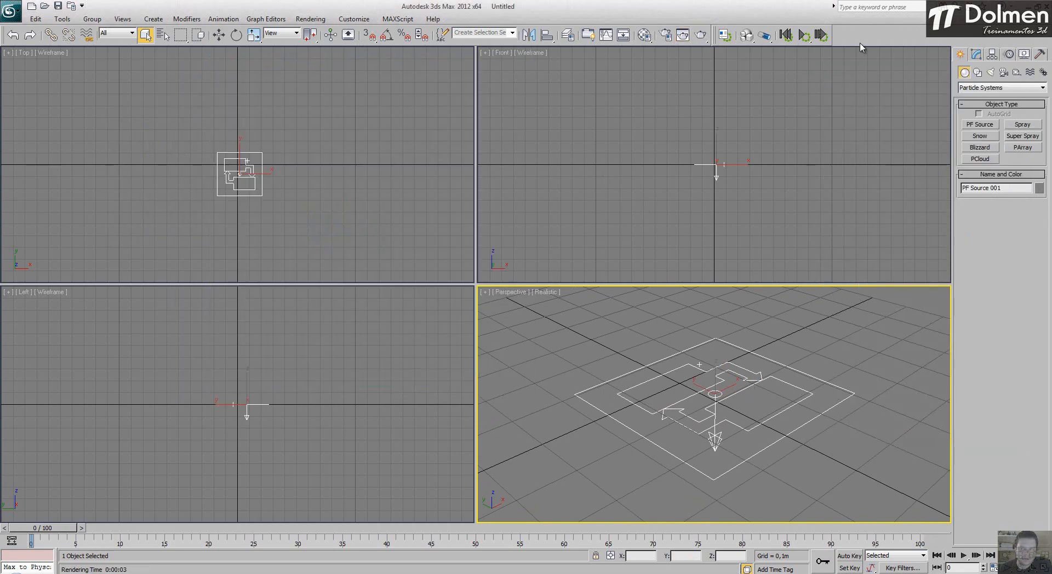
Step: Assign the Default Scanline Renderer as the production renderer in the render setup
{"action": "key", "text": "F10"}
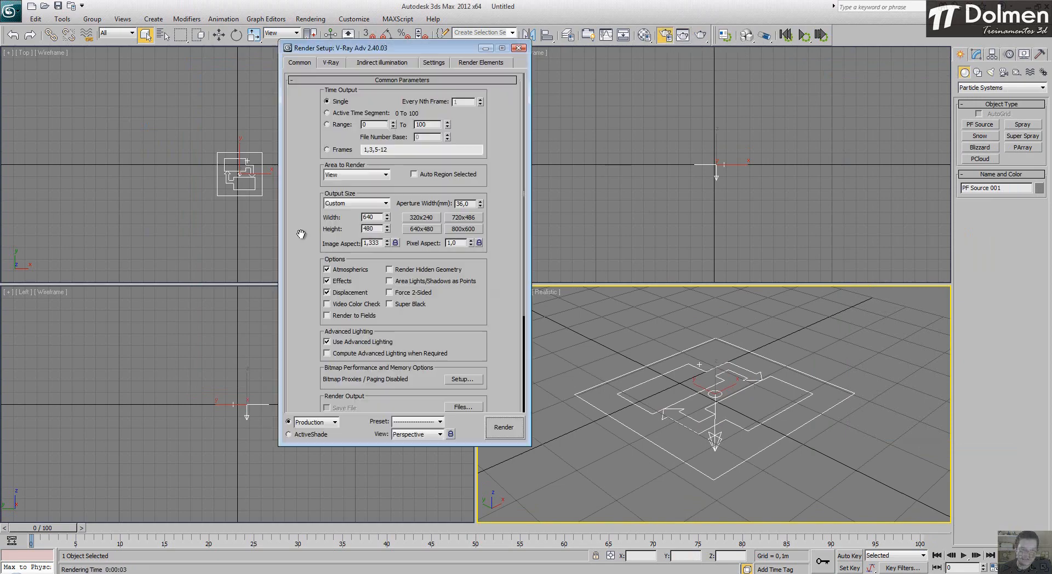
{"action": "scroll", "coordinate": [465, 362], "scroll_direction": "down", "scroll_amount": 5}
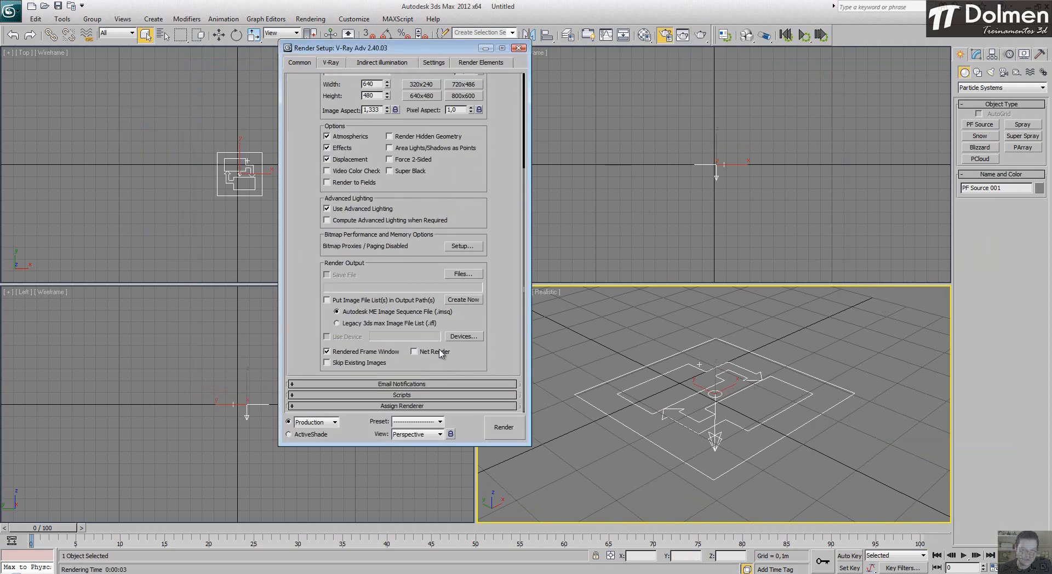
{"action": "left_click", "coordinate": [438, 406]}
{"action": "left_click", "coordinate": [465, 359]}
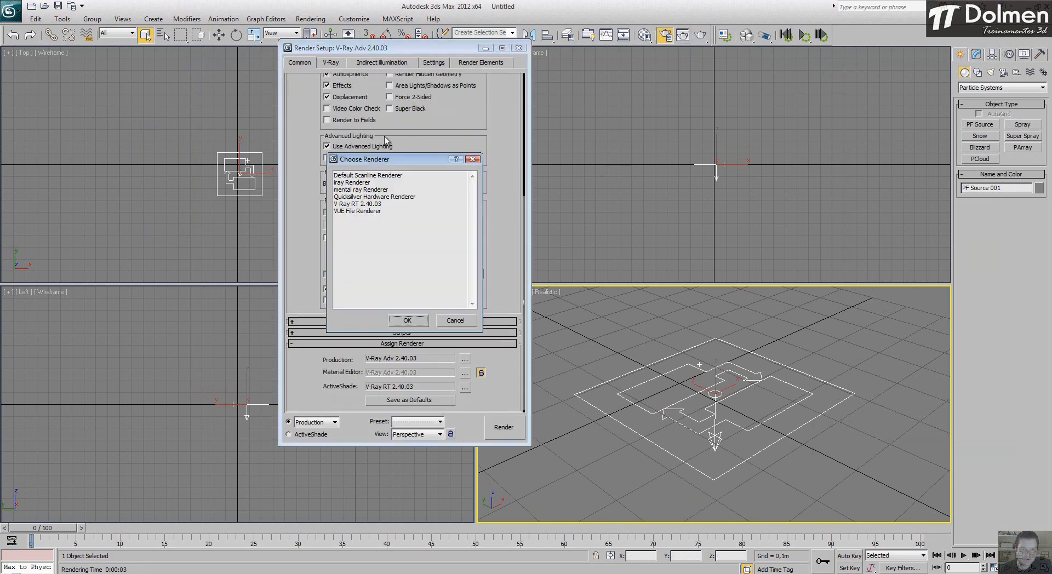
{"action": "double_click", "coordinate": [369, 176]}
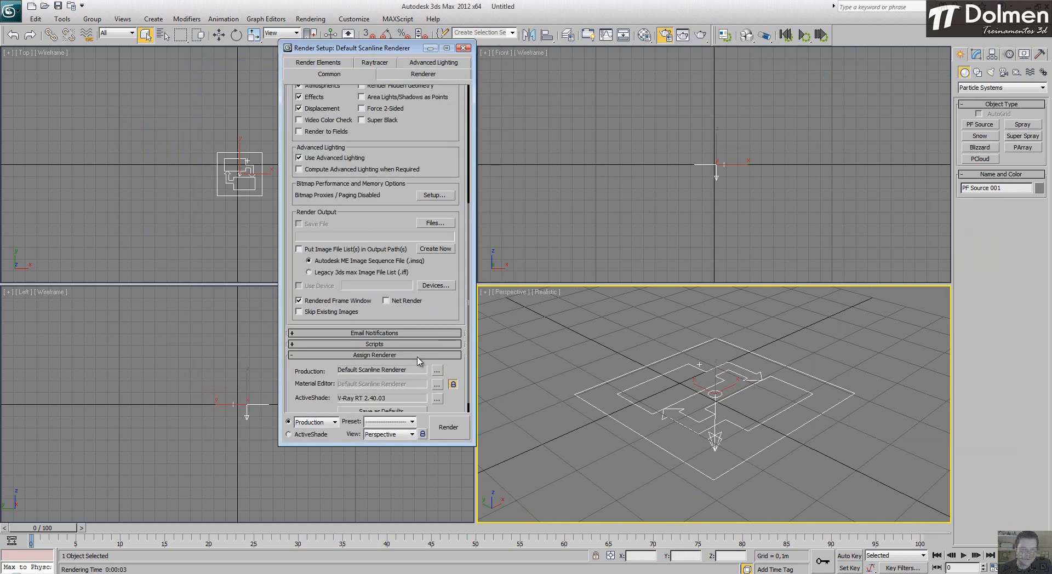
Step: Render the Perspective view at frame 0 with the scanline renderer, and close the render setup and rendered image
{"action": "left_click", "coordinate": [448, 427]}
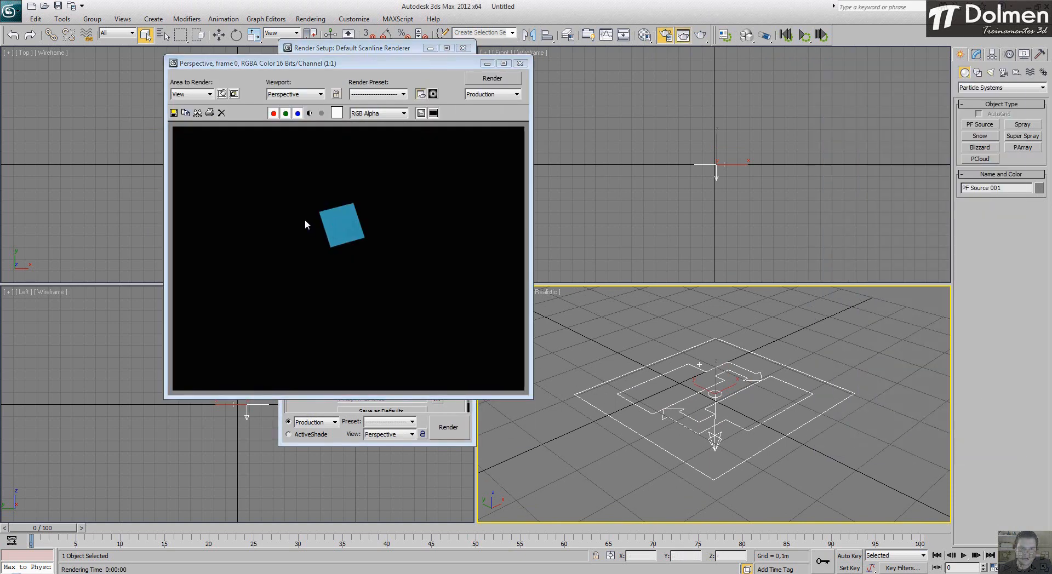
{"action": "left_click", "coordinate": [463, 47]}
{"action": "left_click", "coordinate": [520, 63]}
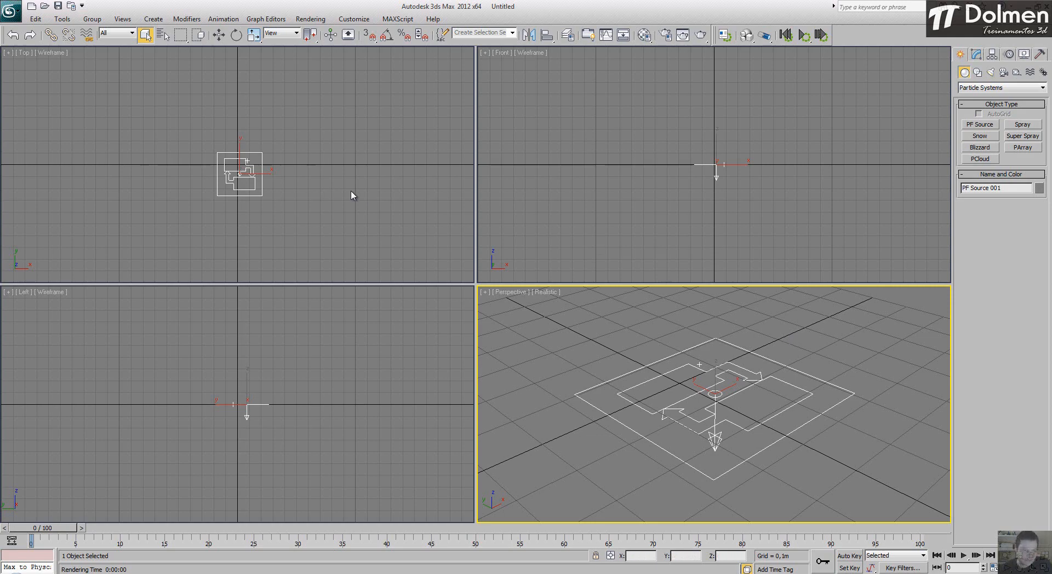
Step: Rotate the PF Source emitter 180 degrees in the Front view with angle snap on, so its arrow points upward
{"action": "middle_click_drag", "start_coordinate": [716, 183], "coordinate": [714, 186]}
{"action": "scroll", "coordinate": [715, 187], "scroll_direction": "up", "scroll_amount": 3}
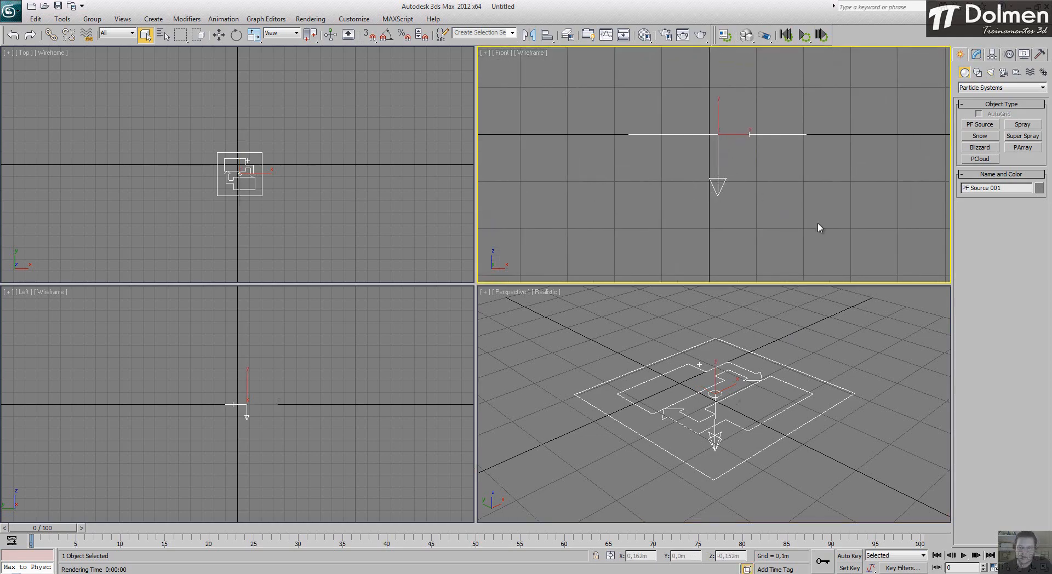
{"action": "scroll", "coordinate": [820, 228], "scroll_direction": "down", "scroll_amount": 3}
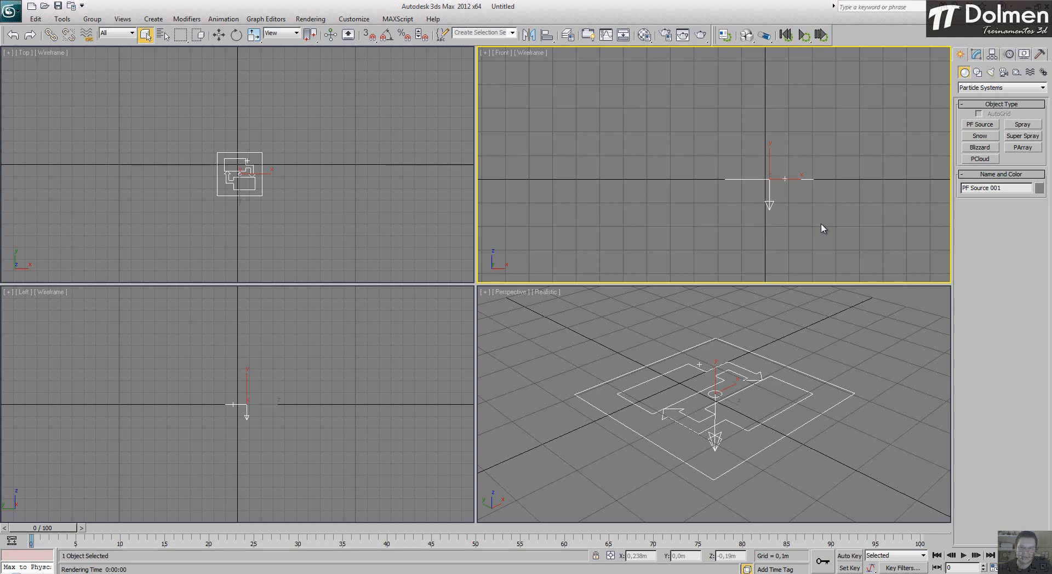
{"action": "left_click", "coordinate": [237, 35]}
{"action": "left_click", "coordinate": [386, 34]}
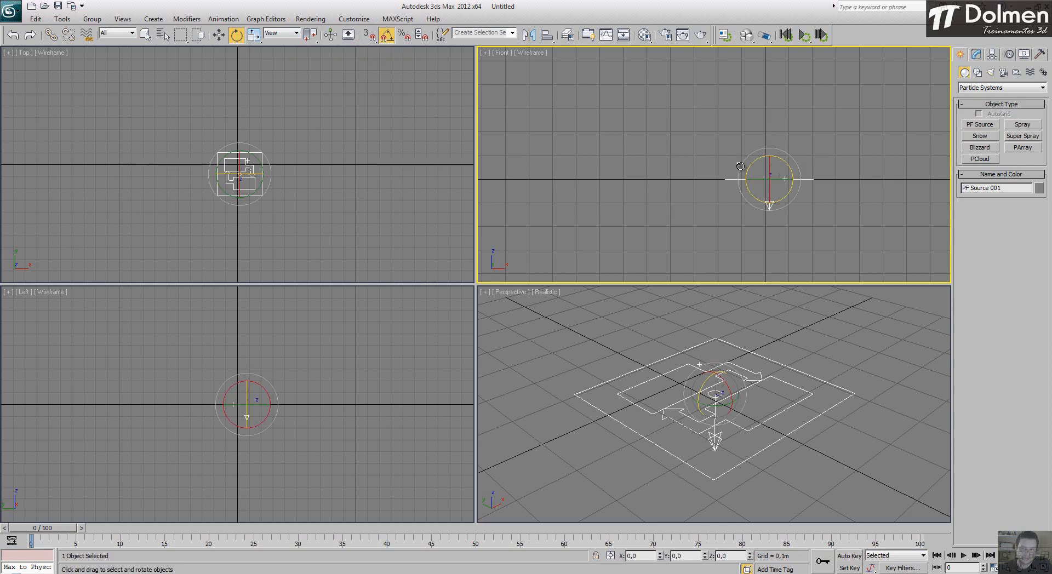
{"action": "left_click_drag", "start_coordinate": [740, 166], "coordinate": [721, 263]}
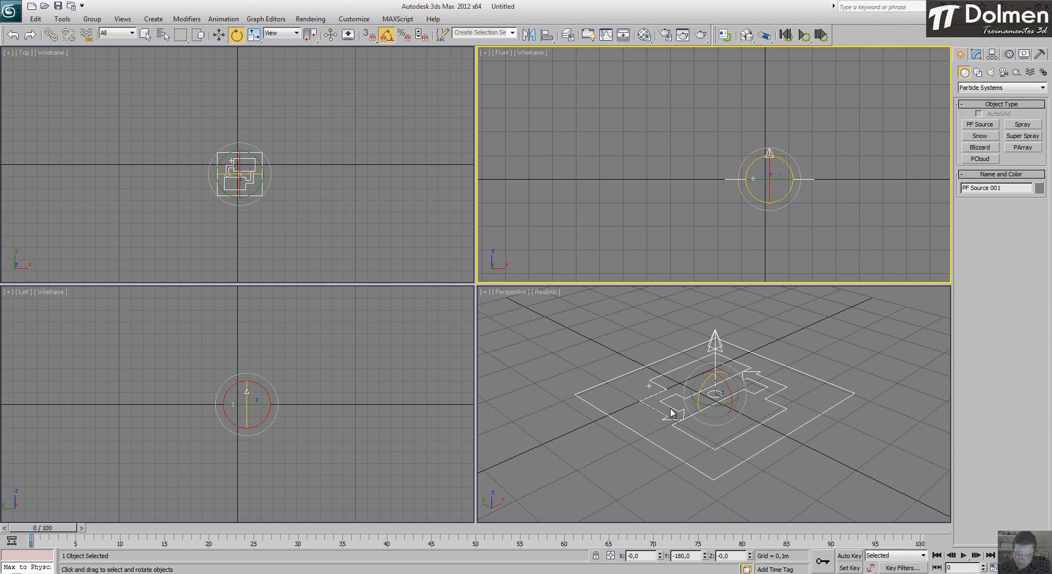
Step: Show the safe frame in the Perspective view and frame the emitter low in it from a flatter angle
{"action": "scroll", "coordinate": [716, 351], "scroll_direction": "down", "scroll_amount": 4}
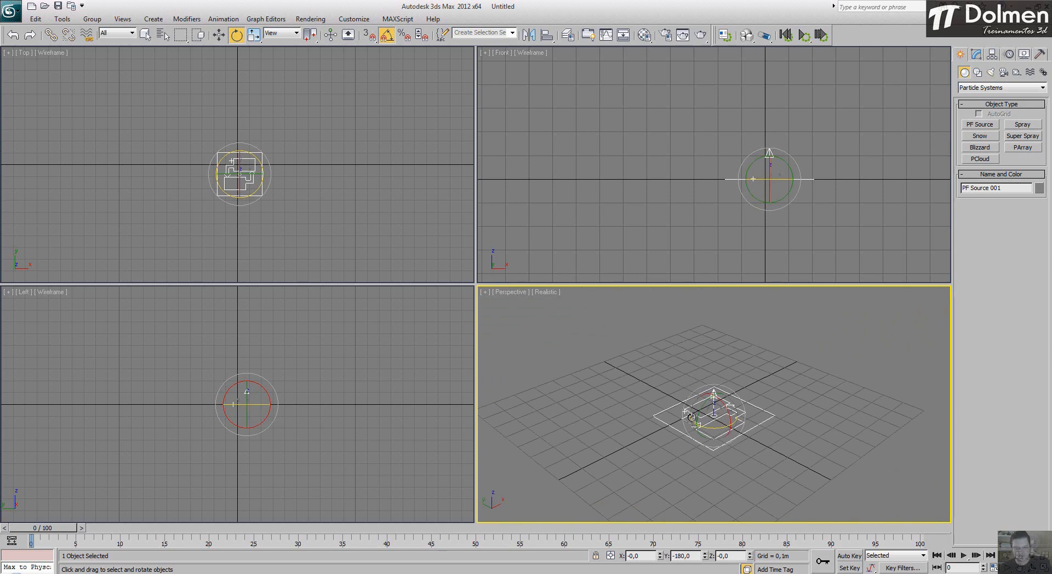
{"action": "key", "text": "shift+f"}
{"action": "middle_click_drag", "start_coordinate": [691, 417], "coordinate": [699, 454]}
{"action": "scroll", "coordinate": [700, 456], "scroll_direction": "up", "scroll_amount": 5}
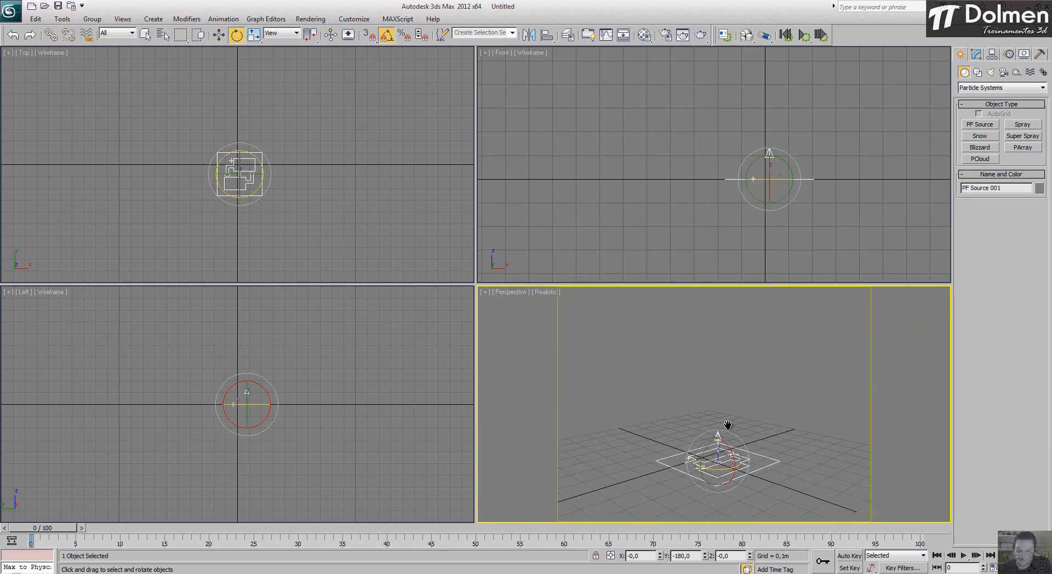
{"action": "right_click", "coordinate": [759, 390]}
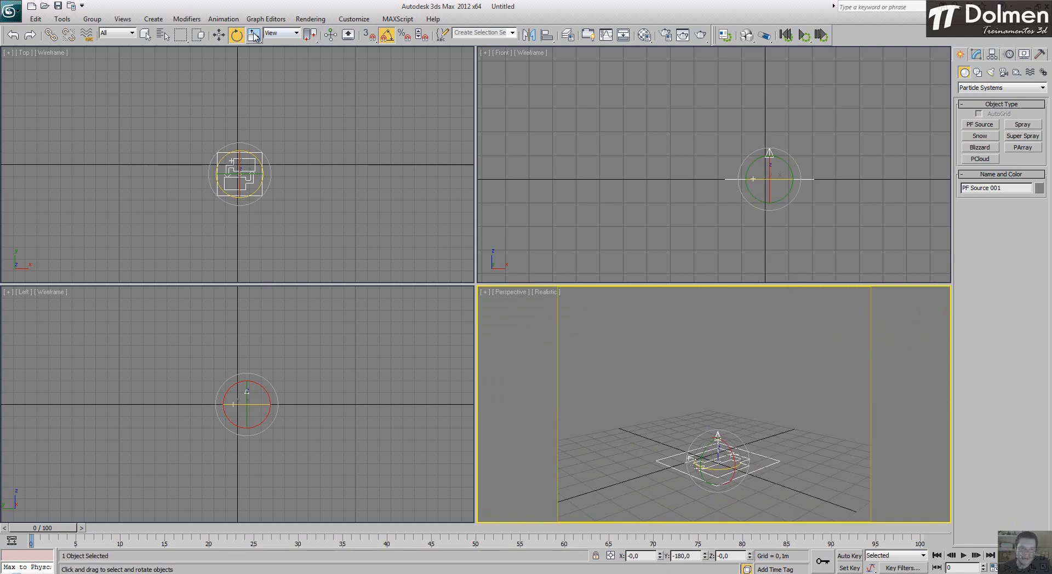
Step: Switch to the Move tool, go to frame 2, and test-render the emitted particles in the Perspective view
{"action": "left_click", "coordinate": [219, 34]}
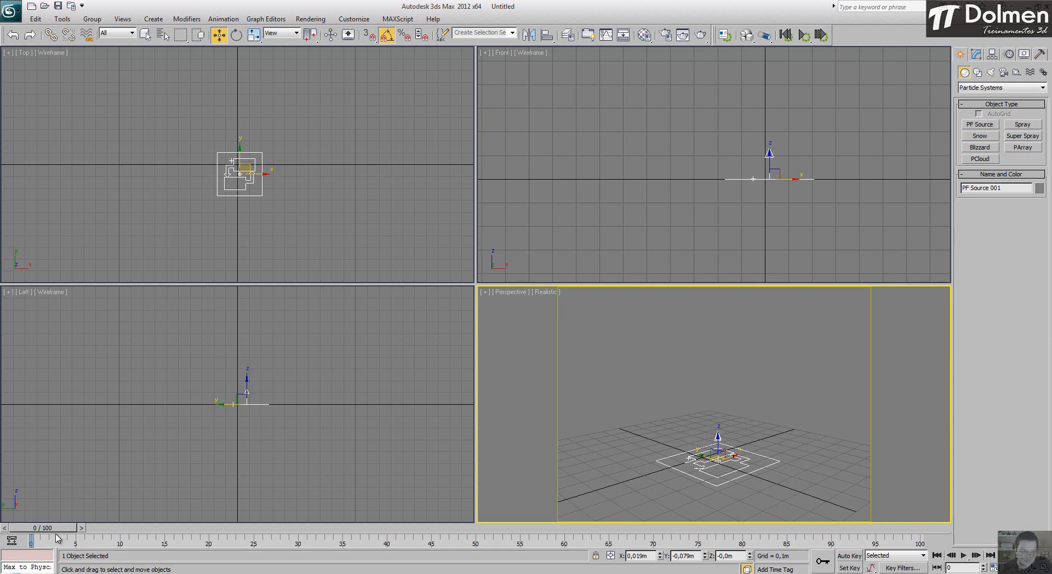
{"action": "left_click_drag", "start_coordinate": [53, 531], "coordinate": [73, 531]}
{"action": "key", "text": "w"}
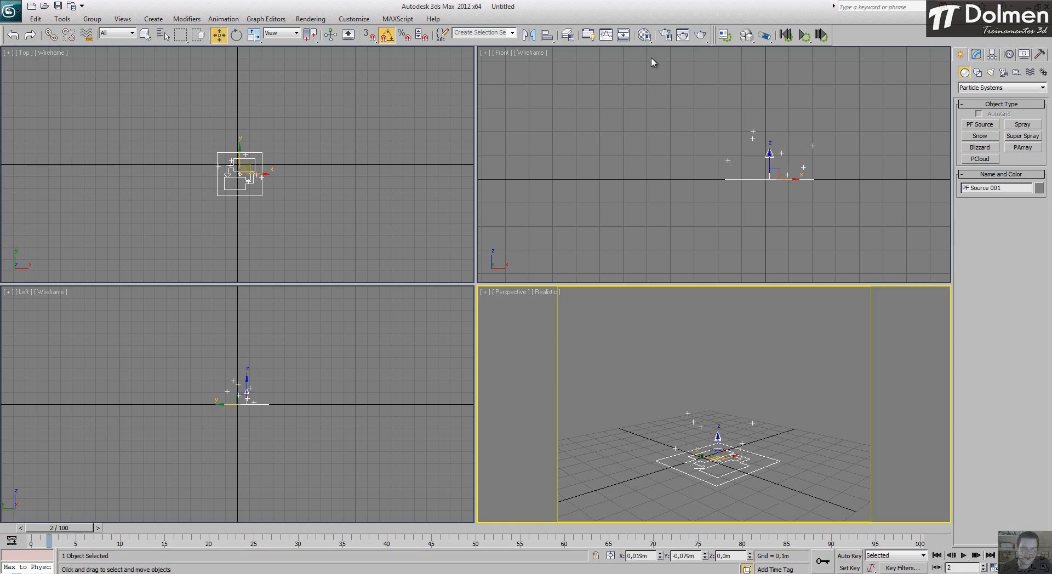
{"action": "left_click", "coordinate": [699, 39]}
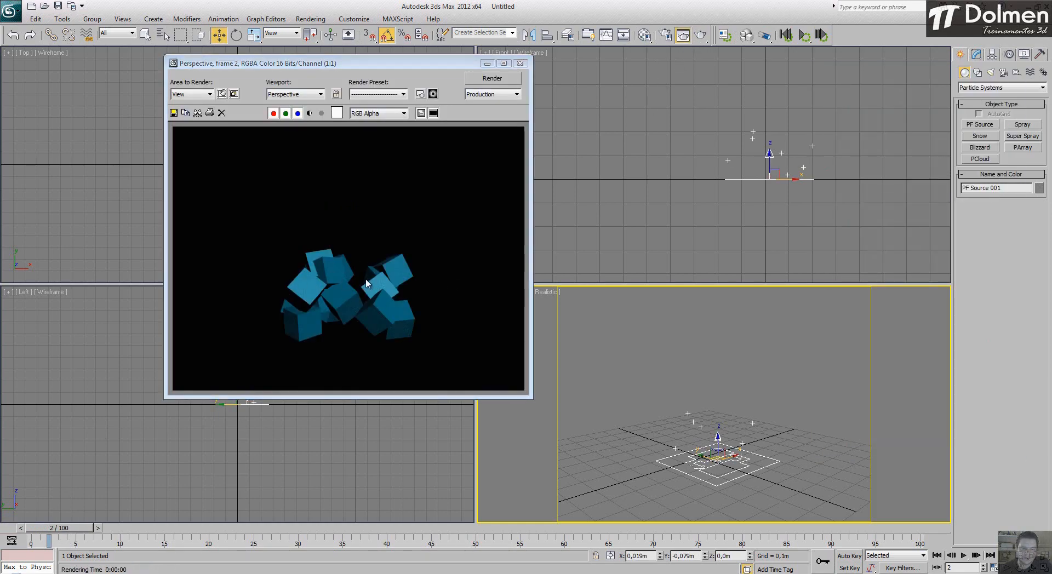
{"action": "left_click", "coordinate": [520, 63]}
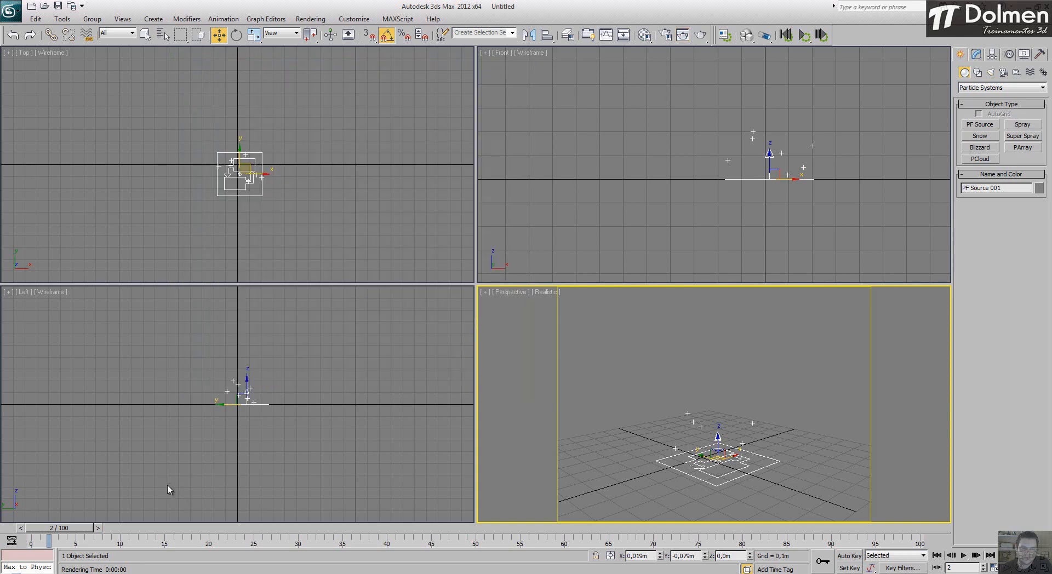
Step: Go to frame 30 and test-render the whole particle column in the Perspective view
{"action": "left_click_drag", "start_coordinate": [70, 530], "coordinate": [311, 544]}
{"action": "key", "text": "w"}
{"action": "scroll", "coordinate": [721, 444], "scroll_direction": "down", "scroll_amount": 6}
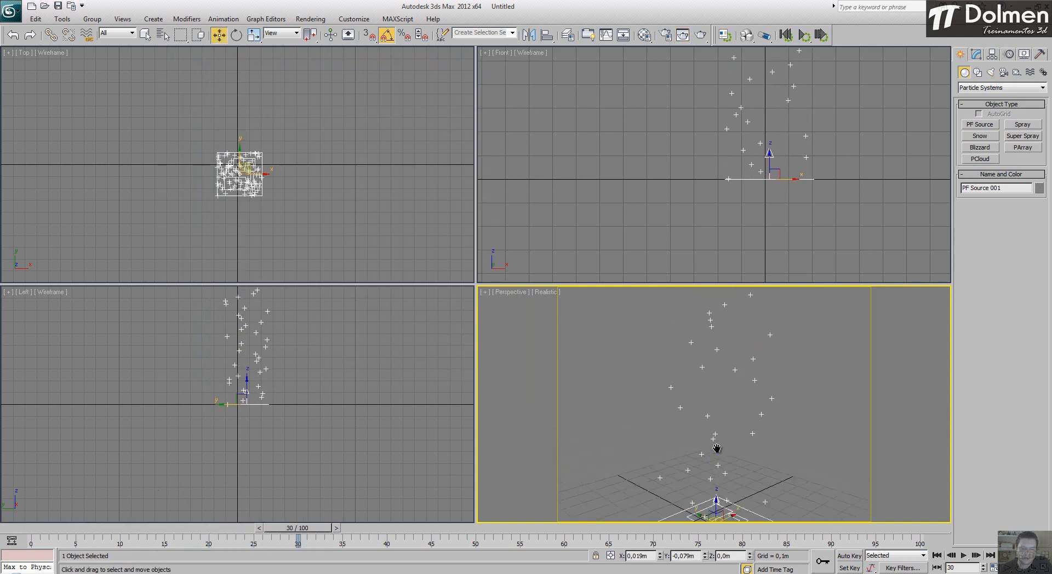
{"action": "scroll", "coordinate": [724, 439], "scroll_direction": "up", "scroll_amount": 4}
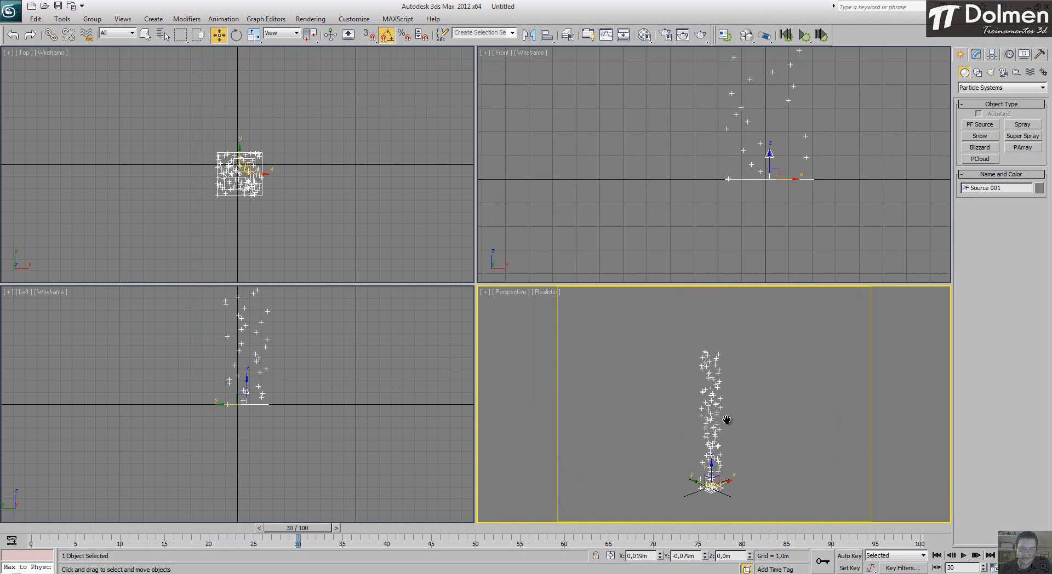
{"action": "middle_click_drag", "start_coordinate": [725, 425], "coordinate": [727, 396]}
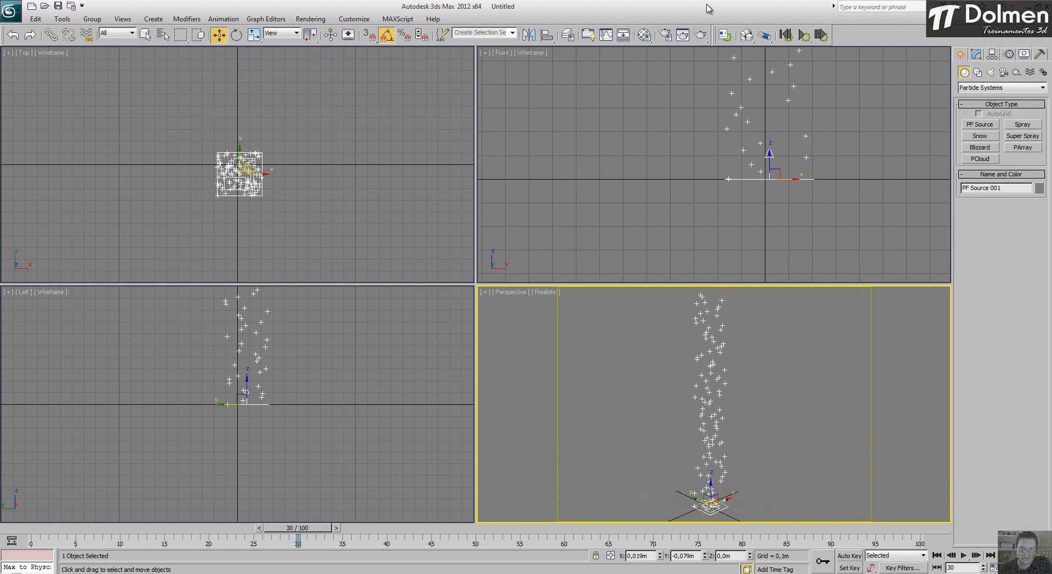
{"action": "left_click", "coordinate": [701, 35]}
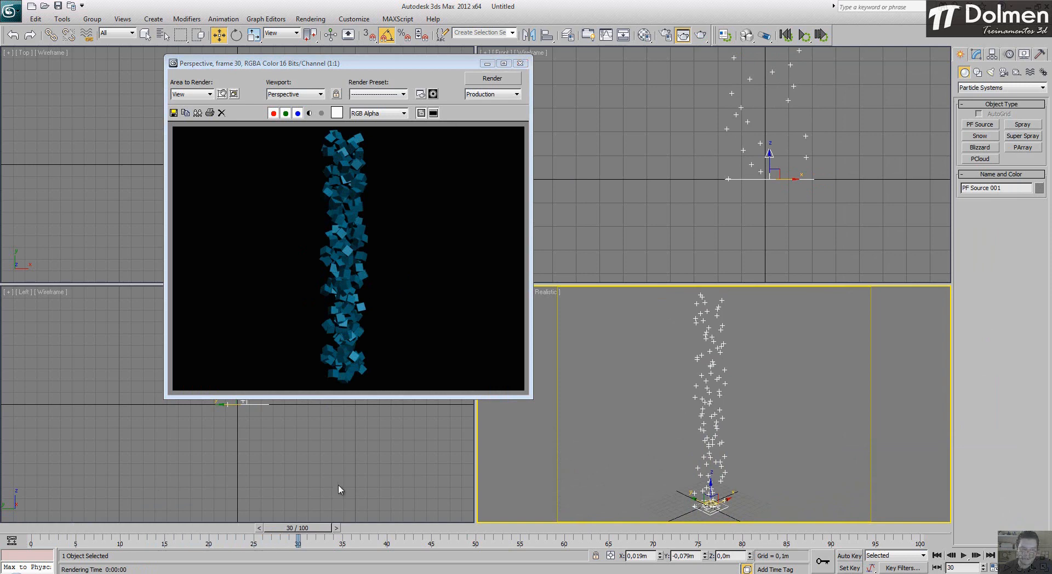
{"action": "left_click", "coordinate": [520, 63]}
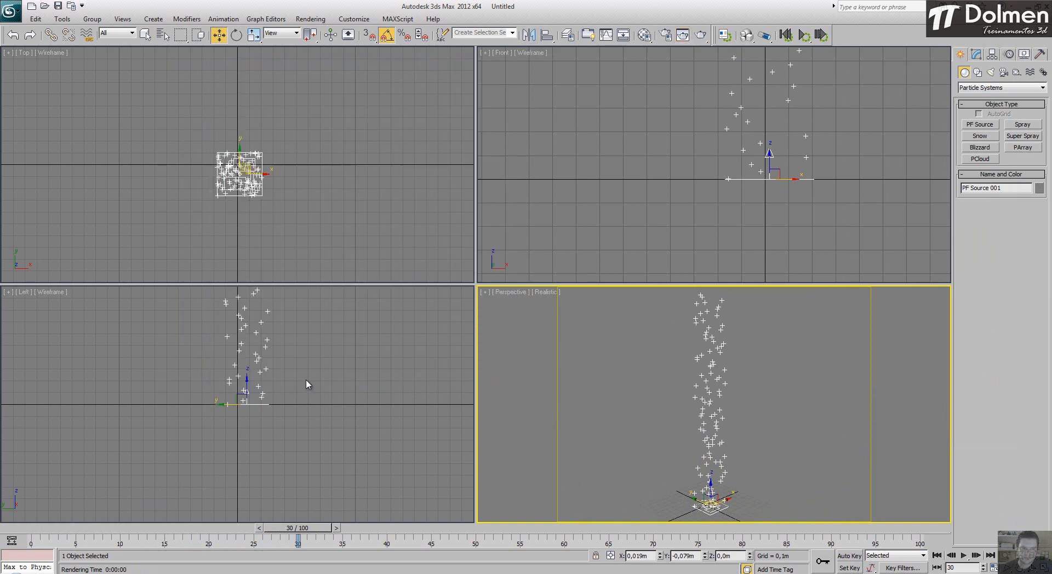
Step: Advance to frame 33 and examine in the Left view how the particles leave the emitter
{"action": "middle_click_drag", "start_coordinate": [260, 371], "coordinate": [317, 450]}
{"action": "middle_click_drag", "start_coordinate": [344, 380], "coordinate": [336, 401]}
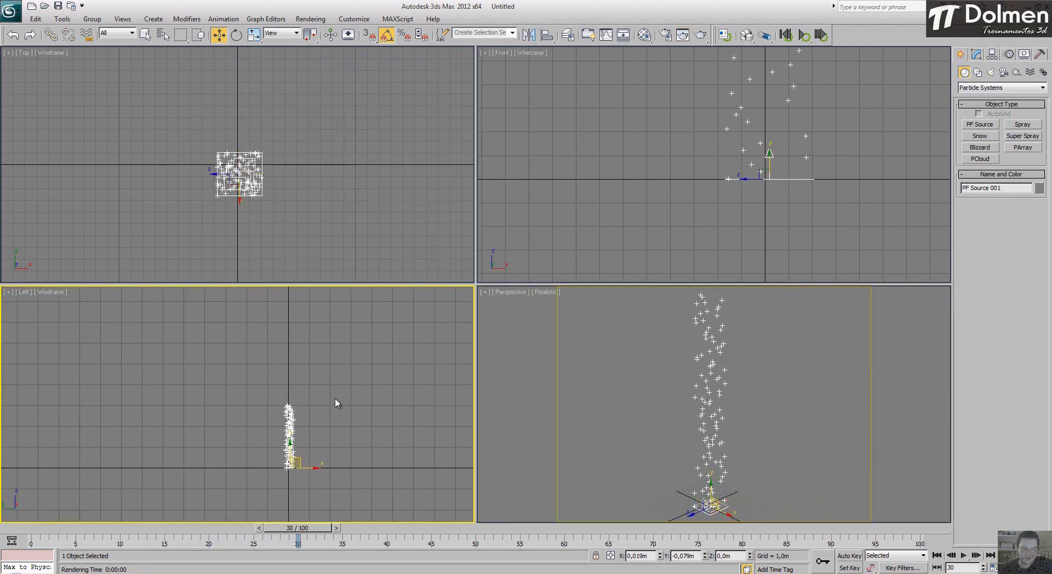
{"action": "left_click_drag", "start_coordinate": [320, 529], "coordinate": [347, 531]}
{"action": "key", "text": "w"}
{"action": "scroll", "coordinate": [295, 479], "scroll_direction": "up", "scroll_amount": 3}
{"action": "scroll", "coordinate": [280, 455], "scroll_direction": "up", "scroll_amount": 4}
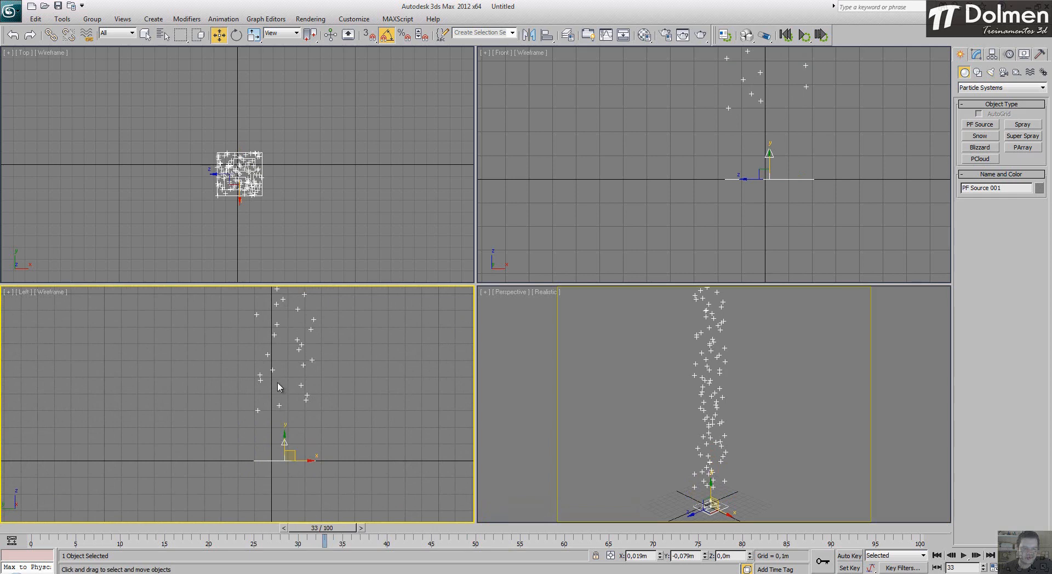
Step: Scrub to frame 77 to examine the rising particle stream in the Left view, and return to frame 0
{"action": "left_click_drag", "start_coordinate": [339, 531], "coordinate": [712, 543]}
{"action": "scroll", "coordinate": [301, 417], "scroll_direction": "down", "scroll_amount": 4}
{"action": "scroll", "coordinate": [301, 416], "scroll_direction": "down", "scroll_amount": 4}
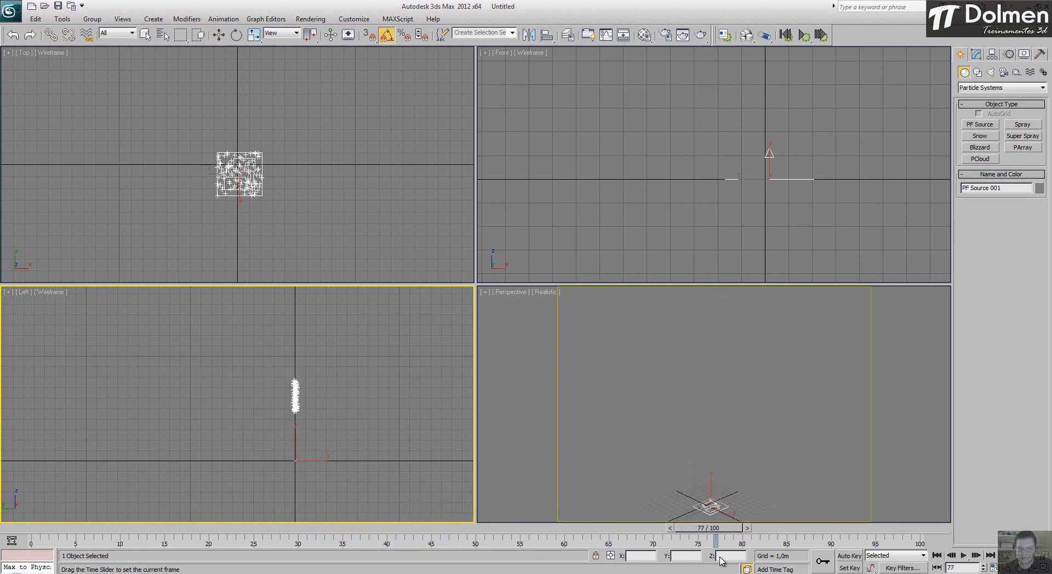
{"action": "key", "text": "w"}
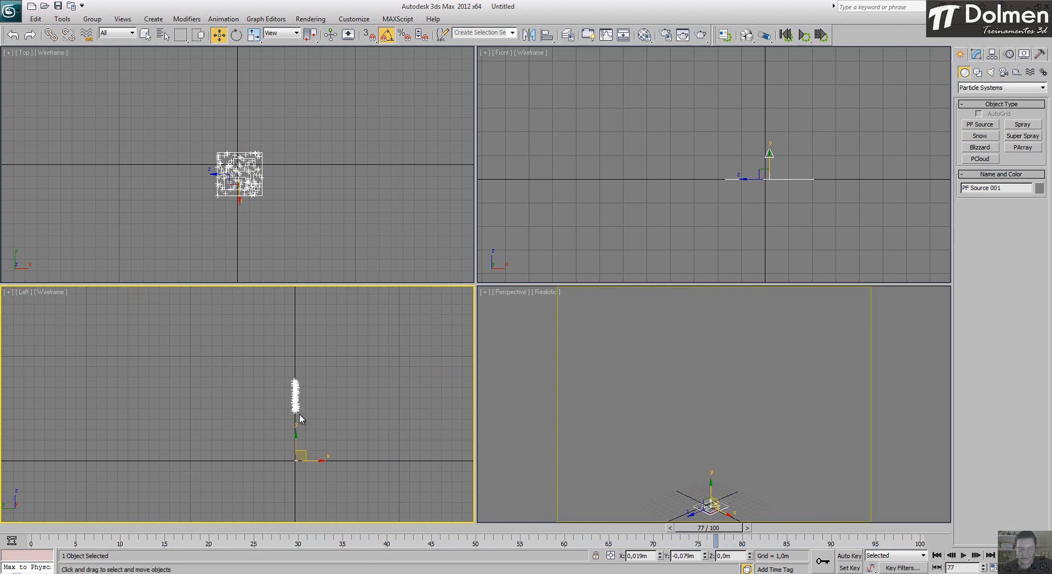
{"action": "left_click_drag", "start_coordinate": [715, 528], "coordinate": [55, 550]}
{"action": "key", "text": "w"}
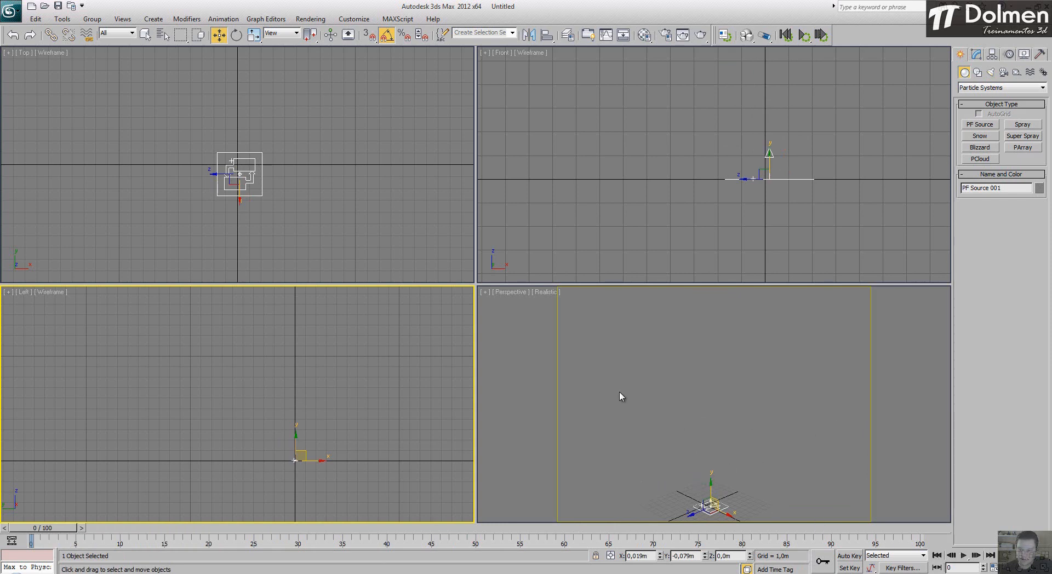
Step: Set the animation's end time to 150 frames in the time configuration
{"action": "left_click", "coordinate": [993, 569]}
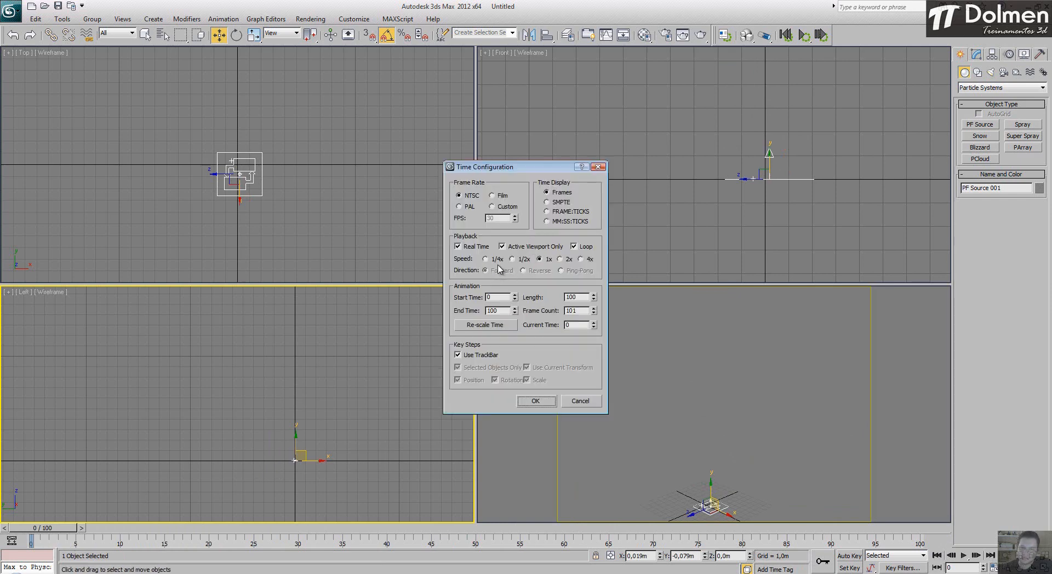
{"action": "double_click", "coordinate": [493, 311]}
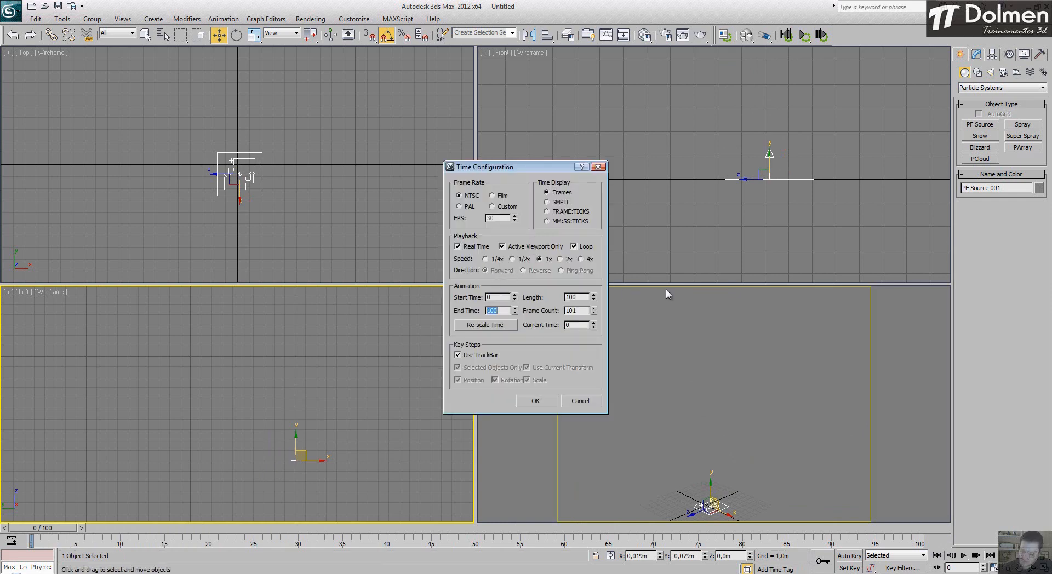
{"action": "type", "text": "150"}
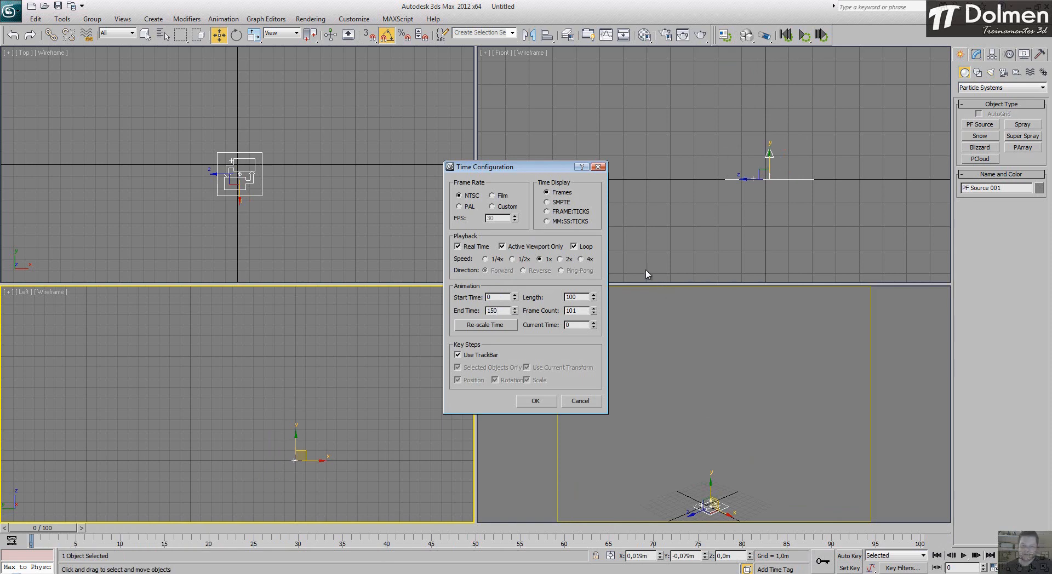
{"action": "left_click", "coordinate": [535, 401]}
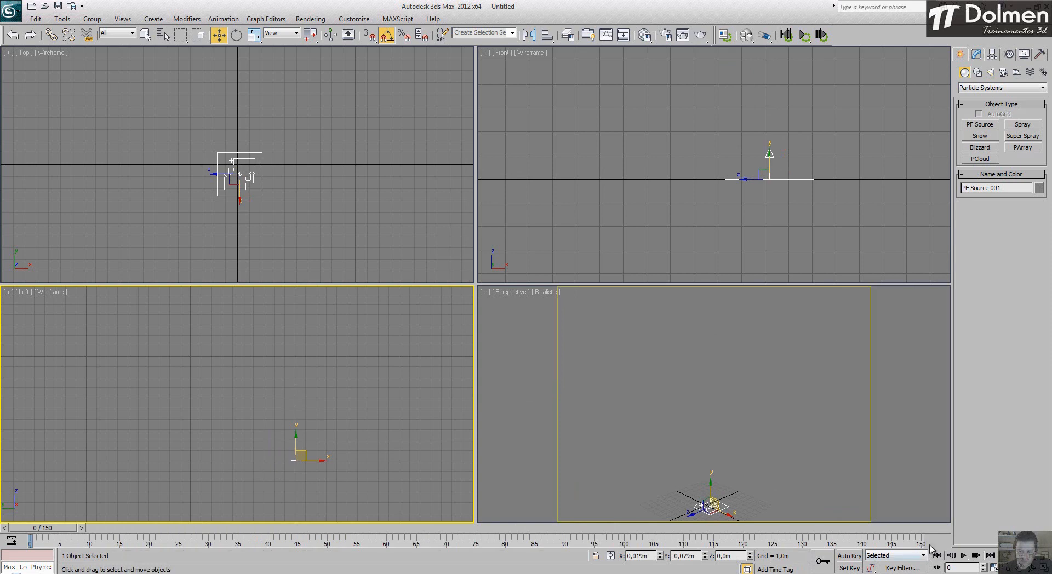
Step: Play the animation in the Perspective view to watch the particle emission, and stop playback
{"action": "left_click", "coordinate": [963, 556]}
{"action": "left_click", "coordinate": [909, 482]}
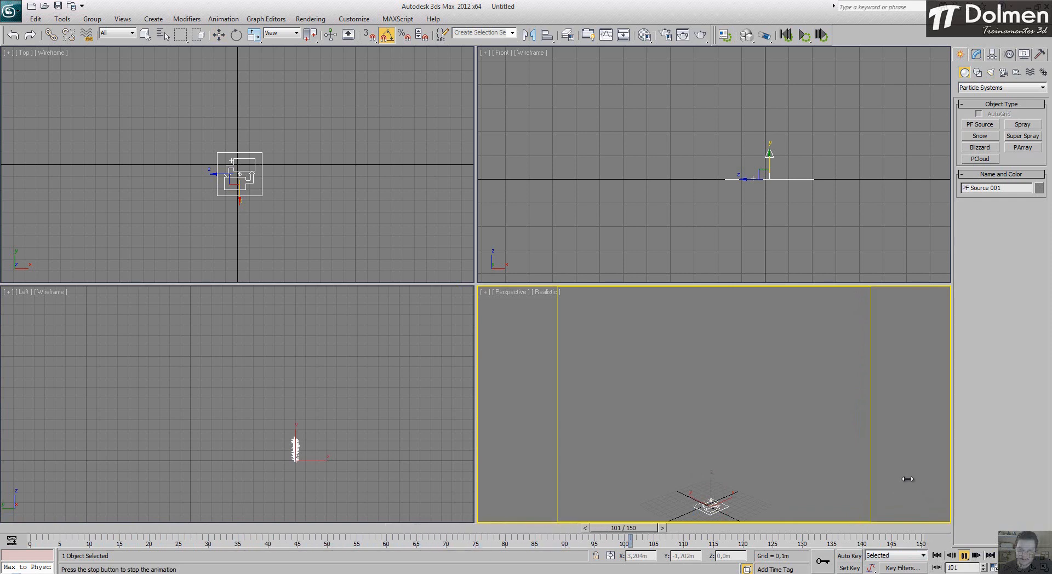
{"action": "left_click", "coordinate": [963, 557]}
{"action": "key", "text": "w"}
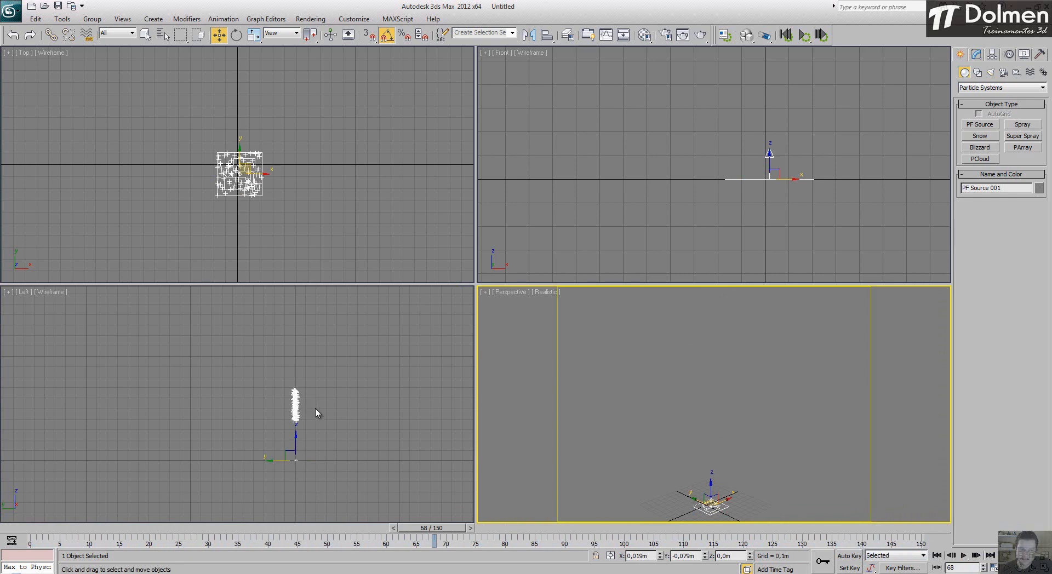
Step: Rewind to frame 0 and scrub forward to frame 30 to check the particle column
{"action": "left_click_drag", "start_coordinate": [441, 528], "coordinate": [44, 545]}
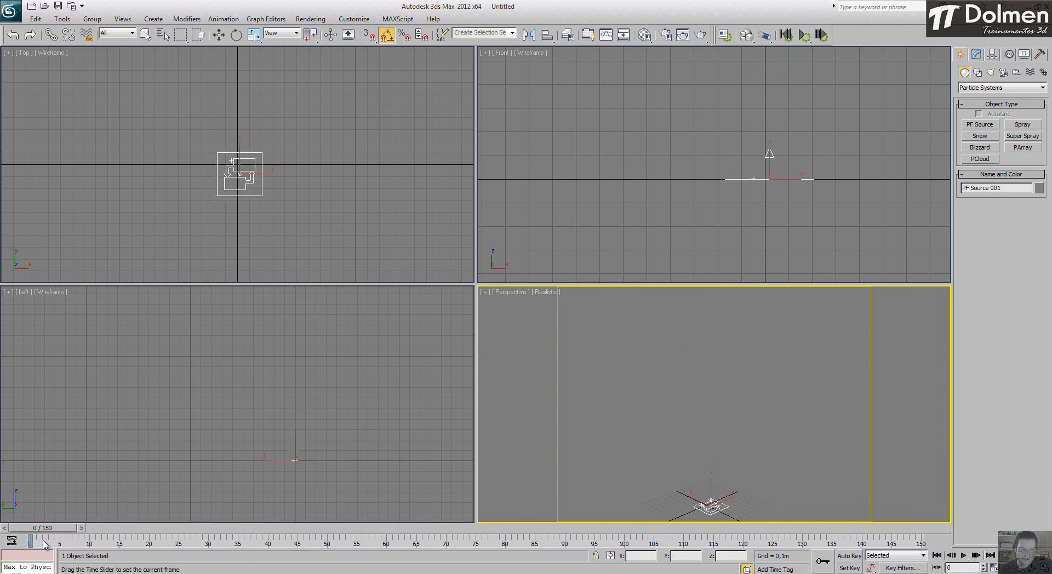
{"action": "key", "text": "w"}
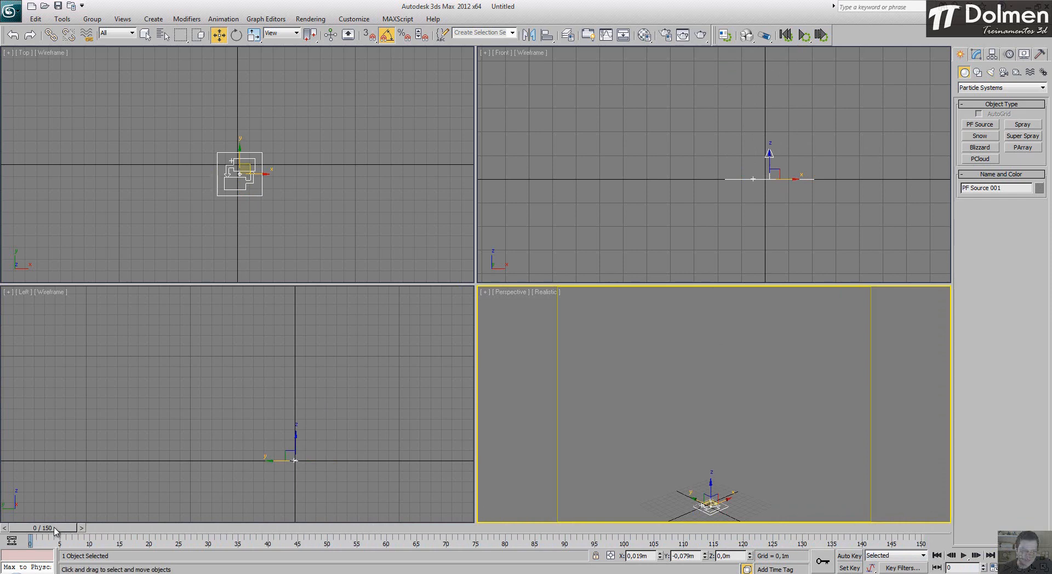
{"action": "left_click_drag", "start_coordinate": [54, 531], "coordinate": [231, 534]}
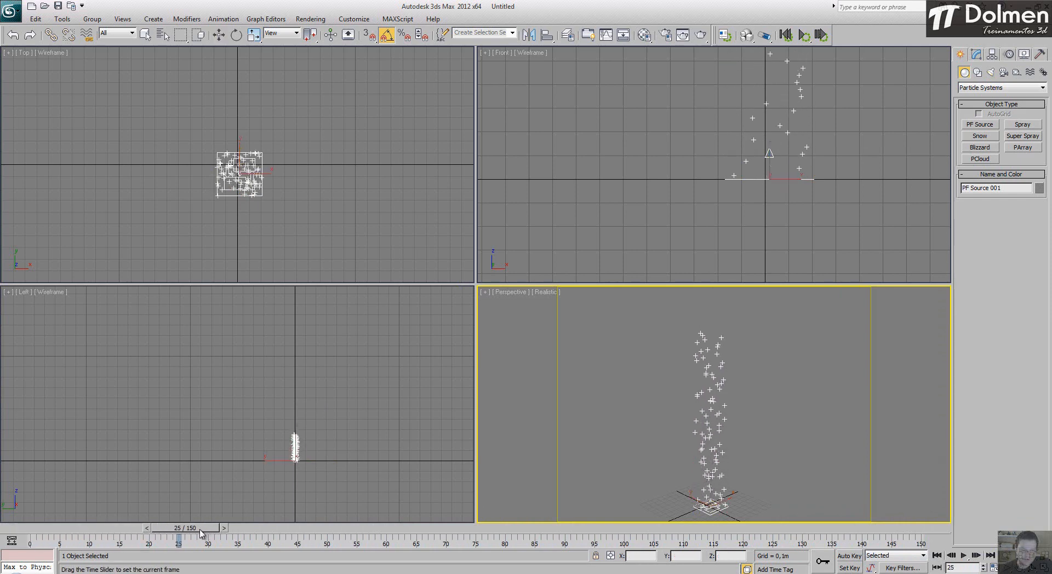
{"action": "key", "text": "w"}
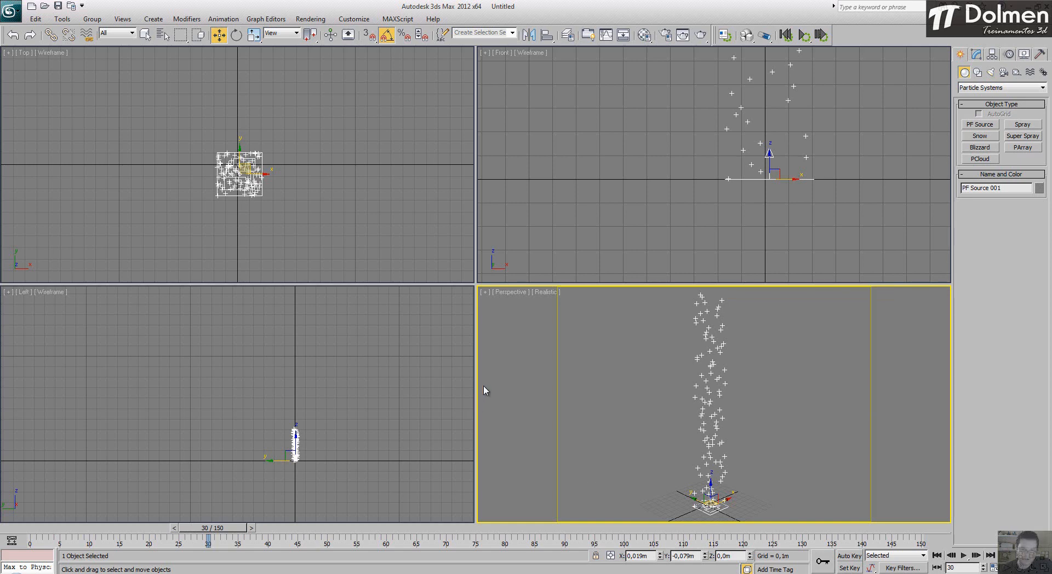
Step: Set the Perspective view to Shaded display, and show the PF Source's modify parameters with the emitter seen up close
{"action": "left_click", "coordinate": [546, 292]}
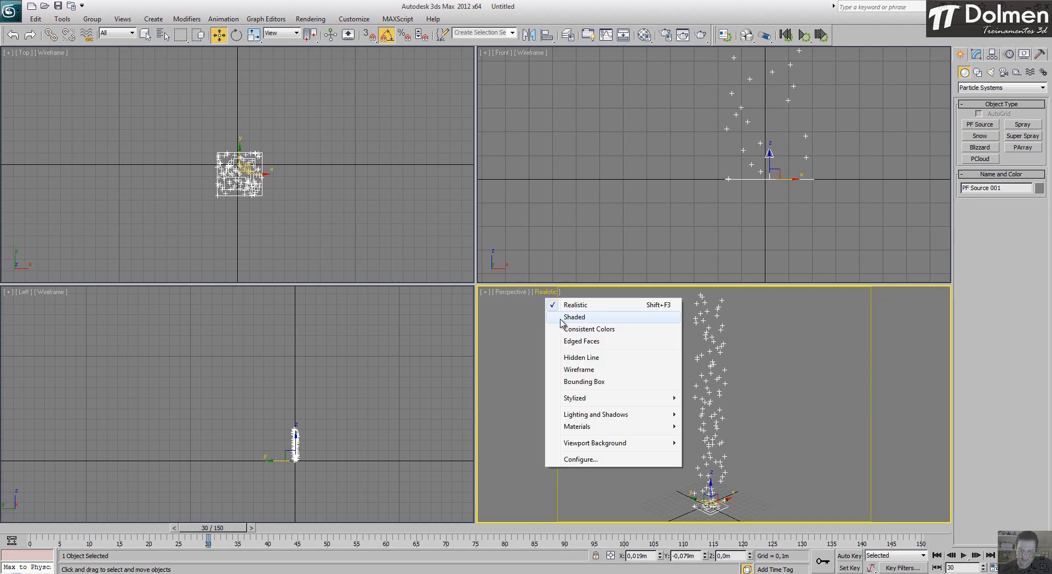
{"action": "left_click", "coordinate": [559, 316]}
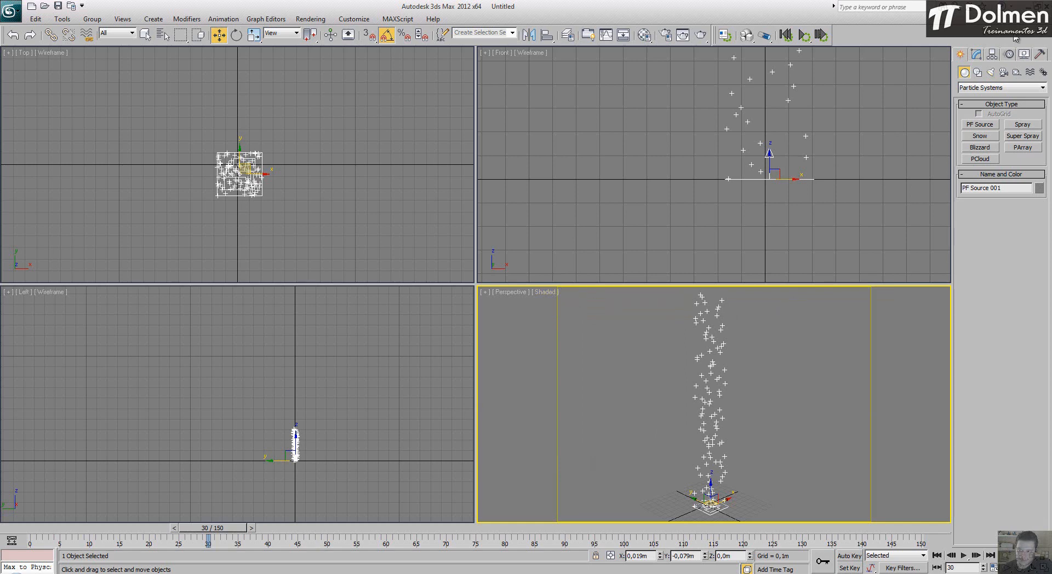
{"action": "left_click", "coordinate": [976, 54]}
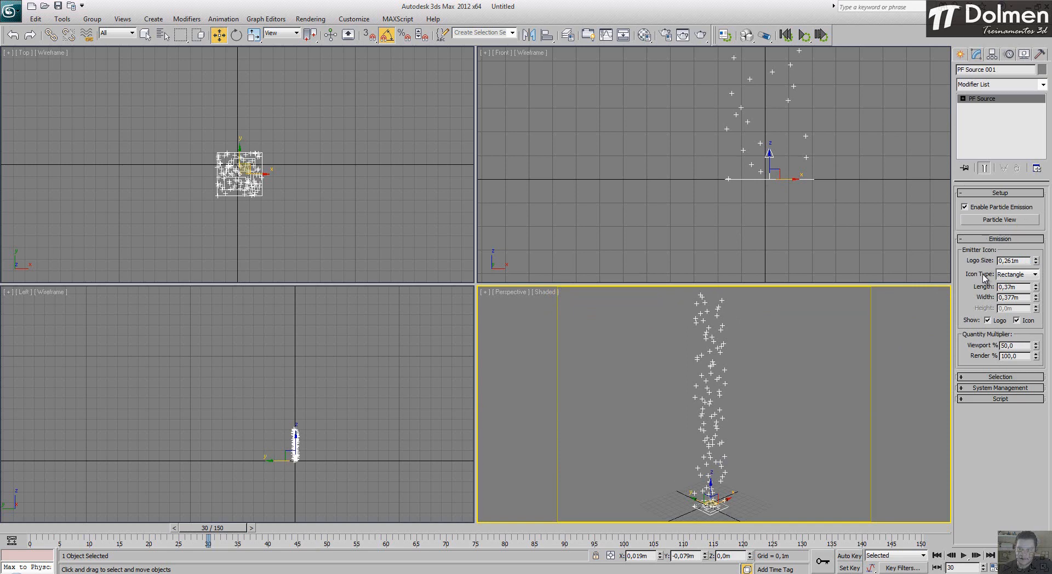
{"action": "scroll", "coordinate": [681, 361], "scroll_direction": "up", "scroll_amount": 5}
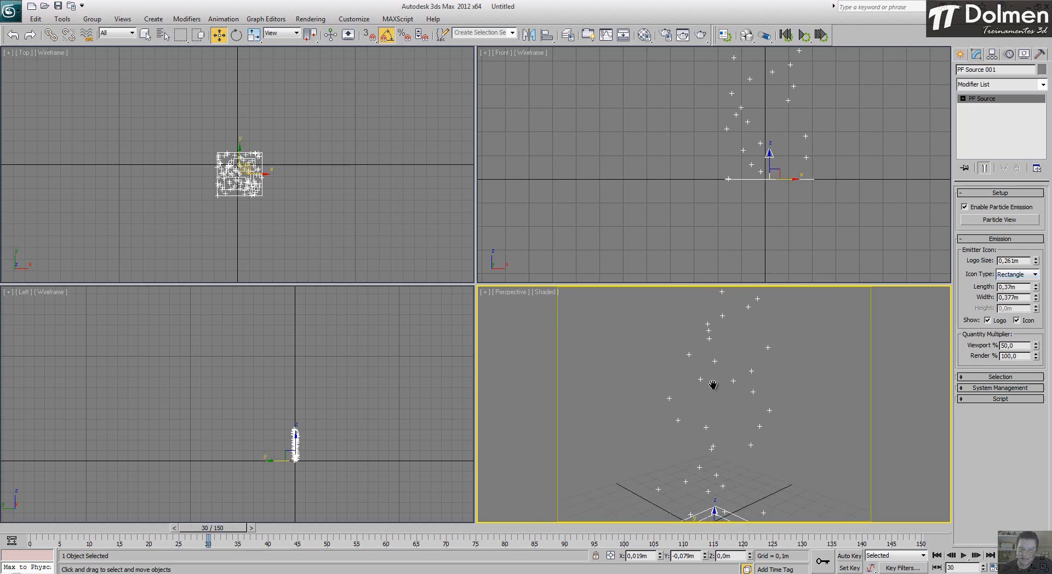
{"action": "scroll", "coordinate": [713, 385], "scroll_direction": "down", "scroll_amount": 5}
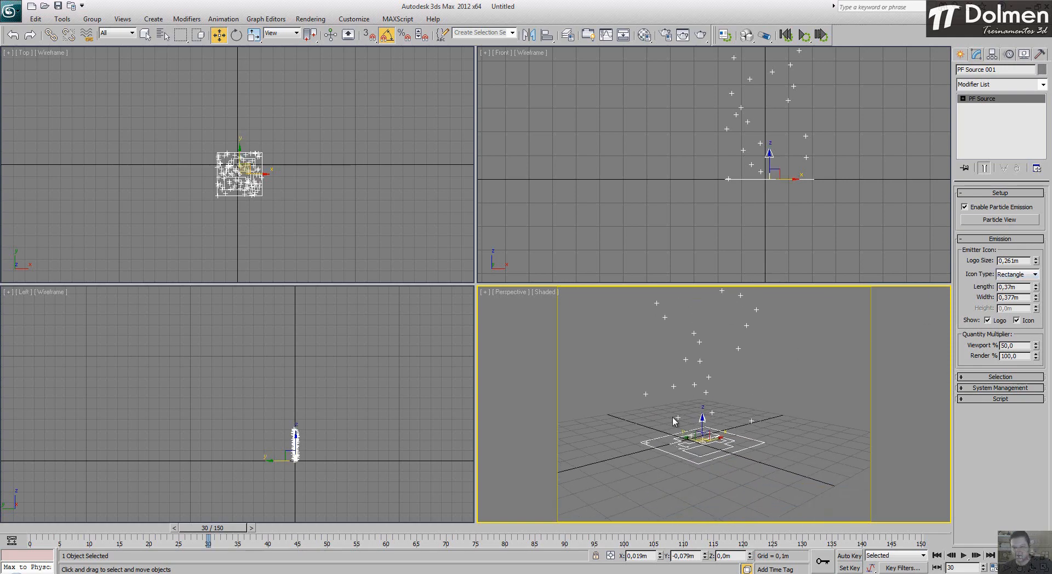
{"action": "middle_click_drag", "start_coordinate": [713, 438], "coordinate": [708, 452], "text": "alt"}
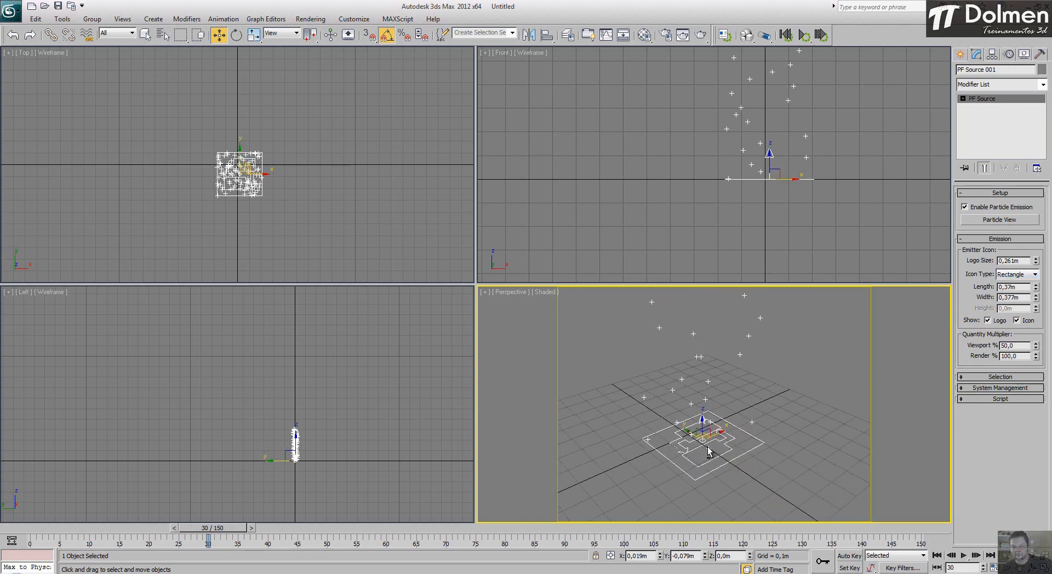
Step: Try the Box, Circle and Sphere icon types on the emitter, and return it to Rectangle
{"action": "left_click", "coordinate": [1034, 274]}
{"action": "left_click", "coordinate": [1022, 290]}
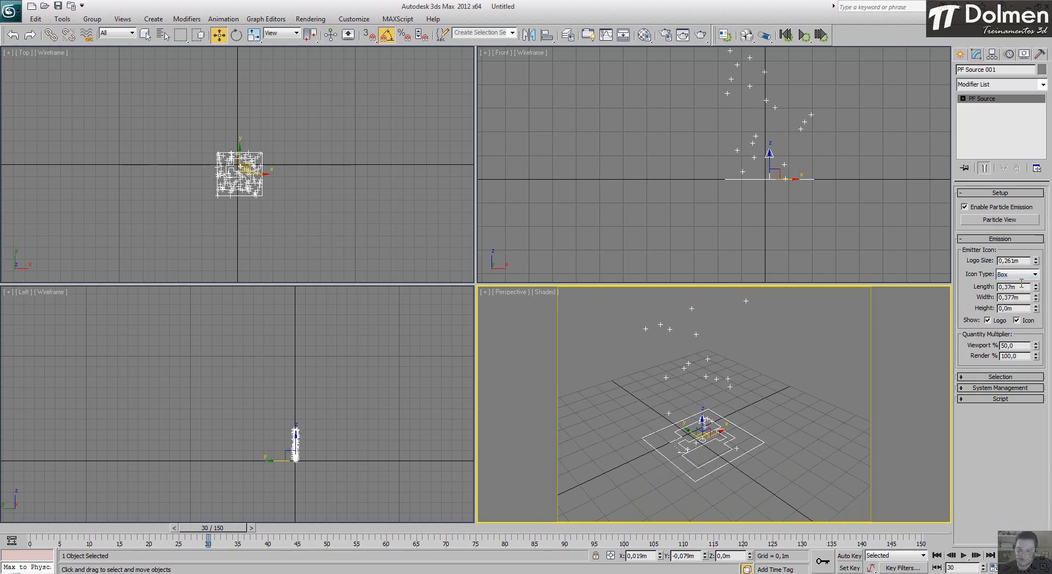
{"action": "left_click", "coordinate": [1021, 275]}
{"action": "left_click", "coordinate": [1016, 300]}
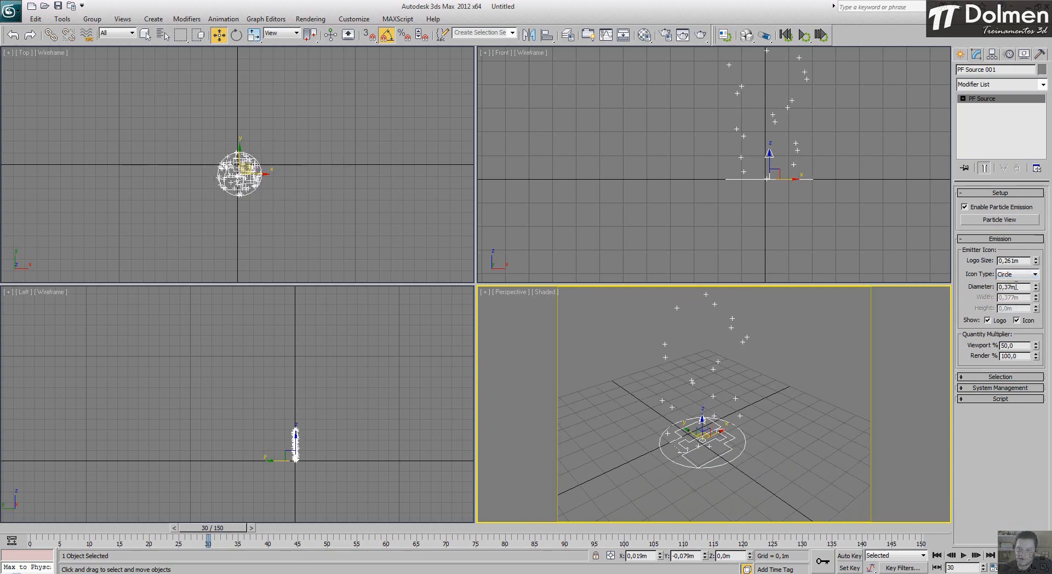
{"action": "left_click", "coordinate": [1020, 275]}
{"action": "left_click", "coordinate": [1027, 306]}
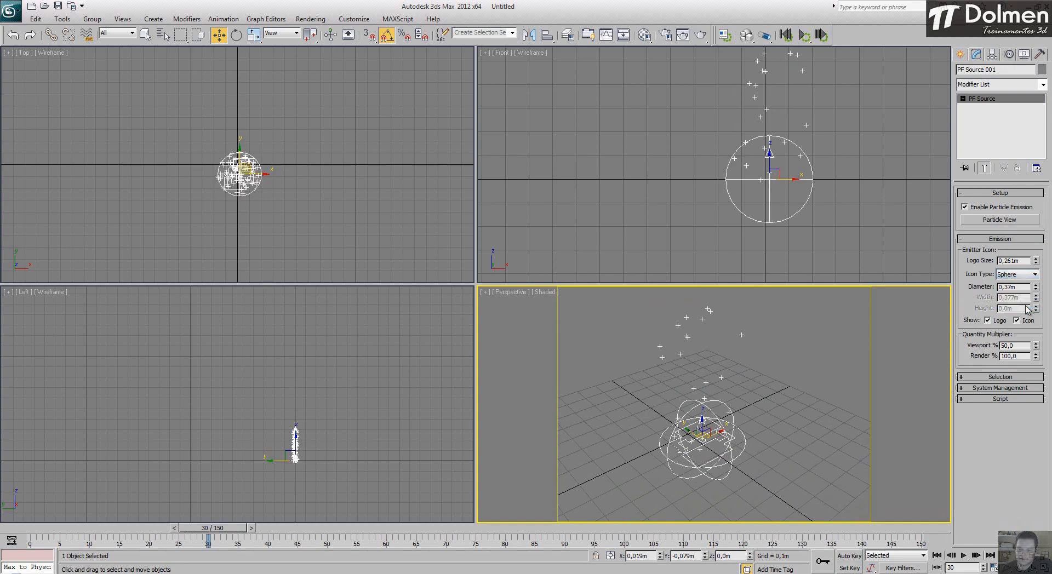
{"action": "left_click", "coordinate": [1020, 274]}
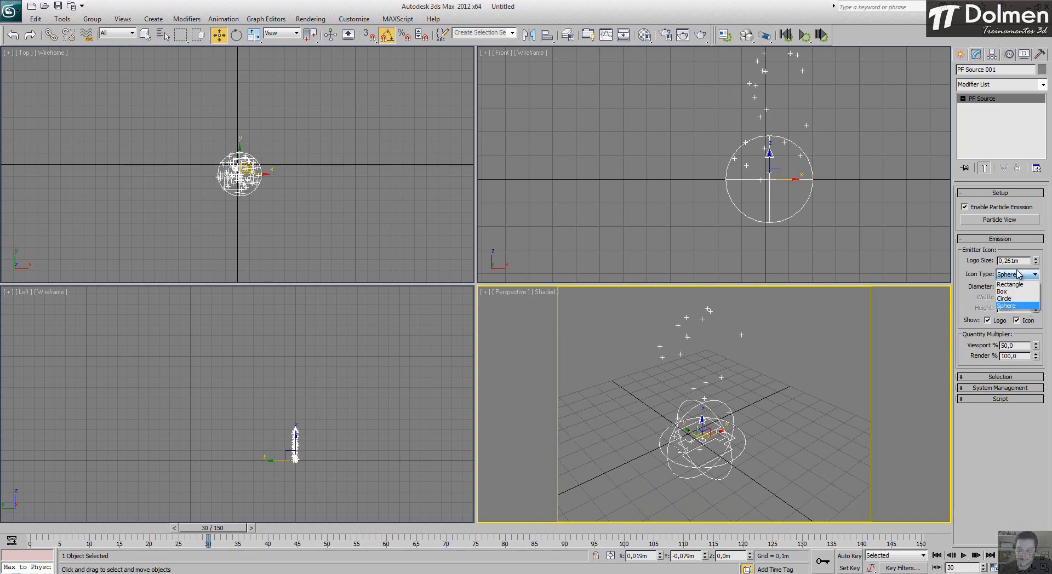
{"action": "left_click", "coordinate": [1017, 285]}
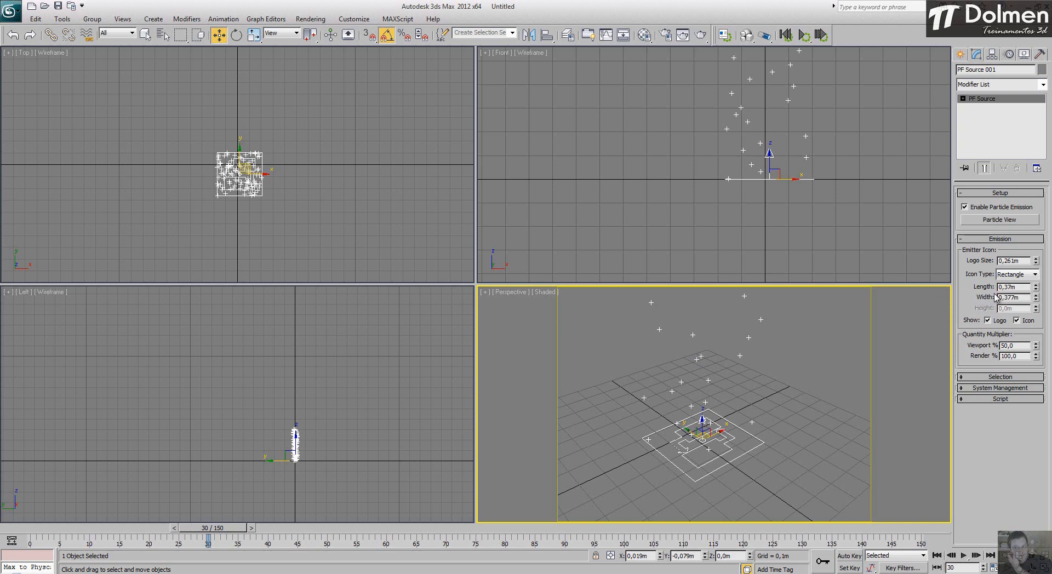
Step: Enlarge the emitter to 0,381 m long and 0,395 m wide, and set the viewport quantity multiplier to 5%
{"action": "left_click_drag", "start_coordinate": [1036, 288], "coordinate": [1003, 258]}
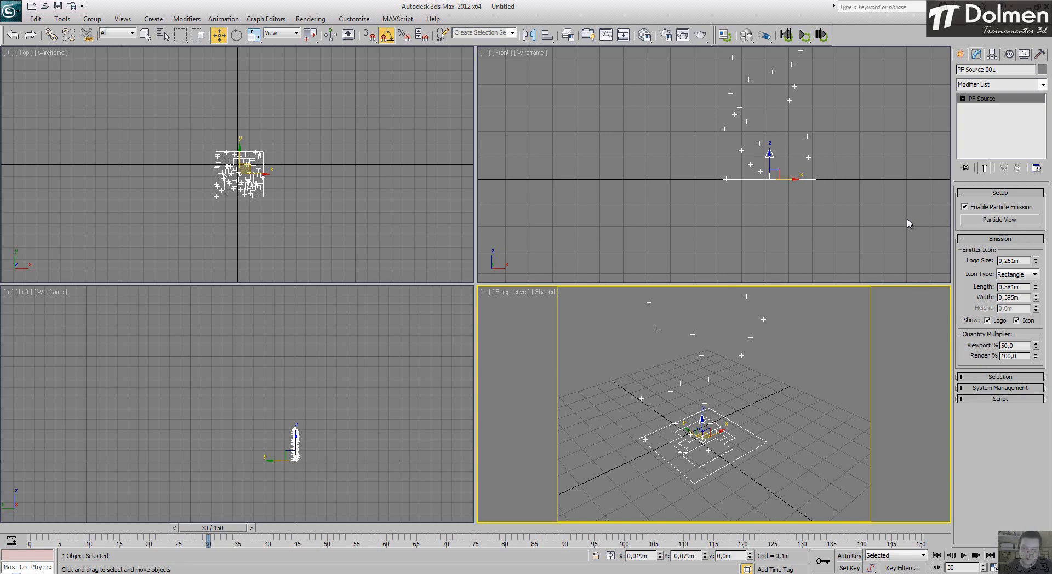
{"action": "double_click", "coordinate": [1018, 346]}
{"action": "type", "text": "5"}
{"action": "key", "text": "Return"}
Step: Examine the particles in the Front and Perspective views, and test-render the Perspective view at frame 30
{"action": "right_click", "coordinate": [833, 176]}
{"action": "scroll", "coordinate": [848, 144], "scroll_direction": "up", "scroll_amount": 2}
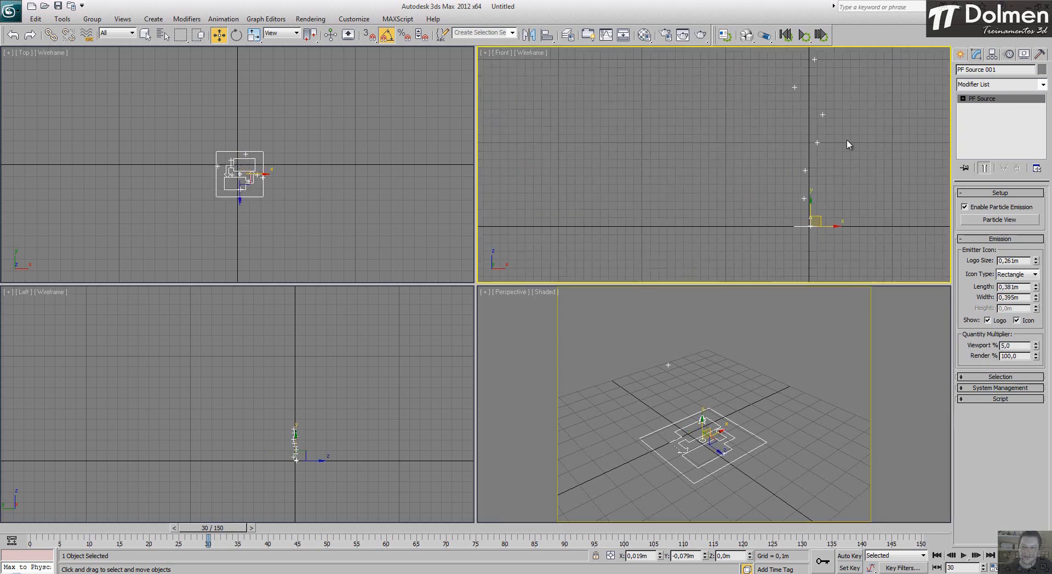
{"action": "middle_click_drag", "start_coordinate": [848, 144], "coordinate": [777, 180]}
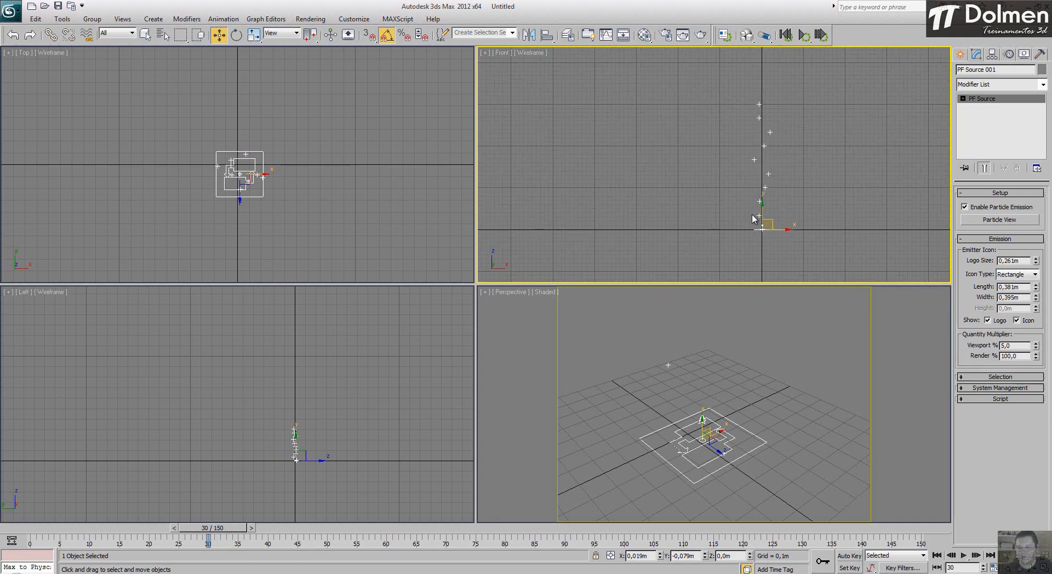
{"action": "left_click_drag", "start_coordinate": [1017, 346], "coordinate": [987, 347]}
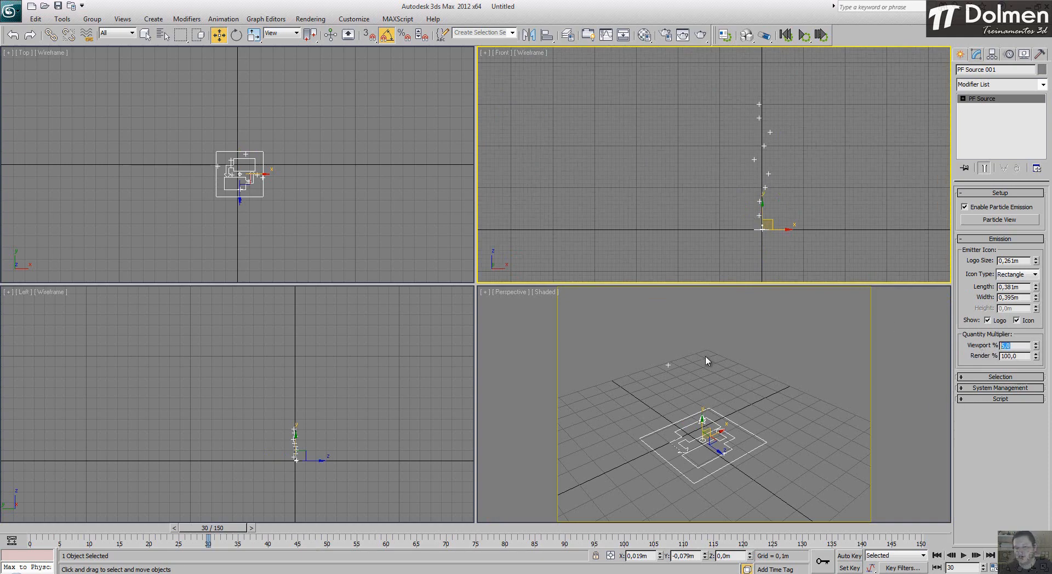
{"action": "middle_click_drag", "start_coordinate": [750, 349], "coordinate": [738, 393], "text": "alt"}
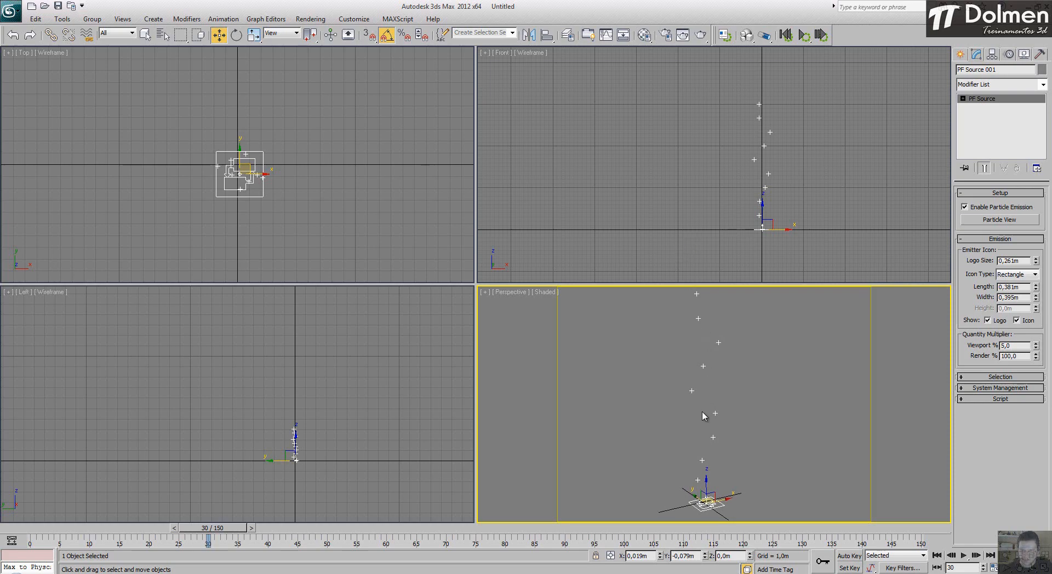
{"action": "left_click", "coordinate": [701, 35]}
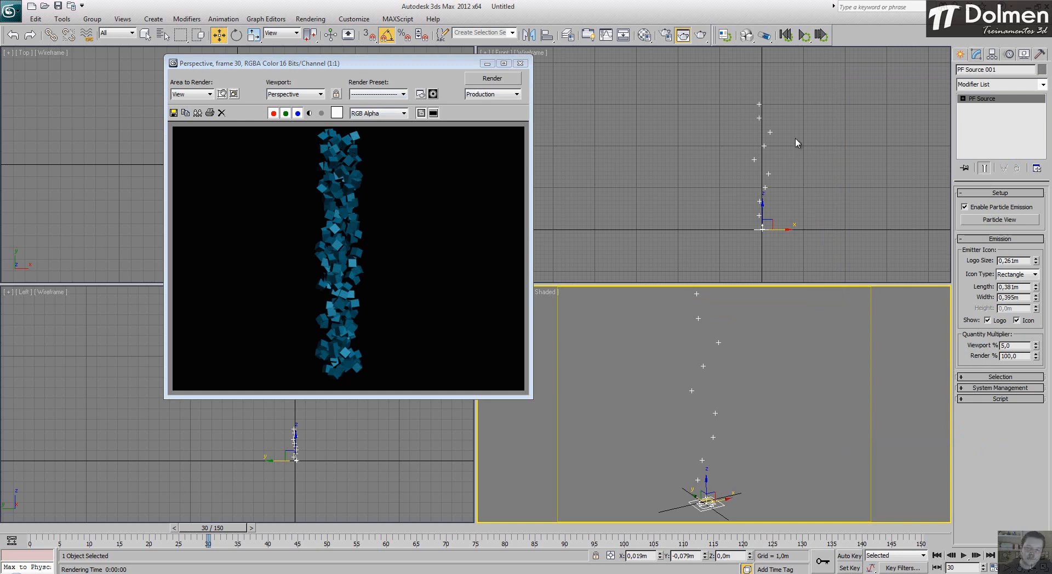
Step: Raise the viewport quantity multiplier to 10%, to 50% and finally to 100%, and close the rendered frame
{"action": "double_click", "coordinate": [1018, 345]}
{"action": "type", "text": "10"}
{"action": "key", "text": "Return"}
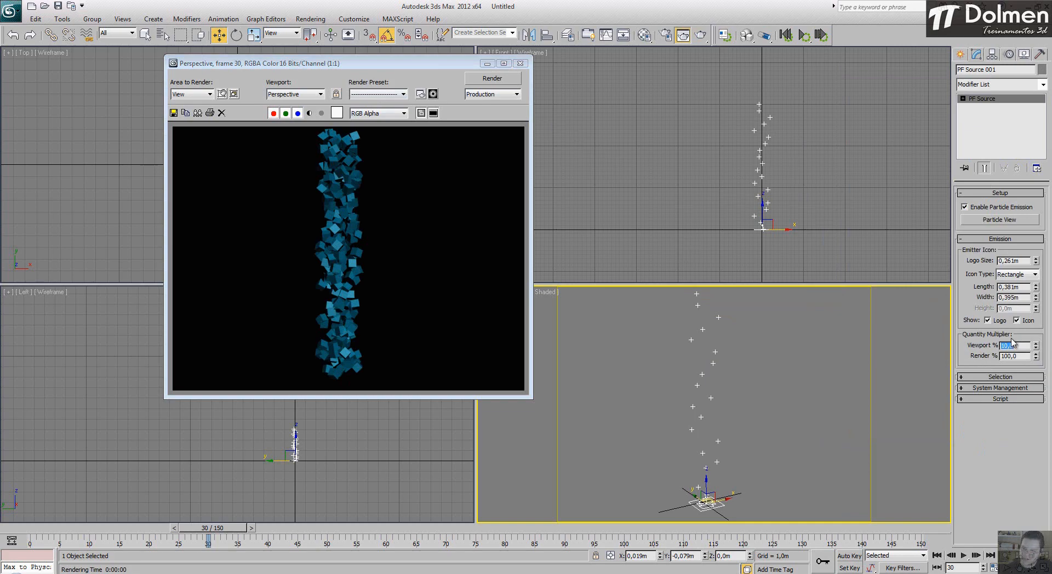
{"action": "type", "text": "50"}
{"action": "key", "text": "Return"}
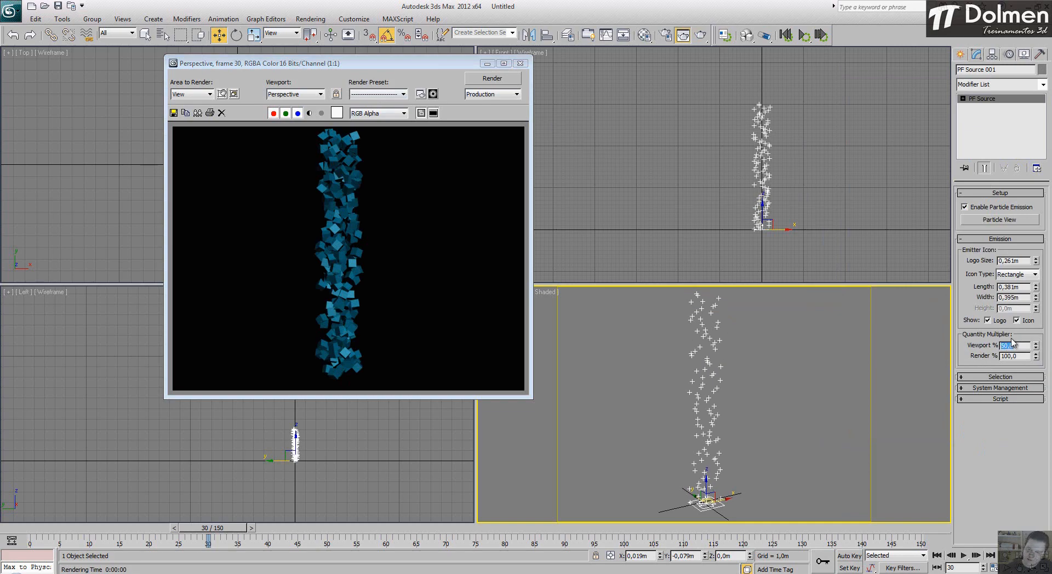
{"action": "type", "text": "100"}
{"action": "key", "text": "Return"}
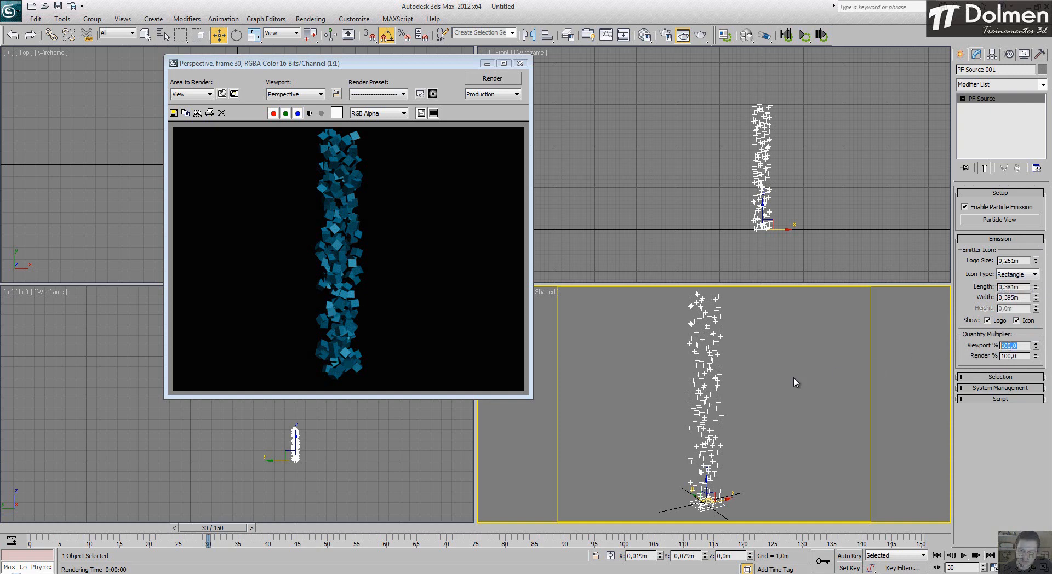
{"action": "left_click", "coordinate": [522, 64]}
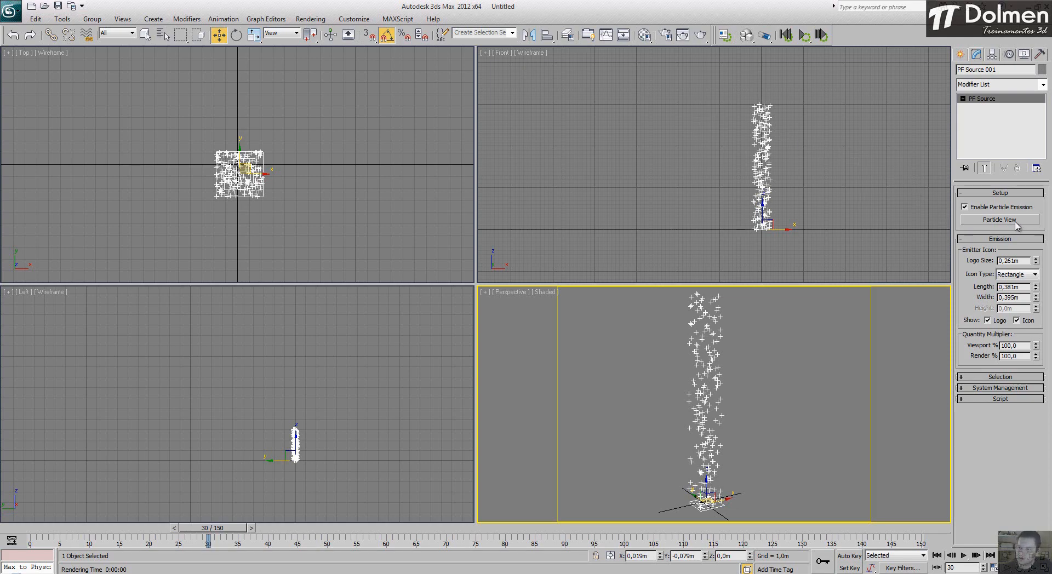
Step: Open Particle View from the PF Source's setup and move its window over the middle of the viewports
{"action": "left_click", "coordinate": [976, 221]}
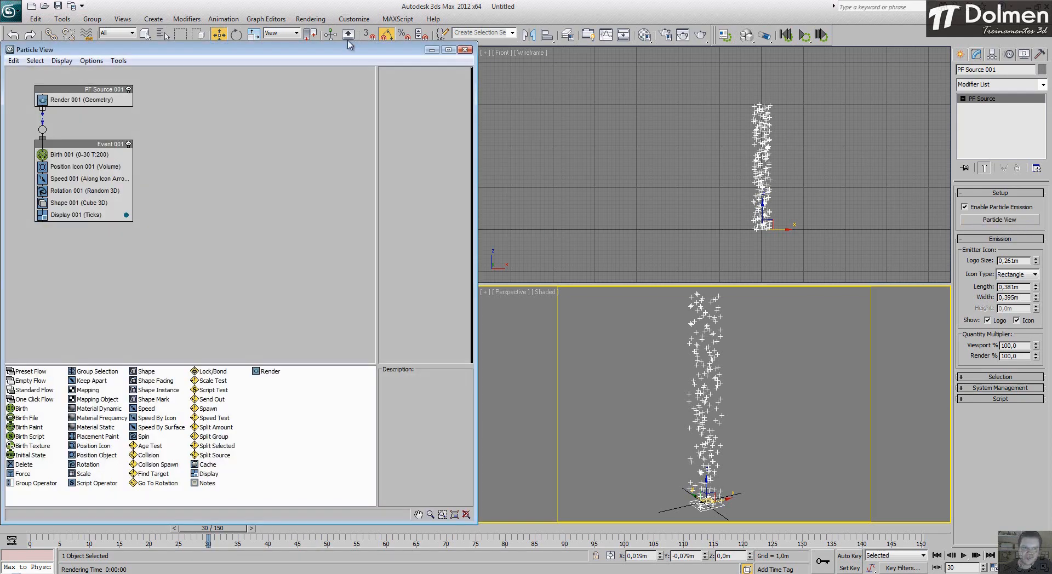
{"action": "left_click_drag", "start_coordinate": [343, 49], "coordinate": [436, 35]}
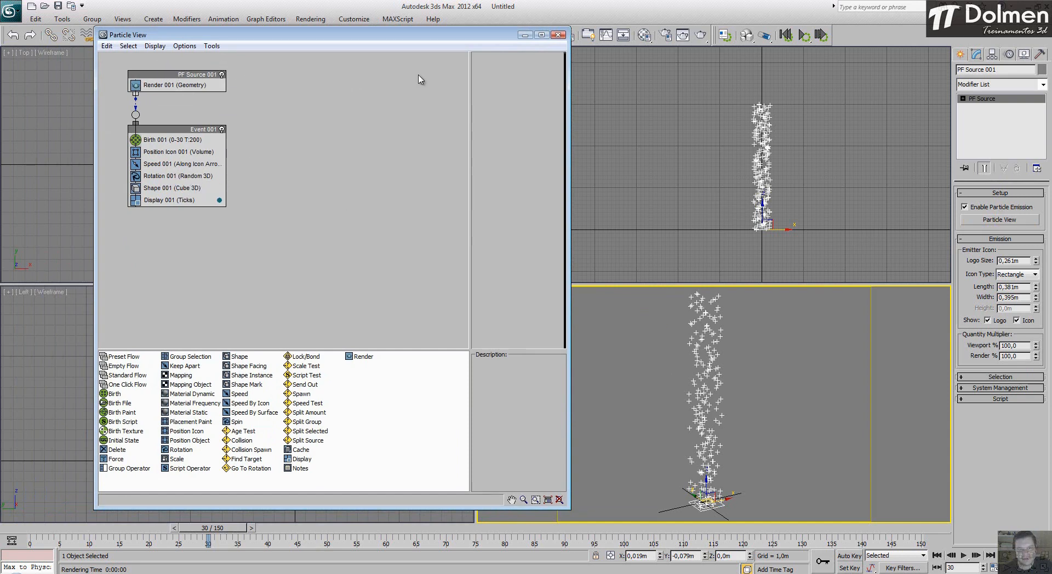
Step: Create a second PF Source about 0,742 m long and 0,86 m wide beside the first in Perspective, and move its event away from its source node
{"action": "left_click", "coordinate": [962, 54]}
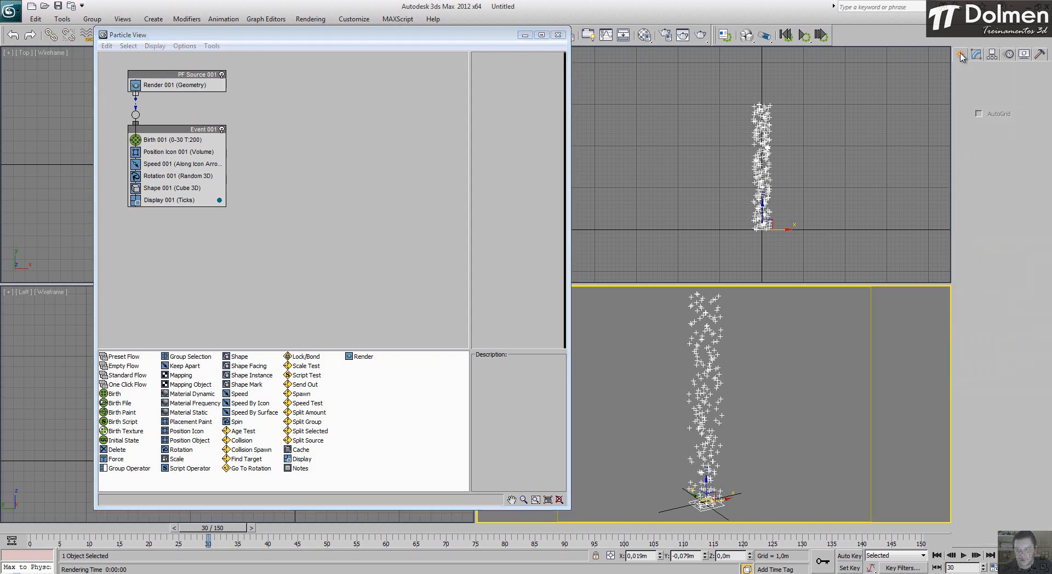
{"action": "left_click", "coordinate": [981, 125]}
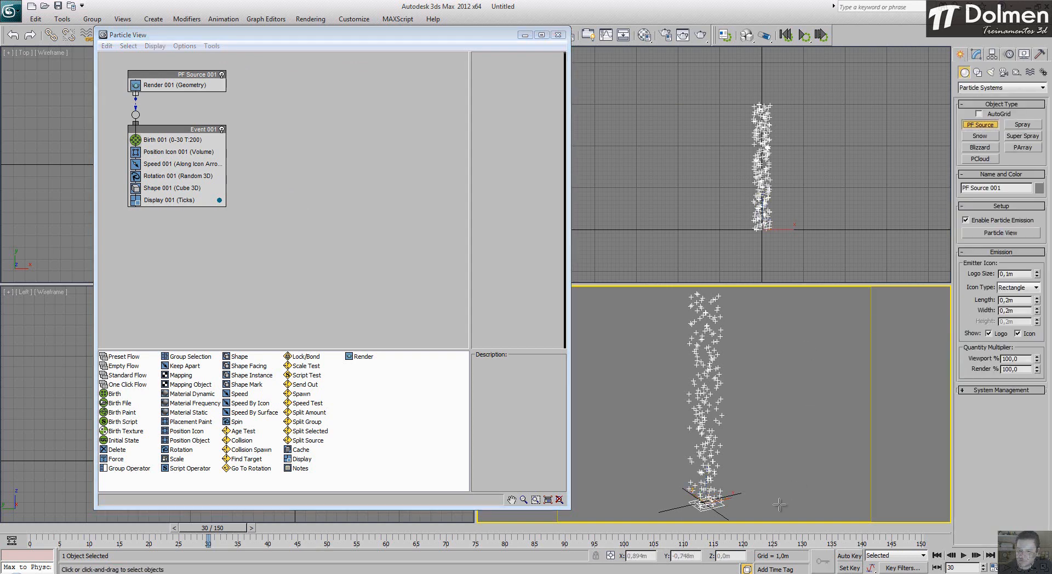
{"action": "left_click_drag", "start_coordinate": [778, 496], "coordinate": [790, 460]}
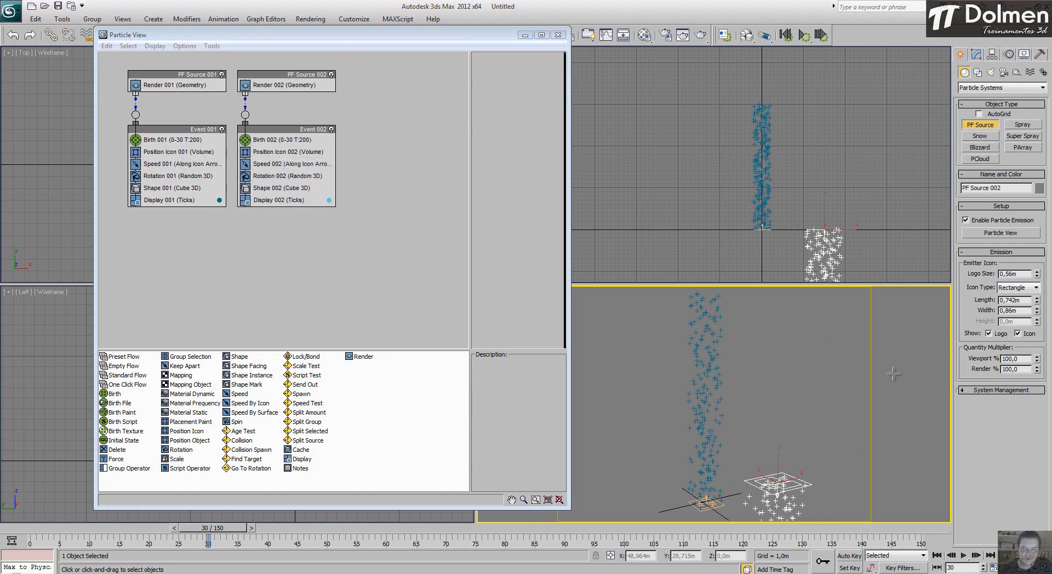
{"action": "right_click", "coordinate": [767, 374]}
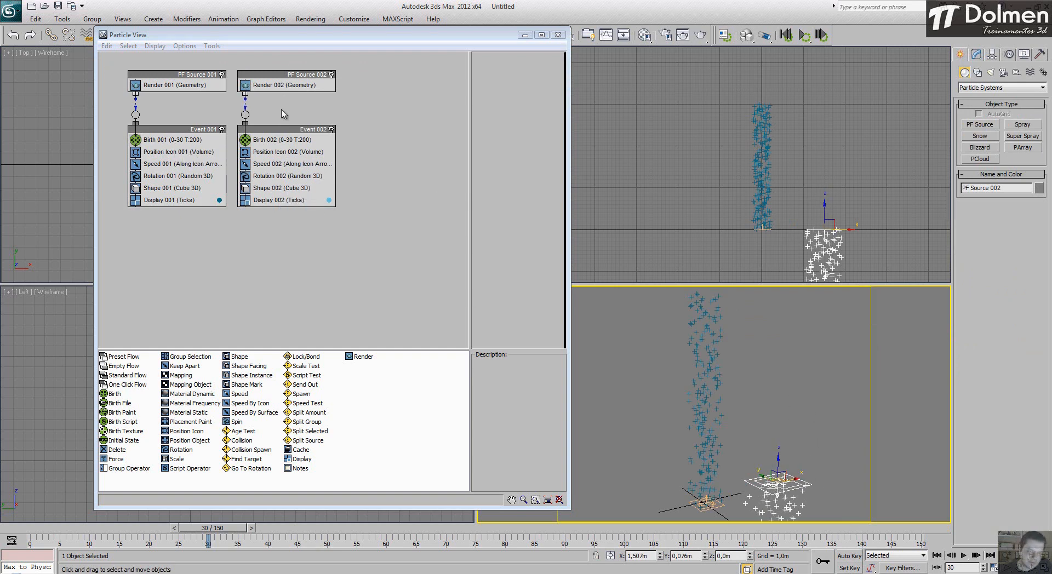
{"action": "left_click_drag", "start_coordinate": [312, 133], "coordinate": [385, 232]}
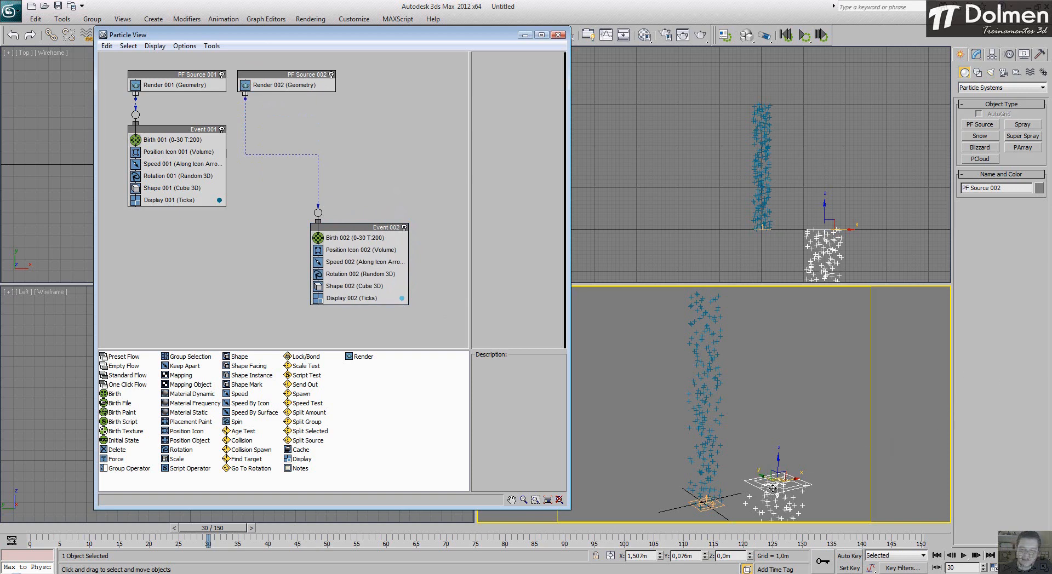
Step: Delete the second PF Source from the scene and move its leftover render event close above its leftover birth event
{"action": "left_click", "coordinate": [794, 458]}
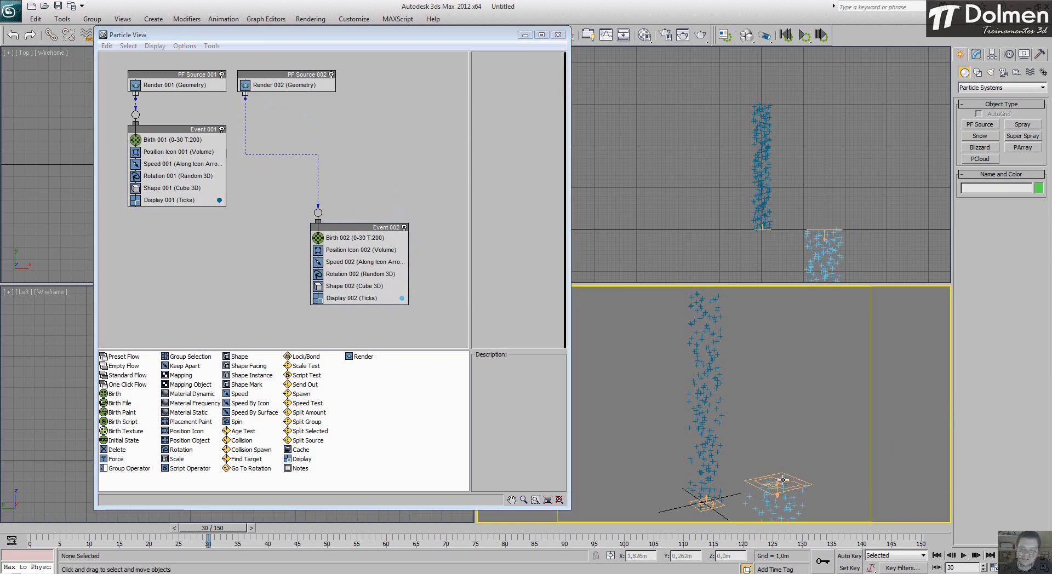
{"action": "key", "text": "Delete"}
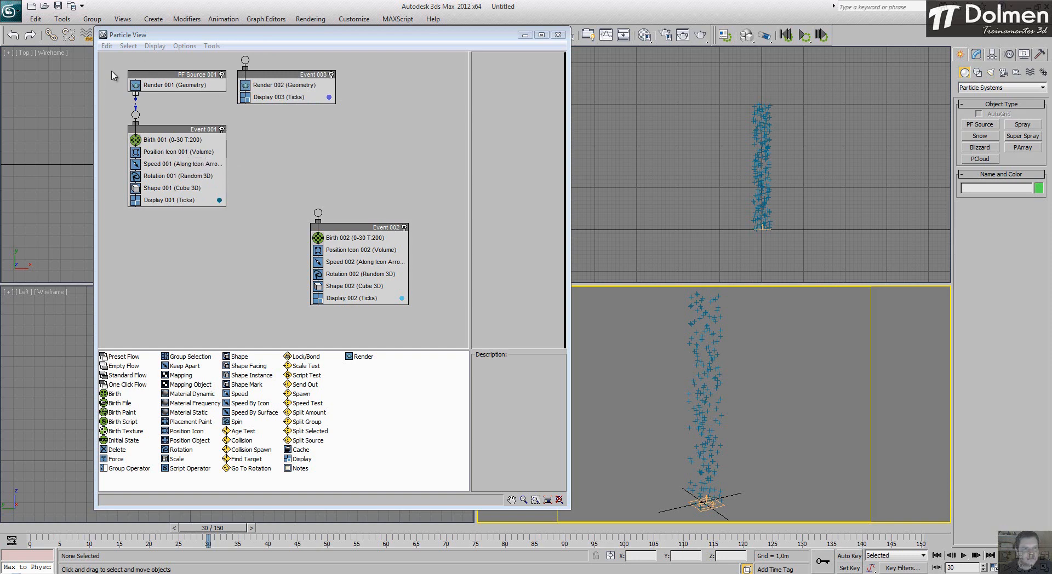
{"action": "left_click_drag", "start_coordinate": [251, 75], "coordinate": [321, 174]}
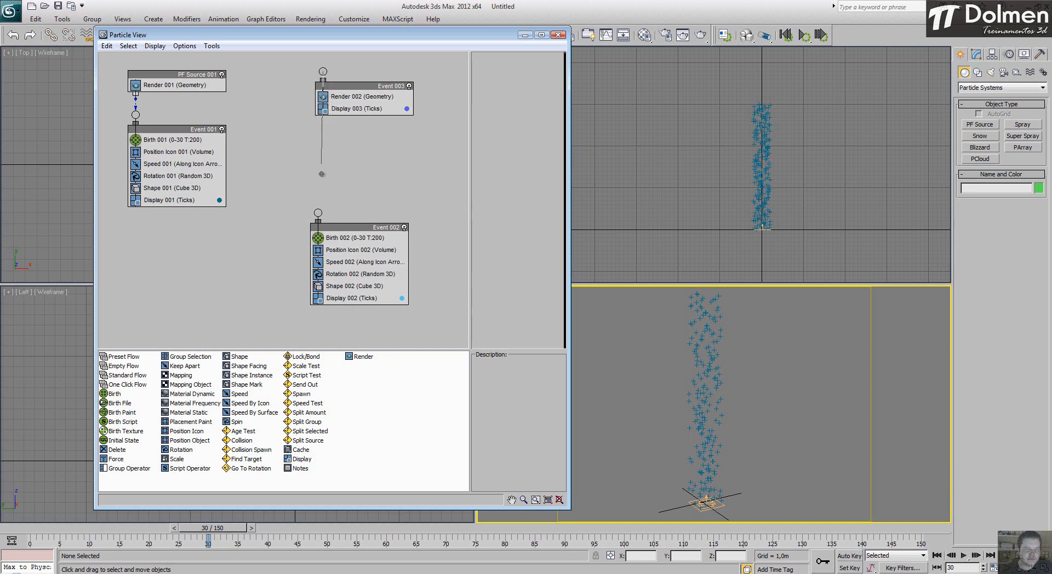
{"action": "left_click_drag", "start_coordinate": [320, 211], "coordinate": [345, 160]}
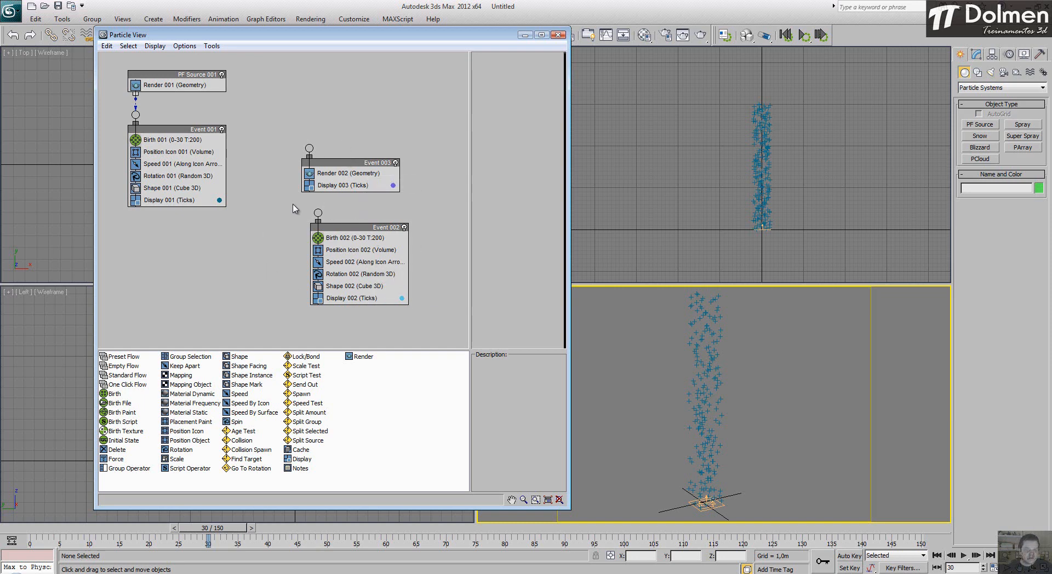
Step: Delete both leftover events of the removed PF Source from Particle View
{"action": "right_click", "coordinate": [327, 166]}
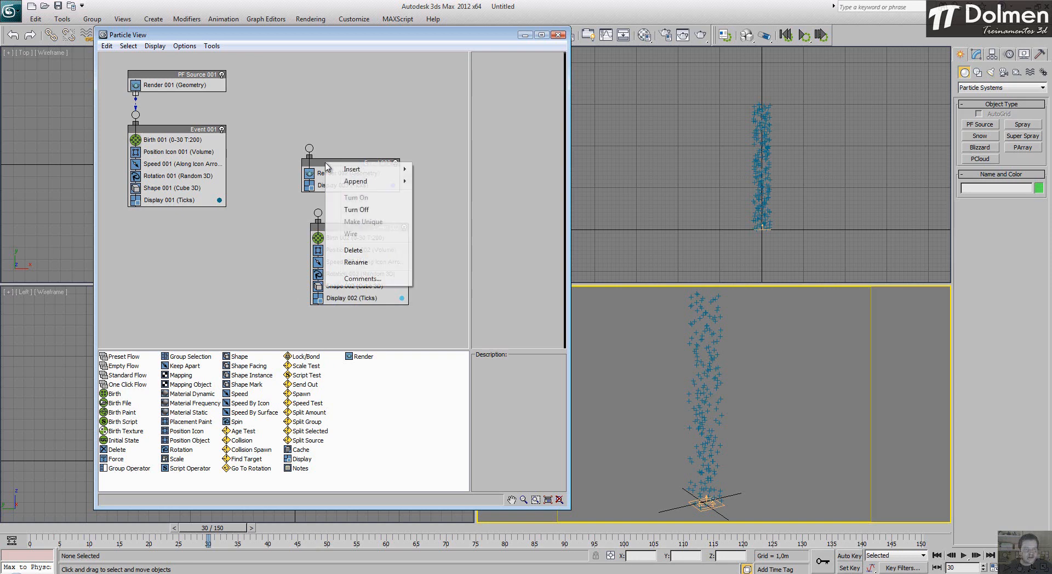
{"action": "left_click", "coordinate": [340, 167]}
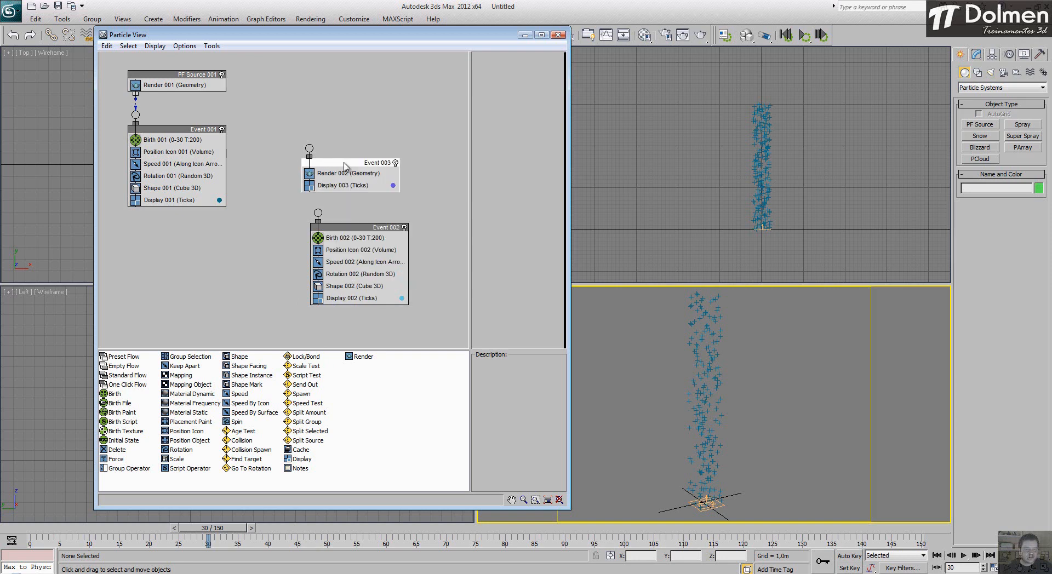
{"action": "right_click", "coordinate": [353, 167]}
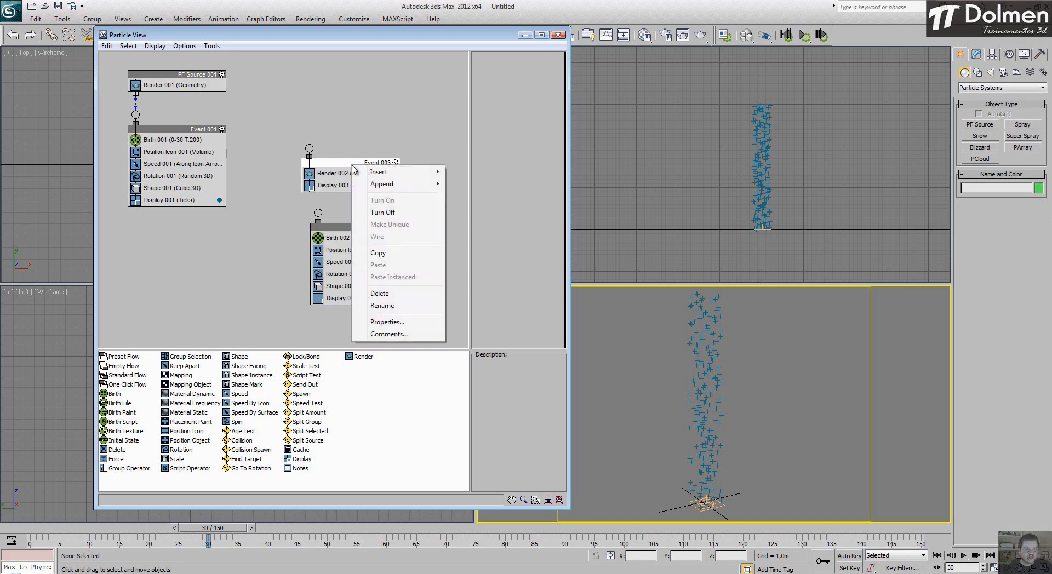
{"action": "left_click", "coordinate": [415, 295]}
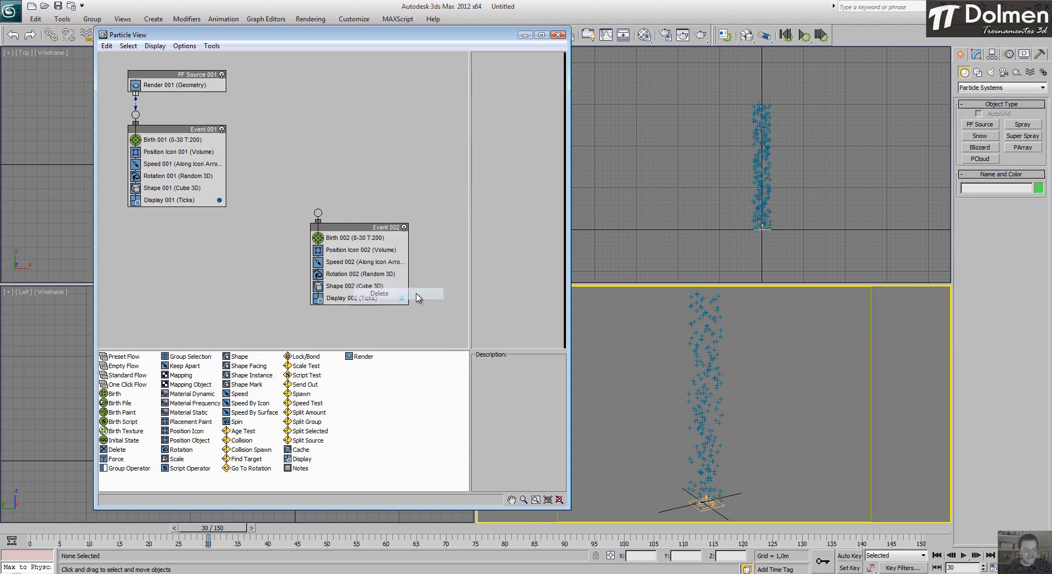
{"action": "right_click", "coordinate": [357, 230]}
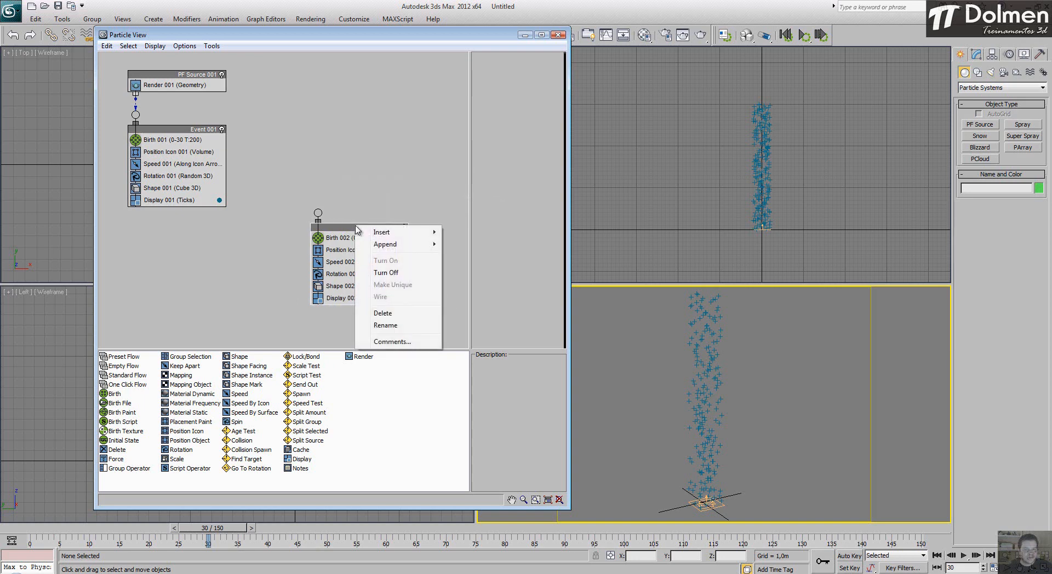
{"action": "left_click", "coordinate": [393, 316]}
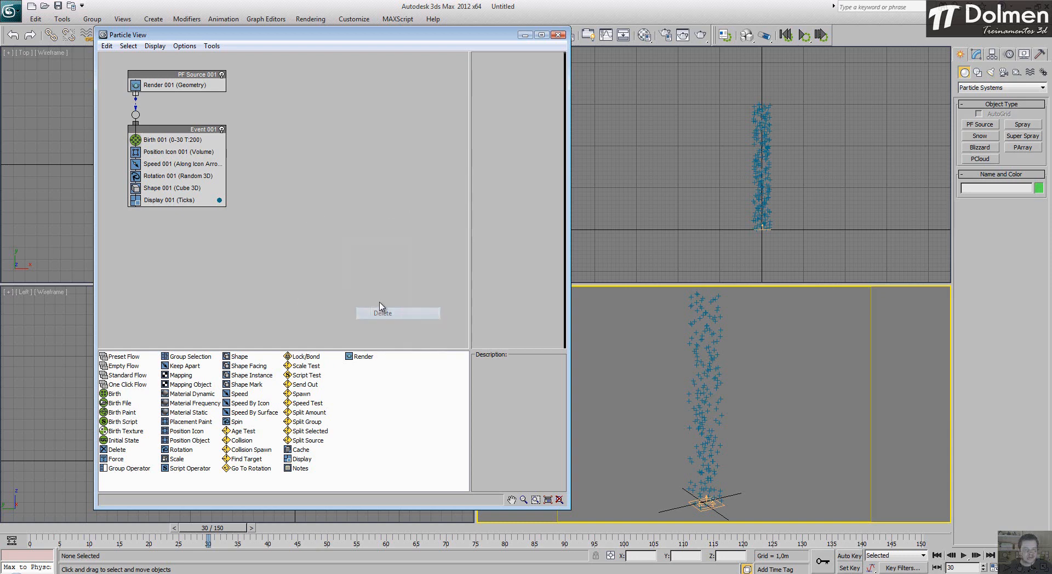
Step: Select the remaining PF Source in the Perspective view and review the type options of its Render operator, keeping Geometry
{"action": "left_click", "coordinate": [709, 476]}
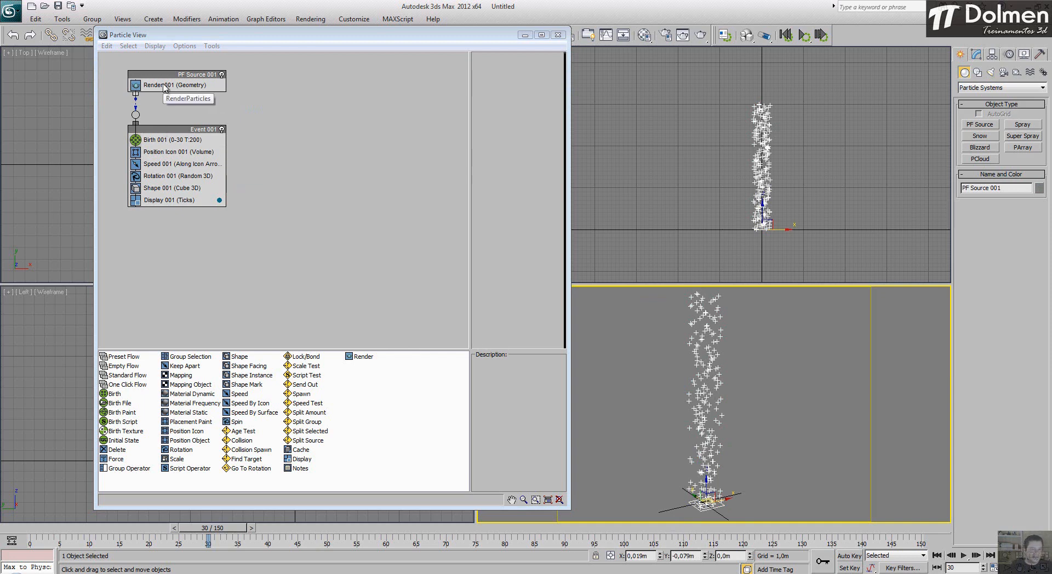
{"action": "left_click", "coordinate": [191, 87]}
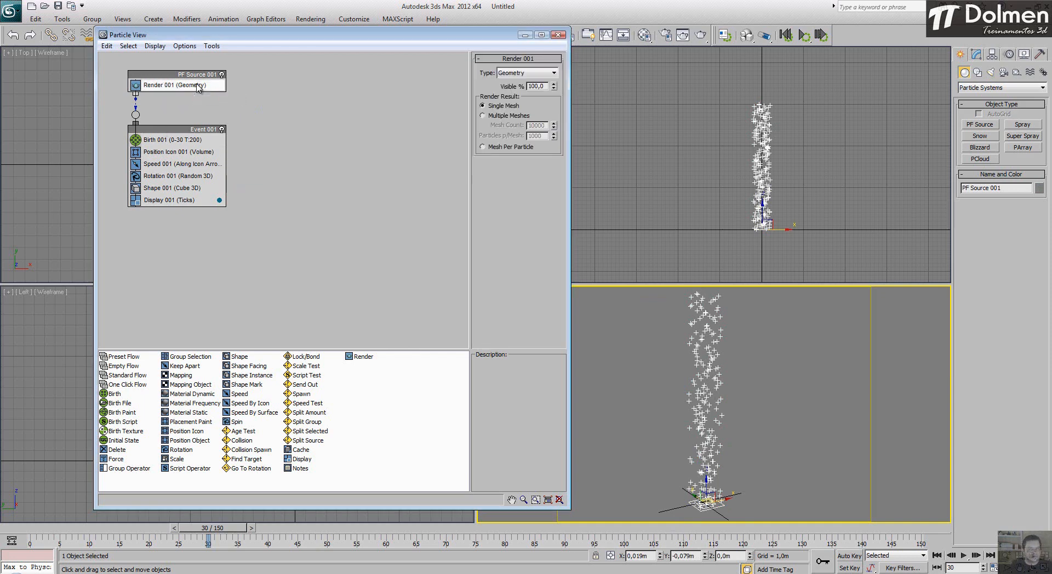
{"action": "left_click", "coordinate": [519, 73]}
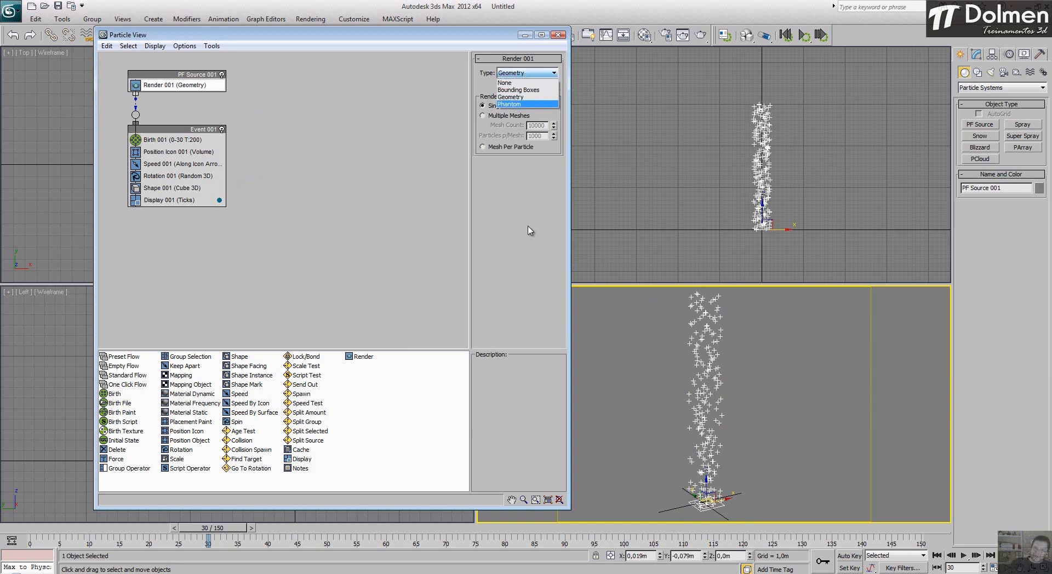
{"action": "left_click", "coordinate": [536, 182]}
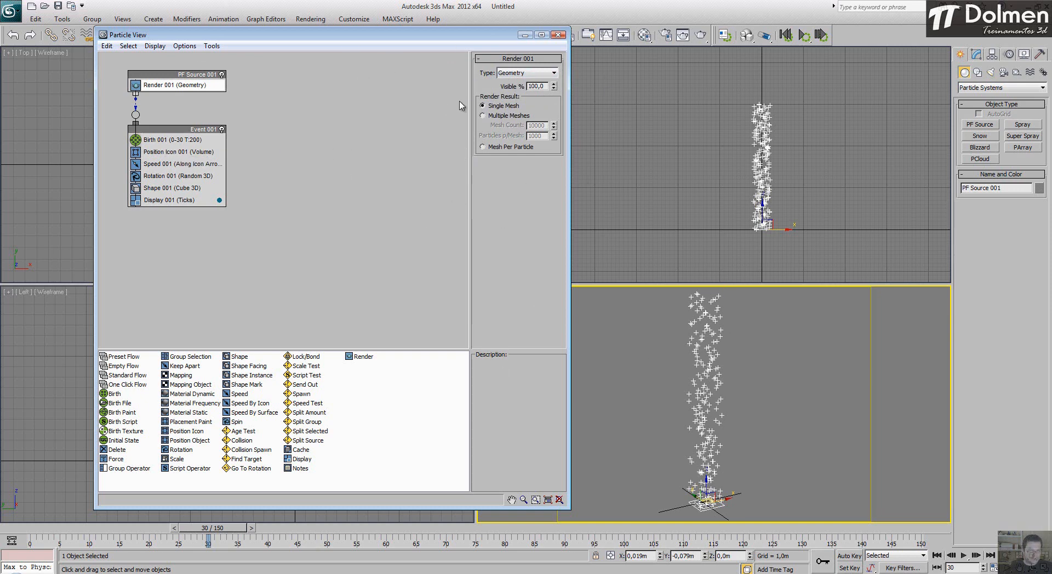
Step: Select Event 001 and read the descriptions of the Force and Material Dynamic operators in the depot
{"action": "left_click", "coordinate": [166, 129]}
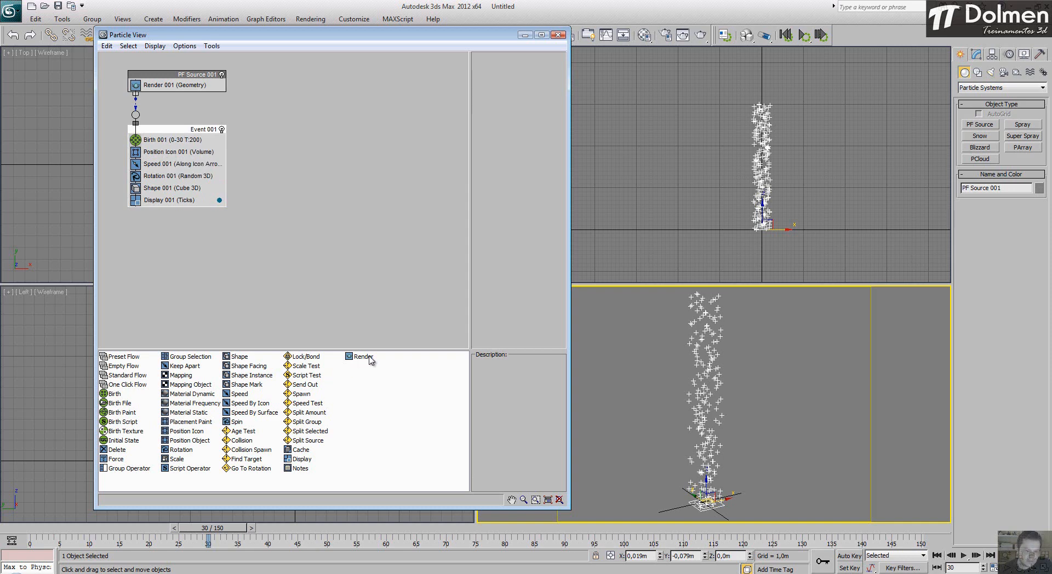
{"action": "left_click", "coordinate": [115, 460]}
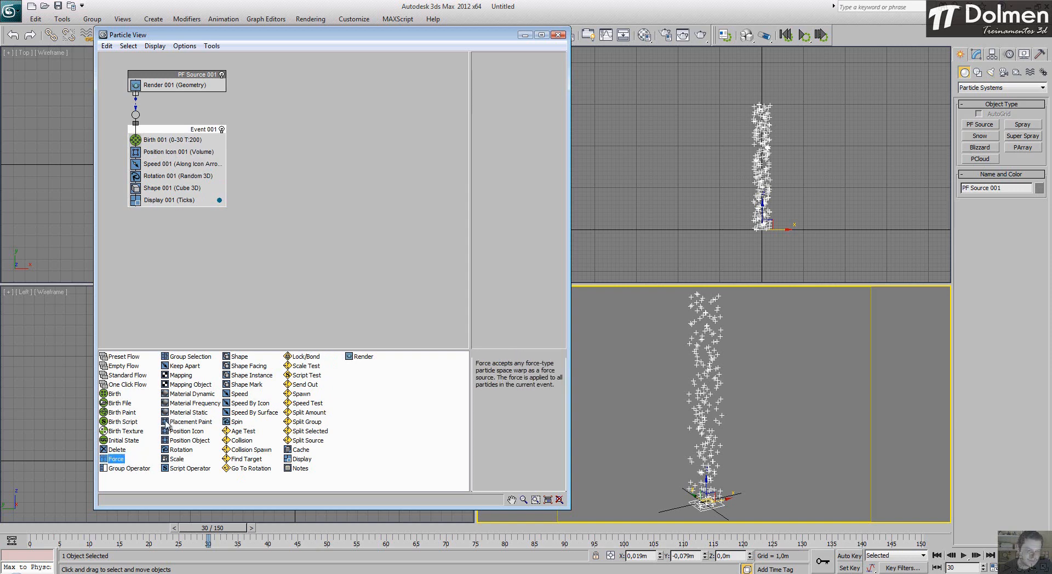
{"action": "left_click", "coordinate": [193, 396]}
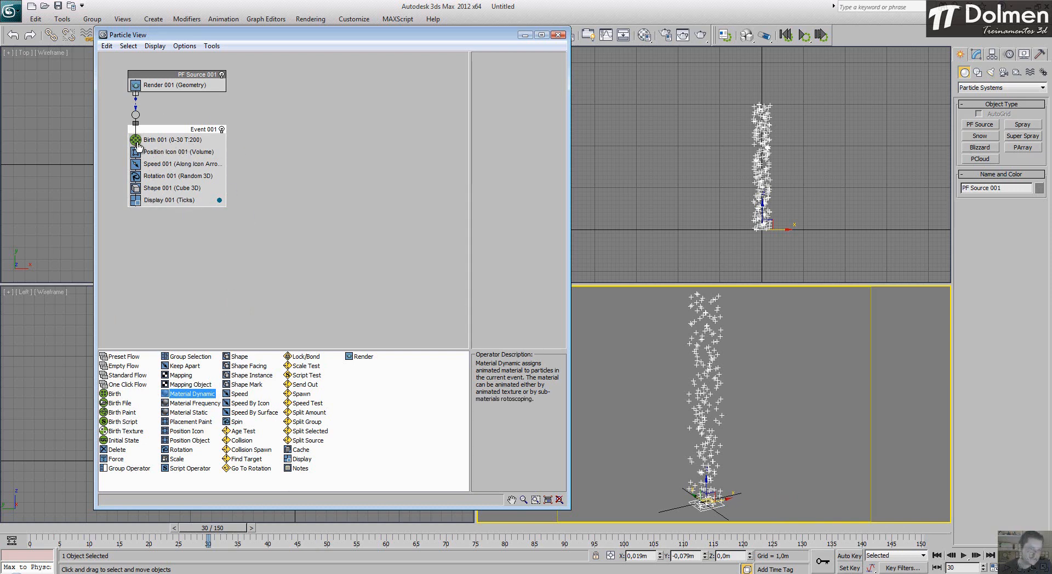
{"action": "left_click", "coordinate": [315, 176]}
Step: Set the emit stop of Event 001's Birth operator to 60, and return it to 30
{"action": "left_click", "coordinate": [163, 141]}
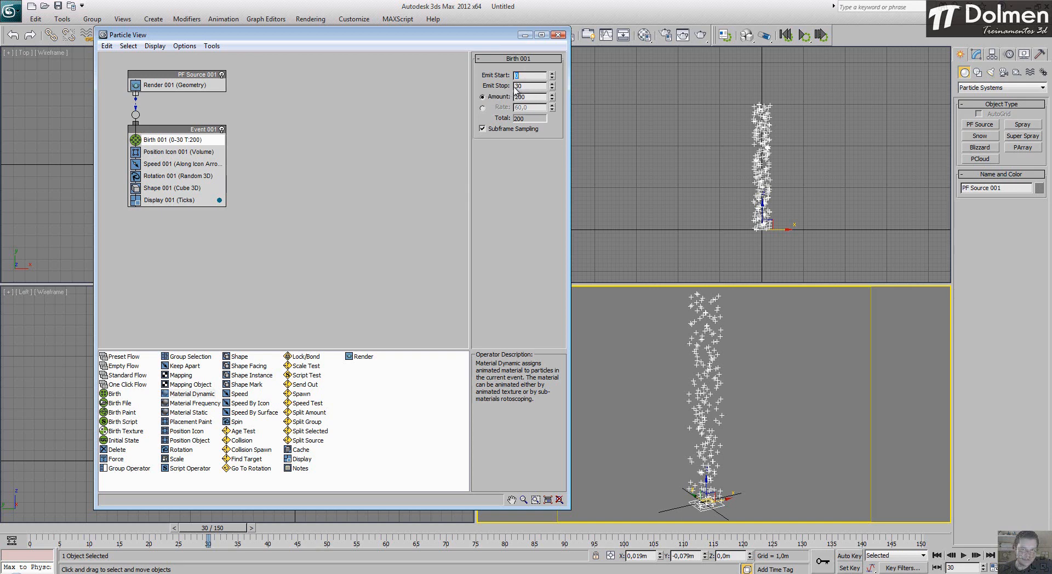
{"action": "double_click", "coordinate": [518, 86]}
{"action": "type", "text": "60"}
{"action": "key", "text": "Return"}
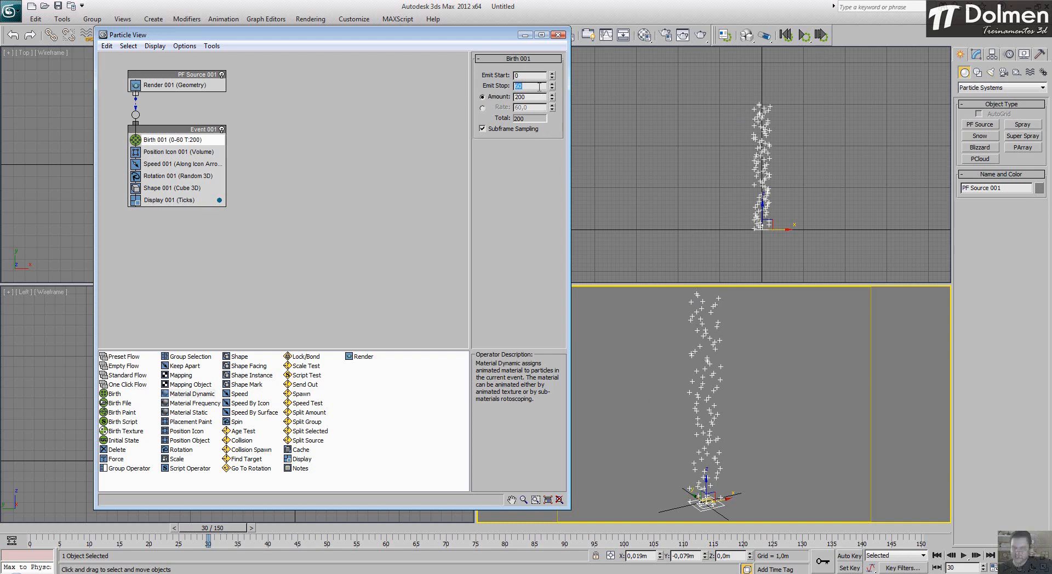
{"action": "type", "text": "30"}
{"action": "key", "text": "Return"}
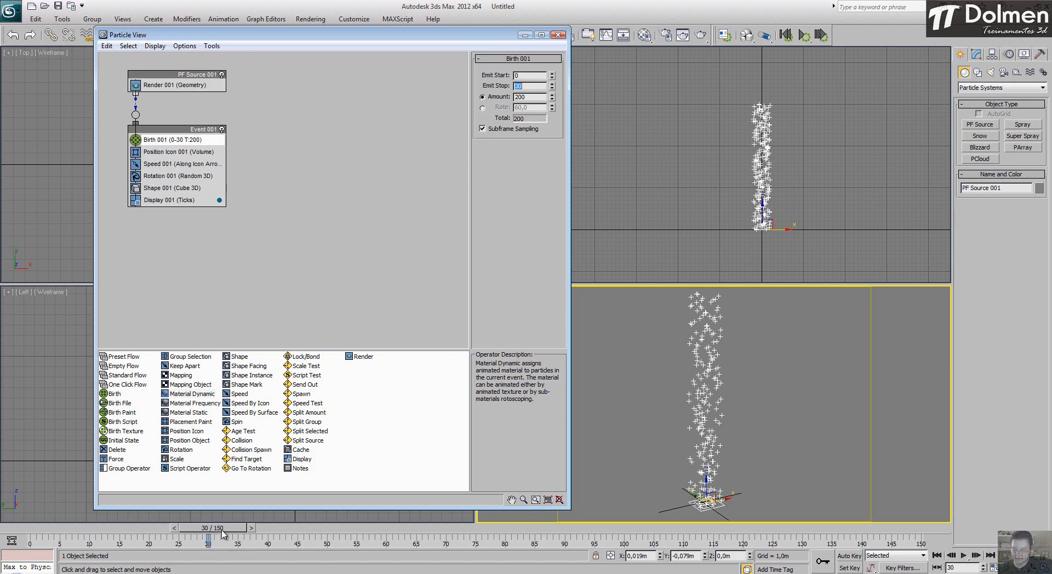
Step: Raise the Birth operator's emit stop to 60, to 90 and finally to 150, then test-render the Perspective view and close the rendered frame
{"action": "type", "text": "60"}
{"action": "key", "text": "Return"}
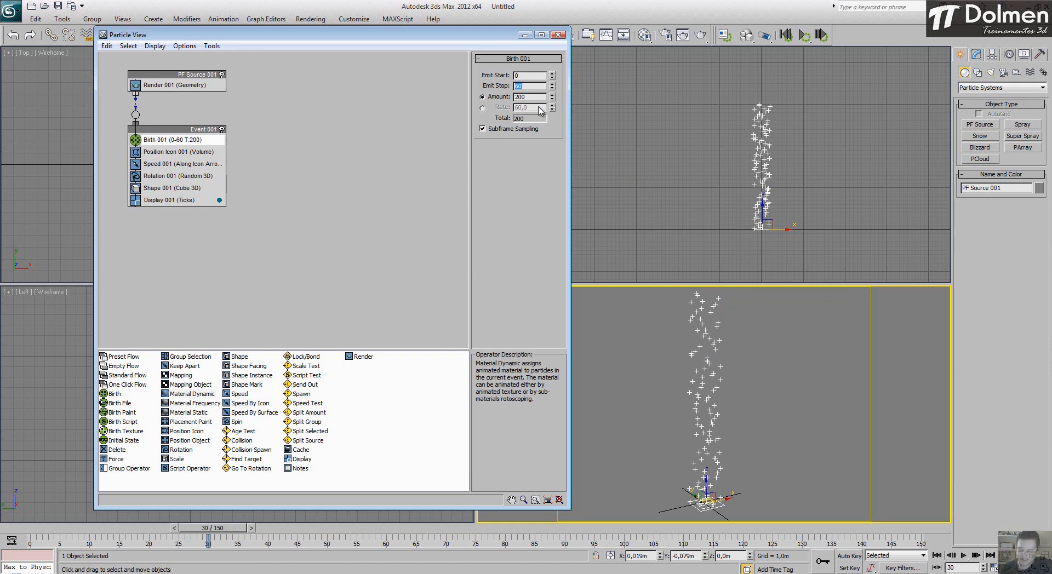
{"action": "type", "text": "90"}
{"action": "key", "text": "Return"}
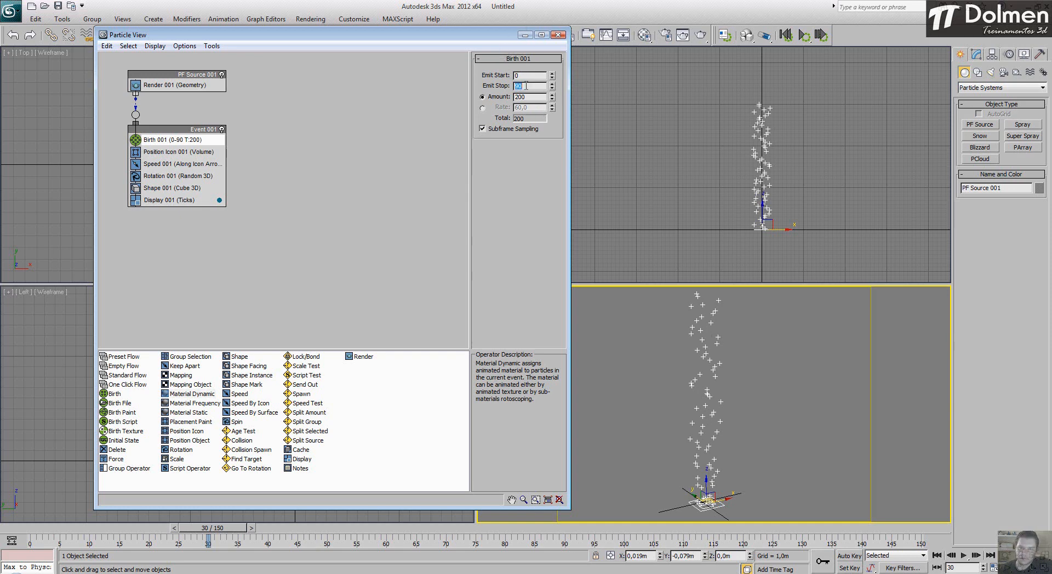
{"action": "type", "text": "150"}
{"action": "key", "text": "Return"}
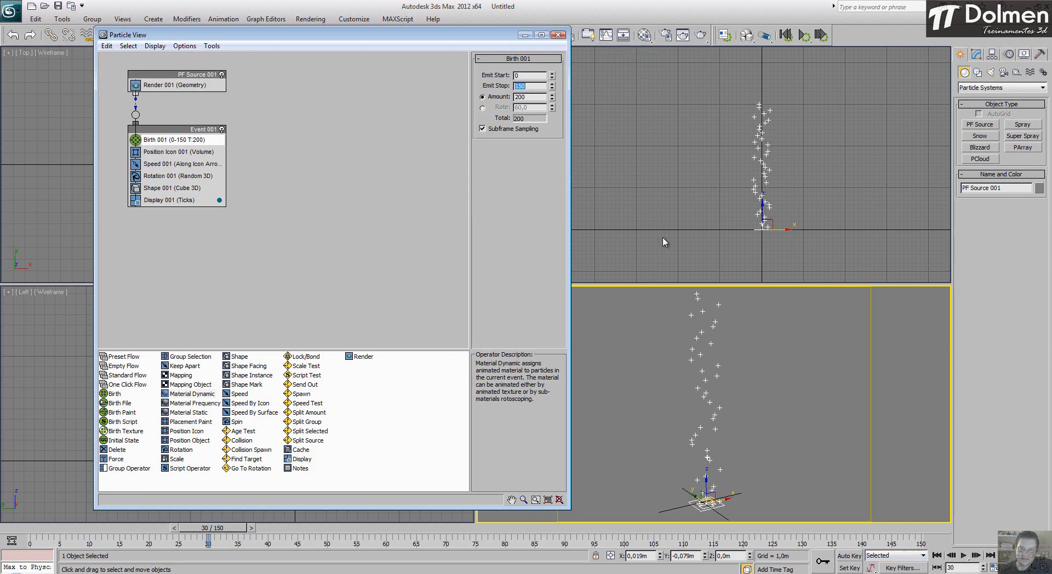
{"action": "left_click", "coordinate": [700, 36]}
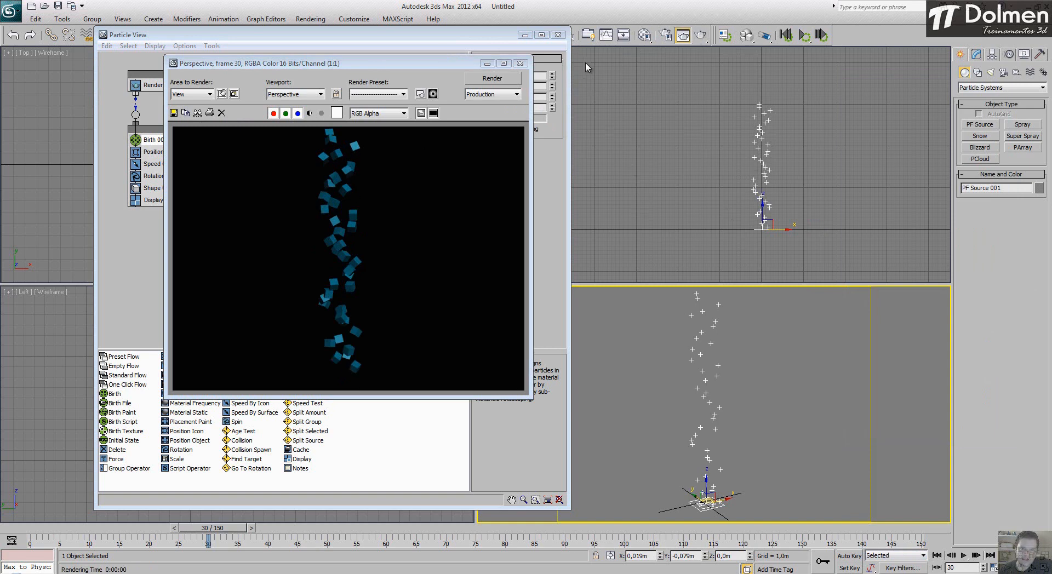
{"action": "left_click", "coordinate": [520, 63]}
Step: Set the Birth operator's emit stop to 30, and test-render the Perspective view for comparison, closing the rendered frame
{"action": "left_click", "coordinate": [533, 86]}
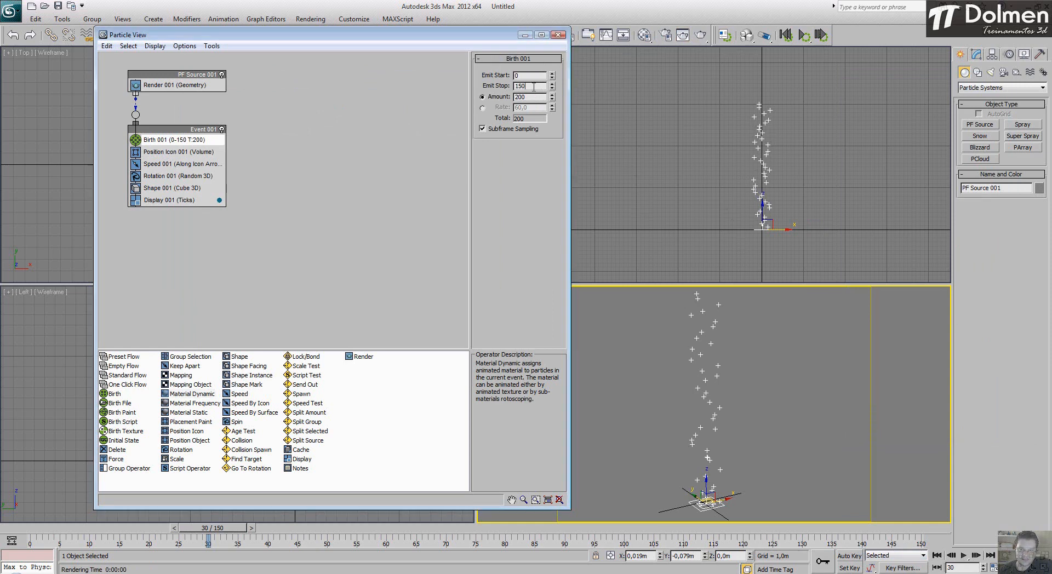
{"action": "double_click", "coordinate": [533, 86]}
{"action": "type", "text": "30"}
{"action": "key", "text": "Tab"}
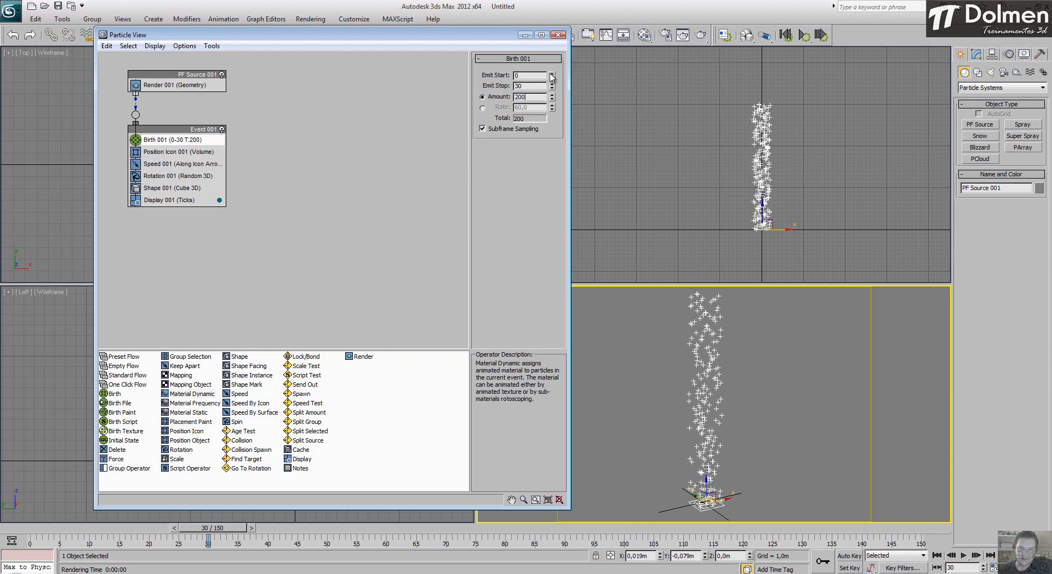
{"action": "left_click", "coordinate": [700, 36]}
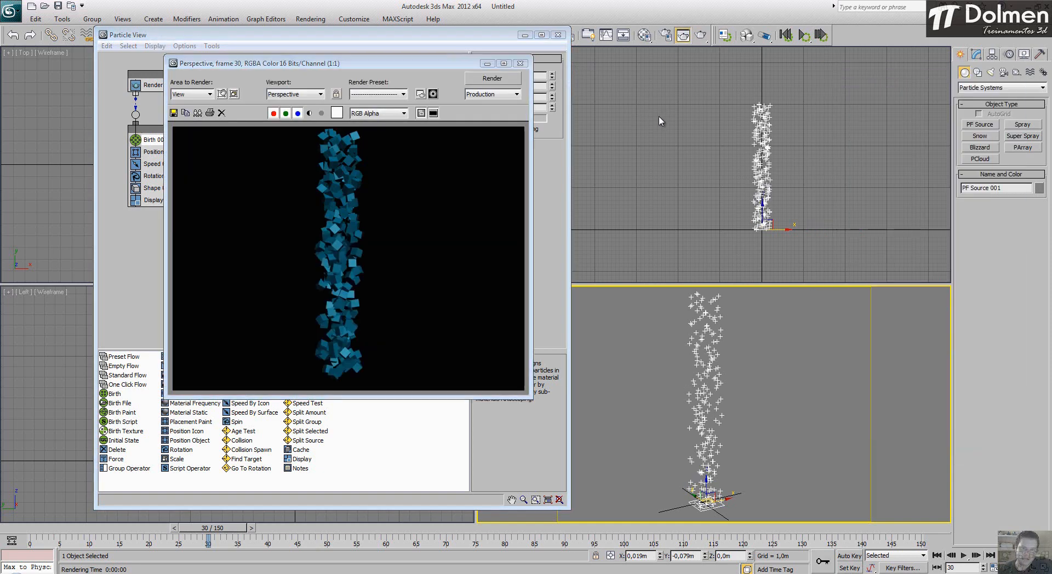
{"action": "left_click", "coordinate": [521, 63]}
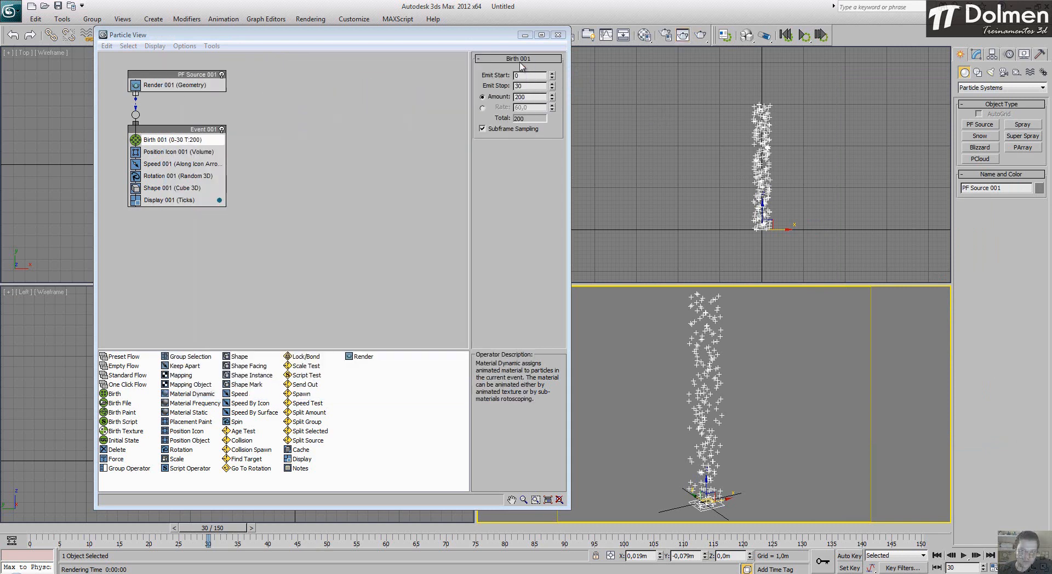
Step: Set the Birth operator's emit stop to 150
{"action": "left_click", "coordinate": [527, 96]}
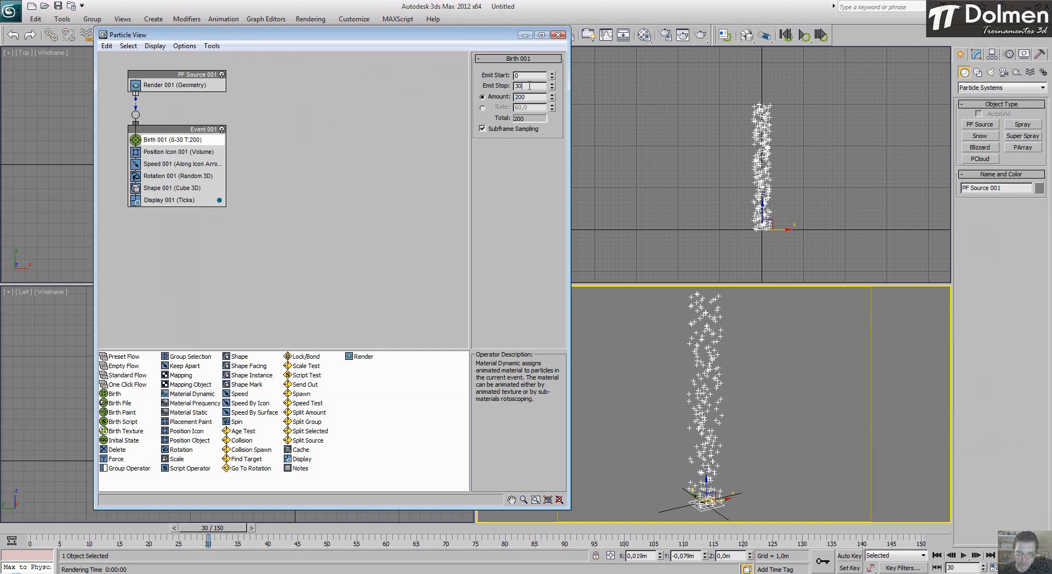
{"action": "double_click", "coordinate": [529, 86]}
{"action": "type", "text": "150"}
{"action": "key", "text": "Return"}
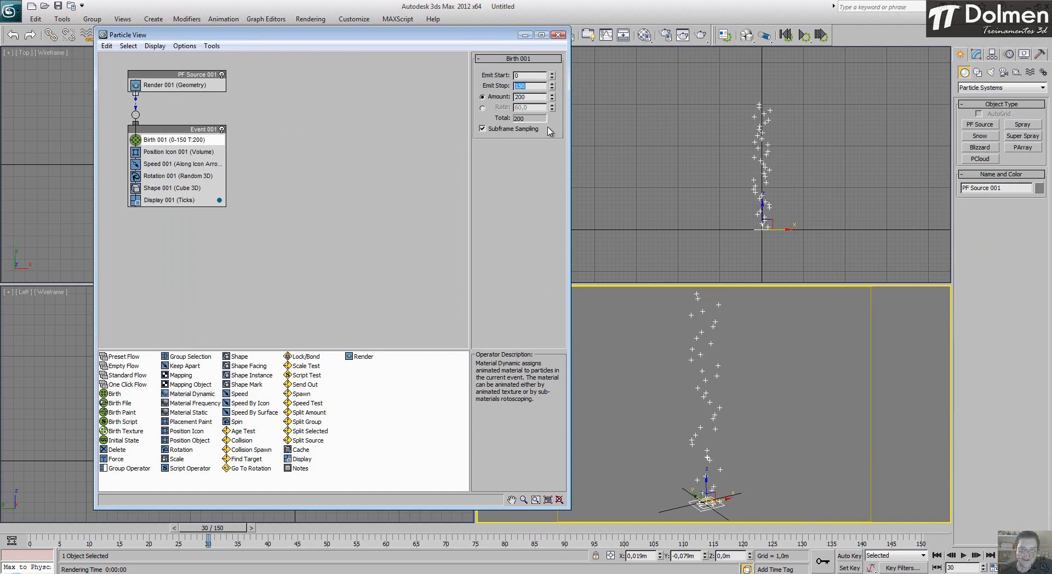
Step: Set the Birth operator's amount to 1500, then test-render the Perspective view and close the rendered frame
{"action": "double_click", "coordinate": [533, 97]}
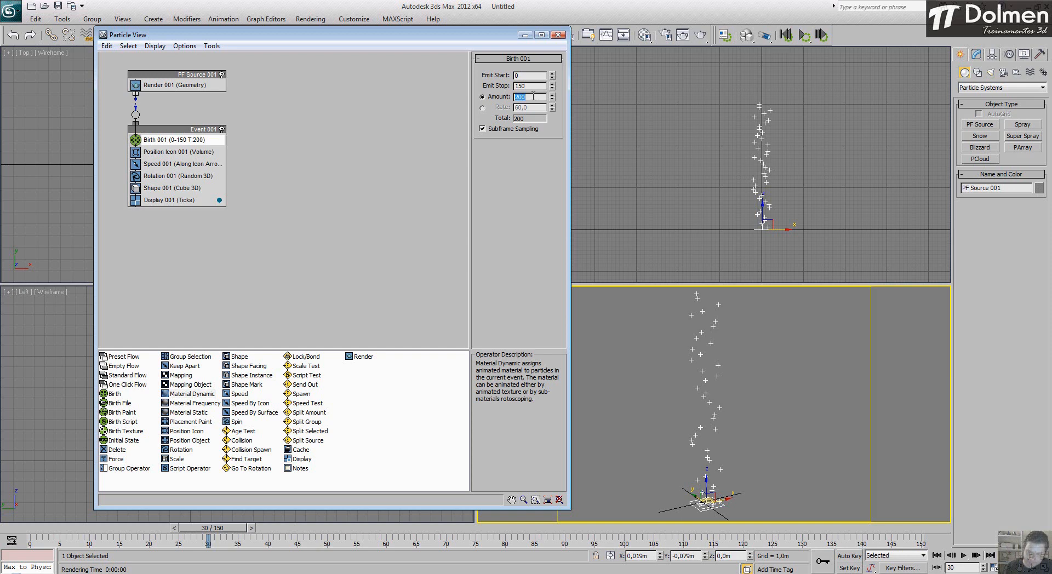
{"action": "type", "text": "1500"}
{"action": "key", "text": "Return"}
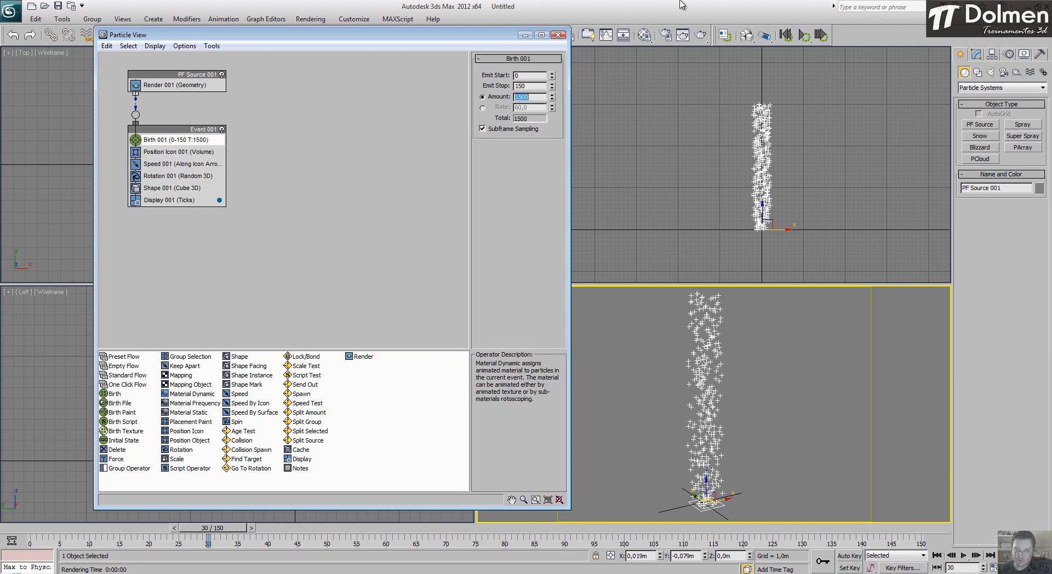
{"action": "left_click", "coordinate": [702, 36]}
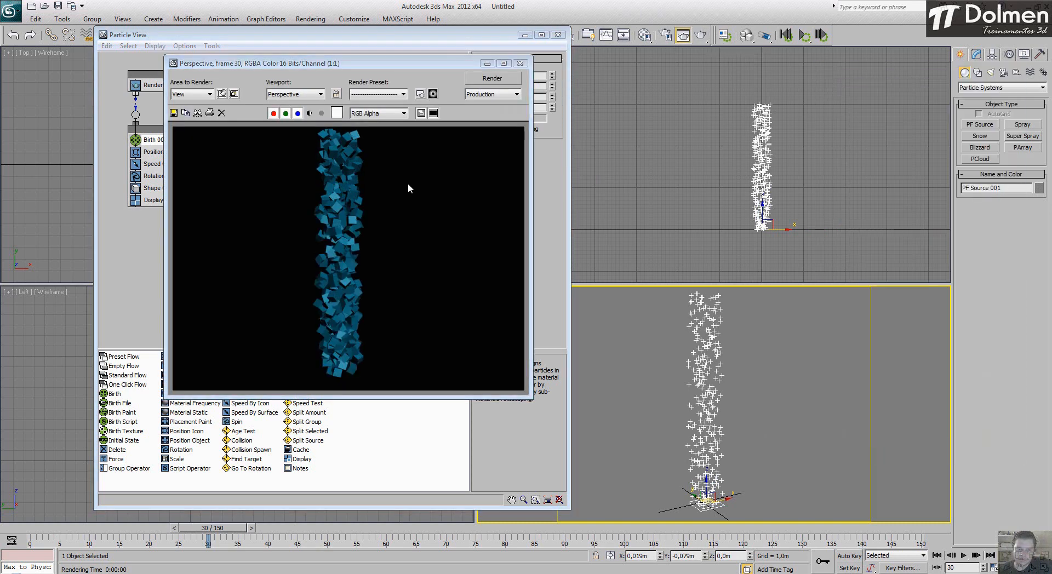
{"action": "left_click", "coordinate": [520, 63]}
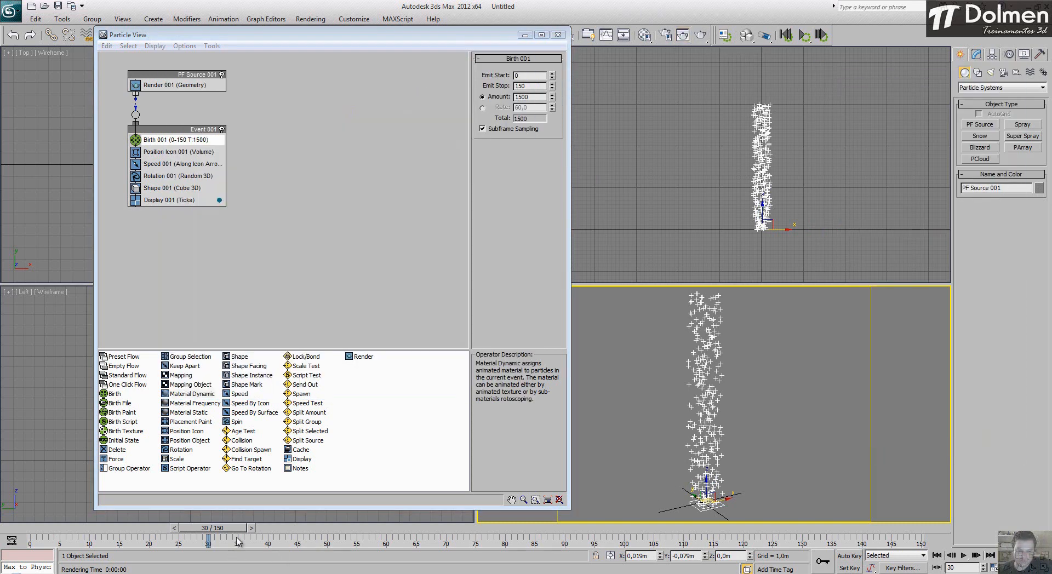
Step: Scrub the timeline to frame 61 and back to frame 47 to review the denser emission against the Birth settings
{"action": "left_click_drag", "start_coordinate": [237, 529], "coordinate": [417, 530]}
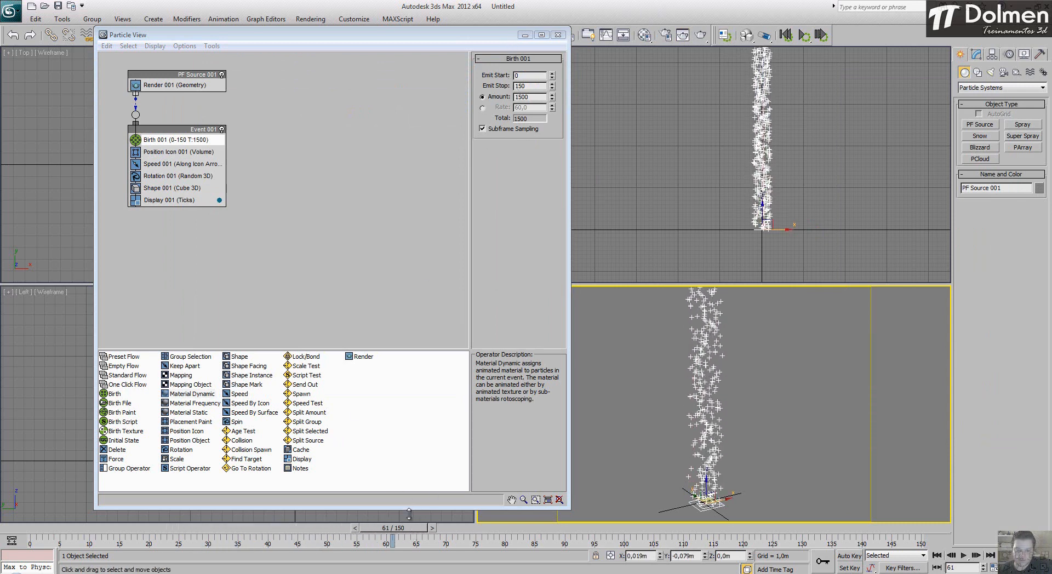
{"action": "left_click_drag", "start_coordinate": [402, 530], "coordinate": [310, 530]}
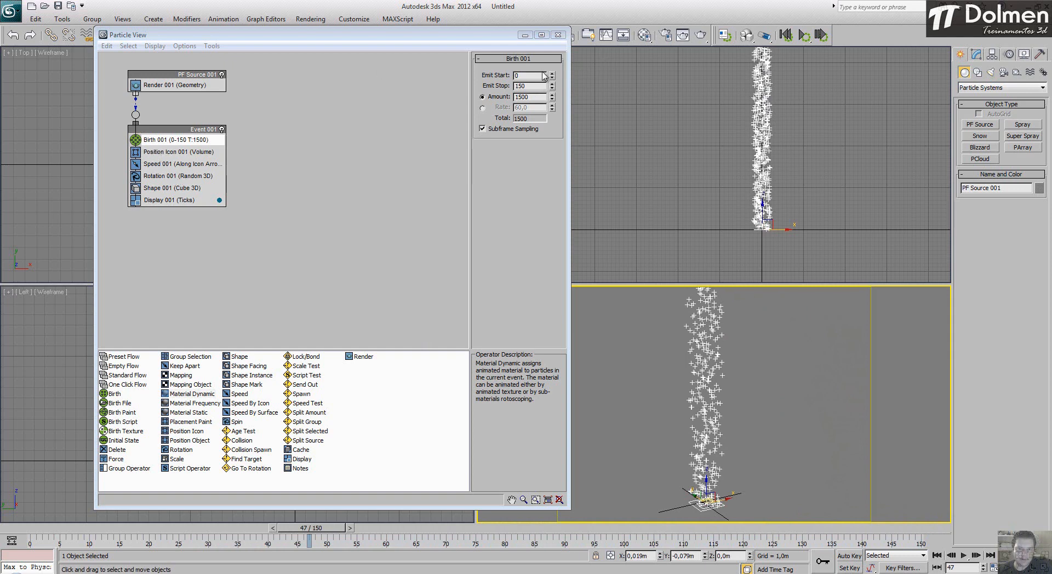
{"action": "left_click_drag", "start_coordinate": [537, 87], "coordinate": [506, 88]}
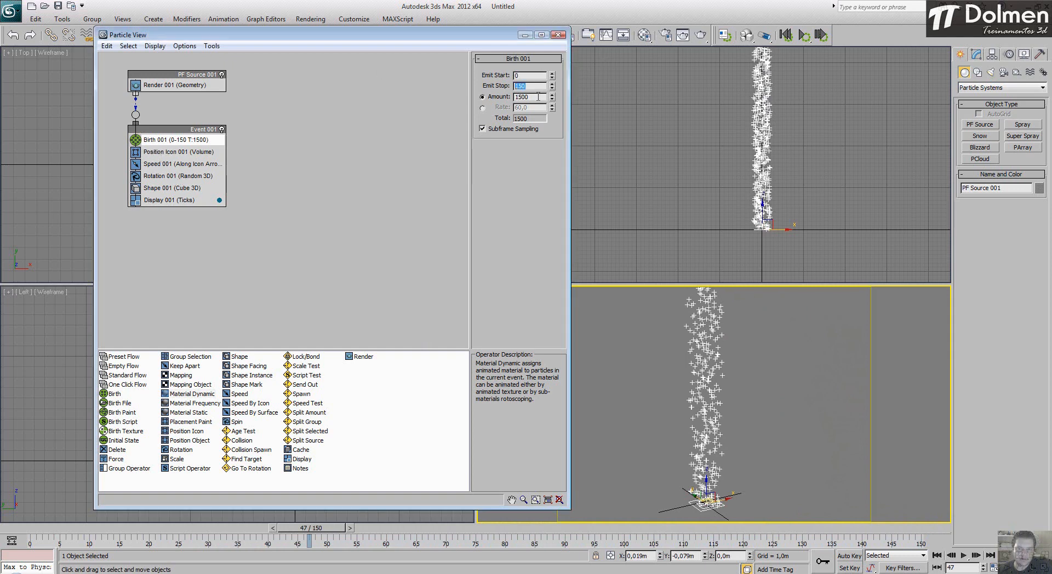
{"action": "key", "text": "Tab"}
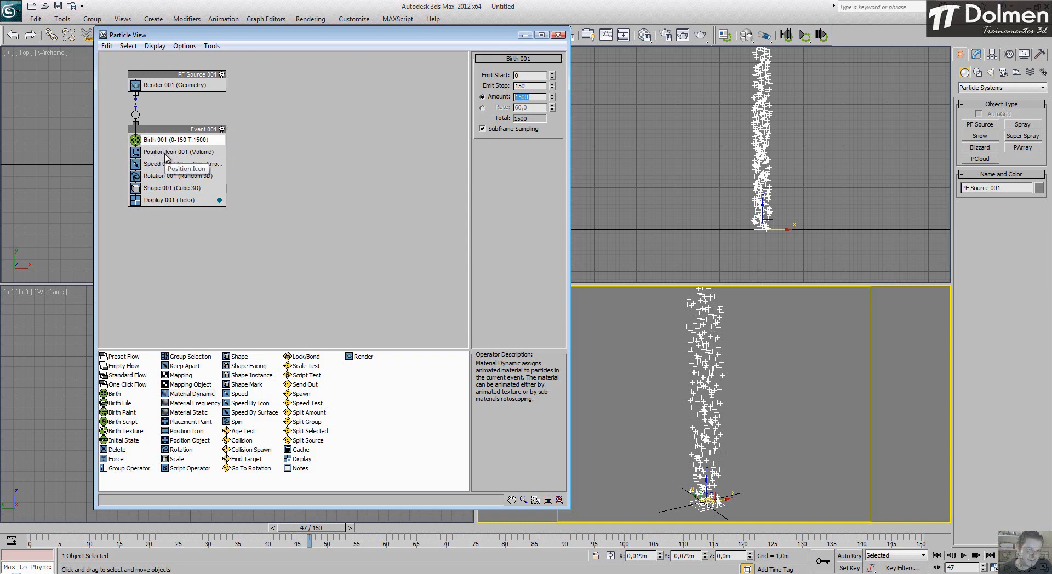
Step: Enable Lock On Emitter in the Position Icon 001 operator, then test-render the Perspective view close to the emitter and close the rendered frame
{"action": "left_click", "coordinate": [195, 153]}
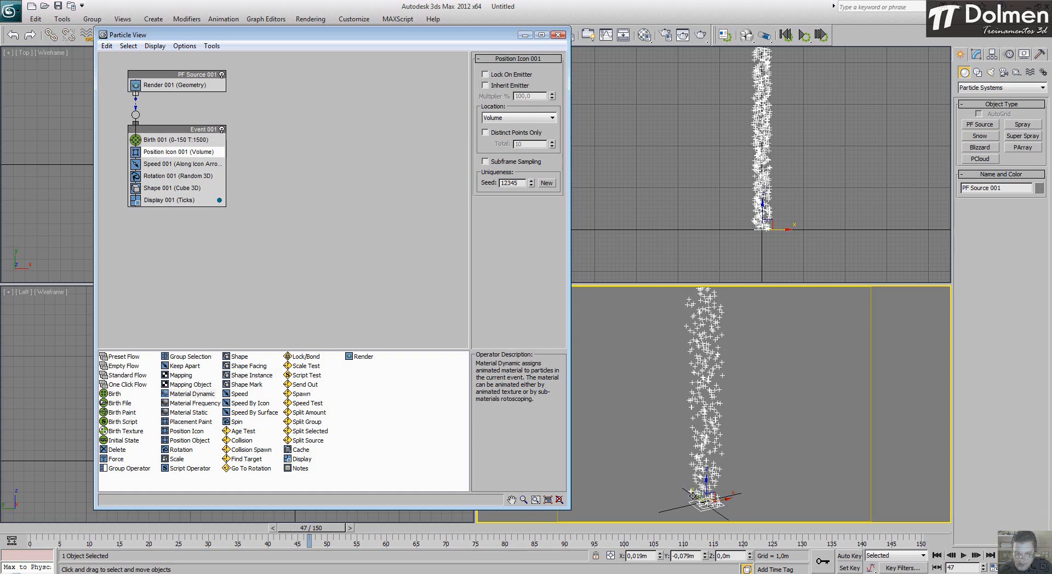
{"action": "left_click", "coordinate": [523, 75]}
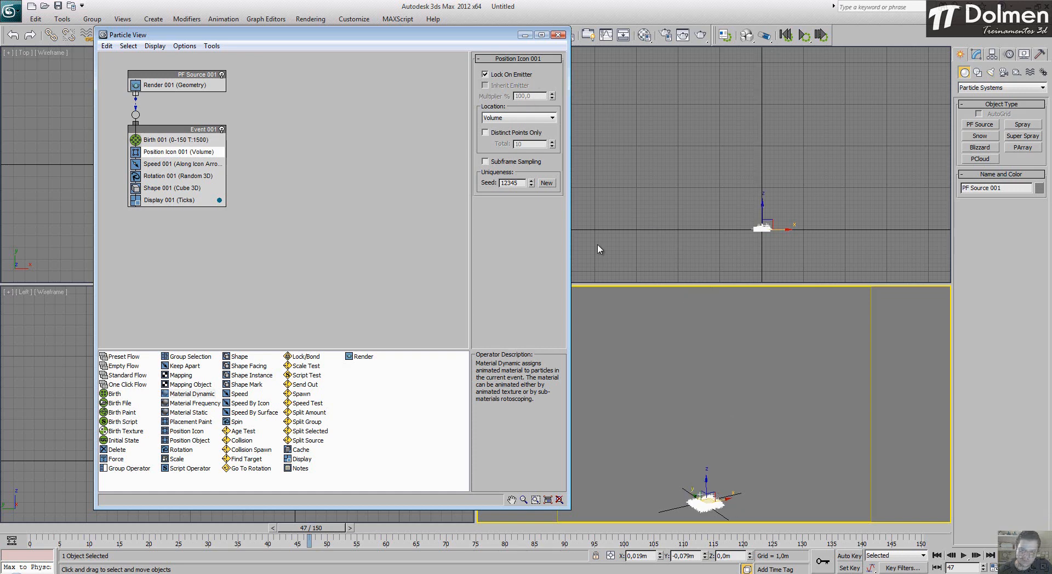
{"action": "right_click", "coordinate": [683, 395]}
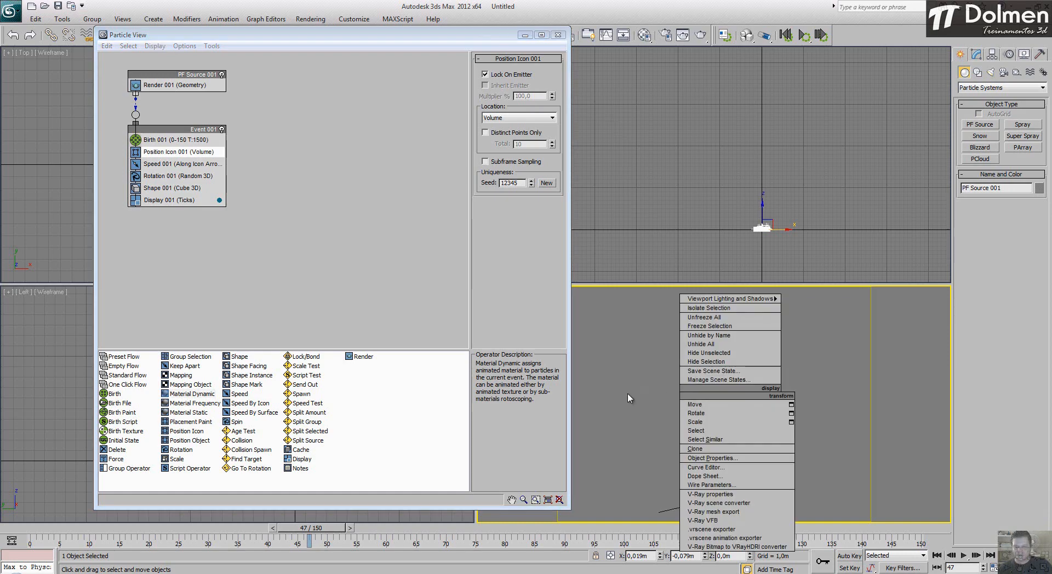
{"action": "left_click", "coordinate": [628, 394]}
{"action": "key", "text": "z"}
{"action": "middle_click_drag", "start_coordinate": [701, 395], "coordinate": [678, 405], "text": "alt"}
{"action": "scroll", "coordinate": [679, 420], "scroll_direction": "up", "scroll_amount": 3}
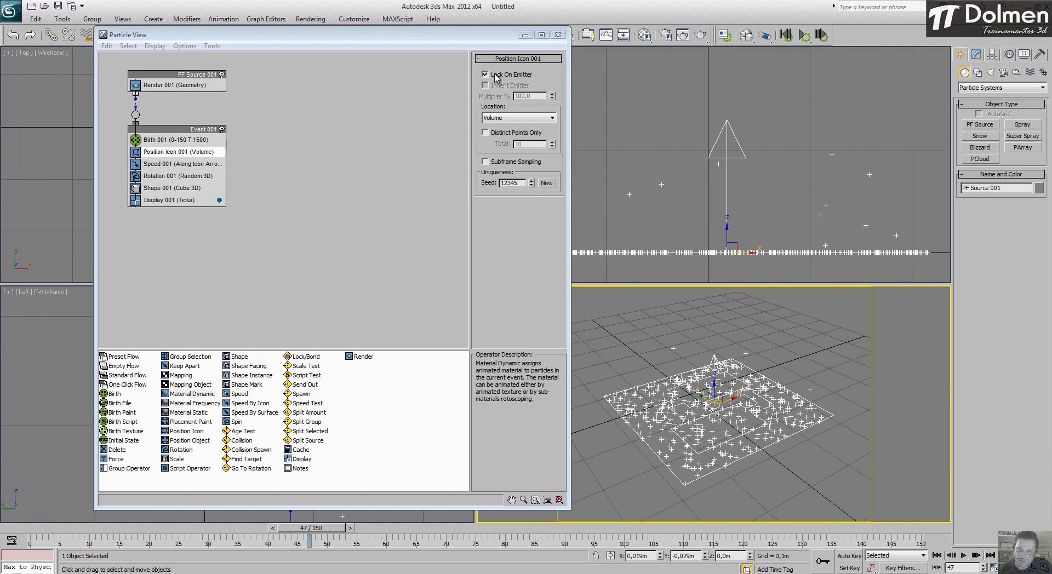
{"action": "left_click", "coordinate": [701, 36]}
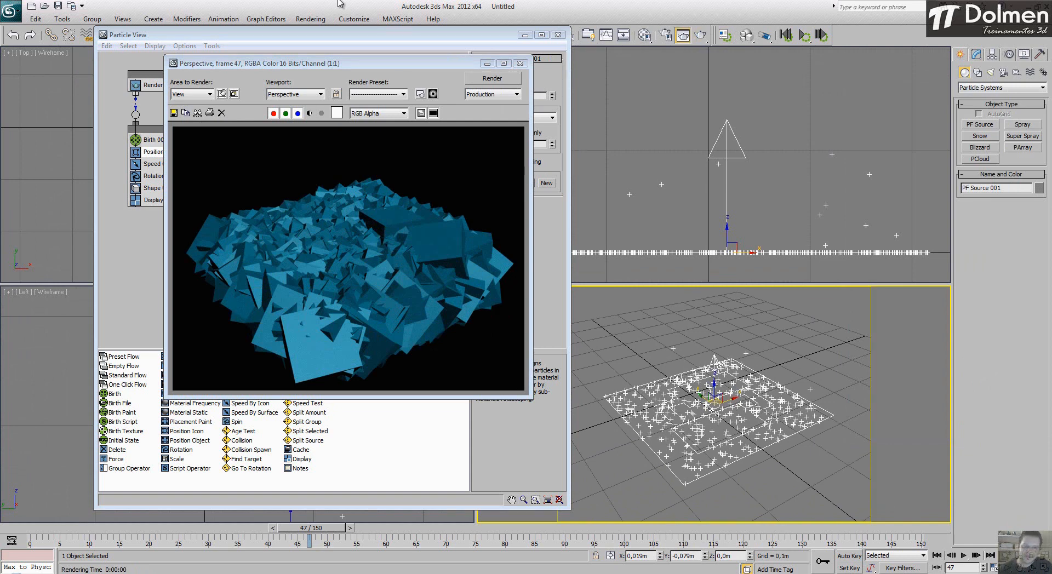
{"action": "left_click", "coordinate": [521, 64]}
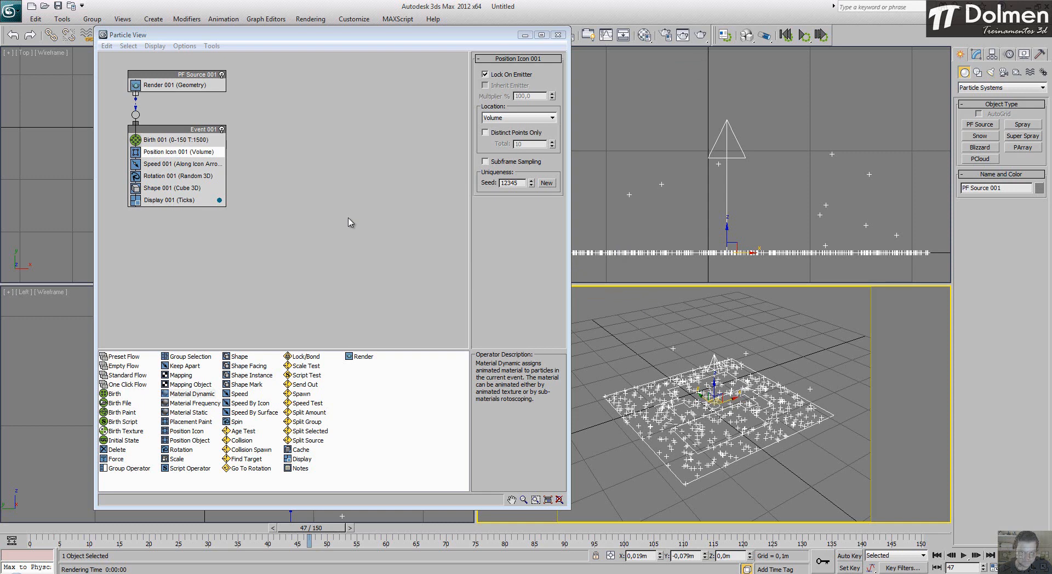
Step: Disable Lock On Emitter for Position Icon 001 and set its emission location to Pivot
{"action": "left_click", "coordinate": [508, 76]}
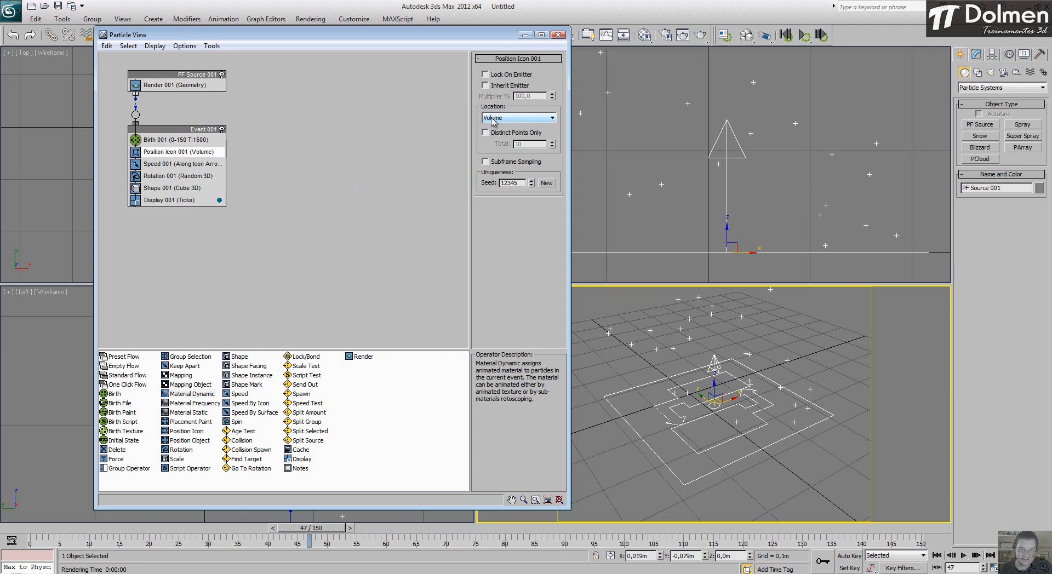
{"action": "scroll", "coordinate": [725, 367], "scroll_direction": "down", "scroll_amount": 3}
{"action": "middle_click_drag", "start_coordinate": [741, 390], "coordinate": [666, 416], "text": "alt"}
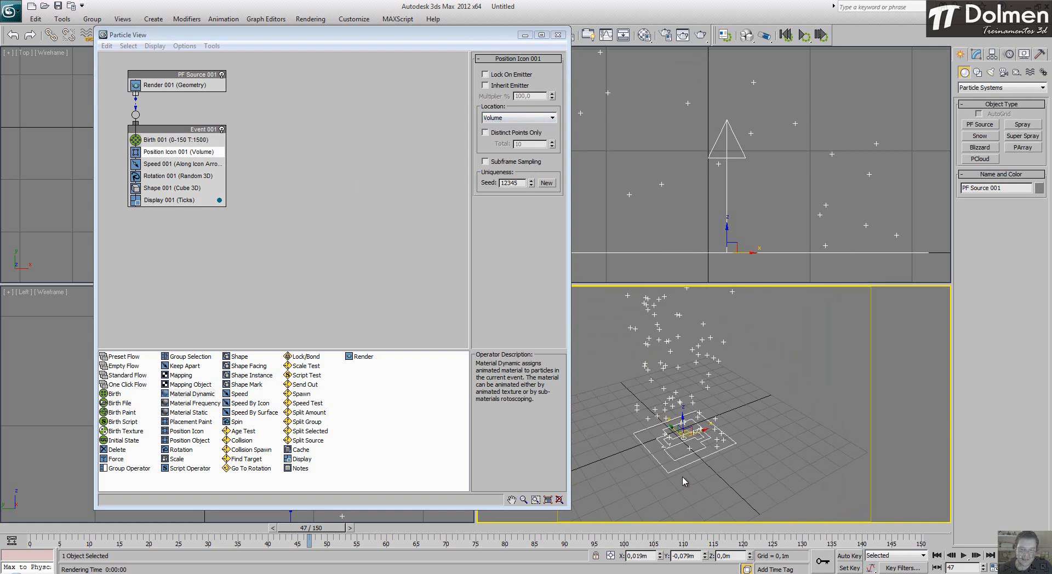
{"action": "left_click", "coordinate": [534, 118]}
{"action": "left_click", "coordinate": [520, 125]}
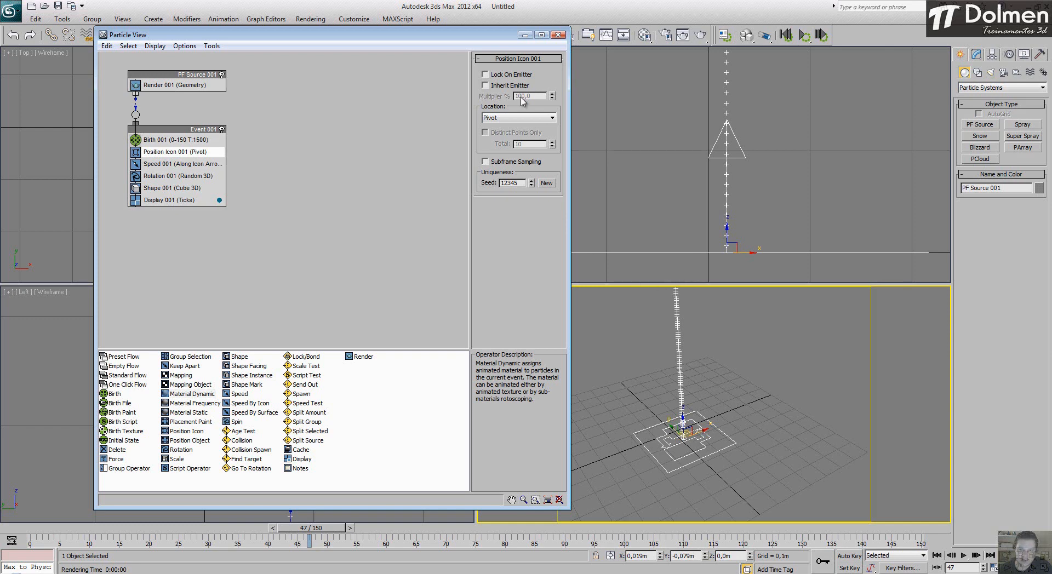
Step: Set Position Icon 001's emission location to Edges, then test-render the Perspective view and close the rendered frame
{"action": "left_click", "coordinate": [520, 118]}
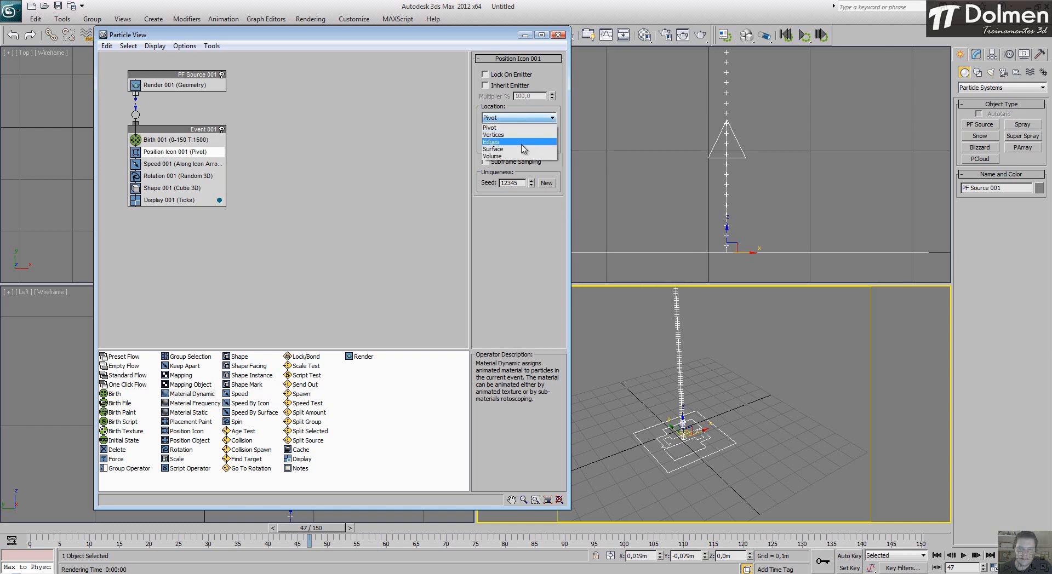
{"action": "left_click", "coordinate": [518, 140]}
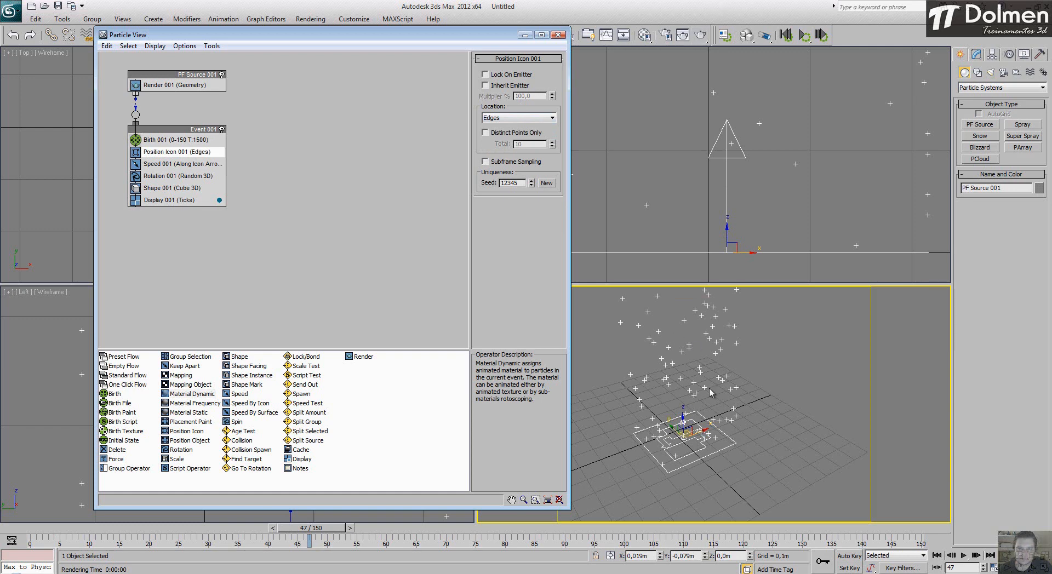
{"action": "middle_click_drag", "start_coordinate": [707, 396], "coordinate": [710, 481]}
{"action": "scroll", "coordinate": [714, 427], "scroll_direction": "down", "scroll_amount": 2}
{"action": "mouse_move", "coordinate": [712, 423]}
{"action": "middle_mouse_down"}
{"action": "mouse_move", "coordinate": [711, 398]}
{"action": "mouse_move", "coordinate": [710, 407]}
{"action": "middle_mouse_up"}
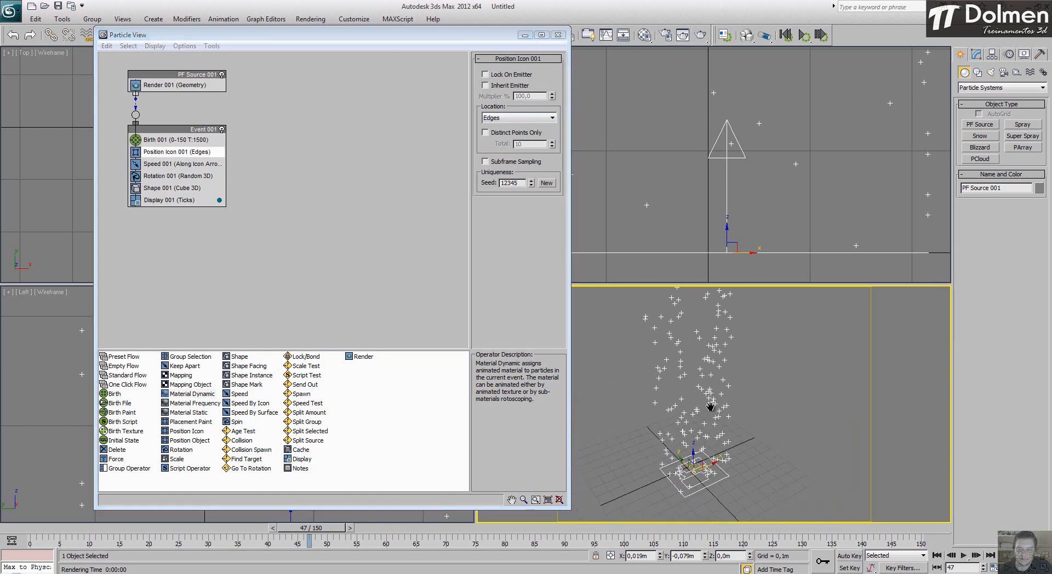
{"action": "left_click", "coordinate": [682, 35]}
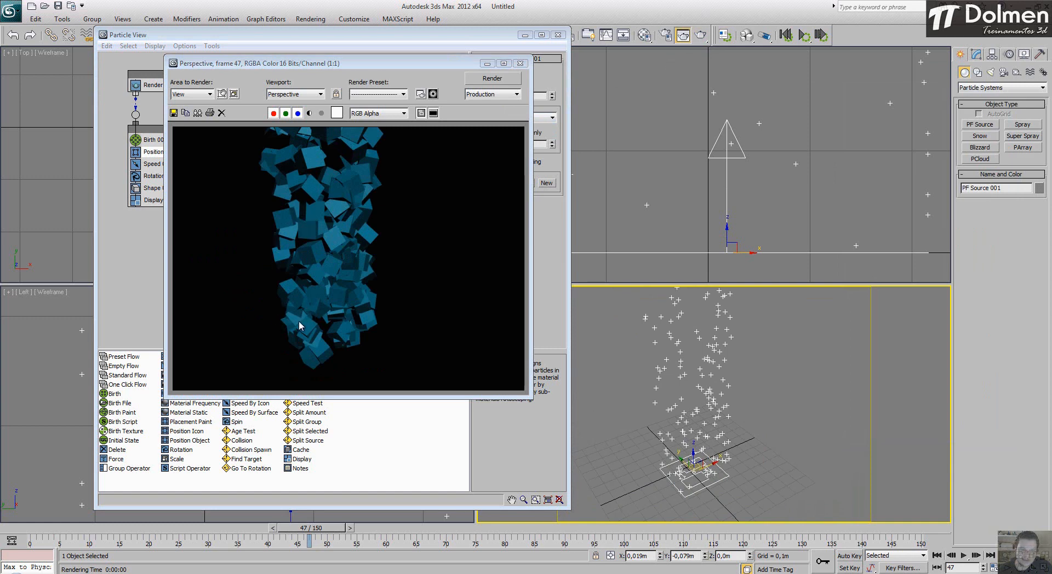
{"action": "left_click", "coordinate": [521, 64]}
Step: Switch the emission location back to Pivot, test-render the Perspective view for comparison and close the rendered frame
{"action": "left_click", "coordinate": [530, 118]}
{"action": "left_click", "coordinate": [518, 125]}
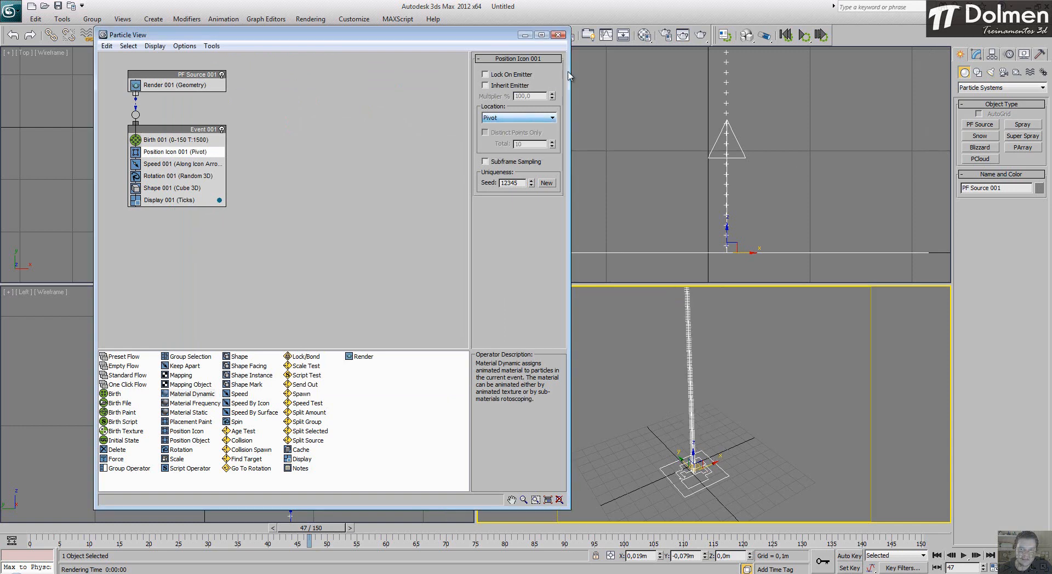
{"action": "left_click", "coordinate": [683, 35]}
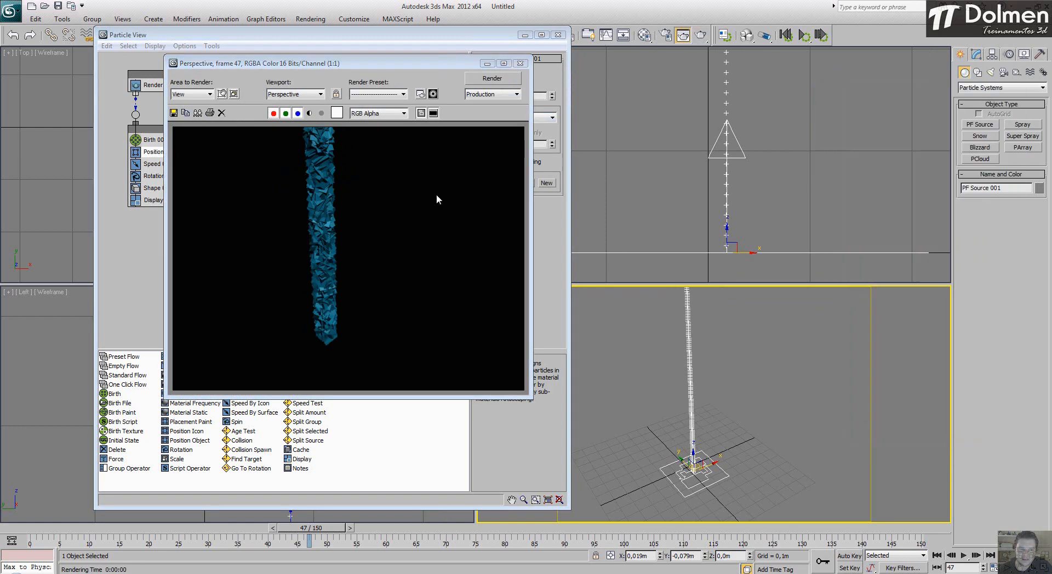
{"action": "left_click", "coordinate": [521, 64]}
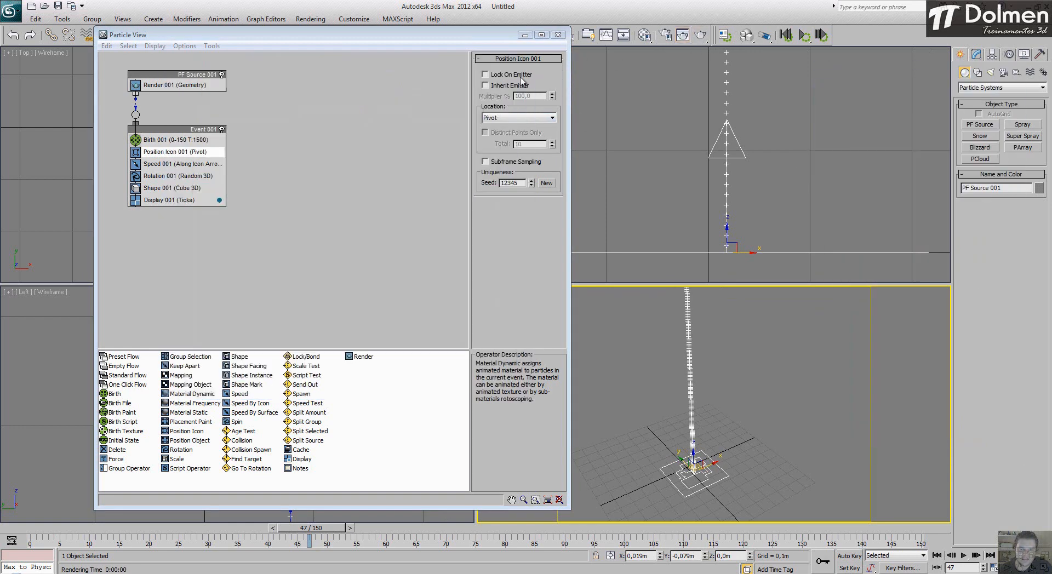
Step: Set the emission location to Surface, test-render the Perspective view and close the rendered frame
{"action": "left_click", "coordinate": [519, 118]}
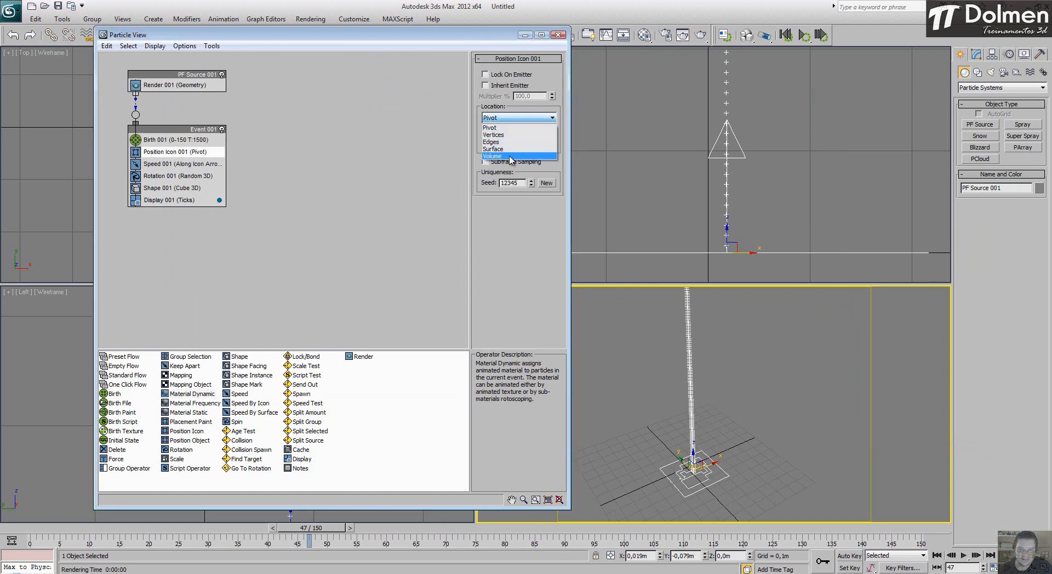
{"action": "left_click", "coordinate": [507, 149]}
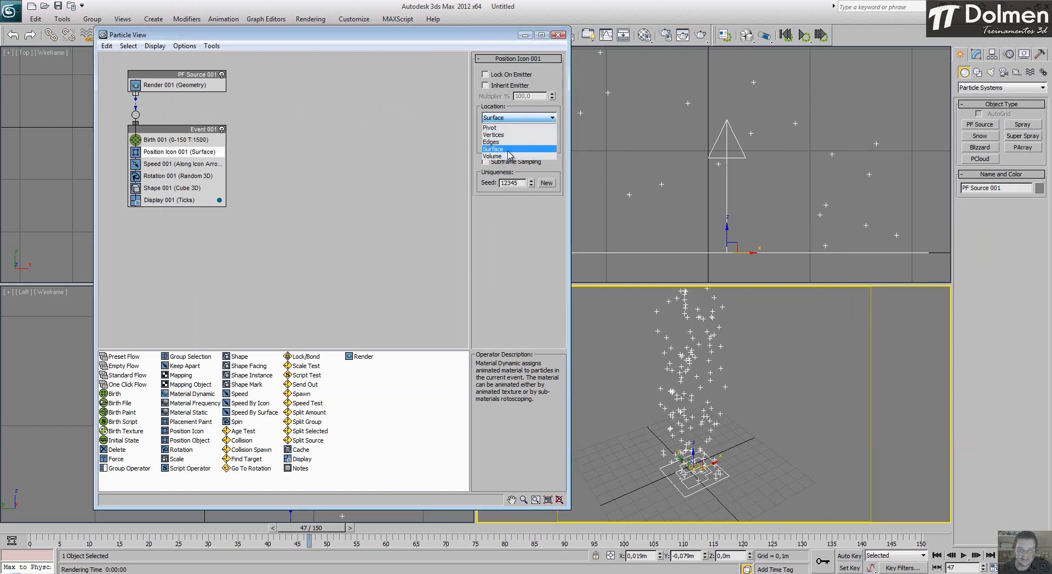
{"action": "left_click", "coordinate": [683, 35]}
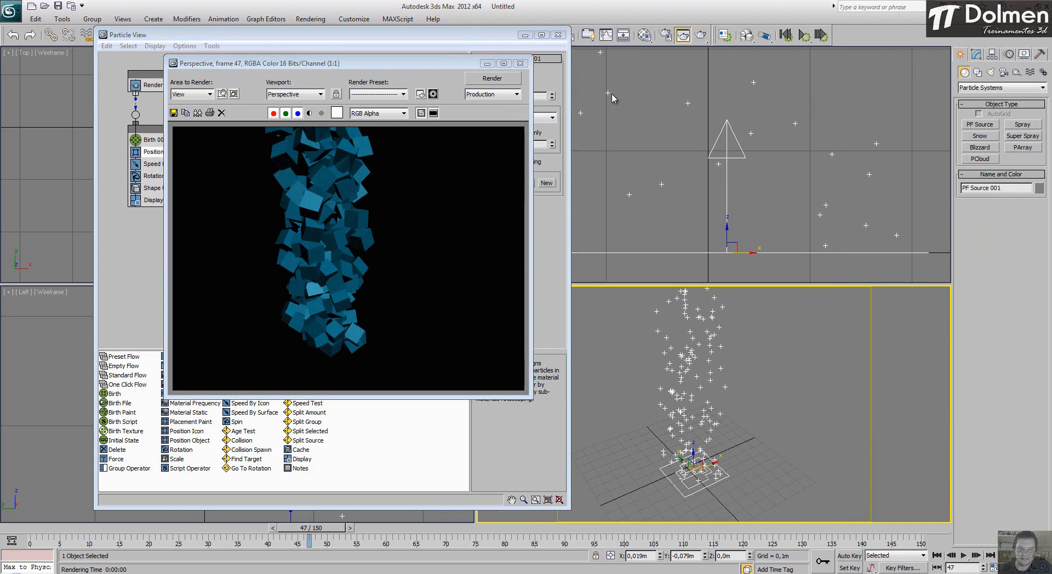
{"action": "left_click", "coordinate": [520, 63]}
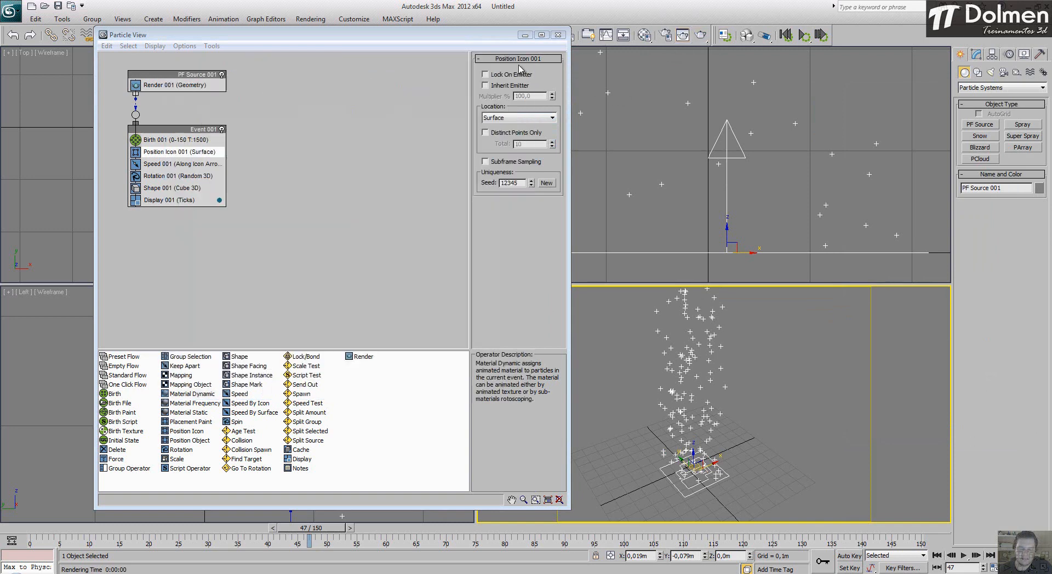
Step: Switch Position Icon 001's emission location to Pivot, to Volume and finally back to Pivot
{"action": "left_click", "coordinate": [520, 118]}
{"action": "left_click", "coordinate": [517, 128]}
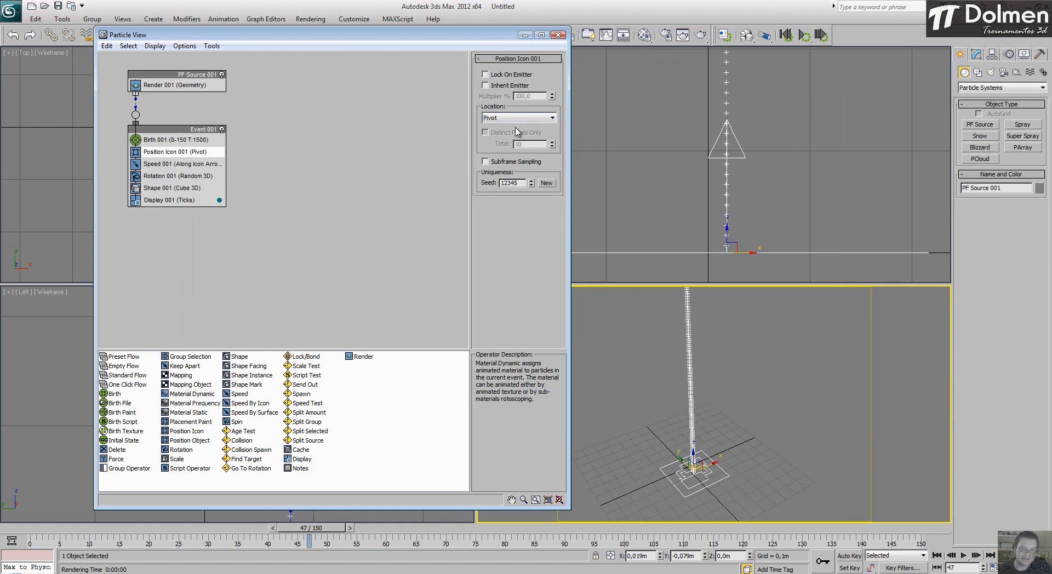
{"action": "left_click", "coordinate": [518, 118]}
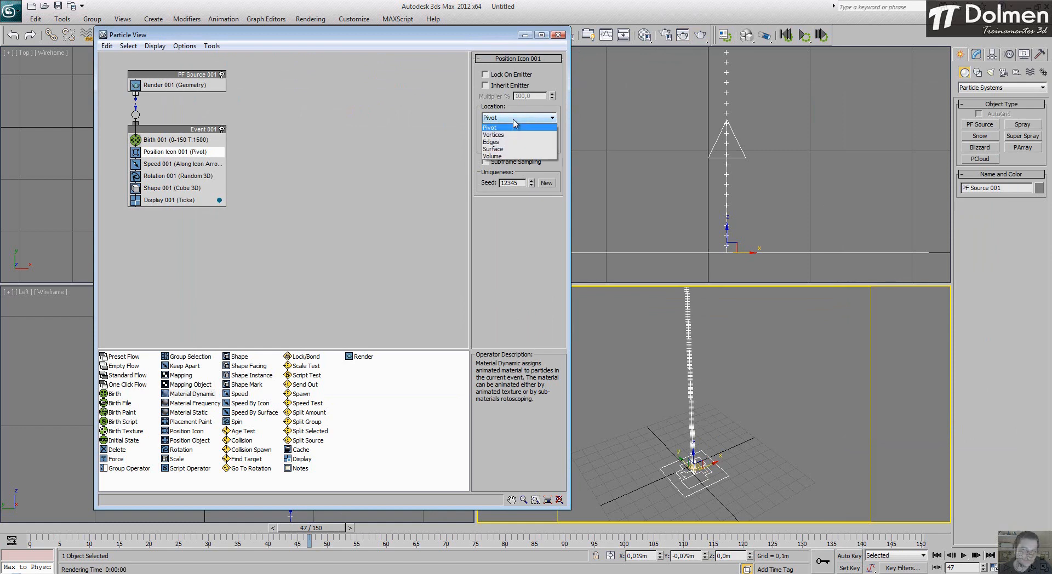
{"action": "left_click", "coordinate": [507, 158]}
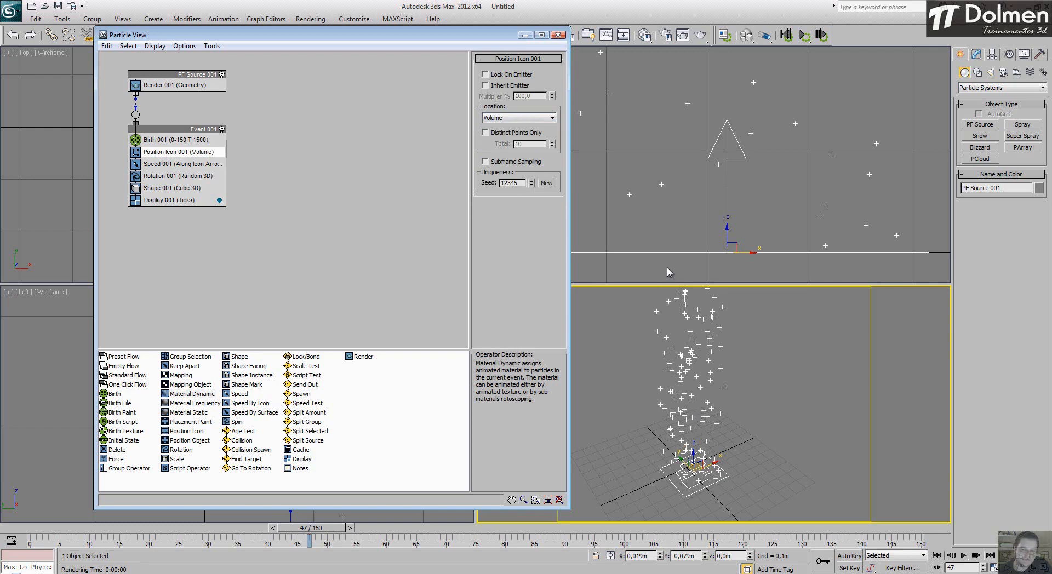
{"action": "left_click", "coordinate": [530, 118]}
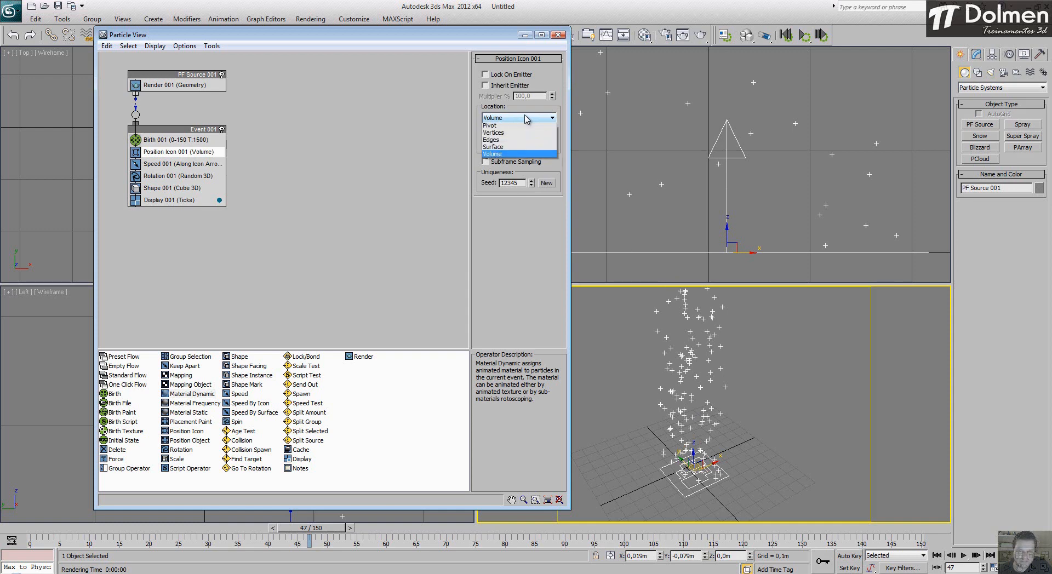
{"action": "left_click", "coordinate": [525, 126]}
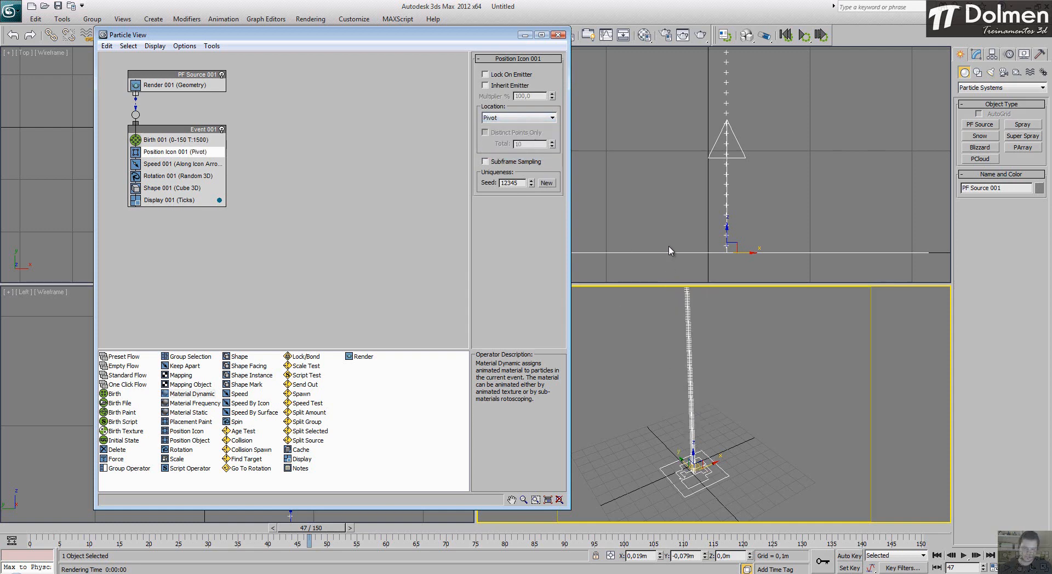
Step: Set the render output width to 359 with the image aspect locked, then test-render the Perspective view and close the rendered frame
{"action": "middle_click_drag", "start_coordinate": [705, 361], "coordinate": [704, 415], "text": "alt"}
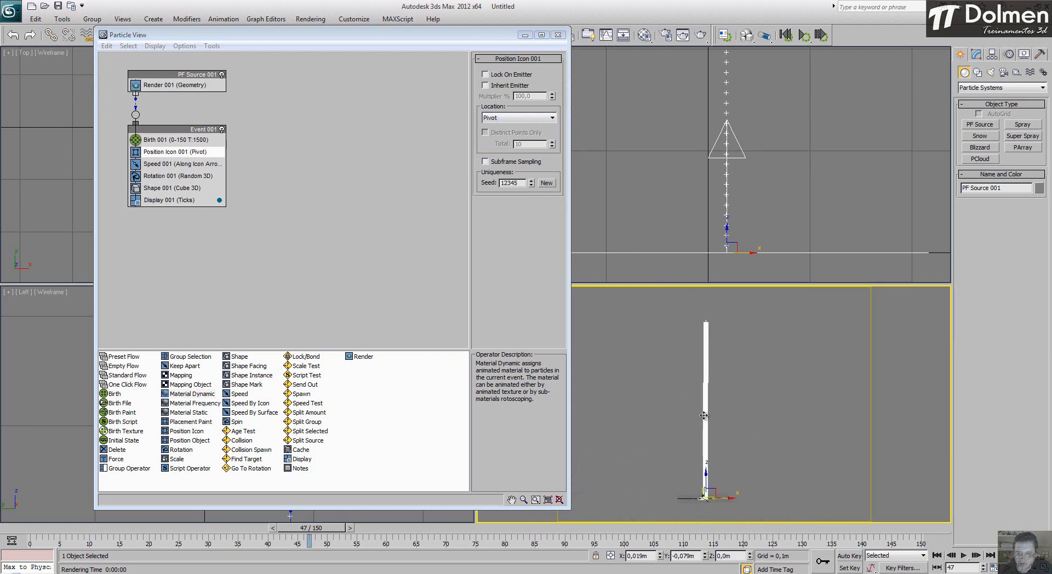
{"action": "left_click", "coordinate": [665, 36]}
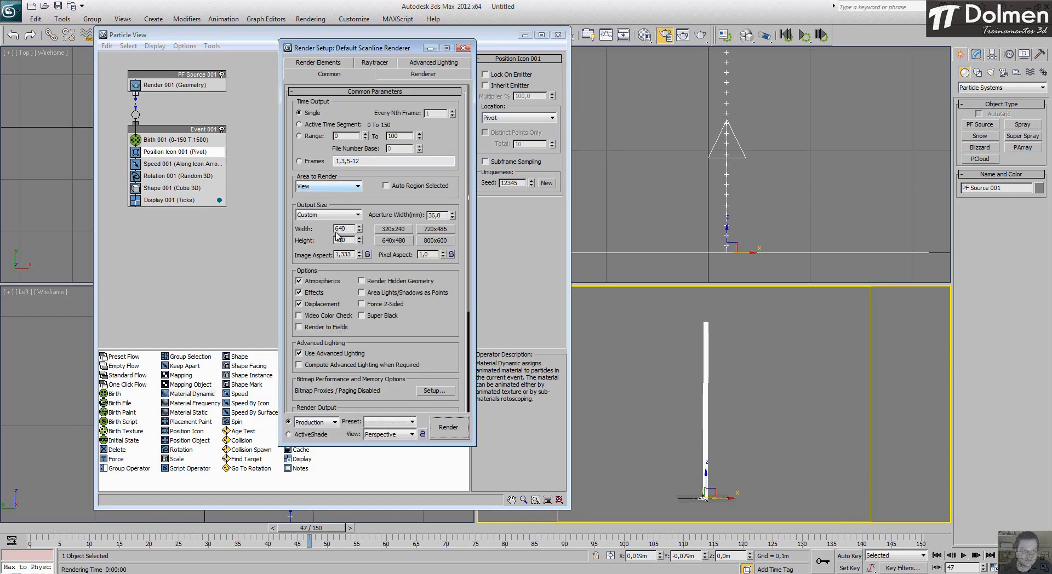
{"action": "left_click_drag", "start_coordinate": [360, 229], "coordinate": [301, 130]}
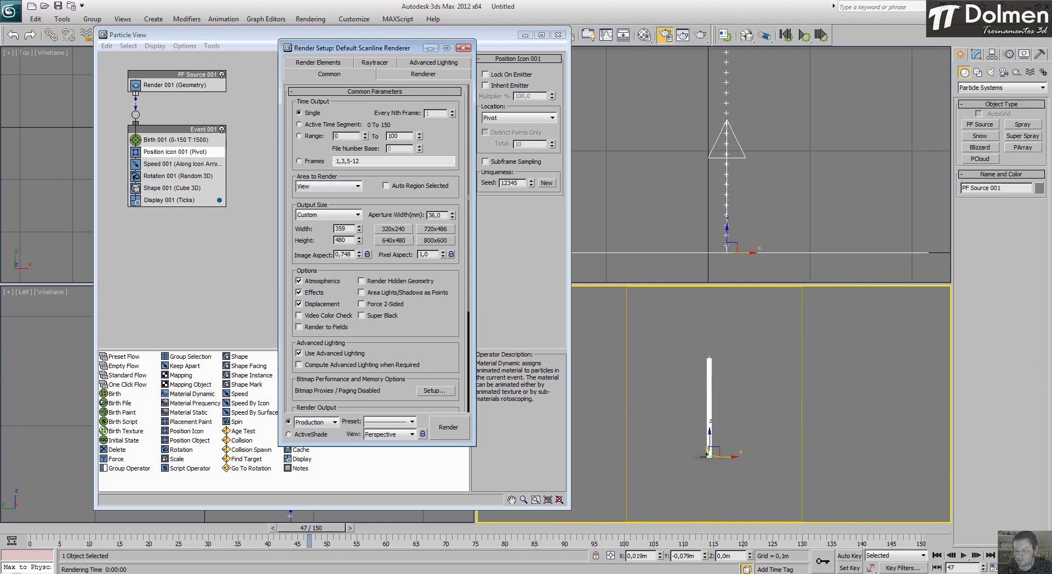
{"action": "scroll", "coordinate": [721, 390], "scroll_direction": "up", "scroll_amount": 5}
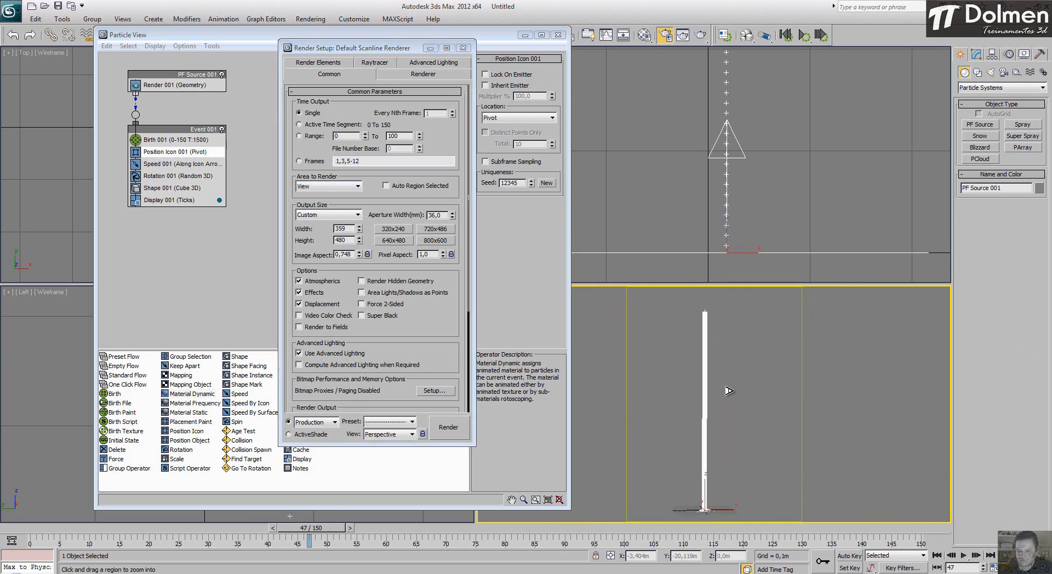
{"action": "scroll", "coordinate": [729, 390], "scroll_direction": "up", "scroll_amount": 2}
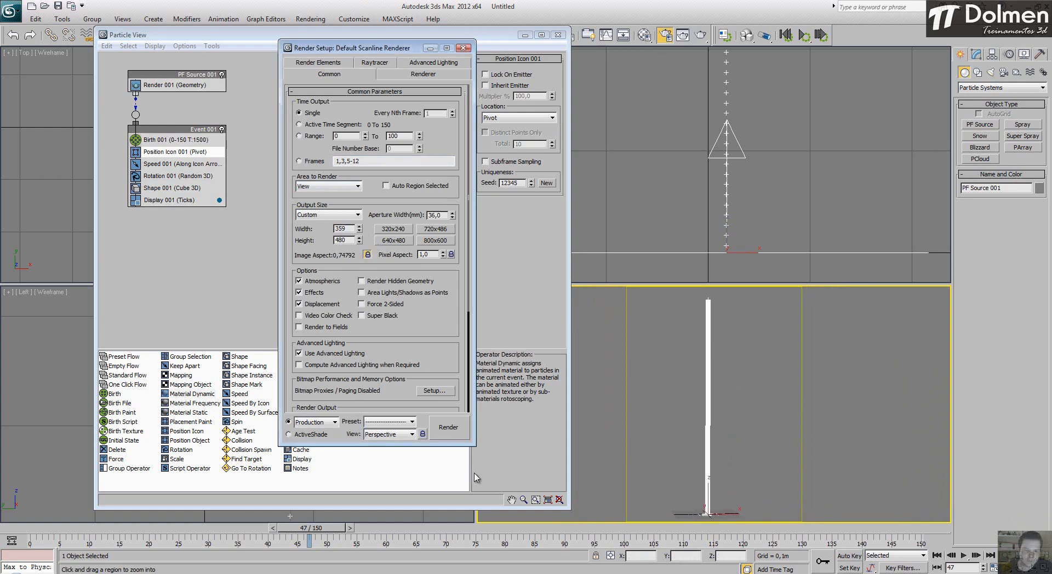
{"action": "left_click", "coordinate": [449, 427]}
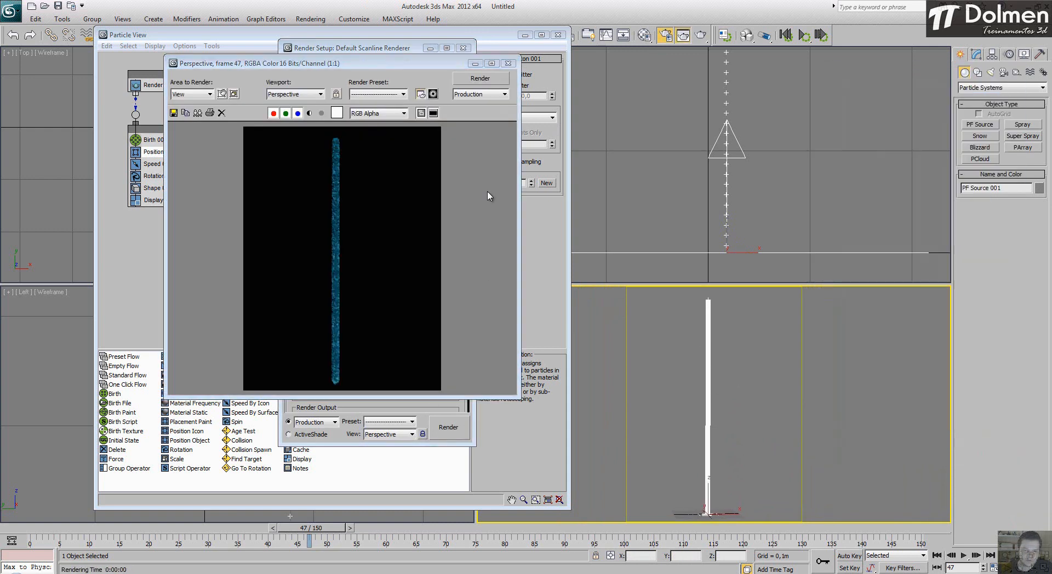
{"action": "left_click", "coordinate": [508, 63]}
Step: Raise the render output width to 900, test-render the Perspective view and close the rendered frame
{"action": "double_click", "coordinate": [351, 229]}
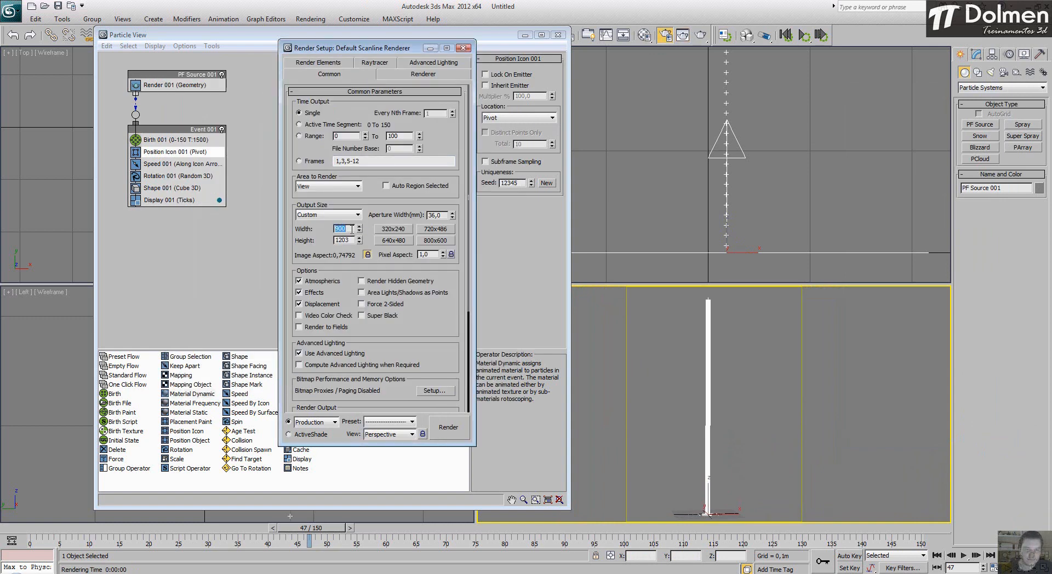
{"action": "left_click", "coordinate": [449, 427]}
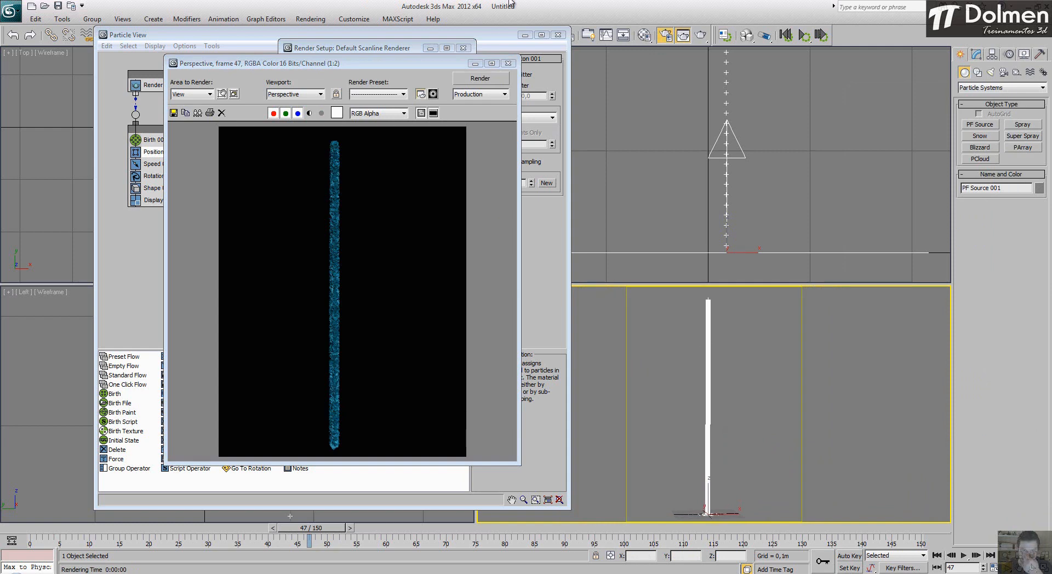
{"action": "left_click", "coordinate": [508, 62]}
Step: Set the render output width to 1100, test-render the Perspective view, and close the rendered frame and the render settings
{"action": "double_click", "coordinate": [340, 229]}
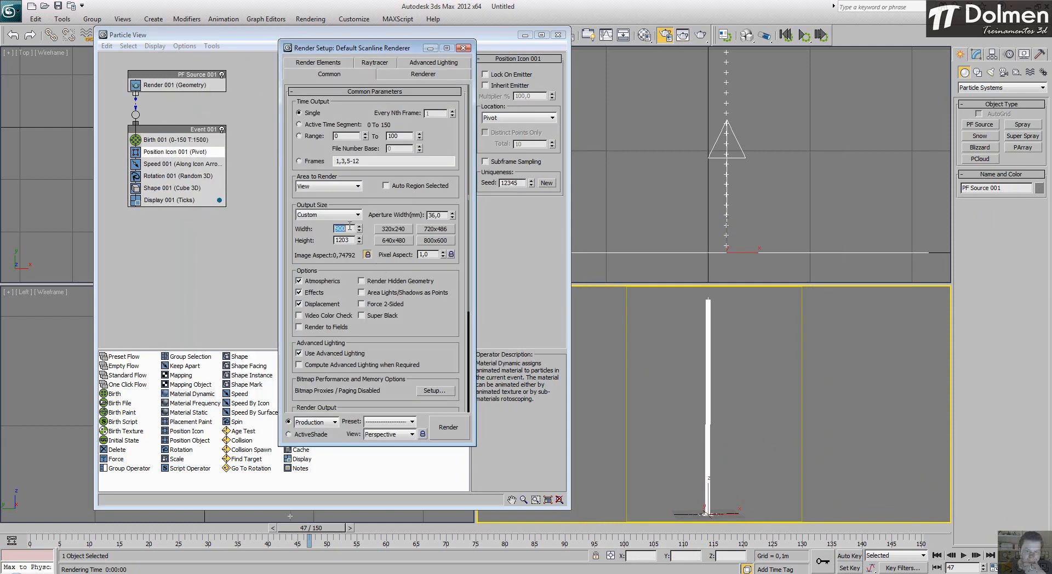
{"action": "type", "text": "1100"}
{"action": "key", "text": "Return"}
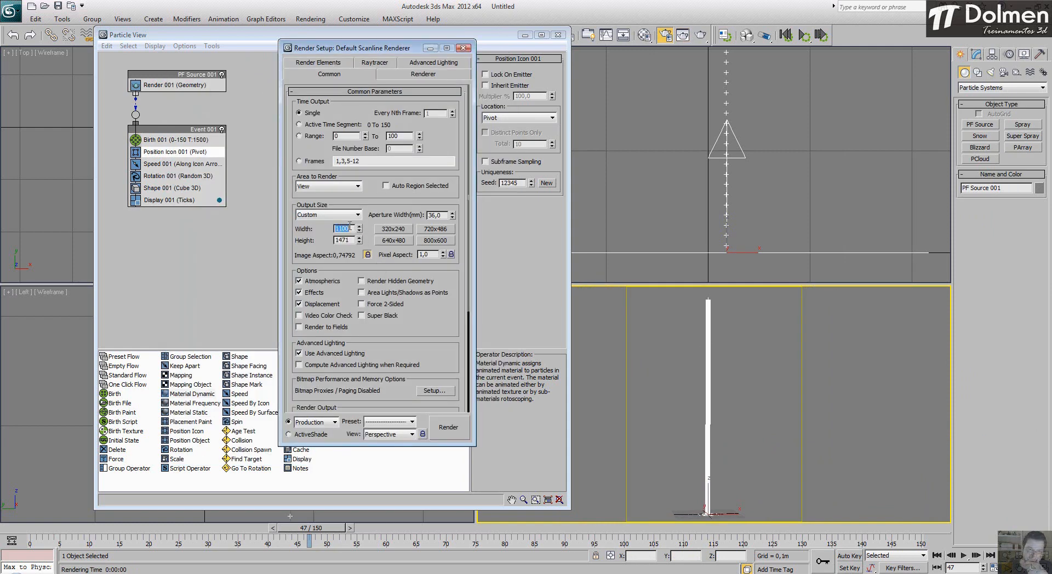
{"action": "left_click", "coordinate": [448, 427]}
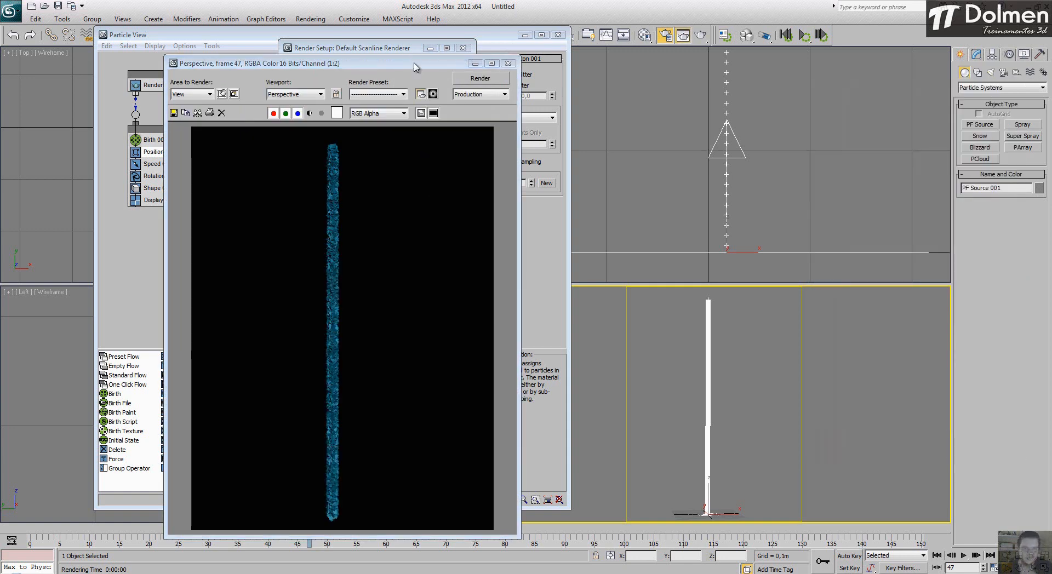
{"action": "left_click_drag", "start_coordinate": [414, 64], "coordinate": [443, 22]}
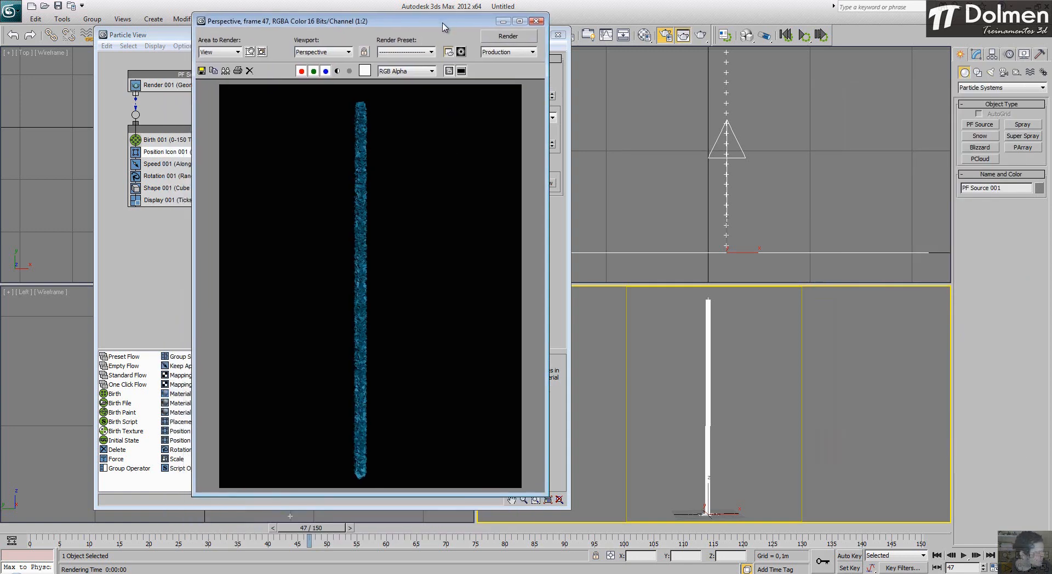
{"action": "left_click", "coordinate": [536, 20]}
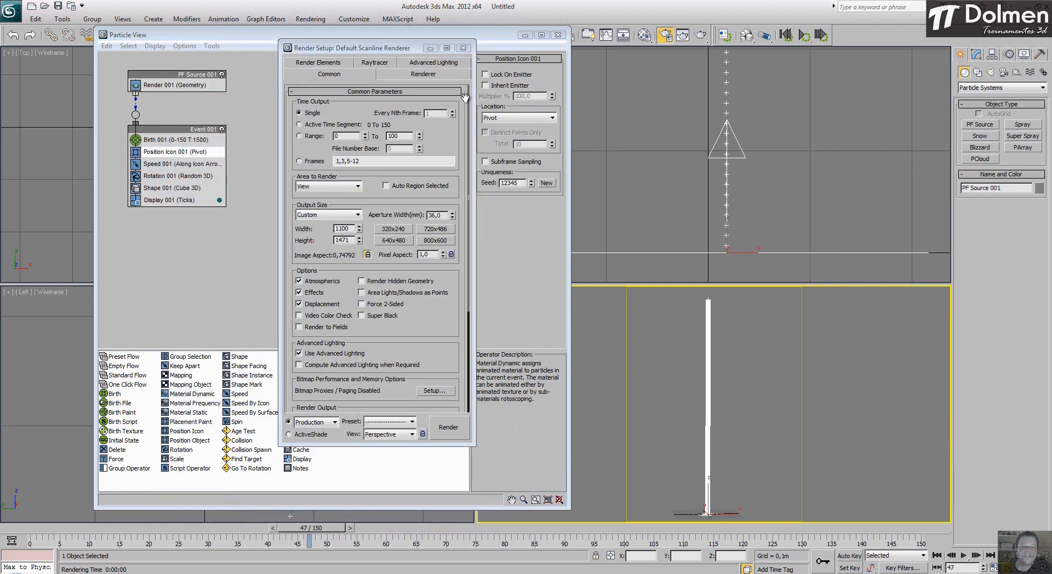
{"action": "left_click", "coordinate": [464, 47]}
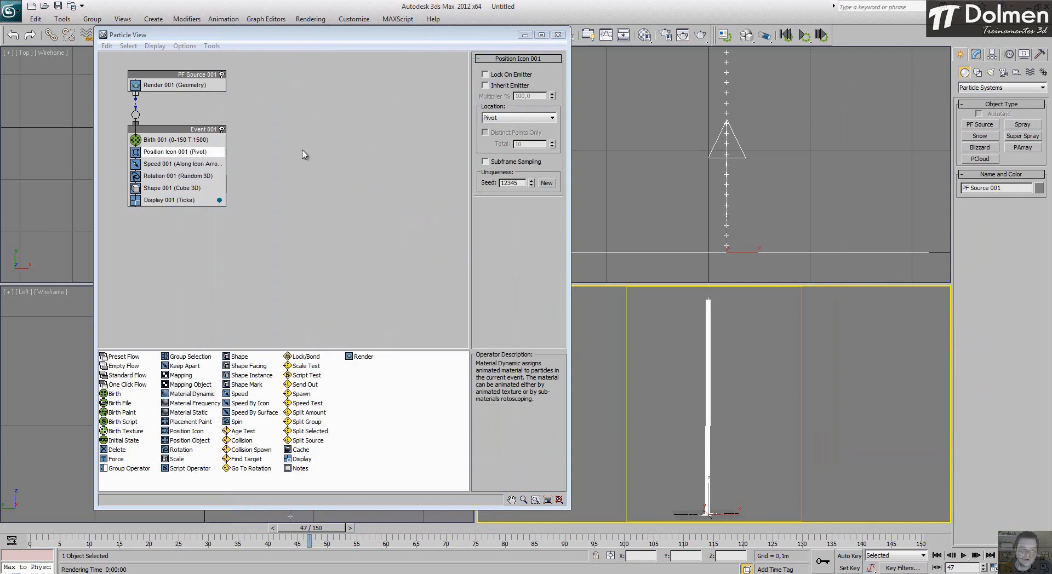
Step: Select the Speed 001 operator in Event 001 and reduce its speed to 1.11 m
{"action": "left_click", "coordinate": [168, 164]}
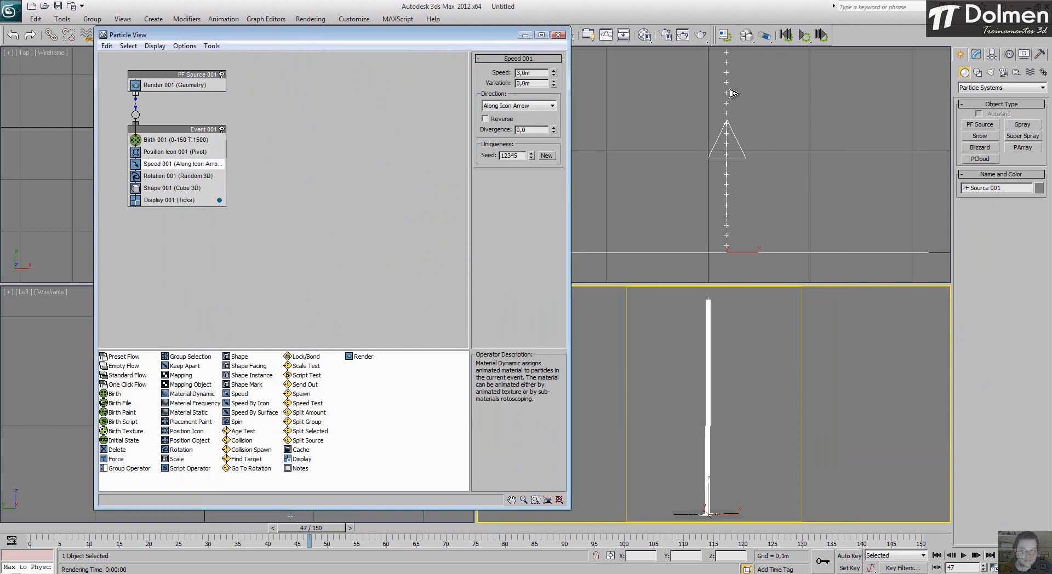
{"action": "scroll", "coordinate": [737, 96], "scroll_direction": "down", "scroll_amount": 4}
{"action": "middle_click_drag", "start_coordinate": [743, 102], "coordinate": [738, 180]}
{"action": "scroll", "coordinate": [737, 180], "scroll_direction": "down", "scroll_amount": 3}
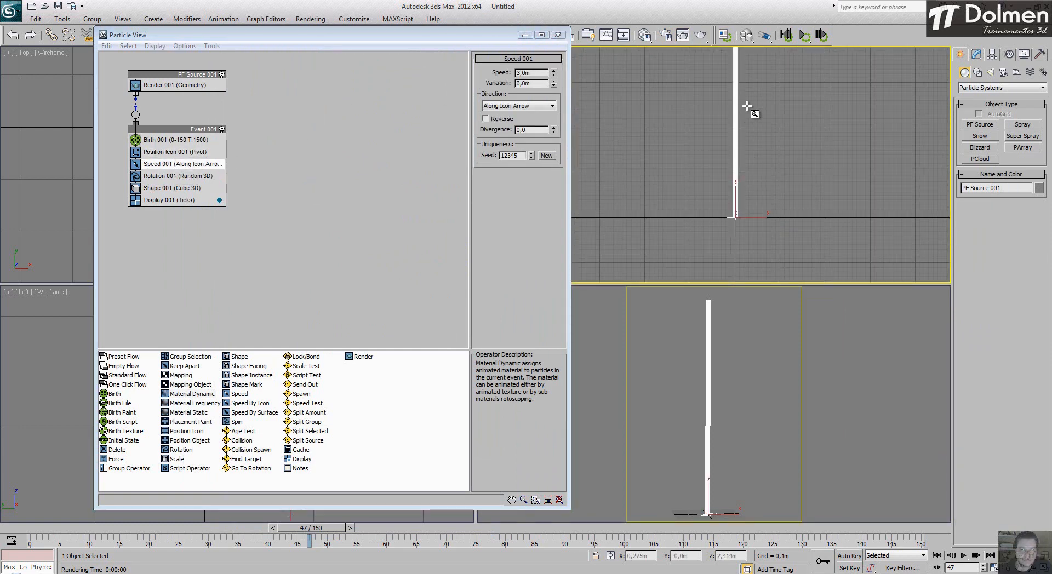
{"action": "middle_click_drag", "start_coordinate": [747, 104], "coordinate": [743, 168]}
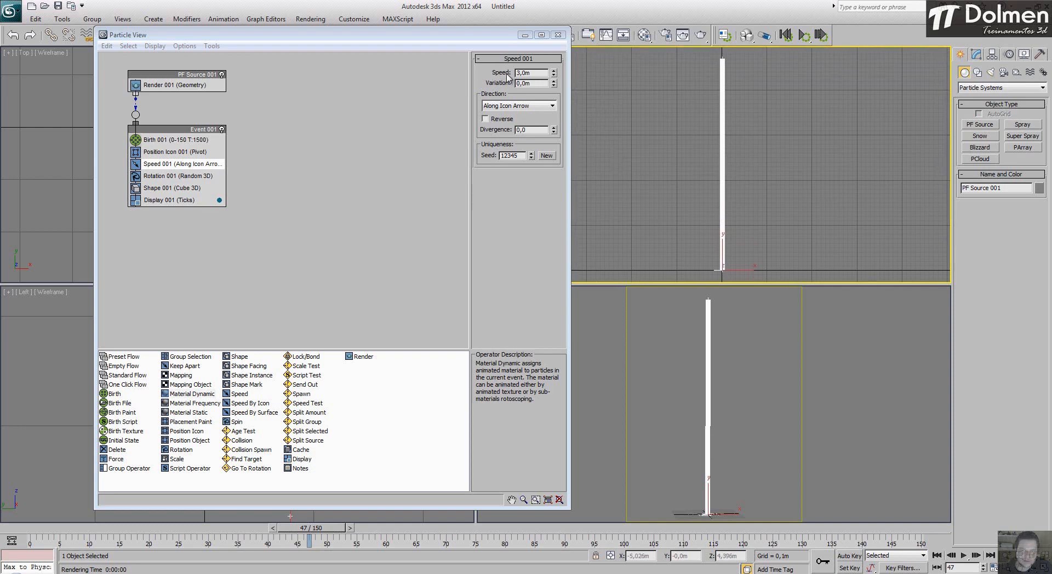
{"action": "left_click_drag", "start_coordinate": [553, 79], "coordinate": [558, 110]}
Step: Go to frame 150 to examine the full particle stream, and play the animation in the Perspective view
{"action": "middle_click_drag", "start_coordinate": [755, 401], "coordinate": [754, 376]}
{"action": "scroll", "coordinate": [717, 443], "scroll_direction": "up", "scroll_amount": 5}
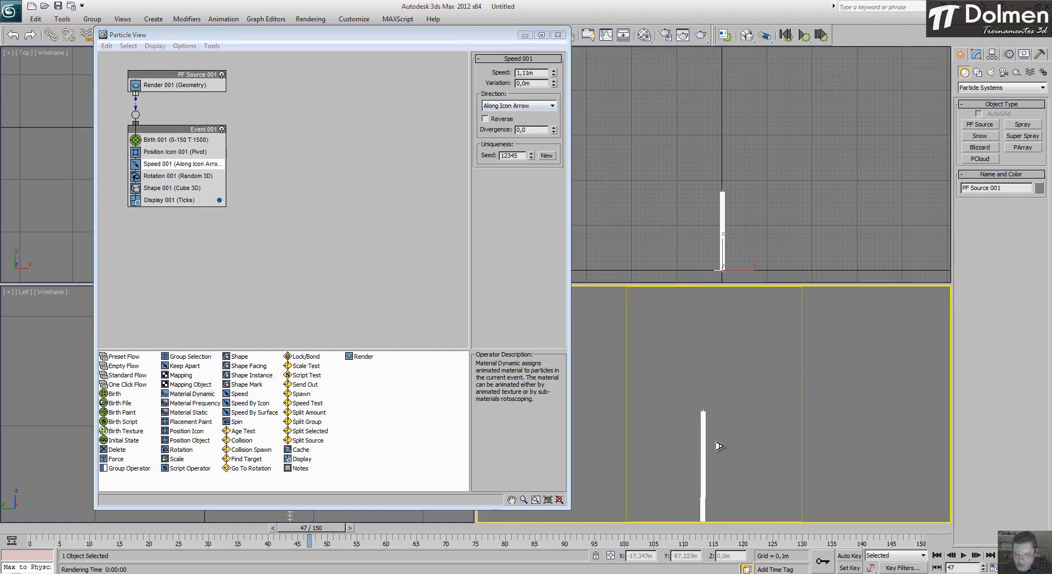
{"action": "middle_click_drag", "start_coordinate": [724, 442], "coordinate": [735, 358]}
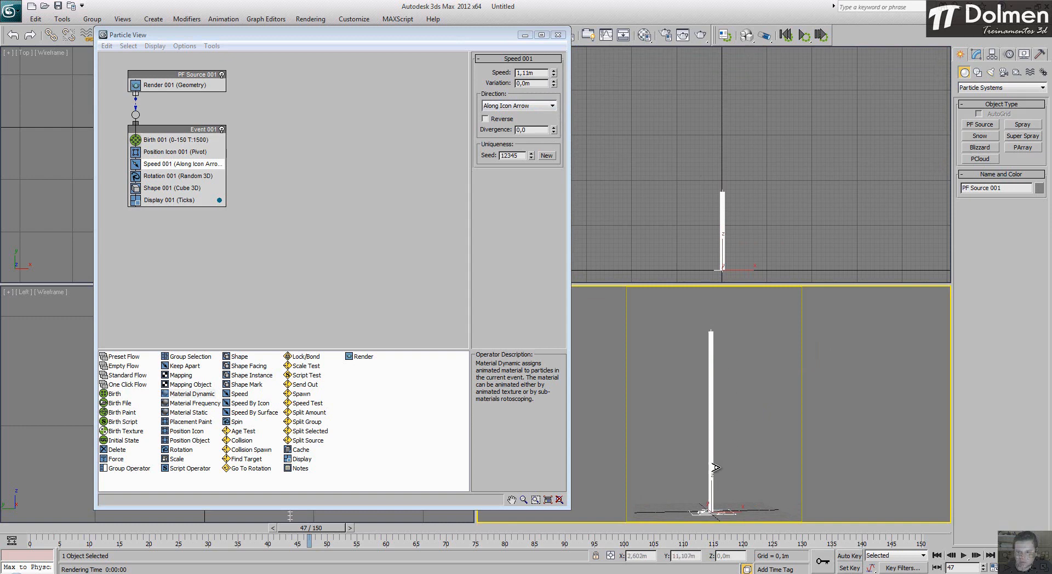
{"action": "left_click_drag", "start_coordinate": [294, 528], "coordinate": [914, 544]}
{"action": "middle_click_drag", "start_coordinate": [727, 494], "coordinate": [728, 436]}
{"action": "scroll", "coordinate": [728, 427], "scroll_direction": "down", "scroll_amount": 4}
{"action": "middle_click_drag", "start_coordinate": [728, 398], "coordinate": [728, 434]}
{"action": "scroll", "coordinate": [728, 435], "scroll_direction": "up", "scroll_amount": 4}
{"action": "middle_click_drag", "start_coordinate": [728, 435], "coordinate": [725, 424]}
{"action": "scroll", "coordinate": [727, 416], "scroll_direction": "down", "scroll_amount": 3}
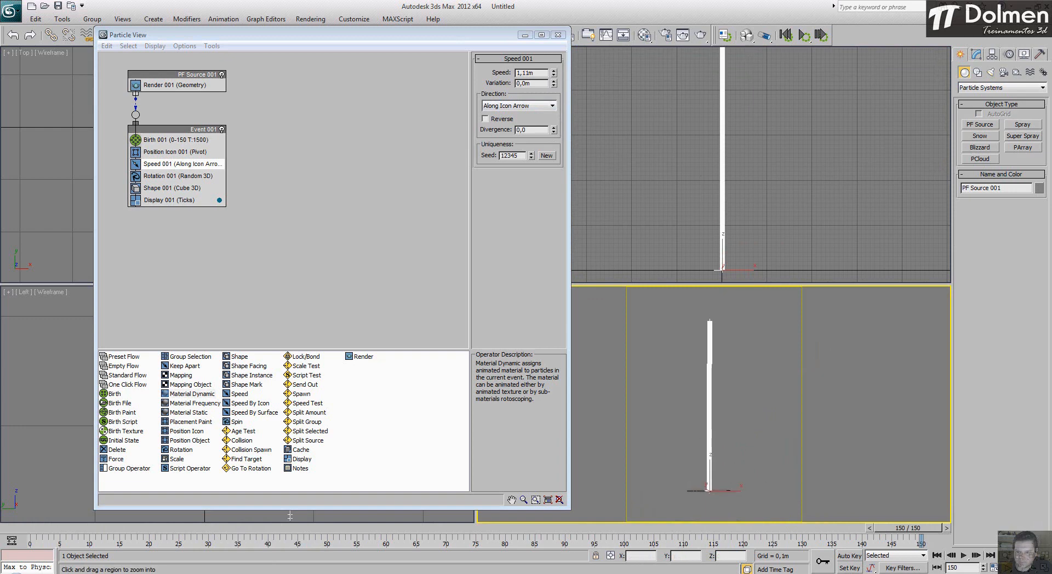
{"action": "scroll", "coordinate": [728, 435], "scroll_direction": "up", "scroll_amount": 3}
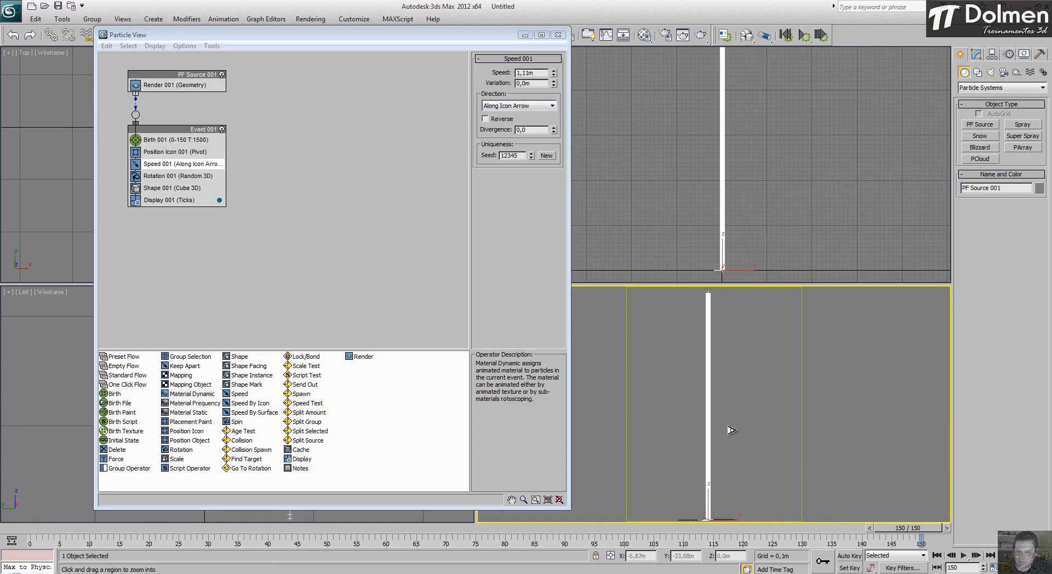
{"action": "left_click", "coordinate": [965, 556]}
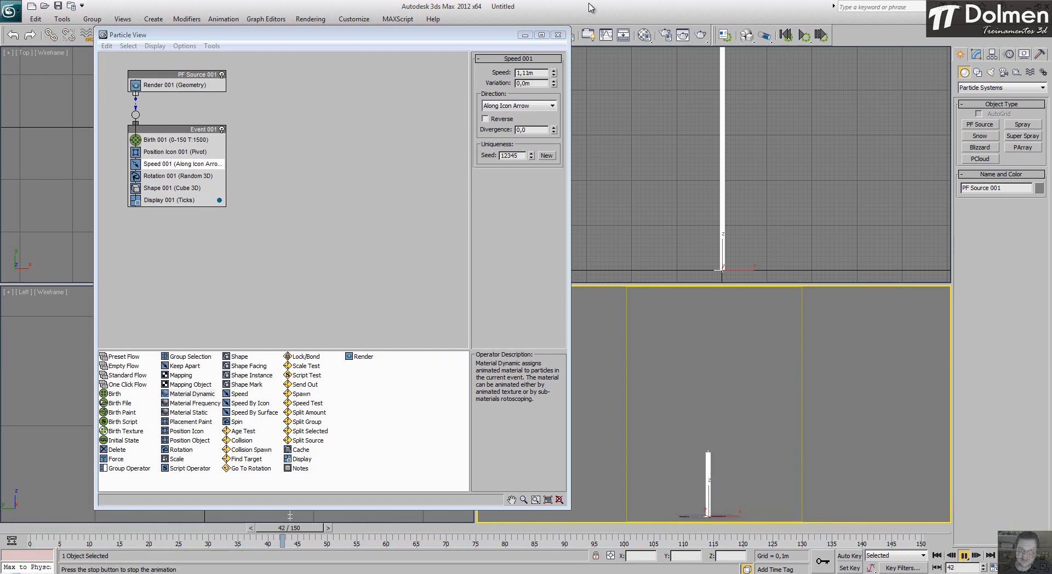
Step: Try Speed 001 values of 0.422 m and 1.118 m during playback, settle on 0.414 m, and stop at frame 148
{"action": "left_click_drag", "start_coordinate": [554, 72], "coordinate": [553, 116]}
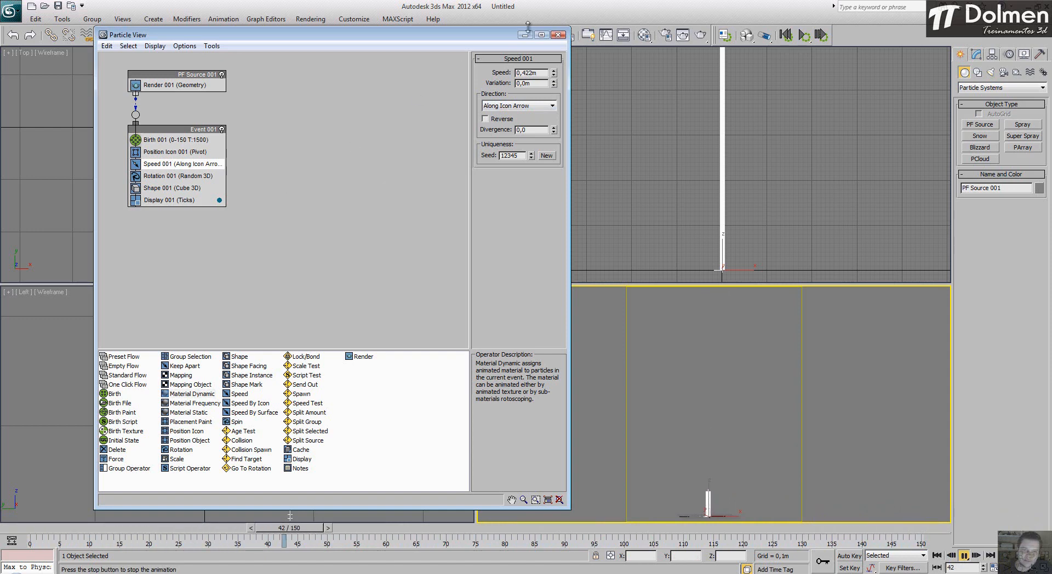
{"action": "left_click_drag", "start_coordinate": [553, 72], "coordinate": [552, 554]}
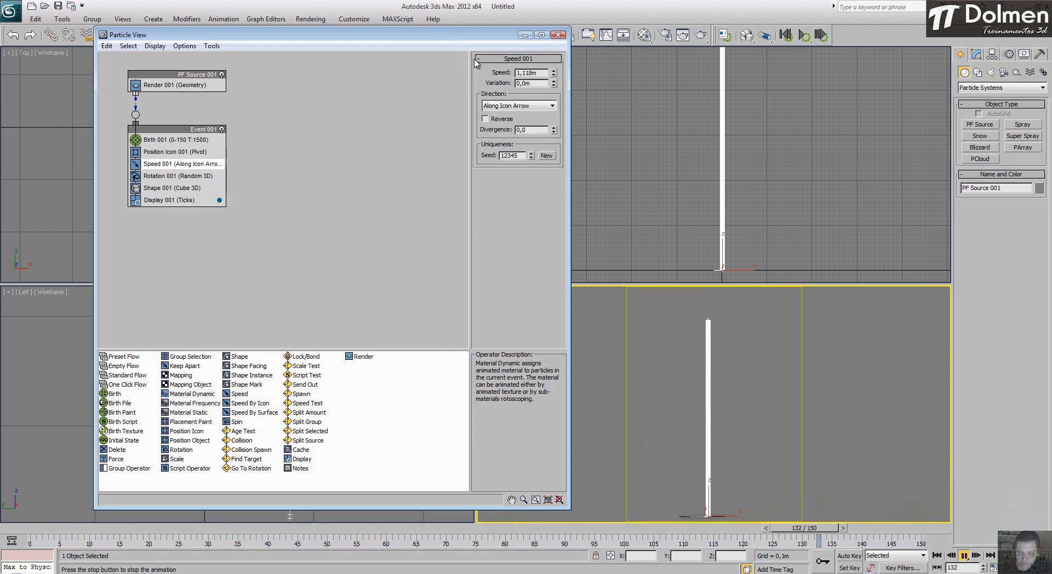
{"action": "left_click_drag", "start_coordinate": [553, 74], "coordinate": [555, 165]}
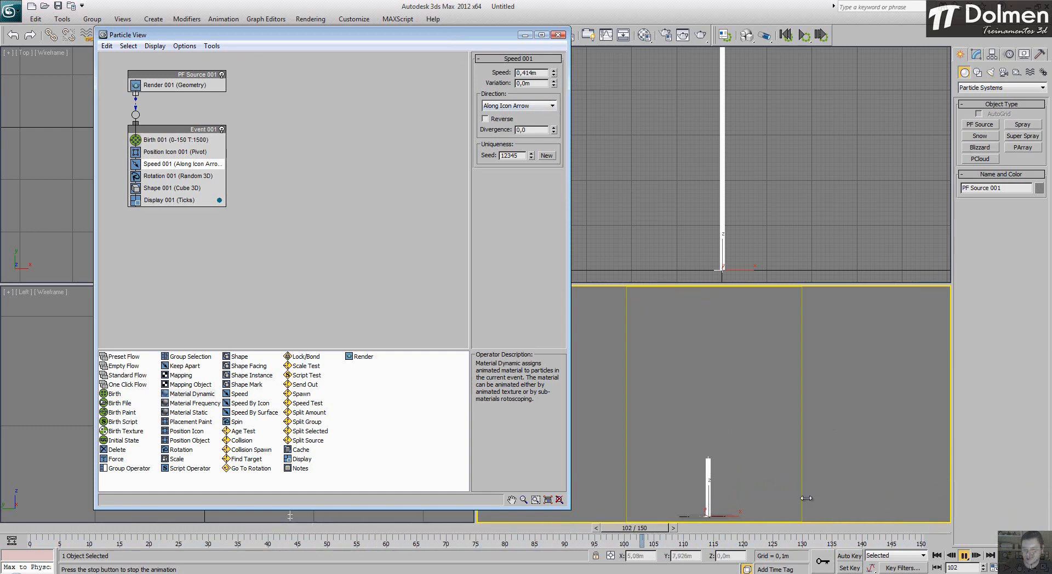
{"action": "left_click", "coordinate": [907, 531]}
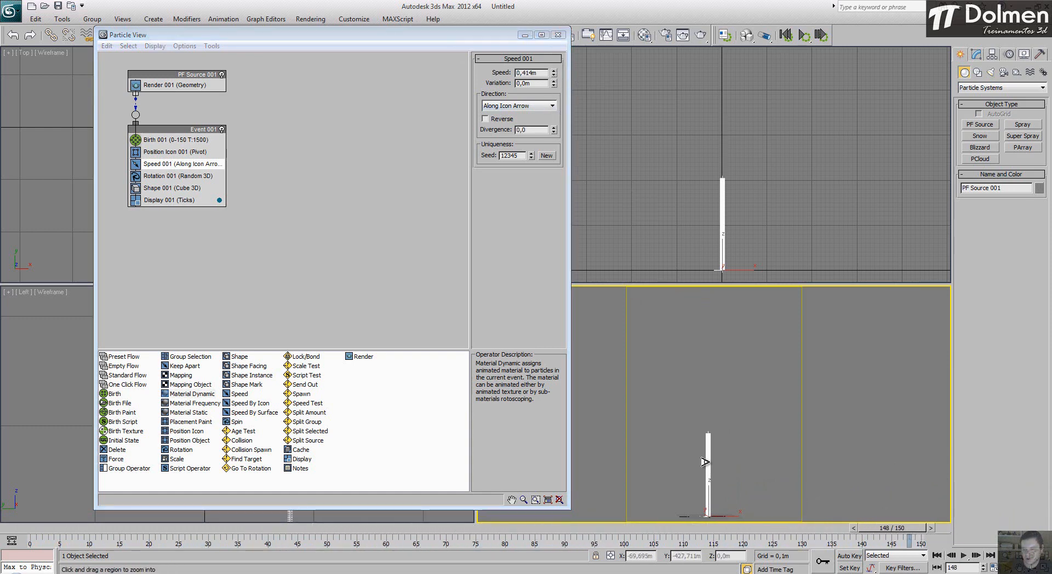
Step: Create a camera from the Perspective view framed on the particle stream and hide the camera
{"action": "scroll", "coordinate": [708, 402], "scroll_direction": "up", "scroll_amount": 2}
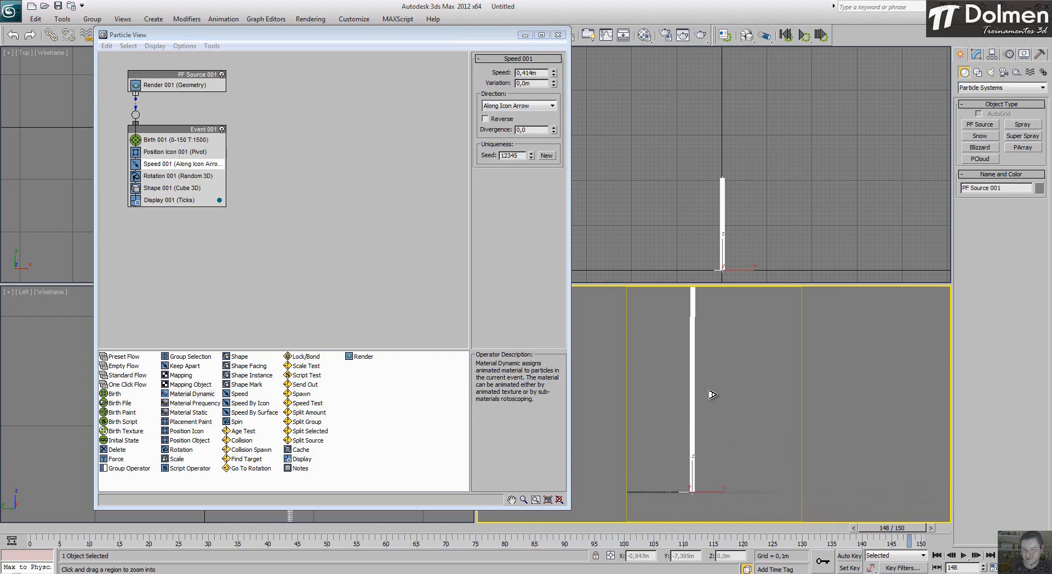
{"action": "middle_click_drag", "start_coordinate": [709, 392], "coordinate": [738, 413]}
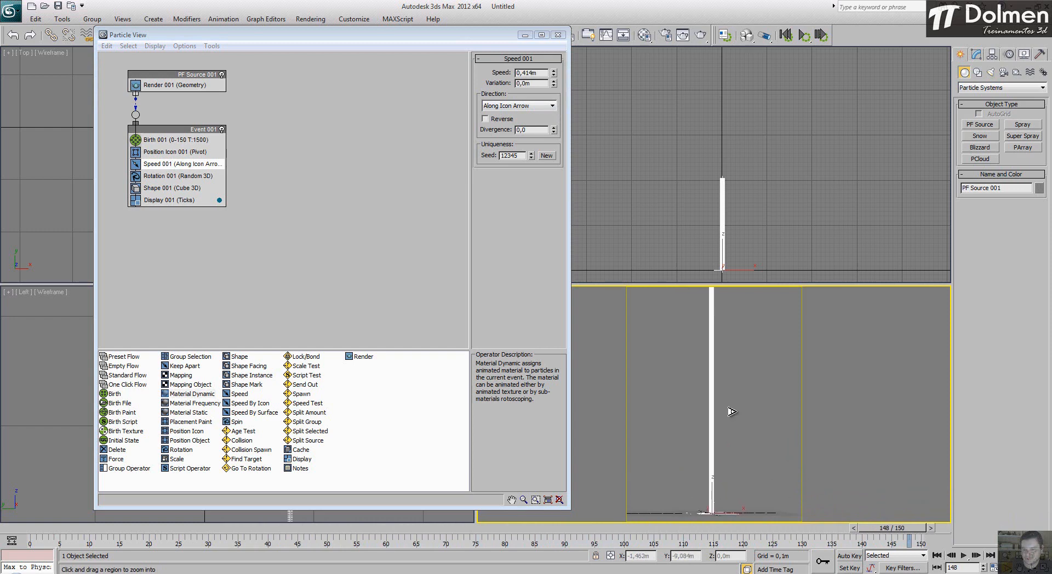
{"action": "scroll", "coordinate": [728, 417], "scroll_direction": "down", "scroll_amount": 3}
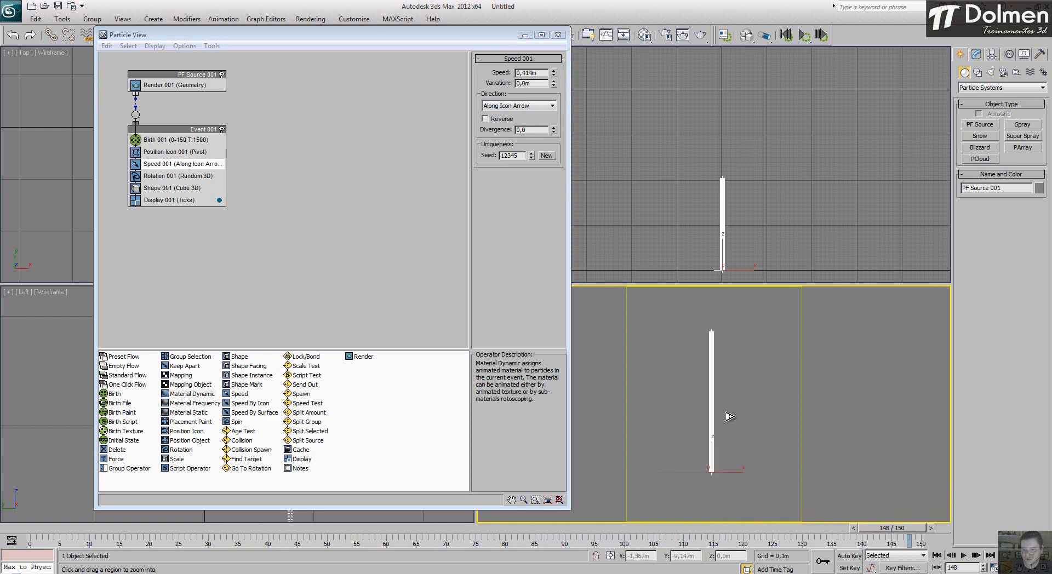
{"action": "scroll", "coordinate": [729, 416], "scroll_direction": "up", "scroll_amount": 2}
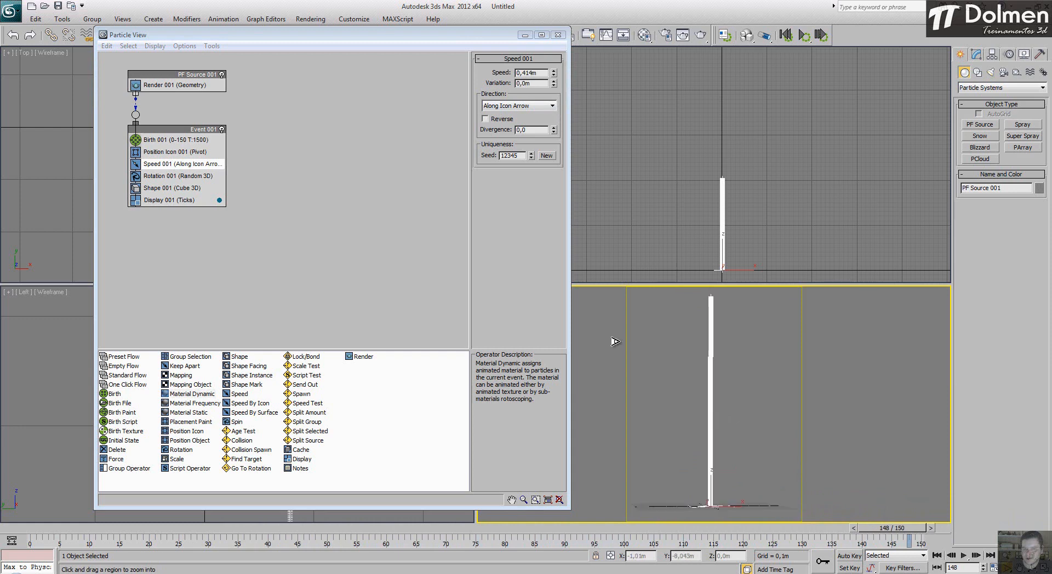
{"action": "key", "text": "w"}
{"action": "key", "text": "ctrl+c"}
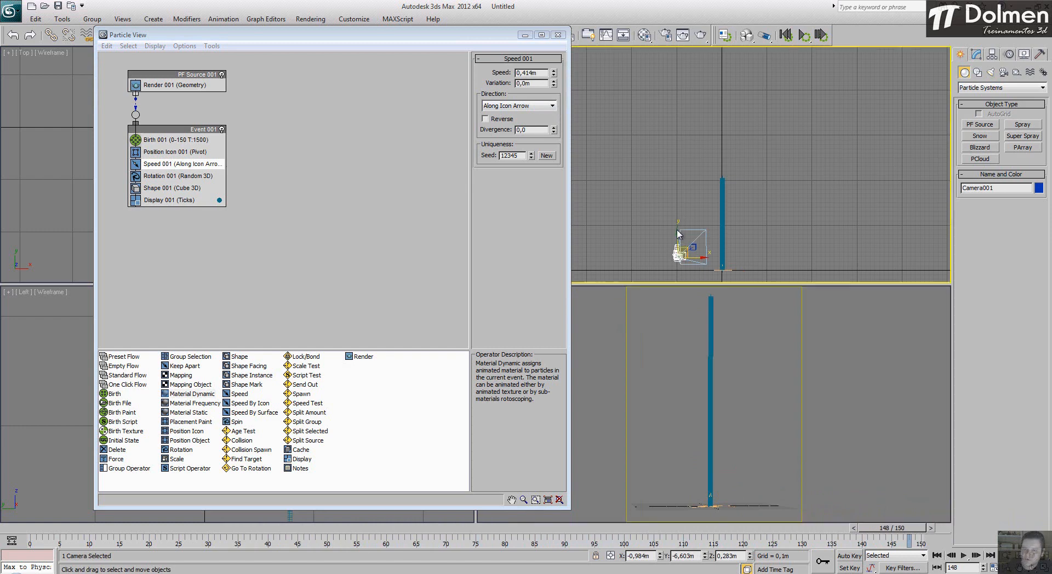
{"action": "right_click", "coordinate": [681, 201]}
{"action": "left_click", "coordinate": [702, 173]}
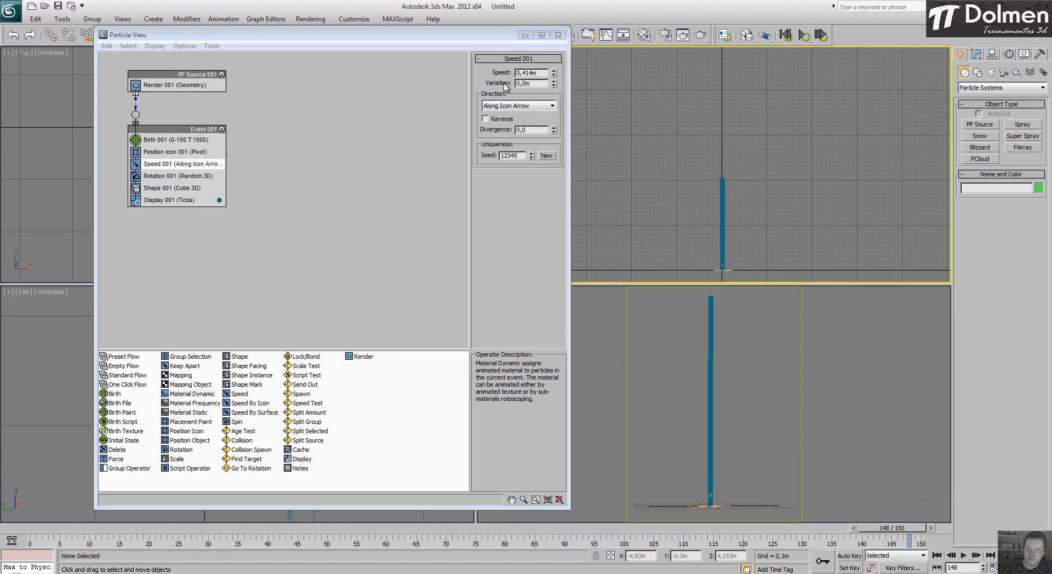
Step: Select the particle stream in the viewport and set Speed 001's variation to 0.099 m
{"action": "scroll", "coordinate": [693, 122], "scroll_direction": "up", "scroll_amount": 3}
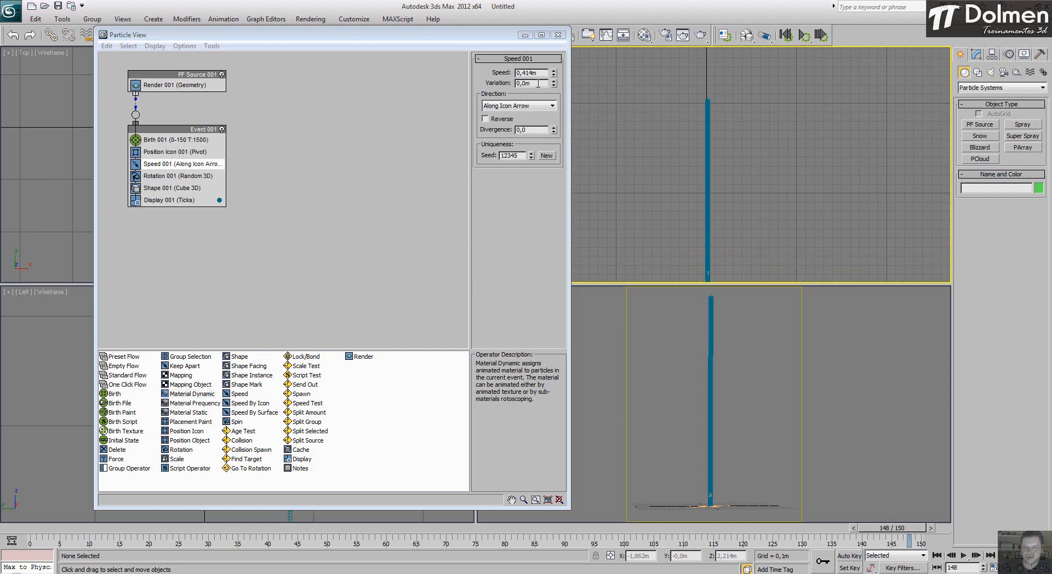
{"action": "left_click", "coordinate": [707, 212]}
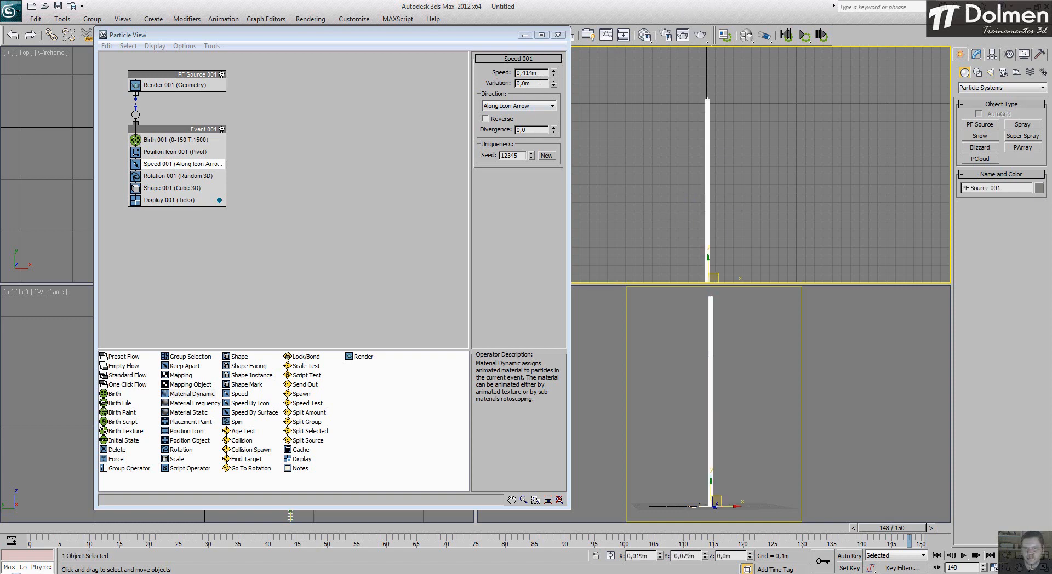
{"action": "left_click_drag", "start_coordinate": [555, 84], "coordinate": [567, 125]}
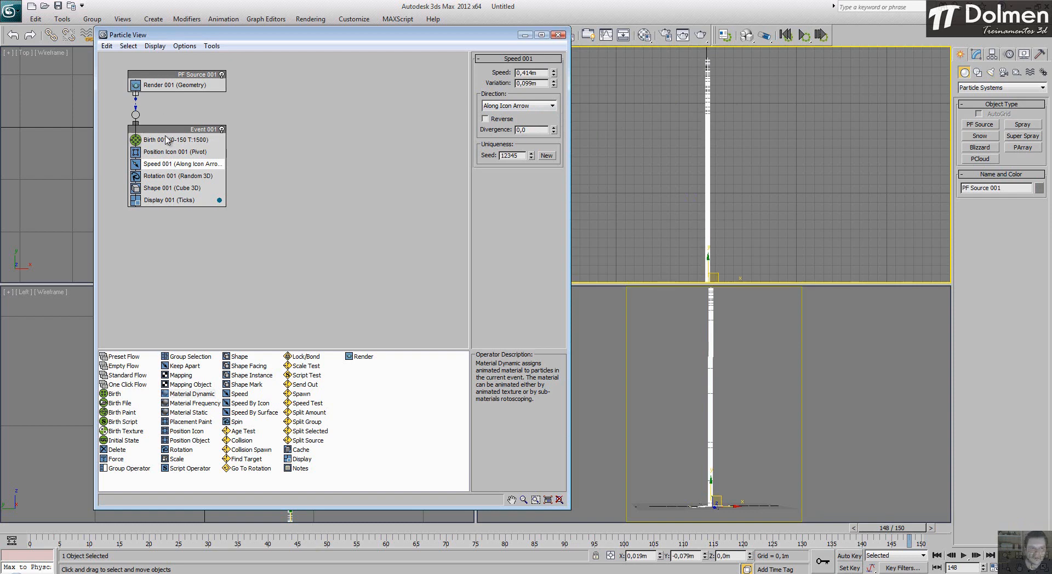
Step: Set the Birth 001 particle amount to 800, and reduce it to 600
{"action": "left_click", "coordinate": [167, 140]}
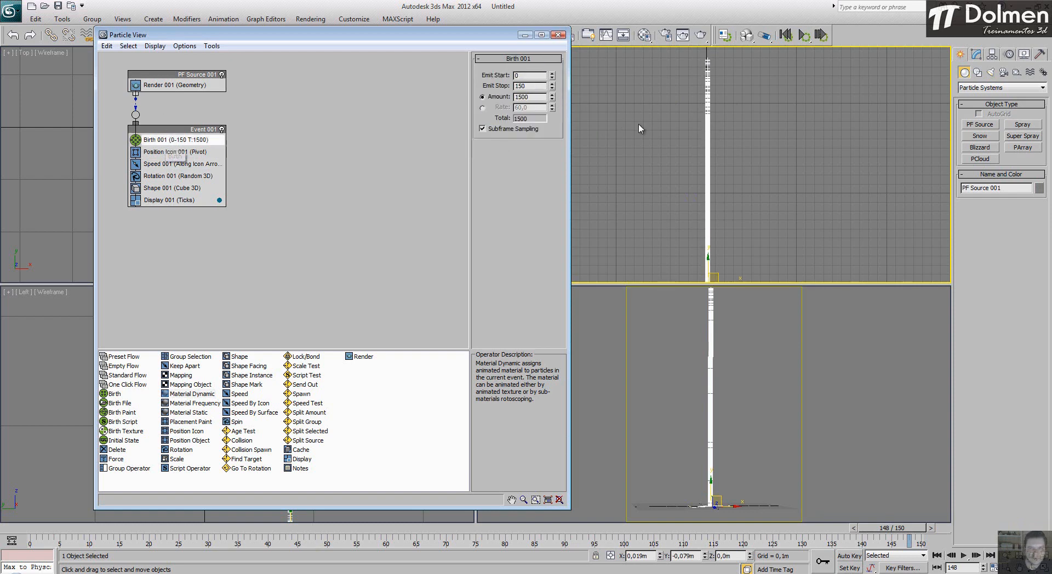
{"action": "left_click", "coordinate": [537, 98]}
{"action": "type", "text": "800"}
{"action": "key", "text": "Return"}
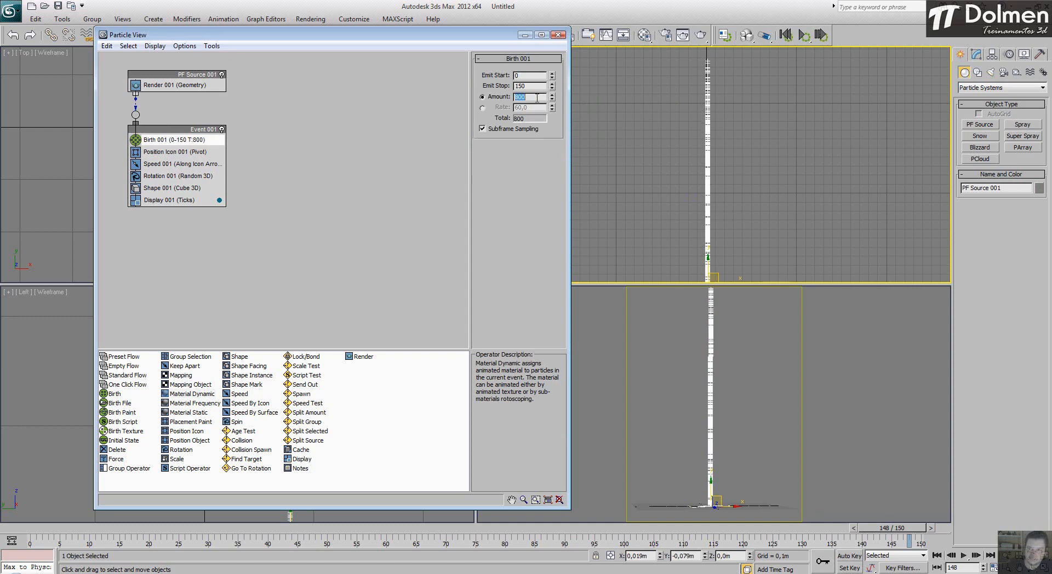
{"action": "type", "text": "600"}
{"action": "key", "text": "Return"}
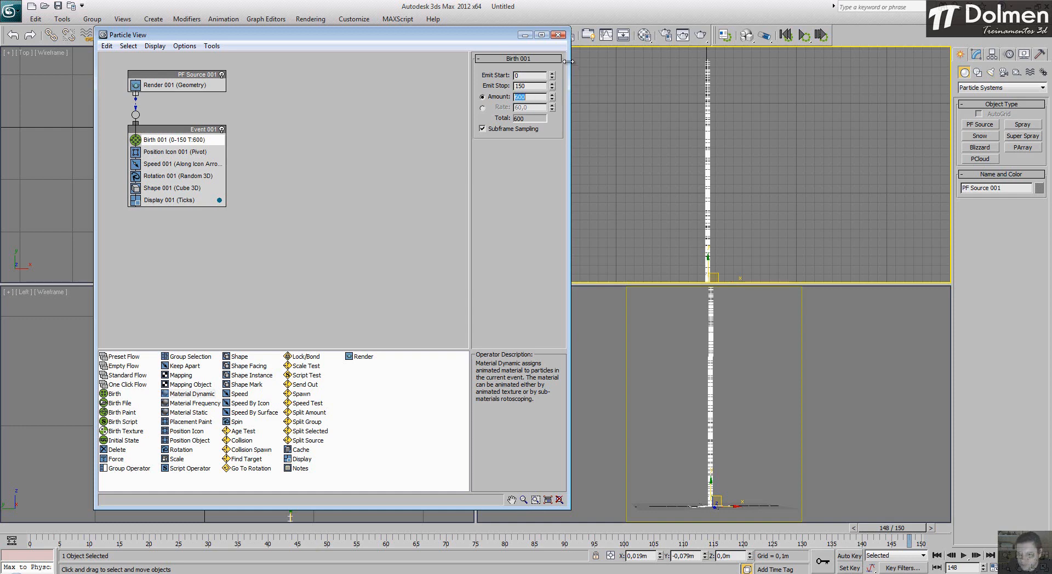
Step: Try Speed 001 variations of -0.026 m and 0.132 m, and settle on 0.102 m
{"action": "left_click", "coordinate": [159, 164]}
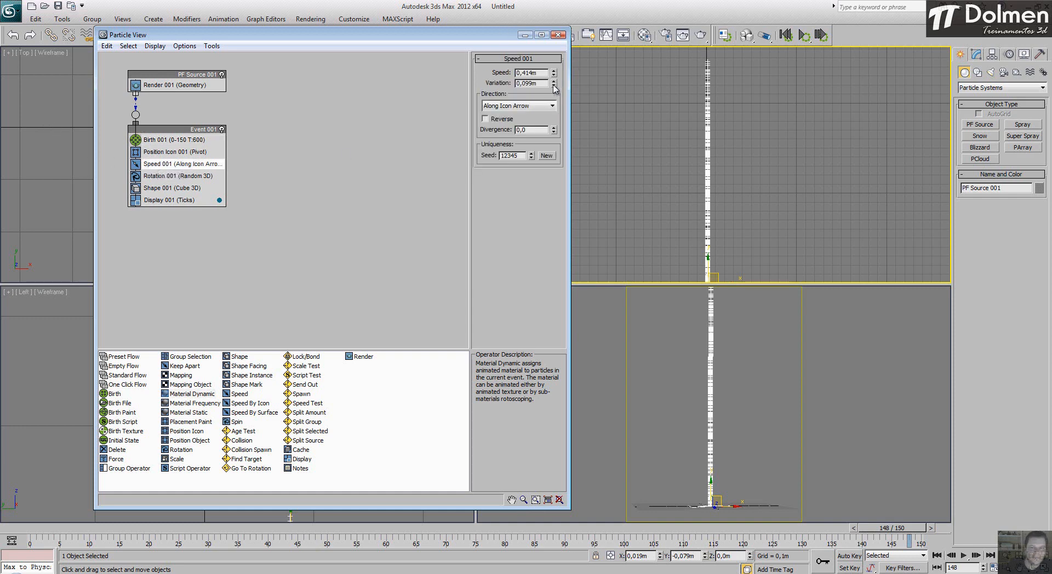
{"action": "left_click_drag", "start_coordinate": [554, 85], "coordinate": [554, 146]}
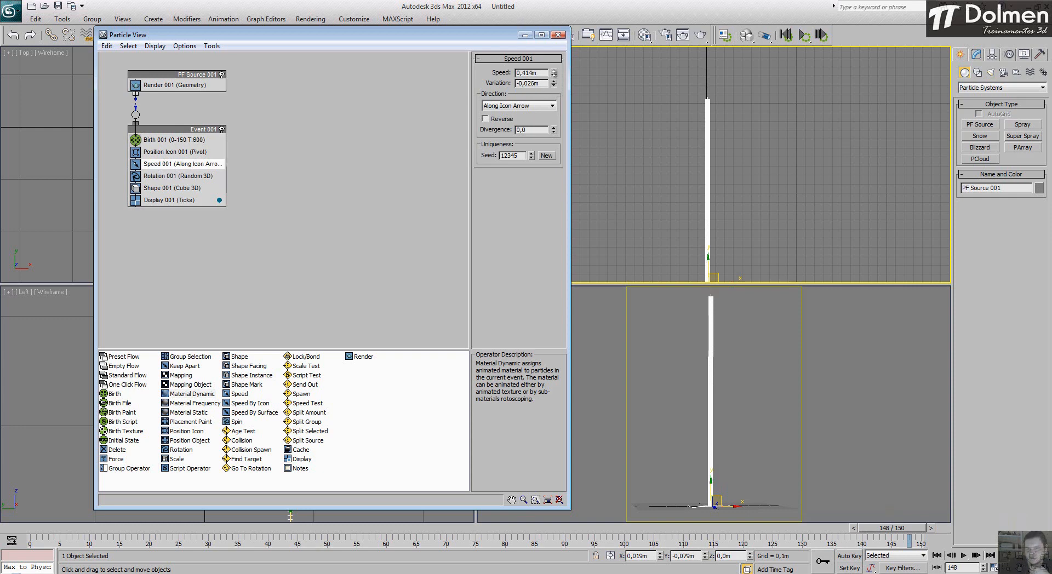
{"action": "left_click_drag", "start_coordinate": [553, 72], "coordinate": [553, 55]}
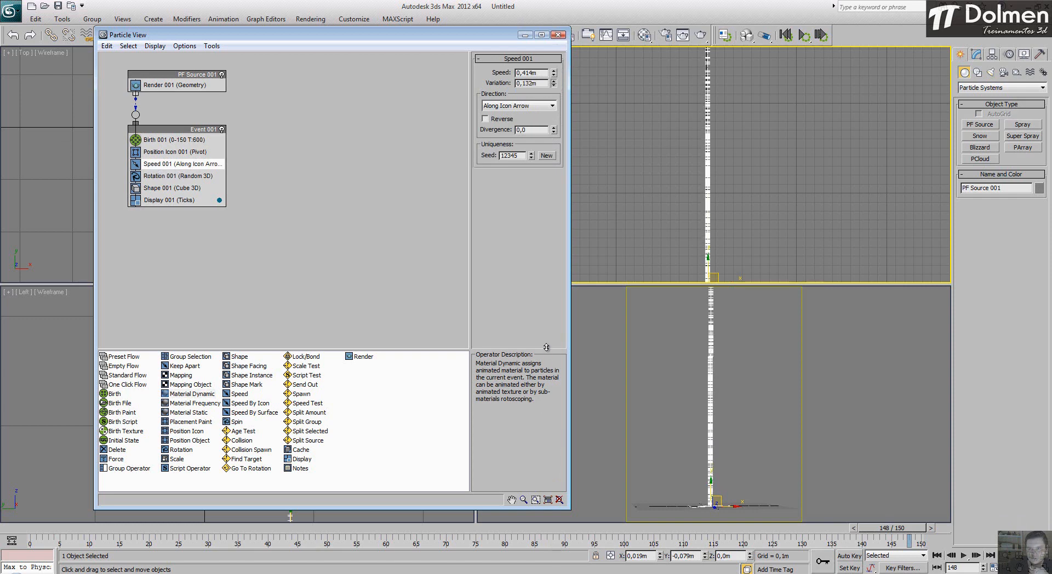
{"action": "left_click_drag", "start_coordinate": [547, 347], "coordinate": [553, 398]}
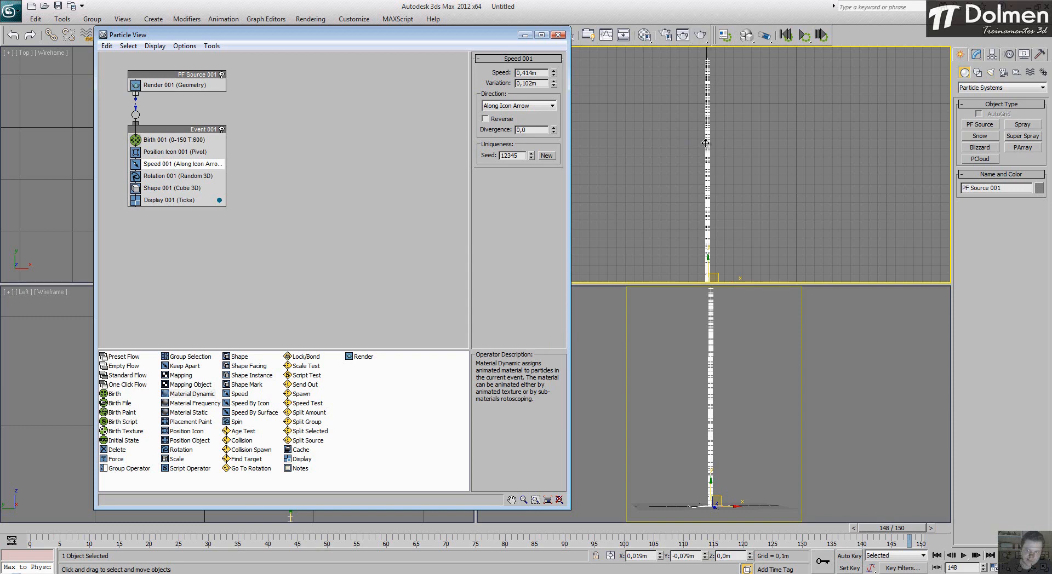
Step: Play the animation in the Camera001 view, stop it, and scrub to frame 115 to examine the particle spacing
{"action": "middle_click_drag", "start_coordinate": [709, 261], "coordinate": [713, 231]}
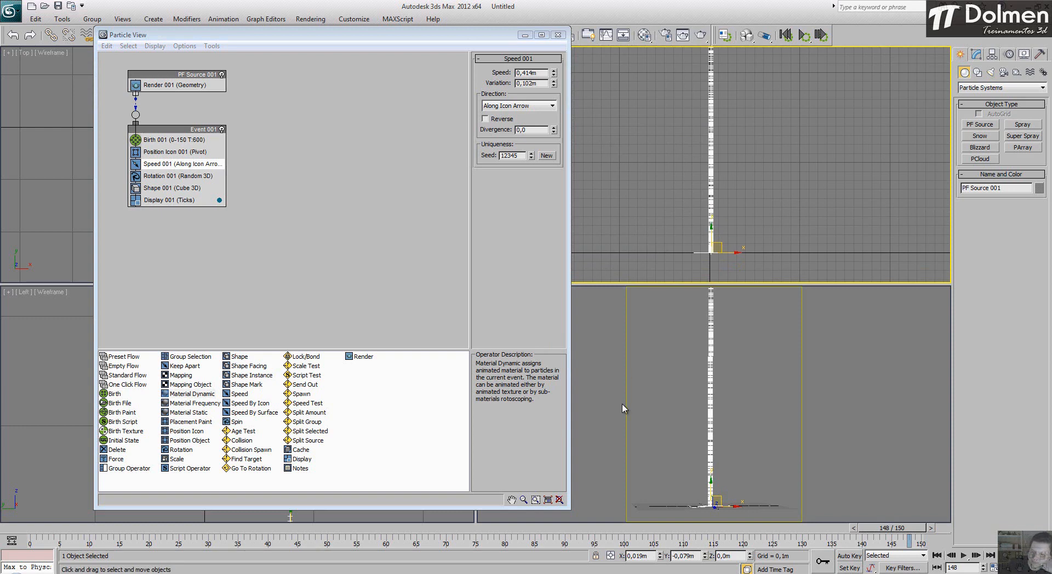
{"action": "right_click", "coordinate": [652, 449]}
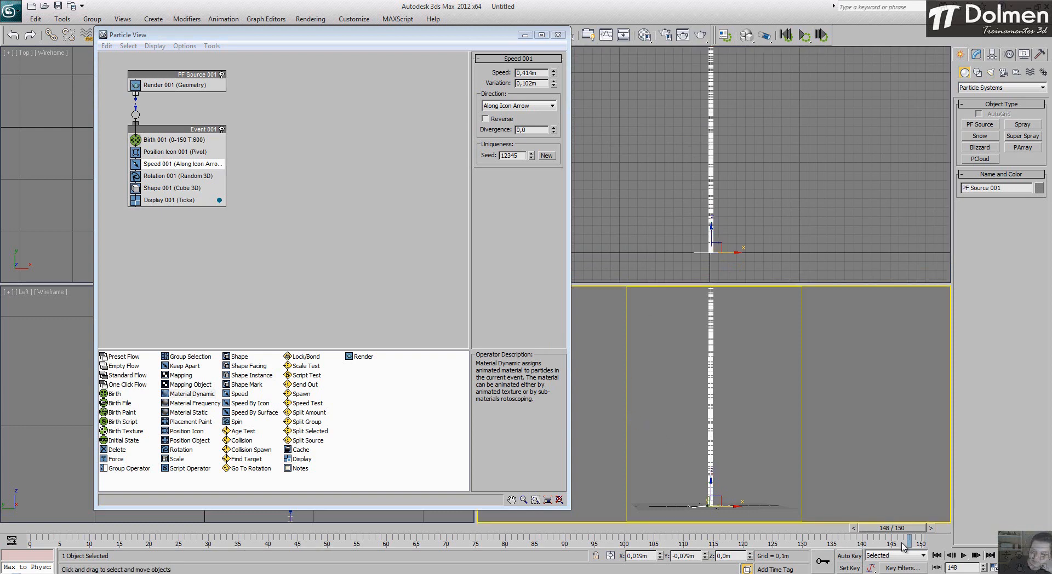
{"action": "left_click", "coordinate": [962, 555]}
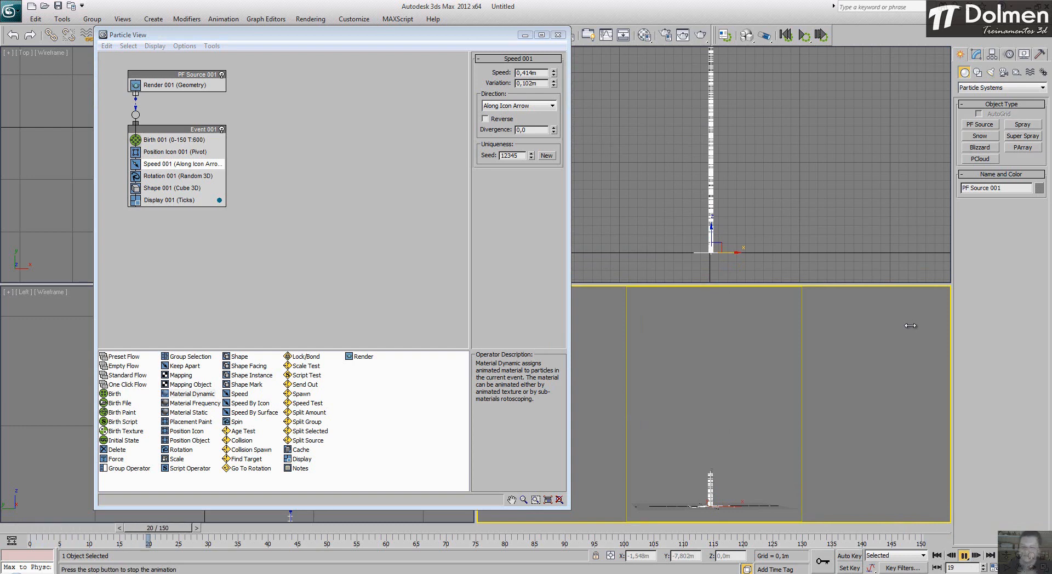
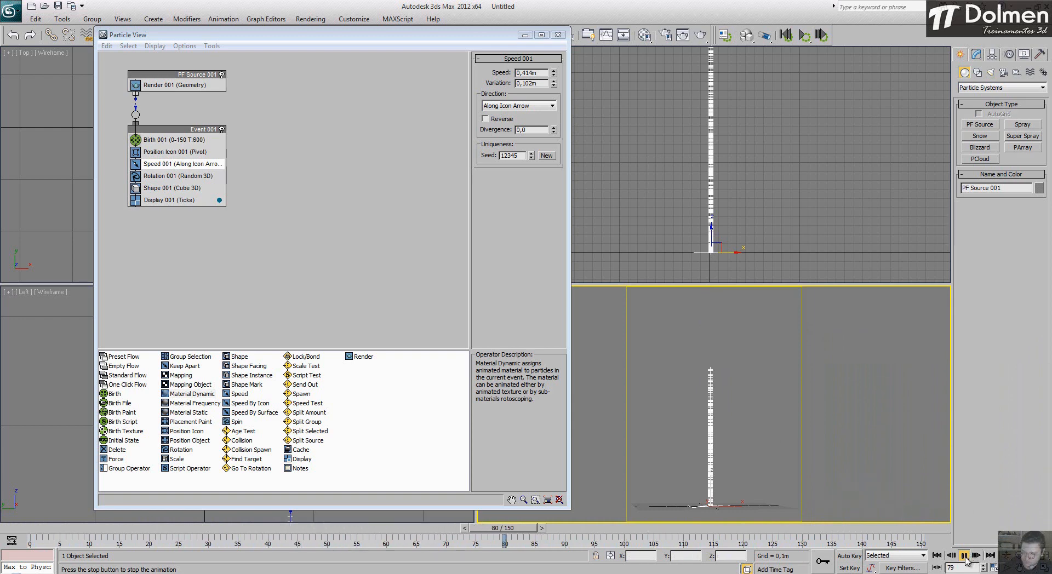
{"action": "key", "text": "/"}
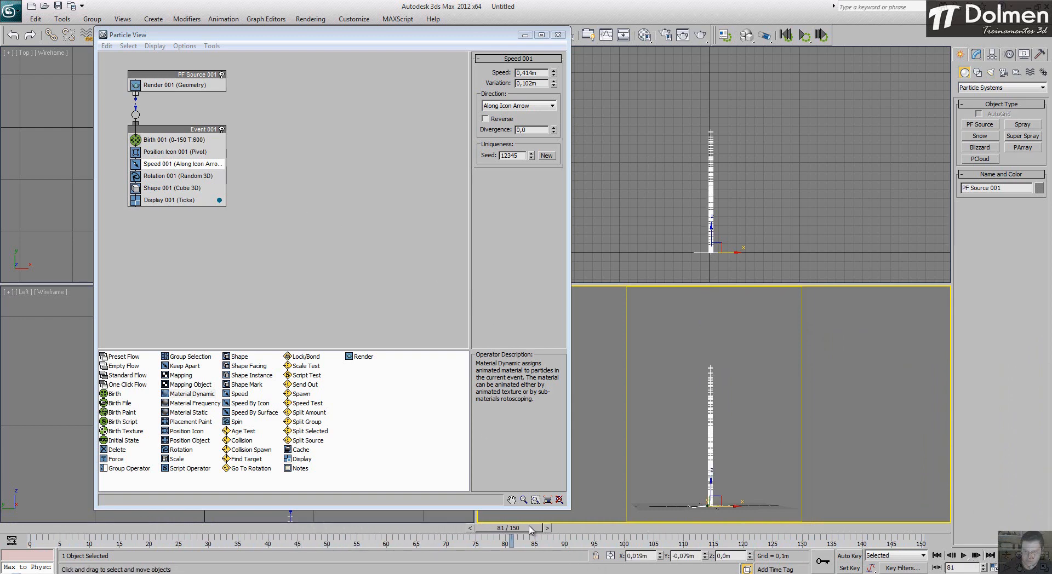
{"action": "left_click_drag", "start_coordinate": [530, 530], "coordinate": [728, 530]}
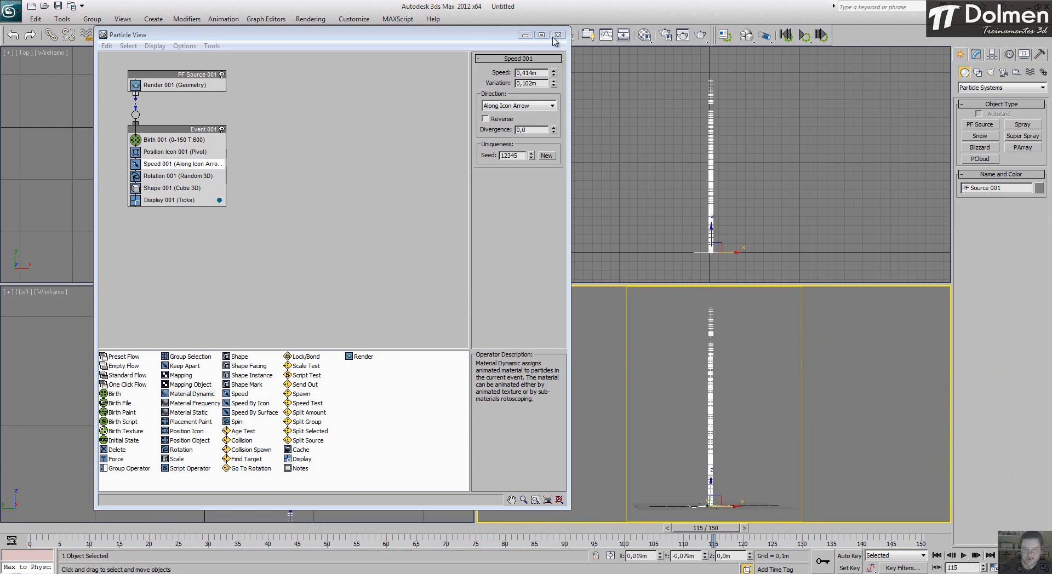
Step: Set Speed 001's variation to 0.09 m and its direction to Icon Center Out
{"action": "left_click_drag", "start_coordinate": [554, 83], "coordinate": [558, 90]}
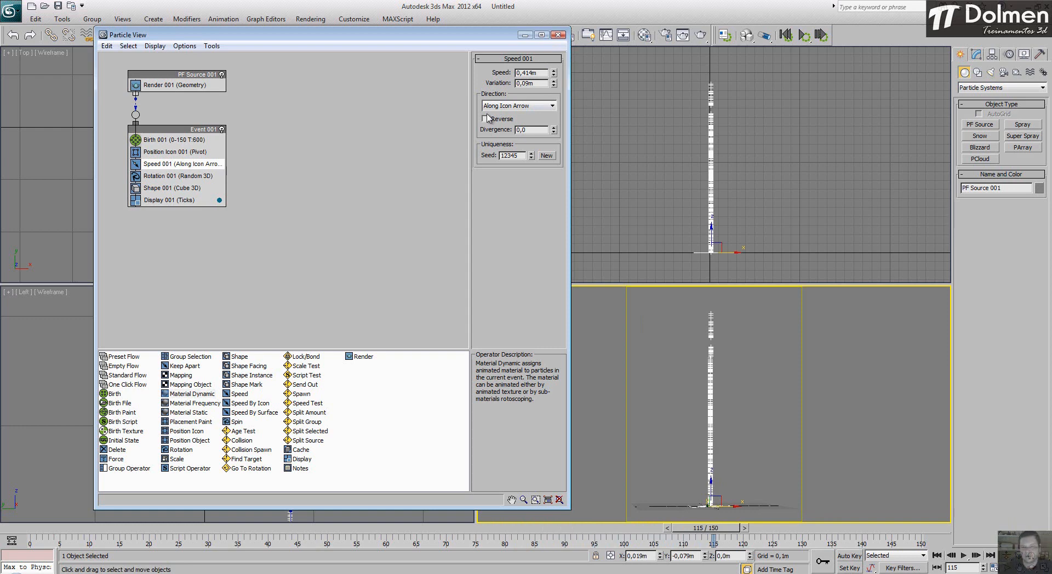
{"action": "left_click", "coordinate": [524, 108]}
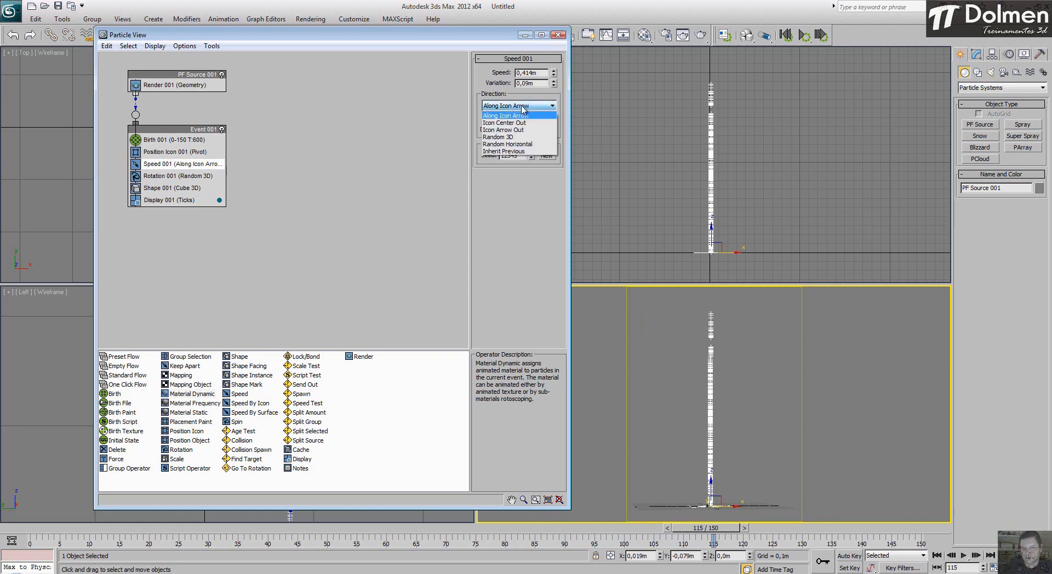
{"action": "left_click", "coordinate": [524, 123]}
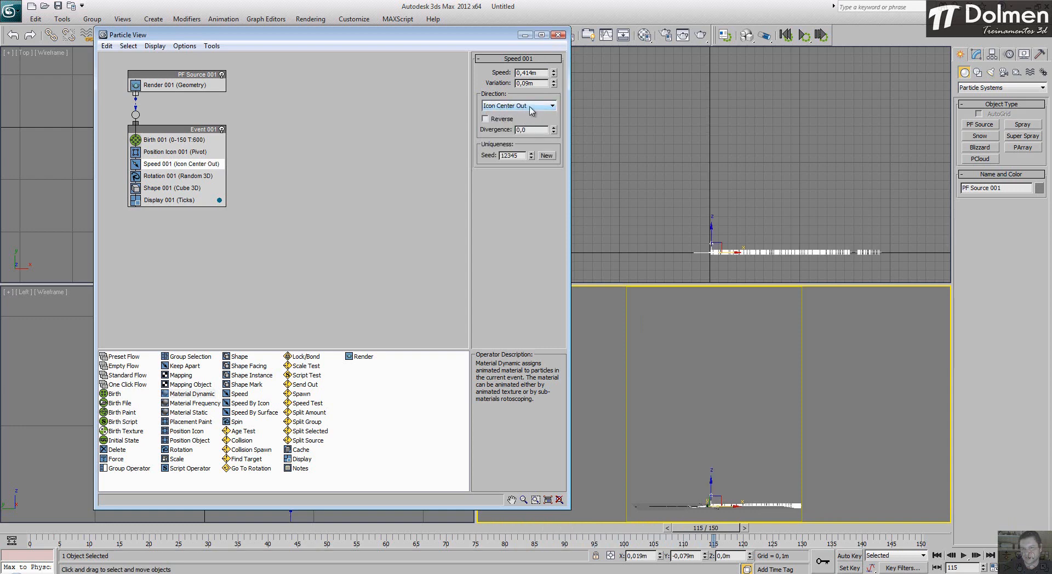
Step: Try the Icon Arrow Out and Random 3D directions for Speed 001, and uncover the Front and Camera001 views
{"action": "left_click", "coordinate": [526, 106]}
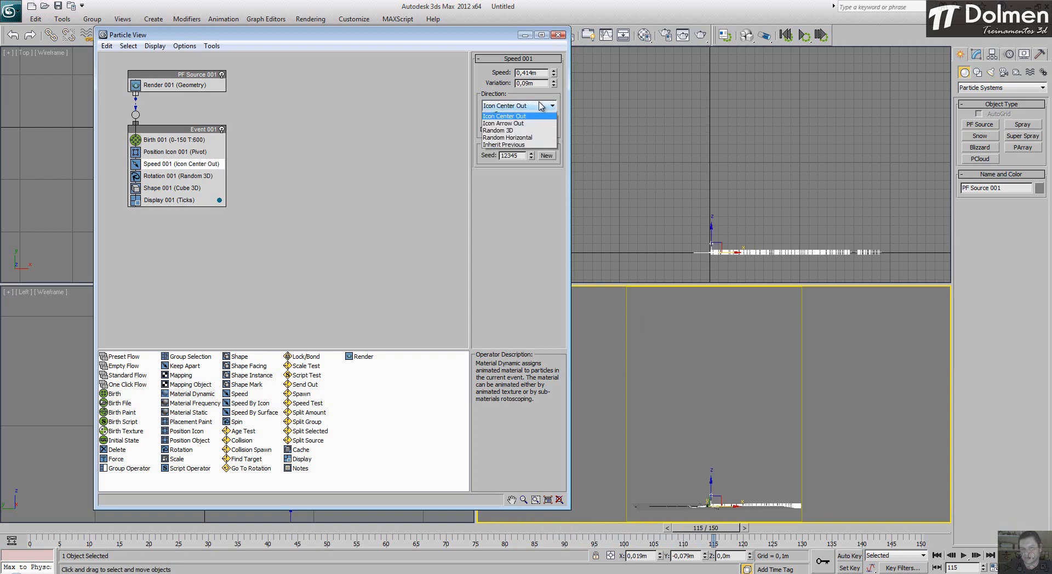
{"action": "left_click", "coordinate": [527, 114]}
{"action": "left_click", "coordinate": [527, 107]}
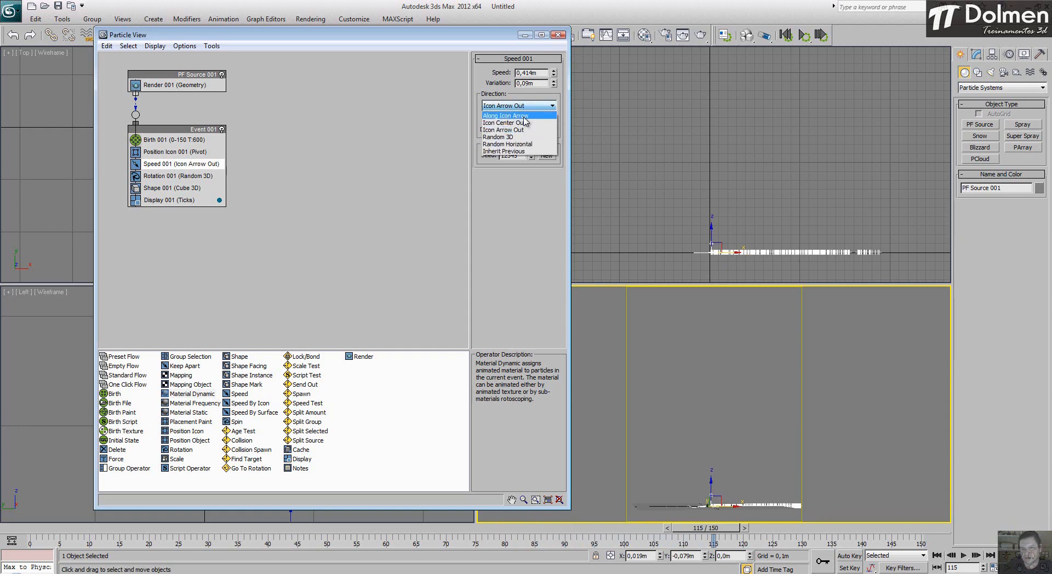
{"action": "left_click", "coordinate": [525, 137]}
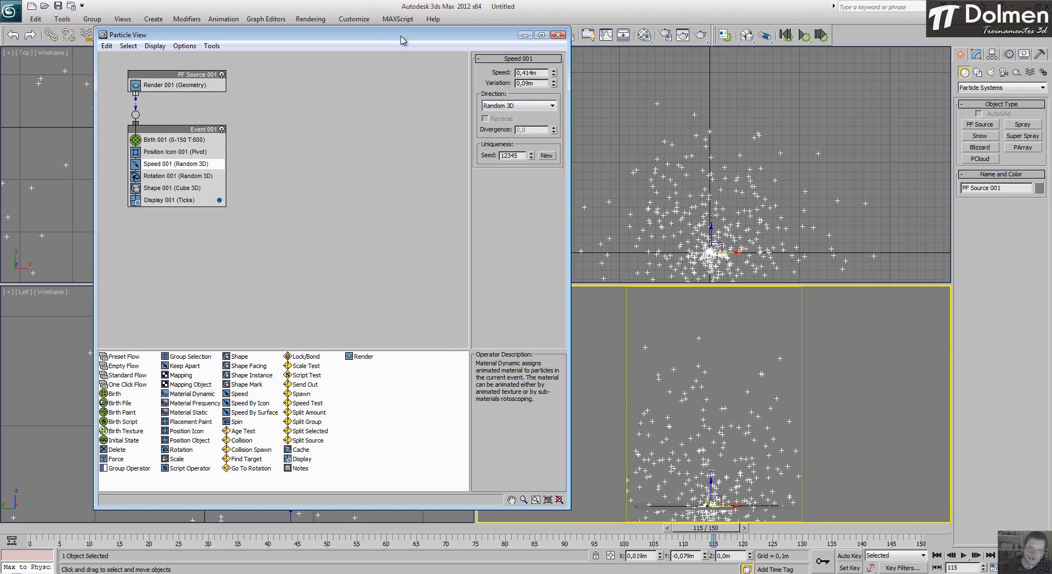
{"action": "left_click_drag", "start_coordinate": [400, 40], "coordinate": [296, 31]}
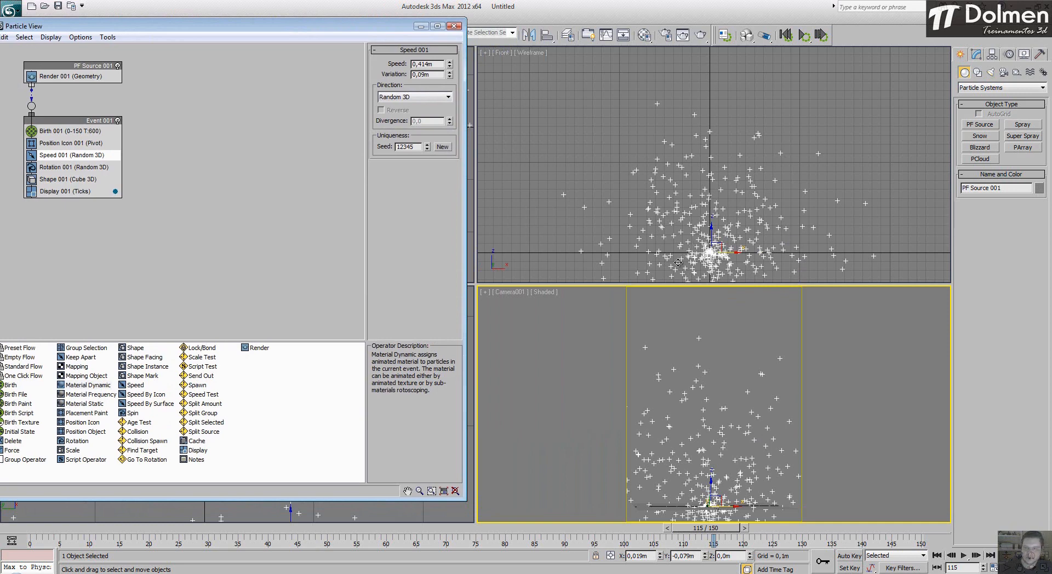
Step: Compare Speed 001's Random Horizontal direction with Random 3D in the Top view
{"action": "left_click", "coordinate": [412, 96]}
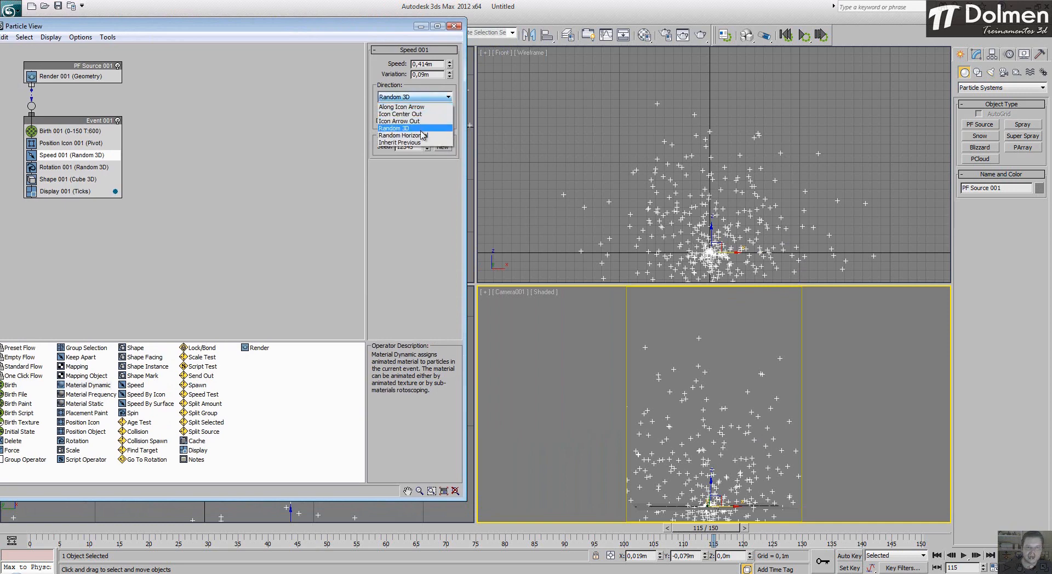
{"action": "left_click", "coordinate": [422, 139]}
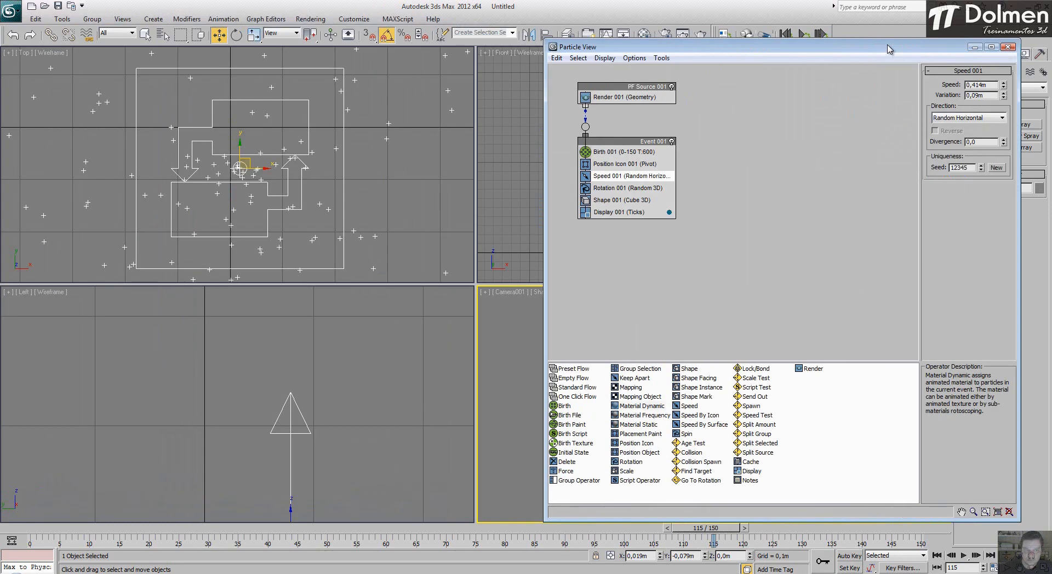
{"action": "left_click", "coordinate": [286, 158]}
{"action": "scroll", "coordinate": [284, 180], "scroll_direction": "down", "scroll_amount": 2}
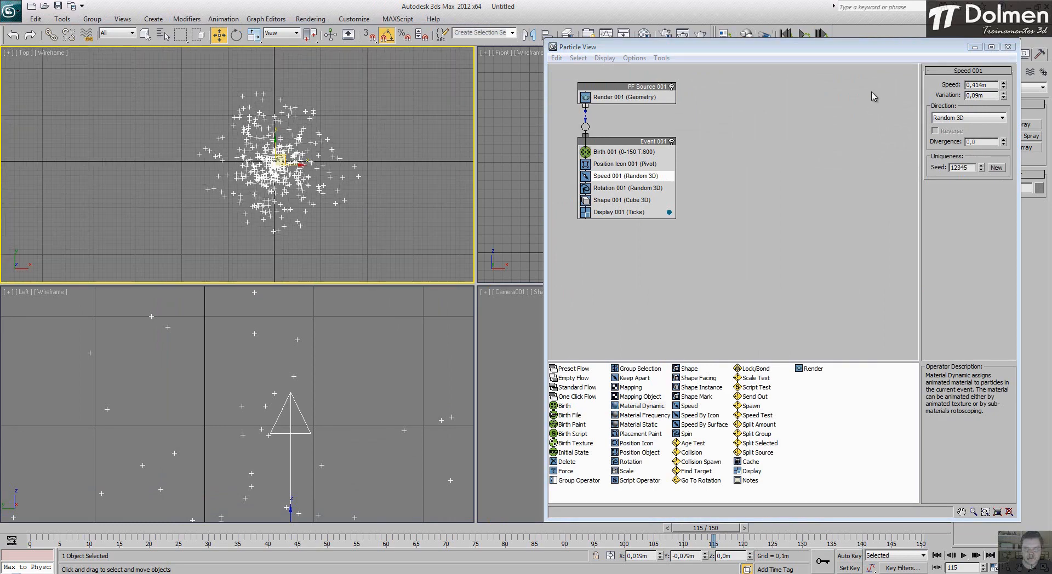
Step: Set Speed 001's direction to Random Horizontal and inspect the particle spread in the Front, Camera001 and Top views
{"action": "left_click_drag", "start_coordinate": [852, 55], "coordinate": [297, 39]}
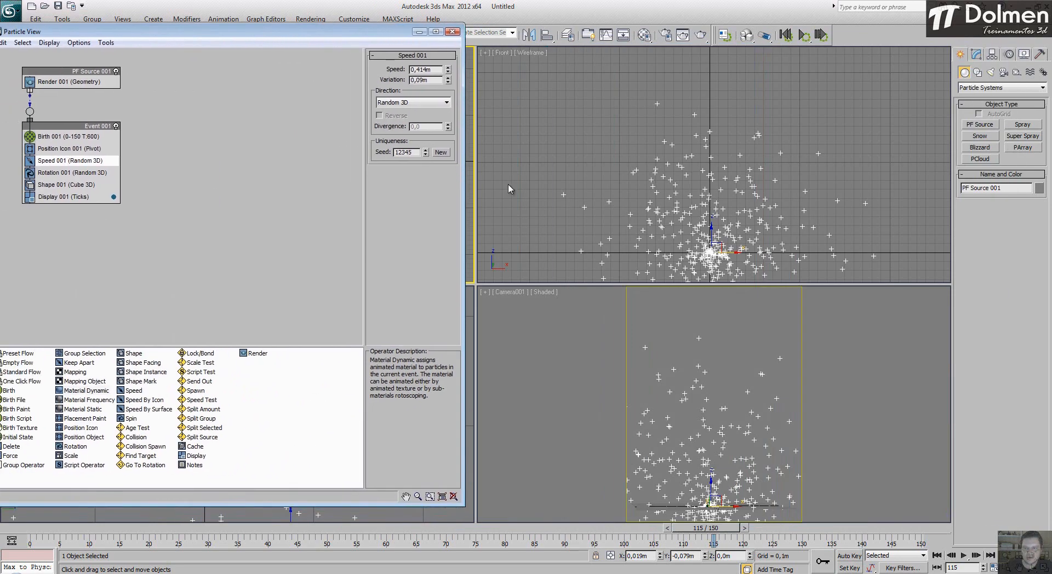
{"action": "left_click", "coordinate": [413, 104]}
{"action": "left_click", "coordinate": [414, 141]}
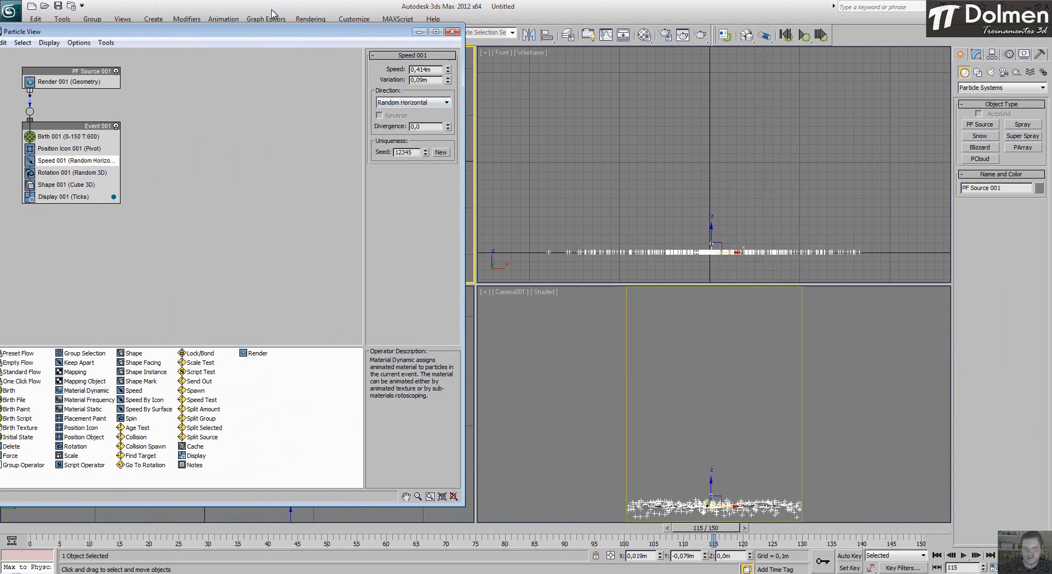
{"action": "left_click_drag", "start_coordinate": [272, 33], "coordinate": [905, 60]}
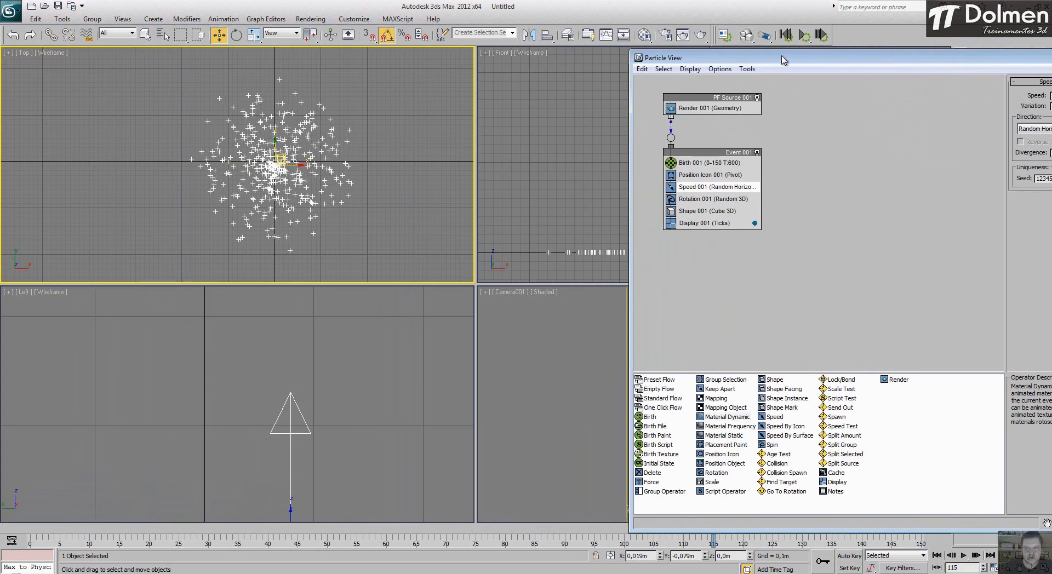
{"action": "left_click_drag", "start_coordinate": [784, 60], "coordinate": [210, 40]}
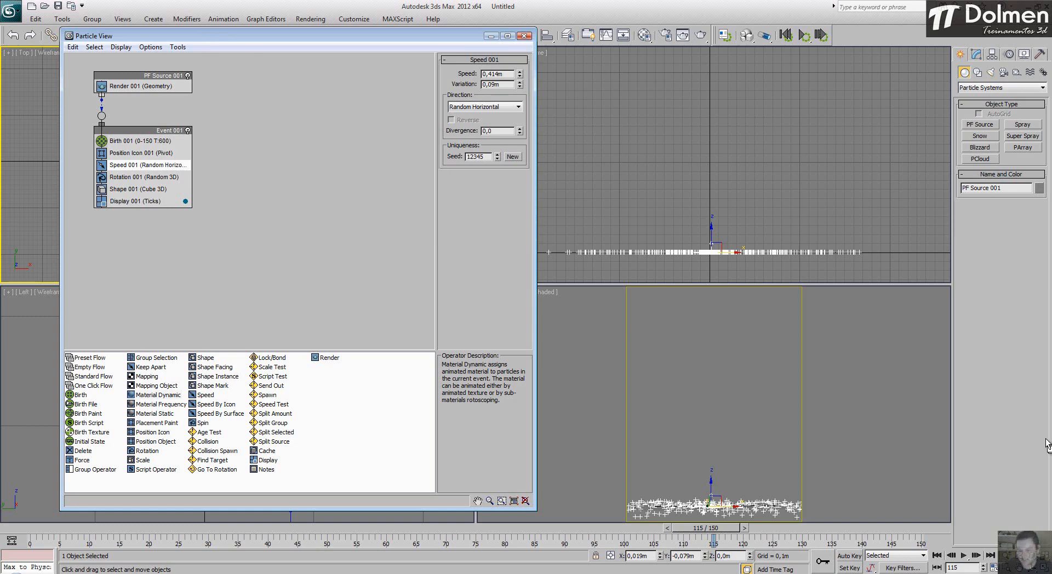
Step: Play the animation in the Camera001 view, stop at frame 116, and render that frame for review
{"action": "left_click", "coordinate": [963, 555]}
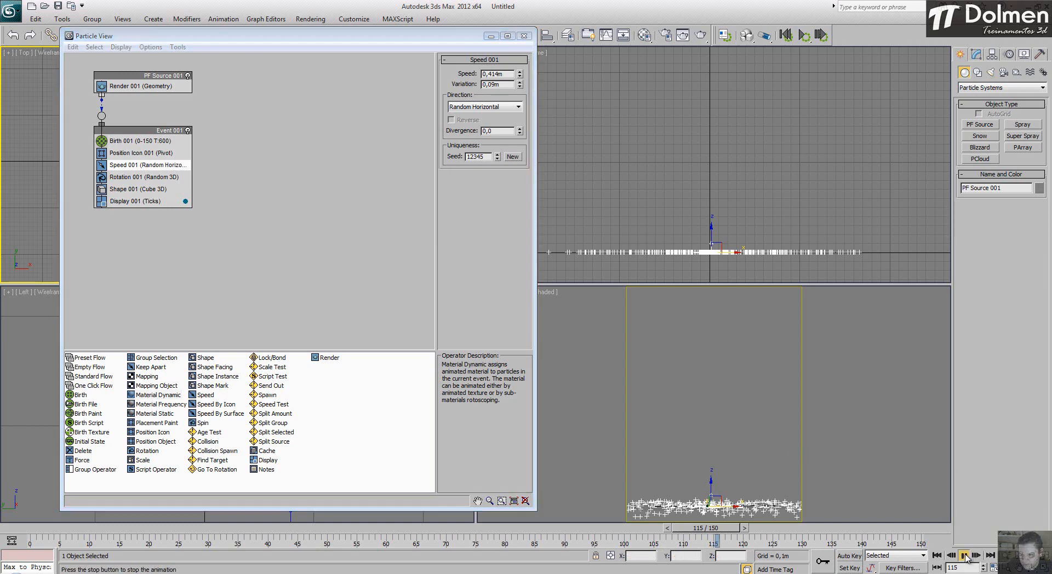
{"action": "right_click", "coordinate": [914, 399]}
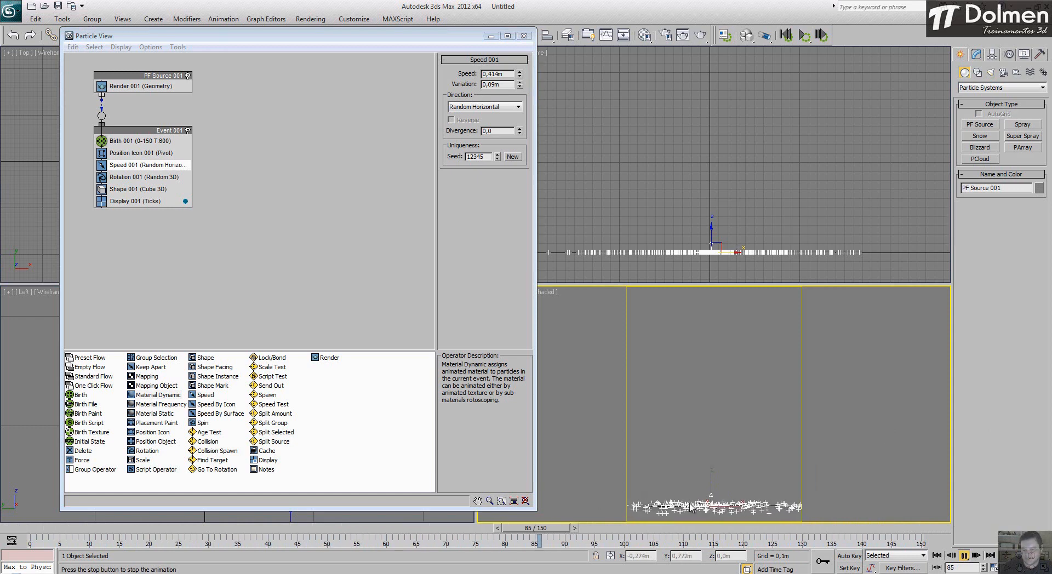
{"action": "key", "text": "/"}
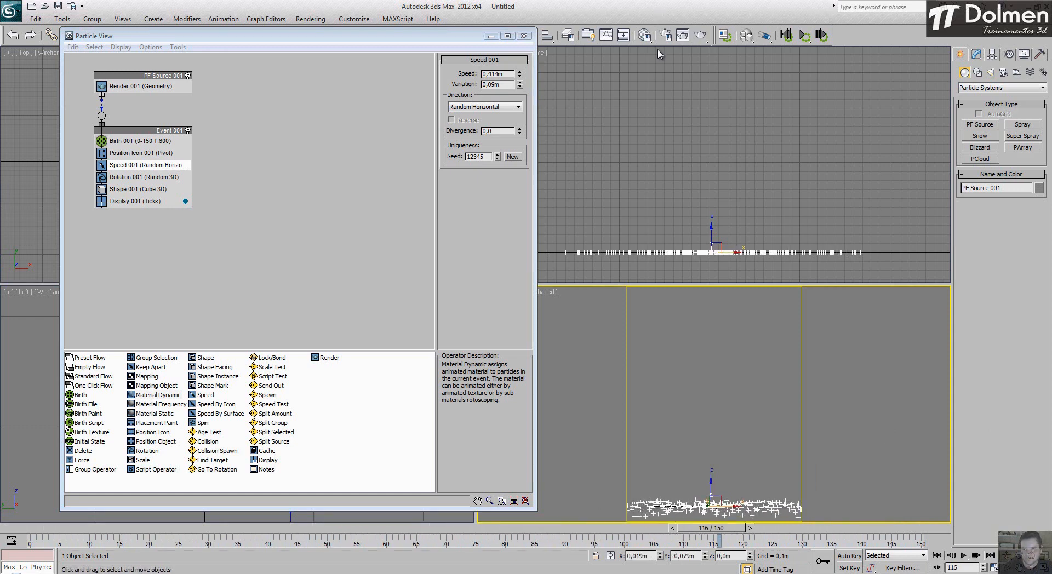
{"action": "left_click", "coordinate": [701, 35]}
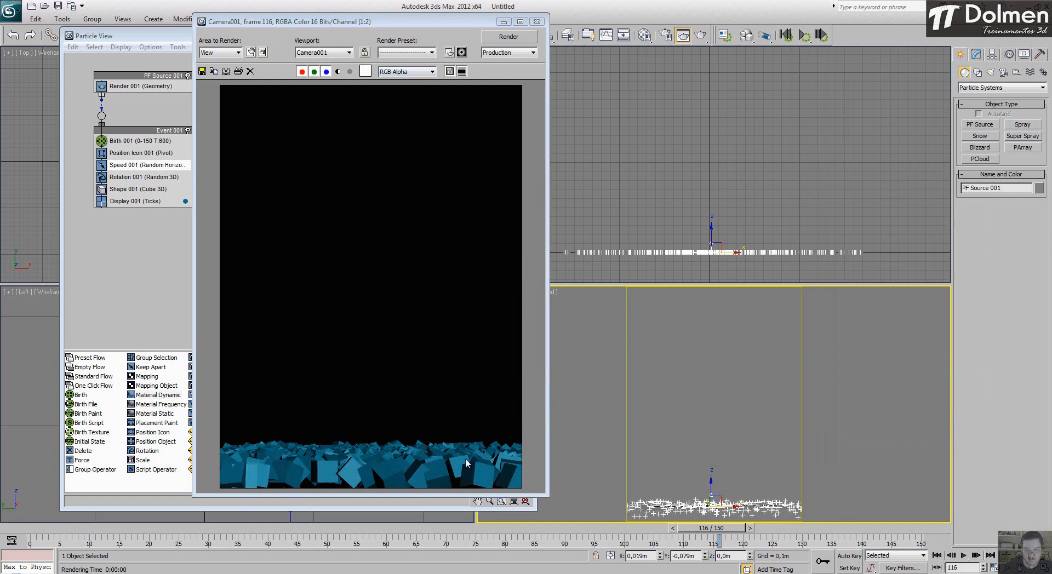
{"action": "left_click", "coordinate": [536, 21]}
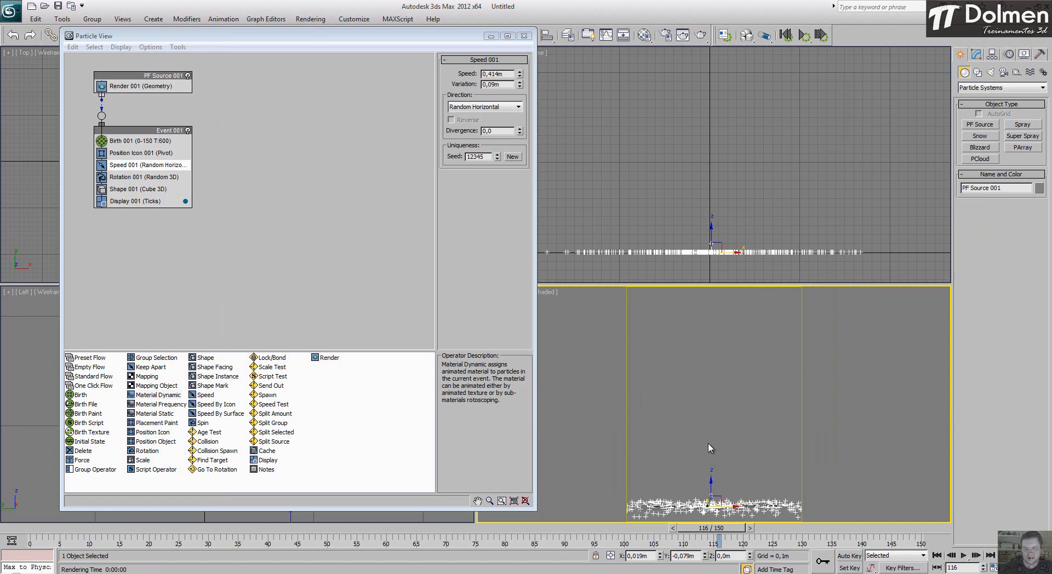
Step: Deselect the particle source, orbit the camera to look at the particles from above, and return to frame 0
{"action": "left_click", "coordinate": [718, 408]}
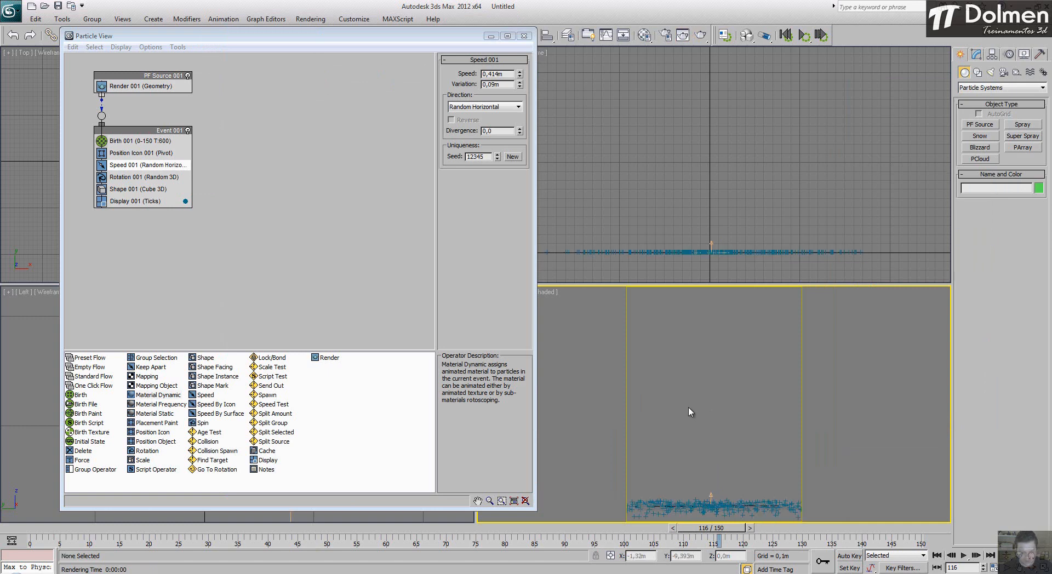
{"action": "middle_click_drag", "start_coordinate": [705, 427], "coordinate": [721, 457], "text": "alt"}
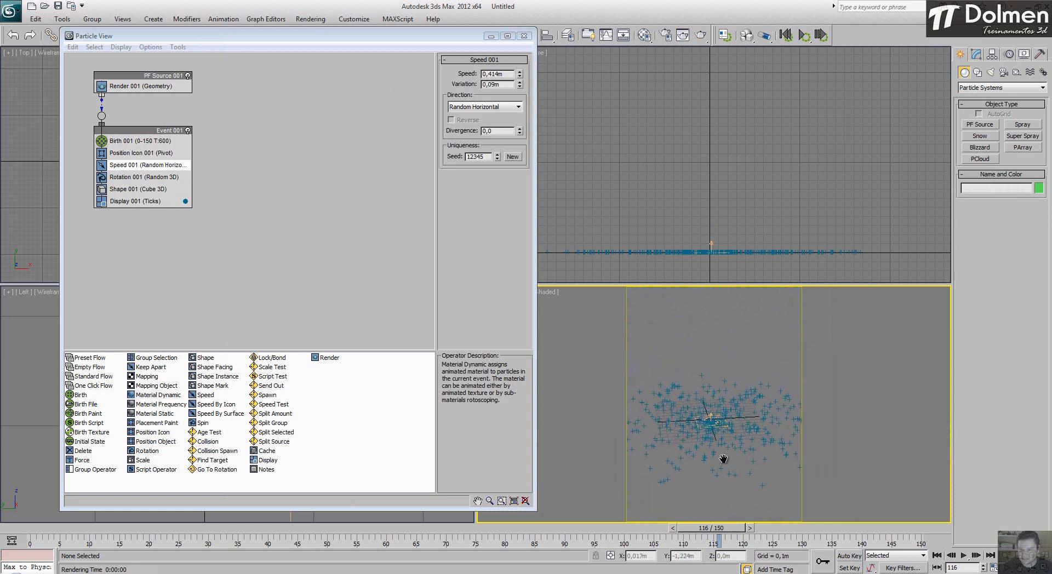
{"action": "left_click_drag", "start_coordinate": [680, 527], "coordinate": [22, 529]}
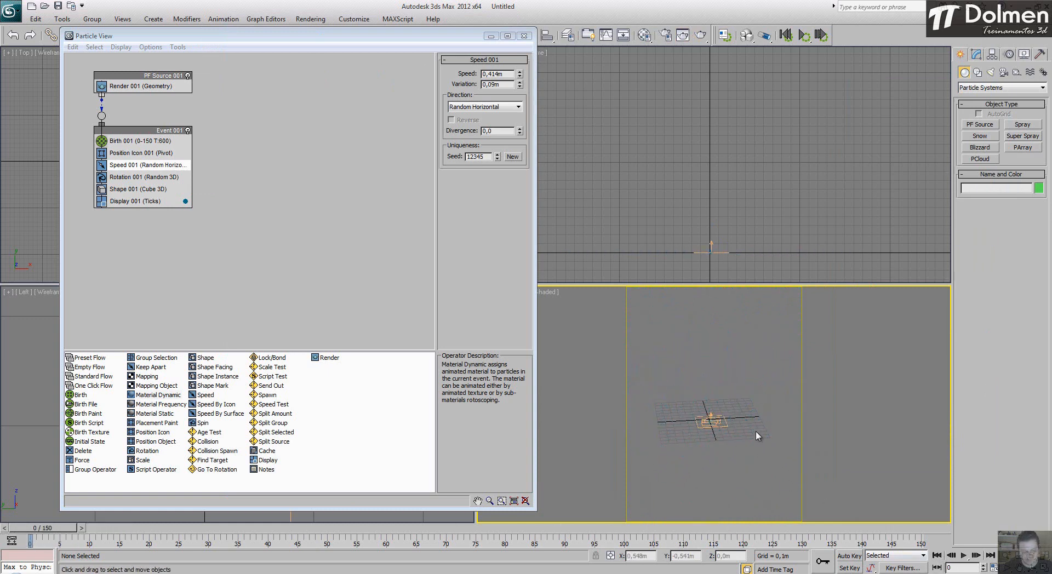
Step: Play the particle animation in the orbited view, stop at frame 22, and undo the view changes to restore the level view
{"action": "scroll", "coordinate": [758, 453], "scroll_direction": "up", "scroll_amount": 4}
{"action": "left_click", "coordinate": [964, 556]}
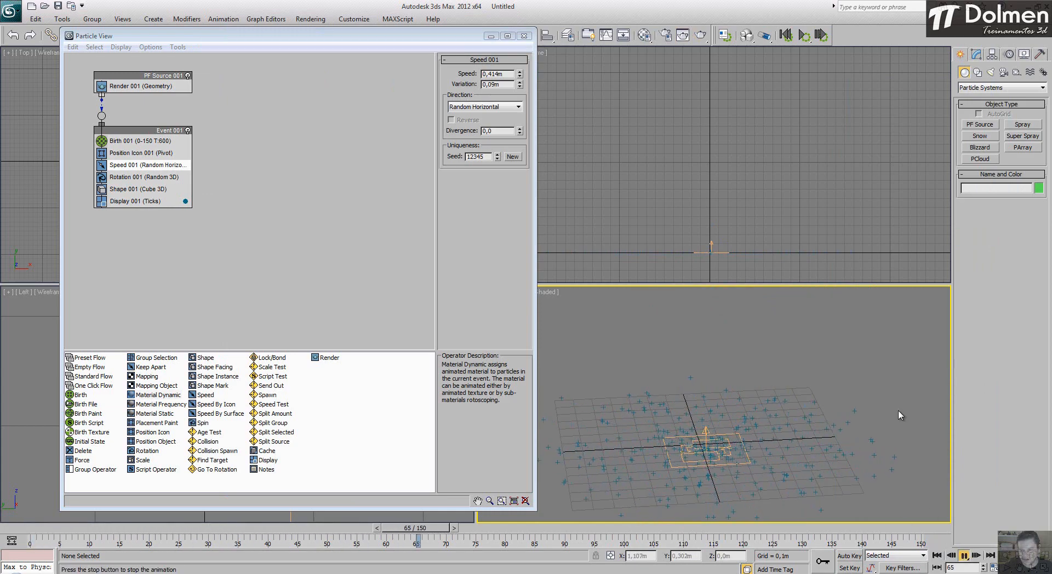
{"action": "left_click", "coordinate": [964, 555]}
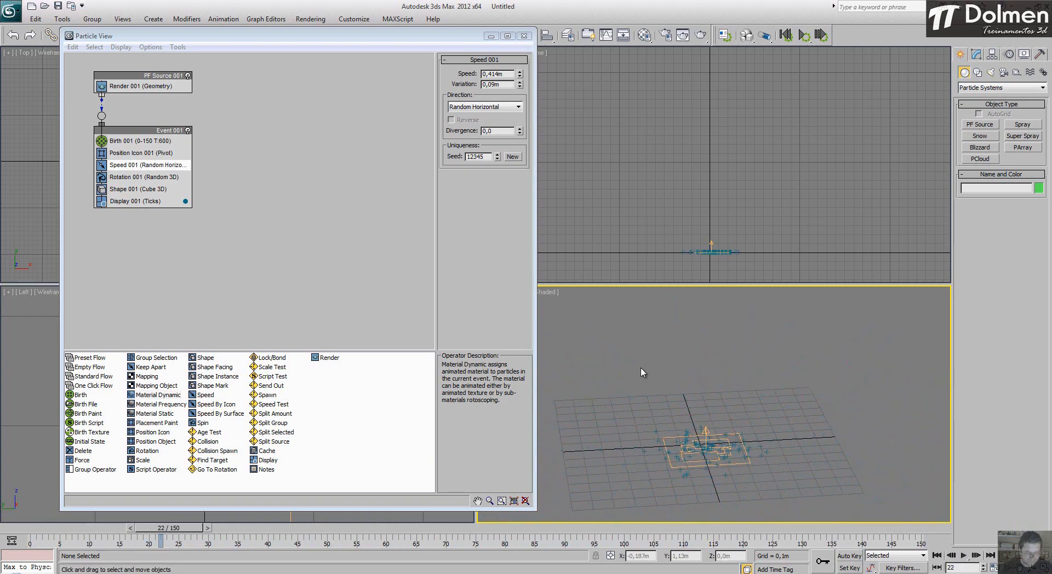
{"action": "key", "text": "f"}
{"action": "key", "text": "shift+f"}
Step: Select the particle source and try Inherit Previous as Speed 001's direction
{"action": "left_click", "coordinate": [483, 107]}
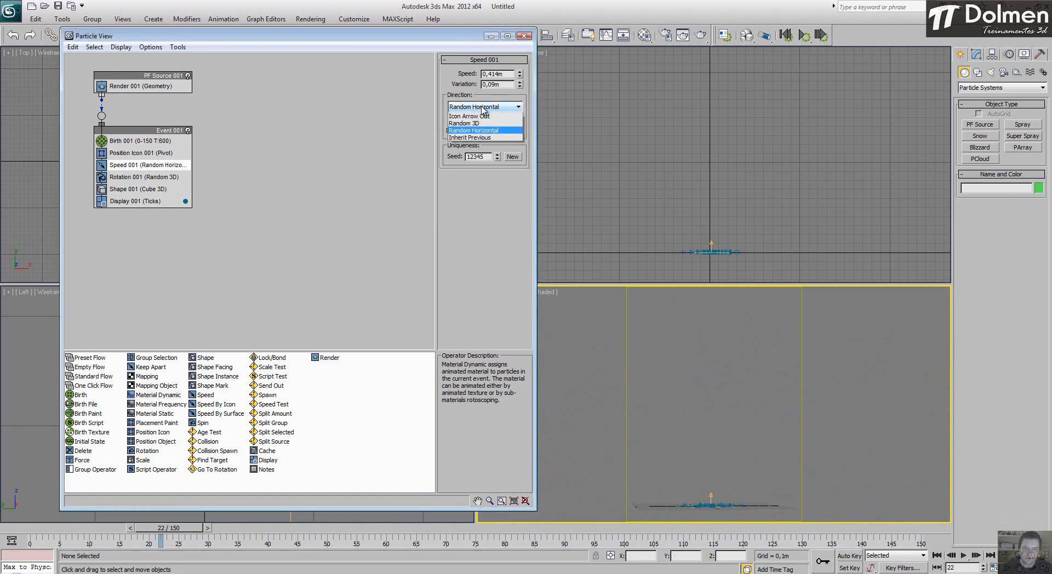
{"action": "left_click", "coordinate": [733, 235]}
{"action": "left_click_drag", "start_coordinate": [733, 235], "coordinate": [655, 274]}
{"action": "left_click", "coordinate": [482, 107]}
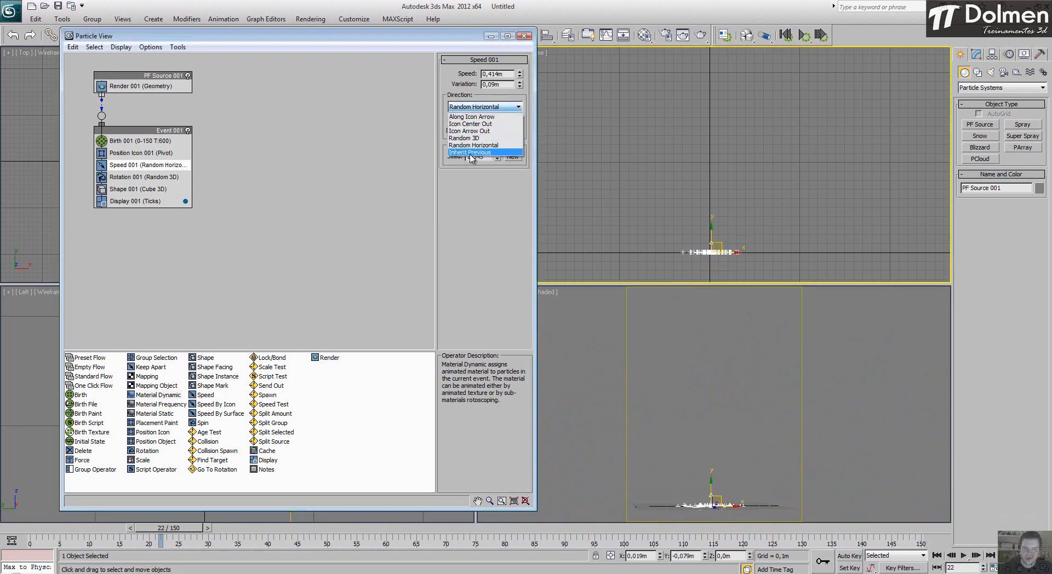
{"action": "left_click", "coordinate": [481, 153]}
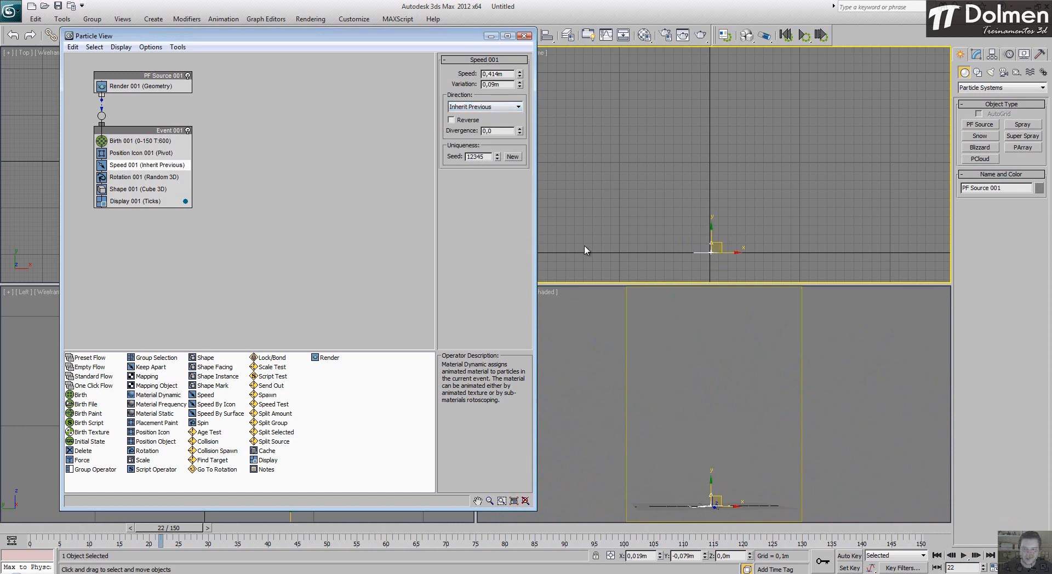
Step: Set Speed 001's direction to Along Icon Arrow and advance the animation to frame 102
{"action": "left_click", "coordinate": [490, 107]}
{"action": "left_click", "coordinate": [487, 114]}
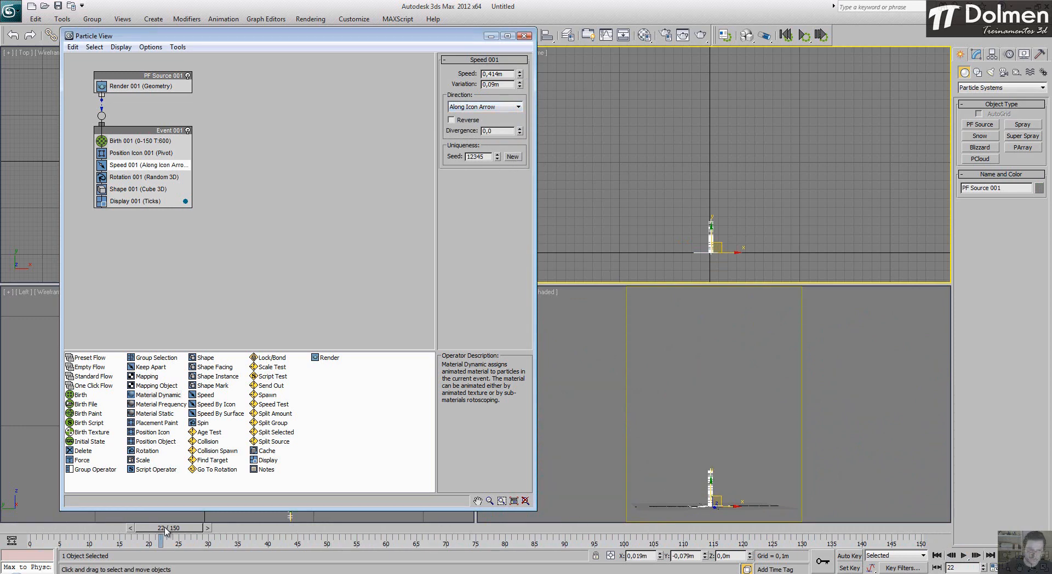
{"action": "left_click_drag", "start_coordinate": [165, 529], "coordinate": [622, 525]}
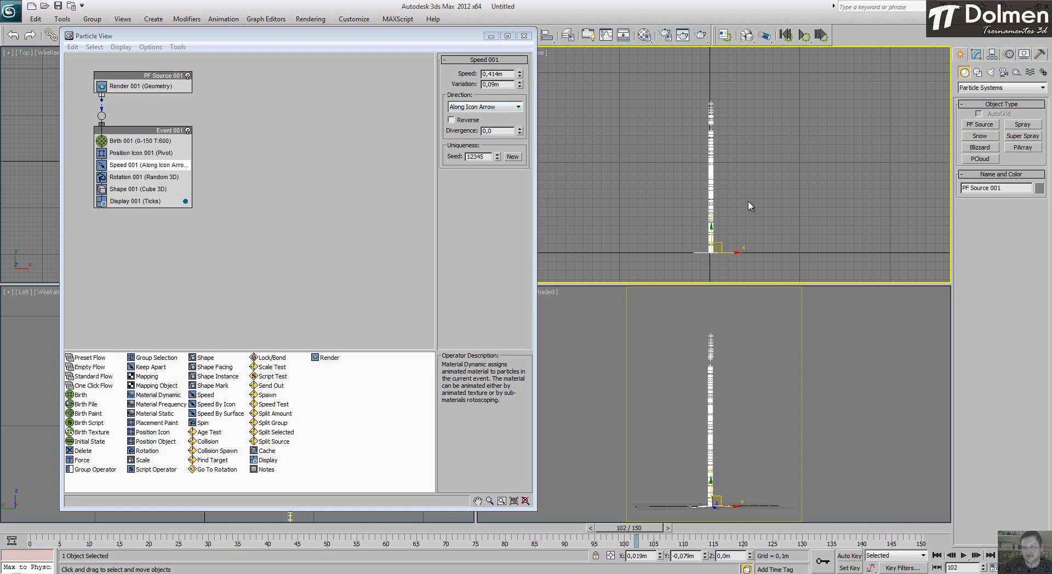
Step: Try Speed 001's Reverse option, inspect the flow in the Front view, and turn the option off again
{"action": "left_click", "coordinate": [467, 120]}
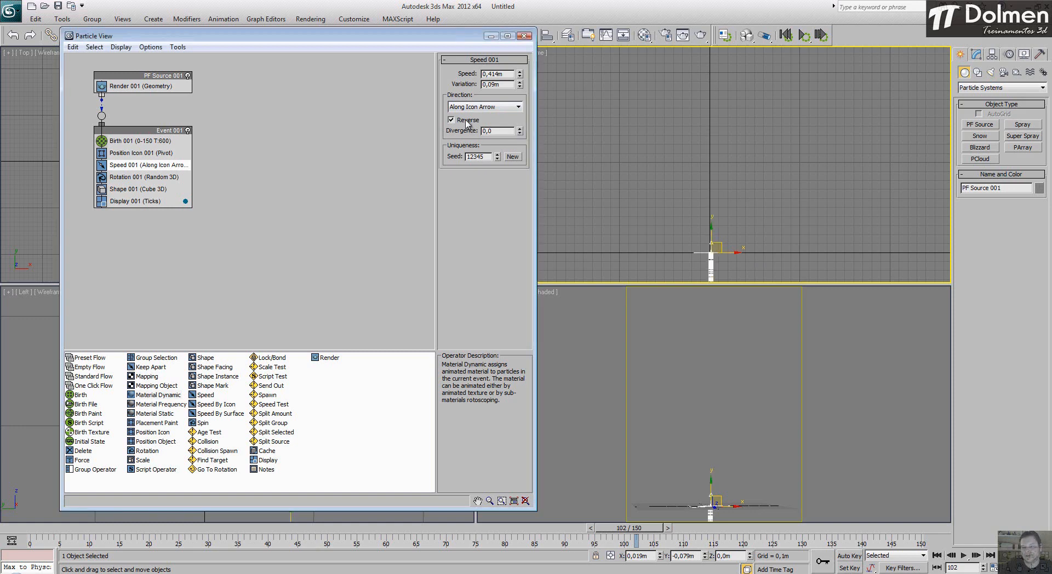
{"action": "middle_click_drag", "start_coordinate": [863, 217], "coordinate": [850, 113]}
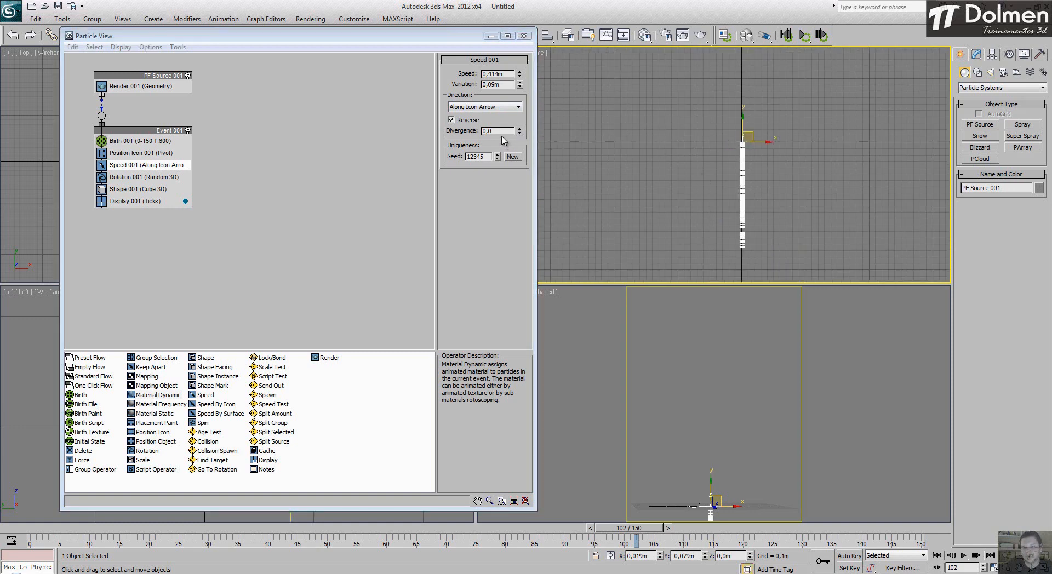
{"action": "left_click", "coordinate": [475, 125]}
{"action": "middle_click_drag", "start_coordinate": [702, 172], "coordinate": [699, 251]}
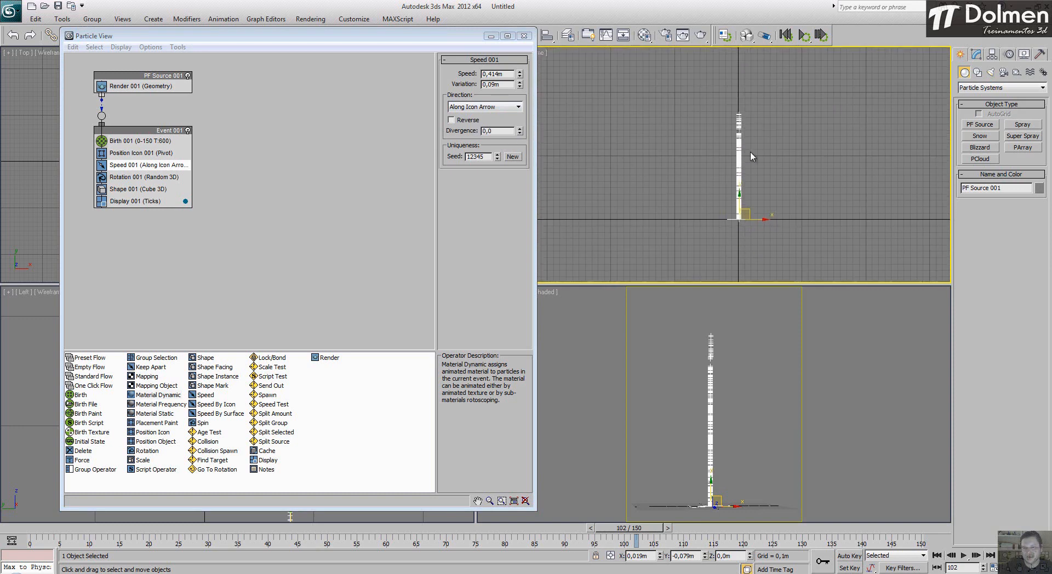
Step: Try a divergence of 88.5 for Speed 001 and render the Front view at frame 102 to check the spread
{"action": "scroll", "coordinate": [750, 153], "scroll_direction": "up", "scroll_amount": 3}
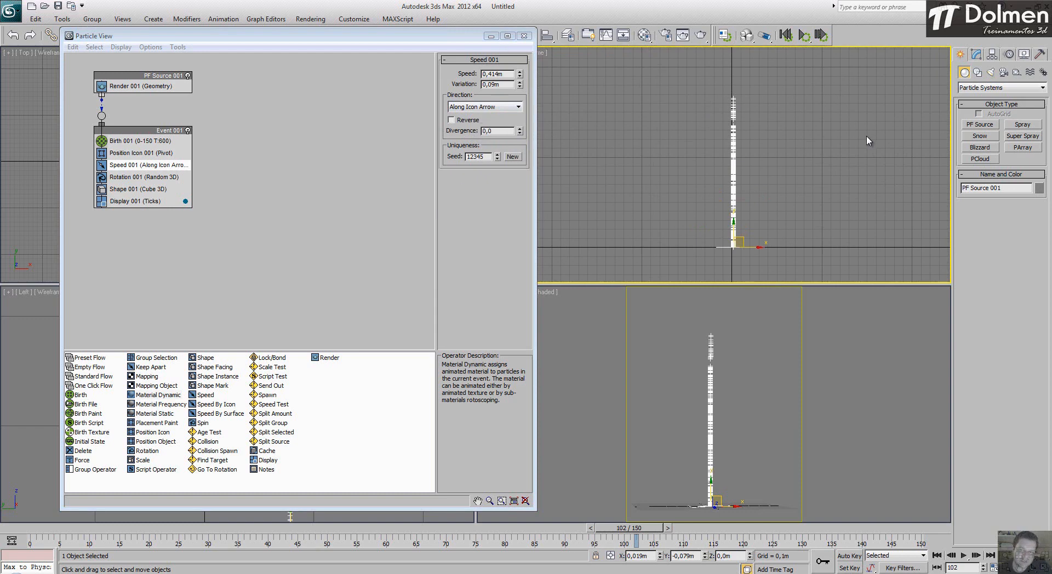
{"action": "scroll", "coordinate": [791, 175], "scroll_direction": "up", "scroll_amount": 2}
{"action": "middle_click_drag", "start_coordinate": [778, 167], "coordinate": [769, 160]}
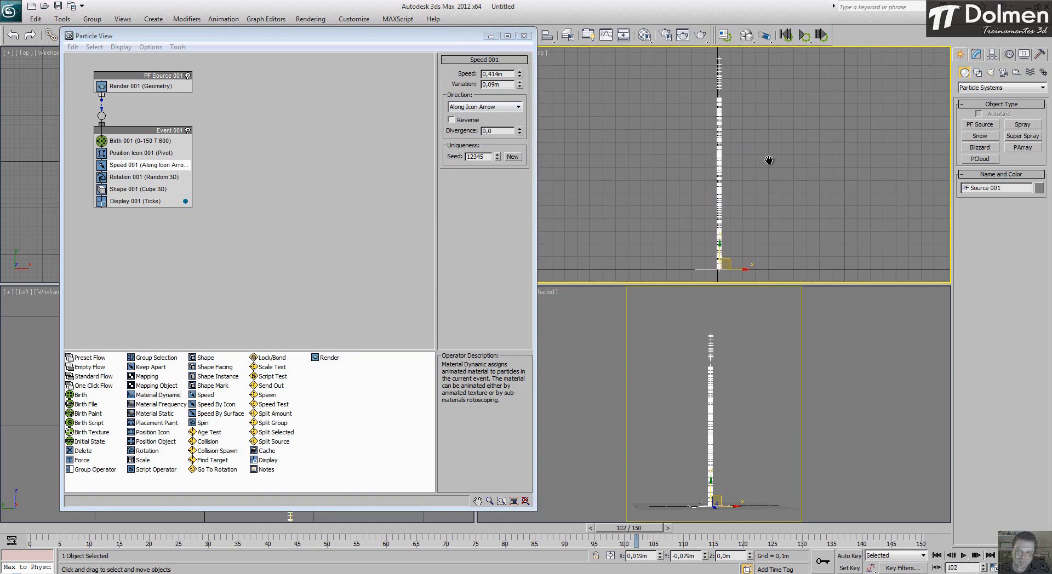
{"action": "left_click_drag", "start_coordinate": [520, 135], "coordinate": [643, 340]}
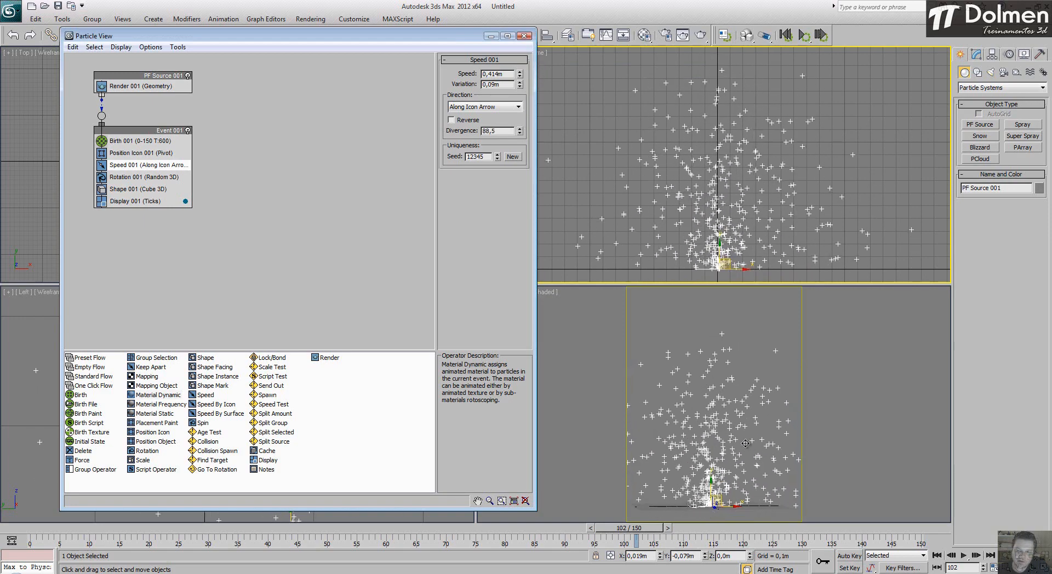
{"action": "left_click", "coordinate": [700, 35]}
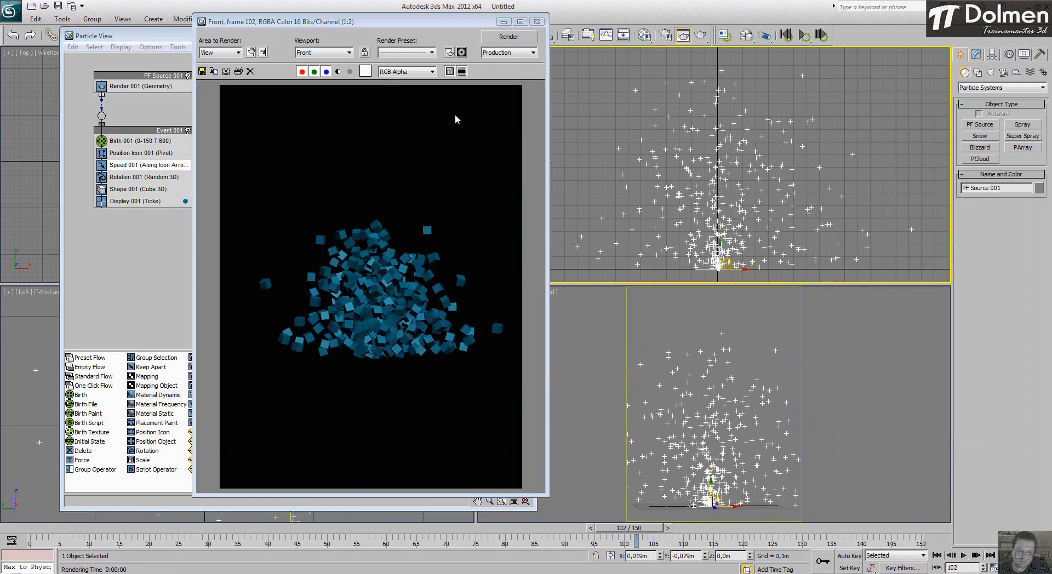
{"action": "left_click", "coordinate": [537, 21]}
Step: Reduce Speed 001's divergence to 8 and render the Front view for comparison
{"action": "double_click", "coordinate": [506, 130]}
{"action": "type", "text": "8"}
{"action": "key", "text": "Return"}
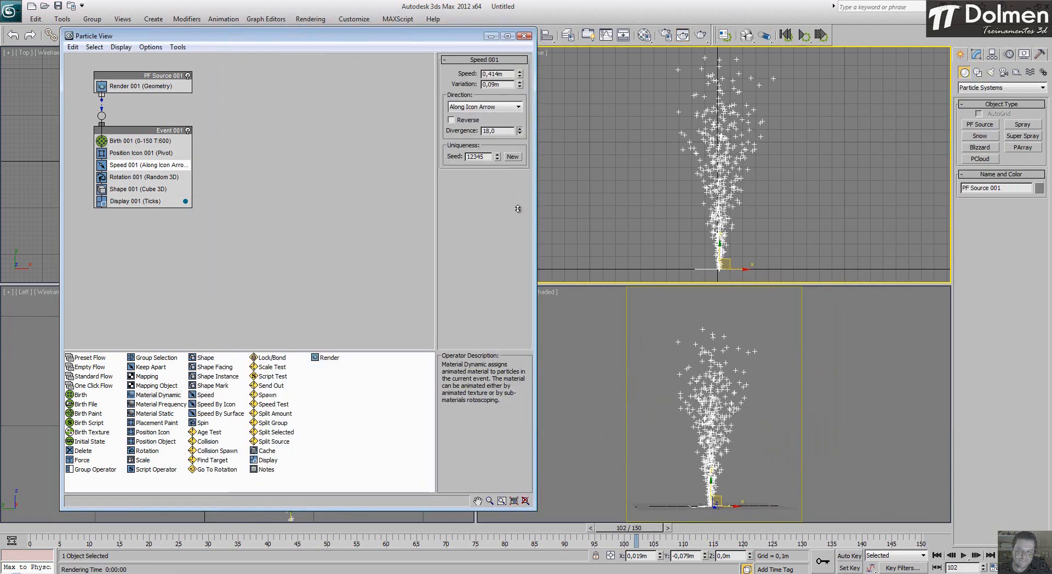
{"action": "left_click", "coordinate": [700, 35]}
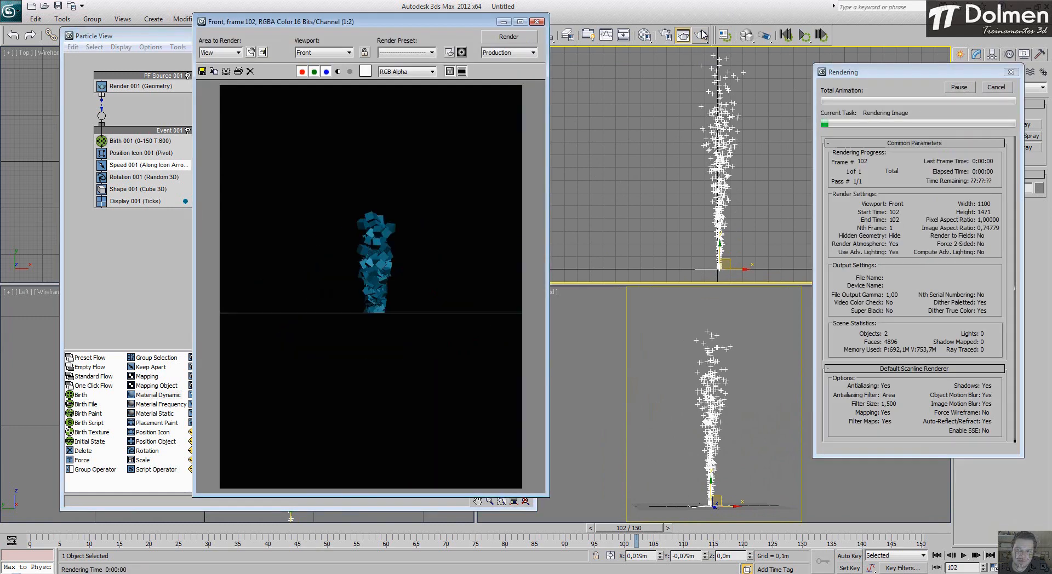
{"action": "left_click", "coordinate": [537, 21]}
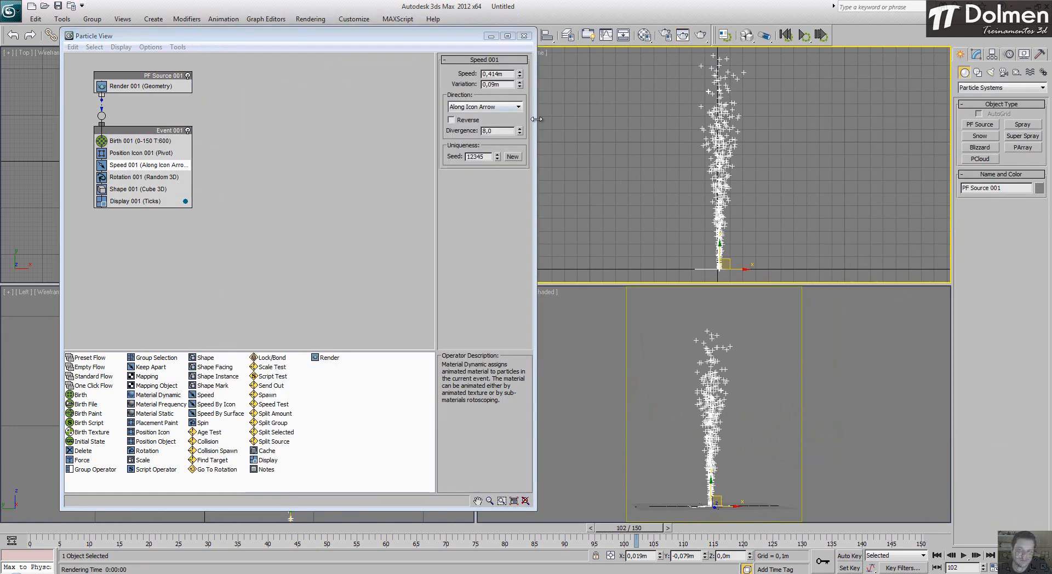
Step: Lower Speed 001's divergence to 3 and render the Front view to see the narrower stream
{"action": "mouse_move", "coordinate": [520, 131]}
{"action": "left_mouse_down"}
{"action": "mouse_move", "coordinate": [525, 110]}
{"action": "mouse_move", "coordinate": [522, 135]}
{"action": "left_mouse_up"}
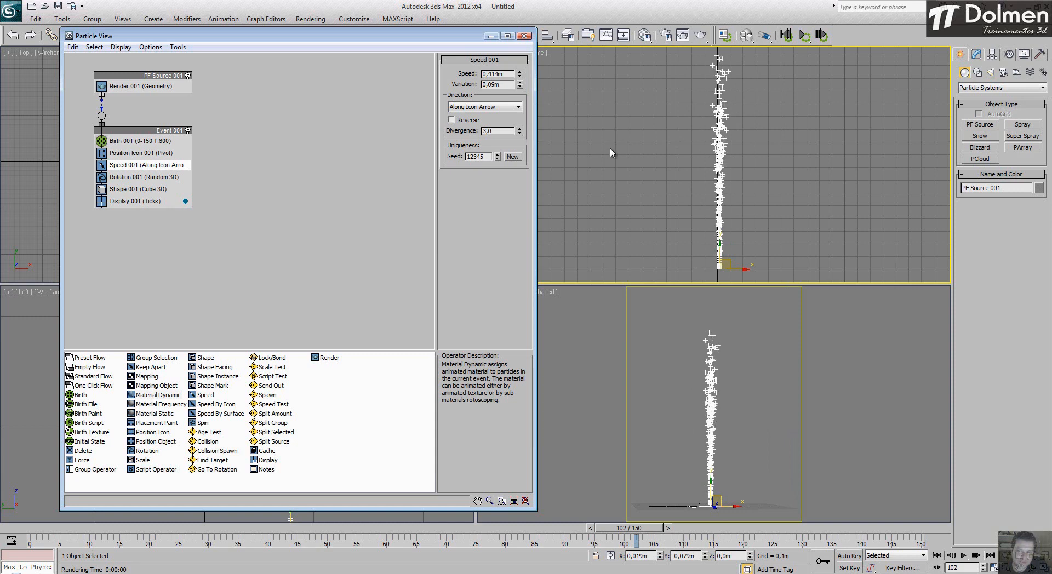
{"action": "middle_click_drag", "start_coordinate": [611, 148], "coordinate": [611, 150]}
{"action": "left_click", "coordinate": [700, 35]}
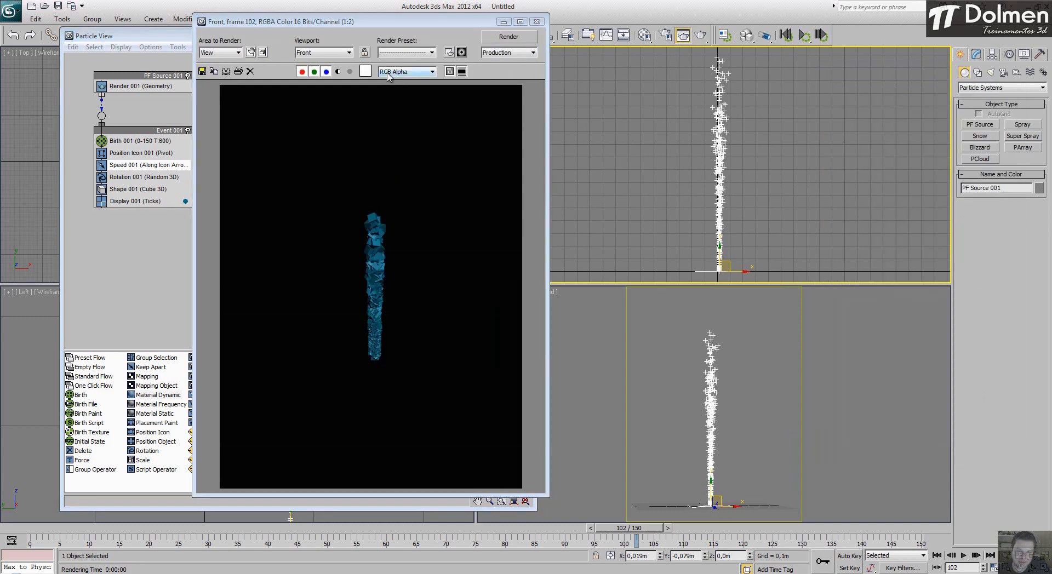
{"action": "left_click", "coordinate": [536, 21]}
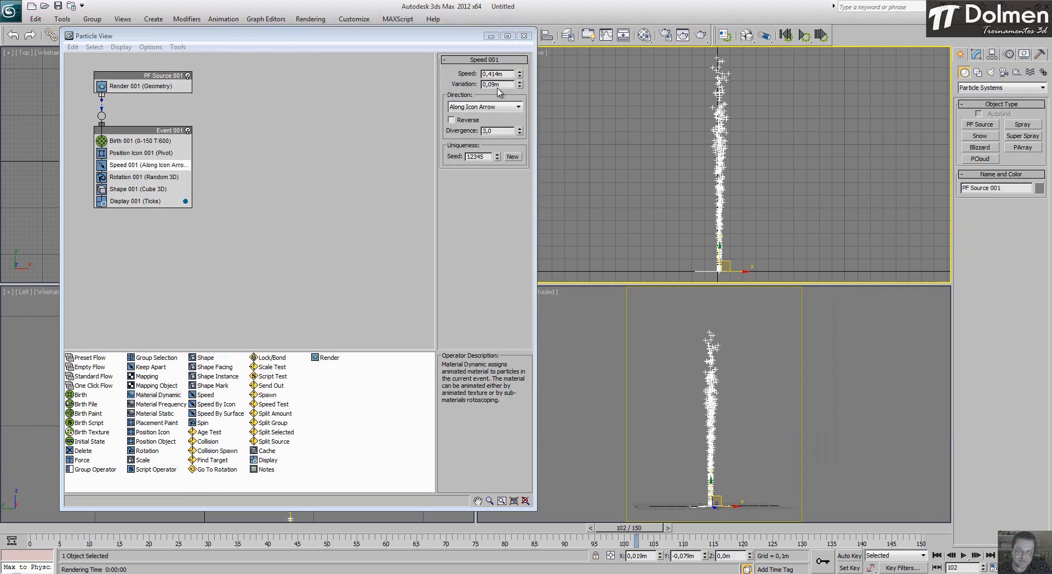
Step: Render the Front view with Speed 001's divergence at 15, and settle on a divergence of 10.5
{"action": "left_click_drag", "start_coordinate": [520, 132], "coordinate": [519, 115]}
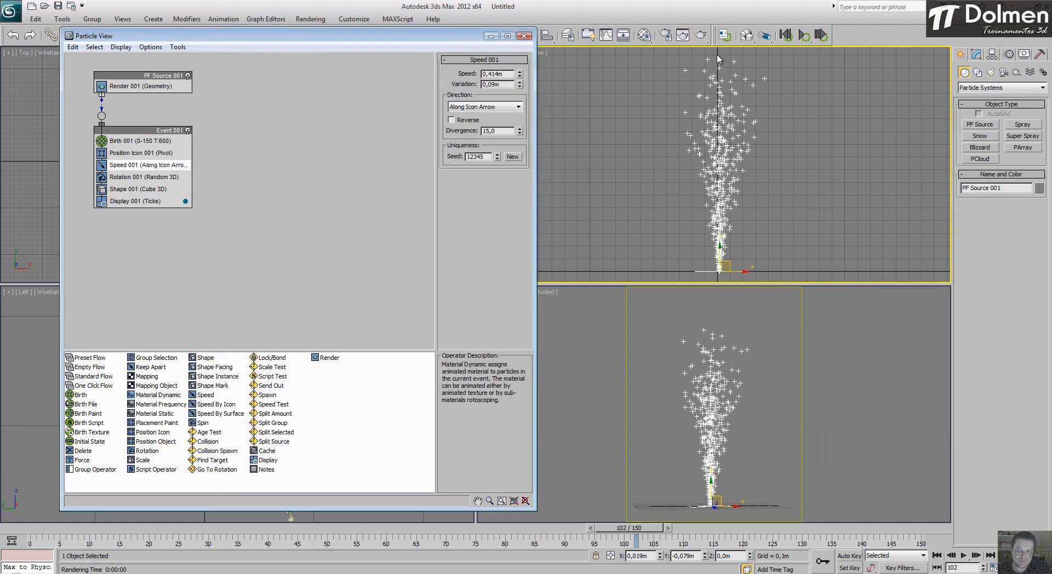
{"action": "left_click", "coordinate": [700, 36]}
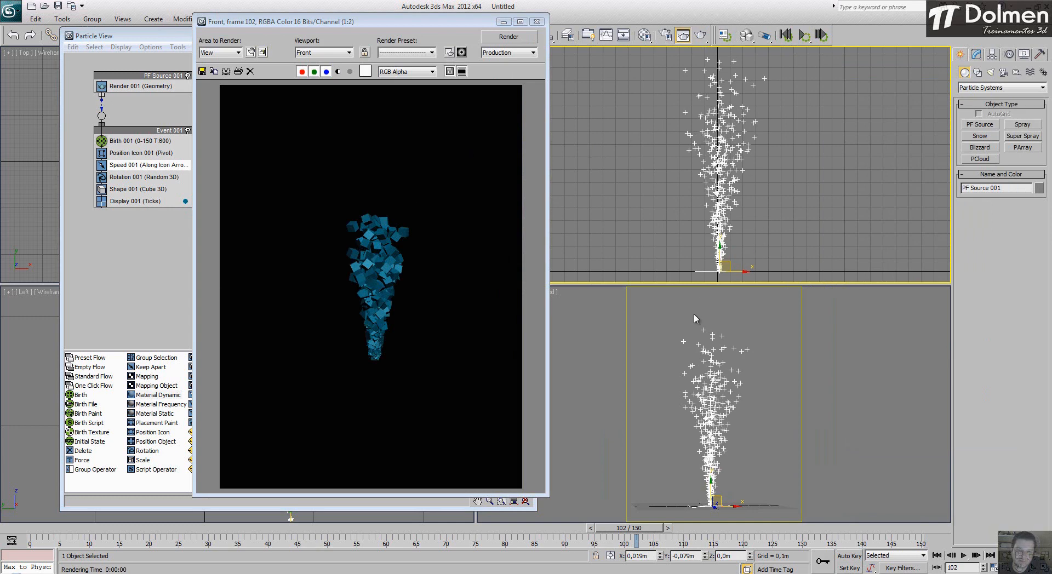
{"action": "left_click", "coordinate": [537, 21]}
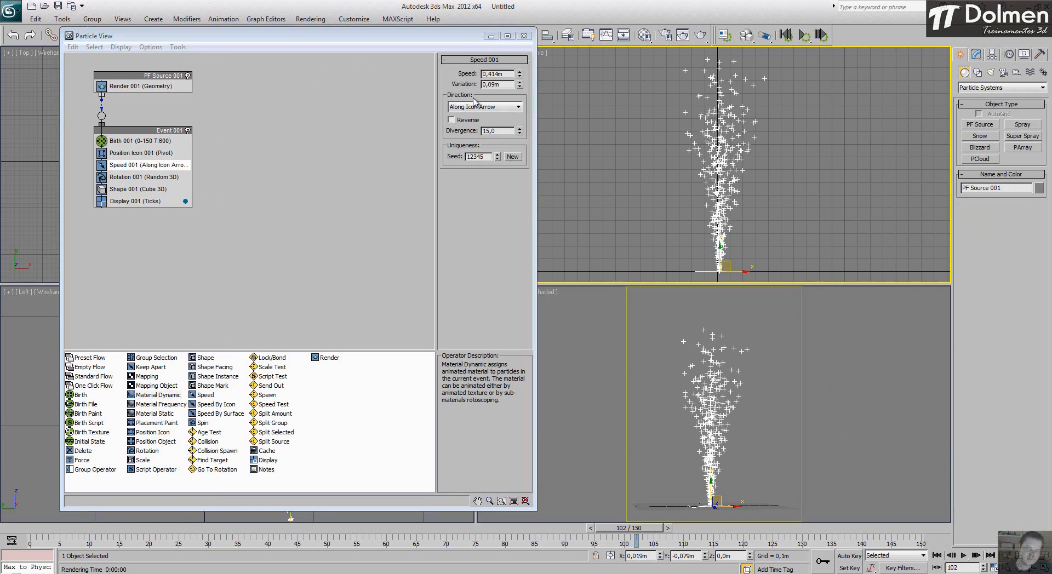
{"action": "left_click_drag", "start_coordinate": [520, 132], "coordinate": [518, 137]}
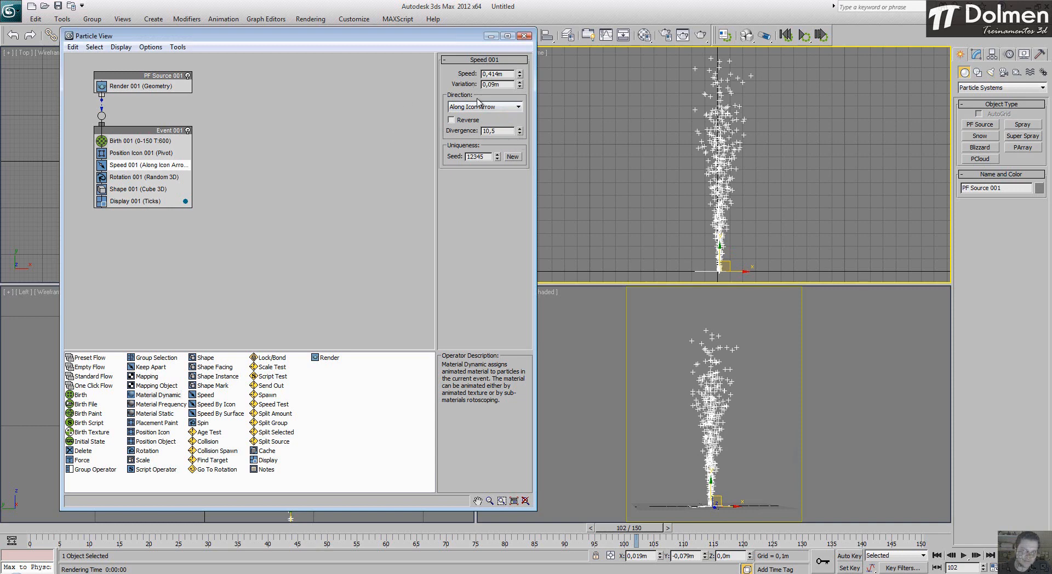
Step: Open Rotation 001's settings and render the Front view at frame 102, examining the cubes' orientation at 1:1
{"action": "left_click", "coordinate": [144, 177]}
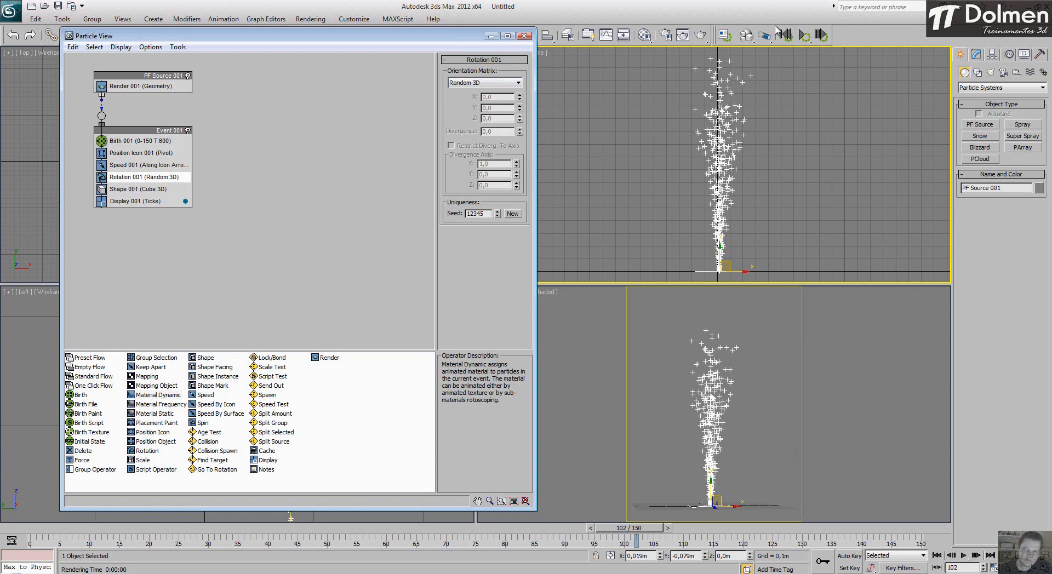
{"action": "left_click", "coordinate": [700, 35]}
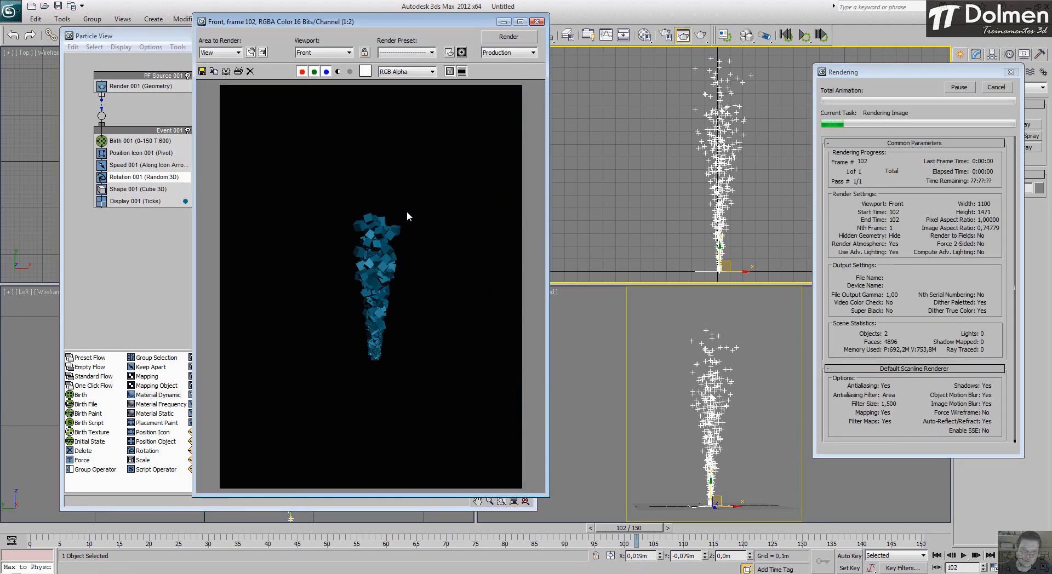
{"action": "left_click", "coordinate": [409, 219]}
{"action": "scroll", "coordinate": [412, 227], "scroll_direction": "up", "scroll_amount": 1}
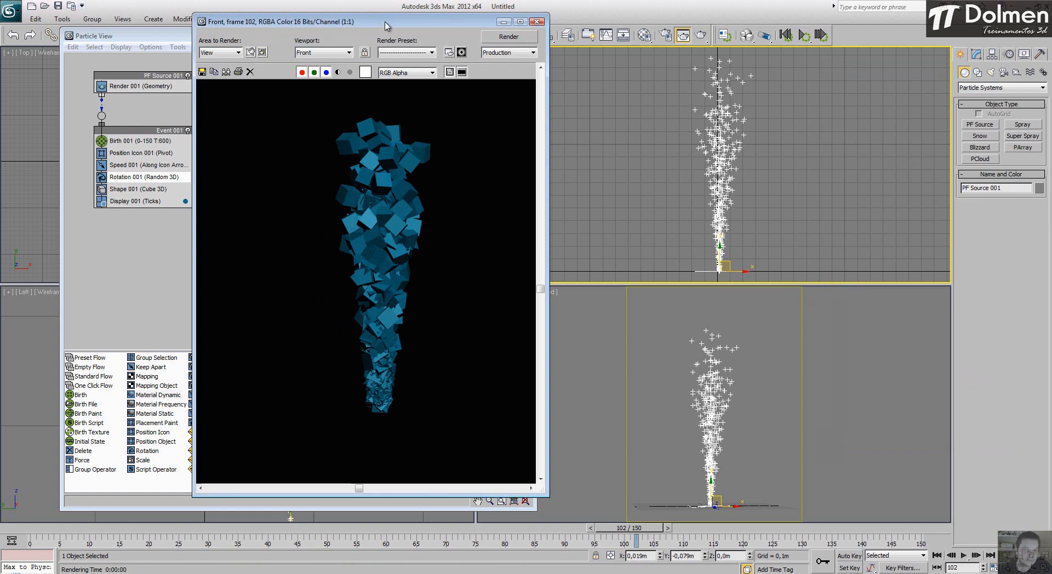
{"action": "left_click", "coordinate": [538, 22]}
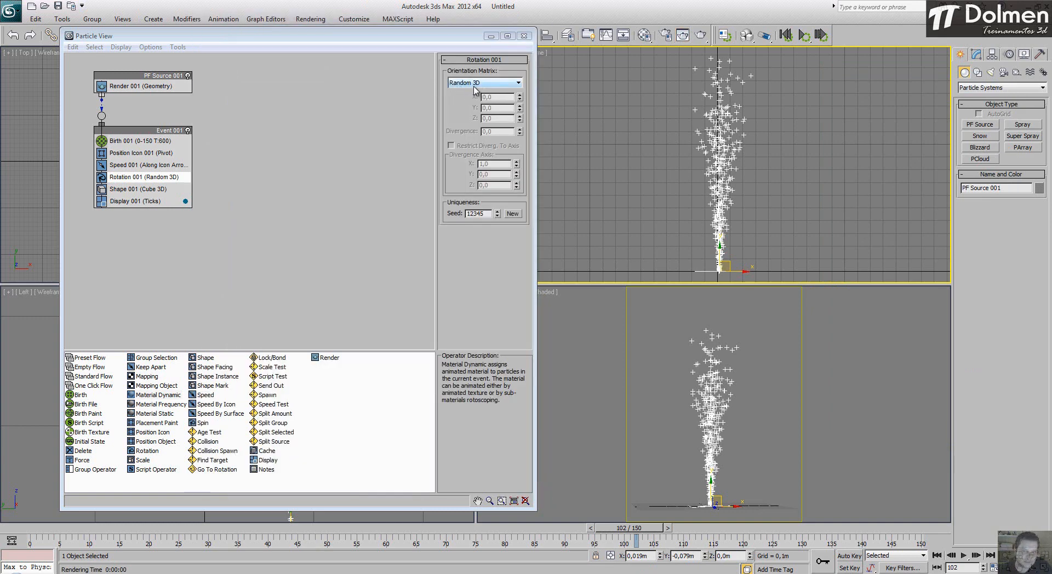
Step: Try Speed Space Follow as Rotation 001's orientation matrix and set it back to Random 3D
{"action": "left_click", "coordinate": [498, 86]}
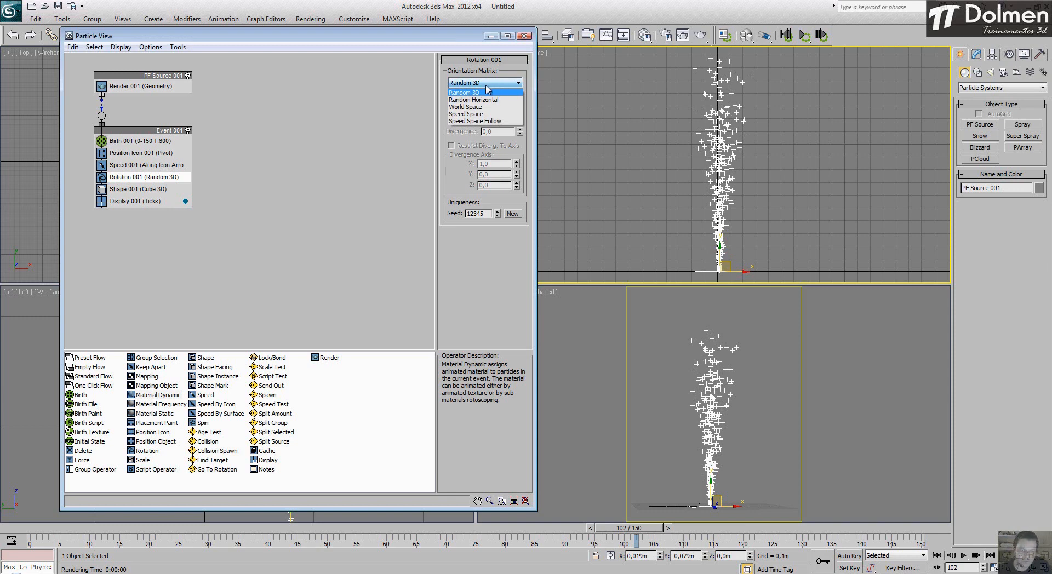
{"action": "left_click", "coordinate": [474, 121]}
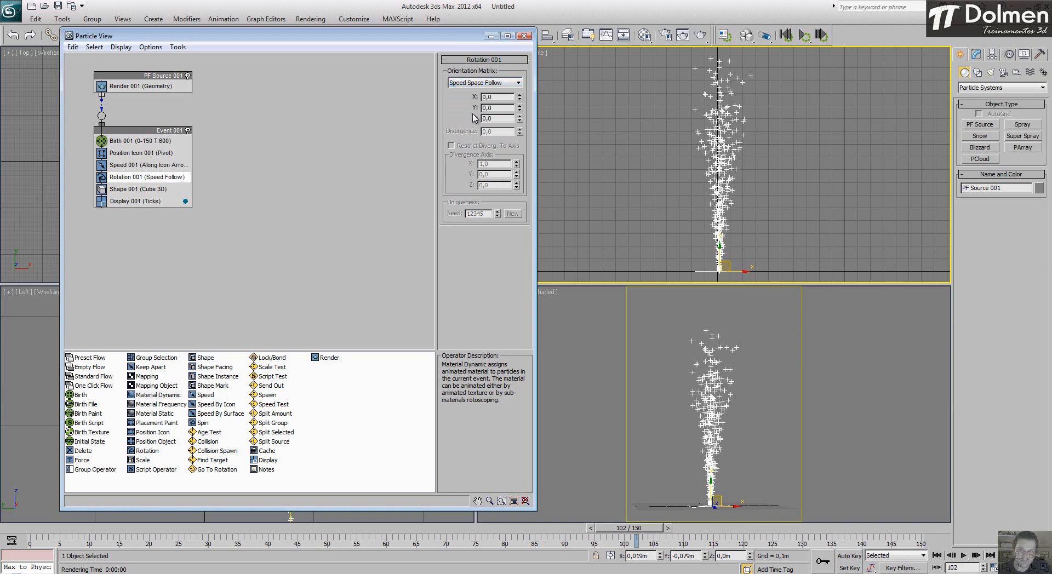
{"action": "left_click", "coordinate": [475, 83]}
{"action": "left_click", "coordinate": [474, 85]}
{"action": "left_click", "coordinate": [482, 83]}
{"action": "left_click", "coordinate": [453, 114]}
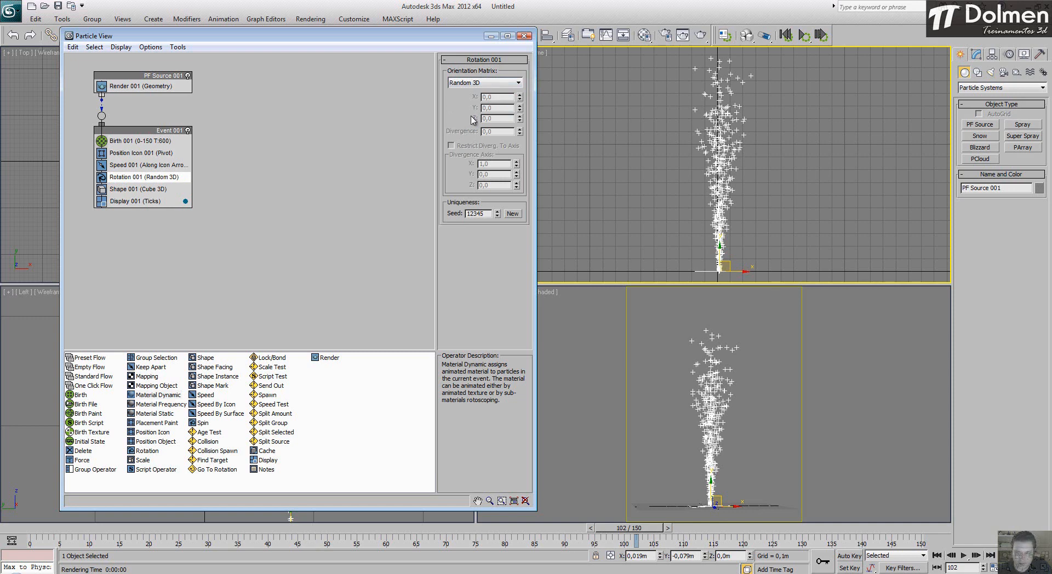
Step: Switch Shape 001 to the 2D Triangle shape and render the Camera001 view at frame 102
{"action": "left_click", "coordinate": [145, 189]}
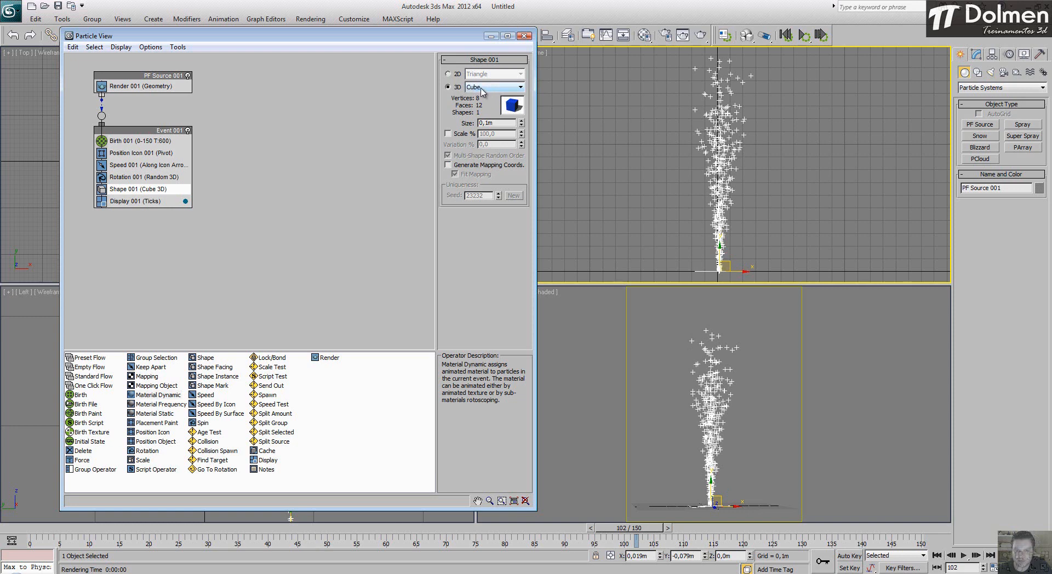
{"action": "left_click", "coordinate": [448, 73]}
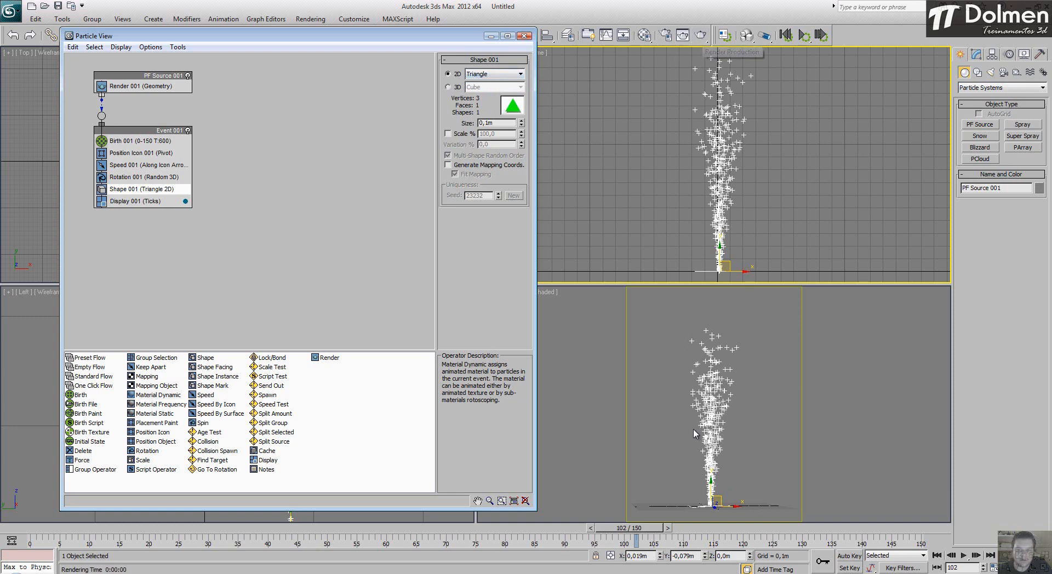
{"action": "left_click", "coordinate": [727, 38]}
{"action": "left_click", "coordinate": [701, 35]}
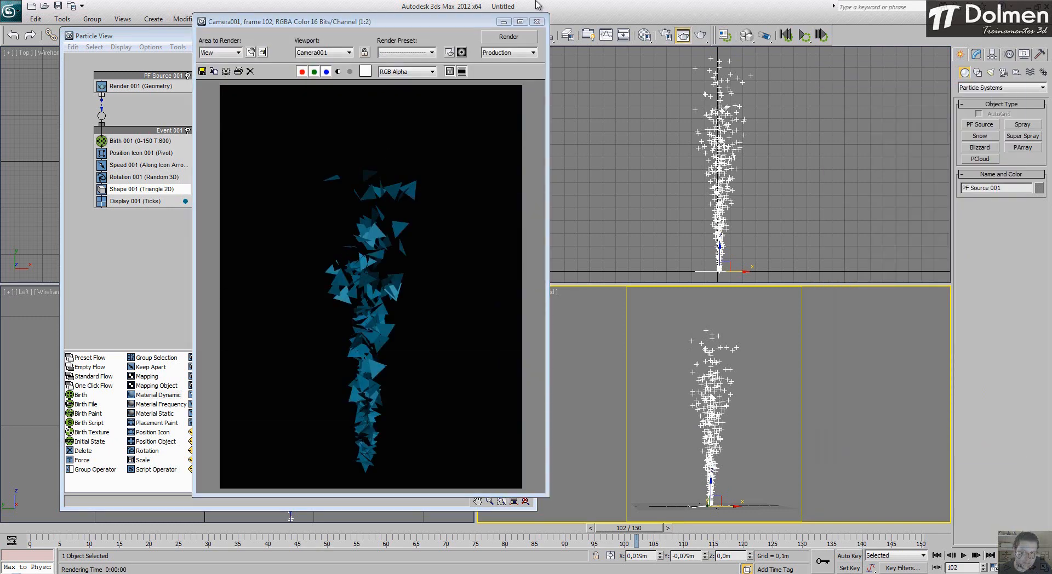
{"action": "left_click", "coordinate": [536, 21]}
Step: Switch Shape 001 to the 2D Diamond shape and render the Camera001 view at frame 102
{"action": "left_click", "coordinate": [494, 74]}
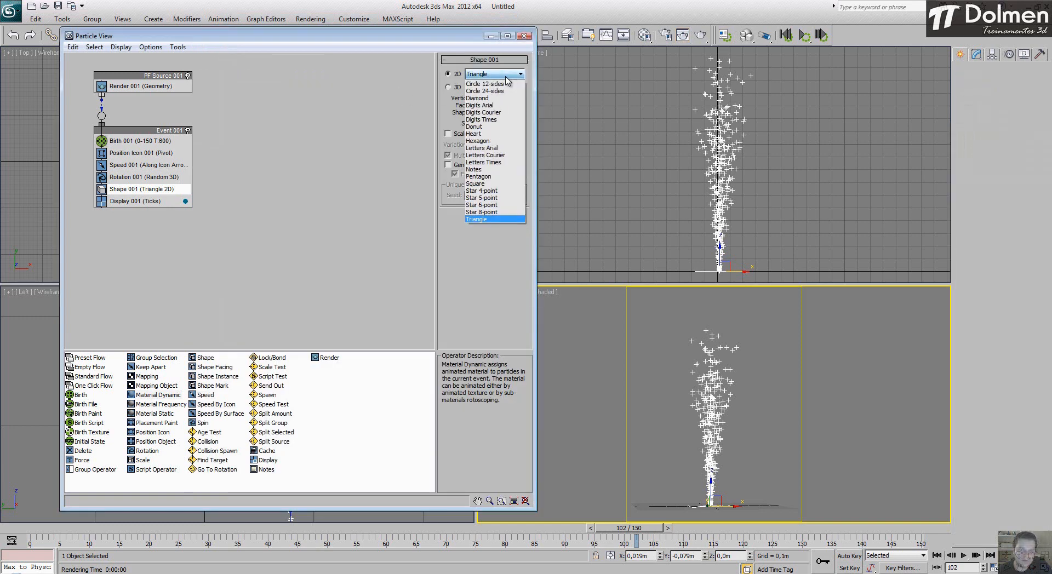
{"action": "left_click", "coordinate": [491, 98]}
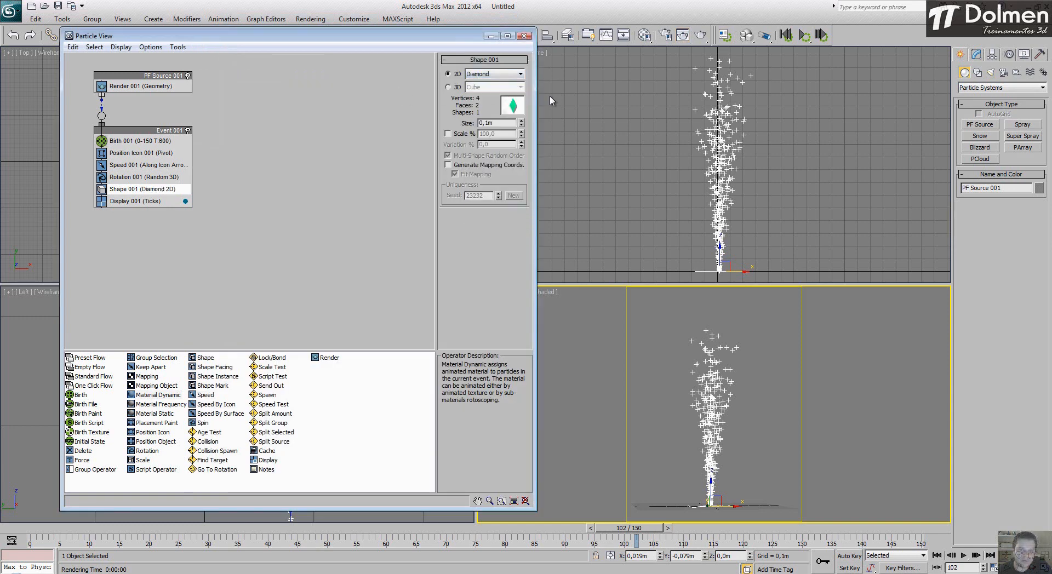
{"action": "left_click", "coordinate": [701, 36]}
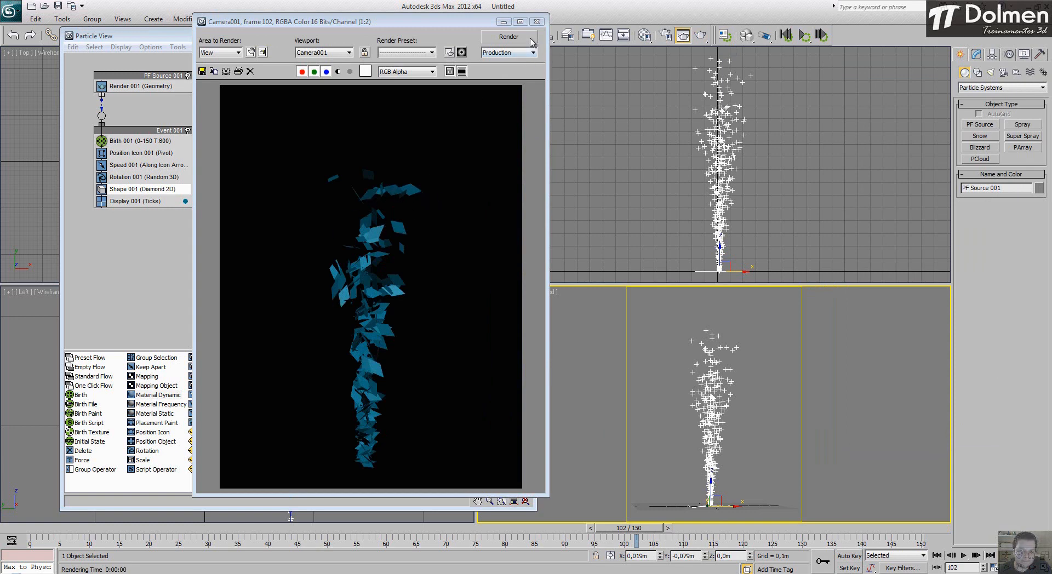
{"action": "left_click", "coordinate": [537, 21]}
Step: Switch Shape 001 to the 2D Letters Arial shape and render the Camera001 view at frame 102
{"action": "left_click", "coordinate": [492, 75]}
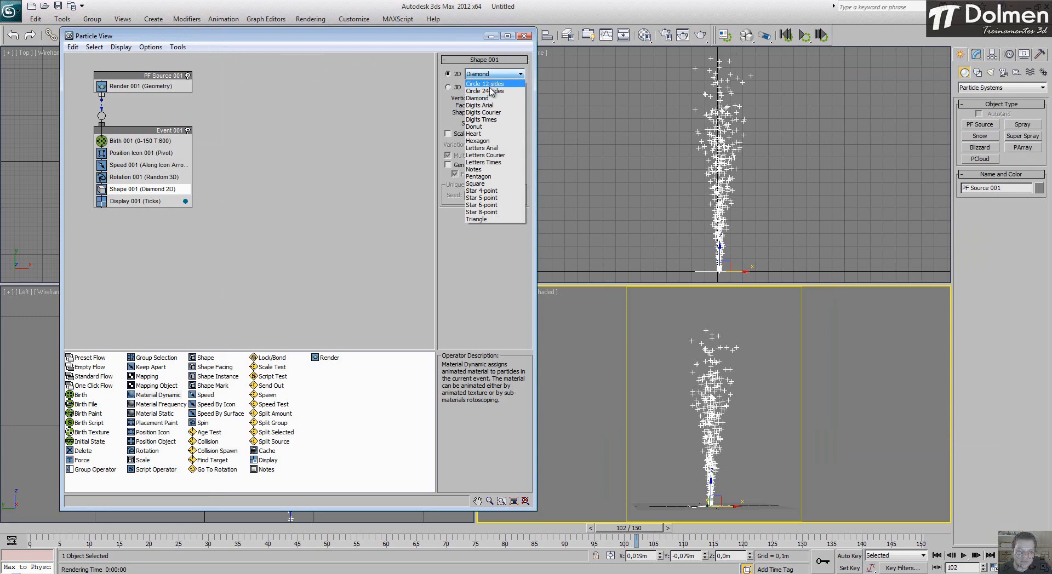
{"action": "left_click", "coordinate": [490, 148]}
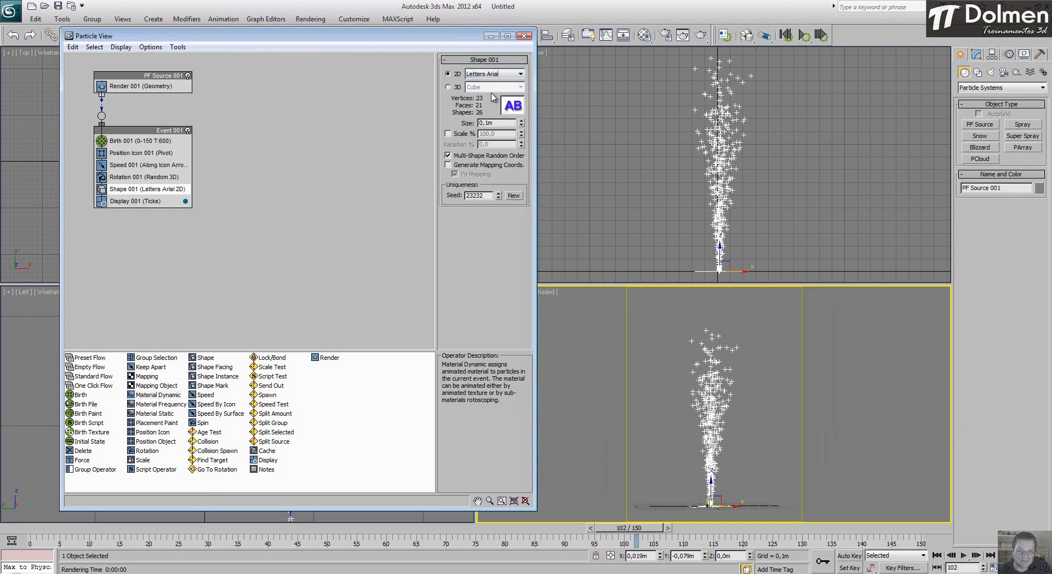
{"action": "left_click", "coordinate": [699, 36]}
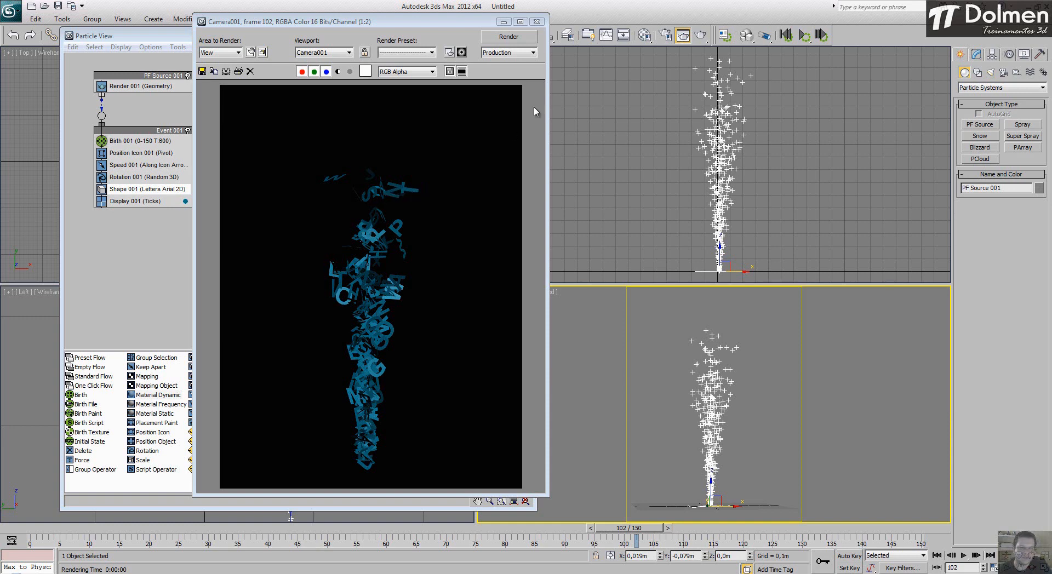
{"action": "left_click", "coordinate": [536, 21]}
Step: Switch Shape 001 to the 2D Notes shape and render the Camera001 view at frame 102
{"action": "left_click", "coordinate": [481, 75]}
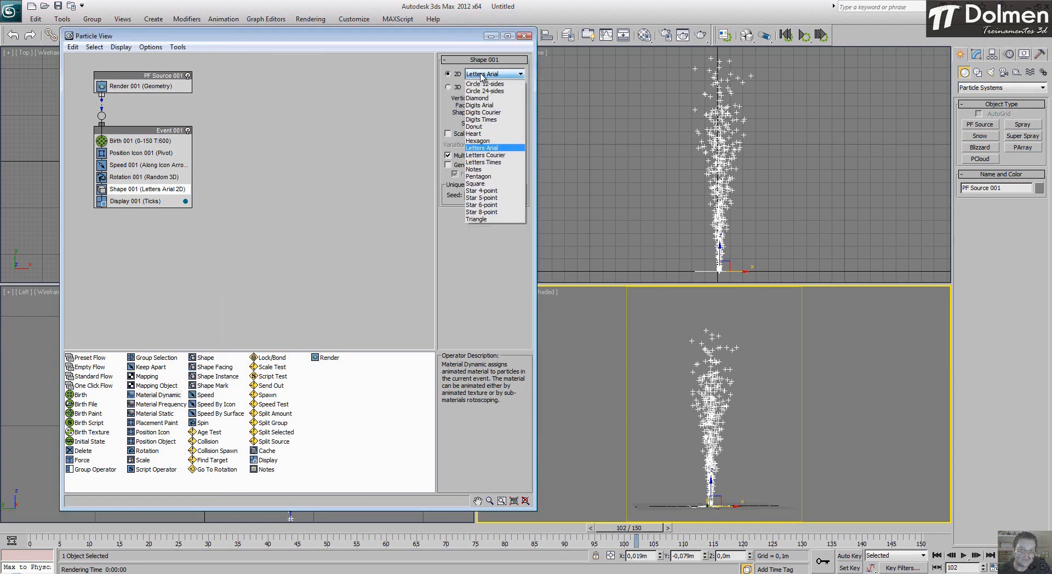
{"action": "left_click", "coordinate": [474, 169]}
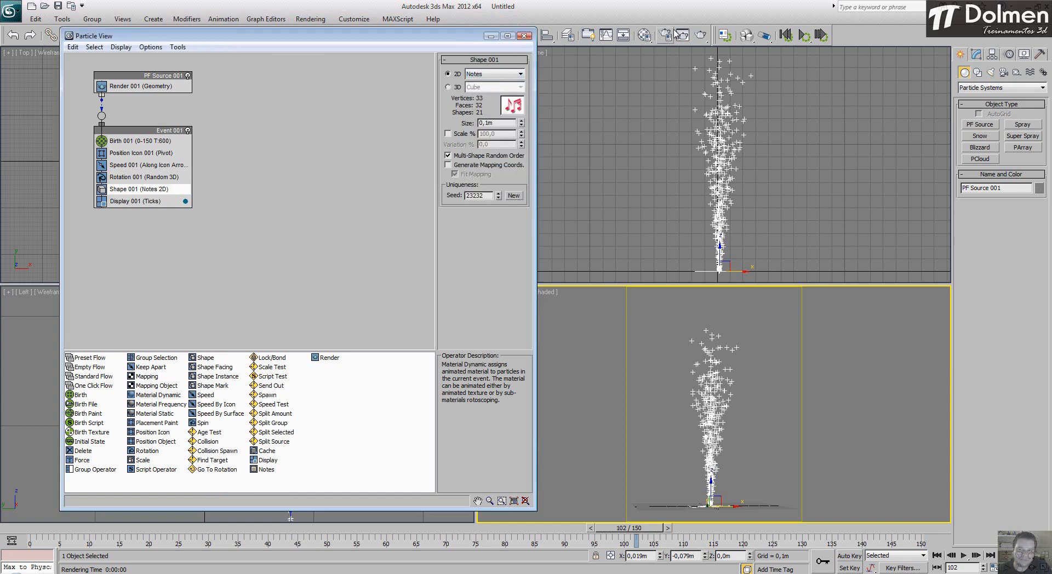
{"action": "left_click", "coordinate": [701, 35]}
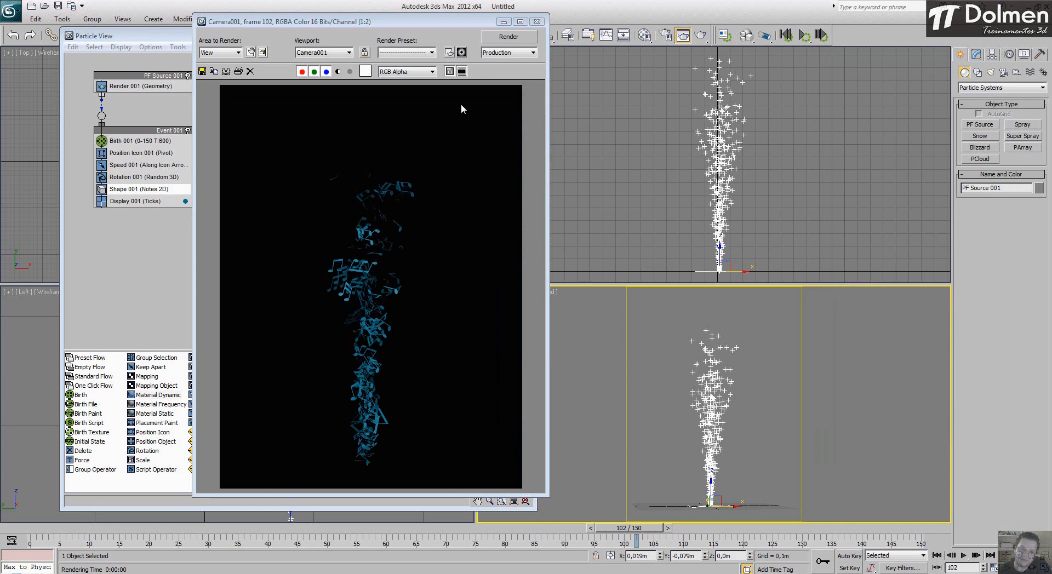
{"action": "left_click", "coordinate": [537, 21]}
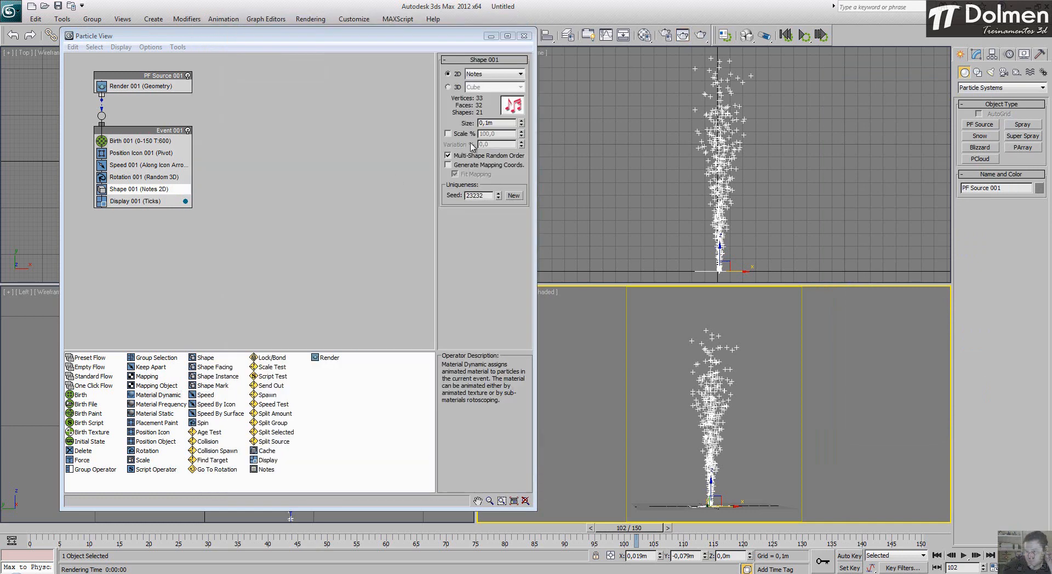
Step: Change Shape 001 from 2D to the 3D Torus shape and render the Camera001 view at frame 102
{"action": "left_click", "coordinate": [458, 87]}
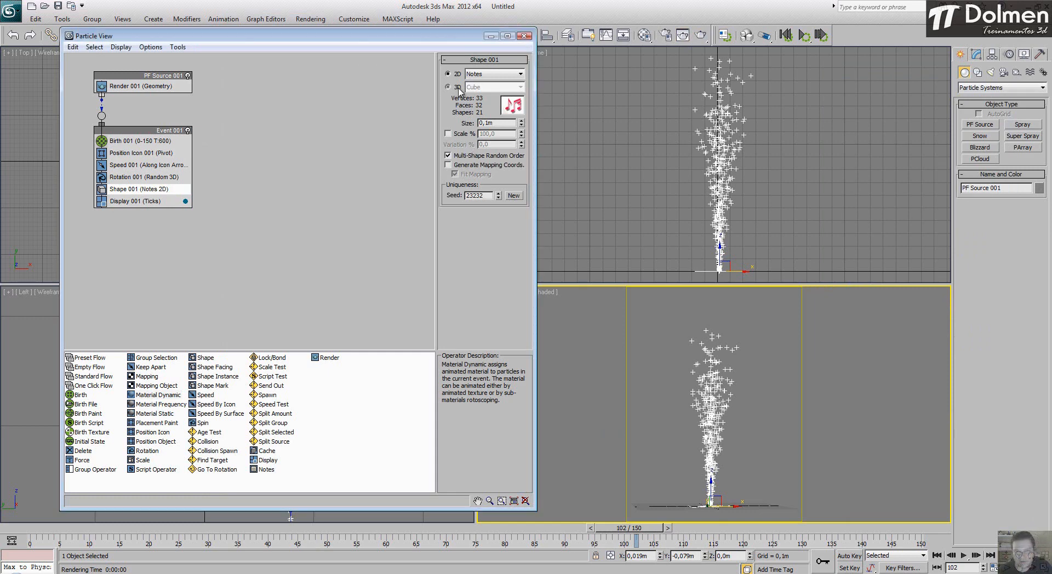
{"action": "left_click", "coordinate": [500, 88]}
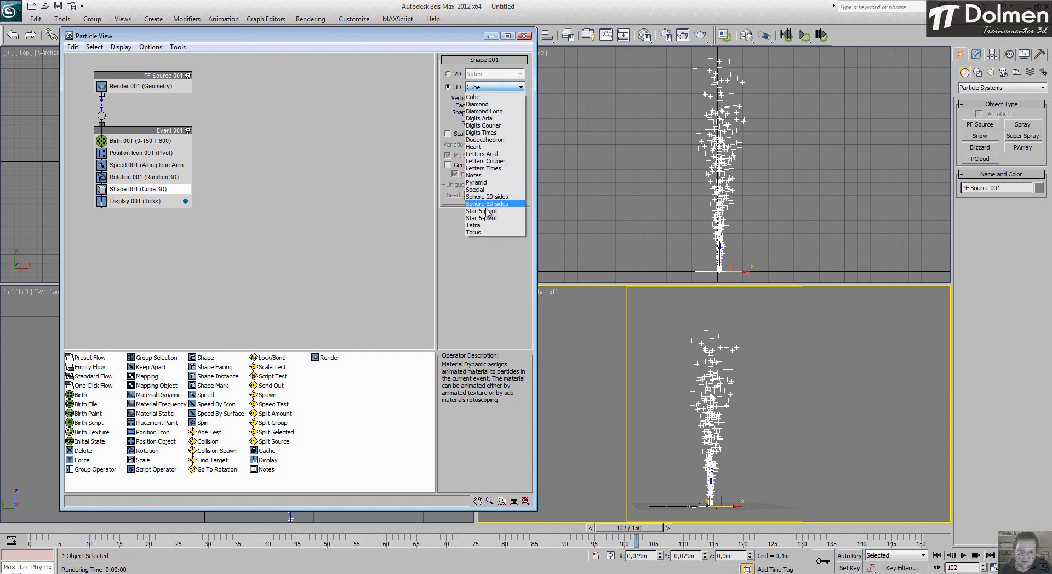
{"action": "left_click", "coordinate": [500, 233]}
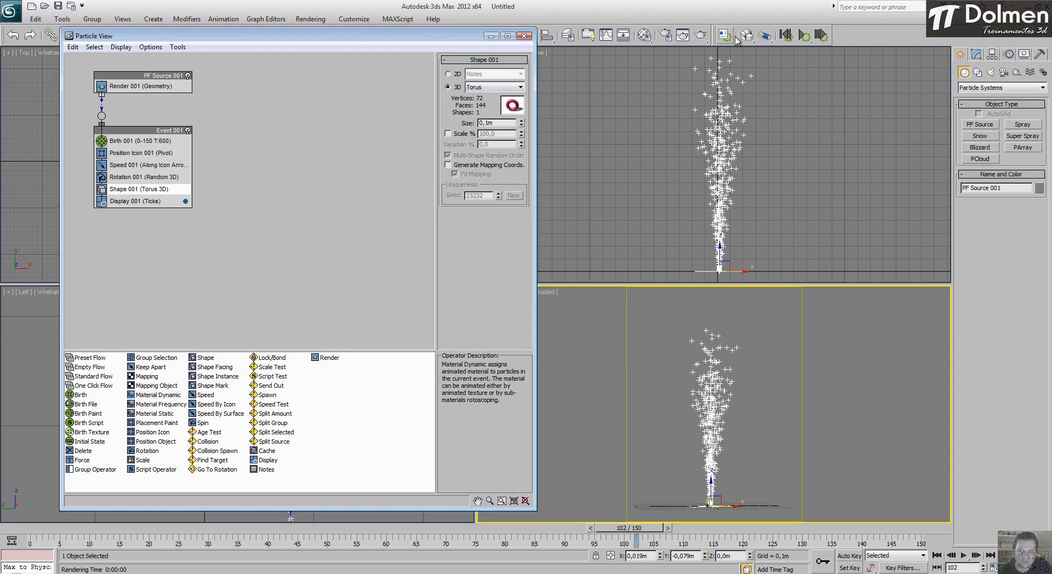
{"action": "left_click", "coordinate": [701, 35]}
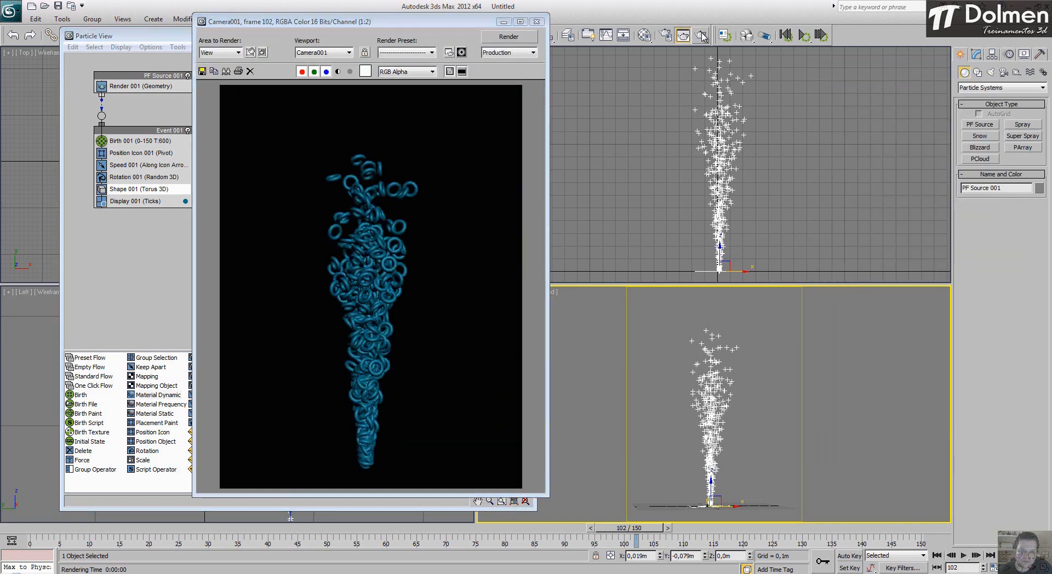
{"action": "left_click", "coordinate": [536, 22]}
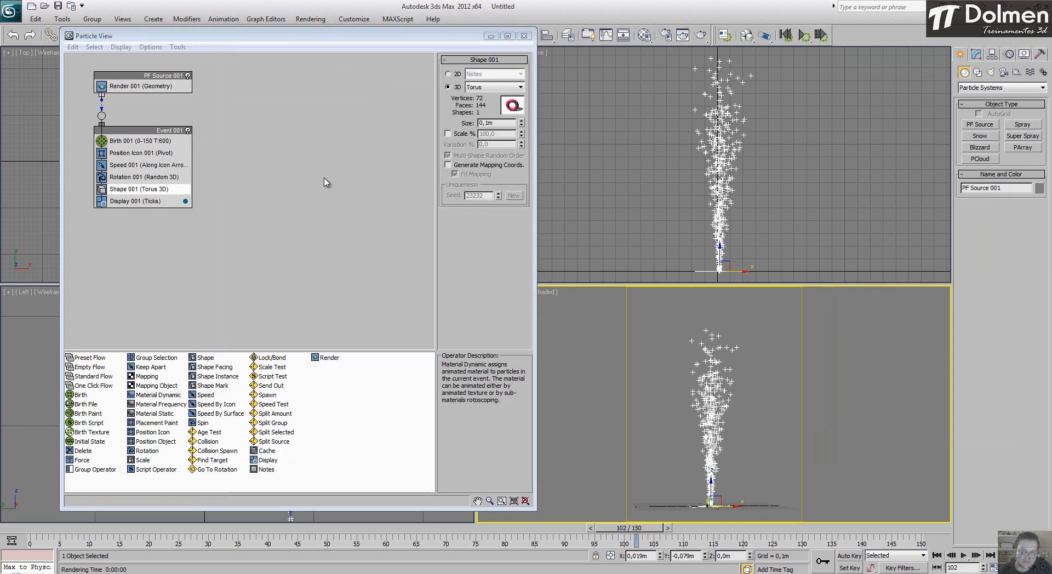
Step: Switch Shape 001 to the 3D Sphere 80-sides shape and render the Camera001 view at frame 102
{"action": "left_click", "coordinate": [520, 88]}
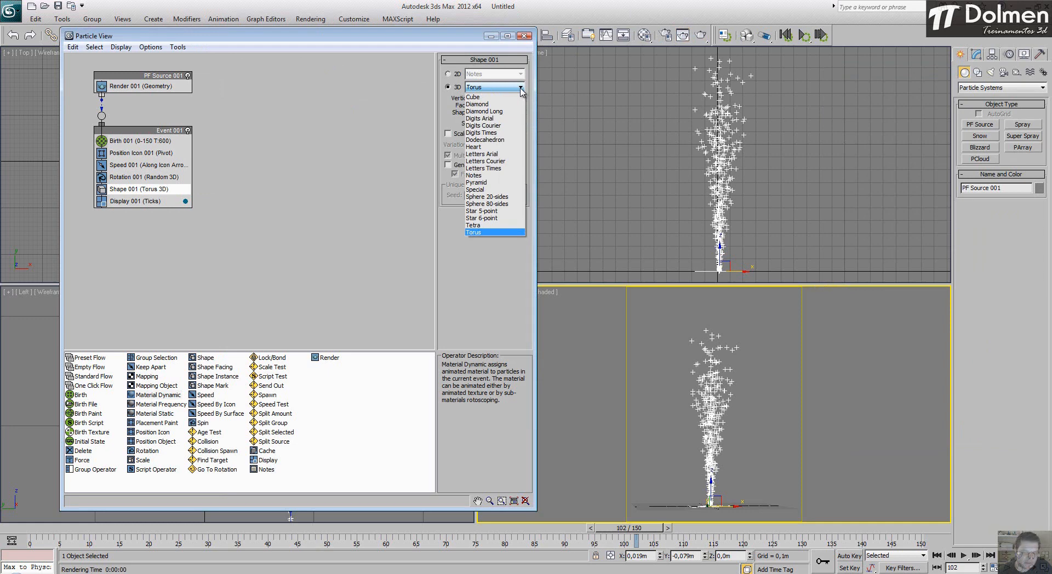
{"action": "left_click", "coordinate": [502, 205]}
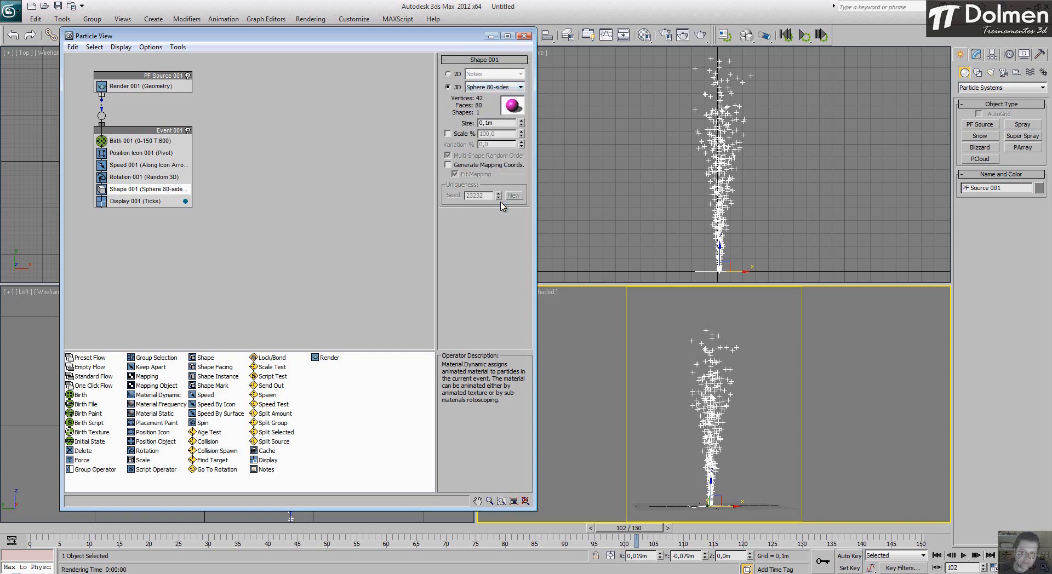
{"action": "left_click", "coordinate": [702, 35]}
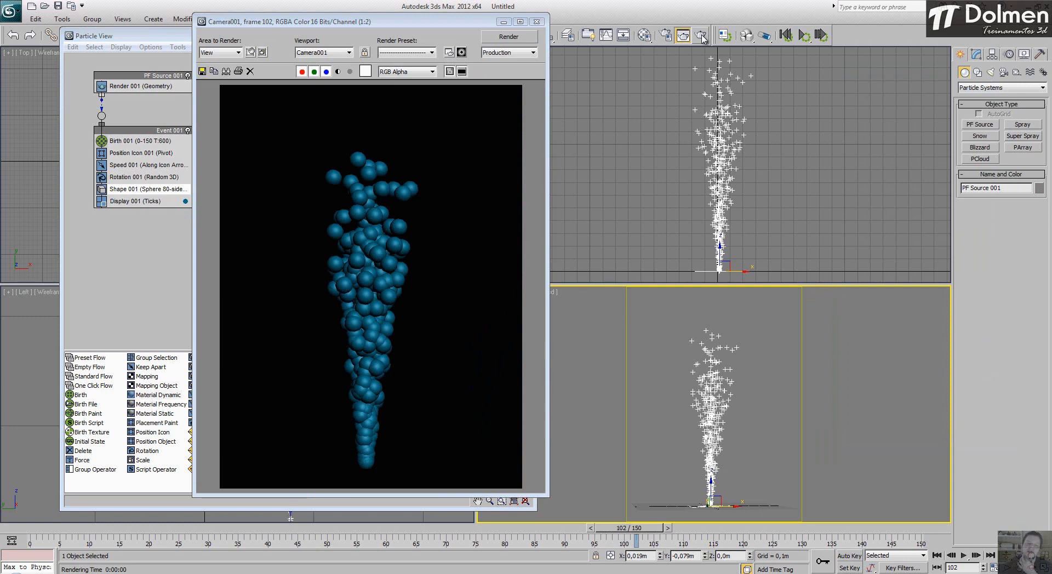
{"action": "left_click", "coordinate": [536, 21]}
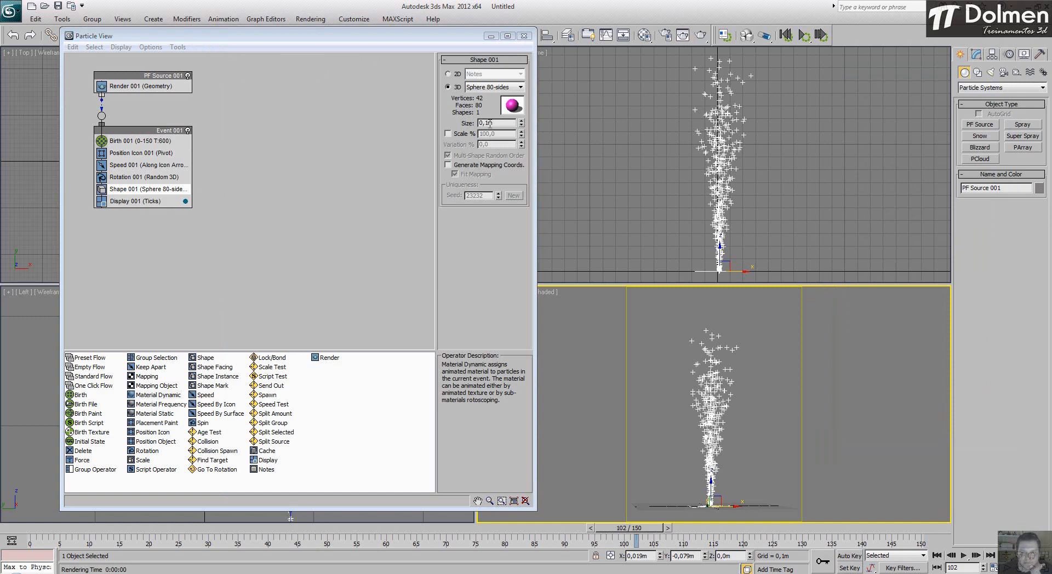
Step: Reduce the size of Shape 001's spheres to small droplets and render the Camera001 view at frame 102
{"action": "left_click_drag", "start_coordinate": [523, 129], "coordinate": [522, 170]}
{"action": "left_click", "coordinate": [702, 36]}
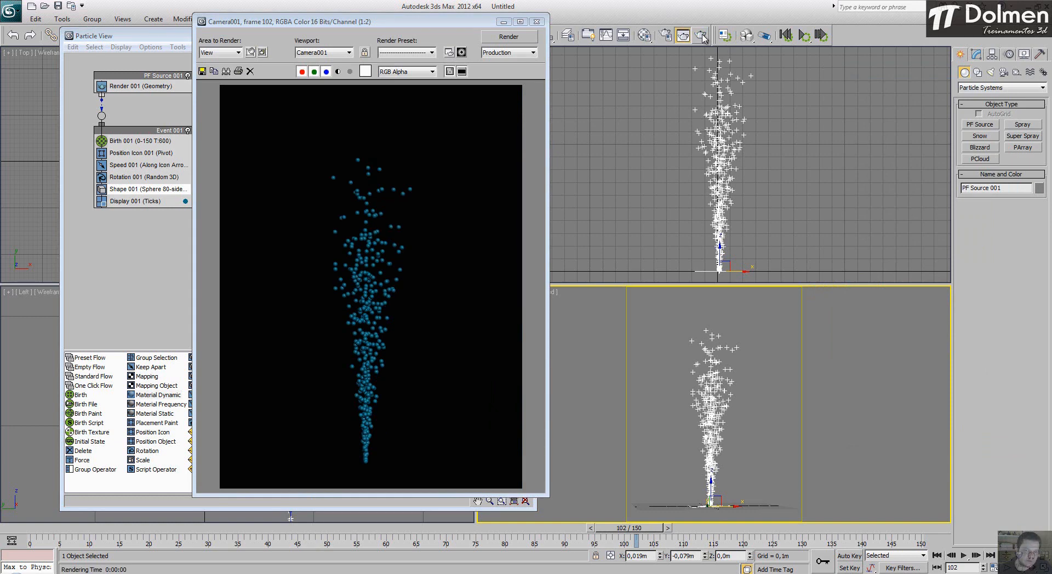
{"action": "left_click", "coordinate": [537, 22]}
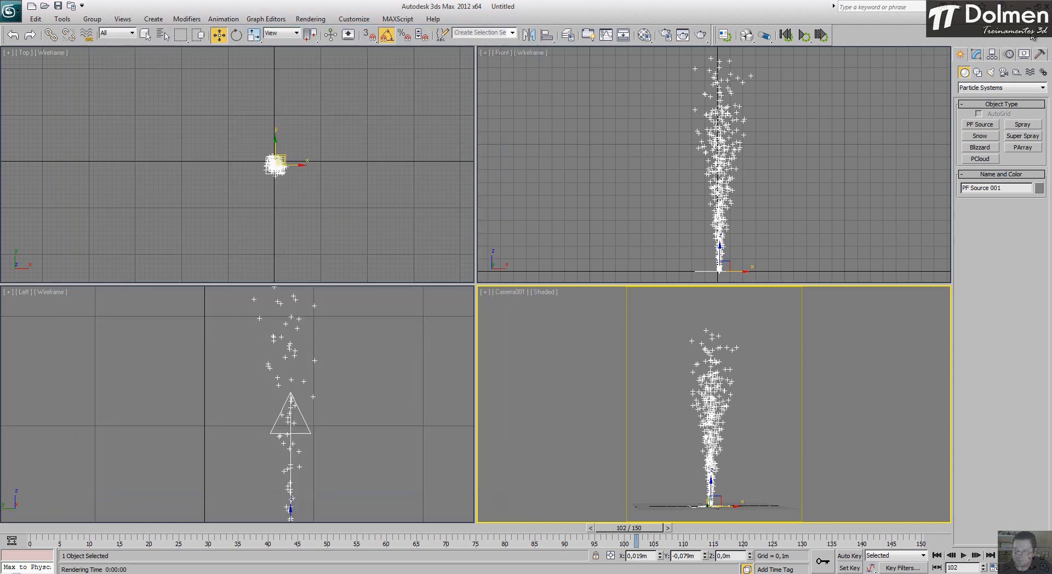
{"action": "left_click", "coordinate": [976, 55]}
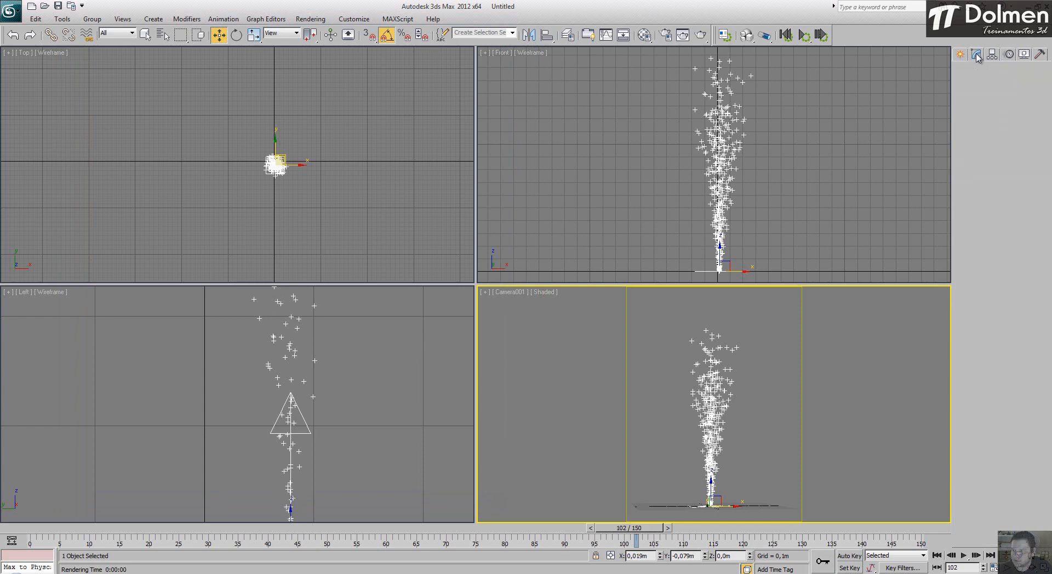
{"action": "right_click", "coordinate": [379, 136]}
{"action": "right_click", "coordinate": [379, 138]}
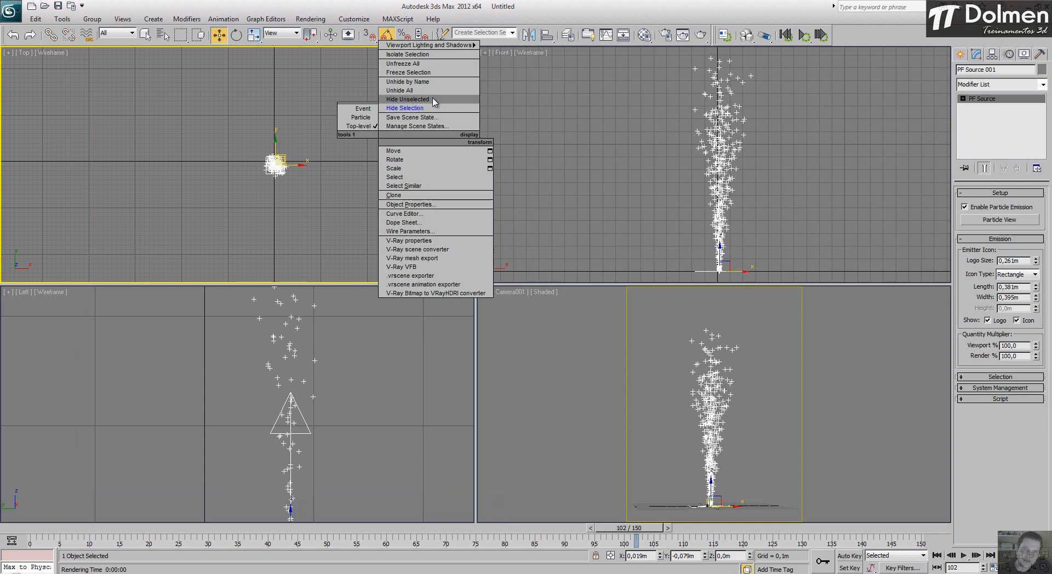
{"action": "left_click", "coordinate": [298, 185]}
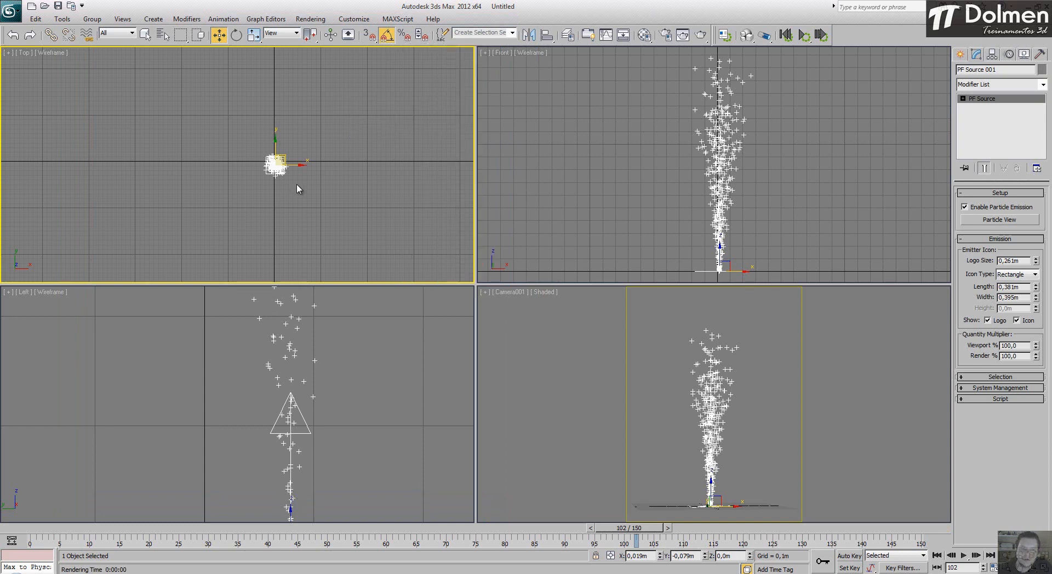
{"action": "left_click", "coordinate": [320, 178]}
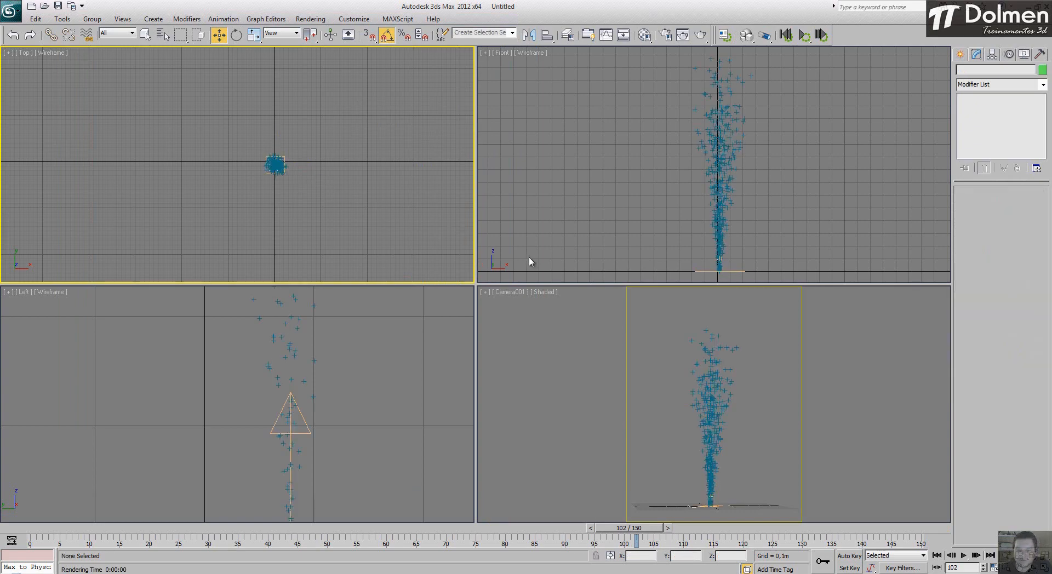
Step: Unhide all scene objects and select Camera001 in the Front view
{"action": "left_click", "coordinate": [1024, 54]}
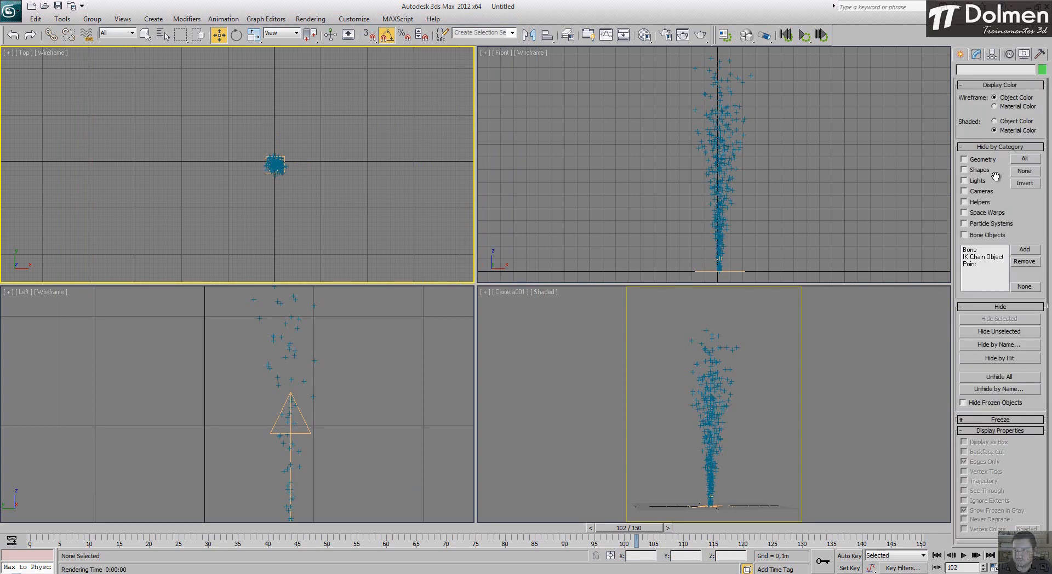
{"action": "left_click", "coordinate": [999, 377]}
{"action": "left_click", "coordinate": [593, 236]}
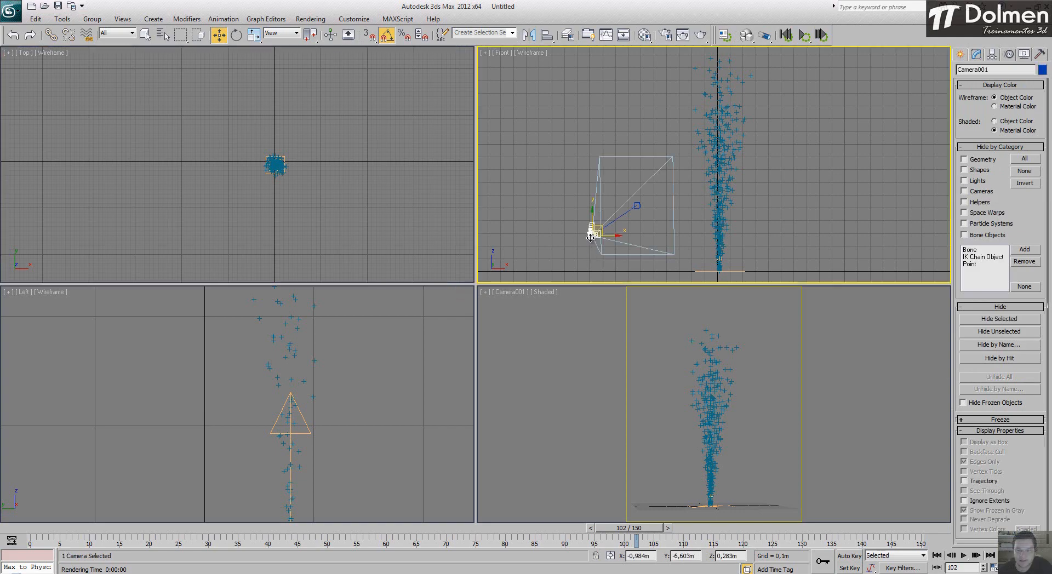
Step: Enable Camera001's multi-pass effect, set it to Motion Blur, and bring its motion blur parameters into view
{"action": "left_click", "coordinate": [975, 53]}
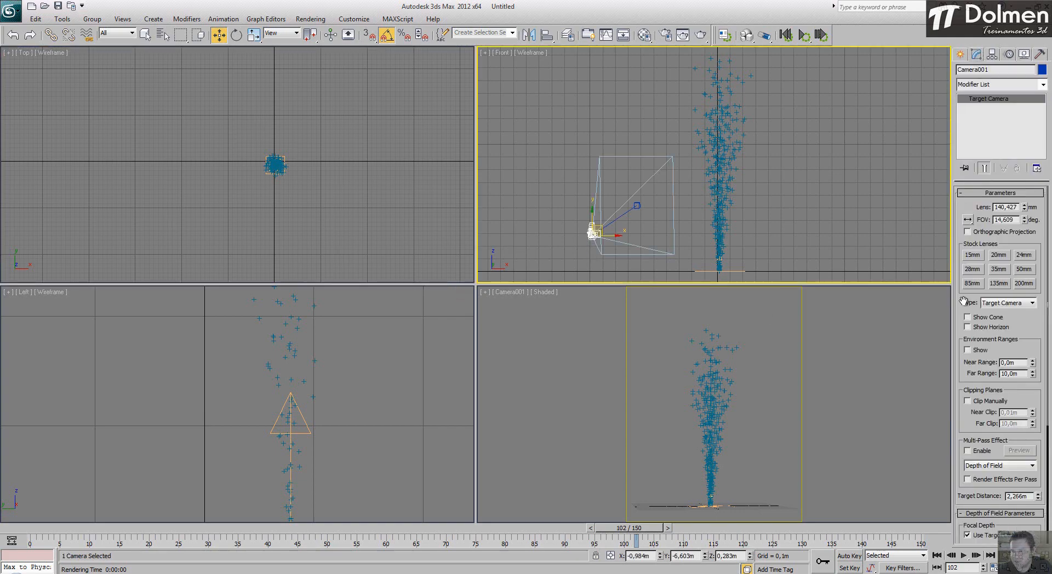
{"action": "scroll", "coordinate": [993, 100], "scroll_direction": "down", "scroll_amount": 5}
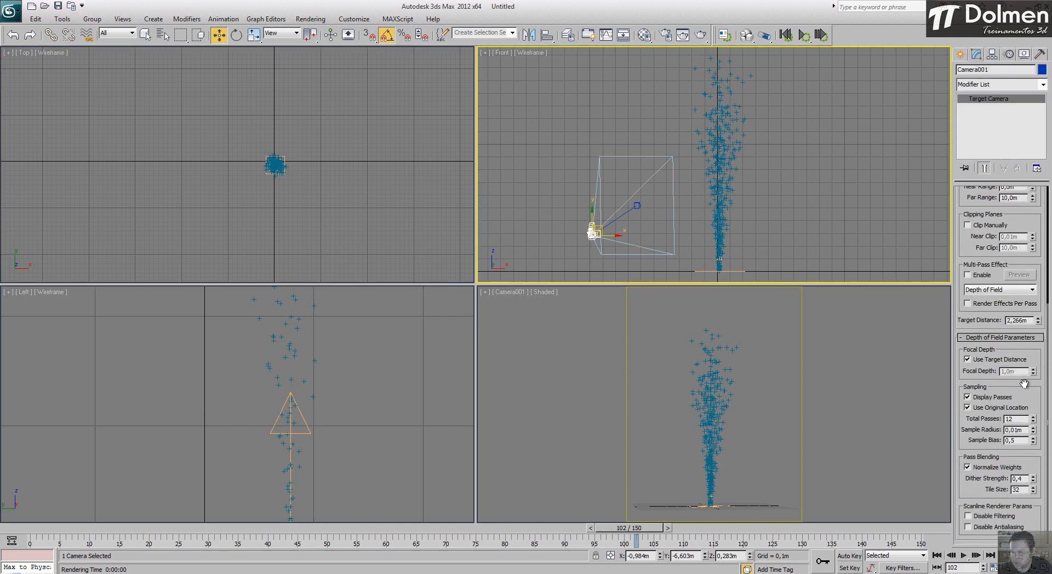
{"action": "left_click", "coordinate": [979, 276]}
{"action": "left_click", "coordinate": [996, 294]}
{"action": "left_click", "coordinate": [994, 300]}
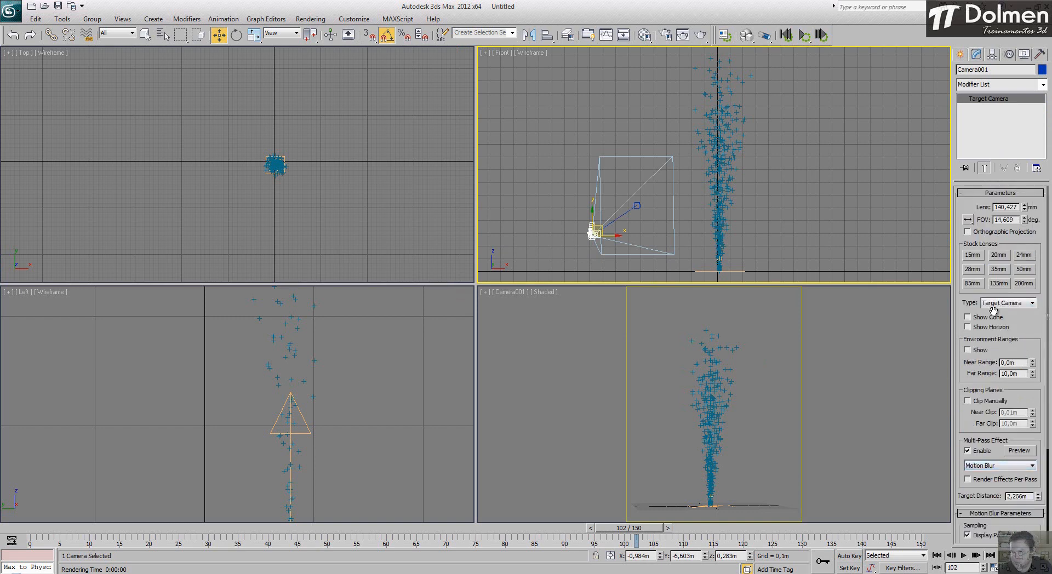
{"action": "left_click_drag", "start_coordinate": [976, 433], "coordinate": [967, 341]}
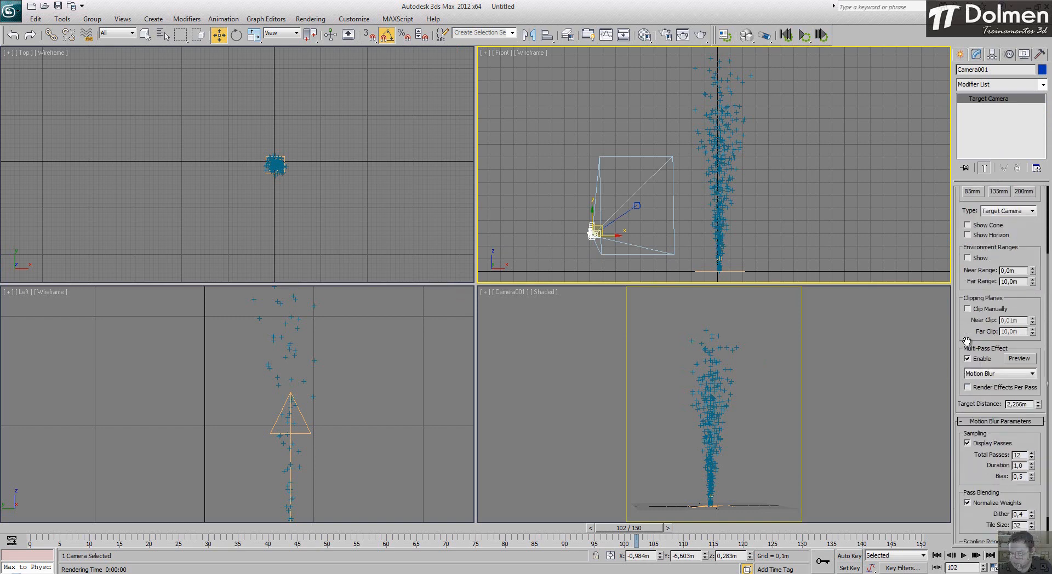
Step: Render the Camera001 view at frame 102 with motion blur and preview the multi-pass effect
{"action": "right_click", "coordinate": [618, 467]}
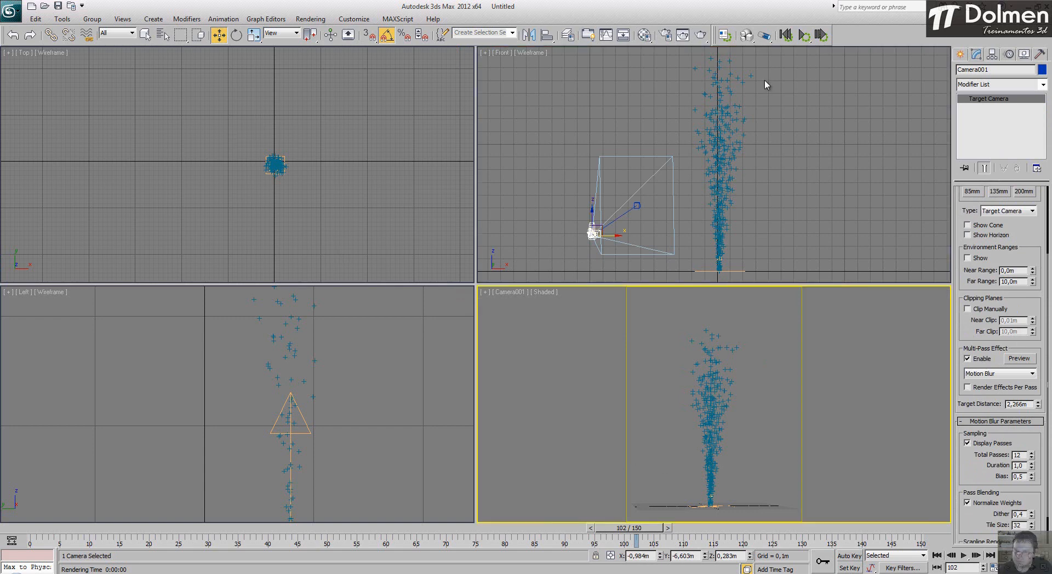
{"action": "left_click", "coordinate": [700, 35]}
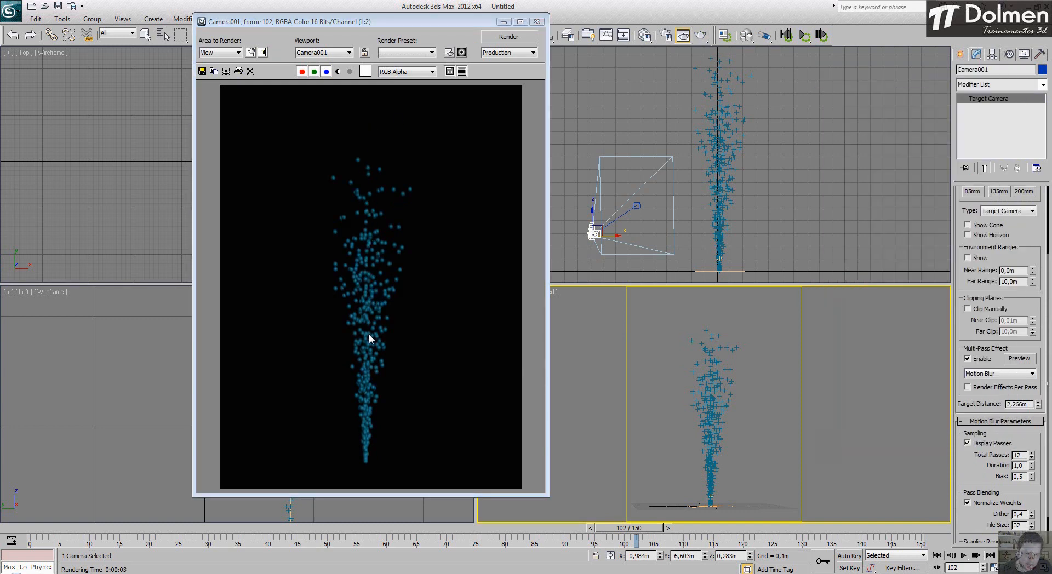
{"action": "left_click", "coordinate": [537, 22]}
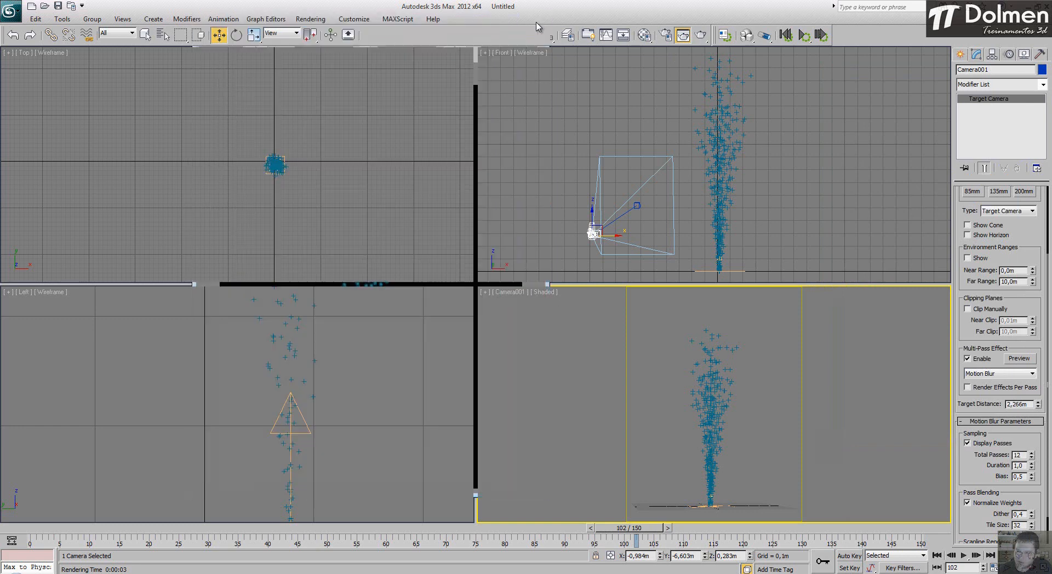
{"action": "left_click", "coordinate": [1019, 358]}
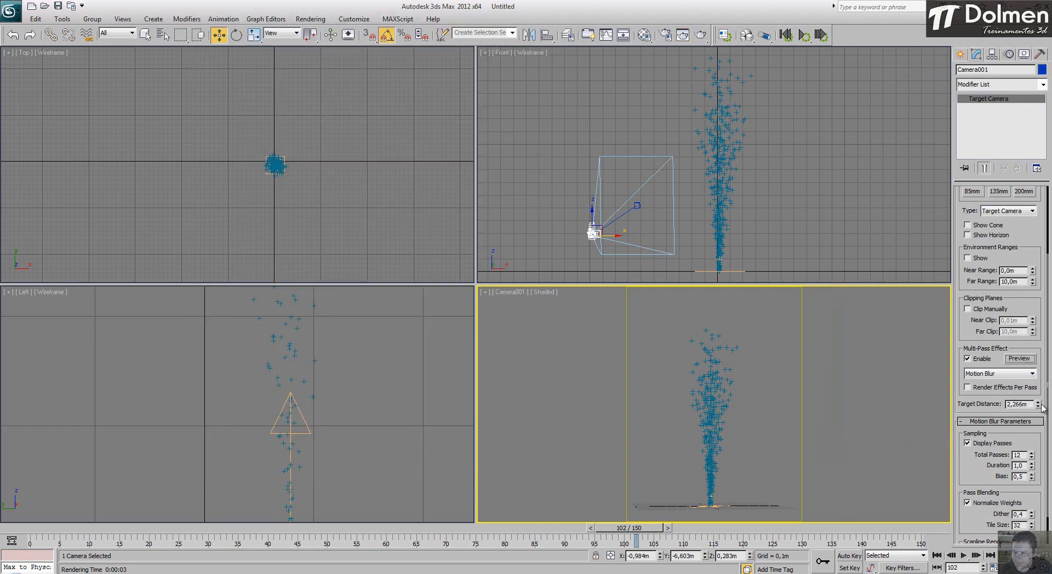
Step: Set Camera001's target distance to 6,571m and render the camera view at frame 102 with motion blur
{"action": "left_click_drag", "start_coordinate": [1037, 405], "coordinate": [1018, 298]}
{"action": "right_click", "coordinate": [607, 422]}
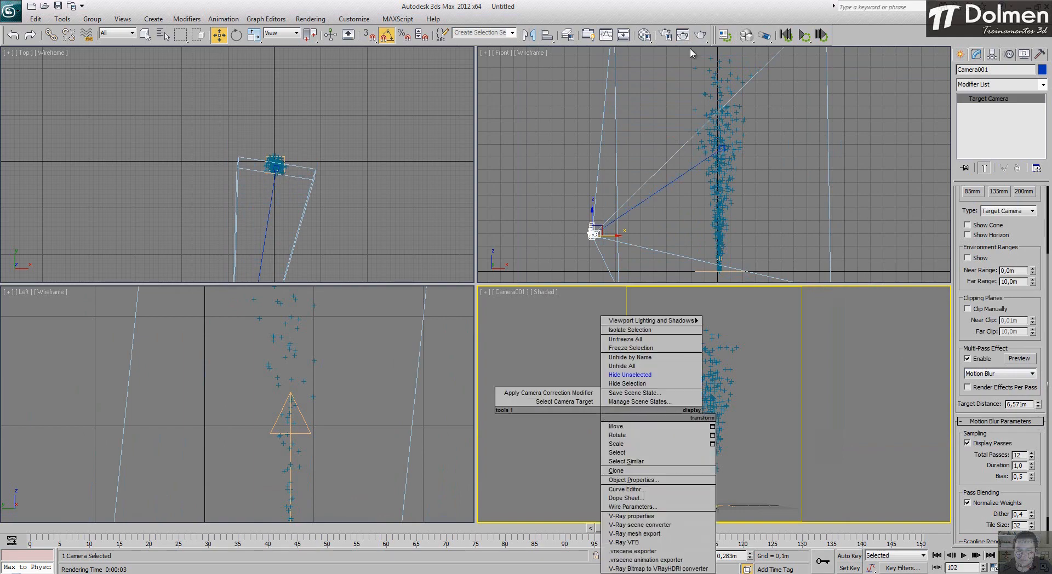
{"action": "left_click", "coordinate": [683, 35]}
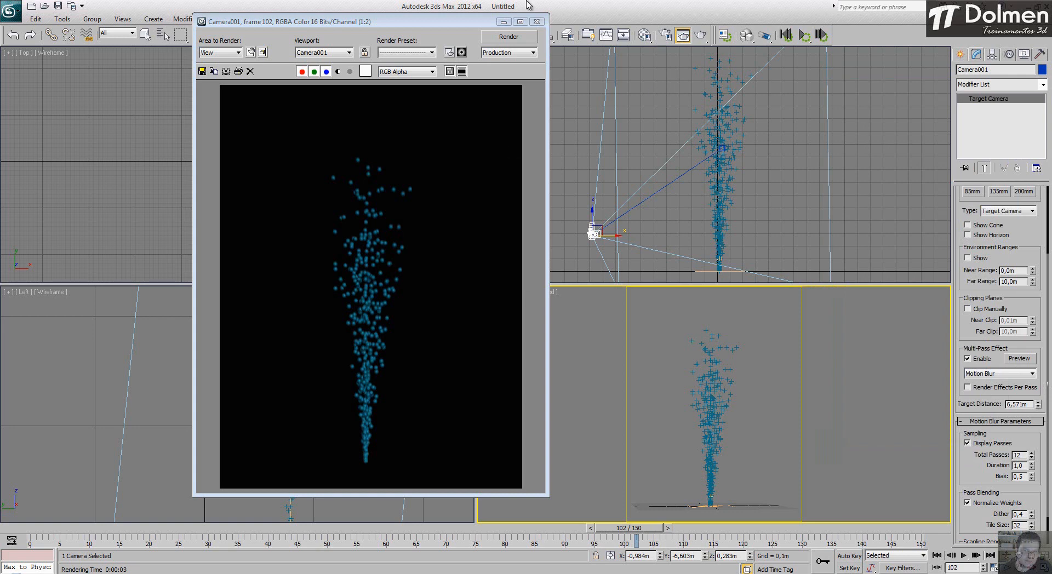
{"action": "left_click", "coordinate": [537, 22]}
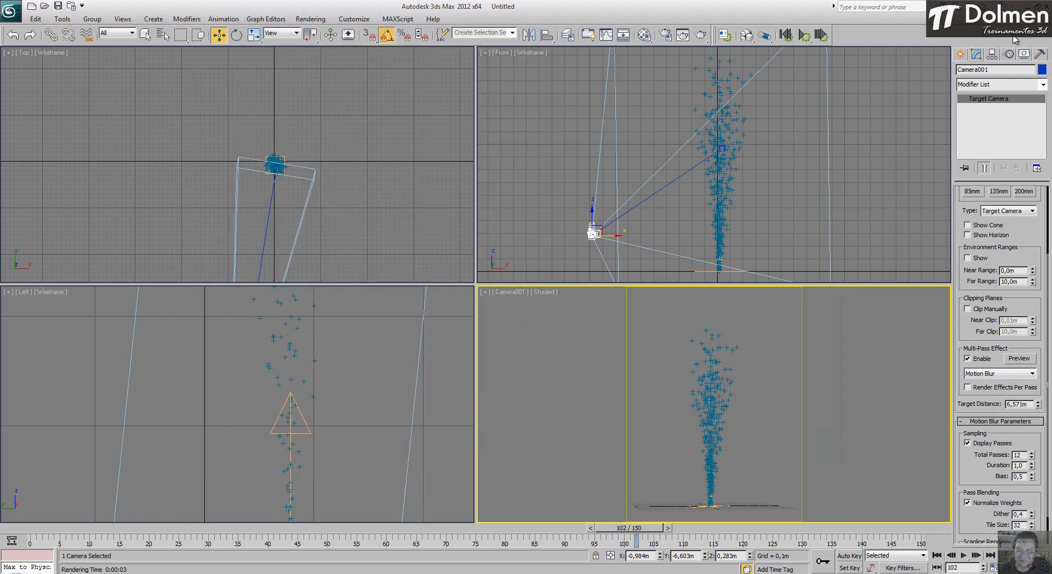
Step: Disable Camera001's multi-pass effect and hide the camera
{"action": "left_click", "coordinate": [959, 55]}
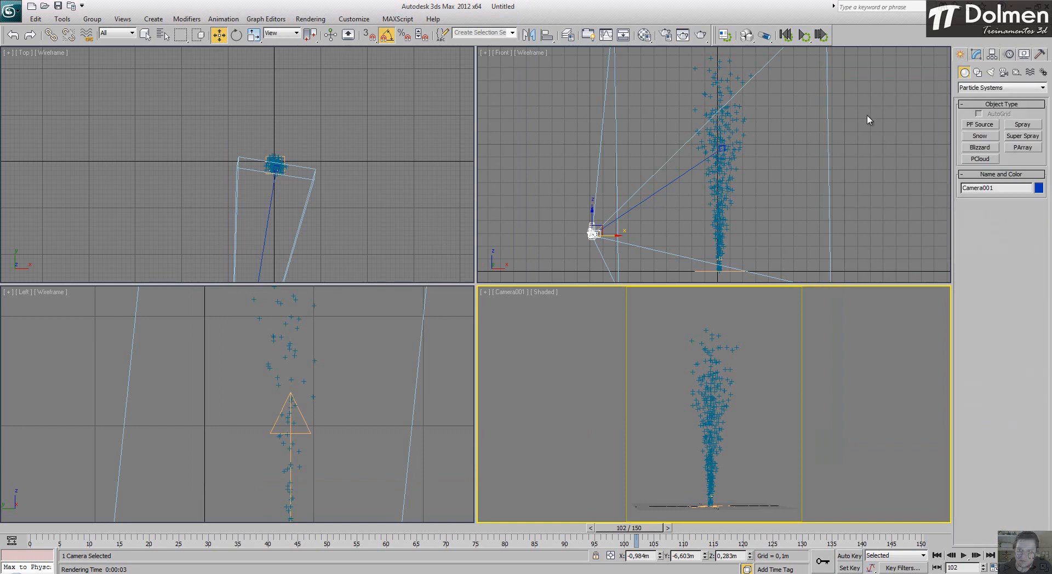
{"action": "left_click", "coordinate": [977, 56]}
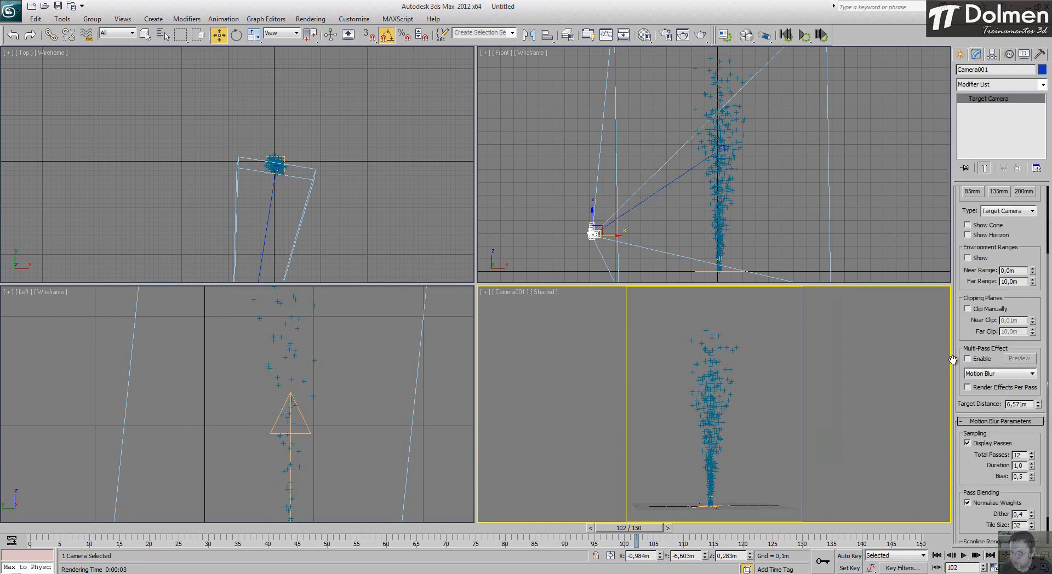
{"action": "right_click", "coordinate": [229, 199]}
{"action": "right_click", "coordinate": [609, 225]}
{"action": "right_click", "coordinate": [605, 217]}
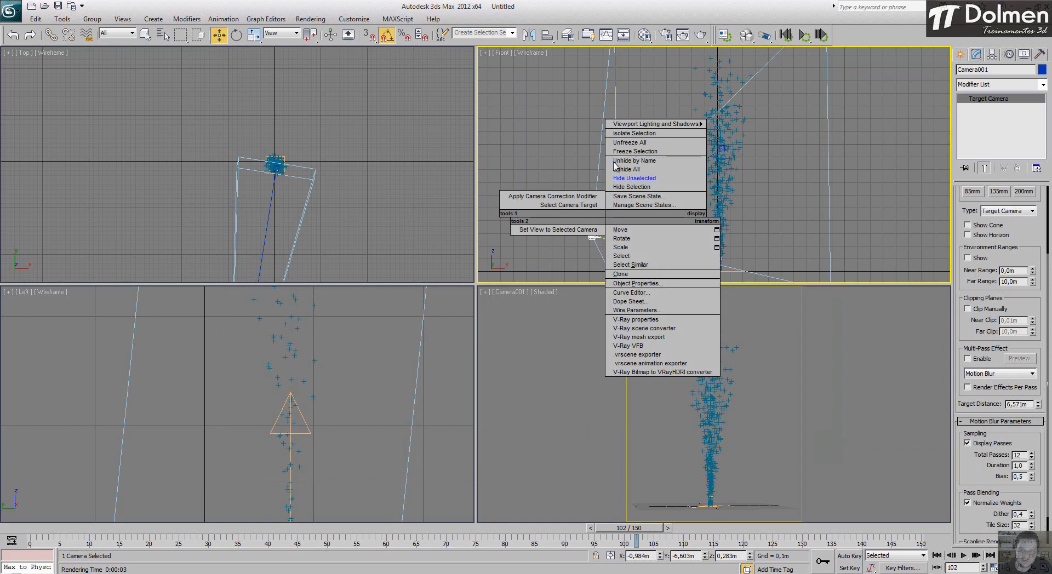
{"action": "left_click", "coordinate": [634, 187]}
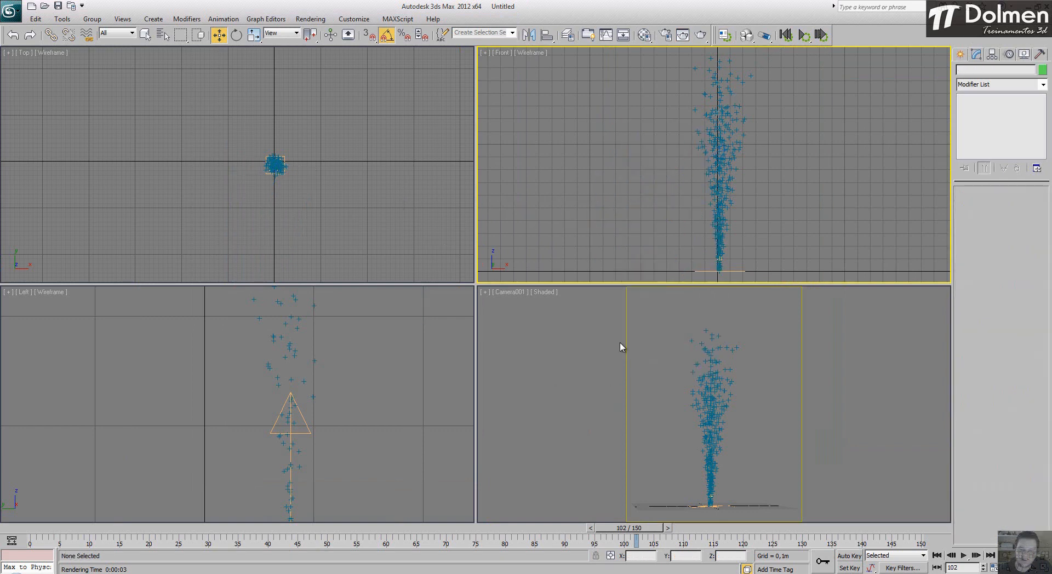
{"action": "right_click", "coordinate": [574, 359]}
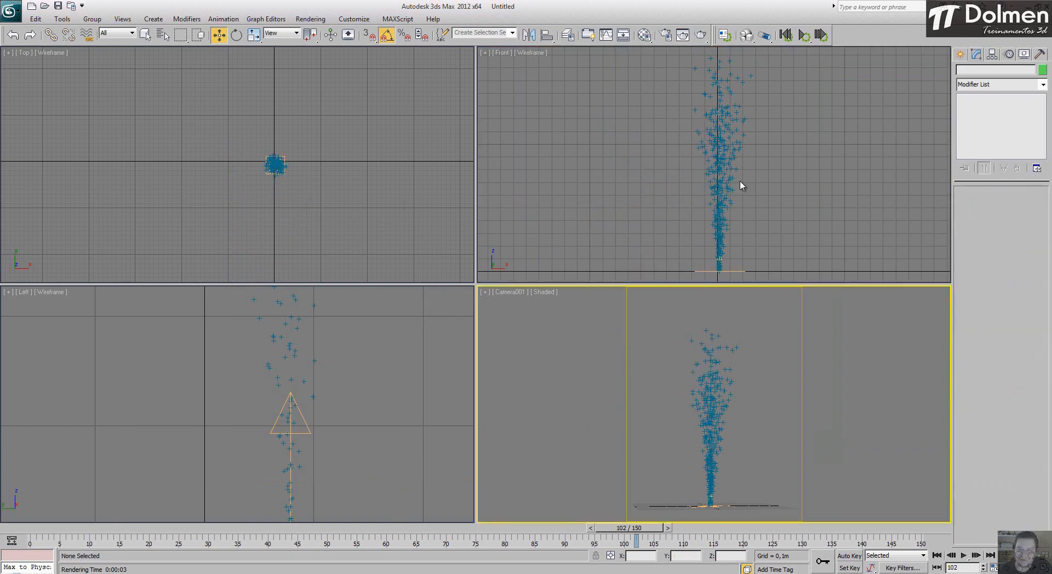
Step: Open Particle View for PF Source 001 and increase Shape 001's sphere size to 0,025m
{"action": "left_click_drag", "start_coordinate": [751, 184], "coordinate": [710, 228]}
{"action": "left_click", "coordinate": [998, 220]}
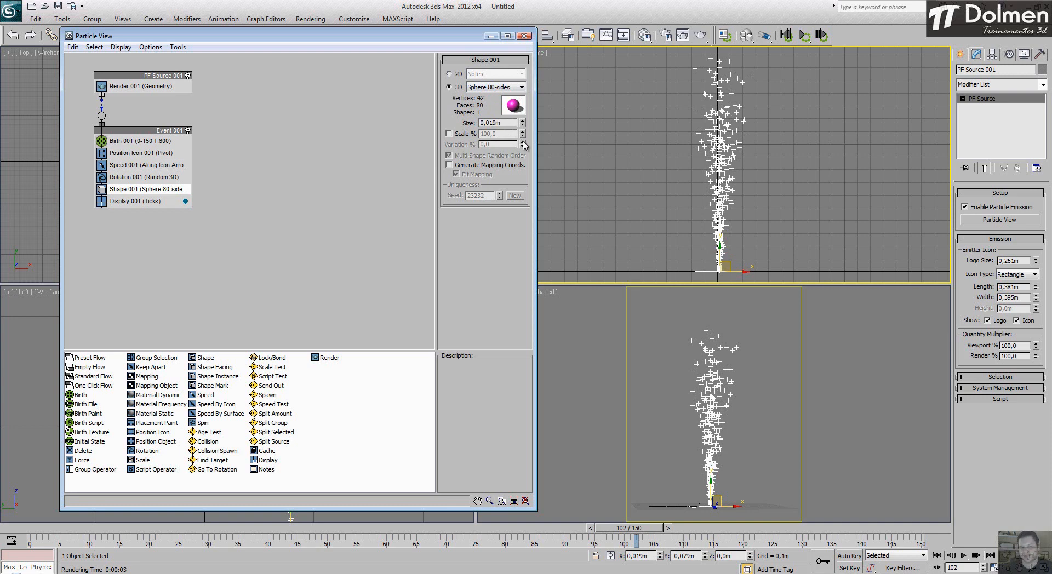
{"action": "left_click_drag", "start_coordinate": [523, 122], "coordinate": [528, 110]}
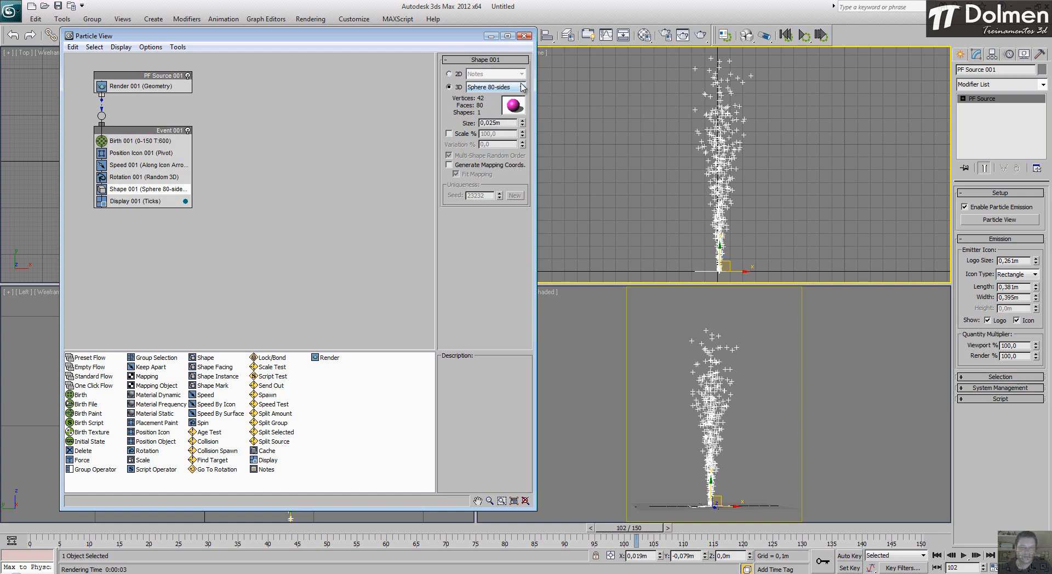
Step: Try the Dots, Circles and Lines particle display types on the Display 001 operator
{"action": "left_click", "coordinate": [125, 202]}
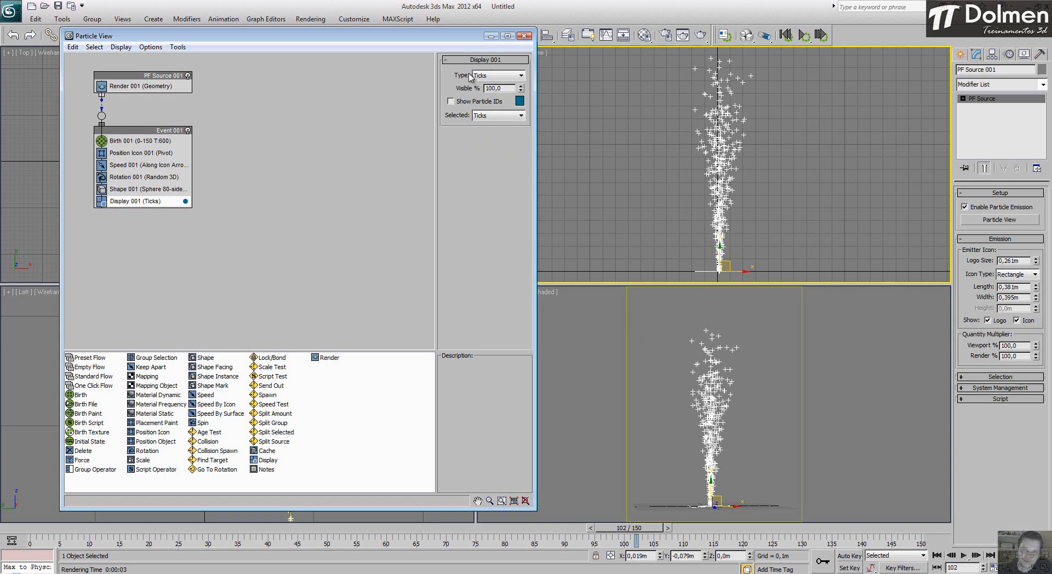
{"action": "left_click", "coordinate": [115, 190]}
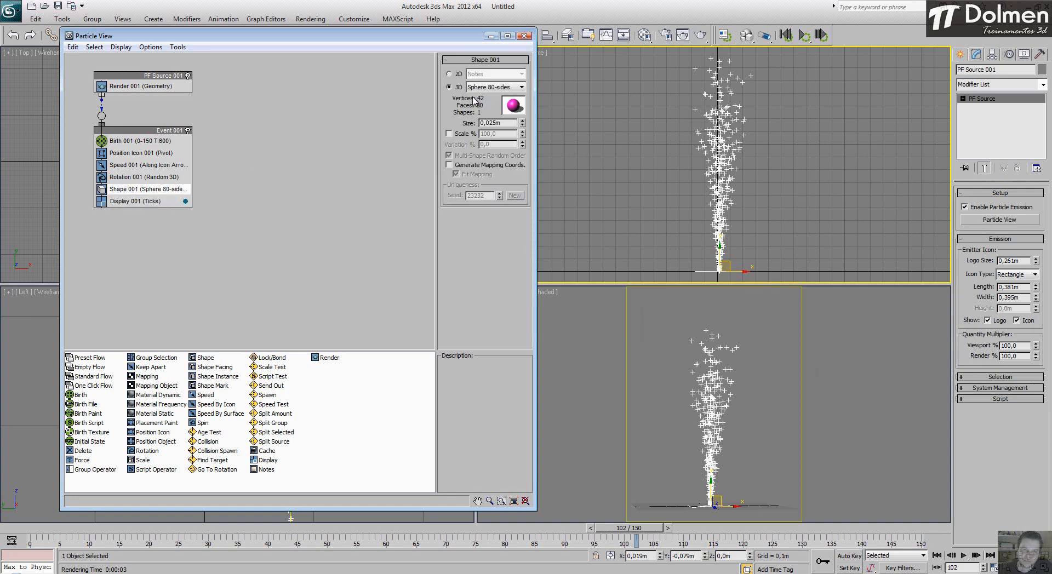
{"action": "left_click", "coordinate": [127, 201]}
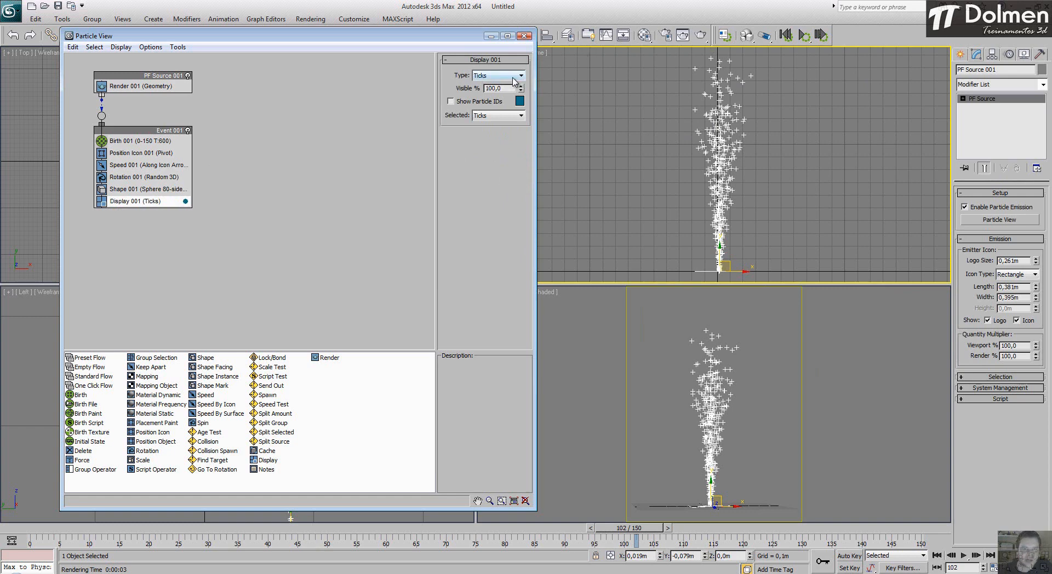
{"action": "left_click", "coordinate": [515, 76]}
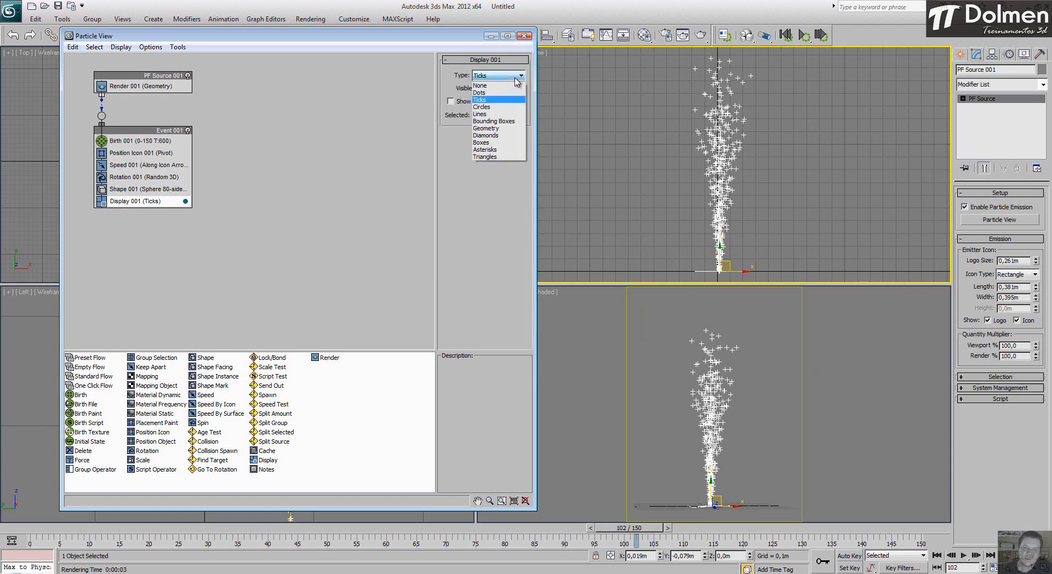
{"action": "left_click", "coordinate": [496, 92]}
{"action": "left_click", "coordinate": [504, 76]}
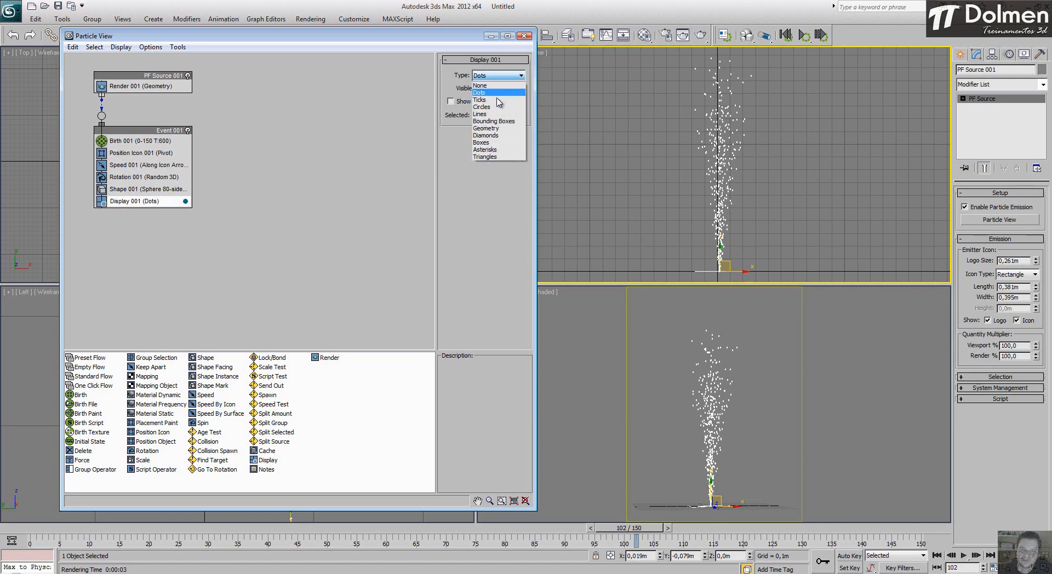
{"action": "left_click", "coordinate": [490, 108]}
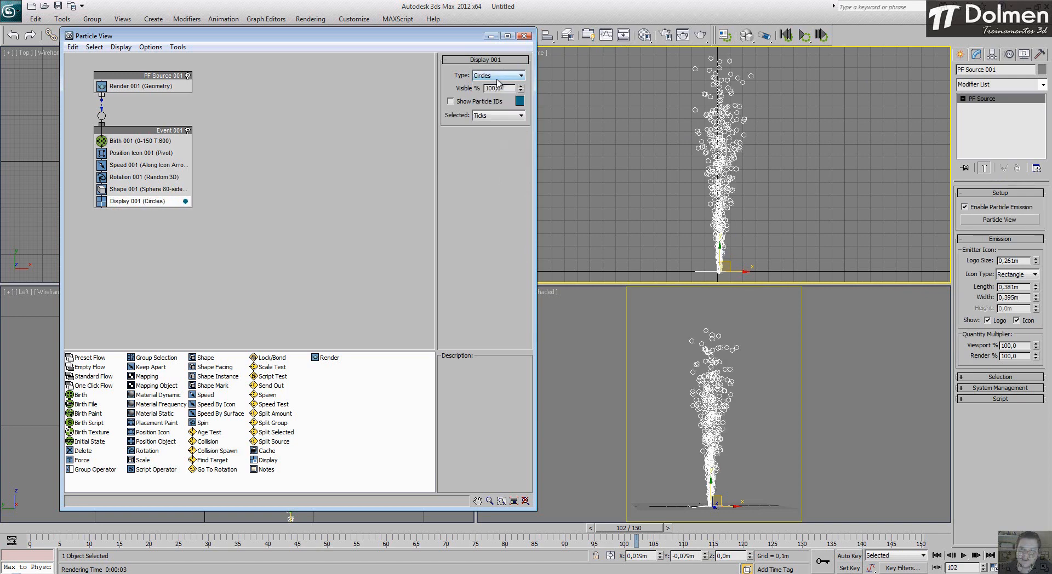
{"action": "left_click", "coordinate": [499, 76]}
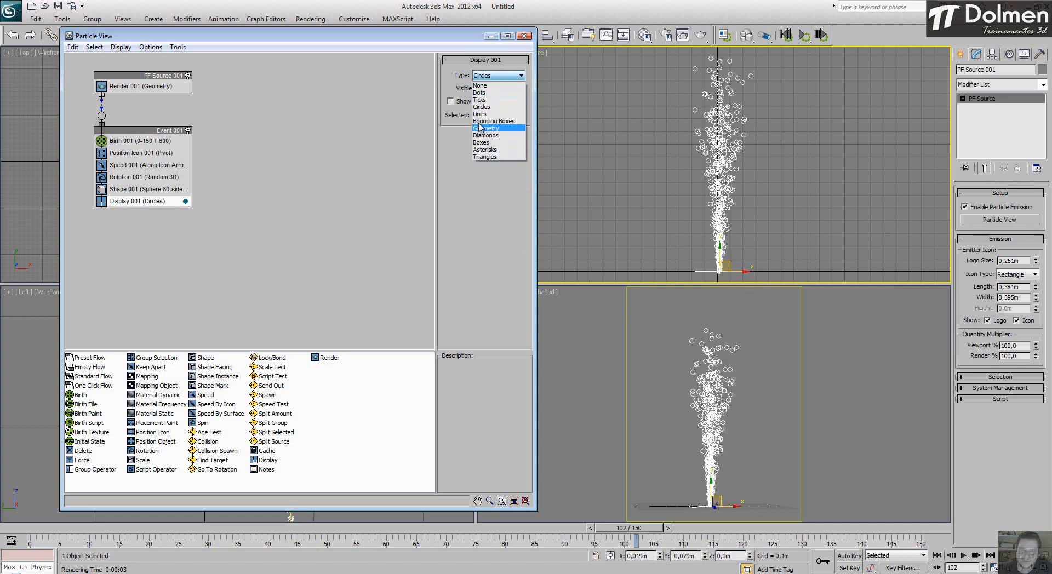
{"action": "left_click", "coordinate": [482, 114]}
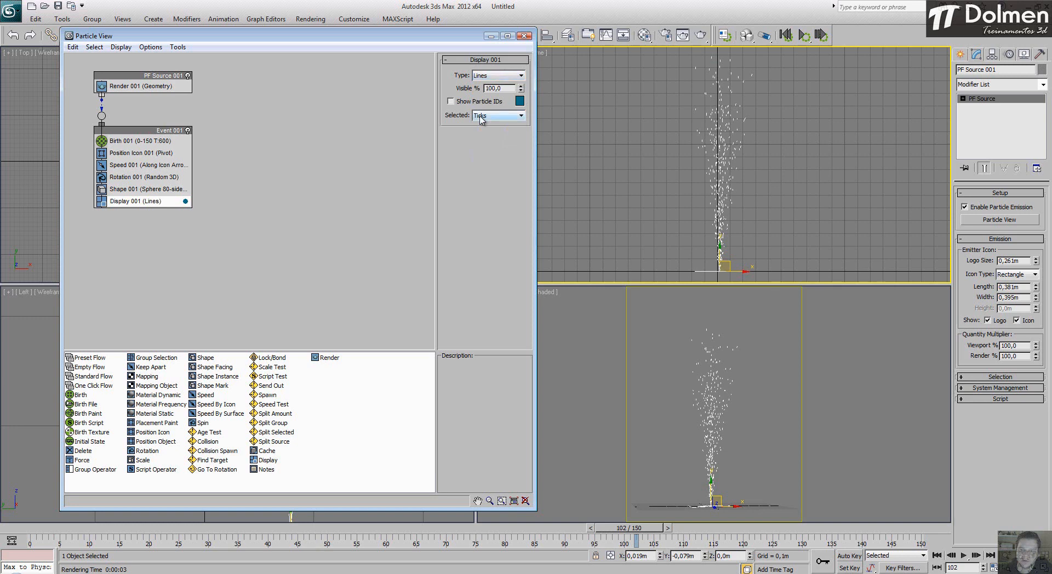
Step: Set Display 001's type to Geometry and render the Front view at frame 102
{"action": "left_click", "coordinate": [497, 76]}
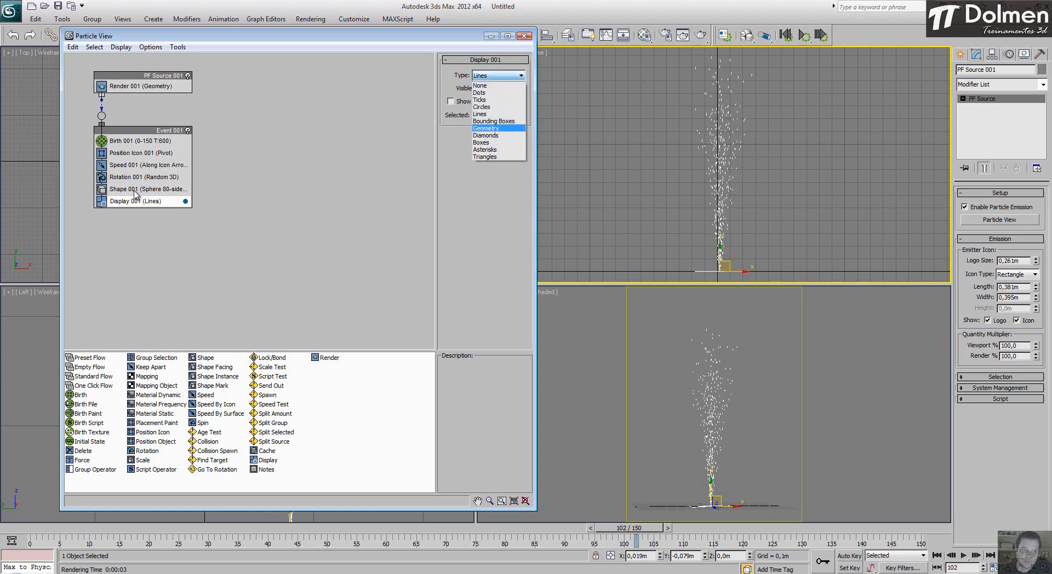
{"action": "left_click", "coordinate": [495, 130]}
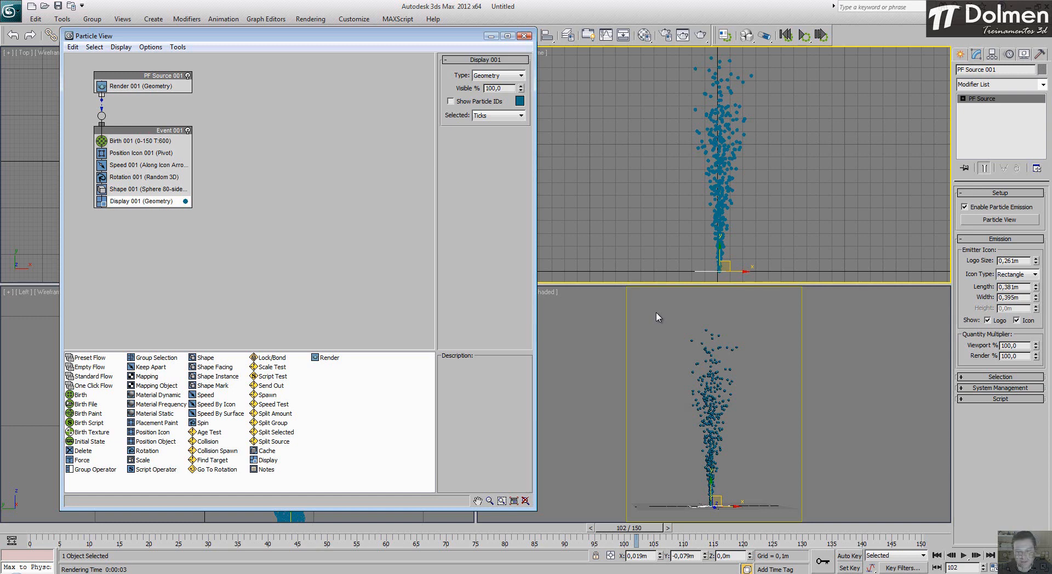
{"action": "left_click", "coordinate": [683, 35]}
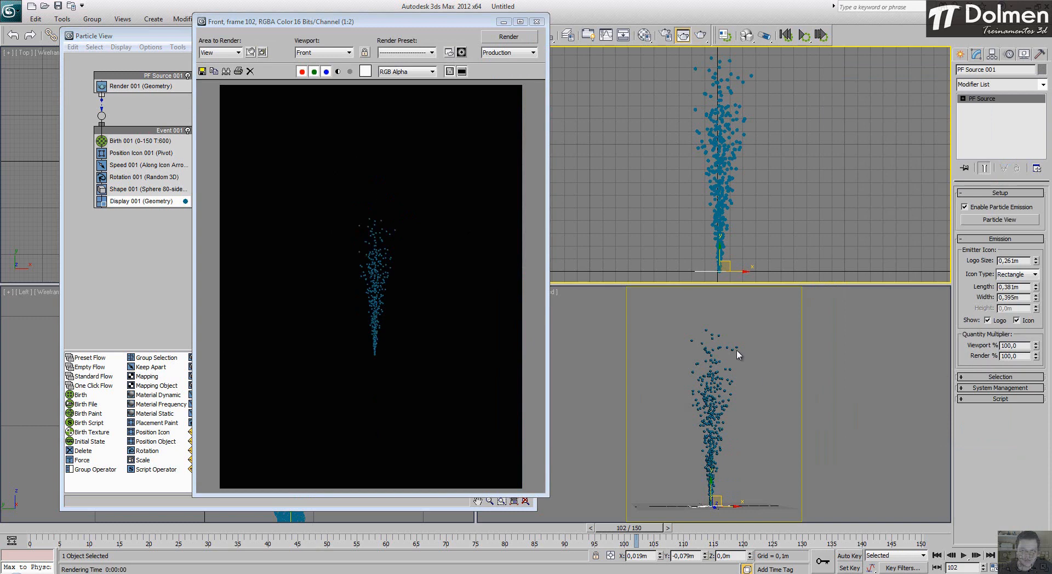
{"action": "left_click", "coordinate": [536, 21]}
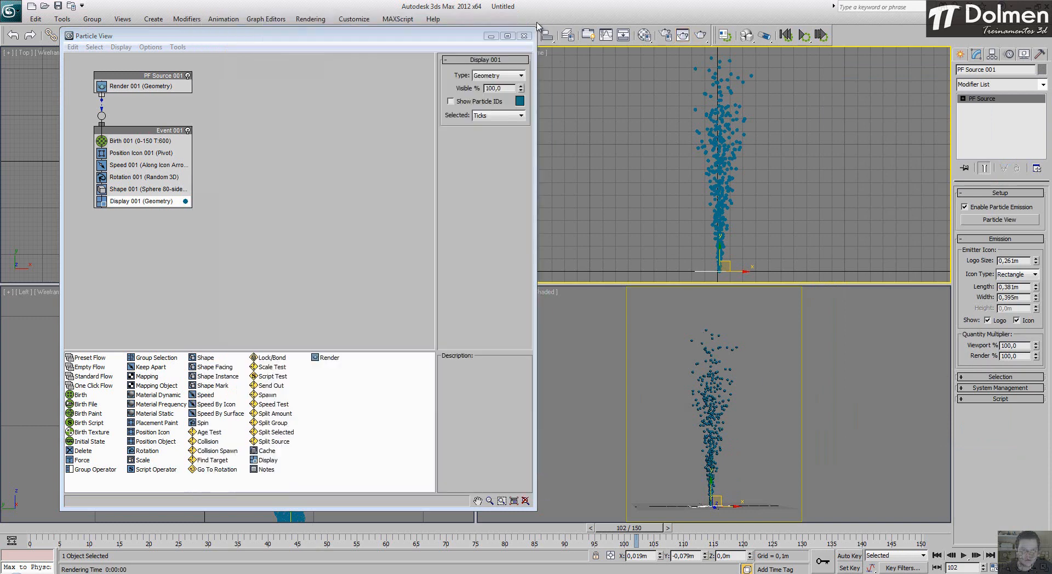
{"action": "left_click", "coordinate": [330, 215]}
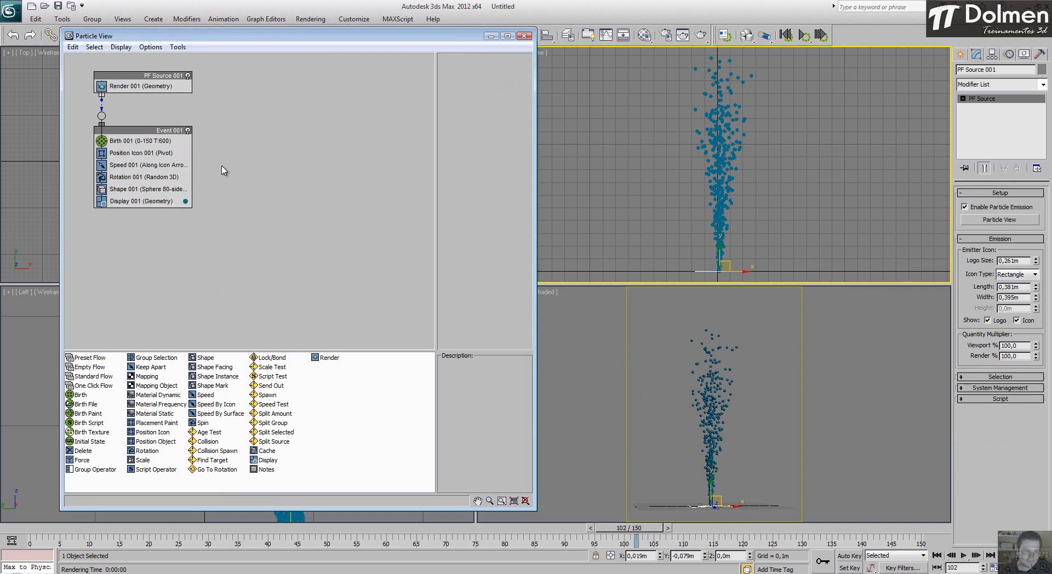
Step: Set the Birth 001 particle amount to 800
{"action": "left_click", "coordinate": [143, 140]}
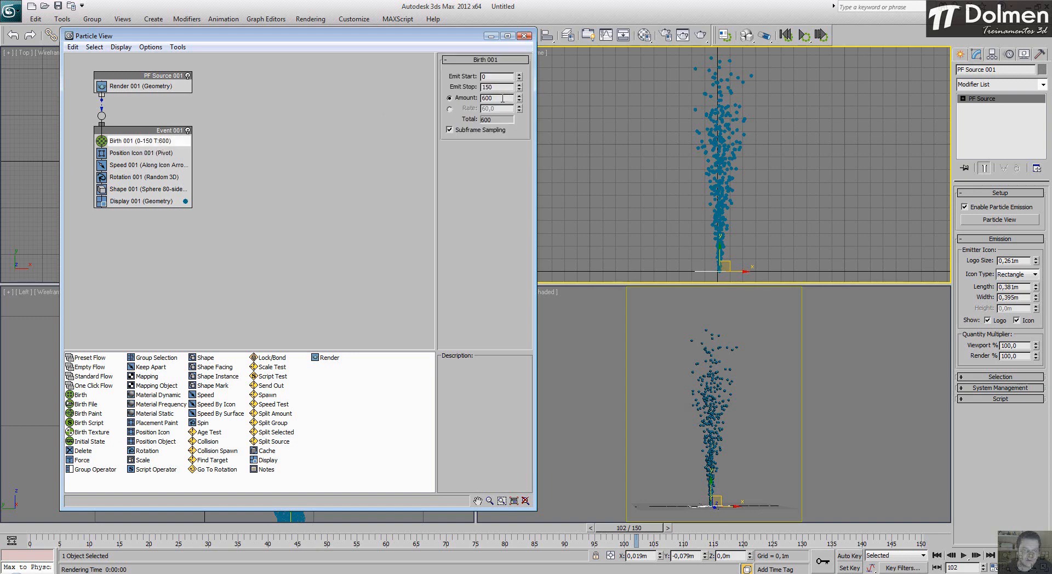
{"action": "double_click", "coordinate": [502, 98]}
{"action": "type", "text": "80"}
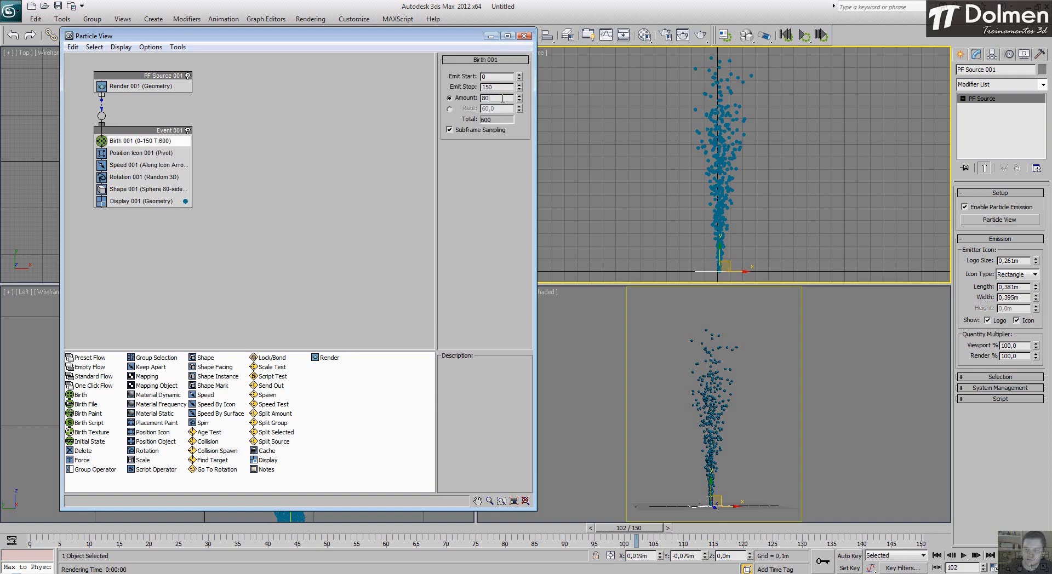
{"action": "type", "text": "0"}
{"action": "key", "text": "Return"}
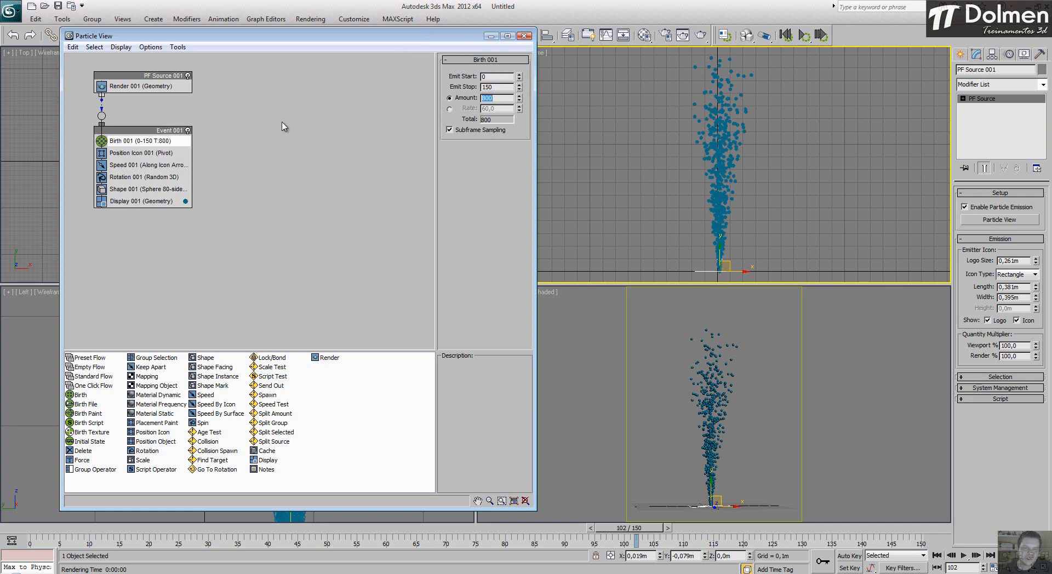
Step: Play the particle animation in the Camera001 view, stop it, and move the timeline to frame 99
{"action": "left_click", "coordinate": [964, 555]}
{"action": "right_click", "coordinate": [945, 424]}
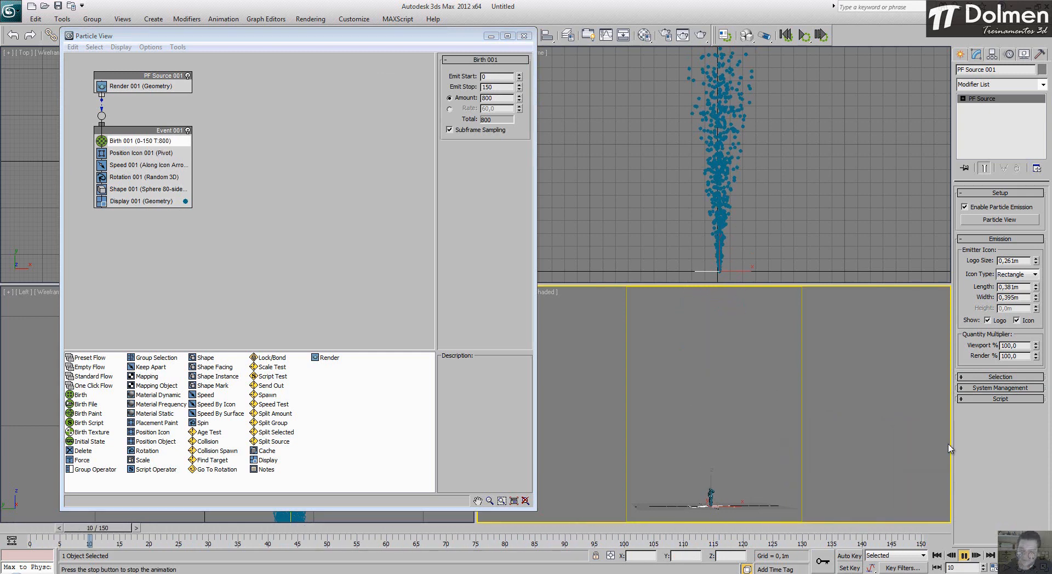
{"action": "left_click", "coordinate": [966, 558]}
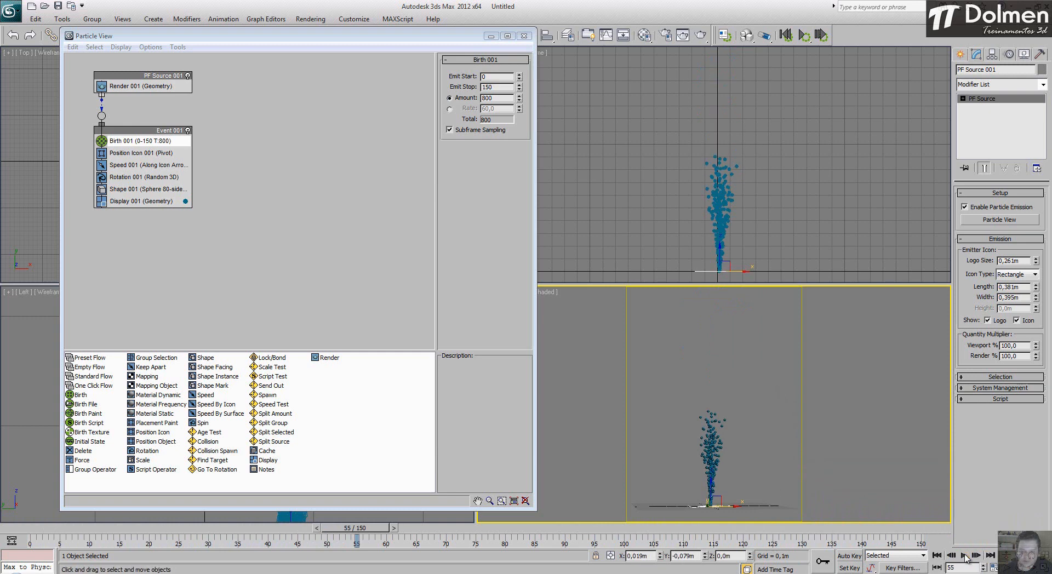
{"action": "left_click_drag", "start_coordinate": [371, 534], "coordinate": [628, 533]}
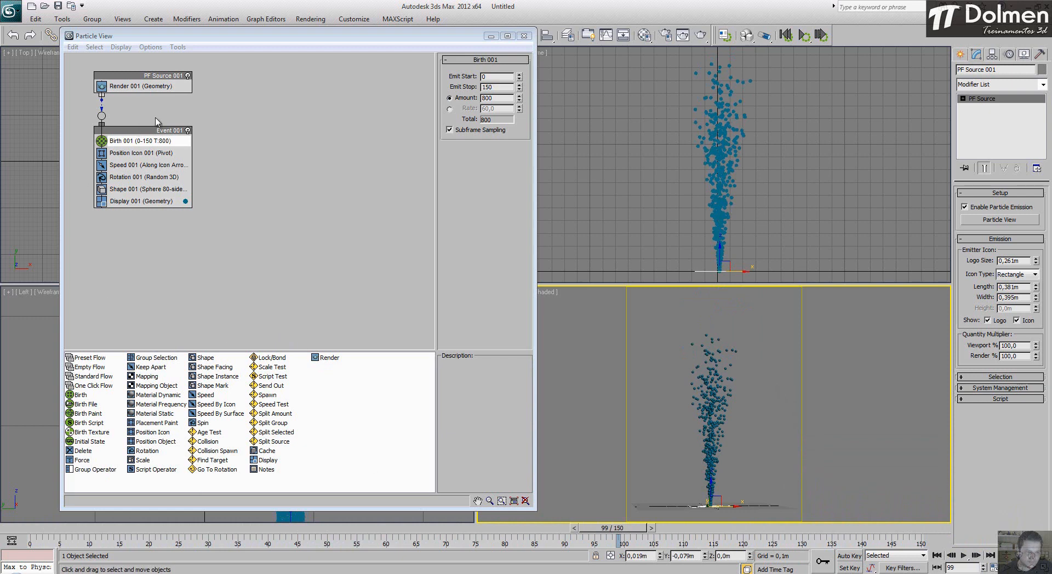
Step: Add a Force operator to the end of Event 001, below Display 001
{"action": "left_click", "coordinate": [83, 460]}
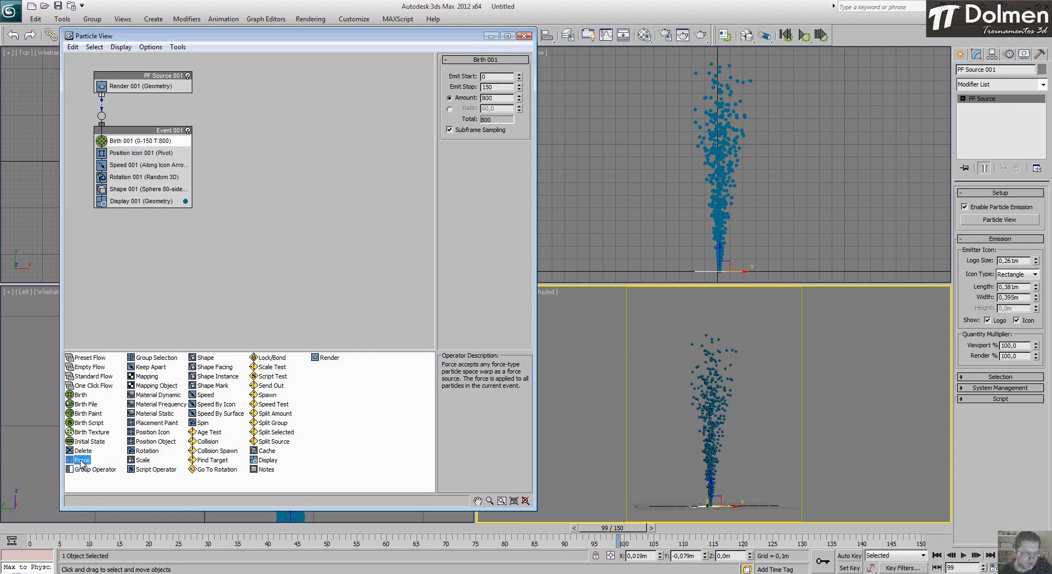
{"action": "left_click_drag", "start_coordinate": [81, 462], "coordinate": [118, 272]}
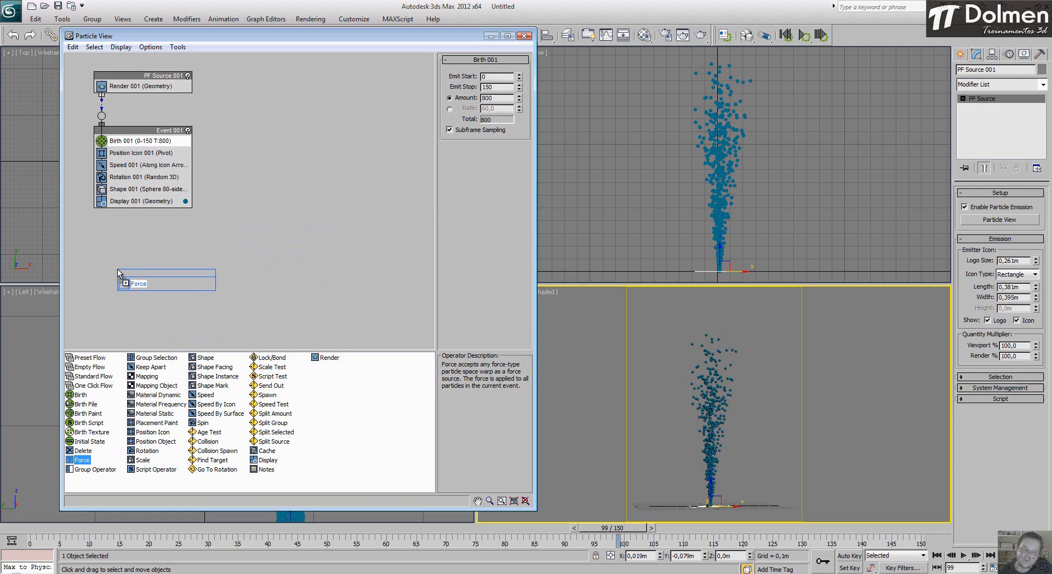
{"action": "left_click_drag", "start_coordinate": [118, 271], "coordinate": [125, 205]}
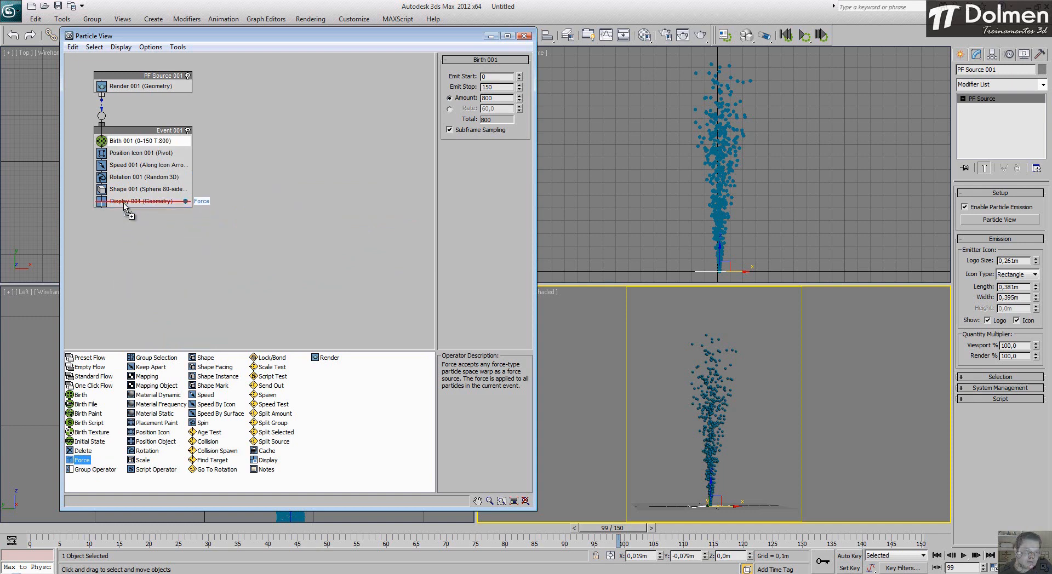
{"action": "mouse_move", "coordinate": [125, 205]}
{"action": "left_mouse_down"}
{"action": "mouse_move", "coordinate": [173, 202]}
{"action": "mouse_move", "coordinate": [103, 201]}
{"action": "mouse_move", "coordinate": [140, 206]}
{"action": "left_mouse_up"}
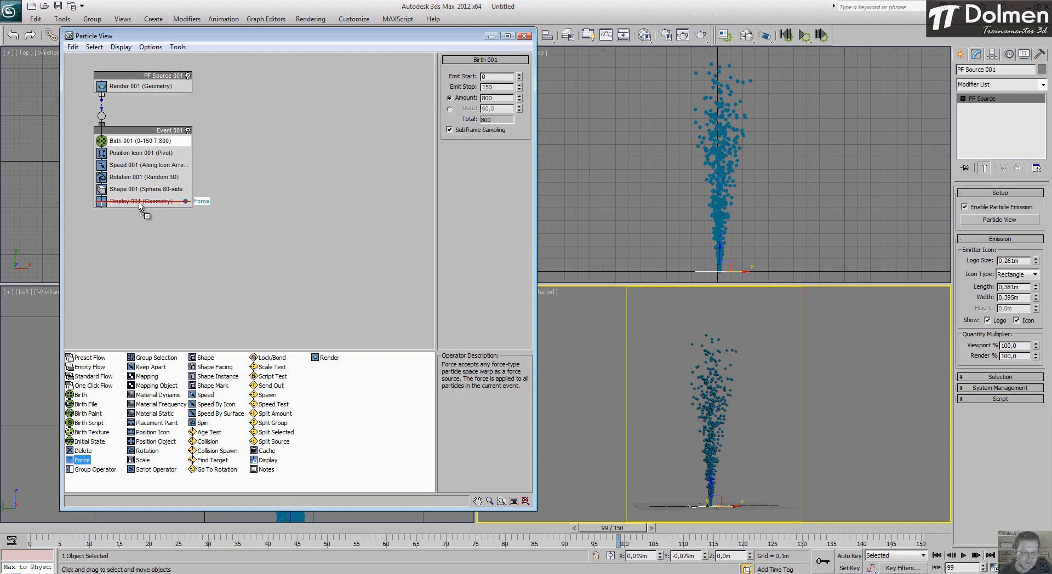
{"action": "mouse_move", "coordinate": [141, 205]}
{"action": "left_mouse_down"}
{"action": "mouse_move", "coordinate": [292, 447]}
{"action": "mouse_move", "coordinate": [269, 469]}
{"action": "mouse_move", "coordinate": [184, 248]}
{"action": "mouse_move", "coordinate": [134, 199]}
{"action": "mouse_move", "coordinate": [114, 197]}
{"action": "mouse_move", "coordinate": [141, 204]}
{"action": "mouse_move", "coordinate": [141, 164]}
{"action": "mouse_move", "coordinate": [143, 200]}
{"action": "mouse_move", "coordinate": [149, 144]}
{"action": "mouse_move", "coordinate": [152, 214]}
{"action": "left_mouse_up"}
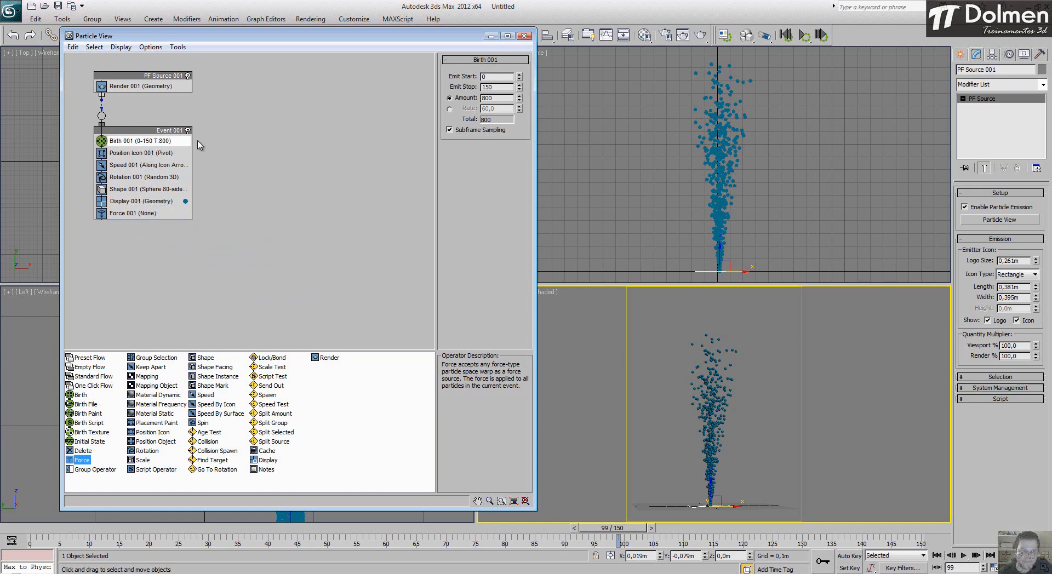
Step: Minimize Particle View and draw a Wind force with an icon size of about 0.53 m in the Front view near the particles' top
{"action": "left_click", "coordinate": [137, 213]}
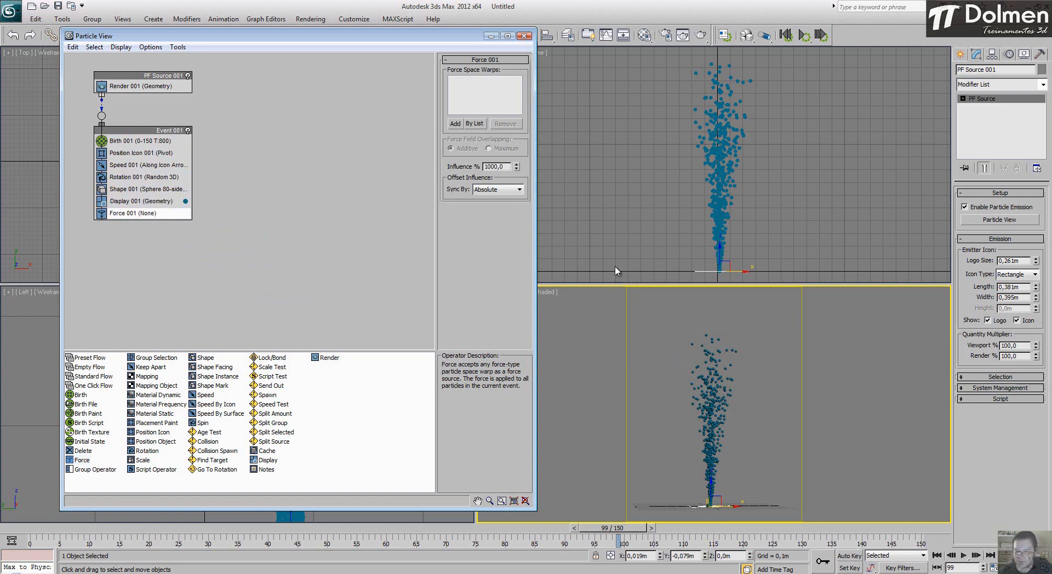
{"action": "left_click", "coordinate": [492, 36]}
{"action": "scroll", "coordinate": [320, 162], "scroll_direction": "down", "scroll_amount": 3}
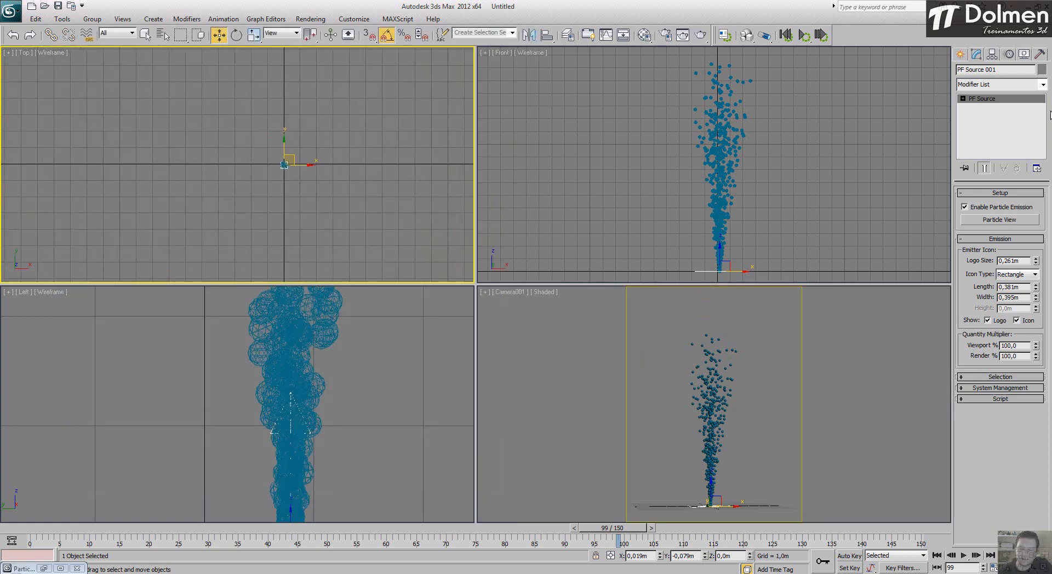
{"action": "left_click", "coordinate": [961, 54]}
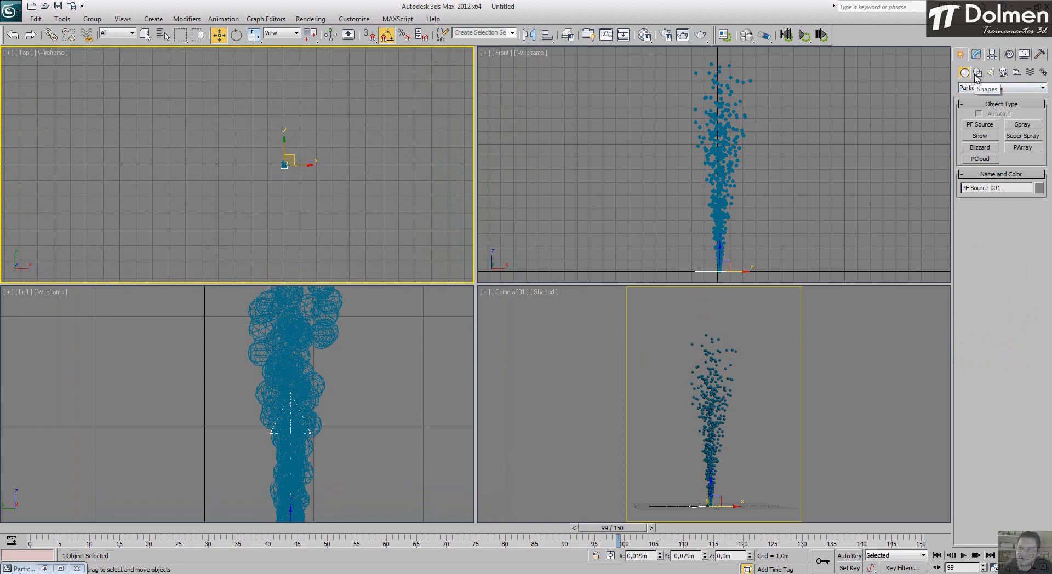
{"action": "left_click", "coordinate": [1031, 73]}
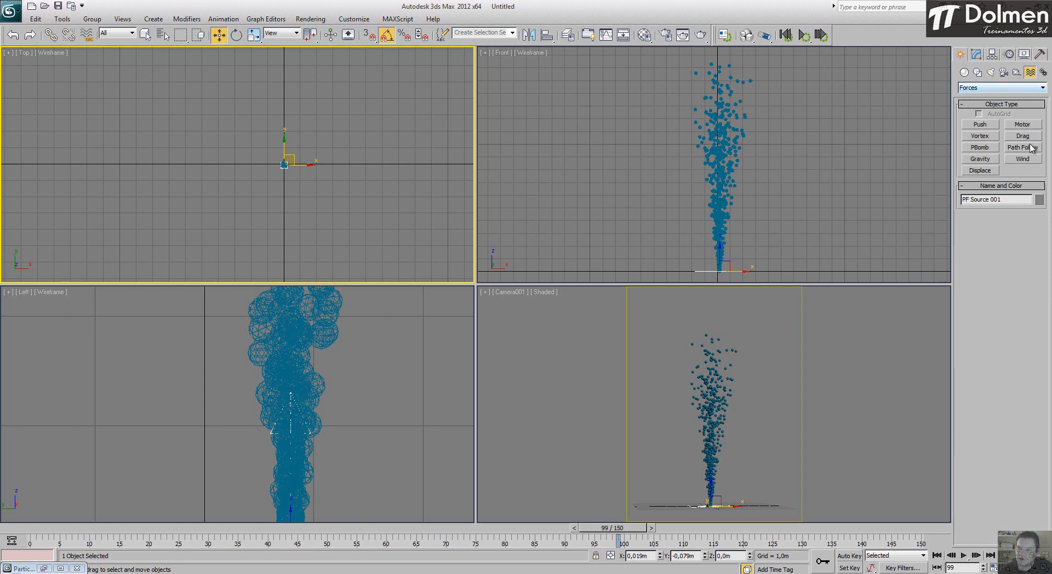
{"action": "left_click", "coordinate": [1024, 160]}
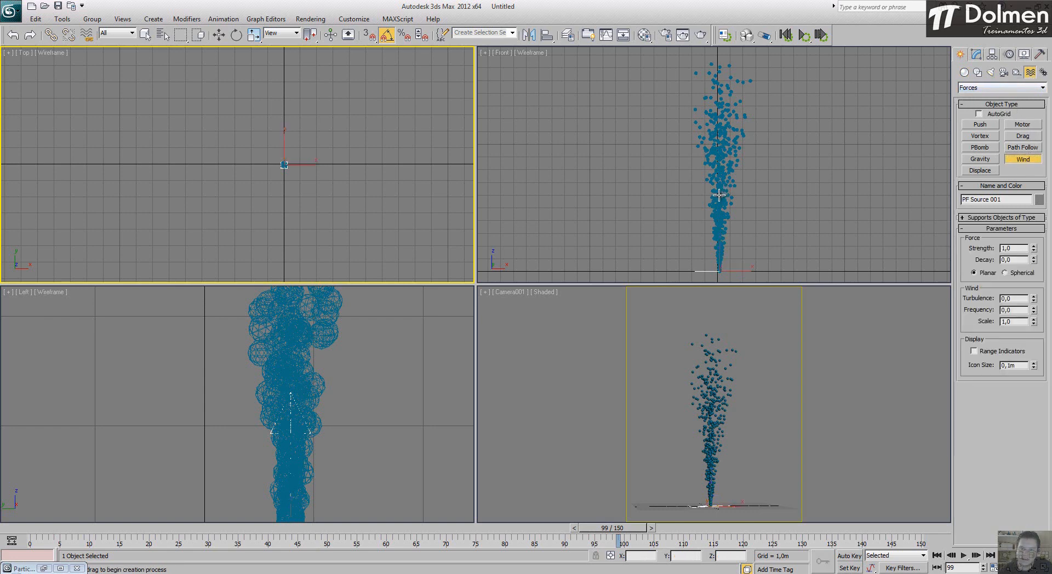
{"action": "scroll", "coordinate": [722, 193], "scroll_direction": "down", "scroll_amount": 3}
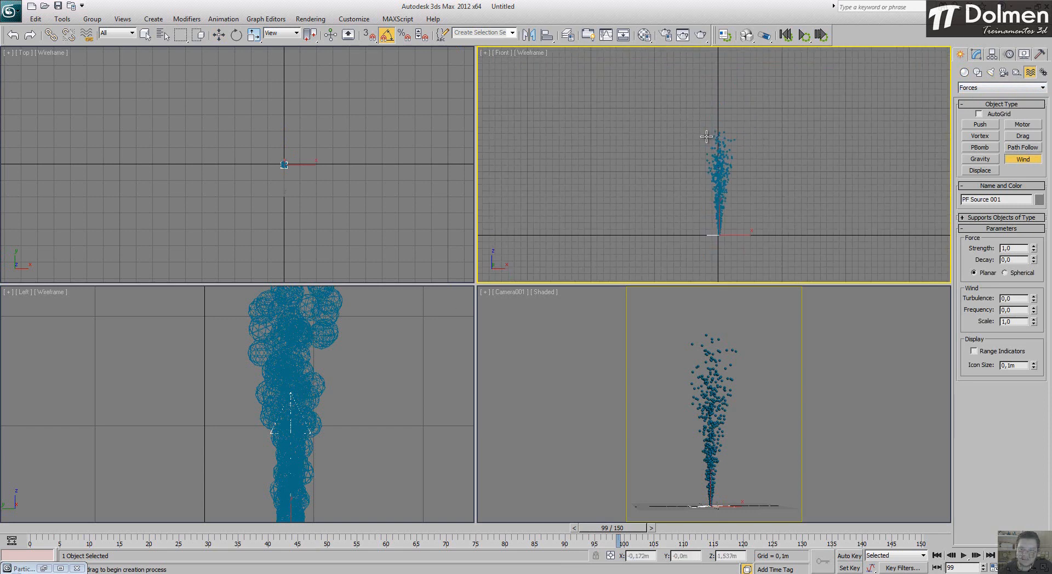
{"action": "left_click_drag", "start_coordinate": [707, 137], "coordinate": [741, 171]}
Step: Rotate the wind to -75° about Z and move it beside the particle stream, at about X 1.99 m, Y 0.23 m, Z 1.21 m
{"action": "right_click", "coordinate": [277, 168]}
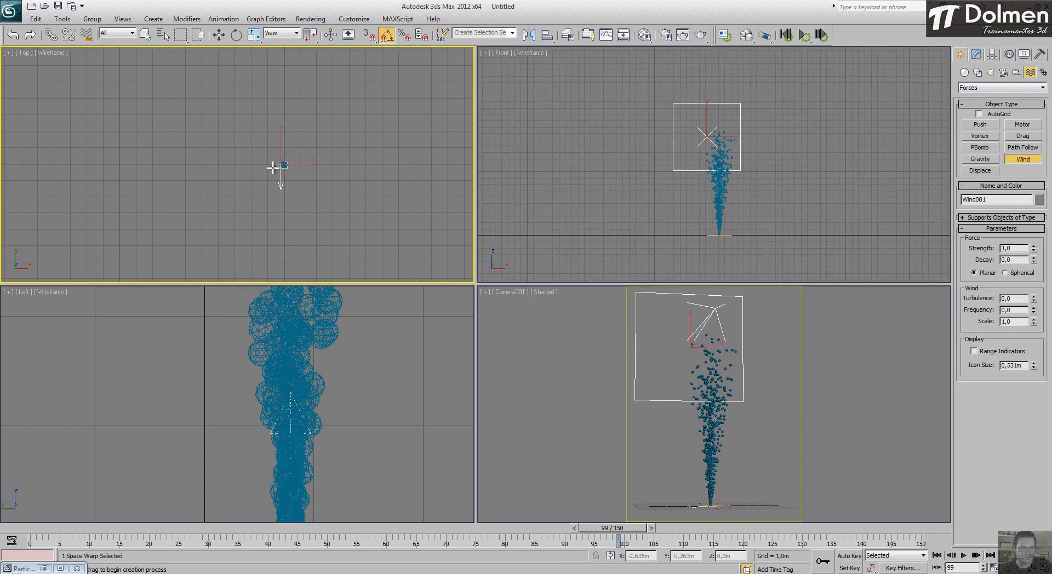
{"action": "scroll", "coordinate": [274, 168], "scroll_direction": "up", "scroll_amount": 4}
{"action": "key", "text": "w"}
{"action": "mouse_move", "coordinate": [302, 154]}
{"action": "left_mouse_down"}
{"action": "mouse_move", "coordinate": [366, 147]}
{"action": "mouse_move", "coordinate": [316, 124]}
{"action": "mouse_move", "coordinate": [313, 139]}
{"action": "left_mouse_up"}
{"action": "key", "text": "e"}
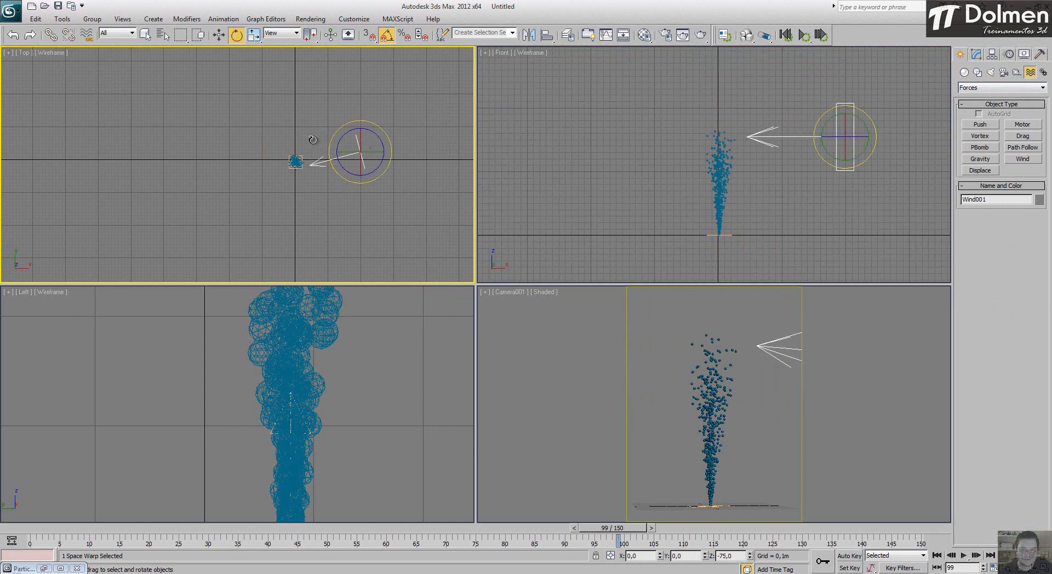
{"action": "key", "text": "w"}
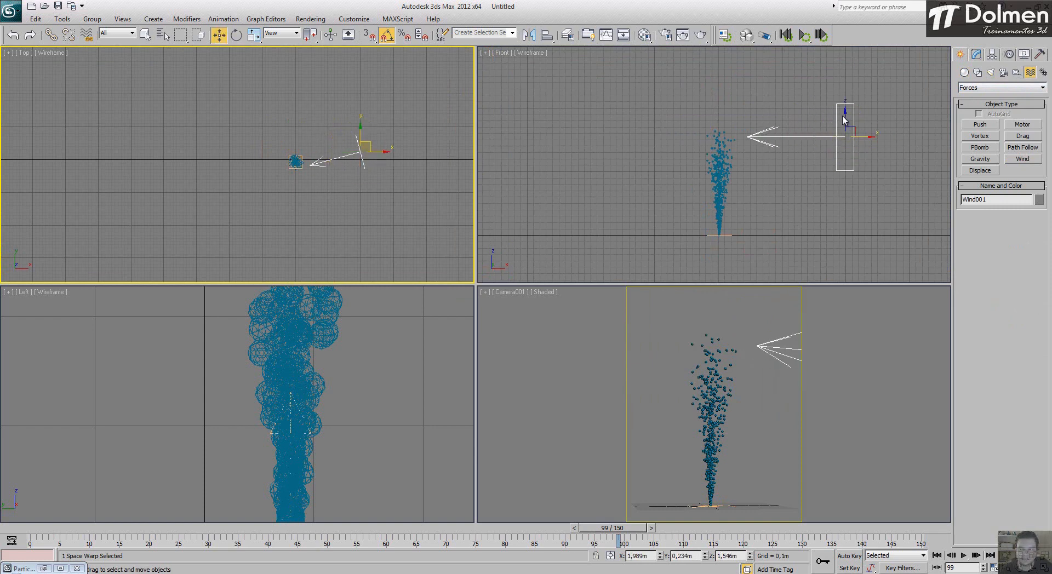
{"action": "left_click_drag", "start_coordinate": [846, 120], "coordinate": [845, 141]}
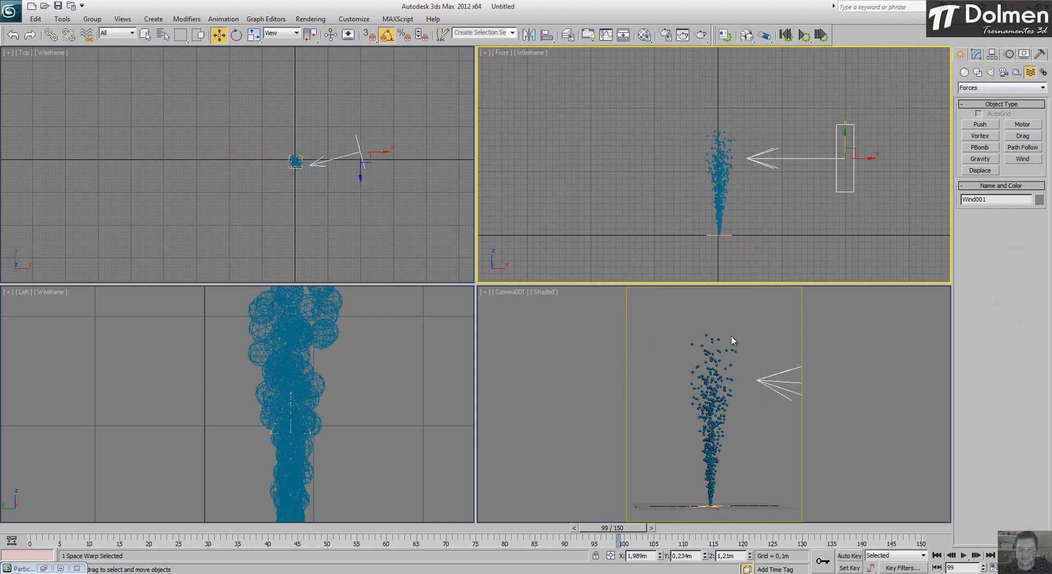
Step: Unhide the cameras, select Camera001 and widen its view by setting the lens to about 85 mm
{"action": "right_click", "coordinate": [681, 338]}
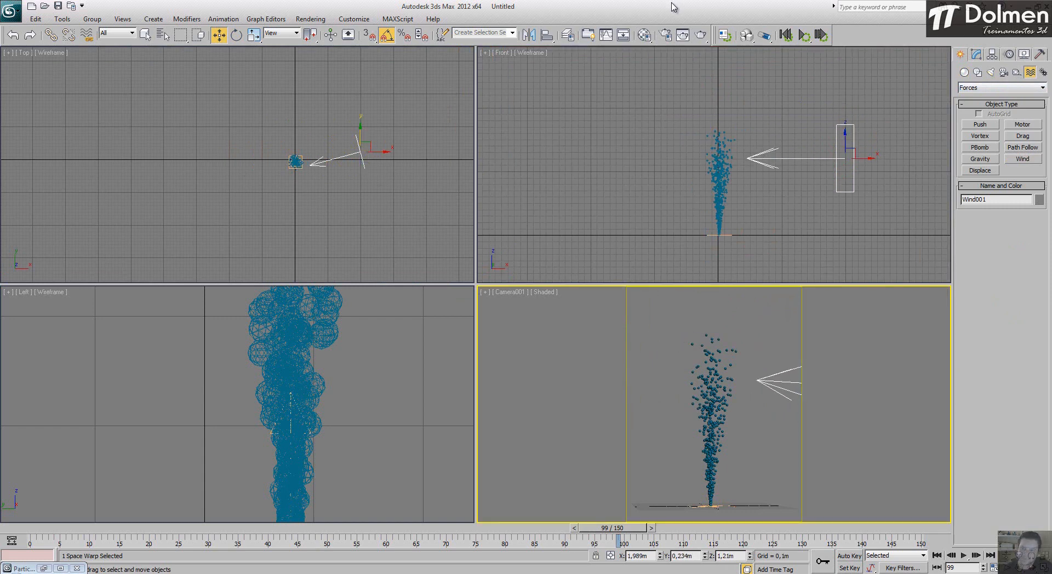
{"action": "left_click", "coordinate": [1024, 54]}
{"action": "left_click", "coordinate": [1012, 378]}
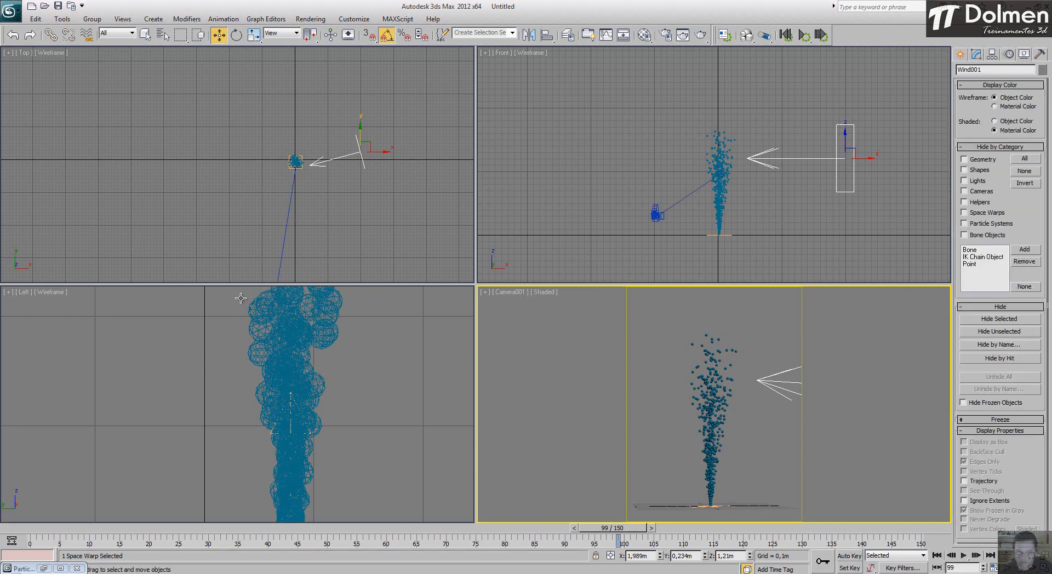
{"action": "middle_click_drag", "start_coordinate": [301, 251], "coordinate": [314, 115]}
{"action": "left_click", "coordinate": [268, 253]}
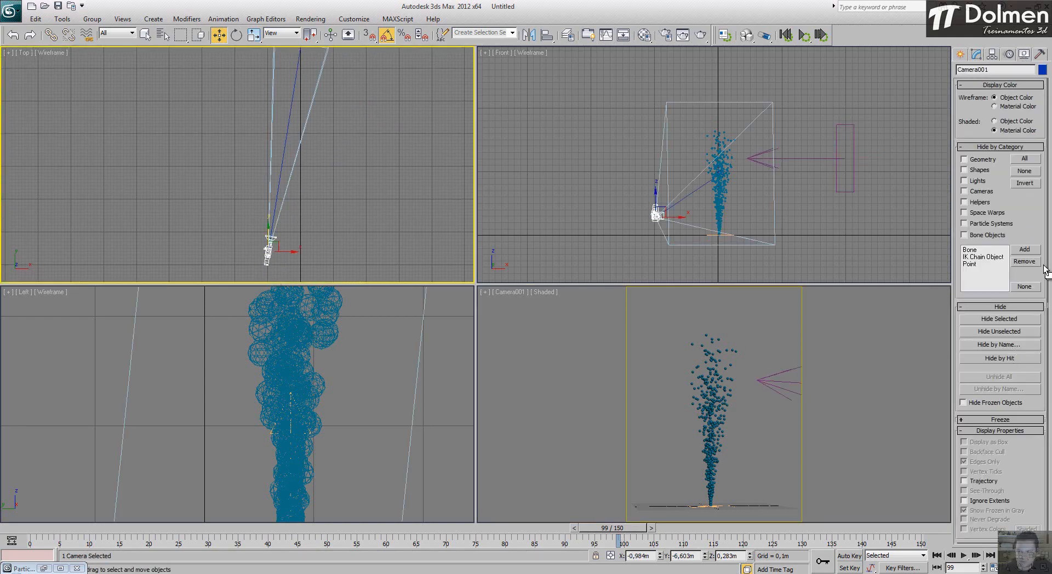
{"action": "left_click", "coordinate": [976, 54]}
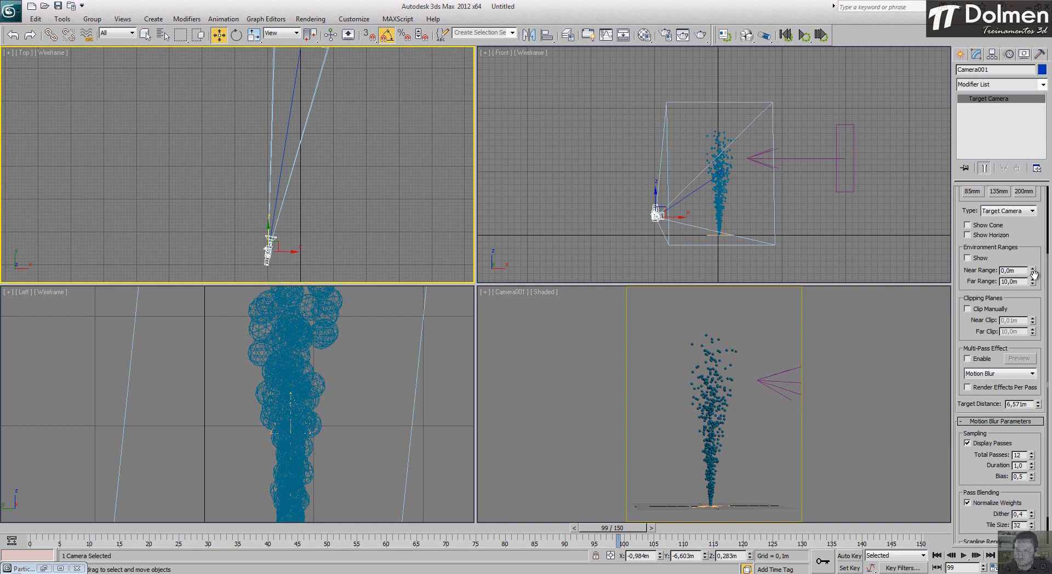
{"action": "left_click_drag", "start_coordinate": [1034, 242], "coordinate": [1032, 441]}
{"action": "left_click_drag", "start_coordinate": [1025, 207], "coordinate": [1026, 229]}
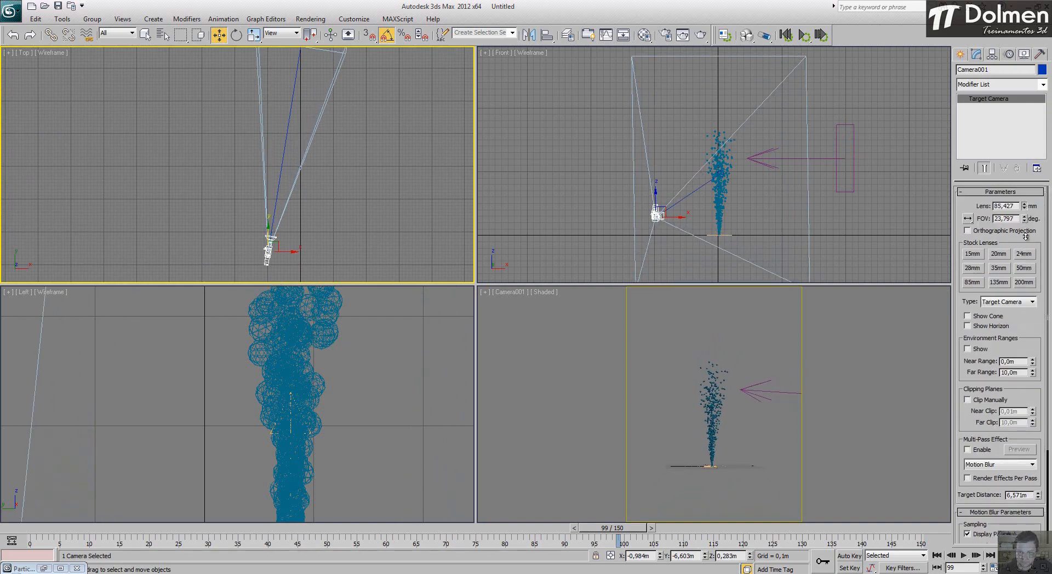
Step: Deselect the camera, maximize the camera view and select the wind force in it
{"action": "right_click", "coordinate": [297, 216]}
{"action": "left_click", "coordinate": [326, 186]}
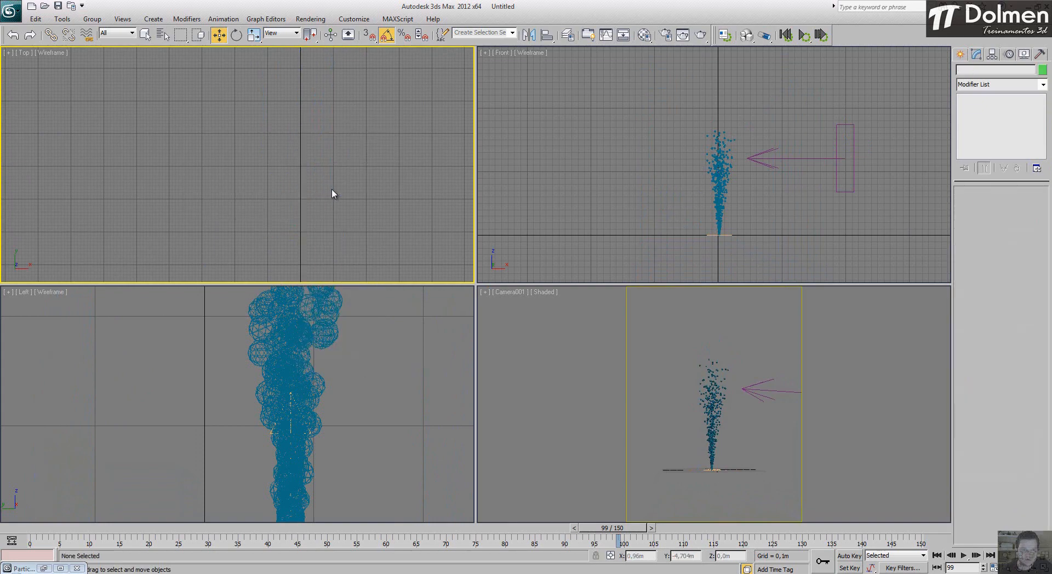
{"action": "middle_click_drag", "start_coordinate": [348, 133], "coordinate": [235, 129]}
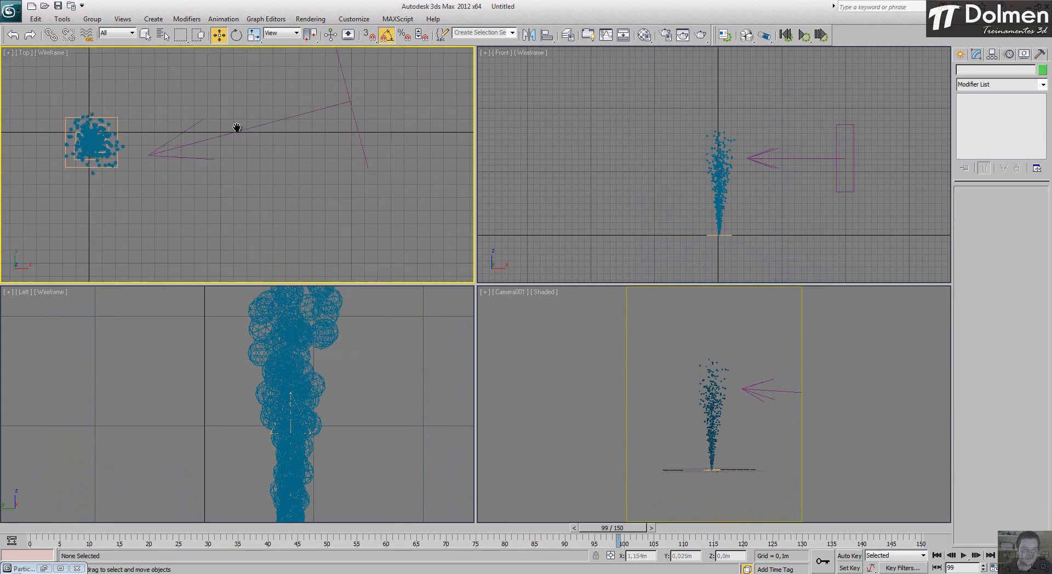
{"action": "left_click", "coordinate": [653, 404]}
{"action": "key", "text": "alt+w"}
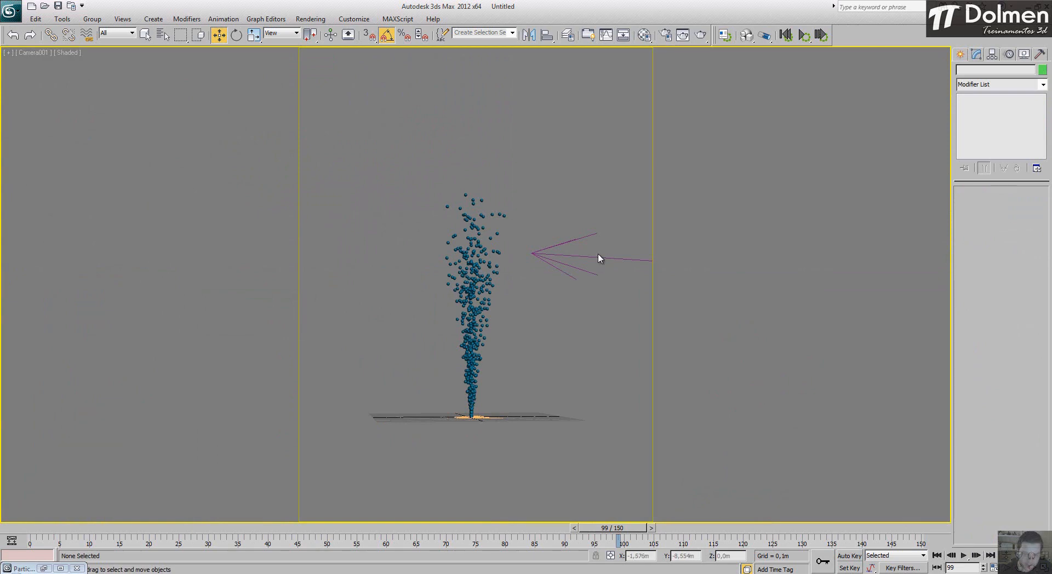
{"action": "left_click", "coordinate": [555, 255]}
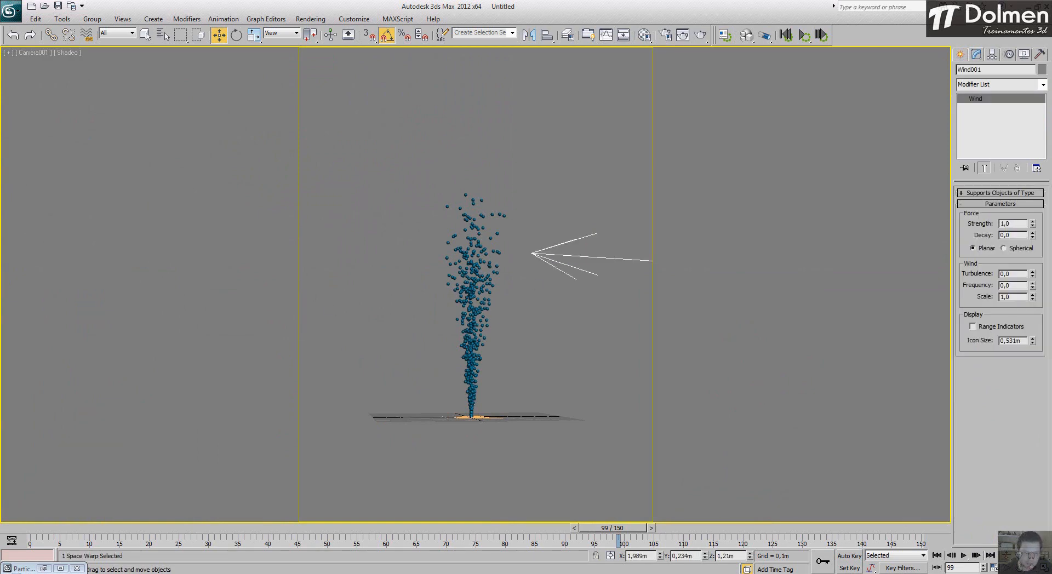
Step: Restore the Particle View window, move it away from the particle stream and narrow it so the scene is uncovered
{"action": "left_click", "coordinate": [44, 569]}
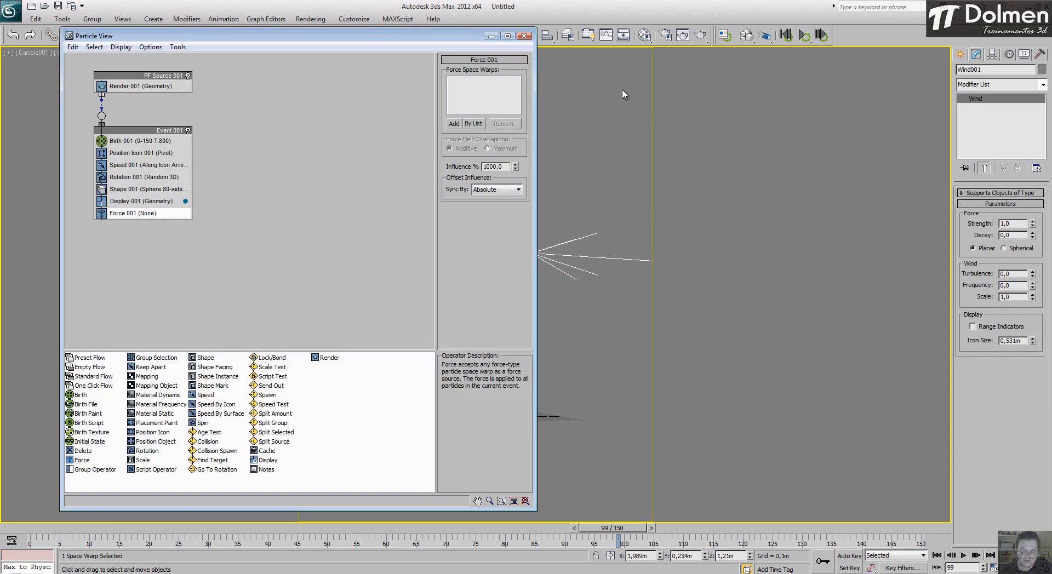
{"action": "left_click_drag", "start_coordinate": [398, 41], "coordinate": [843, 50]}
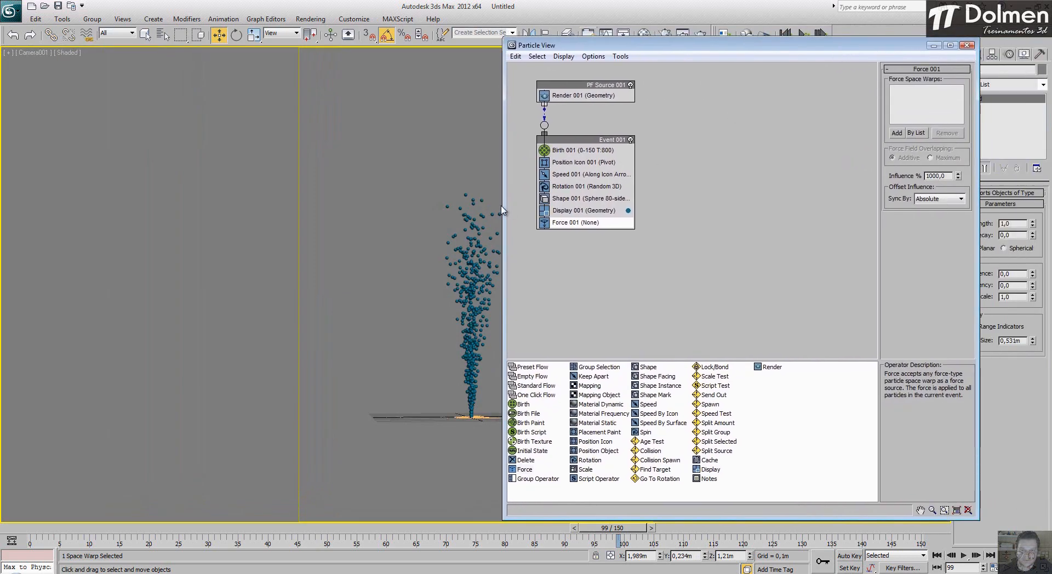
{"action": "left_click_drag", "start_coordinate": [510, 206], "coordinate": [690, 205]}
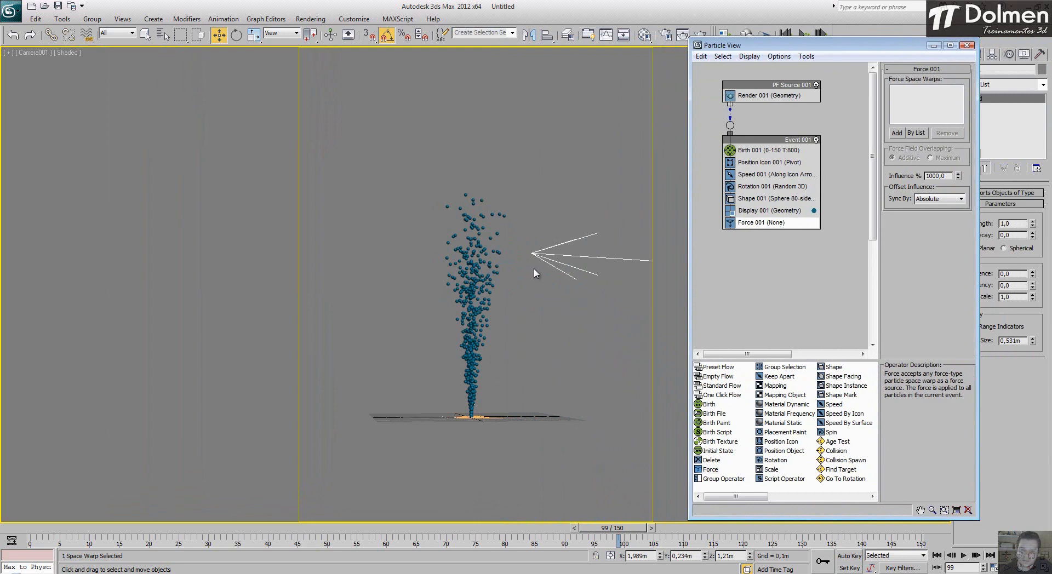
Step: Return to the four-view layout and add Wind001 to the Force 001 operator's space warps
{"action": "key", "text": "alt+w"}
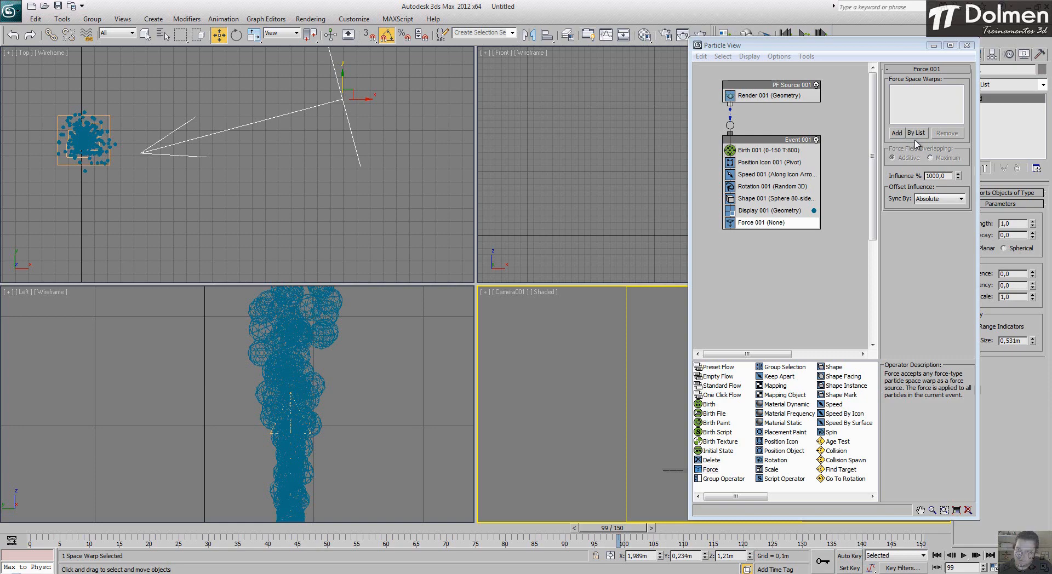
{"action": "left_click", "coordinate": [897, 133]}
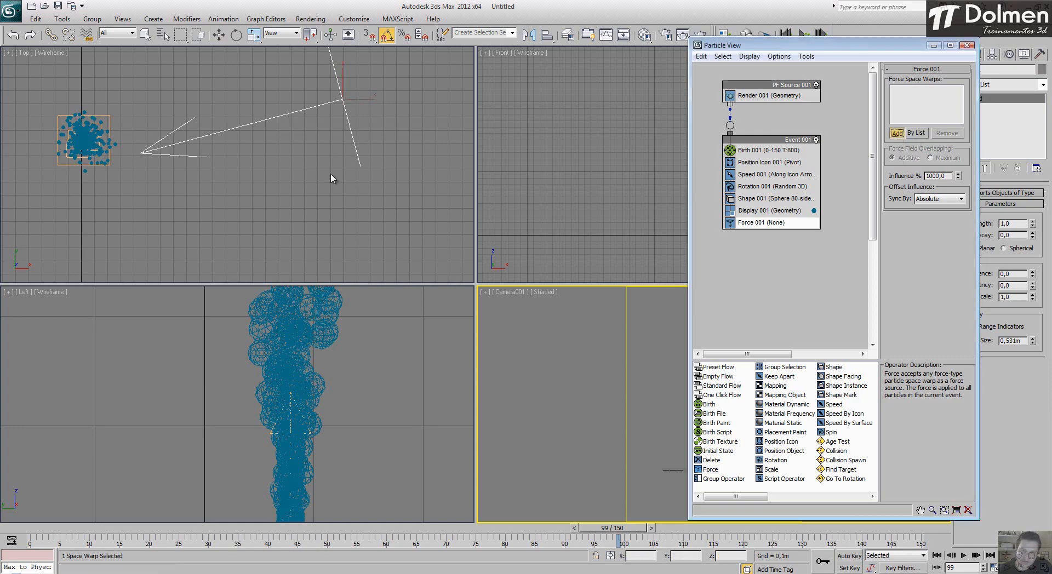
{"action": "left_click", "coordinate": [333, 99]}
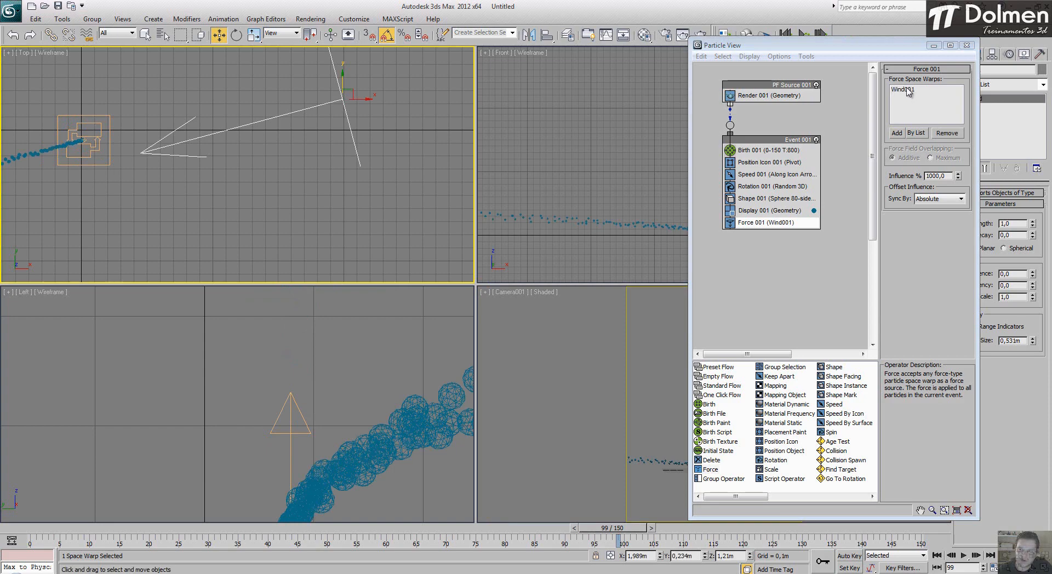
Step: Move the Particle View window off the Front and camera views and examine the wind-blown stream in the Front view
{"action": "left_click_drag", "start_coordinate": [905, 47], "coordinate": [275, 51]}
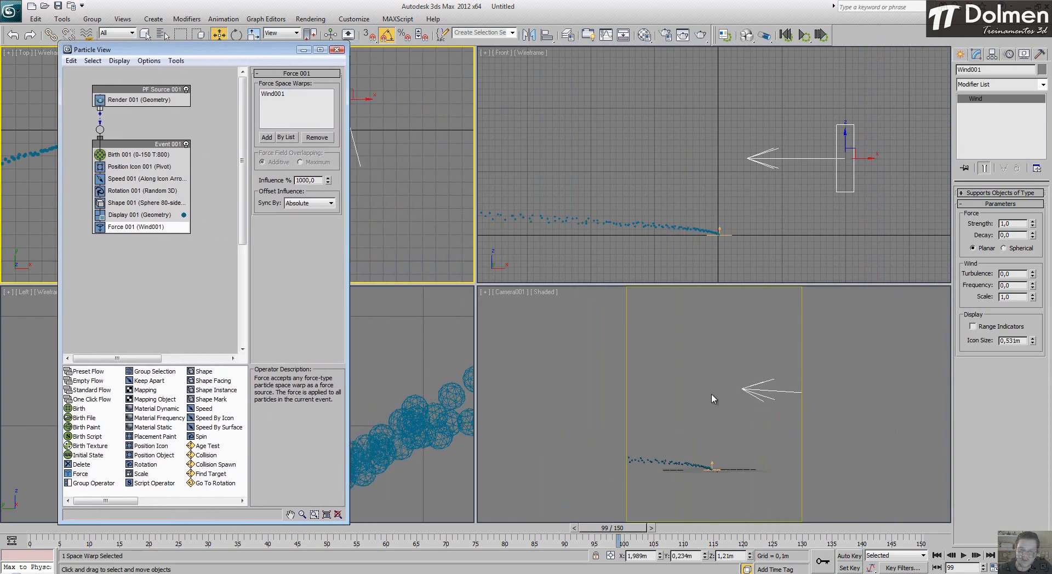
{"action": "middle_click_drag", "start_coordinate": [623, 167], "coordinate": [778, 156]}
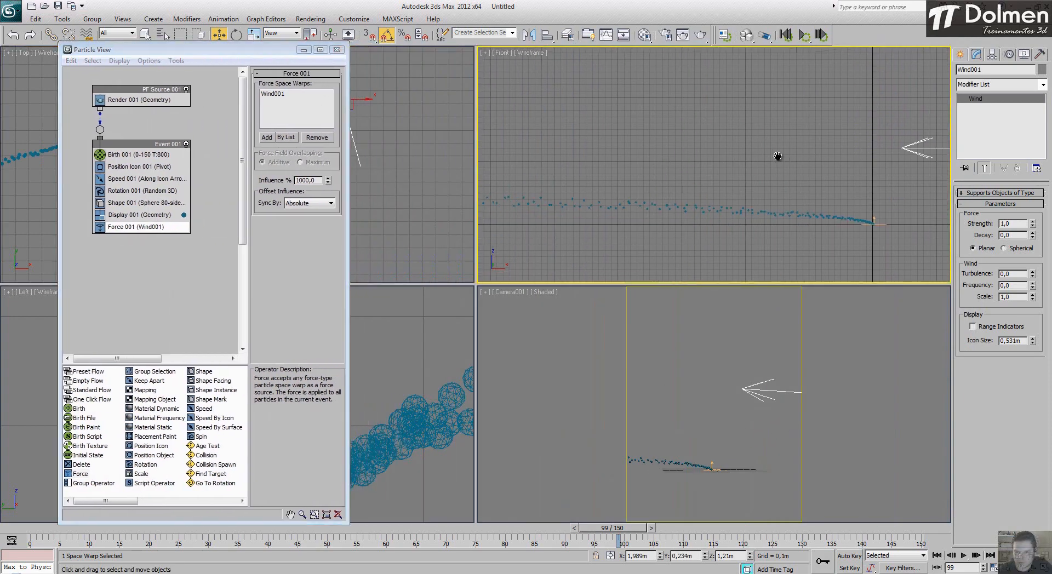
{"action": "scroll", "coordinate": [778, 157], "scroll_direction": "down", "scroll_amount": 4}
{"action": "scroll", "coordinate": [714, 176], "scroll_direction": "up", "scroll_amount": 1}
{"action": "middle_click_drag", "start_coordinate": [839, 174], "coordinate": [910, 213]}
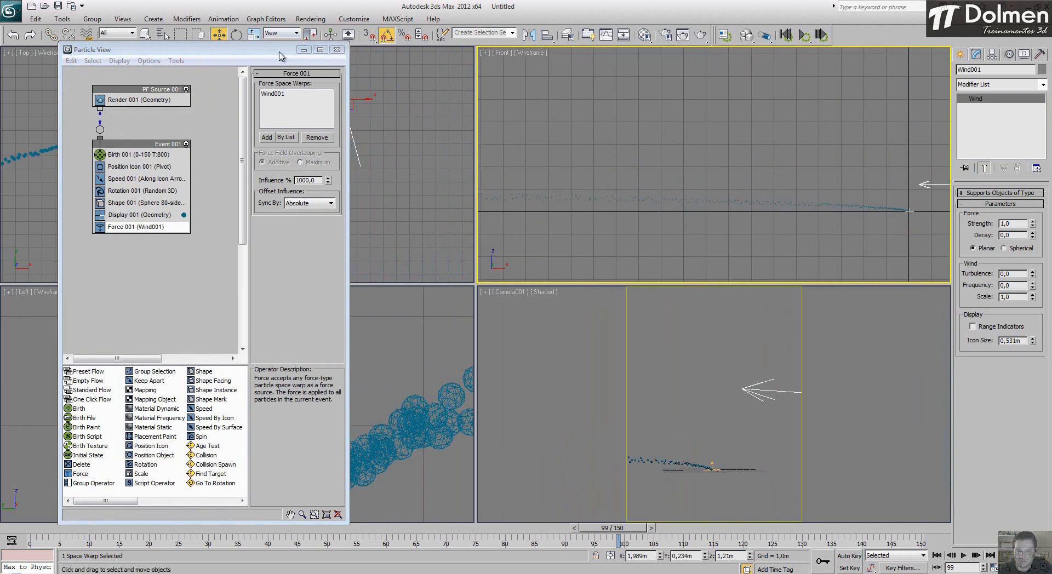
Step: Uncover the Top view and rotate the wind there to -20° about Z, redirecting the particle stream
{"action": "left_click_drag", "start_coordinate": [285, 50], "coordinate": [287, 281]}
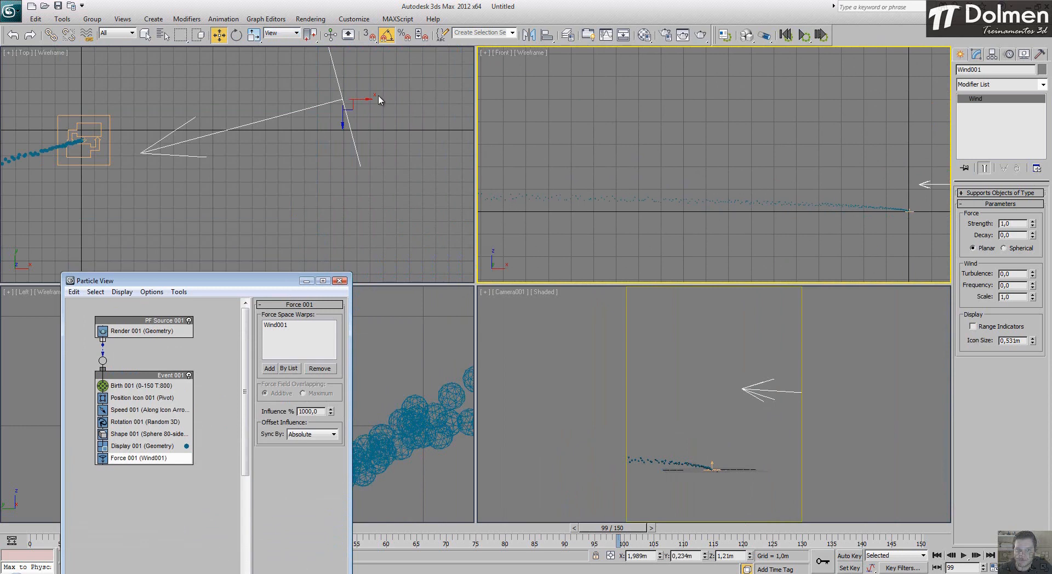
{"action": "scroll", "coordinate": [381, 99], "scroll_direction": "down", "scroll_amount": 4}
{"action": "scroll", "coordinate": [382, 98], "scroll_direction": "down", "scroll_amount": 3}
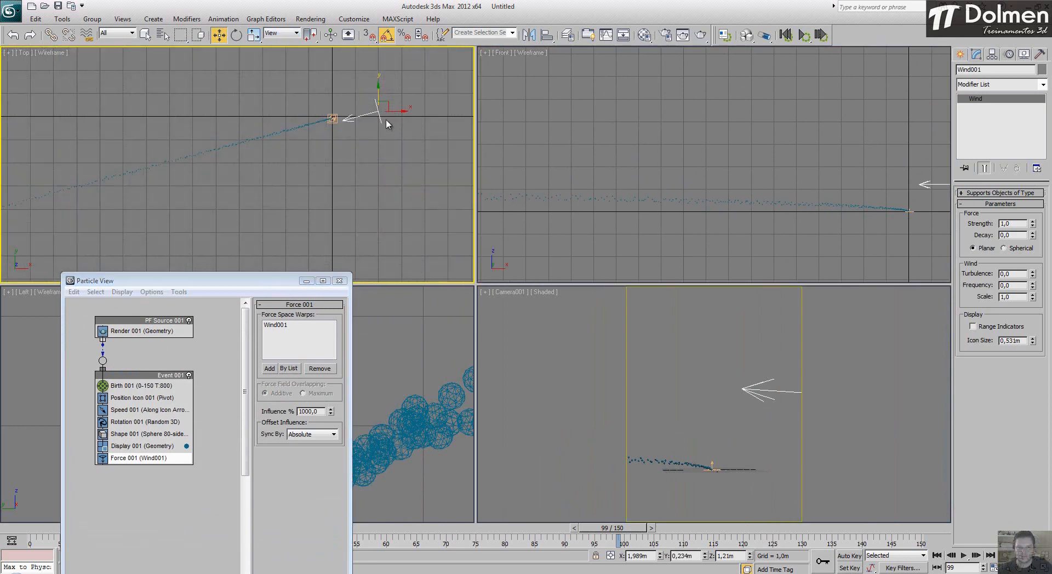
{"action": "key", "text": "e"}
{"action": "left_click_drag", "start_coordinate": [398, 89], "coordinate": [368, 78]}
Step: Change the camera viewport to a perspective view framed on the wind and orbit around the particle stream
{"action": "right_click", "coordinate": [690, 390]}
{"action": "key", "text": "p"}
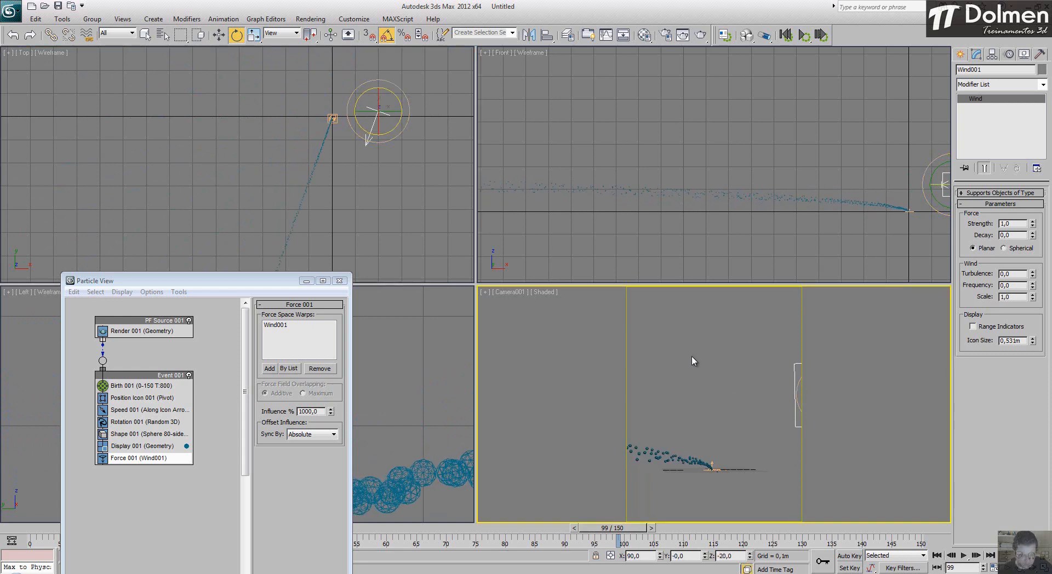
{"action": "key", "text": "z"}
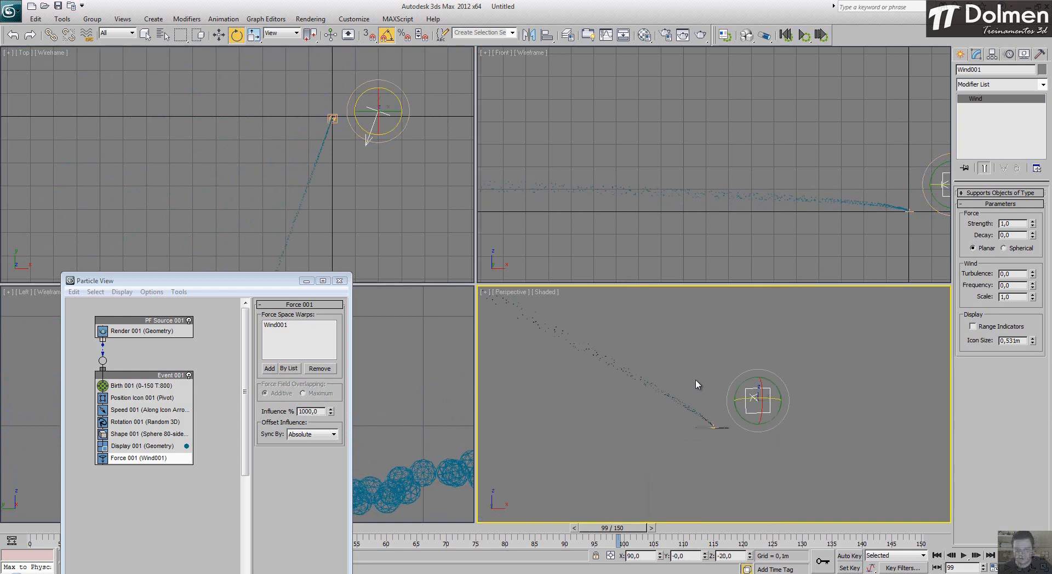
{"action": "middle_click_drag", "start_coordinate": [692, 393], "coordinate": [750, 400], "text": "alt"}
Step: Rotate the wind to -30° about Z in the Top view and move the Particle View window up to show it fully
{"action": "mouse_move", "coordinate": [346, 106]}
{"action": "left_mouse_down"}
{"action": "mouse_move", "coordinate": [353, 111]}
{"action": "mouse_move", "coordinate": [340, 98]}
{"action": "mouse_move", "coordinate": [348, 104]}
{"action": "left_mouse_up"}
{"action": "left_click_drag", "start_coordinate": [357, 37], "coordinate": [343, 100]}
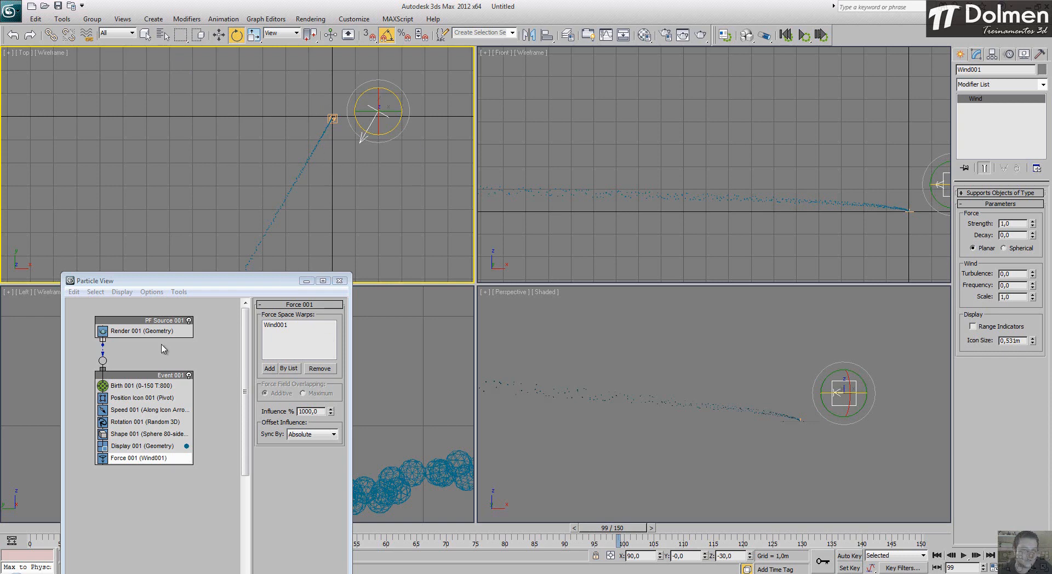
{"action": "left_click_drag", "start_coordinate": [250, 285], "coordinate": [255, 175]}
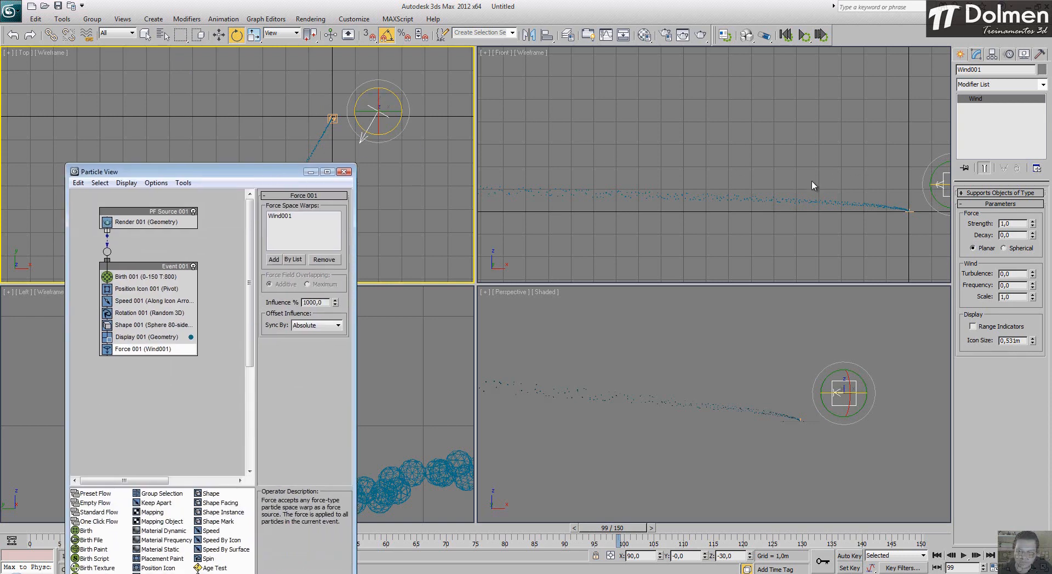
{"action": "left_click_drag", "start_coordinate": [253, 172], "coordinate": [251, 90]}
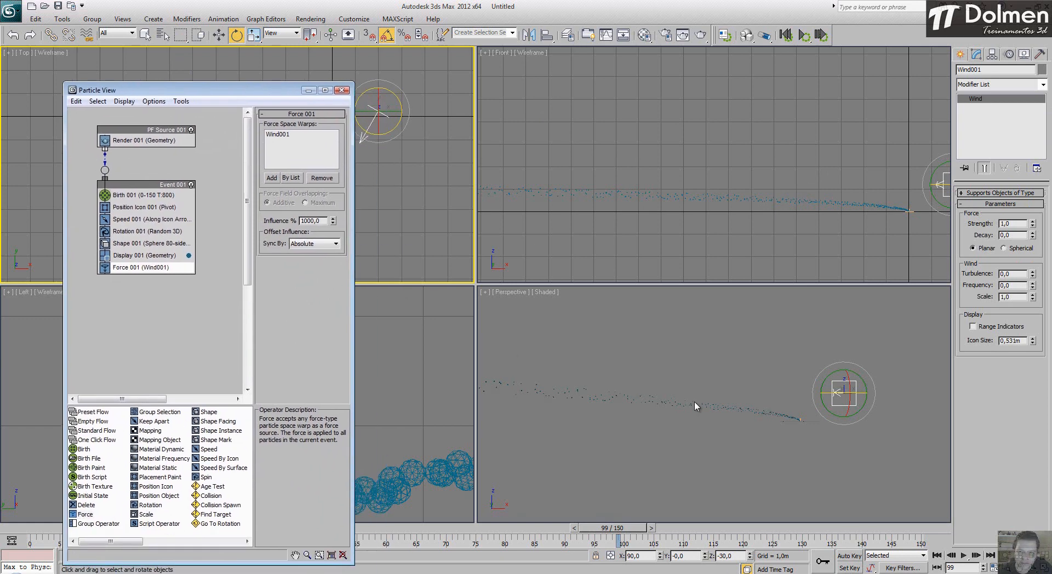
Step: Maximize the perspective view and set the wind's strength to -0.27 to reverse its push on the particles
{"action": "right_click", "coordinate": [661, 348]}
{"action": "key", "text": "alt+w"}
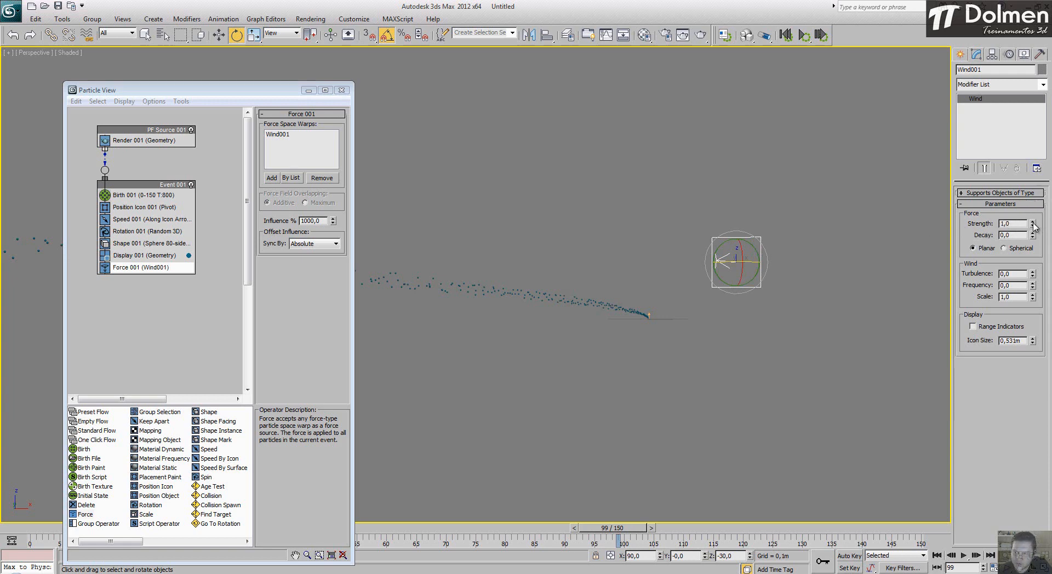
{"action": "left_click_drag", "start_coordinate": [1034, 230], "coordinate": [986, 296]}
{"action": "scroll", "coordinate": [565, 254], "scroll_direction": "up", "scroll_amount": 5}
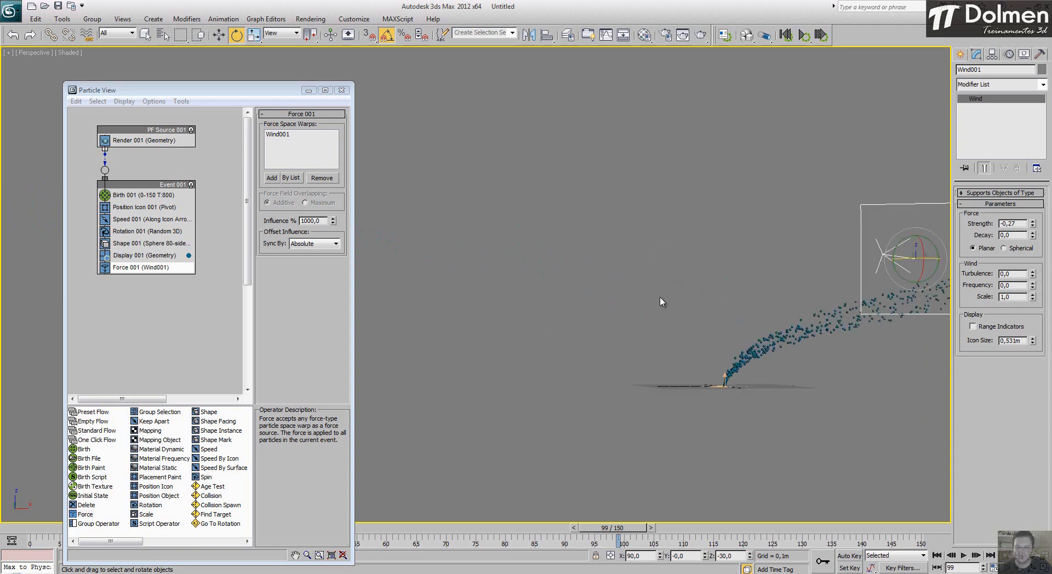
{"action": "middle_click_drag", "start_coordinate": [508, 265], "coordinate": [669, 277], "text": "alt"}
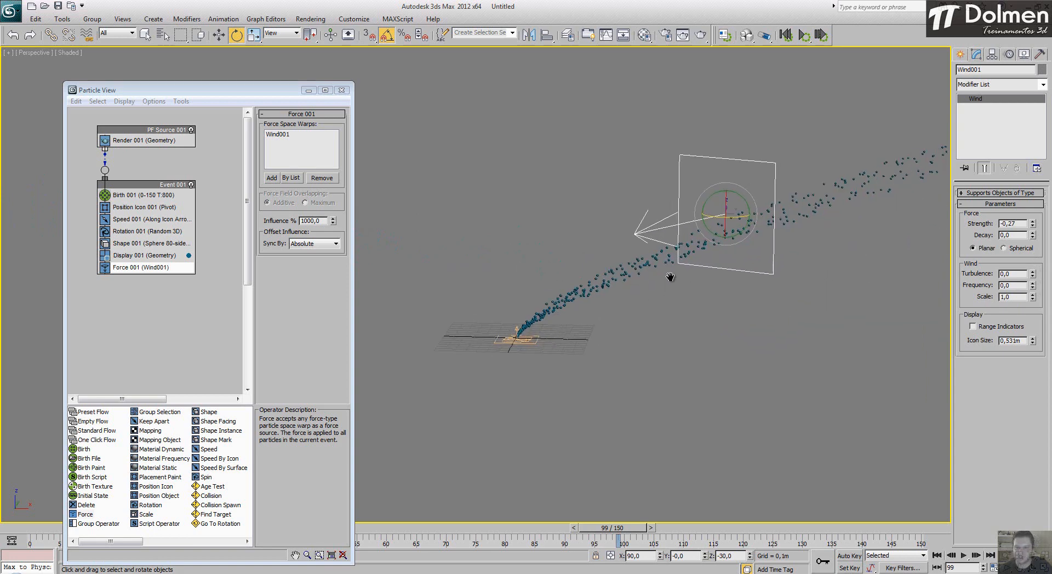
Step: Minimize Particle View, raise the wind's strength to 3.07 and scrub the animation to frame 129
{"action": "left_click", "coordinate": [308, 90]}
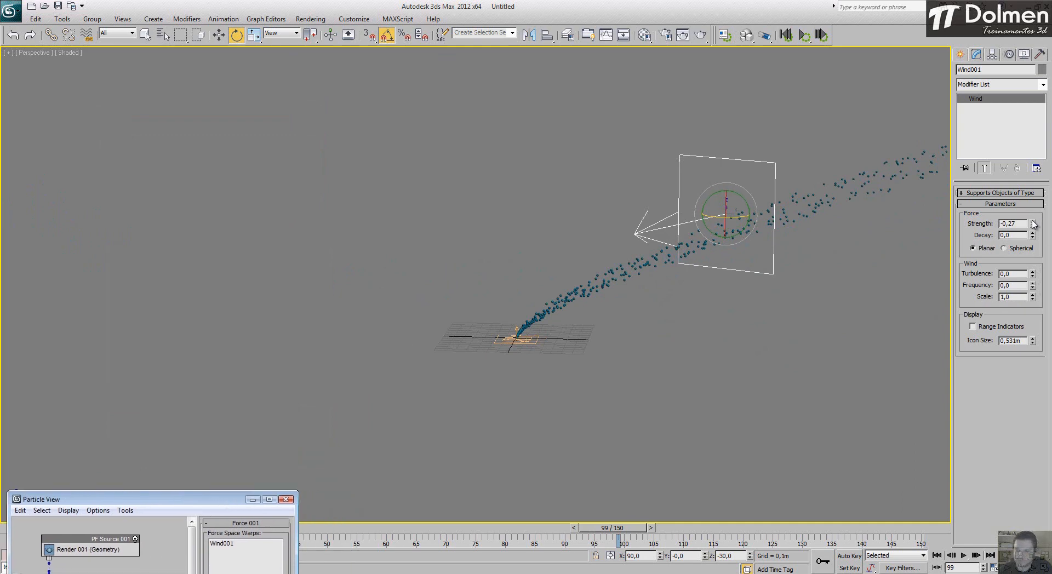
{"action": "left_click_drag", "start_coordinate": [1033, 229], "coordinate": [1020, 41]}
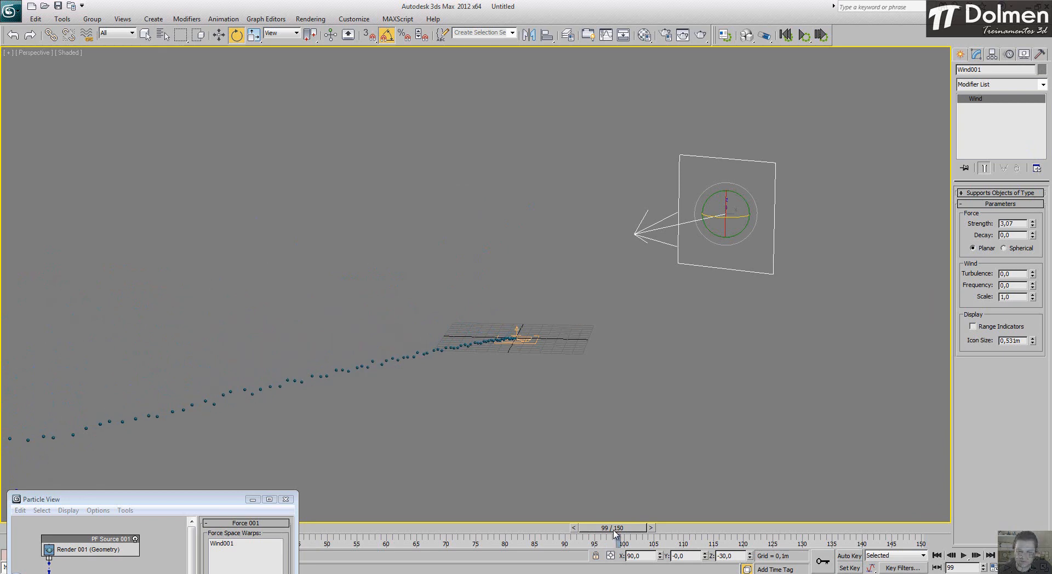
{"action": "left_click_drag", "start_coordinate": [615, 535], "coordinate": [133, 520]}
{"action": "left_click_drag", "start_coordinate": [50, 514], "coordinate": [797, 524]}
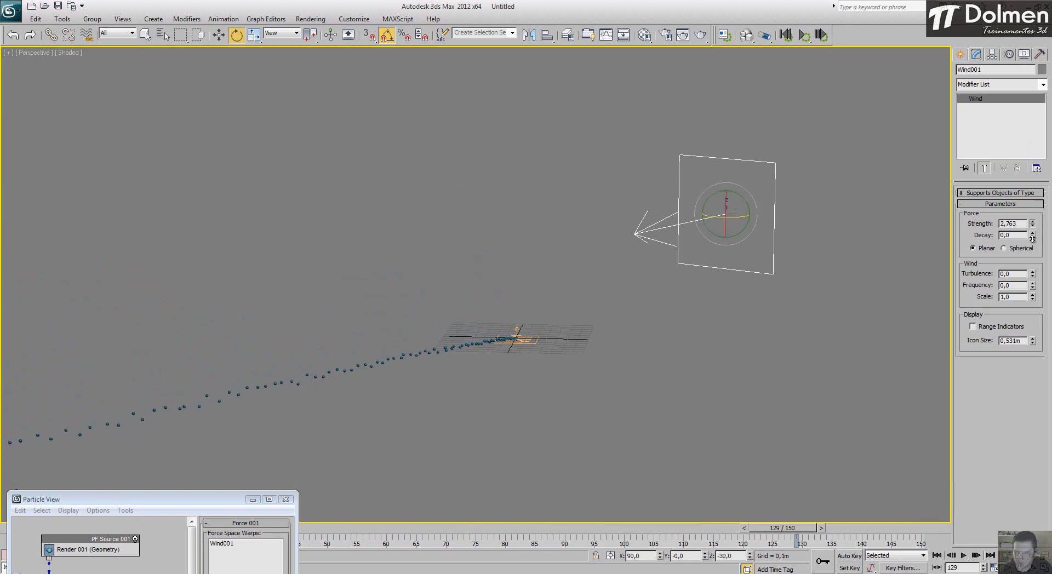
Step: Reduce the wind's strength to 0.022 so that it bends the particle stream only gently
{"action": "left_click_drag", "start_coordinate": [1032, 238], "coordinate": [1026, 280]}
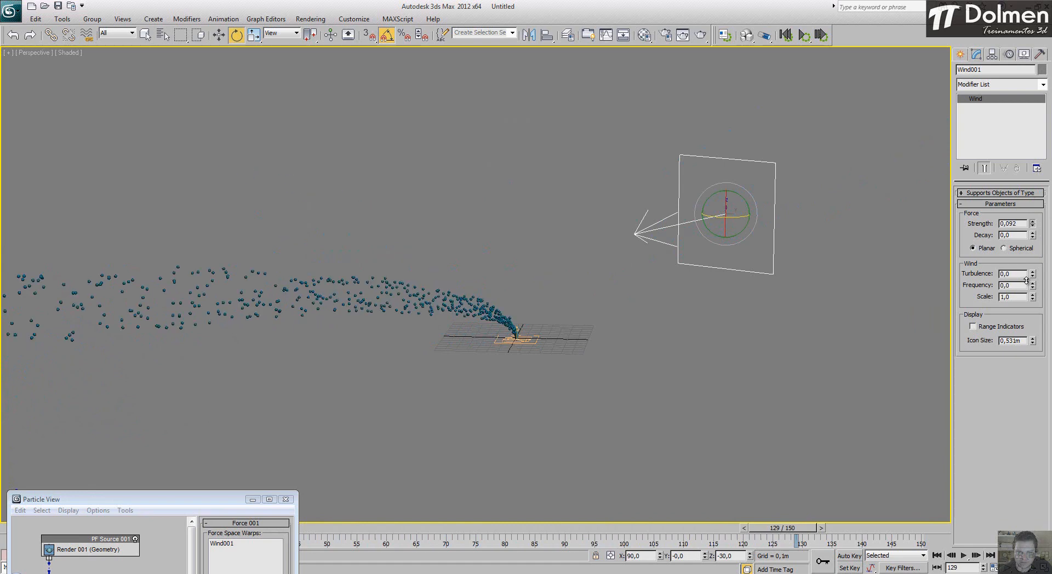
{"action": "left_click", "coordinate": [1033, 225]}
{"action": "left_click", "coordinate": [1033, 225]}
{"action": "left_click", "coordinate": [1034, 226]}
{"action": "left_click", "coordinate": [1033, 226]}
{"action": "left_click", "coordinate": [1033, 226]}
{"action": "left_click", "coordinate": [1034, 225]}
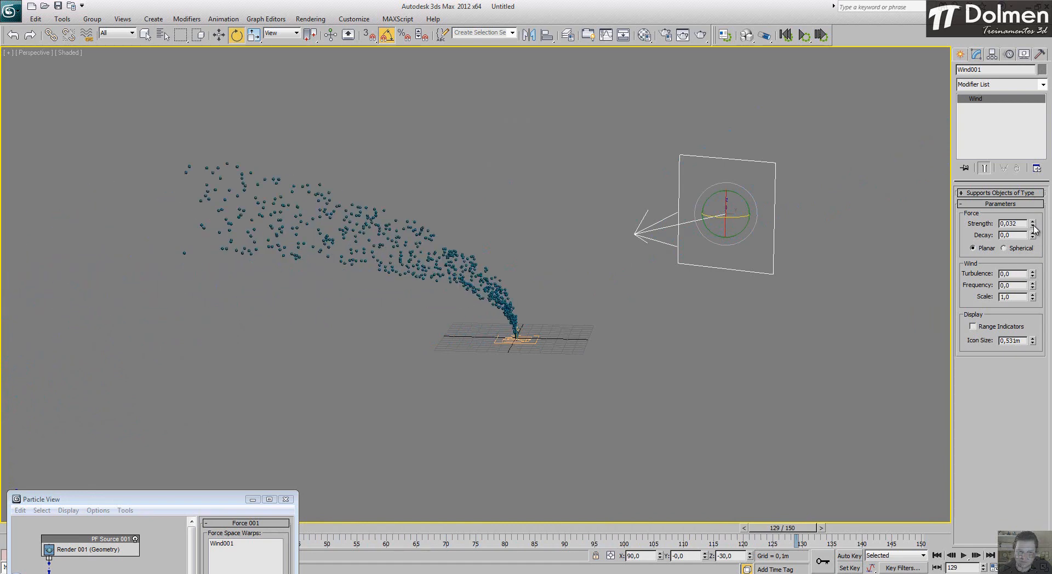
{"action": "left_click", "coordinate": [1033, 226]}
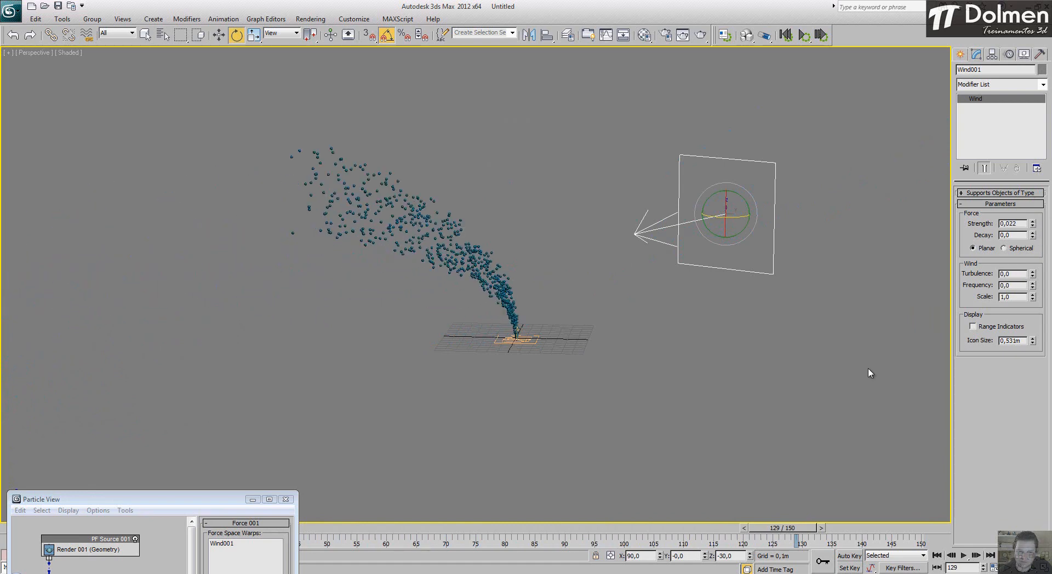
Step: Play the animation and give the wind a turbulence of 0.78, a frequency of 0.5 and a scale of 0.79
{"action": "left_click", "coordinate": [965, 556]}
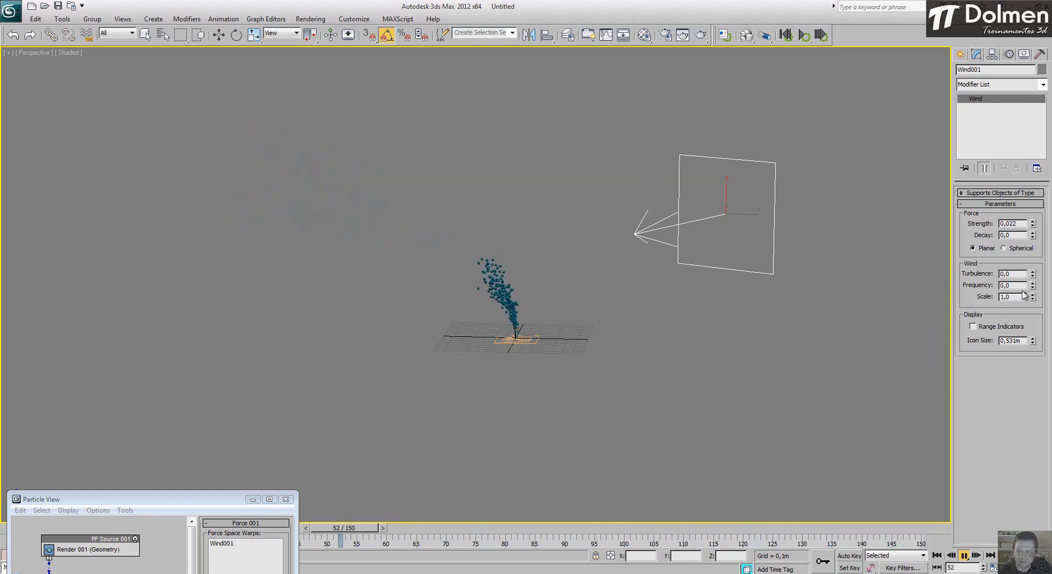
{"action": "left_click_drag", "start_coordinate": [1032, 273], "coordinate": [1038, 237]}
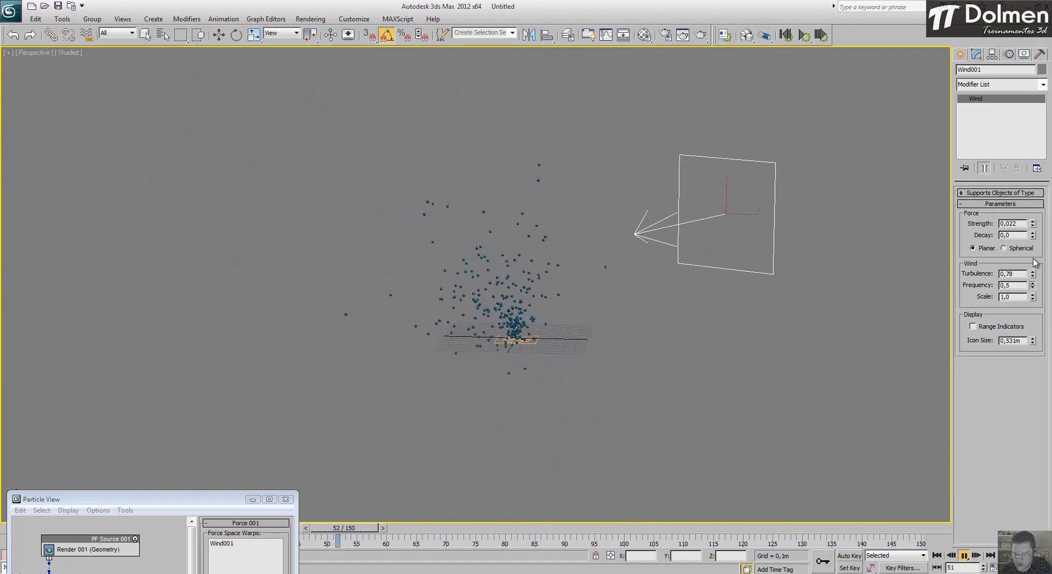
{"action": "left_click_drag", "start_coordinate": [1033, 297], "coordinate": [1035, 316]}
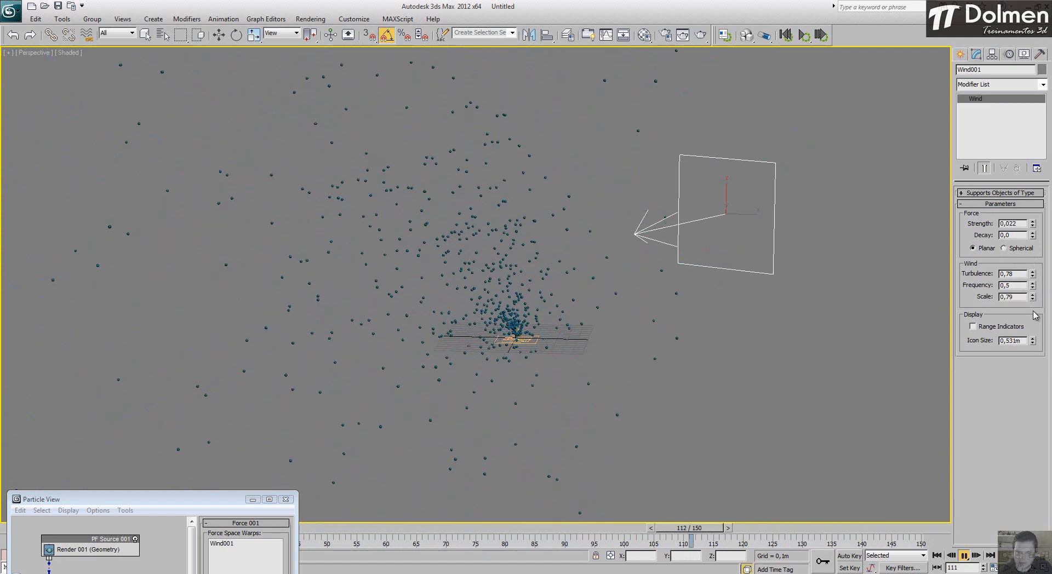
Step: Set the wind's scale to 1, its turbulence to 0 and its frequency to 1
{"action": "double_click", "coordinate": [1008, 296]}
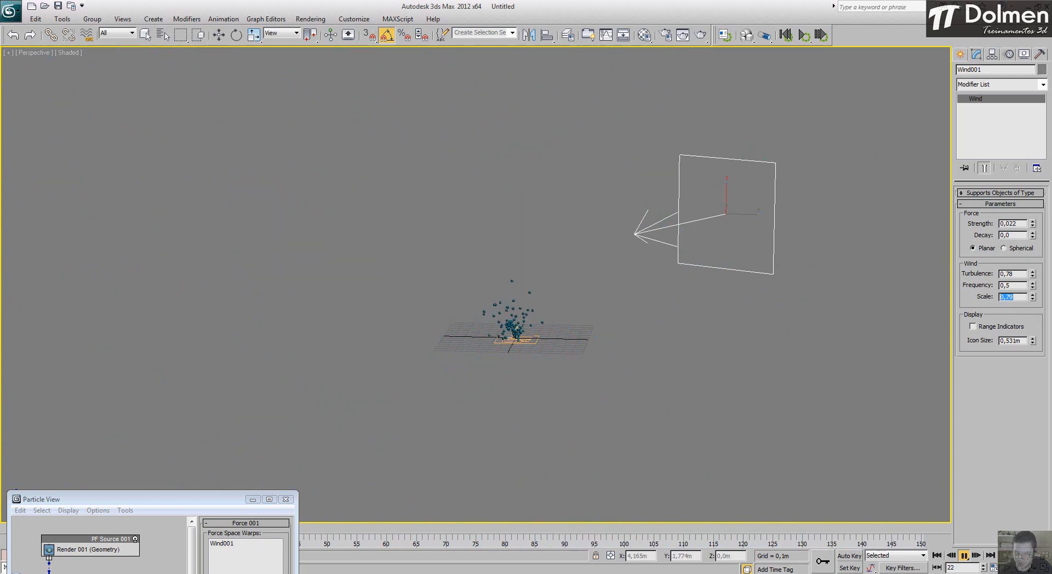
{"action": "type", "text": "1"}
{"action": "key", "text": "Return"}
{"action": "double_click", "coordinate": [1019, 273]}
{"action": "type", "text": "1"}
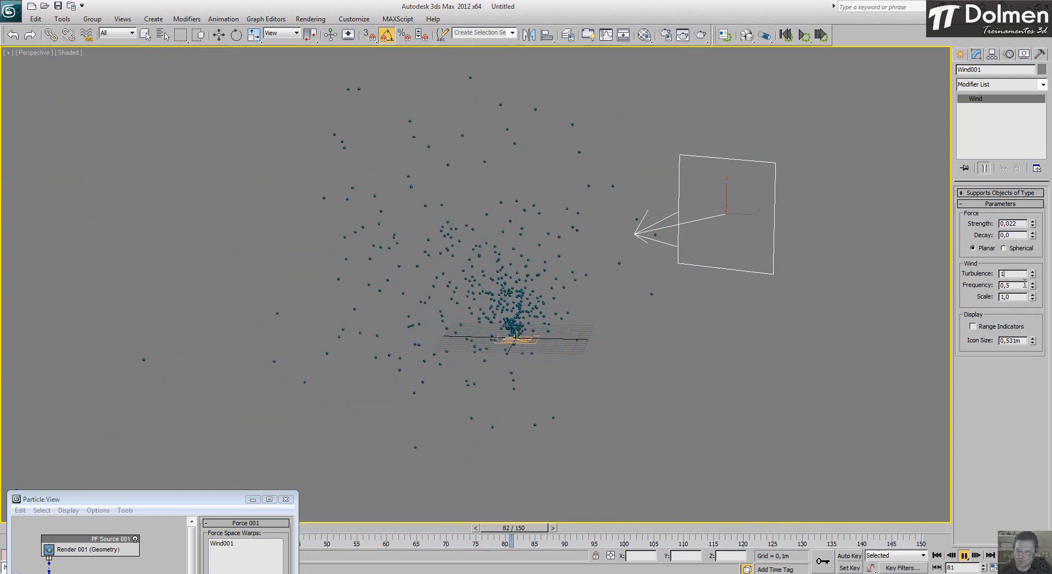
{"action": "key", "text": "BackSpace"}
{"action": "type", "text": "0"}
{"action": "left_click", "coordinate": [1013, 285]}
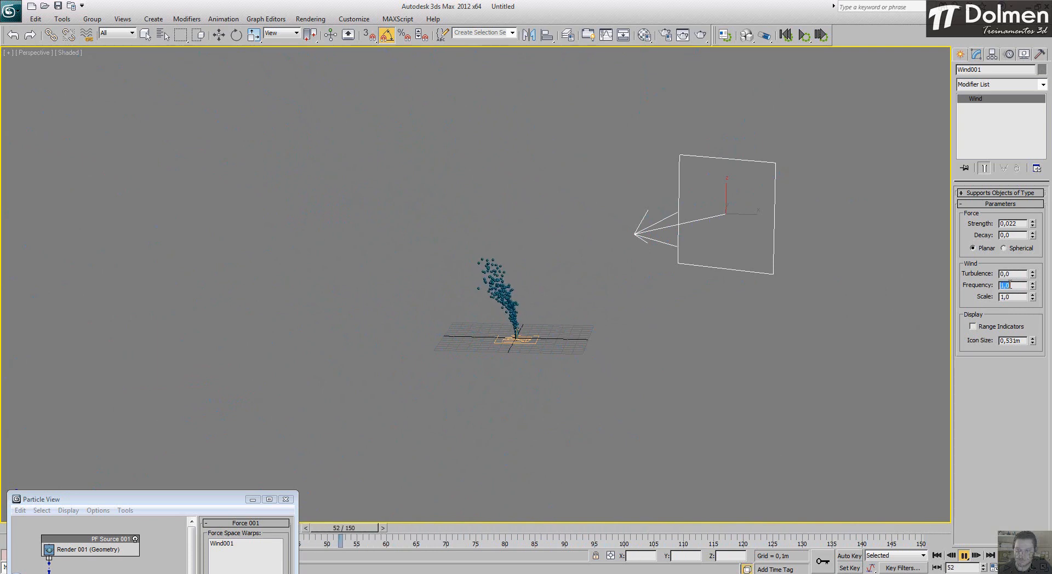
Step: Set the wind's strength to 1 while the animation plays
{"action": "double_click", "coordinate": [1011, 223]}
{"action": "type", "text": "1"}
{"action": "key", "text": "Return"}
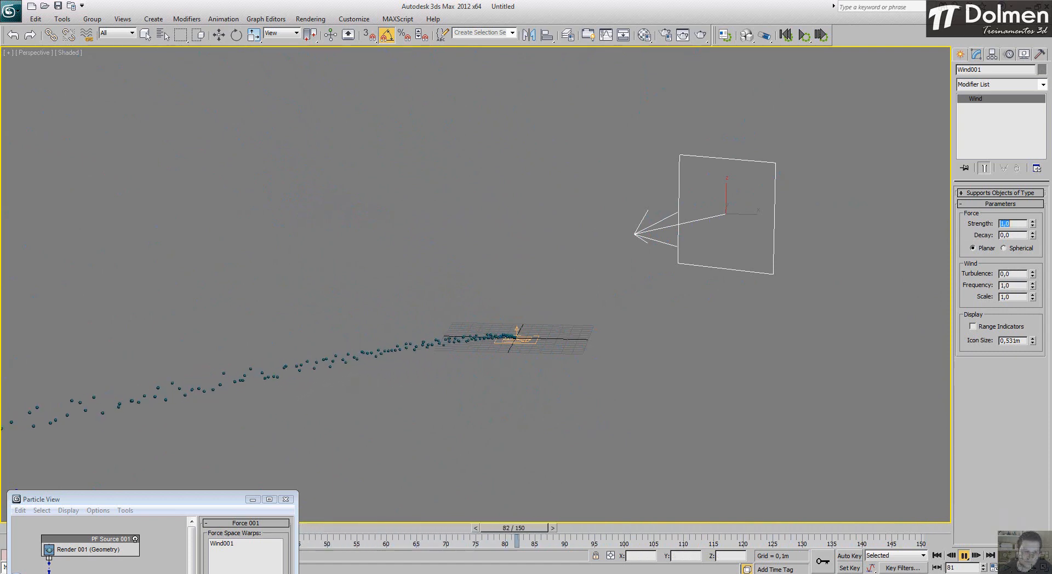
Step: Bring Particle View back over the viewport and lower the Force operator's influence to 20%
{"action": "left_click_drag", "start_coordinate": [155, 499], "coordinate": [768, 305]}
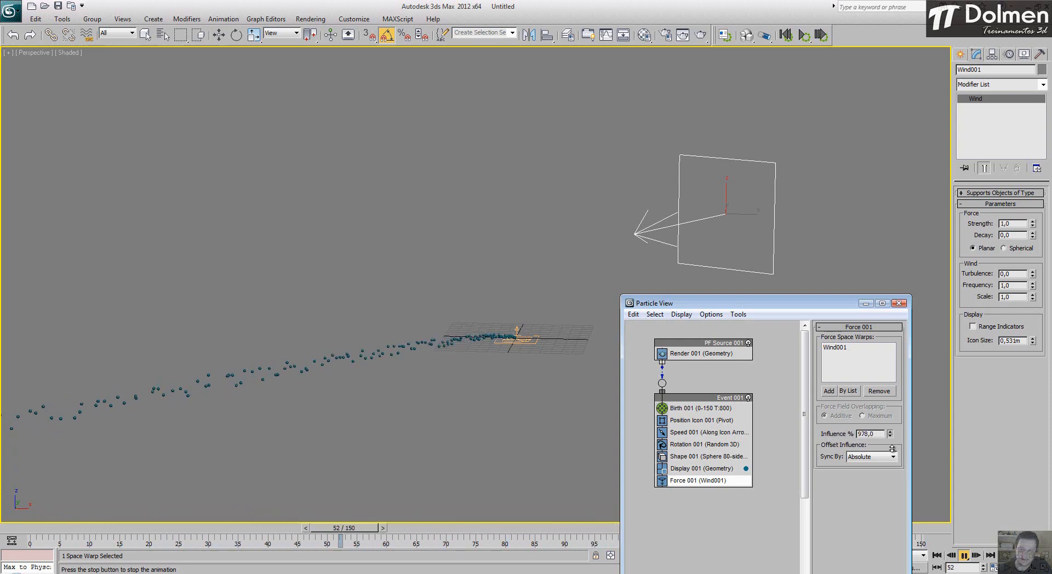
{"action": "left_click_drag", "start_coordinate": [890, 434], "coordinate": [891, 352]}
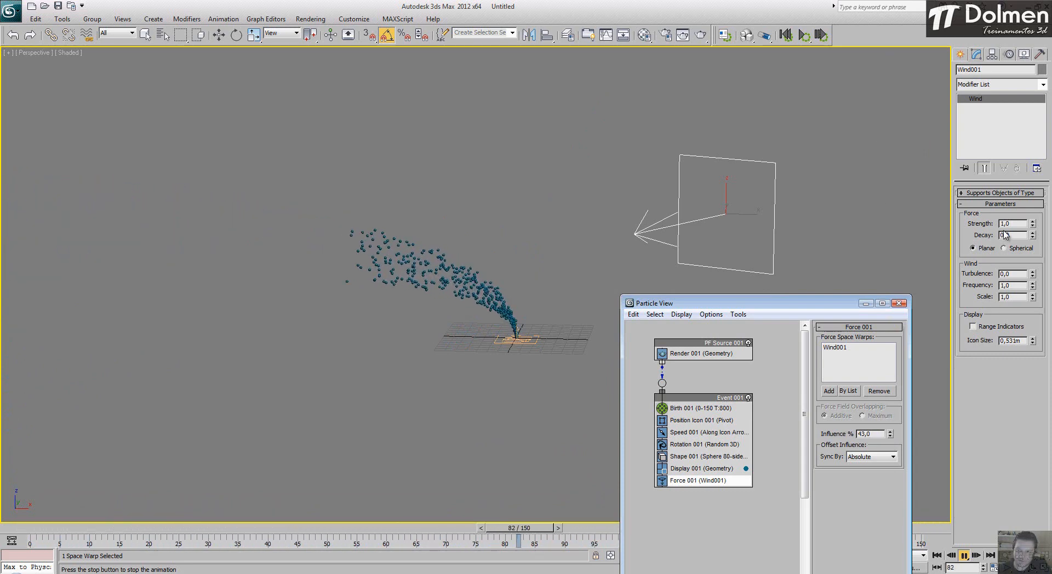
{"action": "left_click_drag", "start_coordinate": [890, 433], "coordinate": [891, 458]}
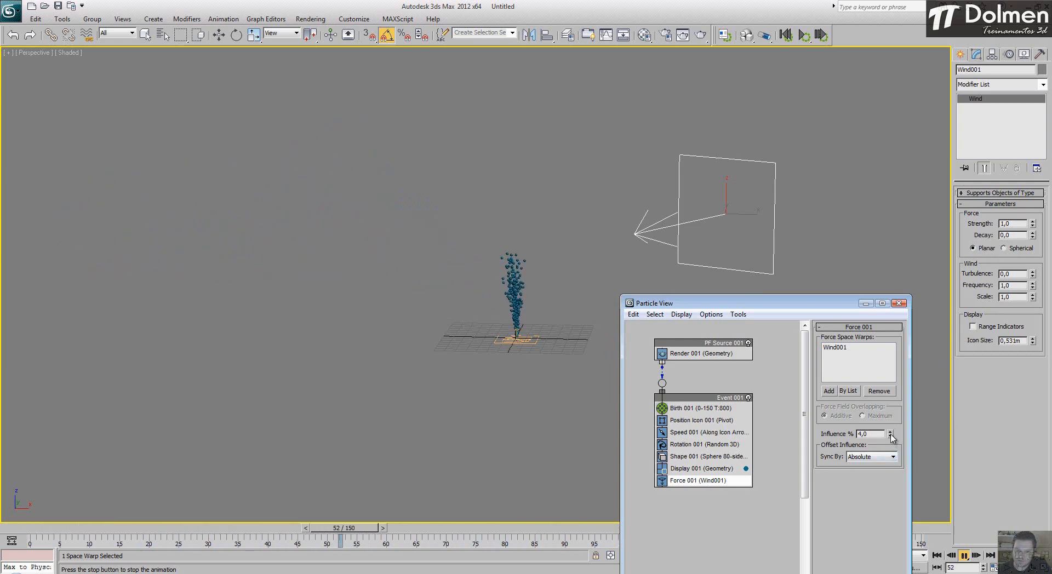
{"action": "left_click", "coordinate": [891, 432]}
{"action": "left_click", "coordinate": [891, 431]}
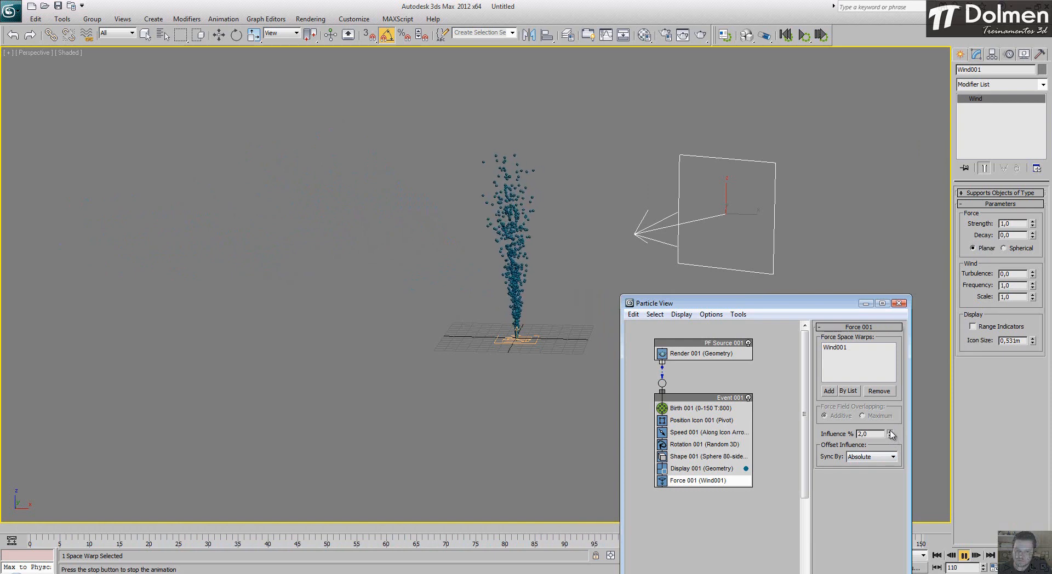
{"action": "left_click", "coordinate": [891, 431]}
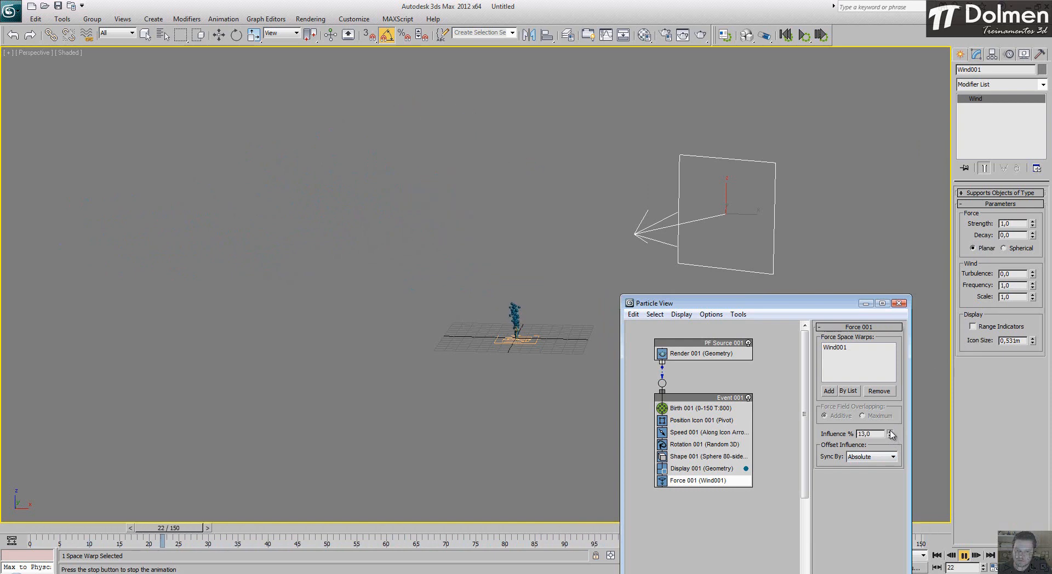
{"action": "left_click_drag", "start_coordinate": [891, 432], "coordinate": [891, 428]}
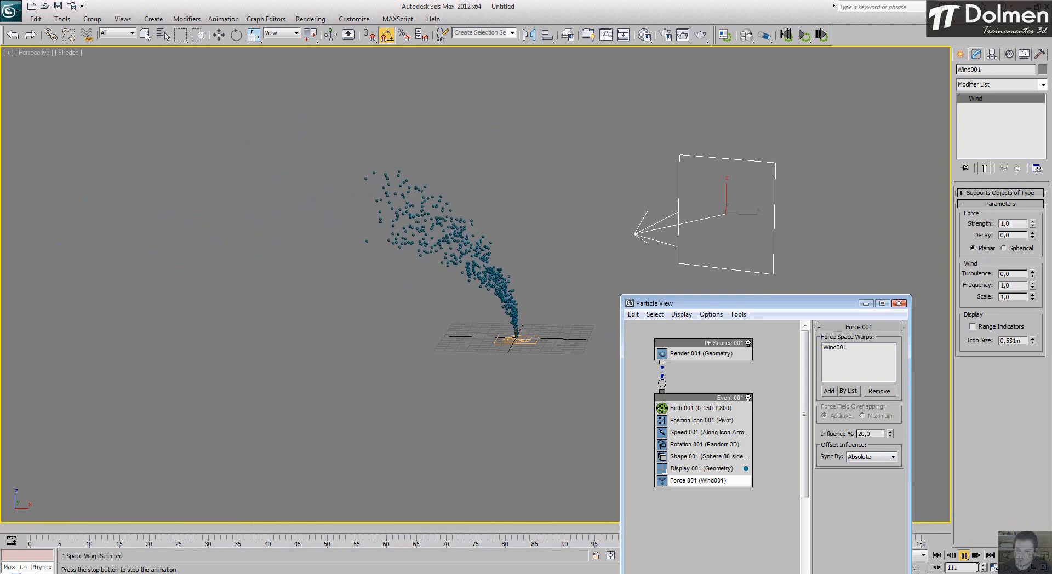
Step: Stop the playback and delete both the Force operator from Event 001 and the Wind space warp from the scene
{"action": "left_click", "coordinate": [966, 556]}
{"action": "key", "text": "e"}
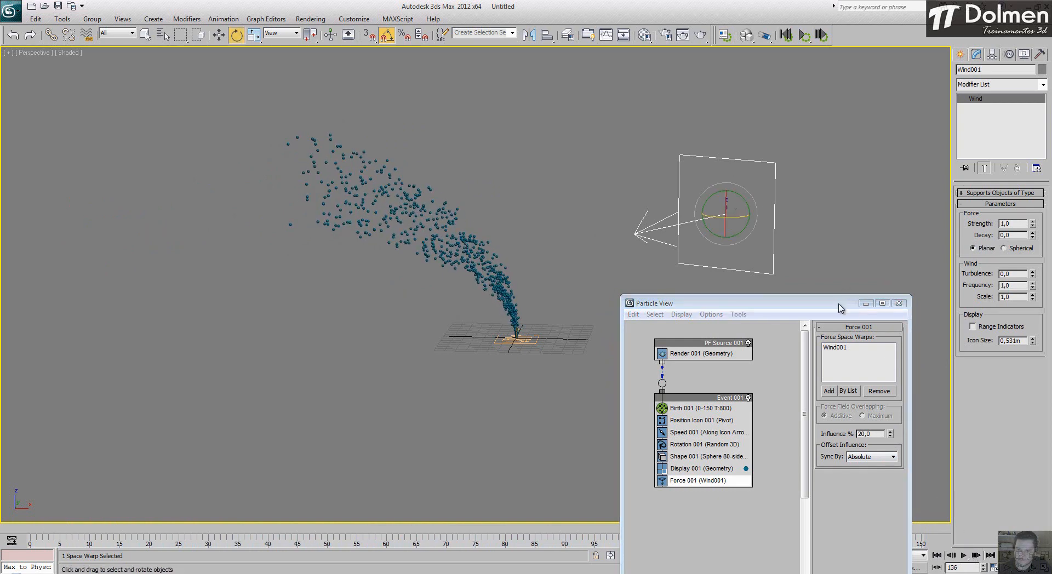
{"action": "left_click_drag", "start_coordinate": [842, 308], "coordinate": [283, 59]}
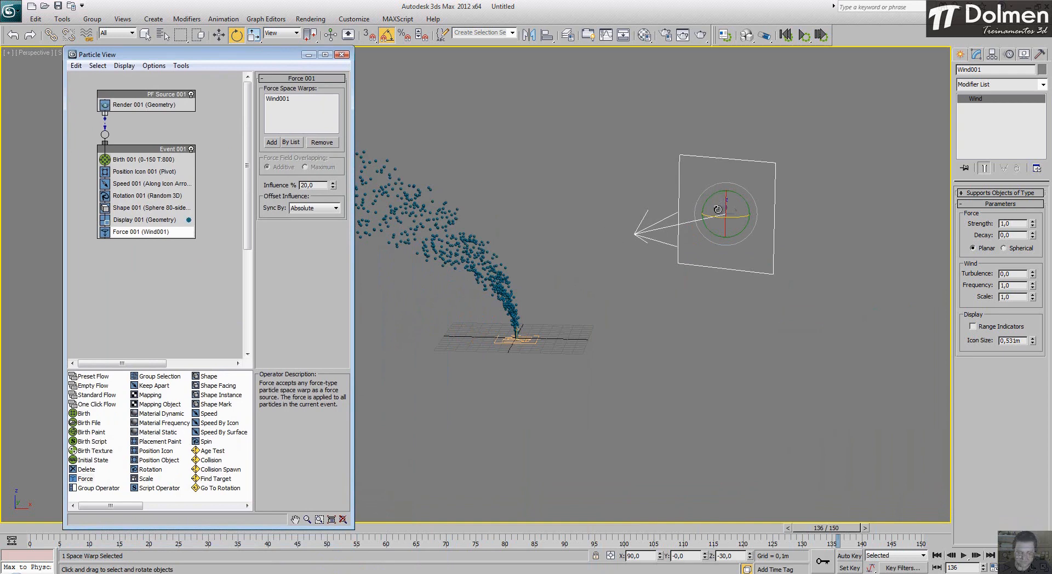
{"action": "key", "text": "Delete"}
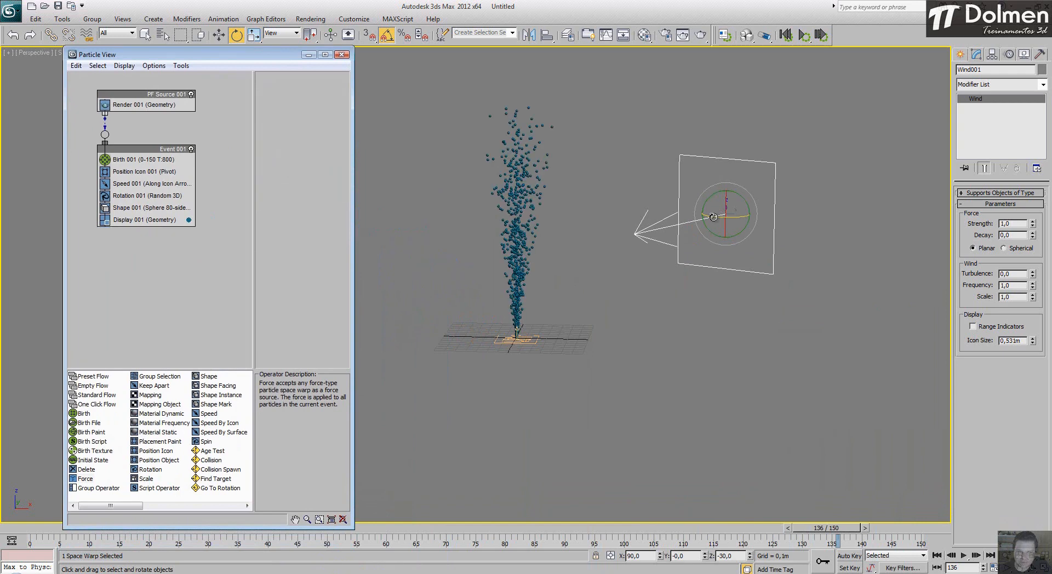
{"action": "left_click", "coordinate": [704, 217]}
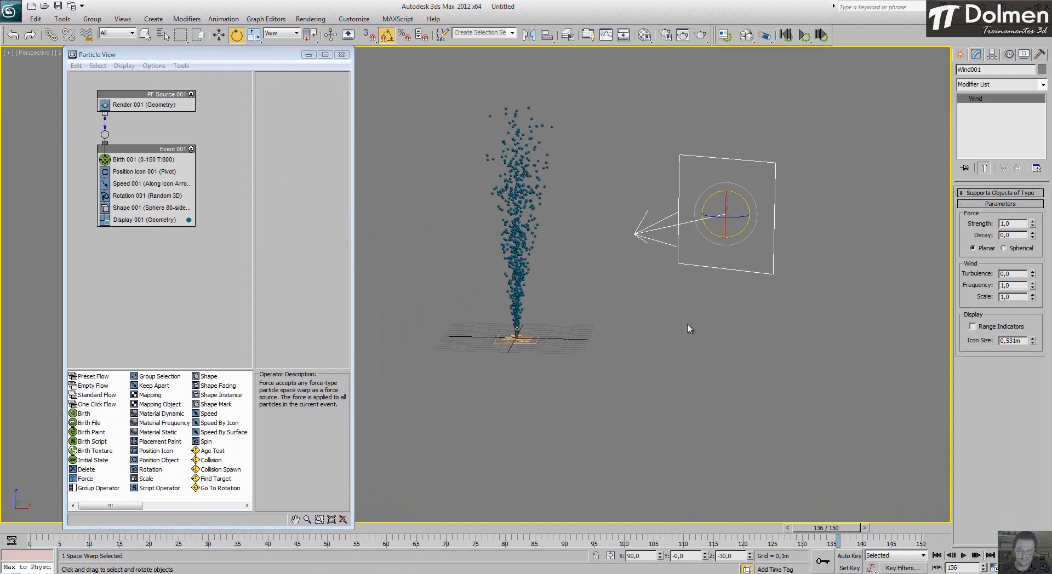
{"action": "key", "text": "Delete"}
{"action": "middle_click_drag", "start_coordinate": [636, 248], "coordinate": [661, 256]}
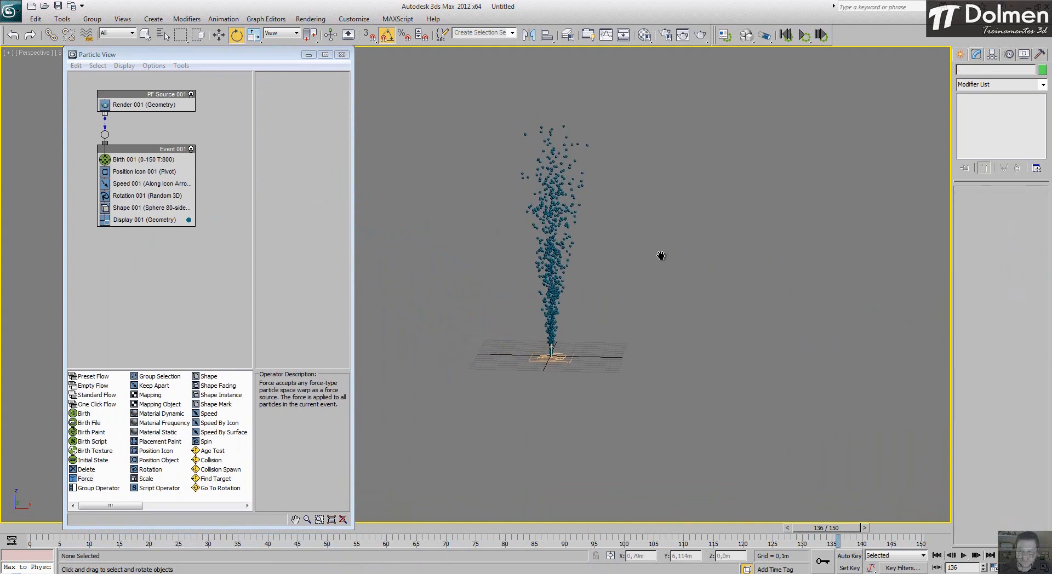
Step: Restore the four-viewport layout and widen the Particle View window to reveal the whole operator list
{"action": "key", "text": "alt+w"}
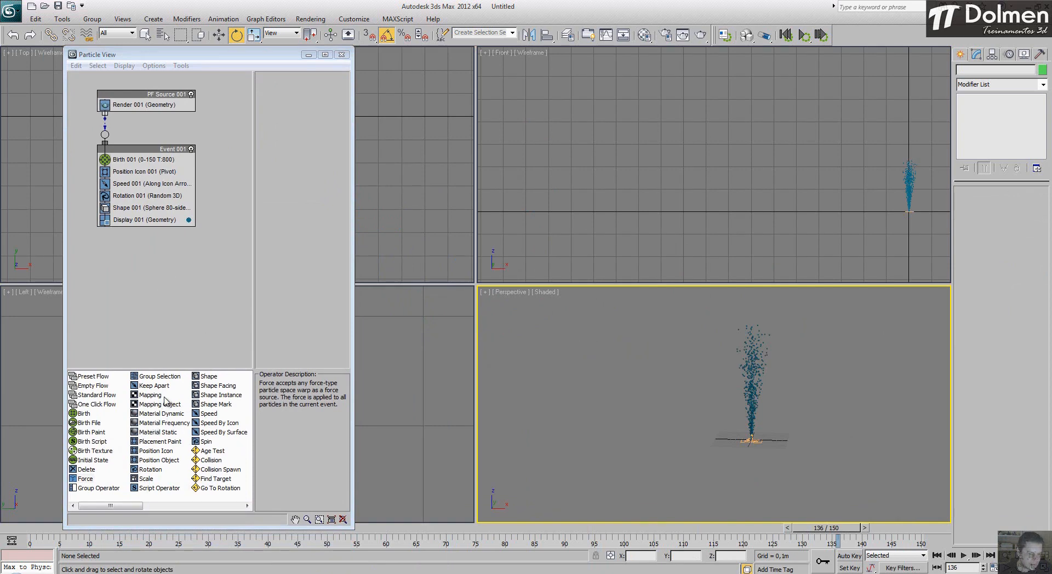
{"action": "left_click_drag", "start_coordinate": [352, 145], "coordinate": [500, 146]}
{"action": "middle_click_drag", "start_coordinate": [722, 363], "coordinate": [607, 393]}
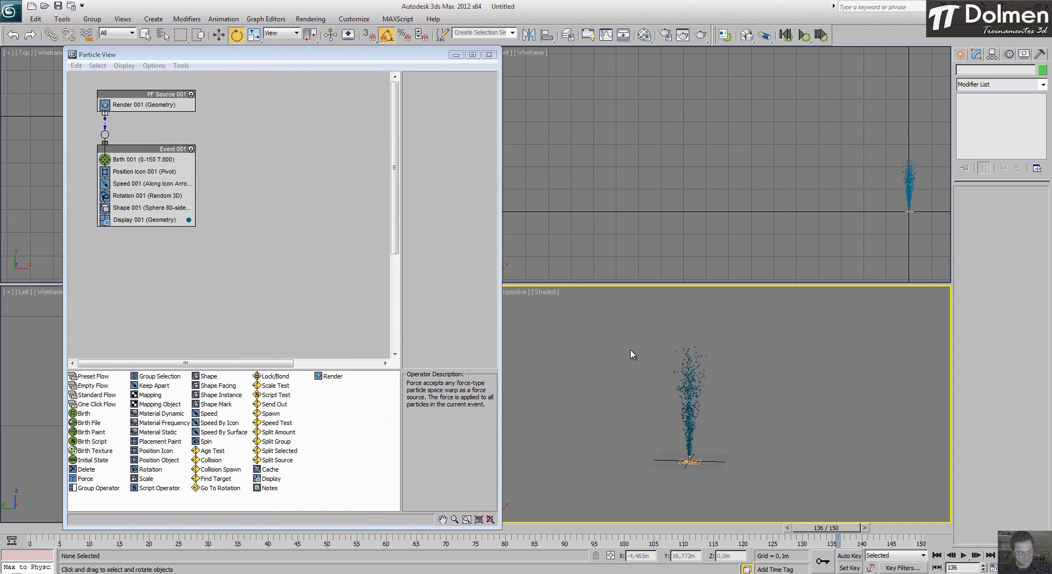
Step: Switch the perspective viewport to the Camera001 view and adjust its field of view to frame the particle stream more tightly
{"action": "key", "text": "c"}
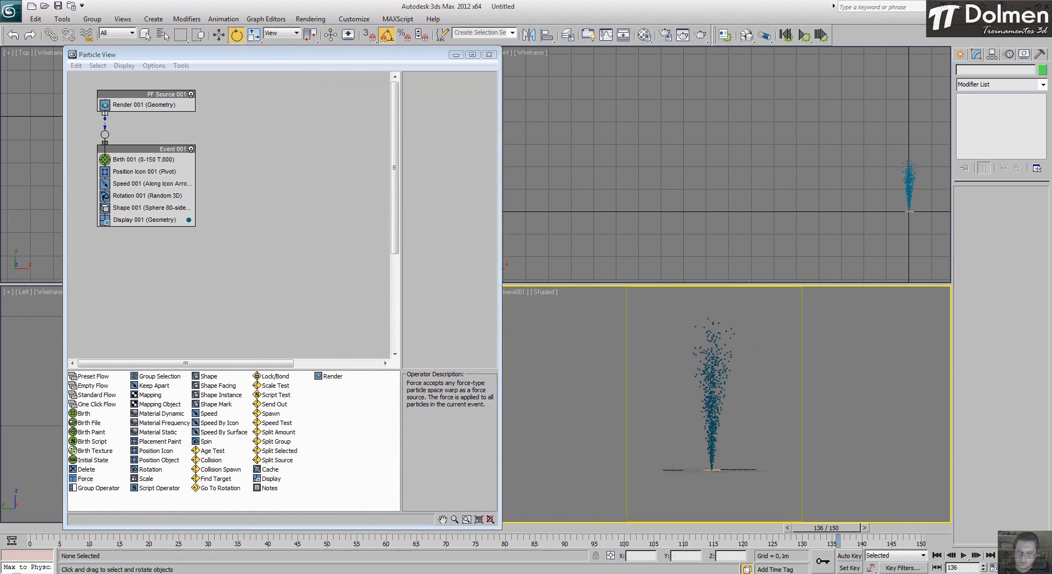
{"action": "left_click", "coordinate": [1006, 568]}
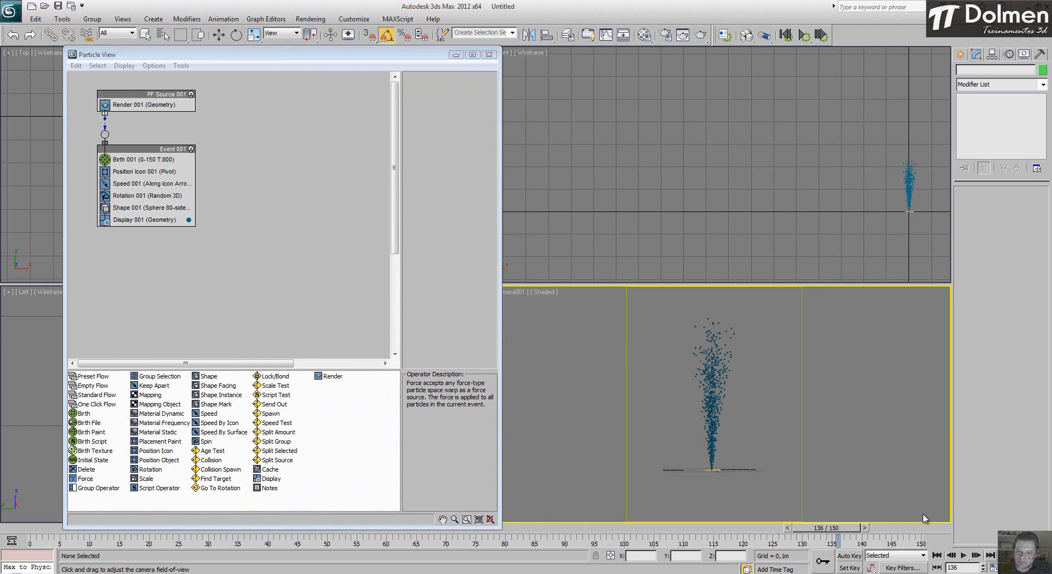
{"action": "left_click_drag", "start_coordinate": [739, 425], "coordinate": [739, 412]}
{"action": "middle_click_drag", "start_coordinate": [739, 431], "coordinate": [748, 427]}
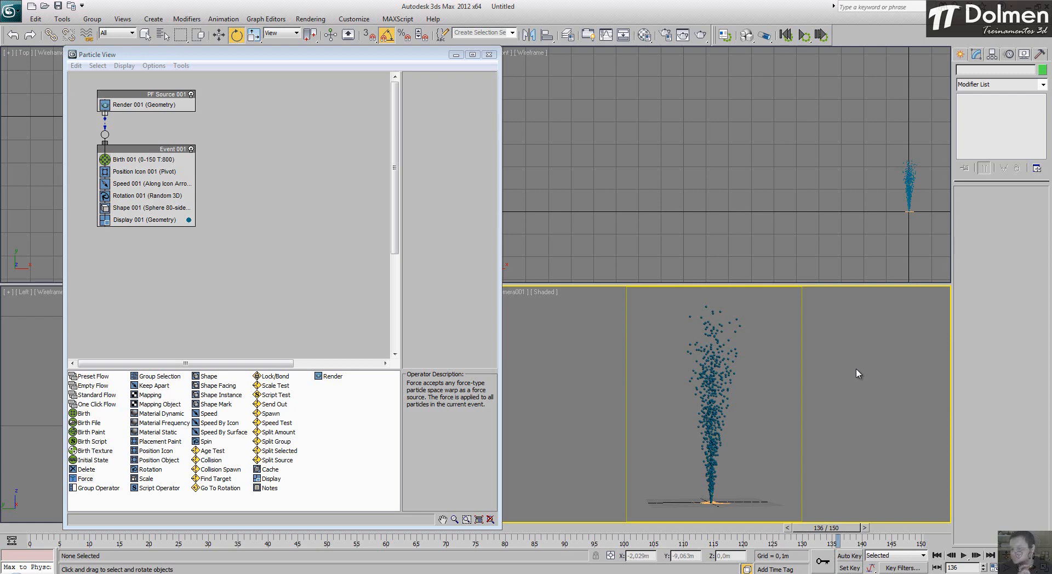
Step: Add a Material Dynamic operator at the end of Event 001 and show its parameters
{"action": "left_click", "coordinate": [156, 415]}
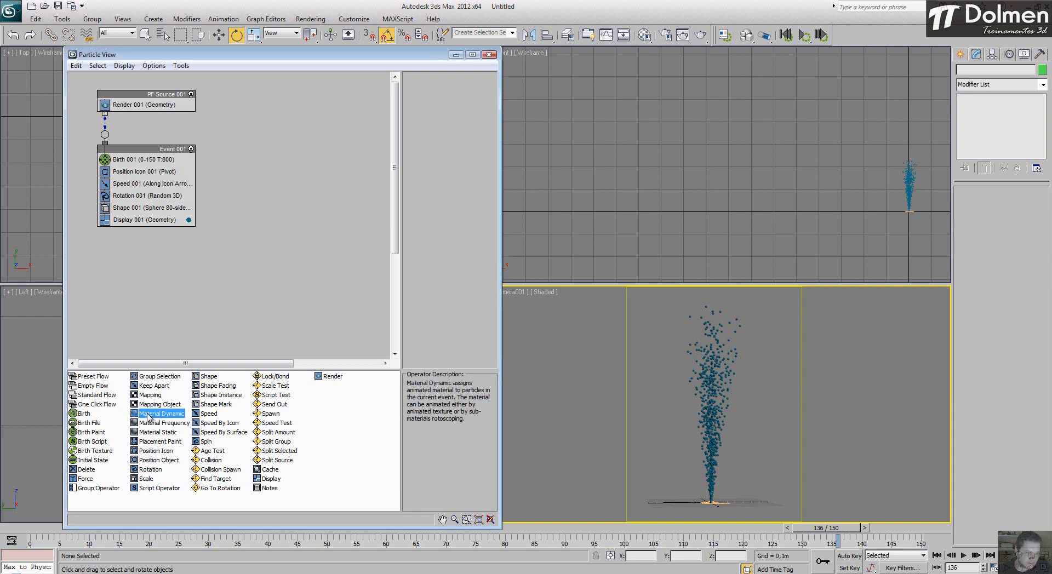
{"action": "mouse_move", "coordinate": [158, 415]}
{"action": "left_mouse_down"}
{"action": "mouse_move", "coordinate": [159, 255]}
{"action": "mouse_move", "coordinate": [146, 229]}
{"action": "left_mouse_up"}
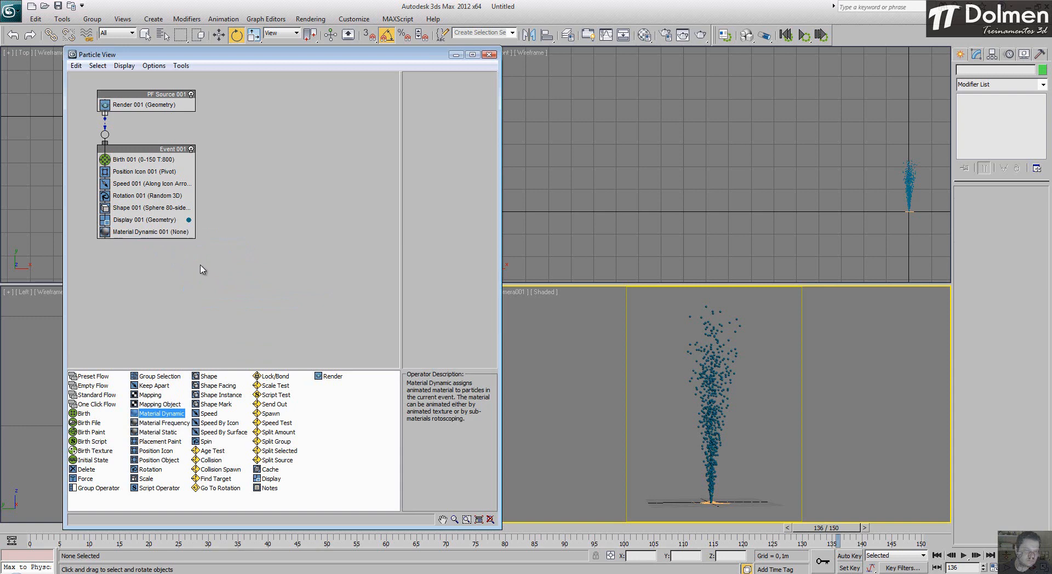
{"action": "left_click", "coordinate": [146, 232]}
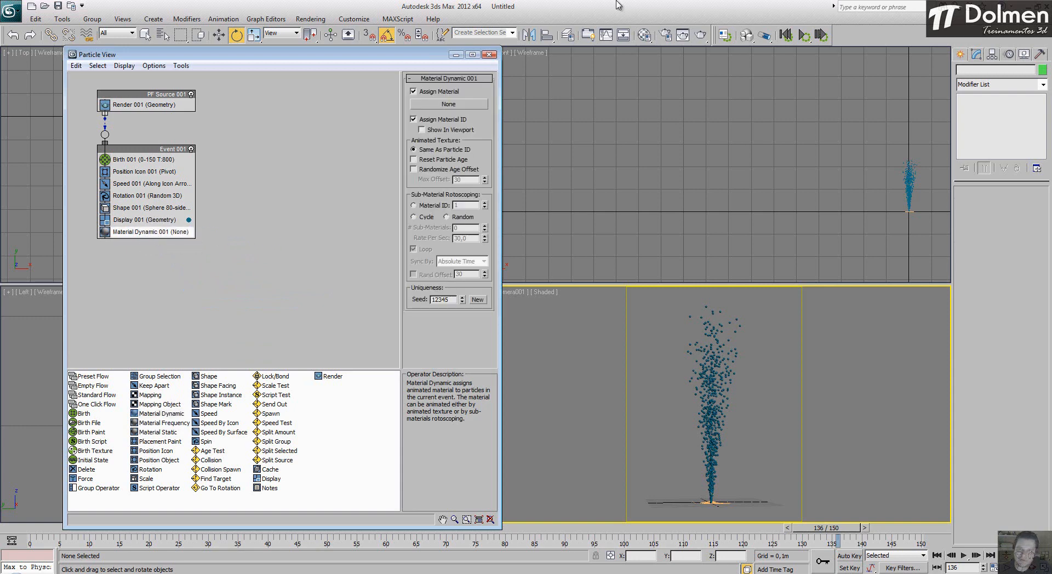
Step: Assign V-Ray Adv 2.40.03 as the production renderer in the render setup
{"action": "left_click", "coordinate": [644, 34]}
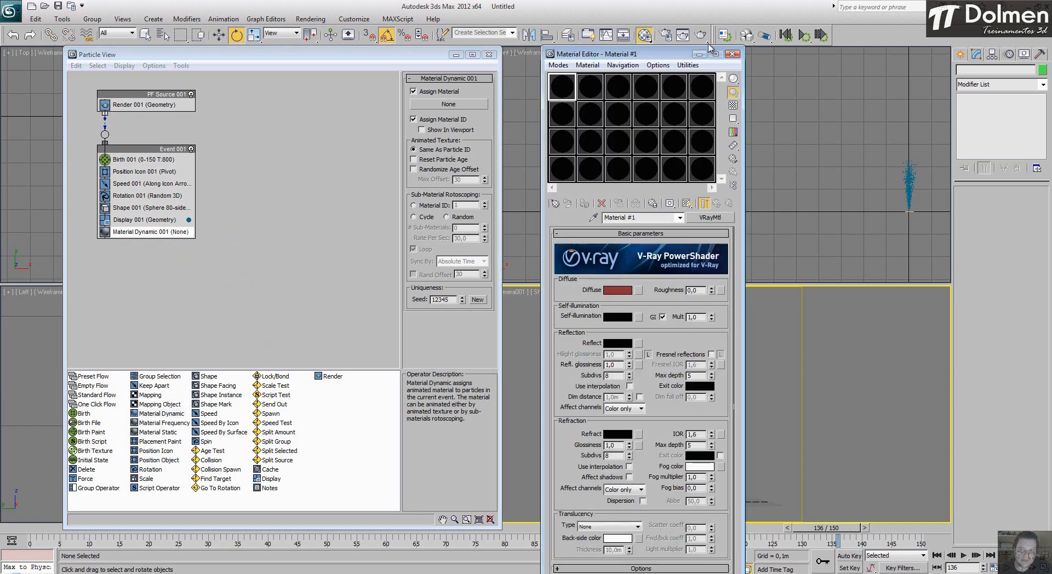
{"action": "left_click", "coordinate": [733, 54]}
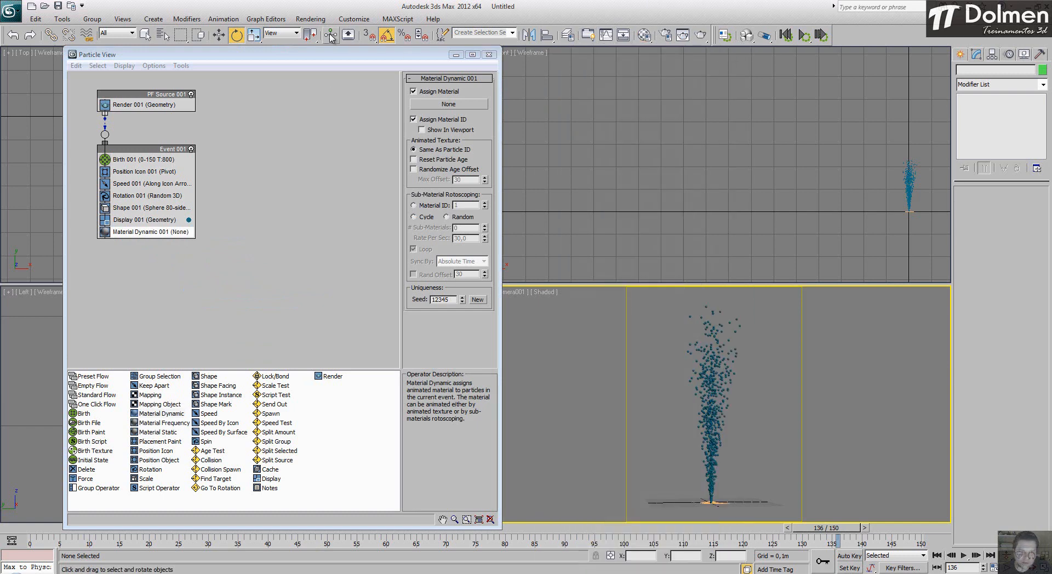
{"action": "left_click", "coordinate": [310, 18]}
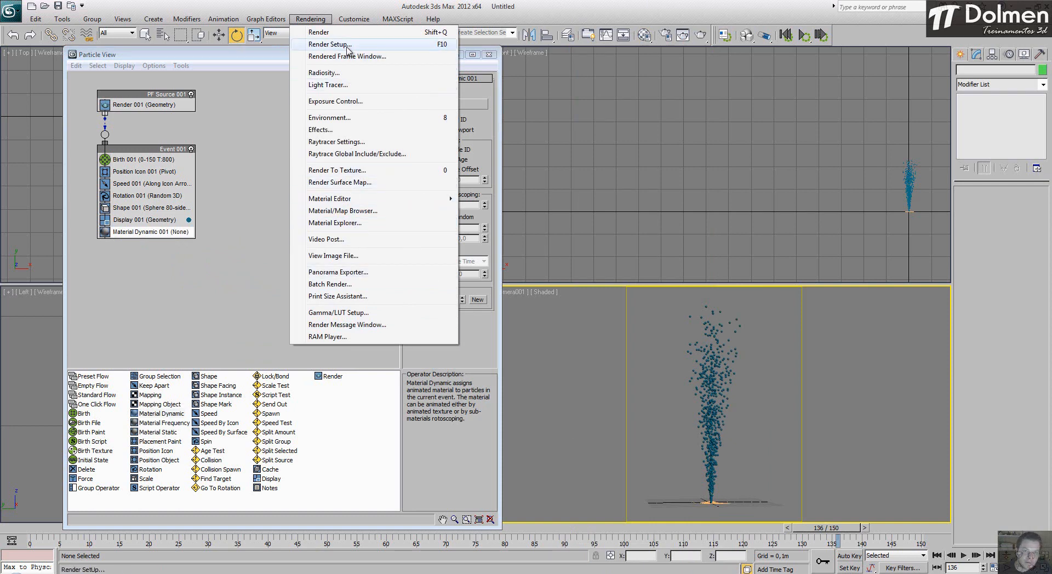
{"action": "left_click", "coordinate": [328, 43]}
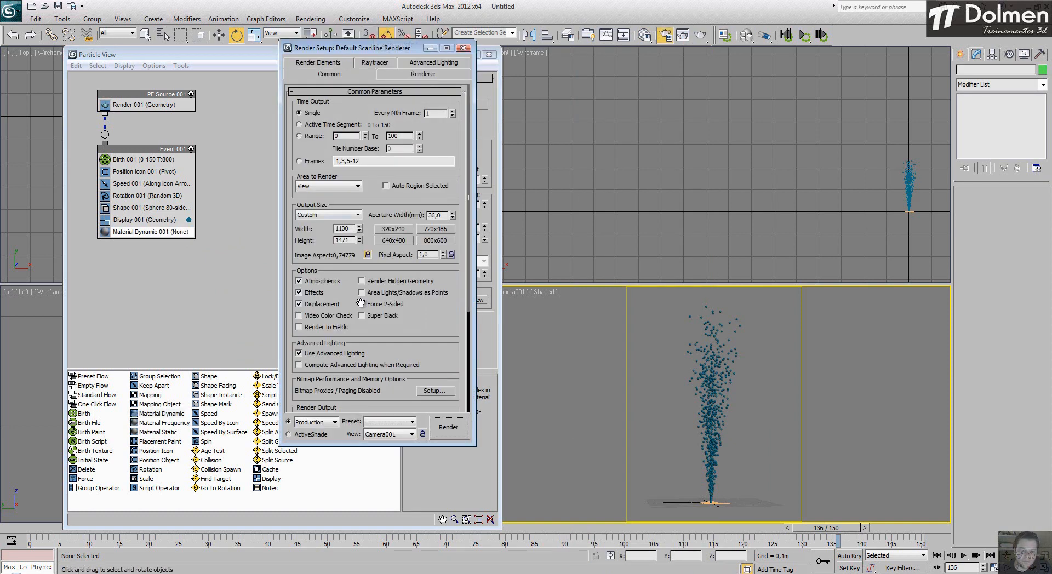
{"action": "scroll", "coordinate": [406, 407], "scroll_direction": "down", "scroll_amount": 5}
{"action": "scroll", "coordinate": [404, 404], "scroll_direction": "down", "scroll_amount": 1}
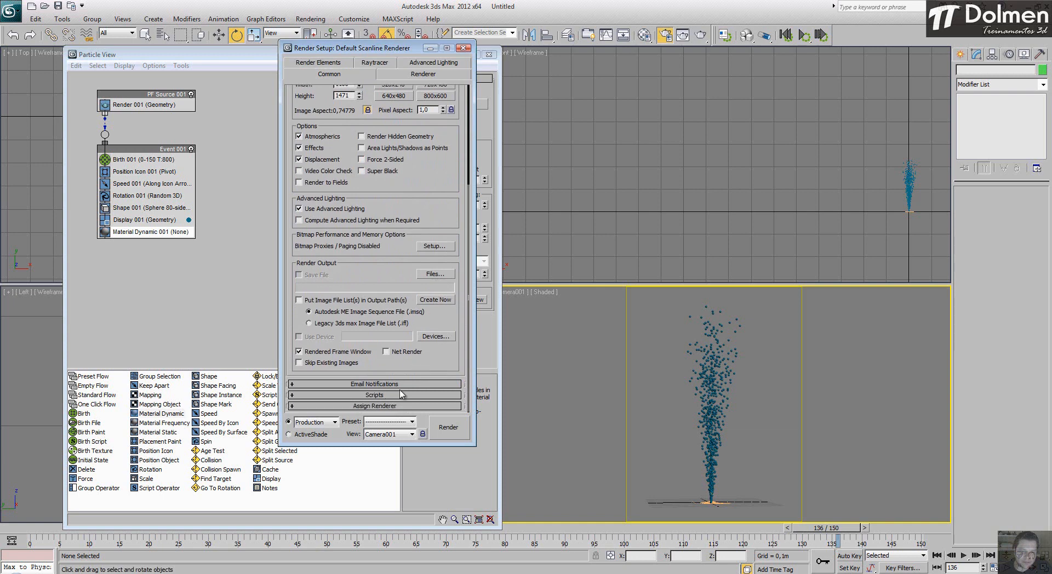
{"action": "left_click", "coordinate": [391, 406]}
{"action": "left_click", "coordinate": [437, 360]}
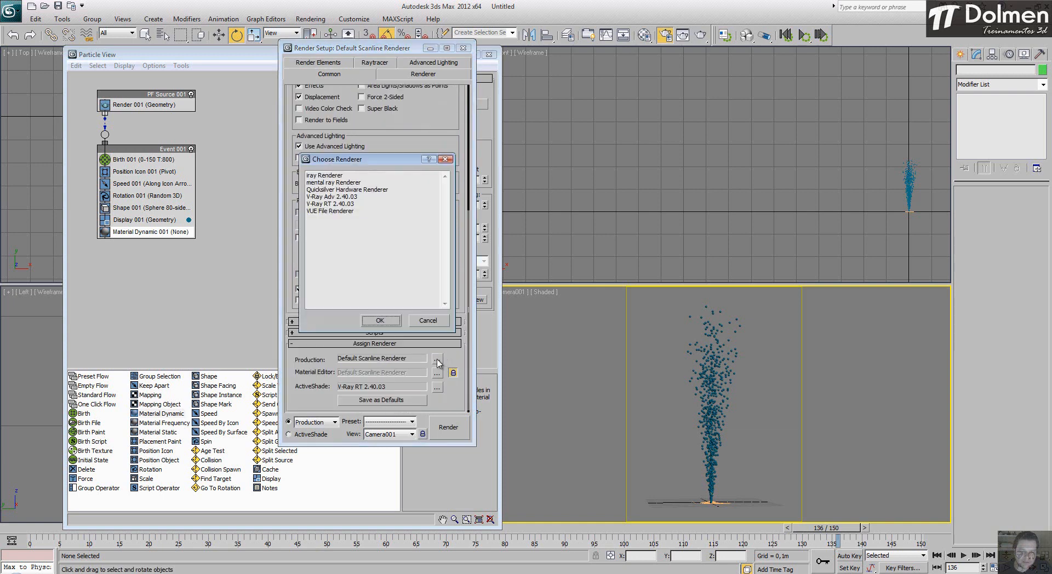
{"action": "left_click", "coordinate": [343, 197]}
{"action": "left_click", "coordinate": [378, 321]}
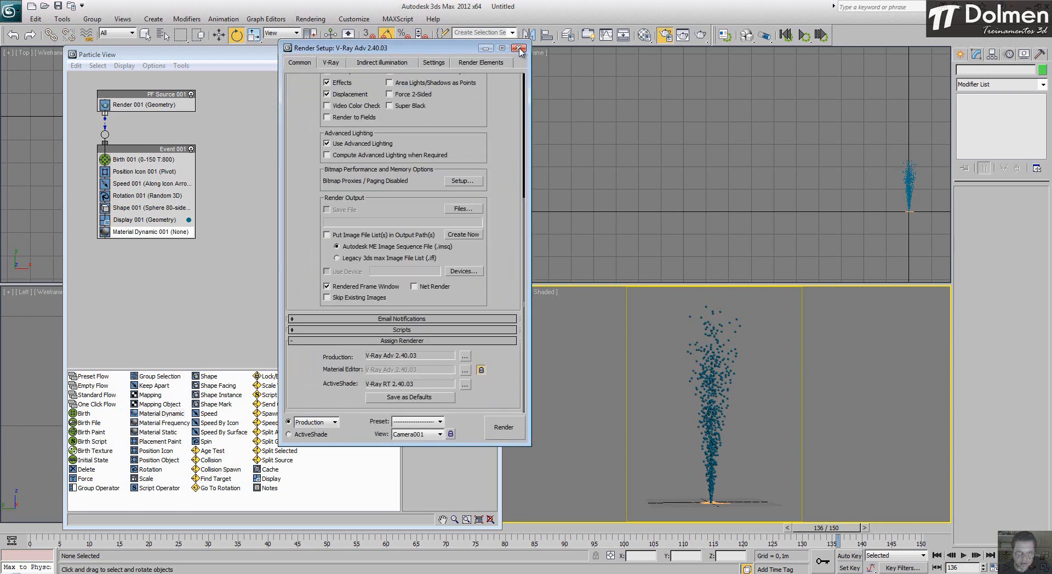
{"action": "left_click", "coordinate": [518, 48]}
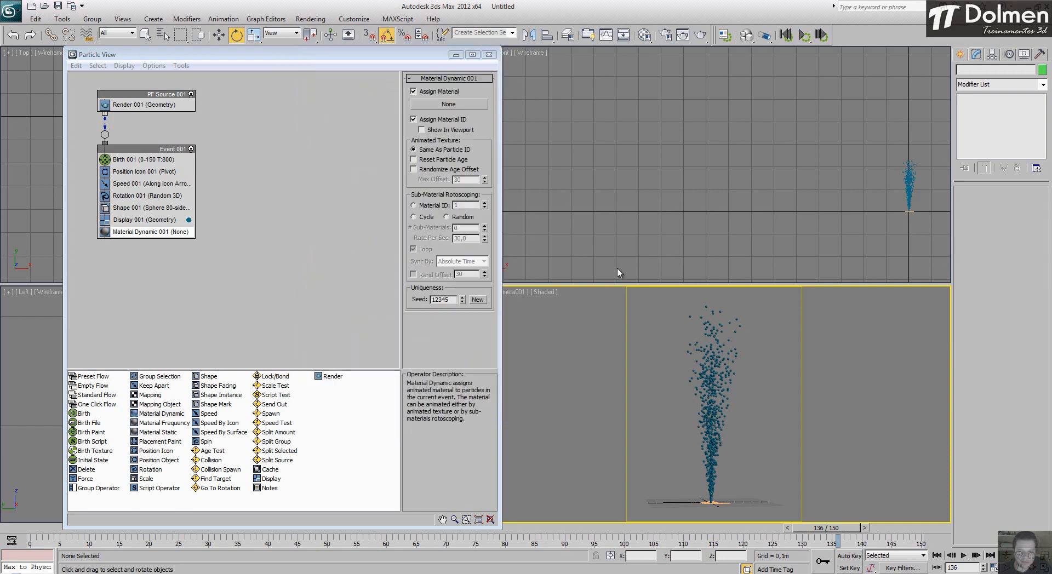
Step: Assign the red Material #1 as an instance to the Material Dynamic operator, shown in the viewport, and render the Camera001 view
{"action": "left_click", "coordinate": [644, 35]}
{"action": "left_click_drag", "start_coordinate": [650, 57], "coordinate": [902, 56]}
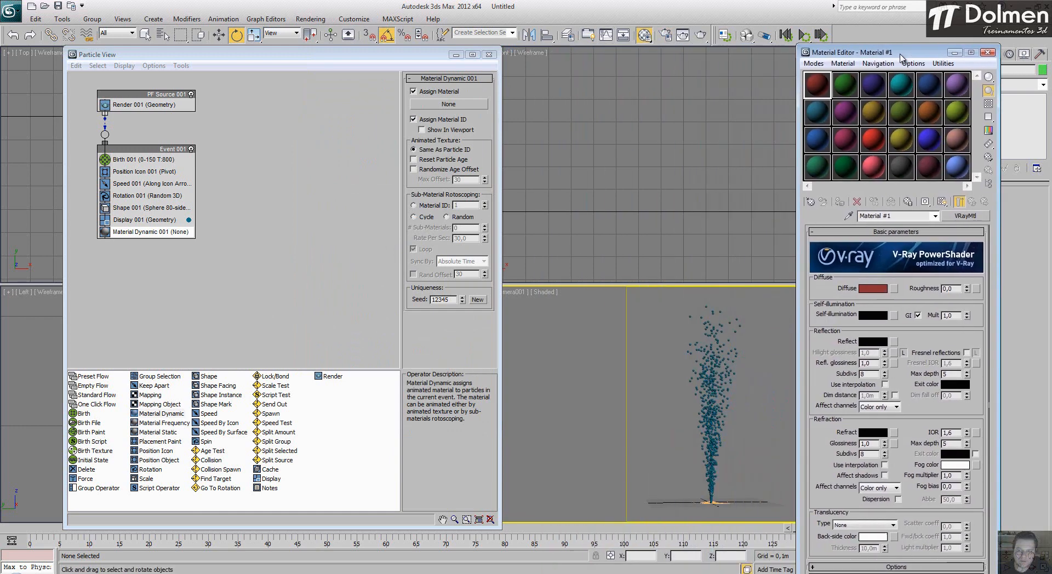
{"action": "left_click", "coordinate": [643, 36]}
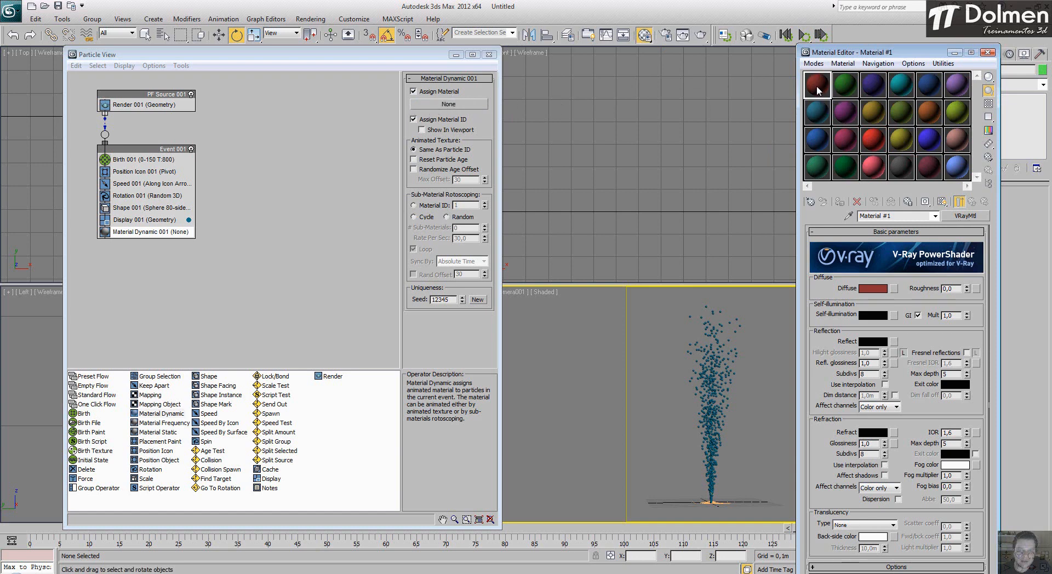
{"action": "left_click_drag", "start_coordinate": [818, 90], "coordinate": [454, 108]}
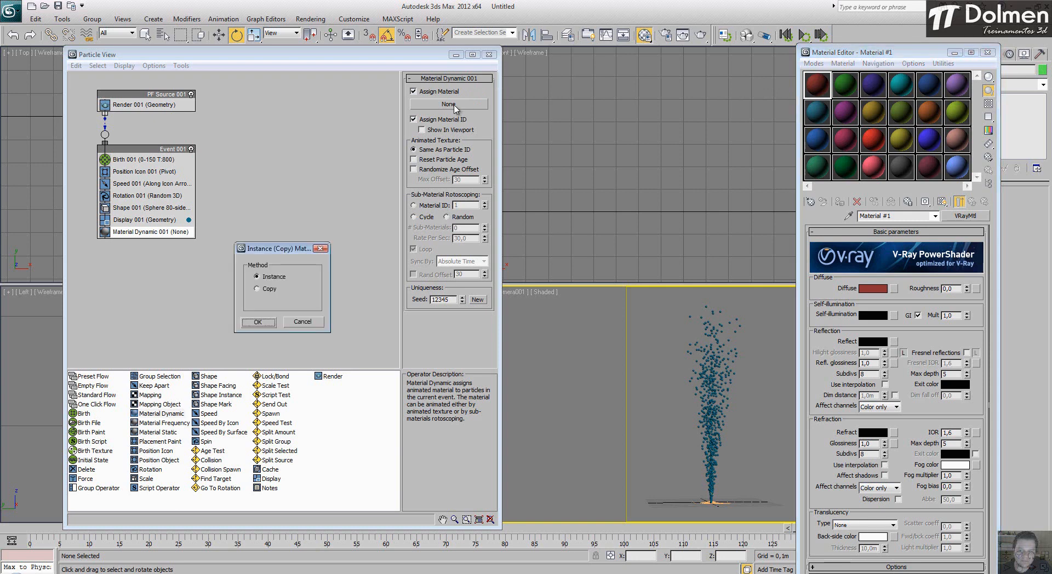
{"action": "left_click", "coordinate": [257, 323]}
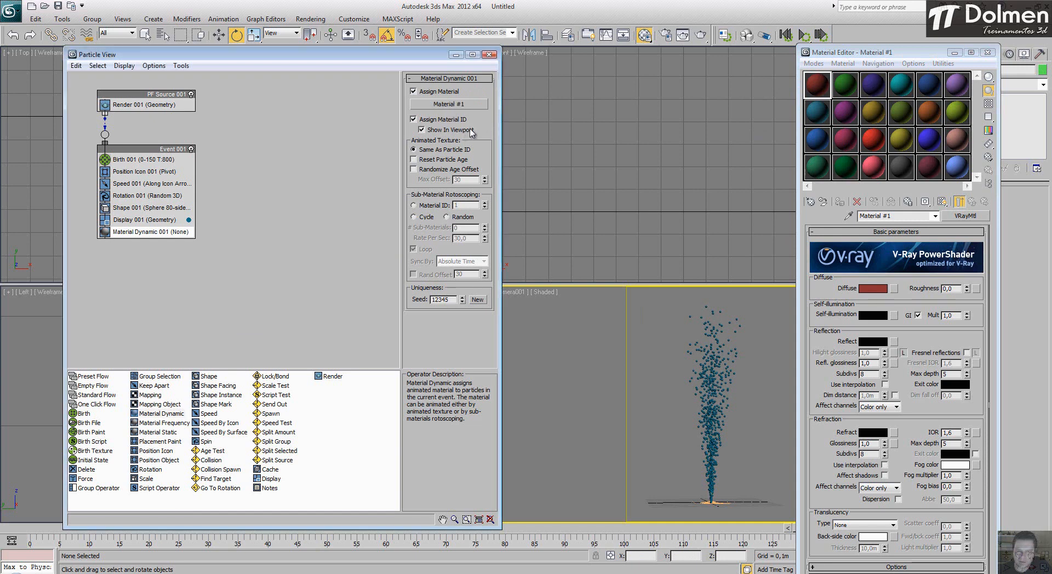
{"action": "left_click", "coordinate": [701, 35]}
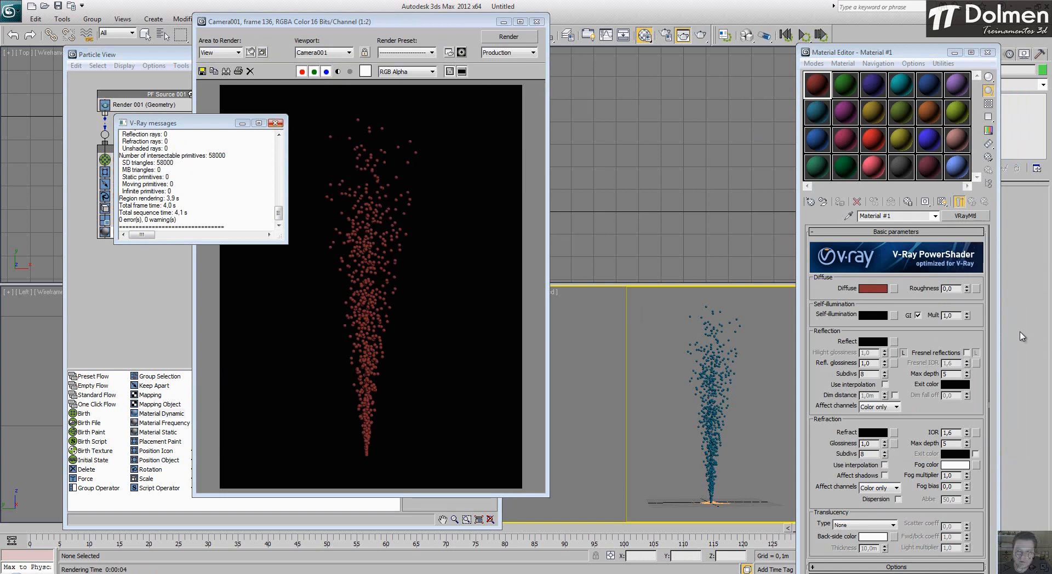
{"action": "left_click", "coordinate": [275, 124]}
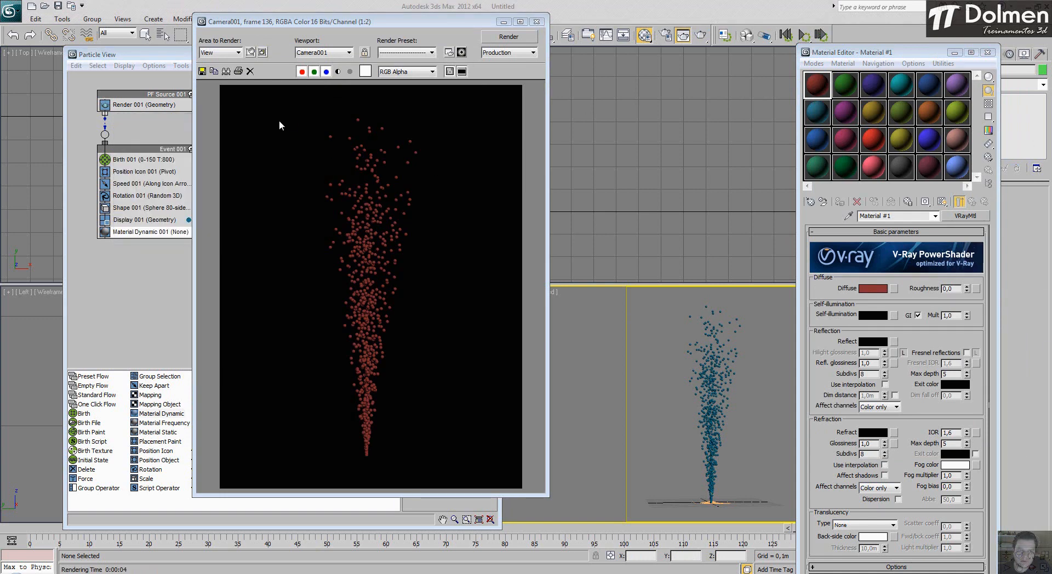
Step: Enable Affect Shadows on Material #1, set its Refract color to dark gray, and render the Camera001 view again
{"action": "left_click", "coordinate": [884, 476]}
{"action": "left_click", "coordinate": [873, 432]}
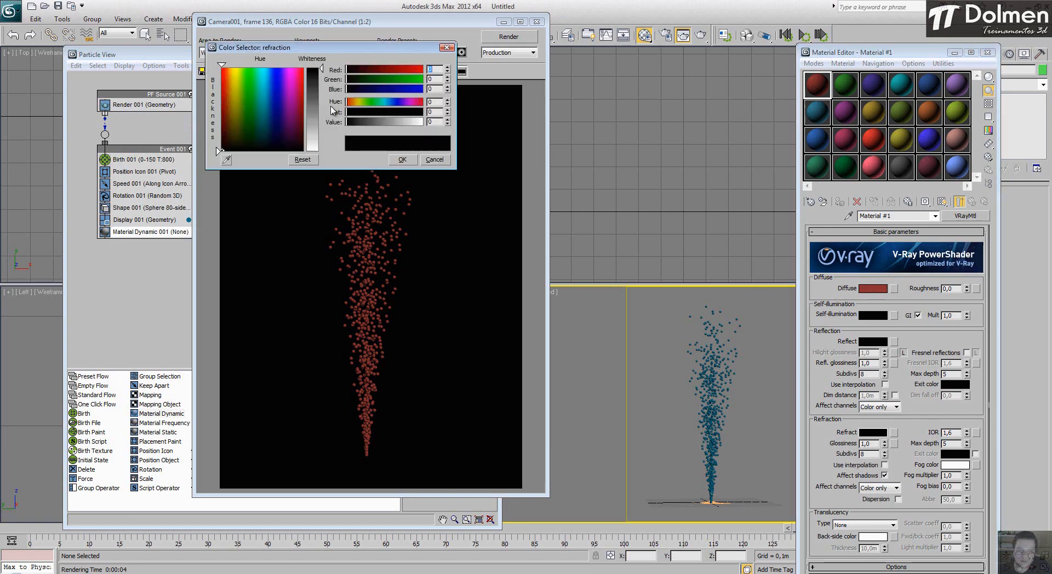
{"action": "left_click", "coordinate": [312, 99]}
{"action": "left_click", "coordinate": [402, 159]}
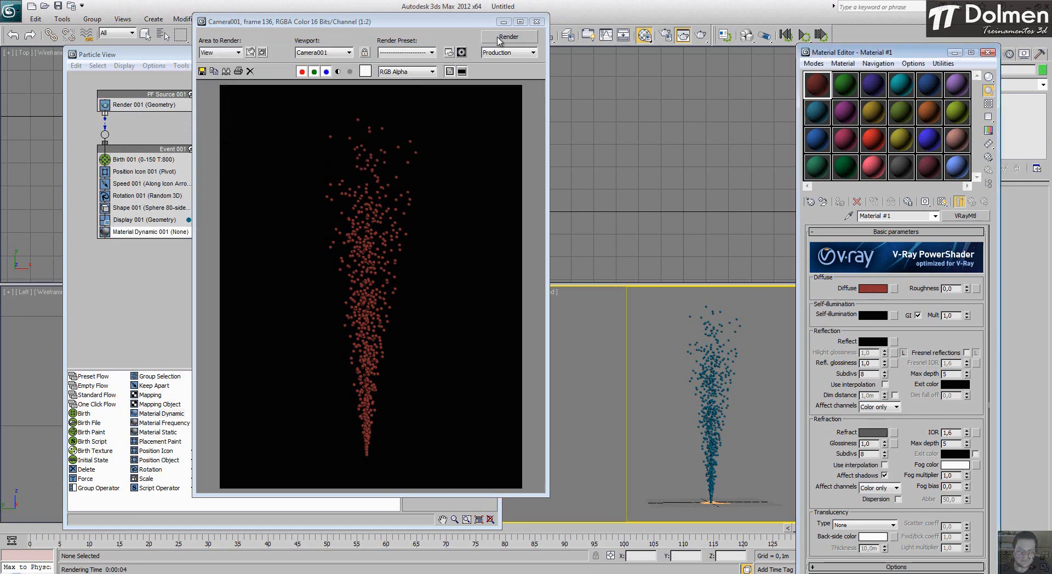
{"action": "left_click", "coordinate": [499, 39]}
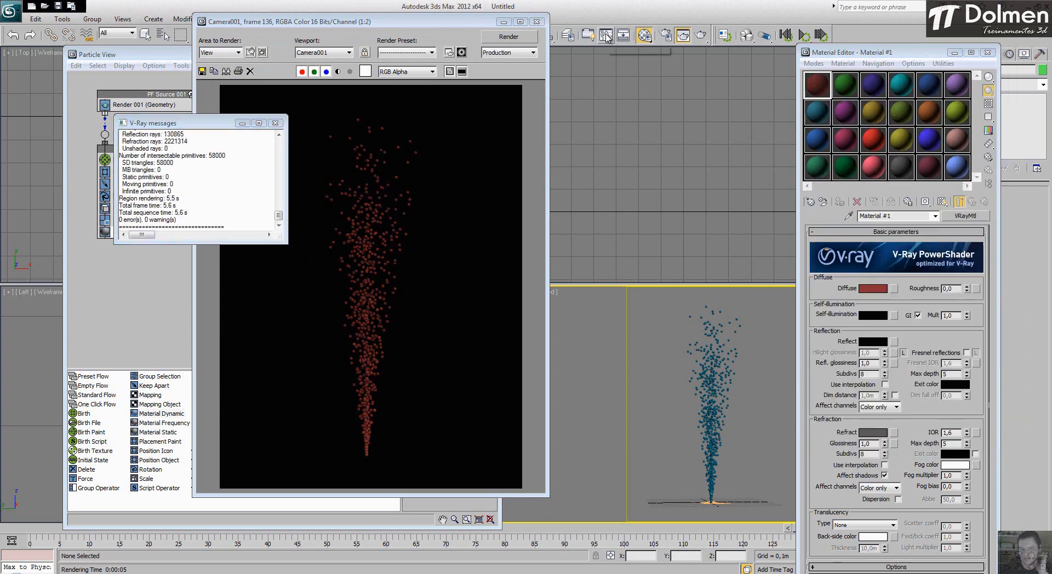
{"action": "left_click", "coordinate": [275, 122]}
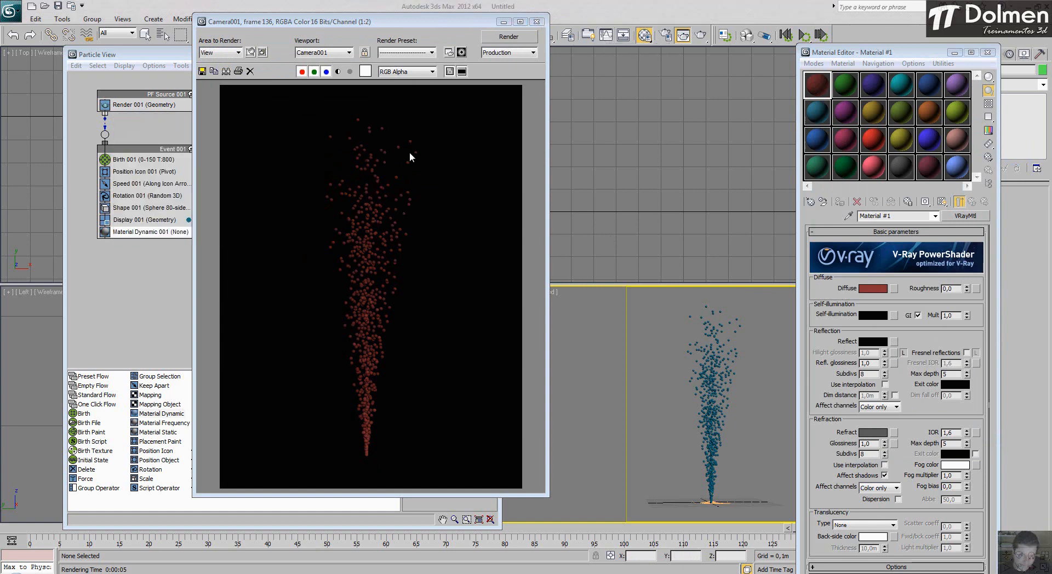
{"action": "left_click", "coordinate": [536, 22]}
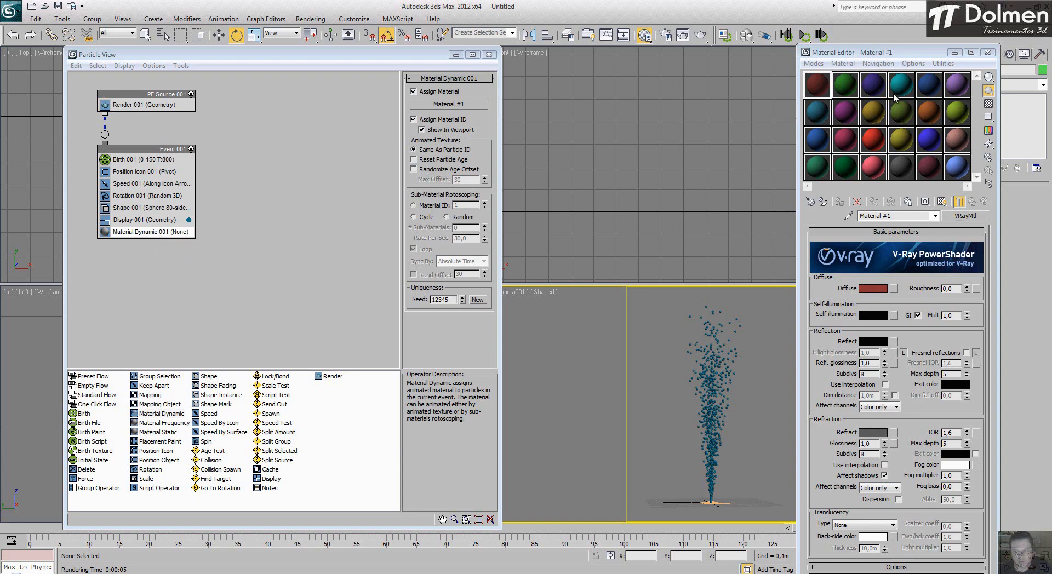
Step: Set the Refract color of Material #1 back to black
{"action": "left_click", "coordinate": [873, 433]}
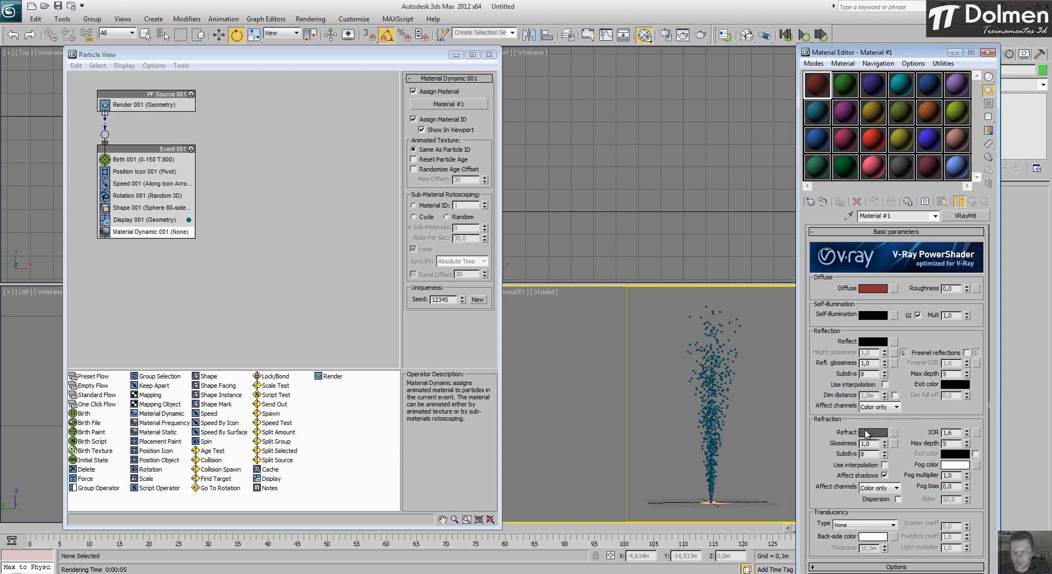
{"action": "left_click_drag", "start_coordinate": [323, 98], "coordinate": [323, 68]}
{"action": "left_click", "coordinate": [402, 159]}
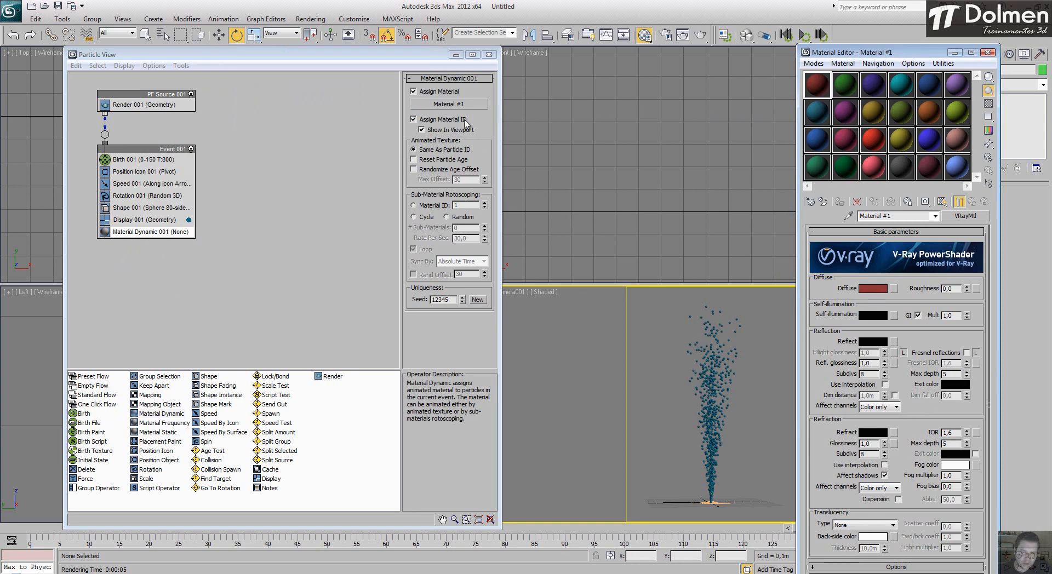
Step: Delete the Material Dynamic operator from Event 001 and close the Material Editor
{"action": "left_click", "coordinate": [130, 232]}
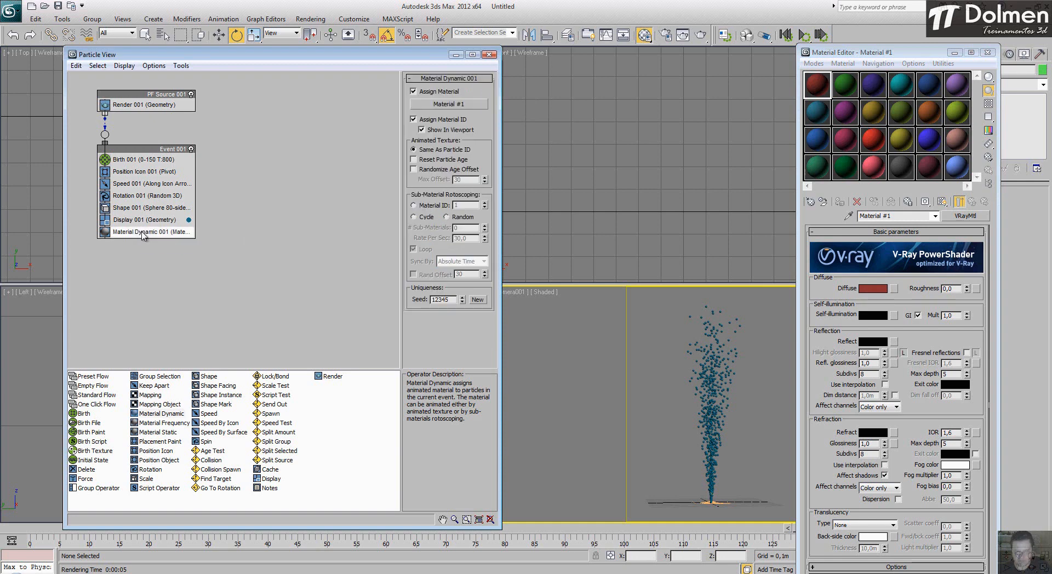
{"action": "key", "text": "Delete"}
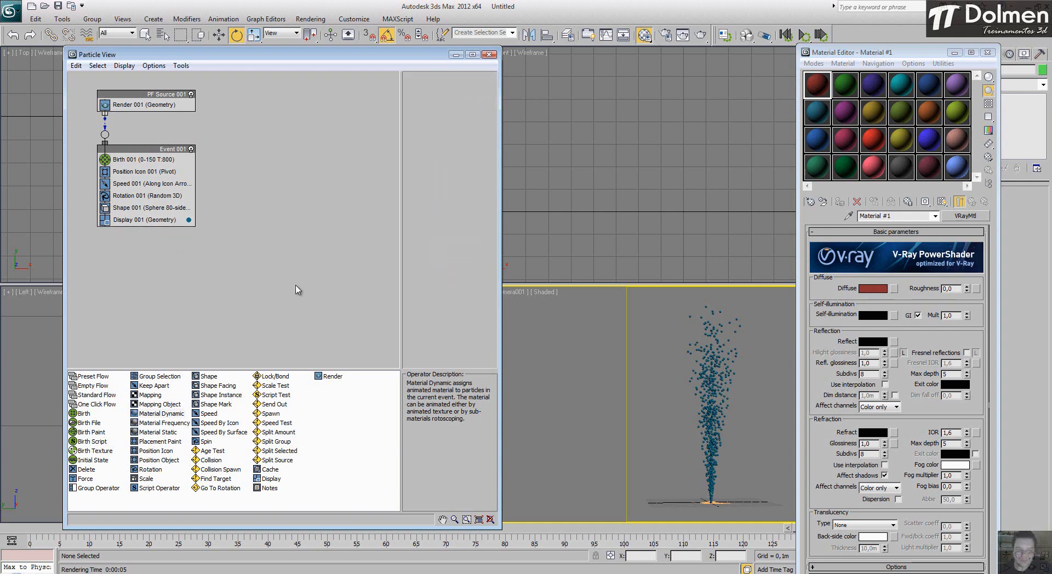
{"action": "left_click", "coordinate": [989, 52]}
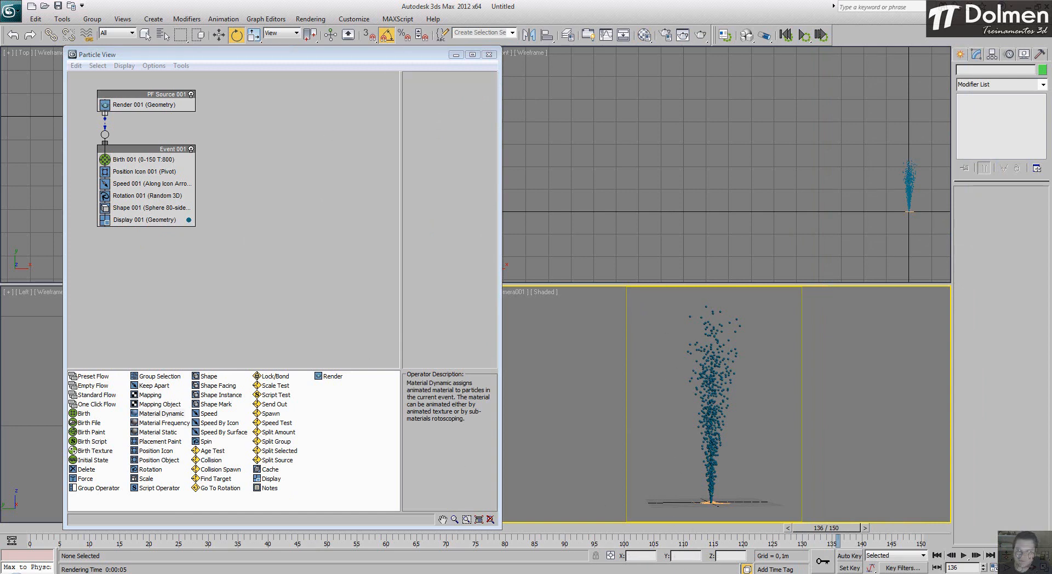
Step: Create a standard primitive teapot with a radius of about 1.736 m beside the particle stream's base in the Camera001 view
{"action": "left_click", "coordinate": [960, 54]}
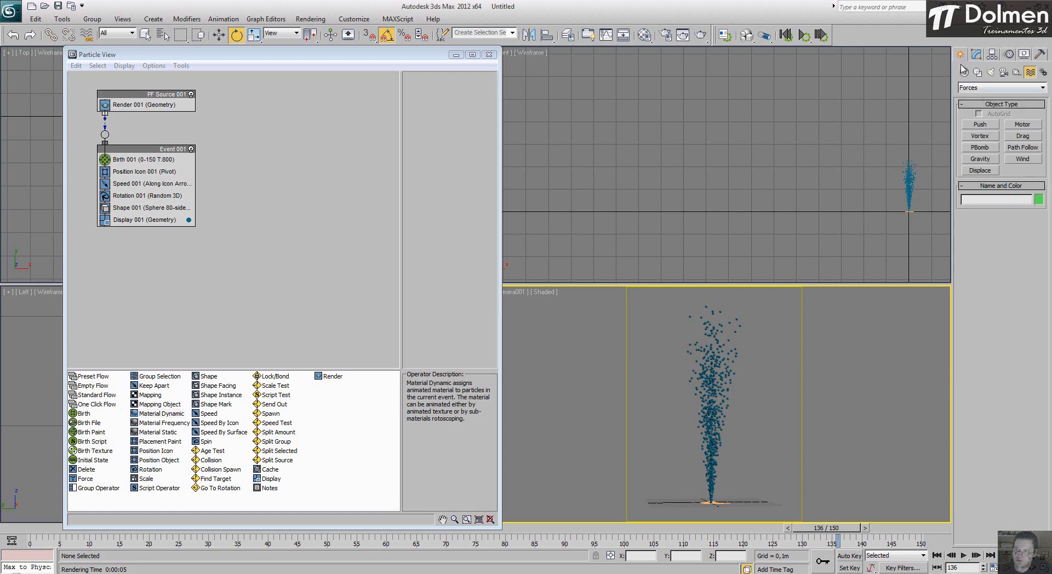
{"action": "left_click", "coordinate": [964, 72]}
{"action": "left_click", "coordinate": [972, 89]}
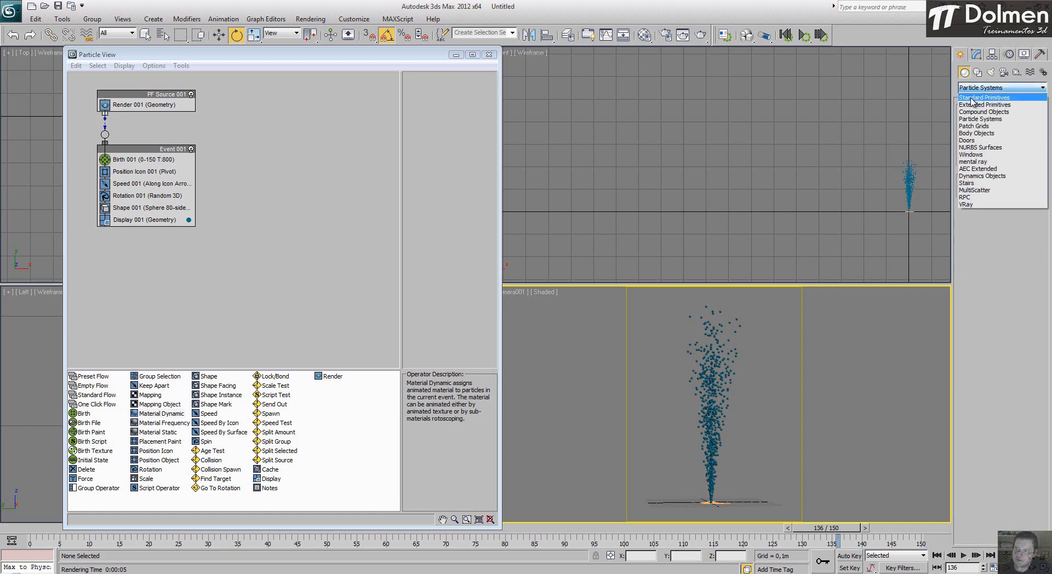
{"action": "left_click", "coordinate": [974, 96]}
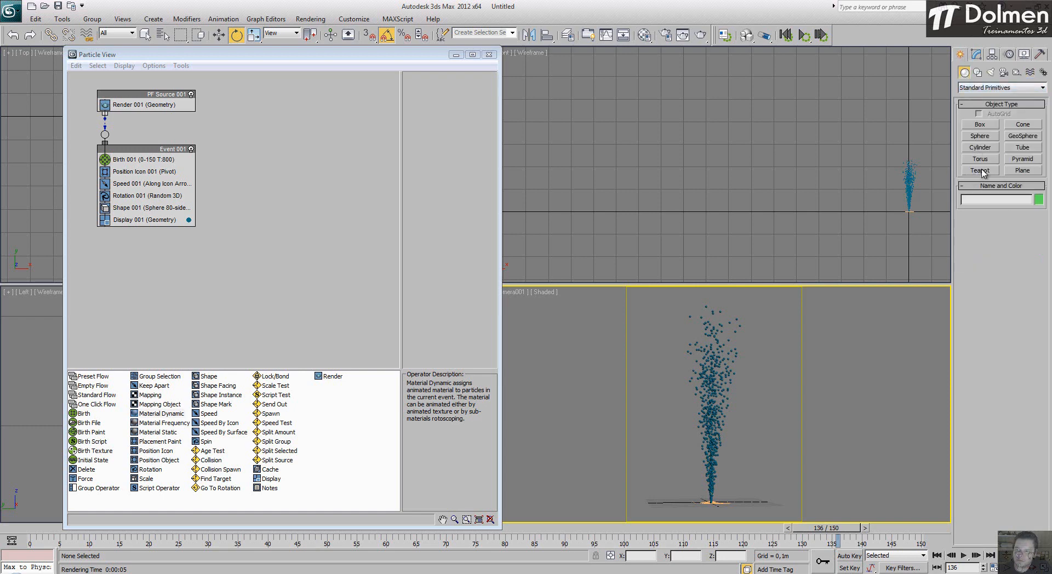
{"action": "left_click", "coordinate": [980, 170]}
{"action": "mouse_move", "coordinate": [767, 497]}
{"action": "left_mouse_down"}
{"action": "mouse_move", "coordinate": [803, 454]}
{"action": "mouse_move", "coordinate": [766, 497]}
{"action": "mouse_move", "coordinate": [795, 488]}
{"action": "mouse_move", "coordinate": [768, 498]}
{"action": "left_mouse_up"}
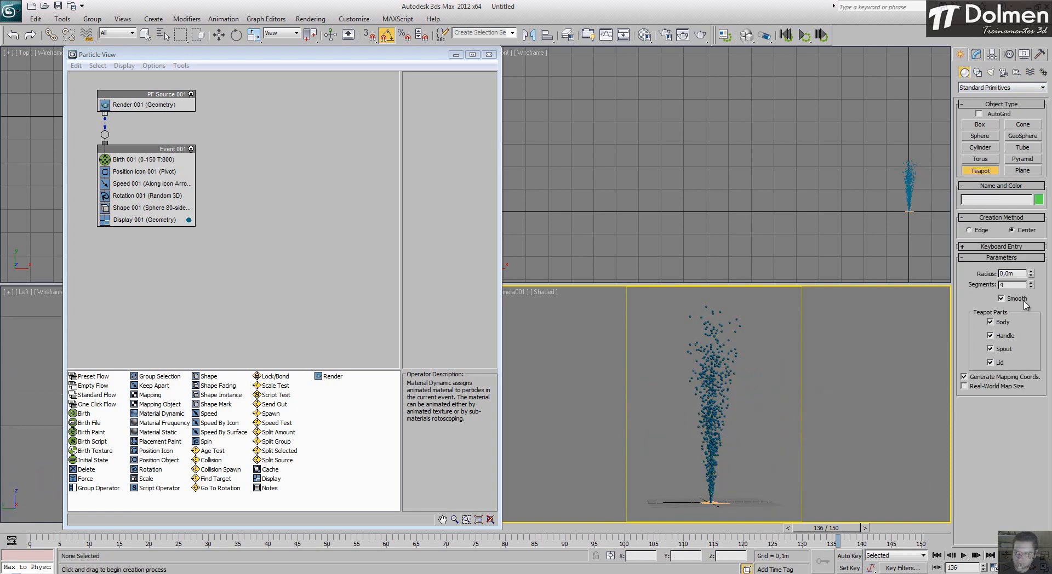
{"action": "left_click_drag", "start_coordinate": [1033, 271], "coordinate": [1035, 246]}
{"action": "left_click_drag", "start_coordinate": [1023, 158], "coordinate": [1023, 72]}
{"action": "left_click_drag", "start_coordinate": [763, 493], "coordinate": [763, 491]}
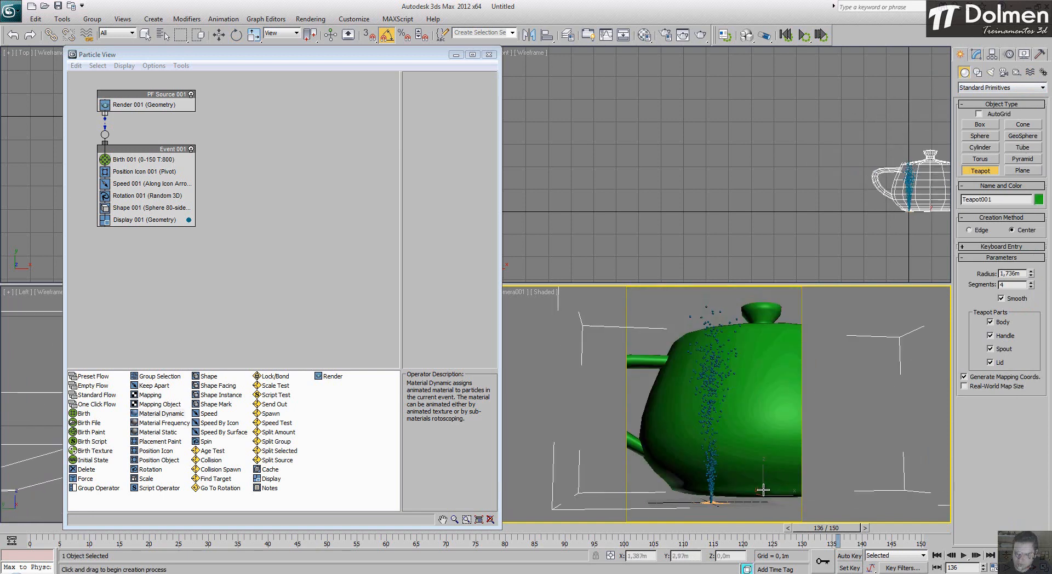
Step: Reduce the teapot's radius to 0.069 m and its segments to 2, then finish creation and deselect it
{"action": "left_click_drag", "start_coordinate": [1032, 273], "coordinate": [1033, 327]}
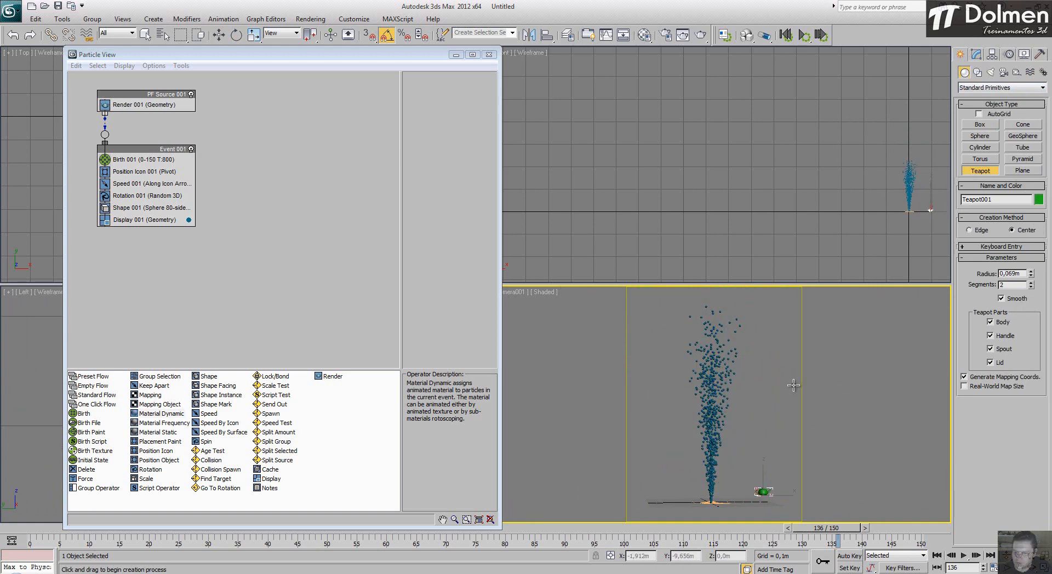
{"action": "right_click", "coordinate": [770, 362]}
{"action": "right_click", "coordinate": [774, 362]}
{"action": "left_click", "coordinate": [738, 389]}
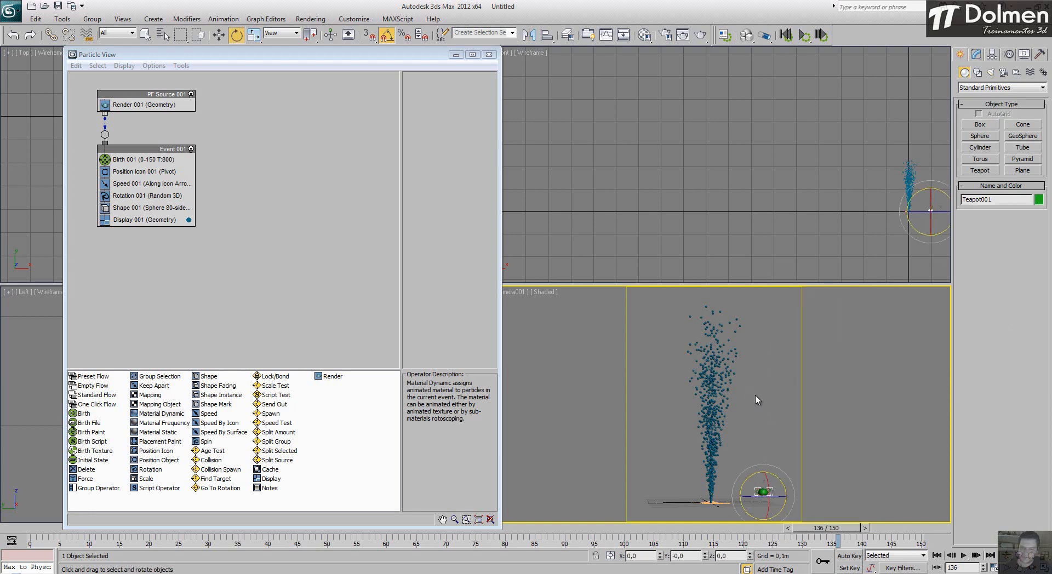
{"action": "left_click", "coordinate": [757, 400]}
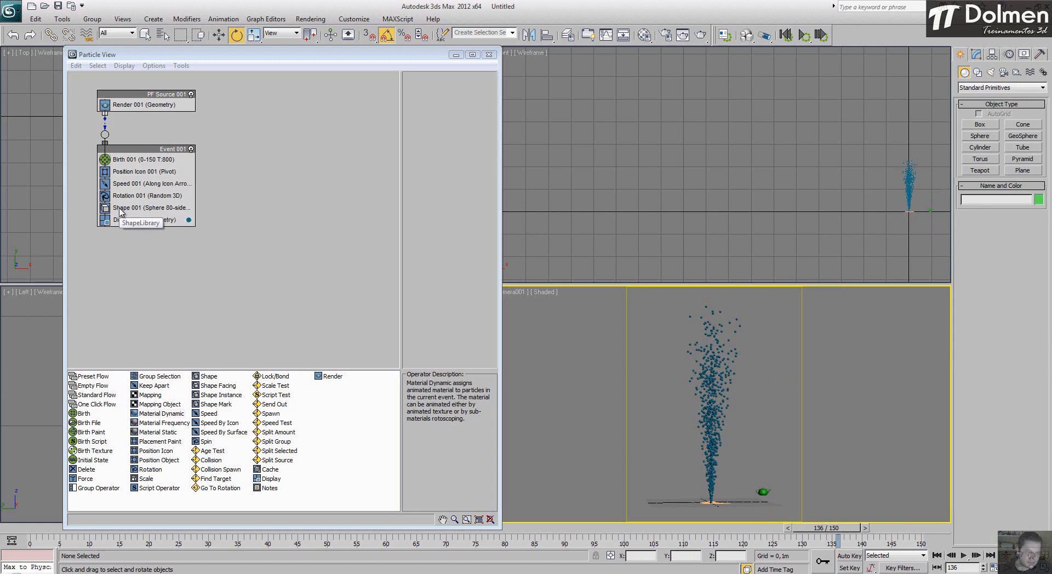
Step: Replace the Shape operator in Event 001 with a Shape Instance operator and show its parameters
{"action": "left_click", "coordinate": [149, 209]}
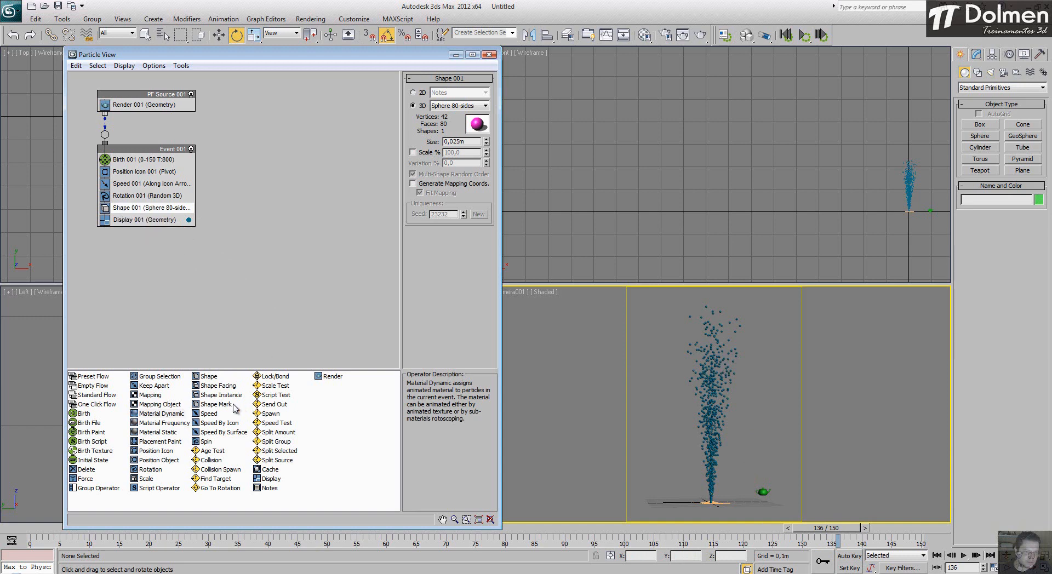
{"action": "left_click_drag", "start_coordinate": [216, 395], "coordinate": [134, 211]}
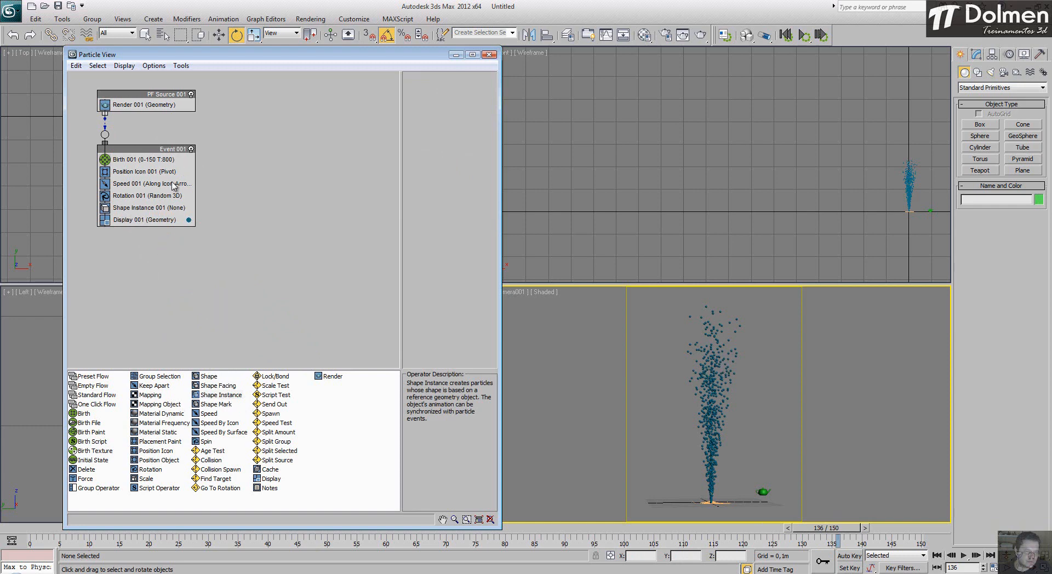
{"action": "left_click", "coordinate": [142, 209]}
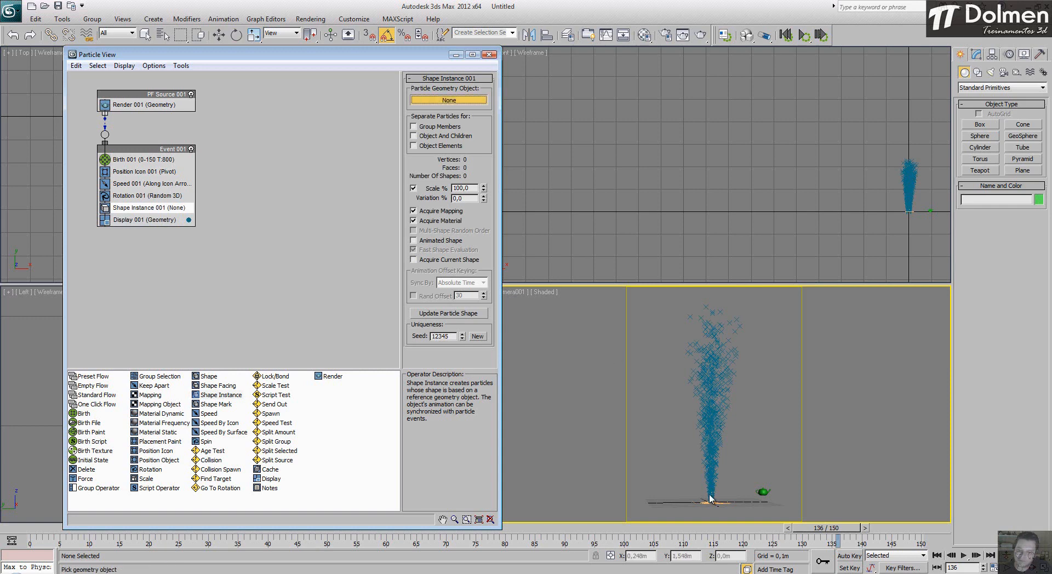
Step: Use the green teapot as the Shape Instance's particle geometry, with Scale 65% and Variation 64%
{"action": "left_click", "coordinate": [762, 492]}
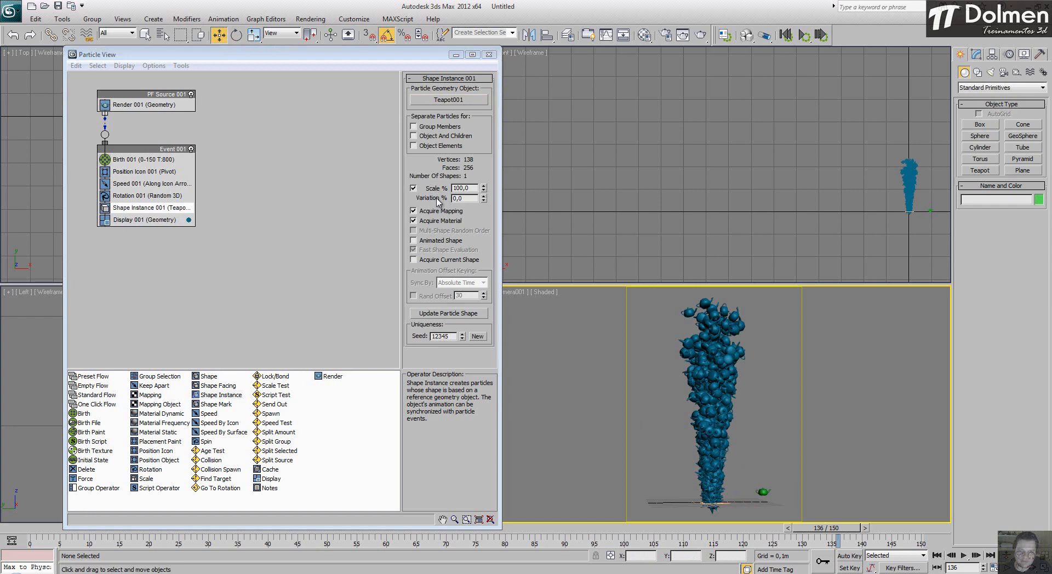
{"action": "mouse_move", "coordinate": [484, 189]}
{"action": "left_mouse_down"}
{"action": "mouse_move", "coordinate": [485, 231]}
{"action": "mouse_move", "coordinate": [483, 137]}
{"action": "mouse_move", "coordinate": [484, 199]}
{"action": "mouse_move", "coordinate": [485, 171]}
{"action": "mouse_move", "coordinate": [484, 183]}
{"action": "left_mouse_up"}
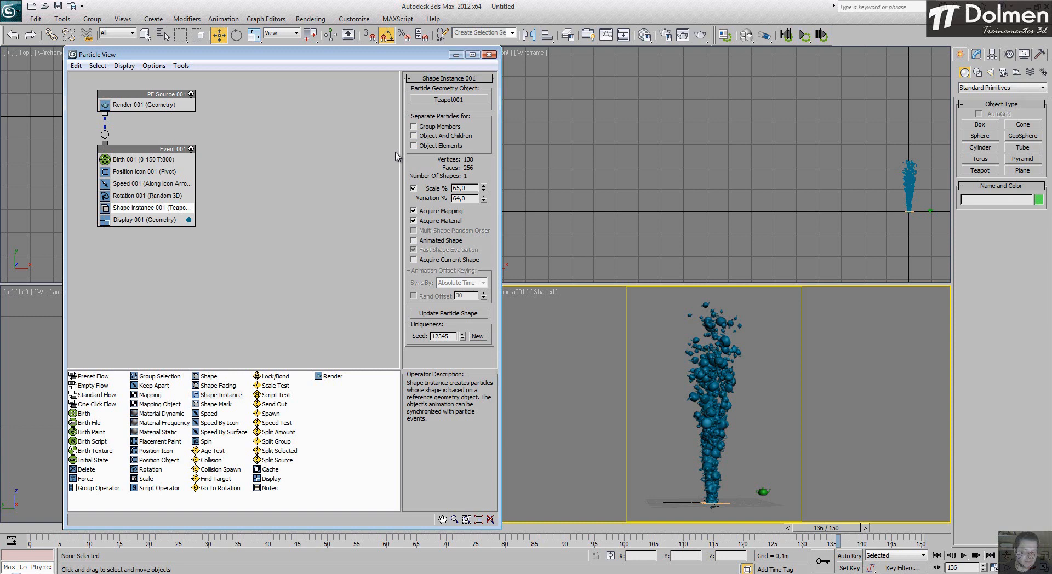
Step: Render the Camera001 view at frame 136, then close the render output, V-Ray messages and Particle View
{"action": "left_click", "coordinate": [747, 37]}
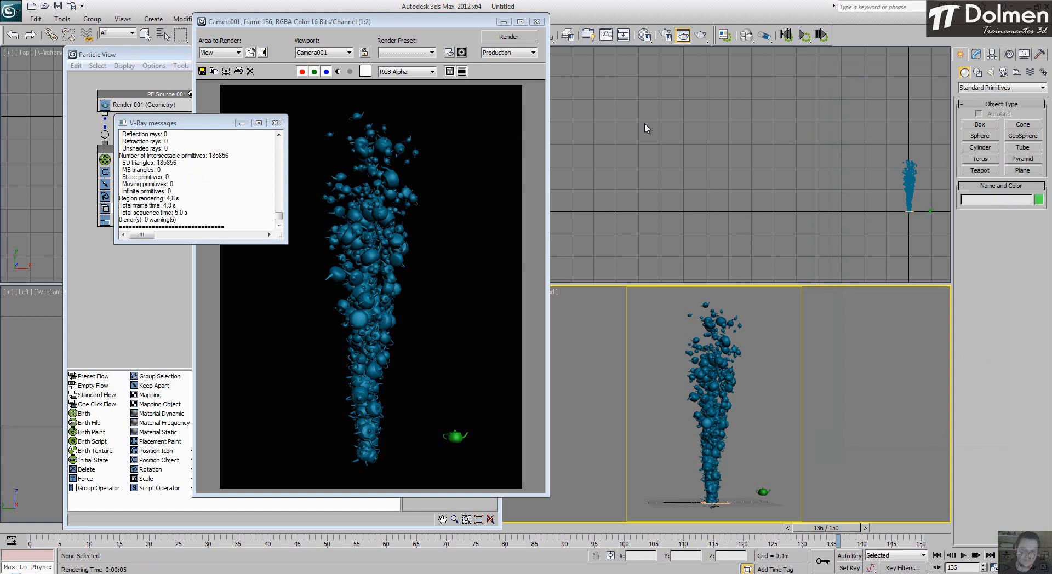
{"action": "left_click", "coordinate": [275, 123]}
{"action": "left_click", "coordinate": [537, 21]}
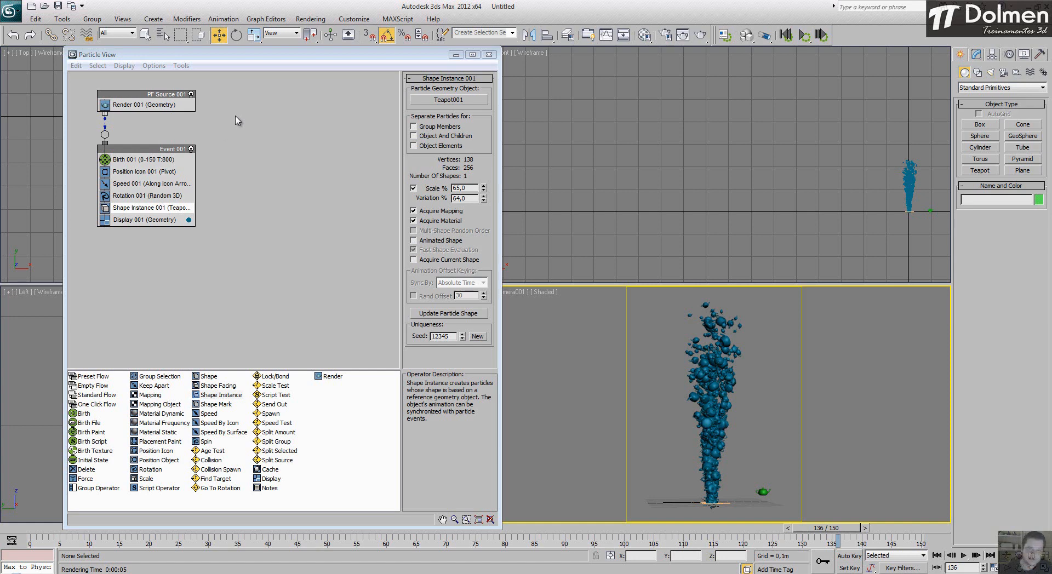
{"action": "left_click", "coordinate": [489, 55]}
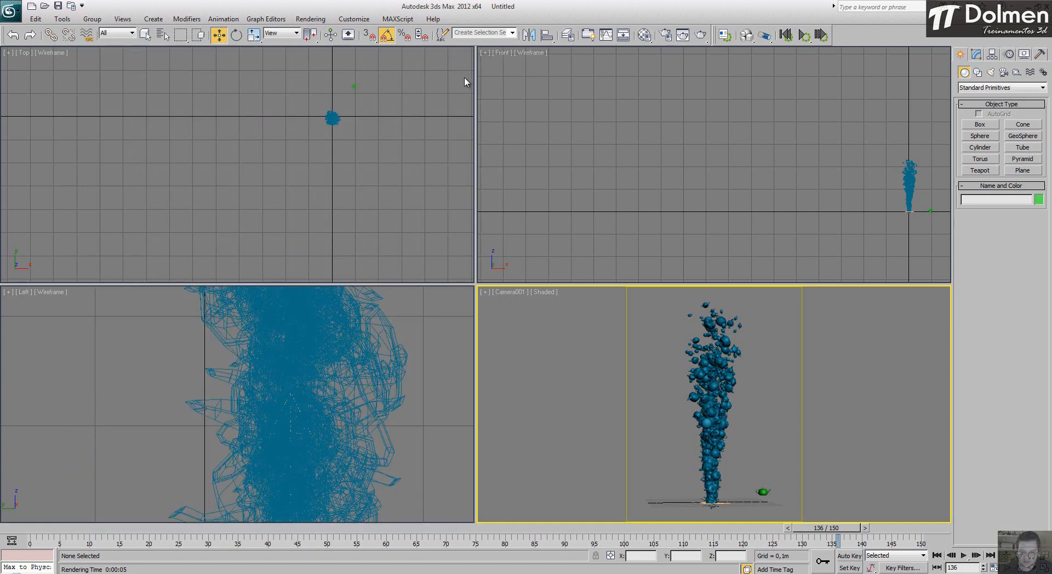
Step: Play back the teapot particle animation, rewind it to frame 0 and scrub forward to frame 100
{"action": "left_click", "coordinate": [964, 555]}
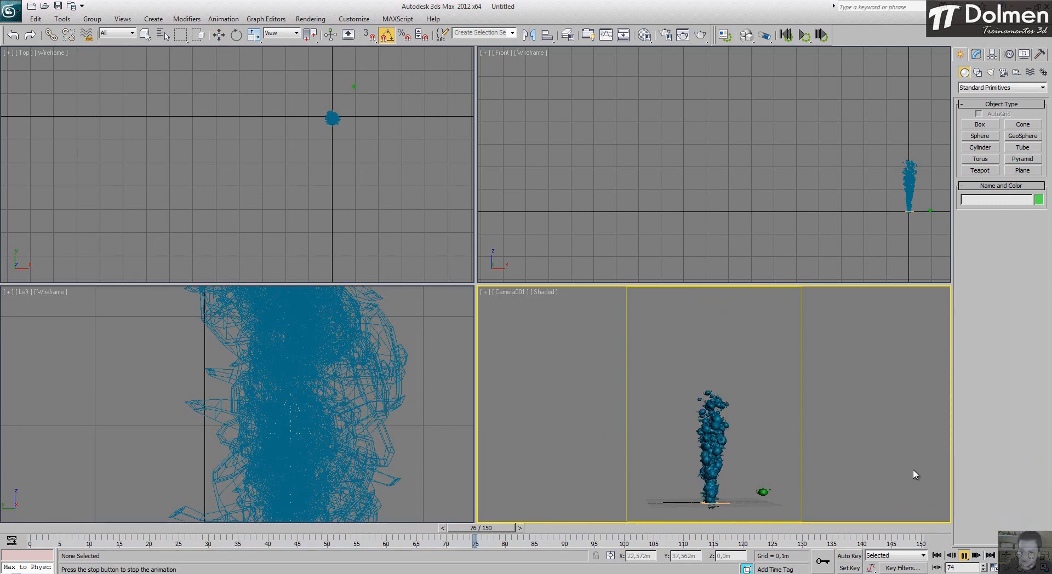
{"action": "left_click", "coordinate": [964, 555]}
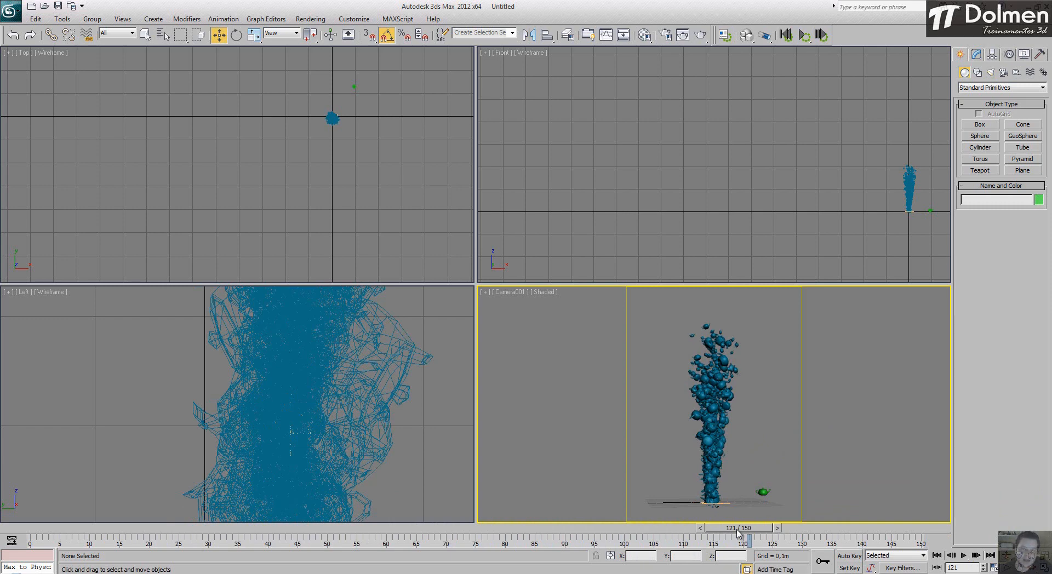
{"action": "left_click_drag", "start_coordinate": [739, 529], "coordinate": [44, 529]}
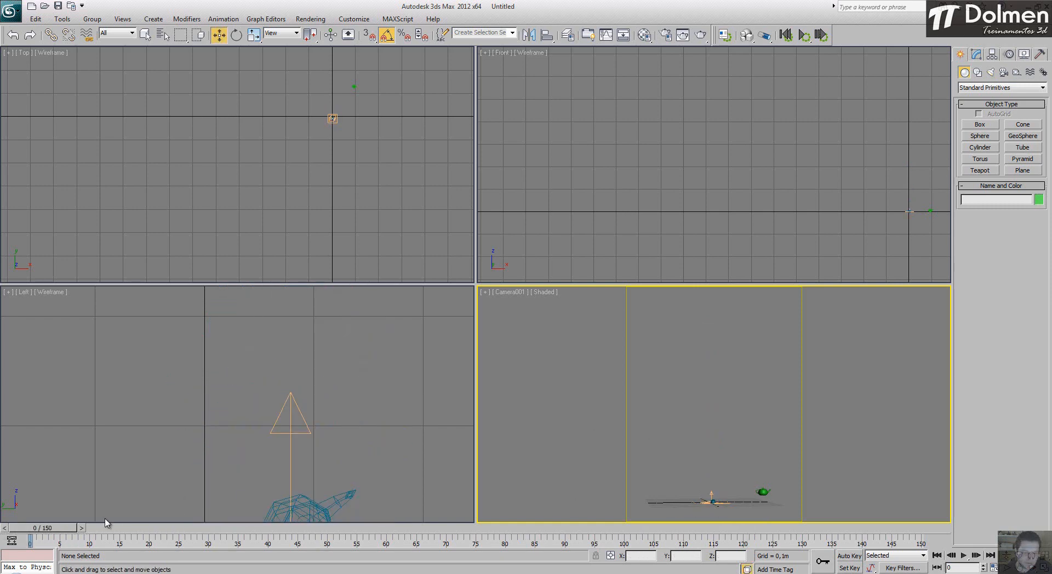
{"action": "left_click_drag", "start_coordinate": [76, 529], "coordinate": [655, 541]}
{"action": "key", "text": "w"}
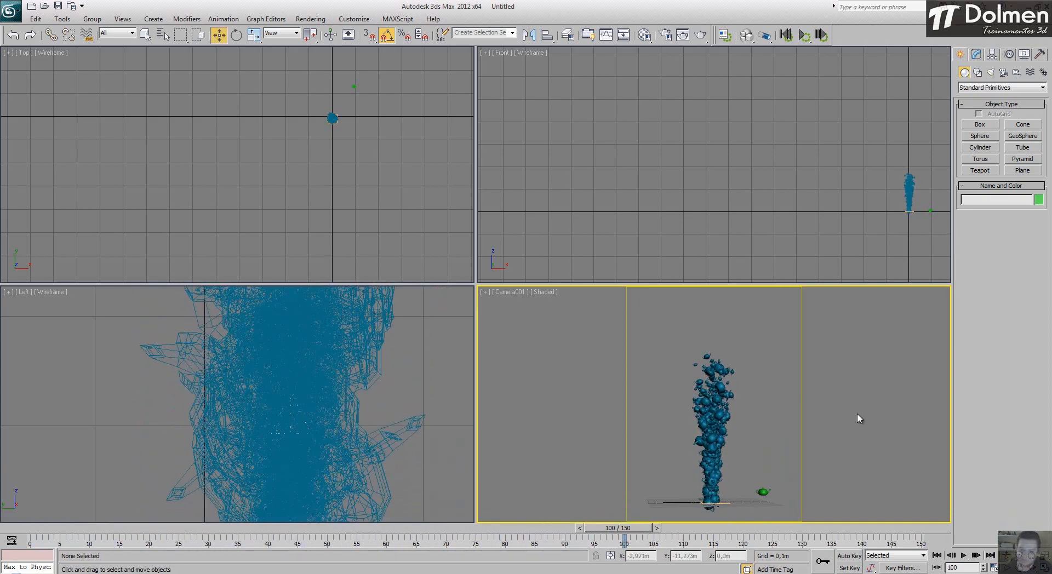
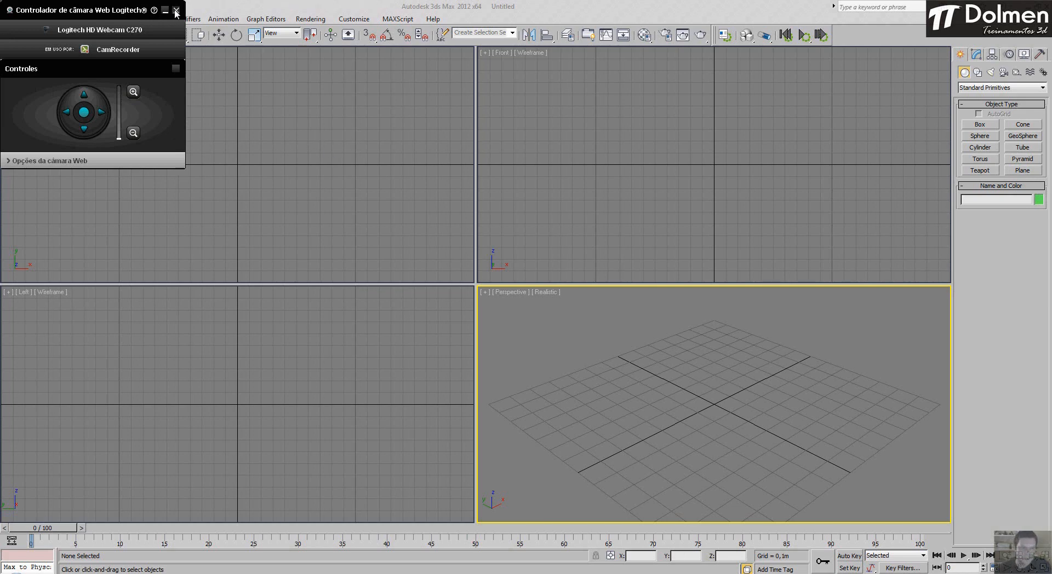
Step: In the empty scene, create a cylinder at the origin with radius about 0.151 m, height 0.297 m and more sides
{"action": "left_click", "coordinate": [165, 11]}
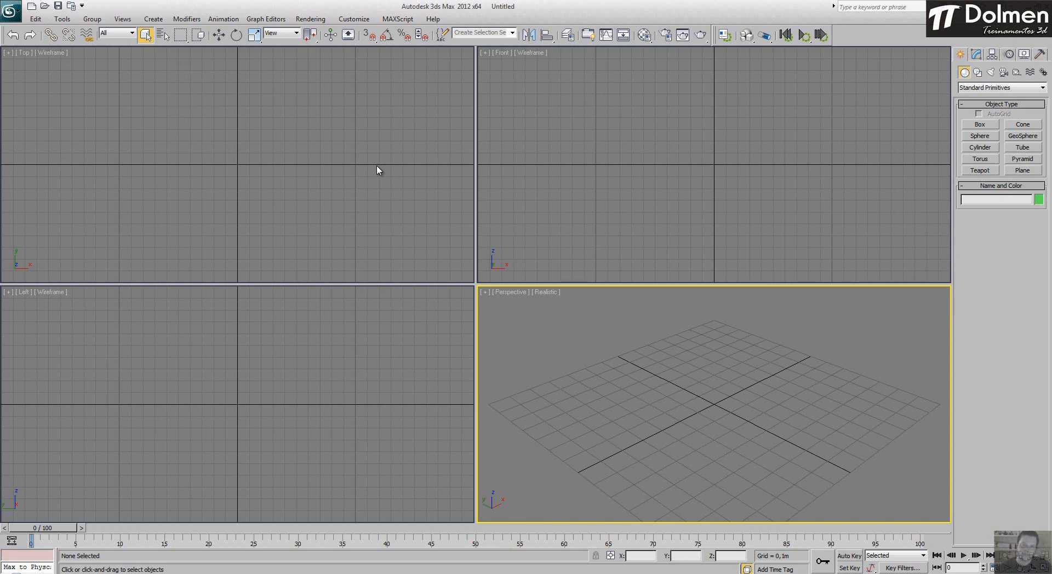
{"action": "left_click", "coordinate": [987, 149]}
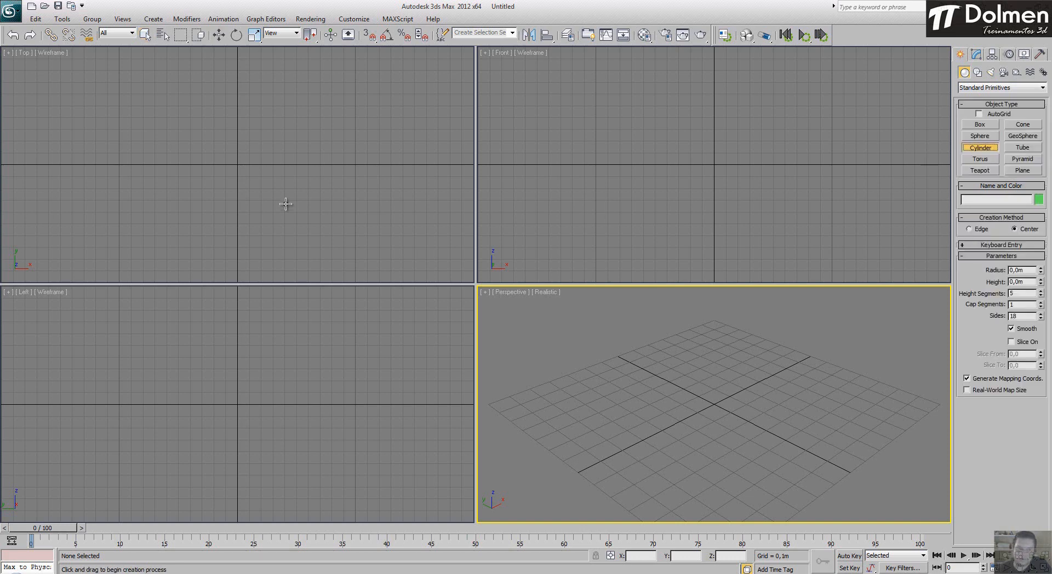
{"action": "scroll", "coordinate": [228, 159], "scroll_direction": "up", "scroll_amount": 5}
{"action": "left_click_drag", "start_coordinate": [256, 173], "coordinate": [257, 138]}
{"action": "left_click_drag", "start_coordinate": [261, 100], "coordinate": [256, 122]}
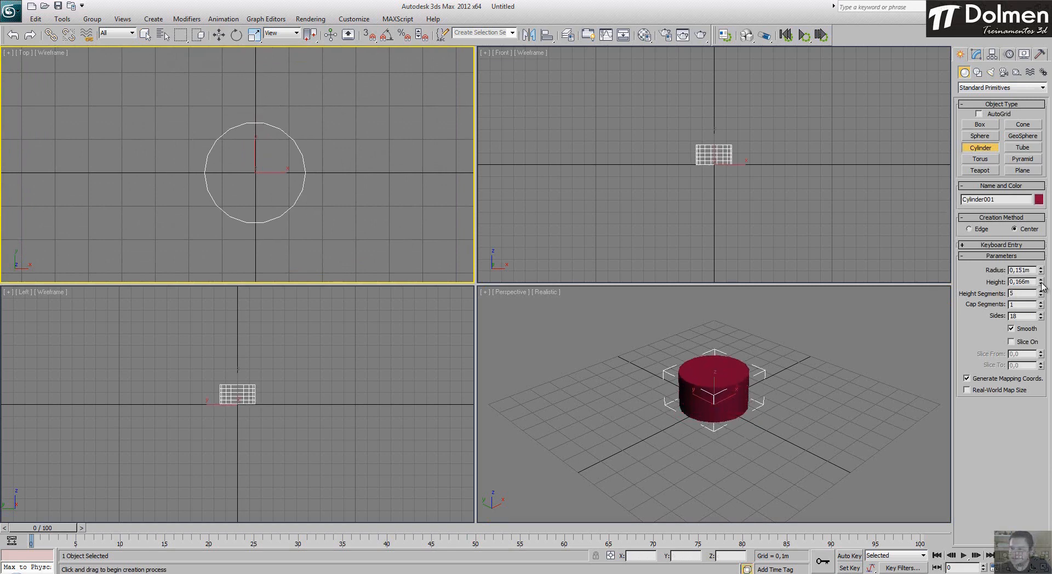
{"action": "left_click_drag", "start_coordinate": [1041, 283], "coordinate": [1033, 239]}
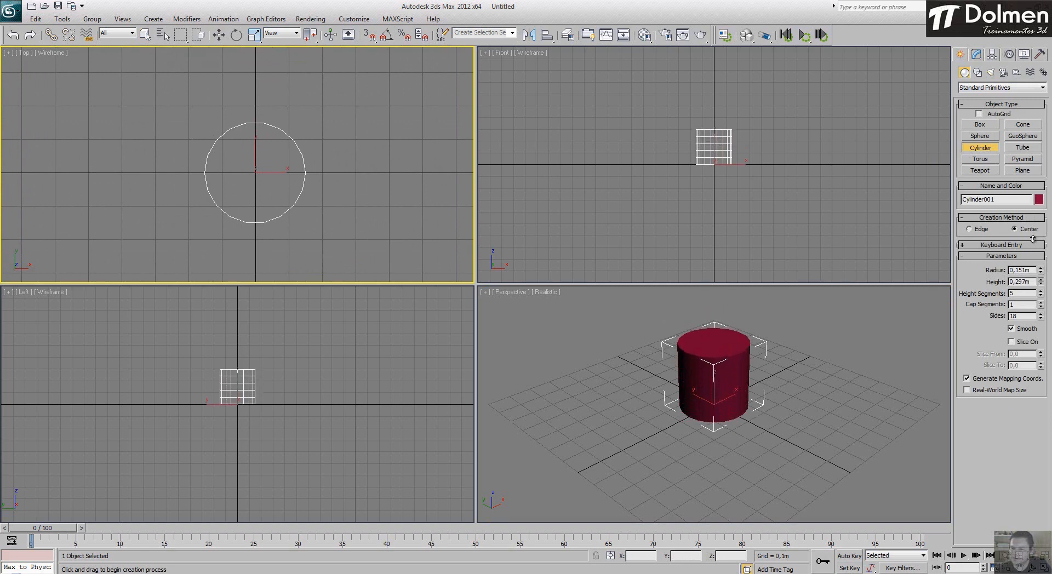
{"action": "left_click_drag", "start_coordinate": [1041, 322], "coordinate": [1012, 192]}
{"action": "right_click", "coordinate": [709, 345]}
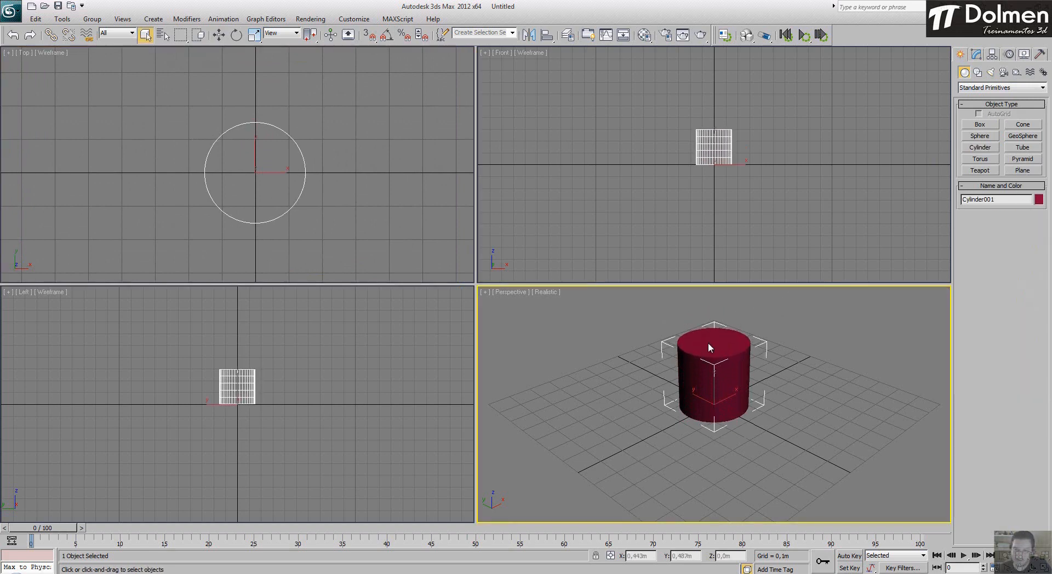
Step: Convert the cylinder to an Editable Poly
{"action": "right_click", "coordinate": [719, 349]}
{"action": "mouse_move", "coordinate": [774, 449]}
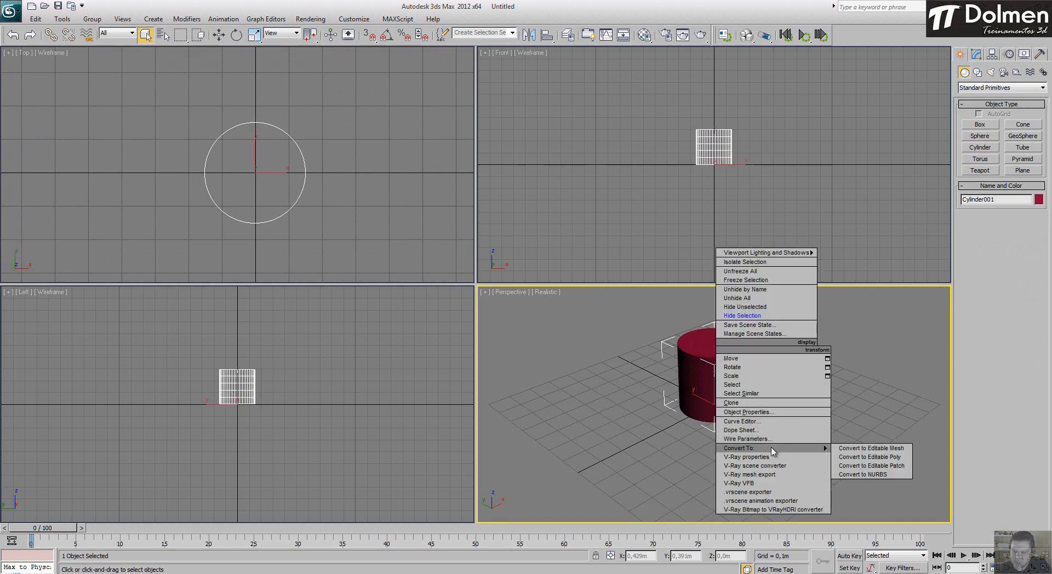
{"action": "left_click", "coordinate": [891, 458]}
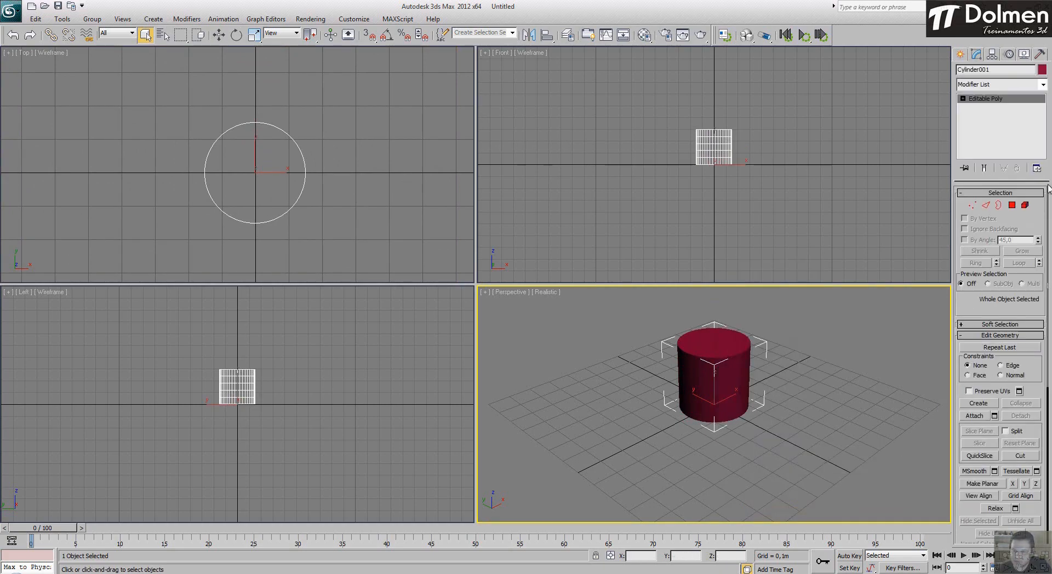
Step: Inset the cylinder's top polygon and extrude it downward to hollow out a cup, then deselect the object
{"action": "left_click", "coordinate": [1012, 205]}
{"action": "left_click", "coordinate": [707, 340]}
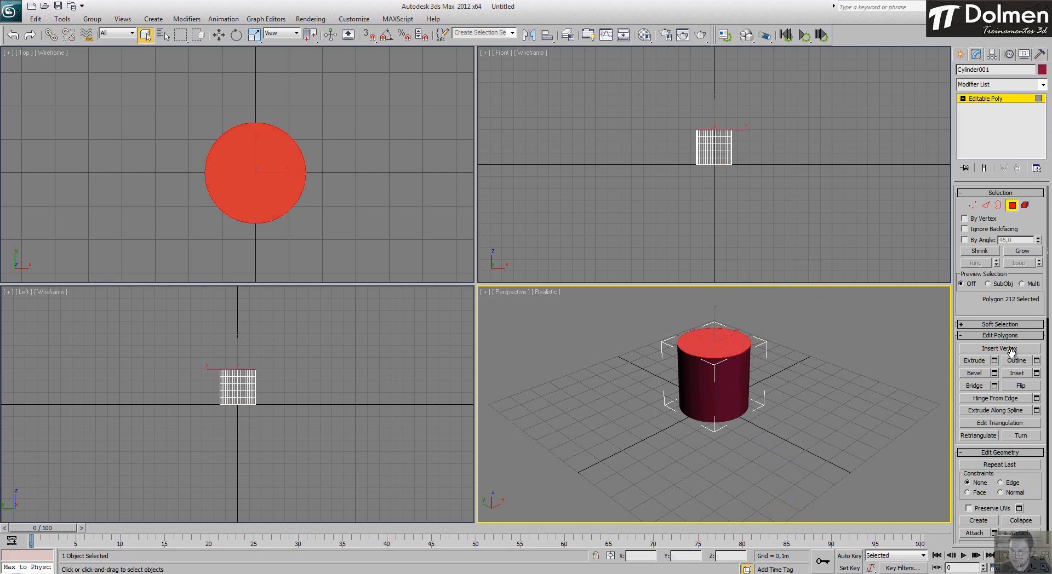
{"action": "left_click", "coordinate": [1017, 373]}
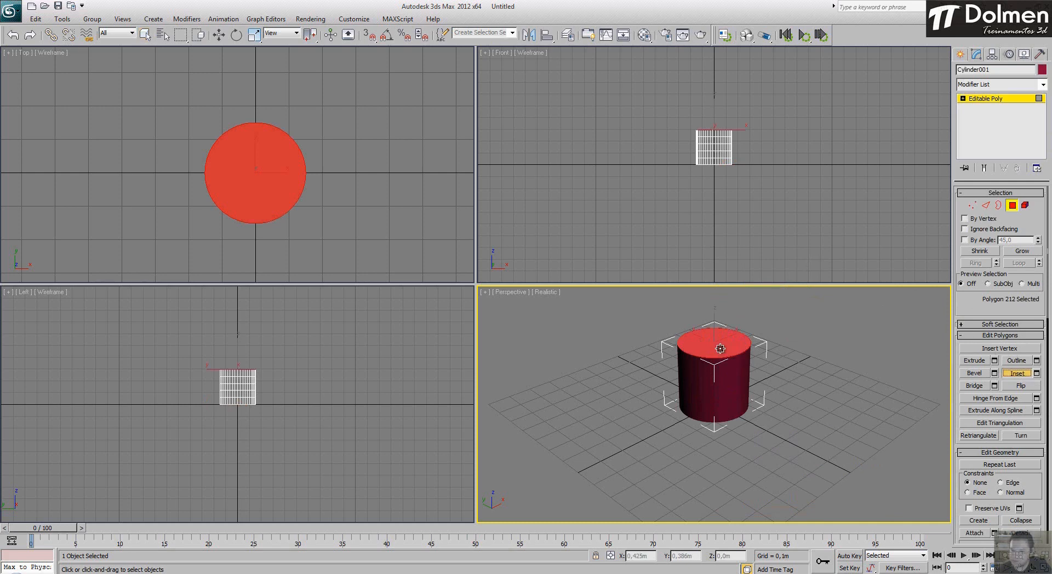
{"action": "left_click_drag", "start_coordinate": [720, 349], "coordinate": [726, 391]}
{"action": "left_click", "coordinate": [974, 361]}
{"action": "left_click", "coordinate": [1012, 206]}
{"action": "left_click", "coordinate": [808, 346]}
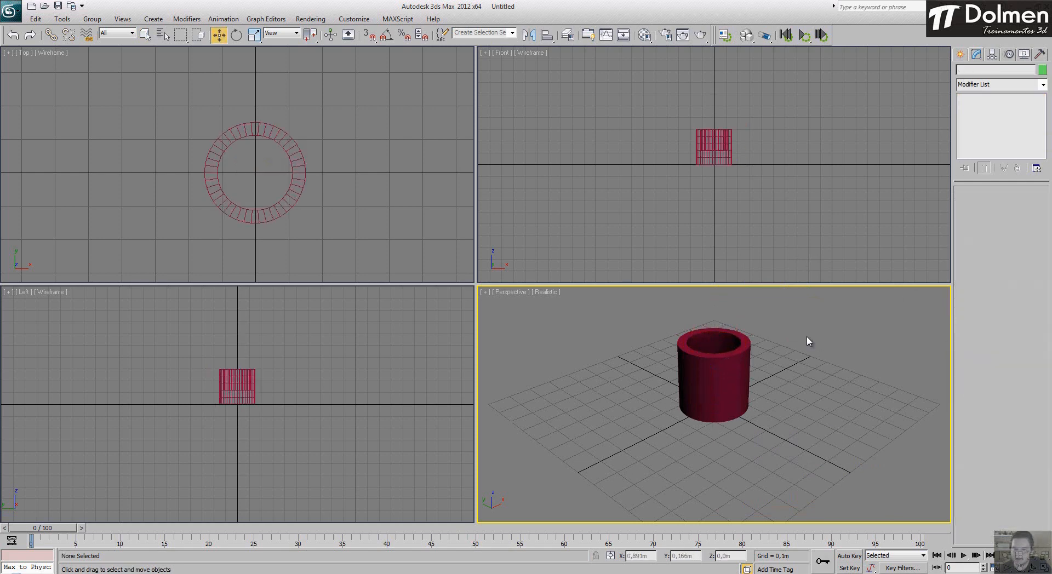
{"action": "key", "text": "w"}
{"action": "middle_click_drag", "start_coordinate": [750, 365], "coordinate": [753, 418]}
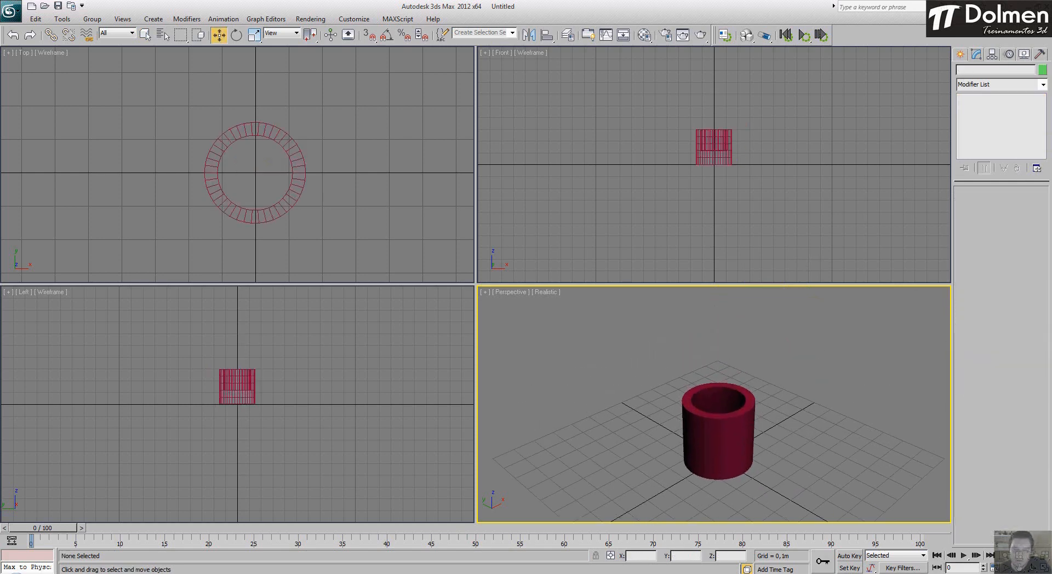
Step: Create a PF Source around the cup in the Top view, about 0.889 m long and 1.145 m wide
{"action": "left_click", "coordinate": [960, 54]}
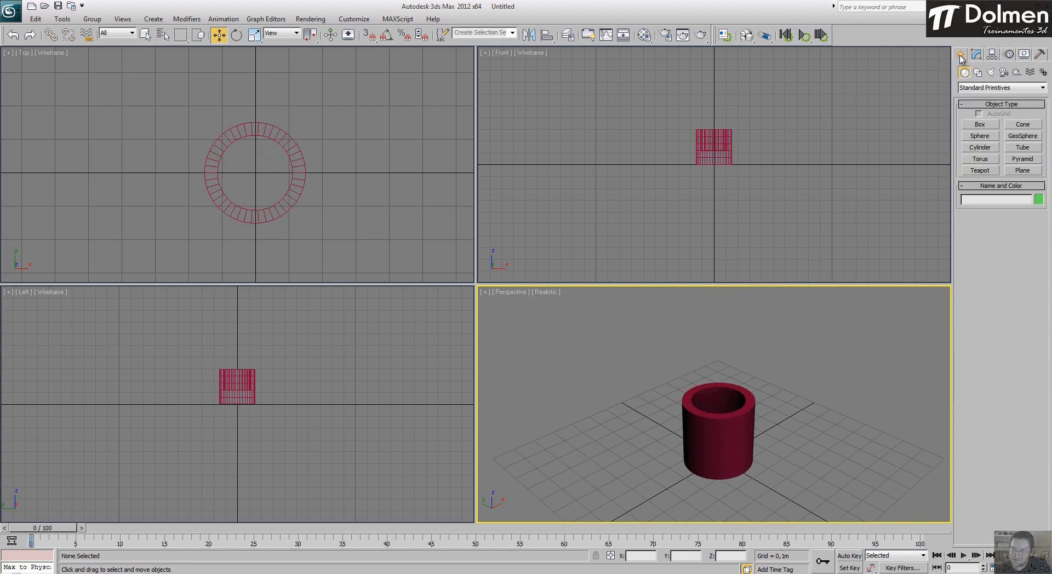
{"action": "left_click", "coordinate": [988, 89]}
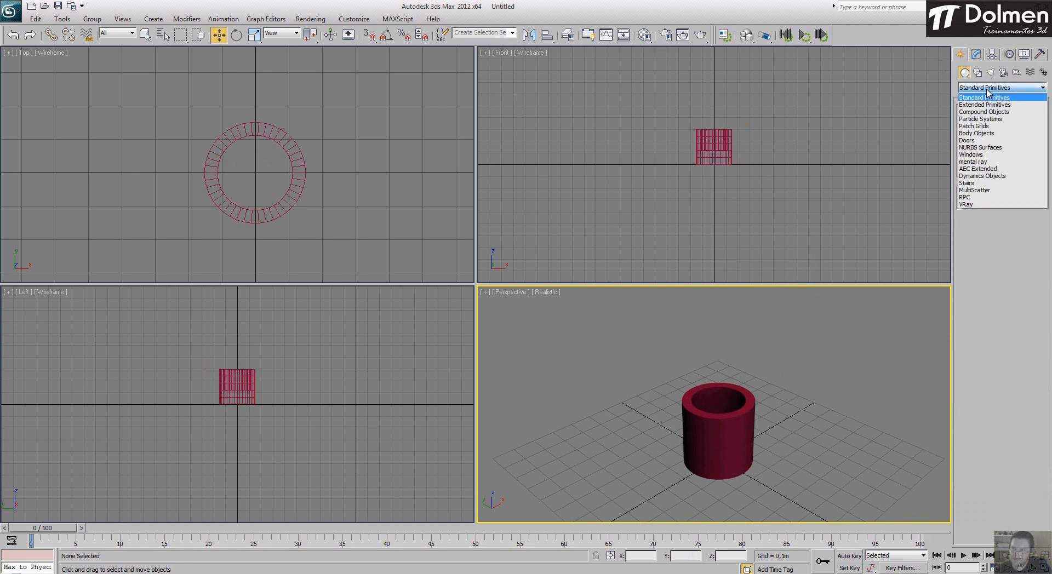
{"action": "left_click", "coordinate": [984, 119]}
{"action": "scroll", "coordinate": [298, 122], "scroll_direction": "down", "scroll_amount": 3}
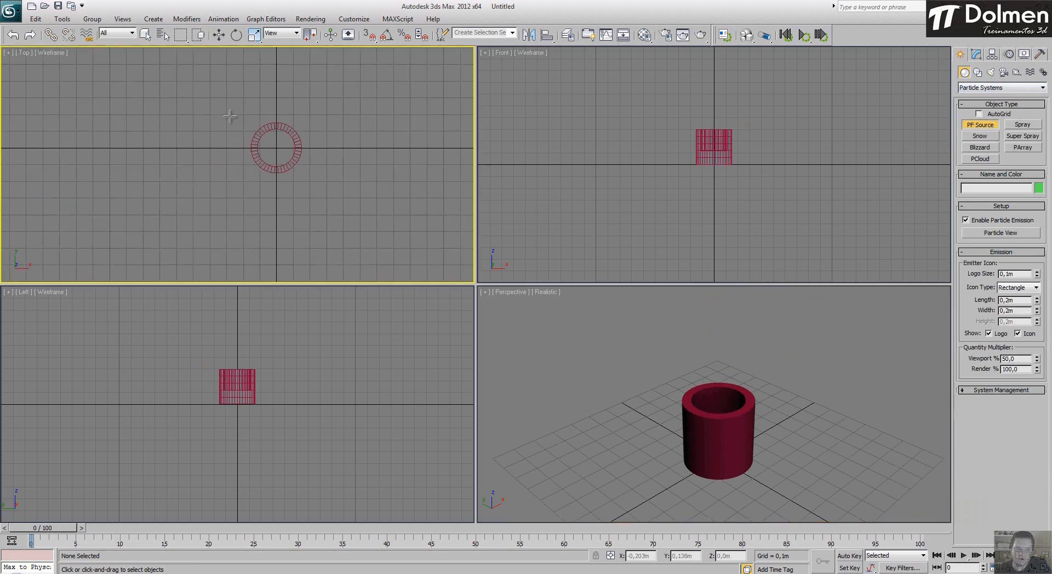
{"action": "left_click_drag", "start_coordinate": [278, 155], "coordinate": [373, 229]}
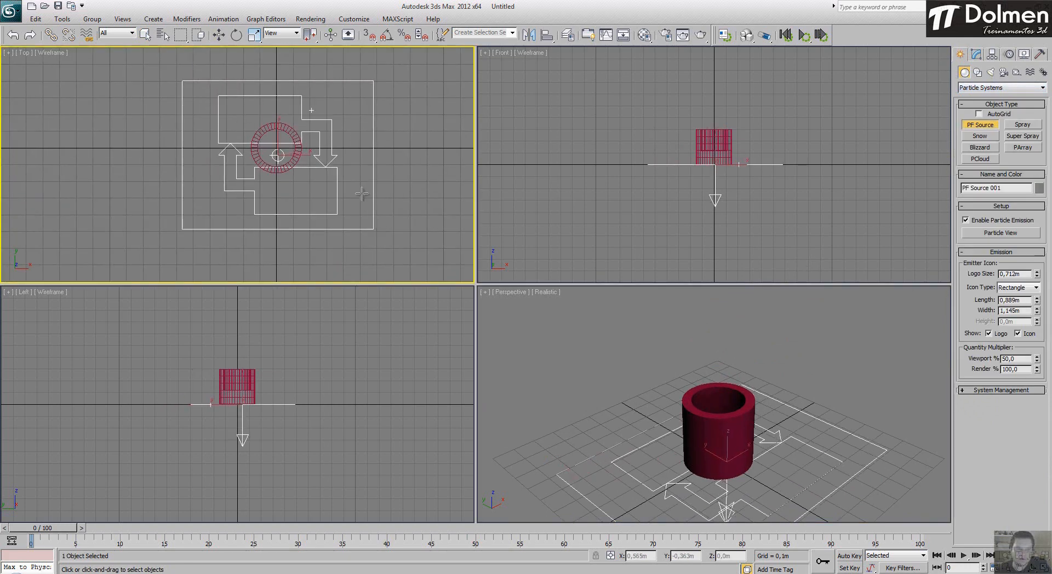
Step: Move the PF Source in the Top view to centre it on the cup
{"action": "left_click", "coordinate": [218, 36]}
{"action": "scroll", "coordinate": [301, 175], "scroll_direction": "up", "scroll_amount": 5}
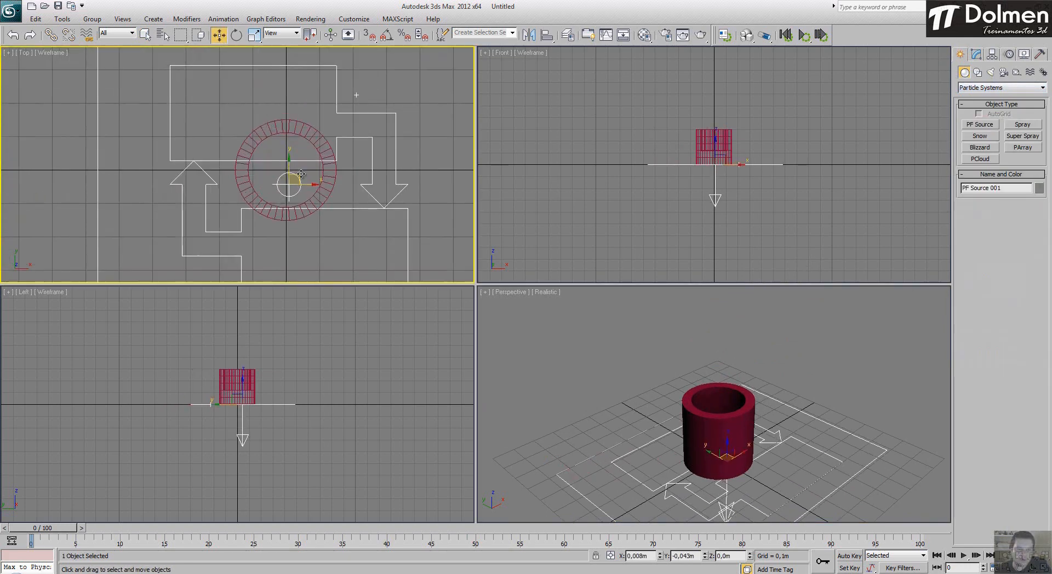
{"action": "left_click_drag", "start_coordinate": [298, 170], "coordinate": [295, 159]}
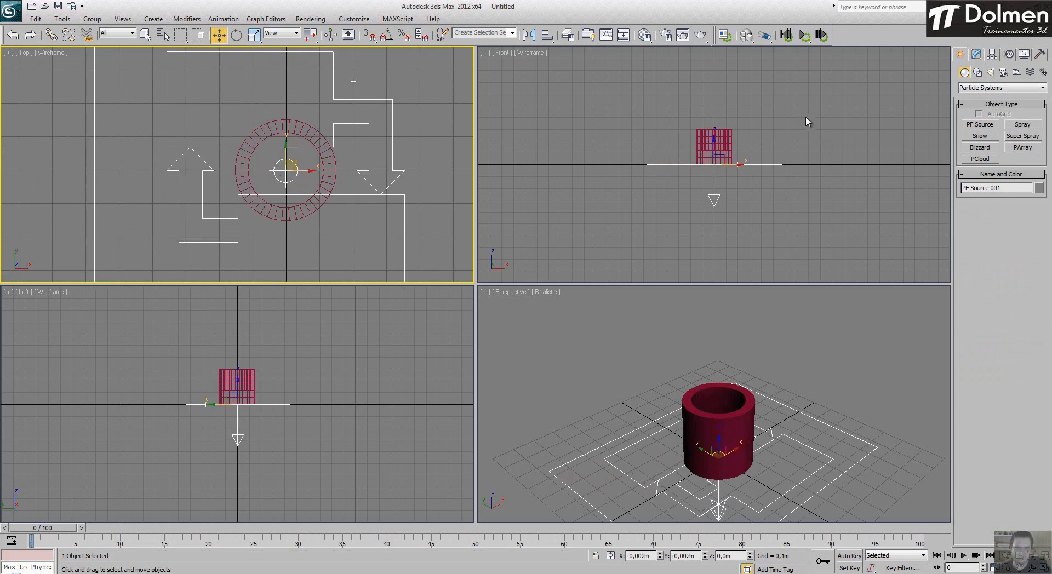
Step: Turn on angle snap and rotate the PF Source 180° in the Front view so its arrow points up
{"action": "left_click", "coordinate": [235, 37]}
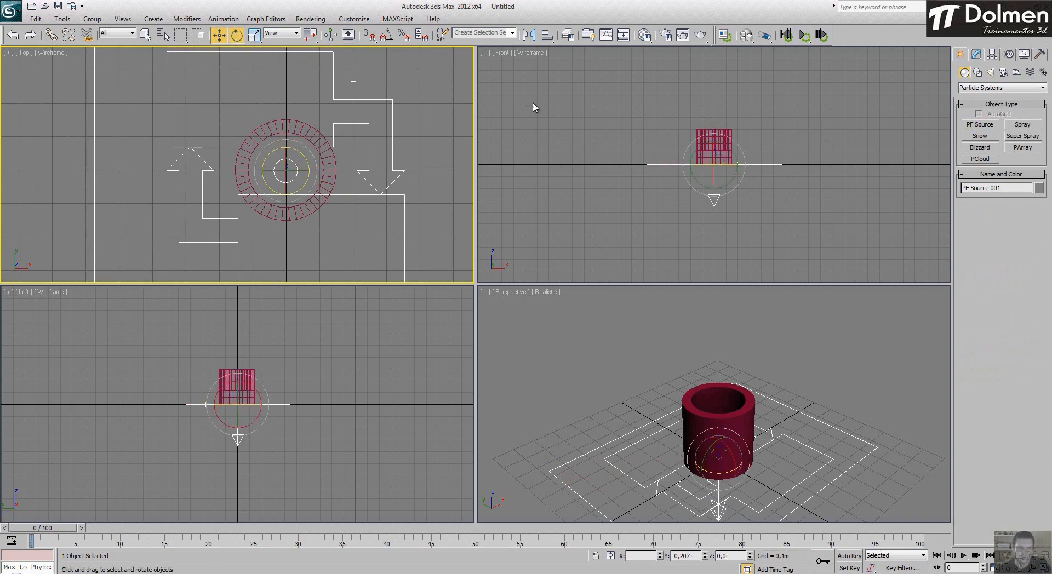
{"action": "left_click", "coordinate": [684, 151]}
{"action": "key", "text": "a"}
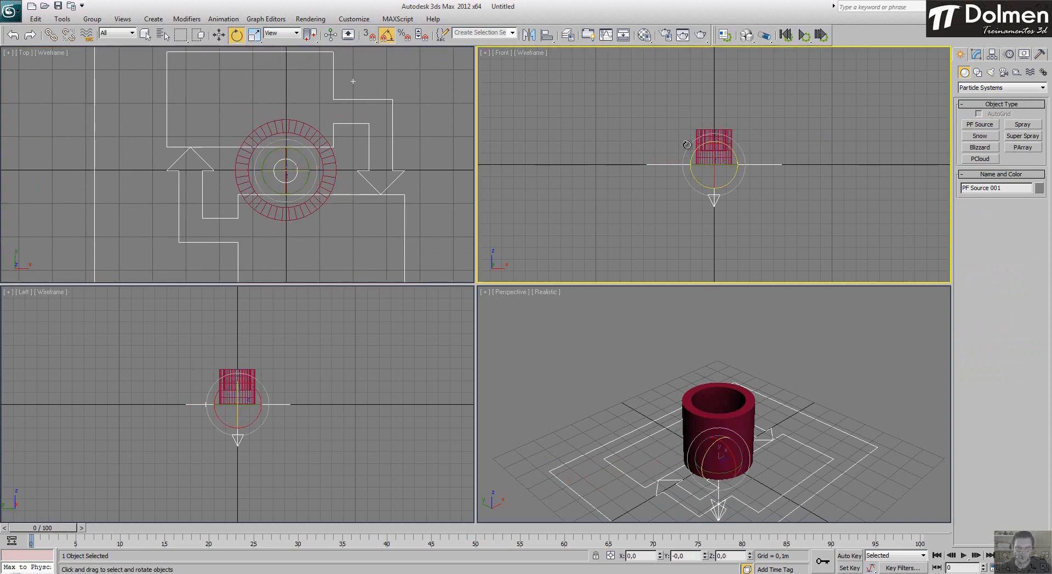
{"action": "left_click_drag", "start_coordinate": [687, 146], "coordinate": [665, 251]}
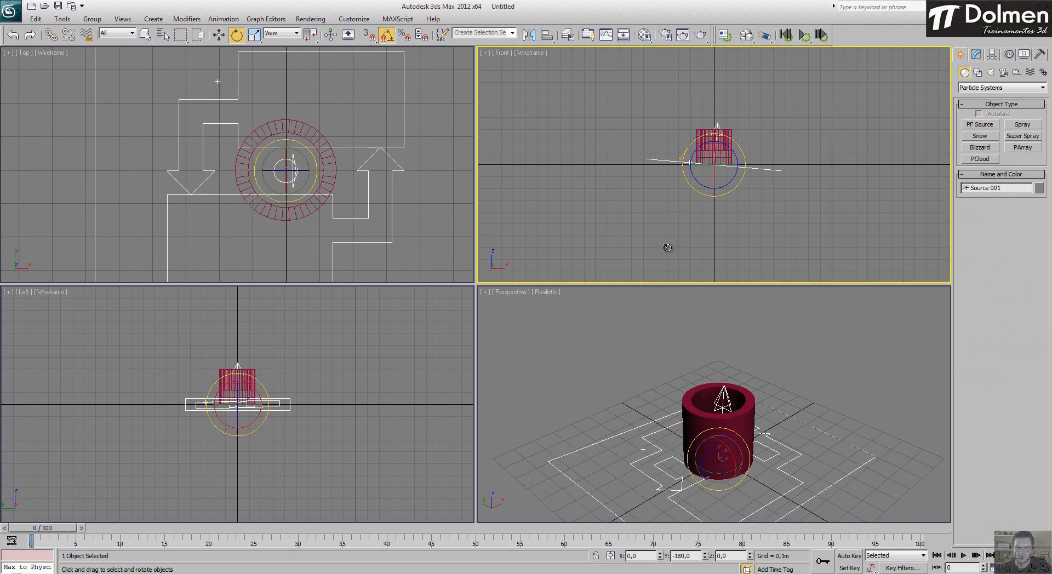
Step: Raise the PF Source about 0.23 m in the Front view, placing it inside the cup near the rim
{"action": "key", "text": "w"}
{"action": "scroll", "coordinate": [709, 138], "scroll_direction": "up", "scroll_amount": 5}
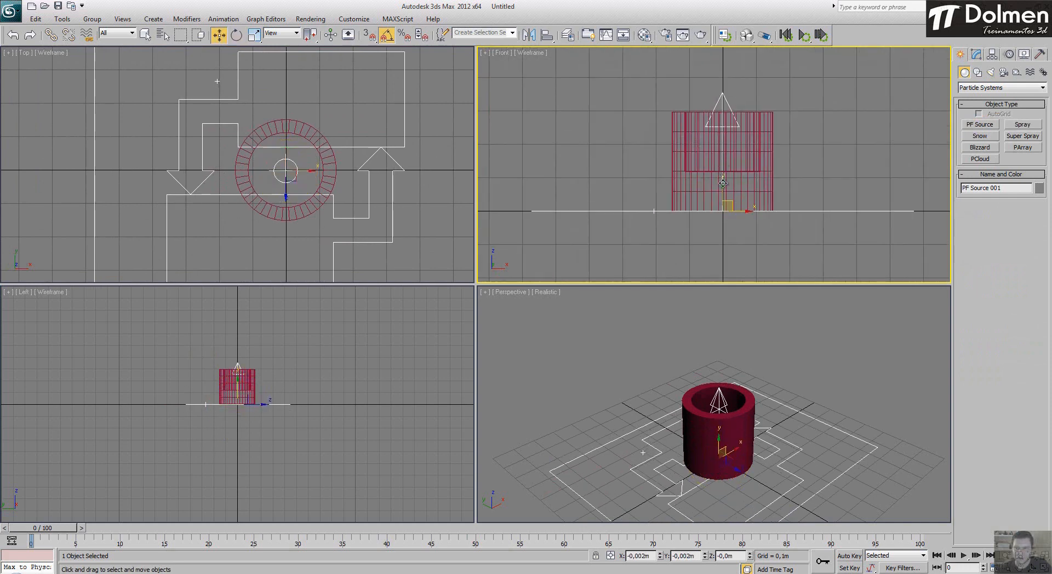
{"action": "left_click_drag", "start_coordinate": [723, 183], "coordinate": [730, 107]}
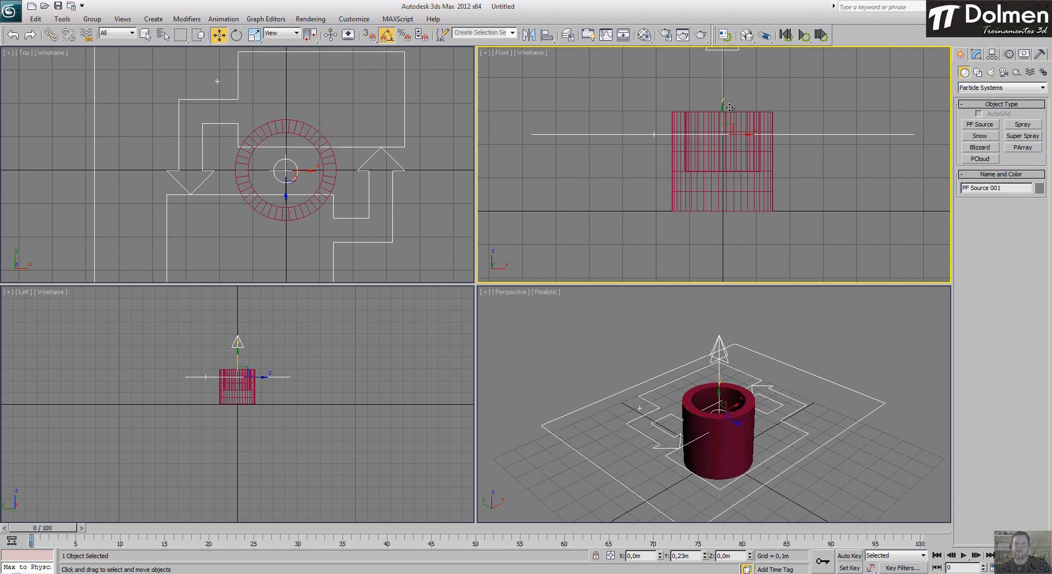
Step: Set the PF Source's viewport quantity multiplier to 100% and open its Particle View, leaving that window minimized
{"action": "scroll", "coordinate": [731, 400], "scroll_direction": "down", "scroll_amount": 5}
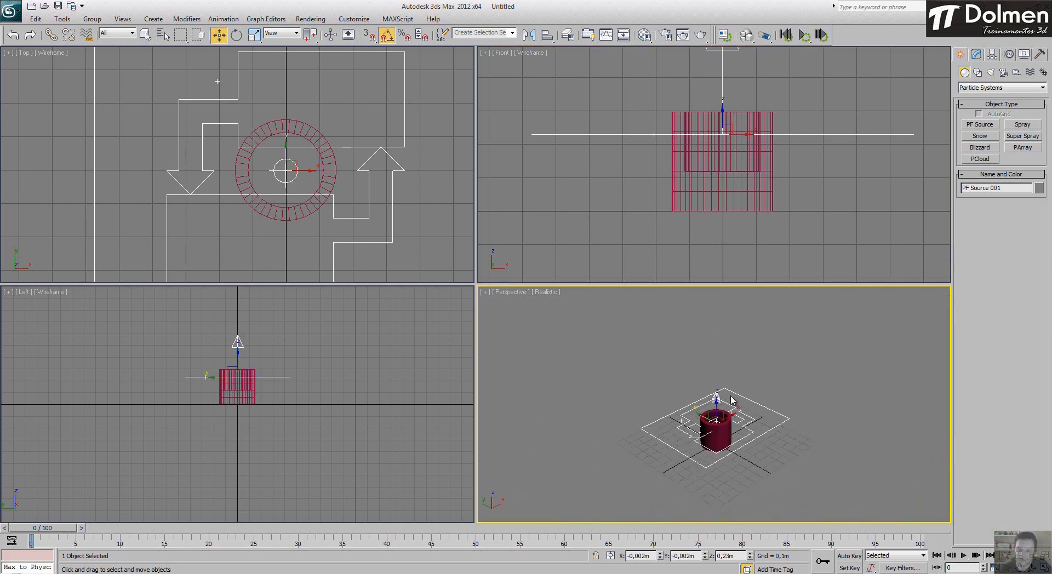
{"action": "middle_click_drag", "start_coordinate": [731, 400], "coordinate": [723, 369], "text": "alt"}
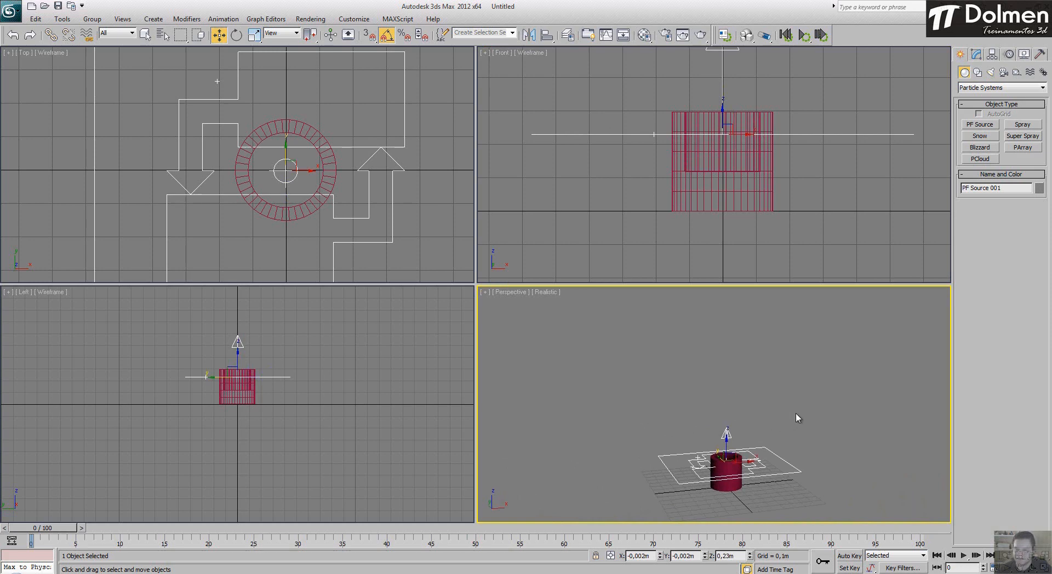
{"action": "left_click", "coordinate": [976, 55]}
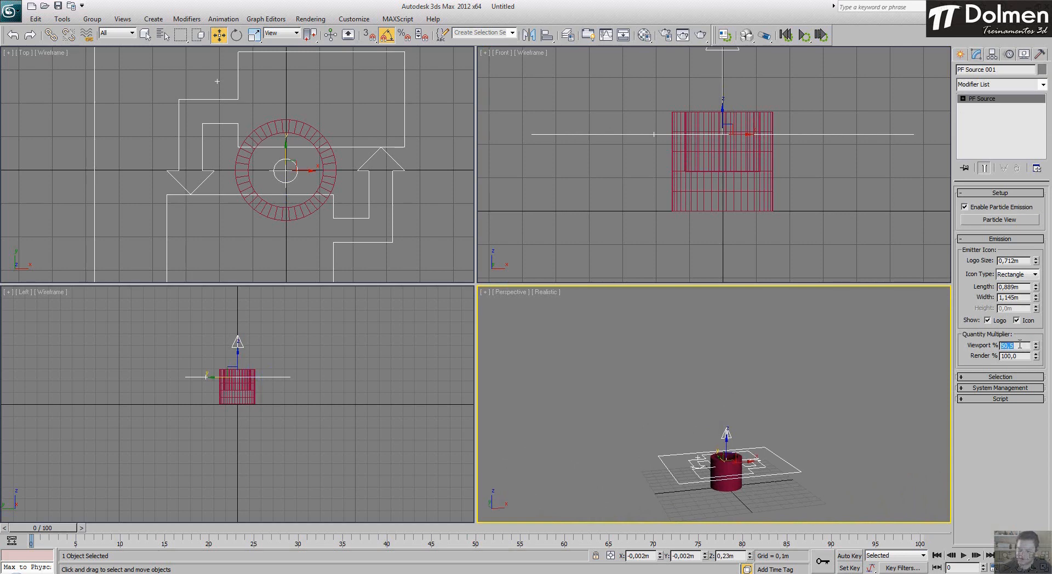
{"action": "type", "text": "10"}
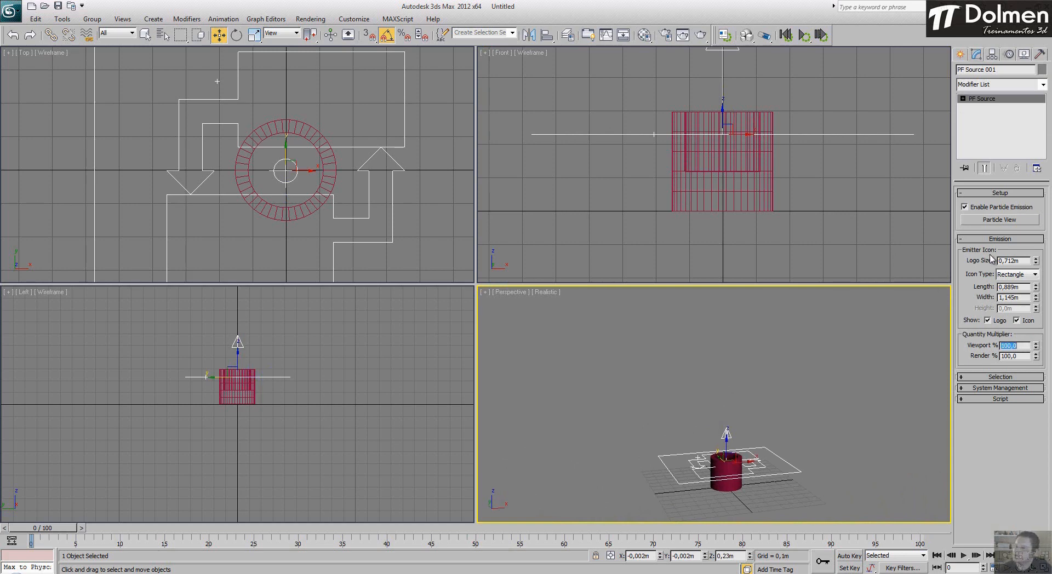
{"action": "left_click", "coordinate": [999, 220]}
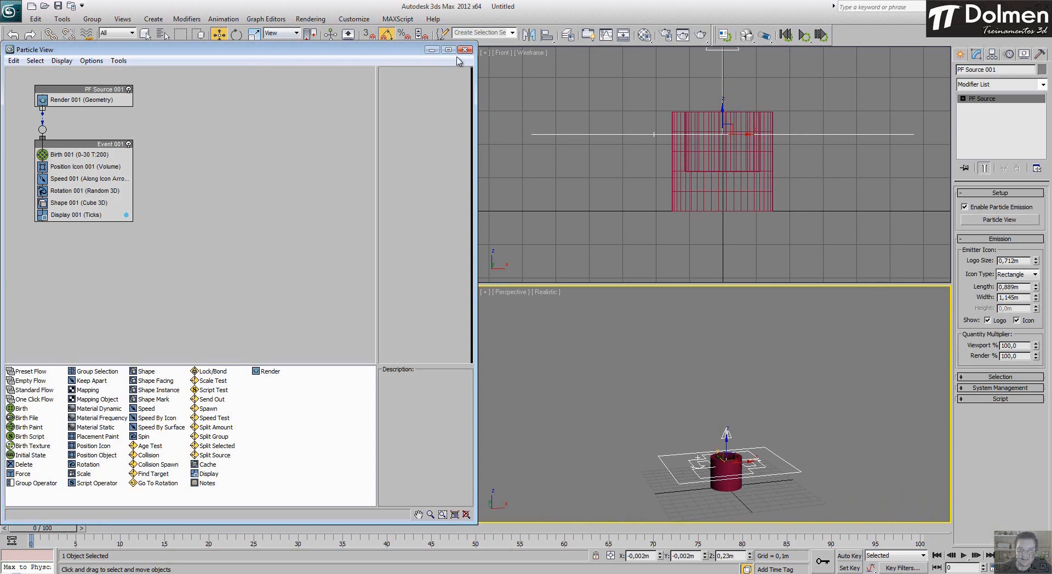
{"action": "left_click", "coordinate": [431, 50]}
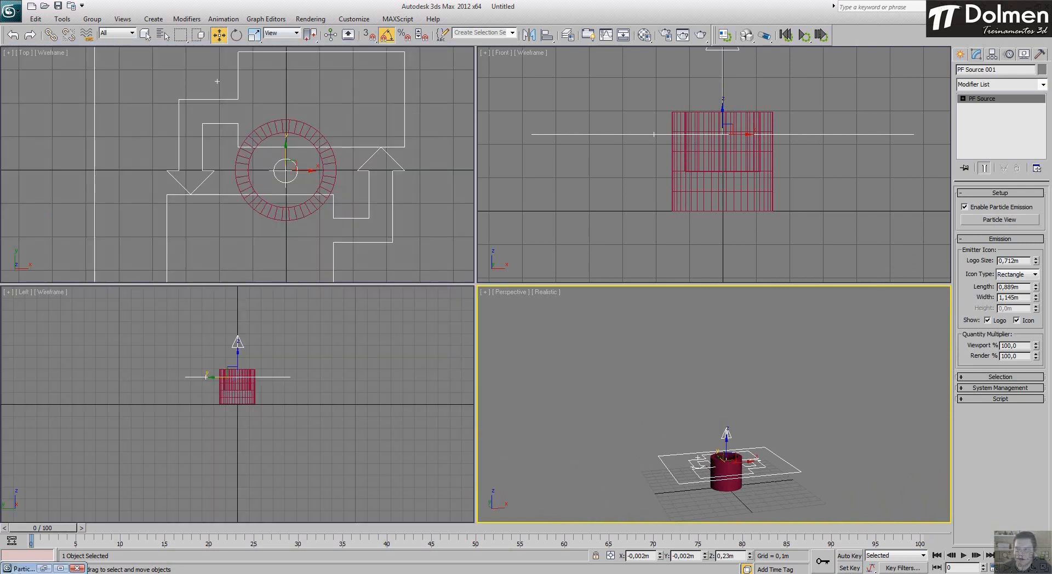
Step: Create a target camera in the Top view aimed at the cup from about 5.23 m away and show its view in the perspective viewport
{"action": "left_click", "coordinate": [961, 54]}
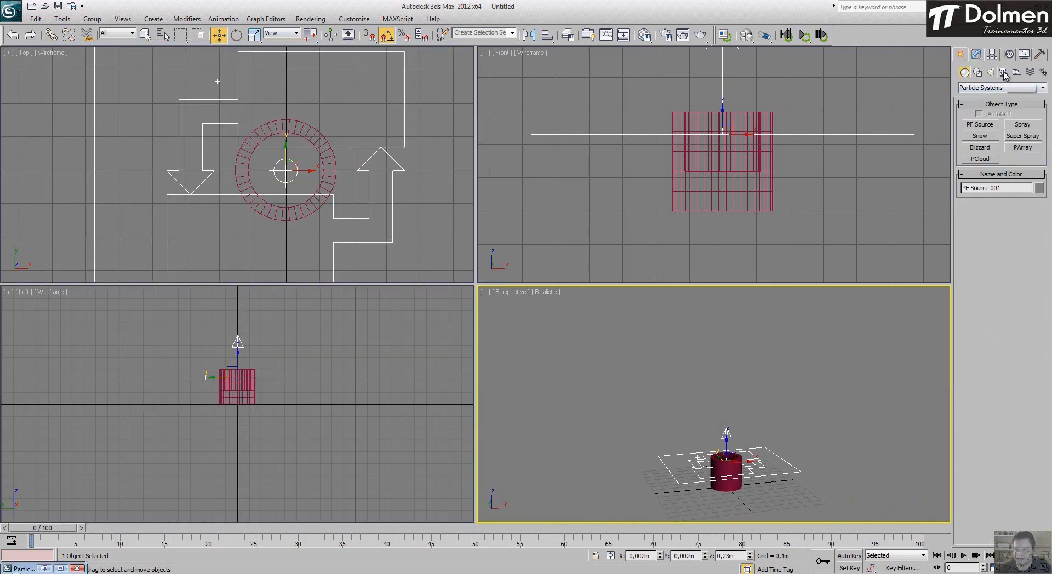
{"action": "left_click", "coordinate": [1004, 72]}
{"action": "left_click", "coordinate": [989, 124]}
{"action": "scroll", "coordinate": [241, 55], "scroll_direction": "down", "scroll_amount": 8}
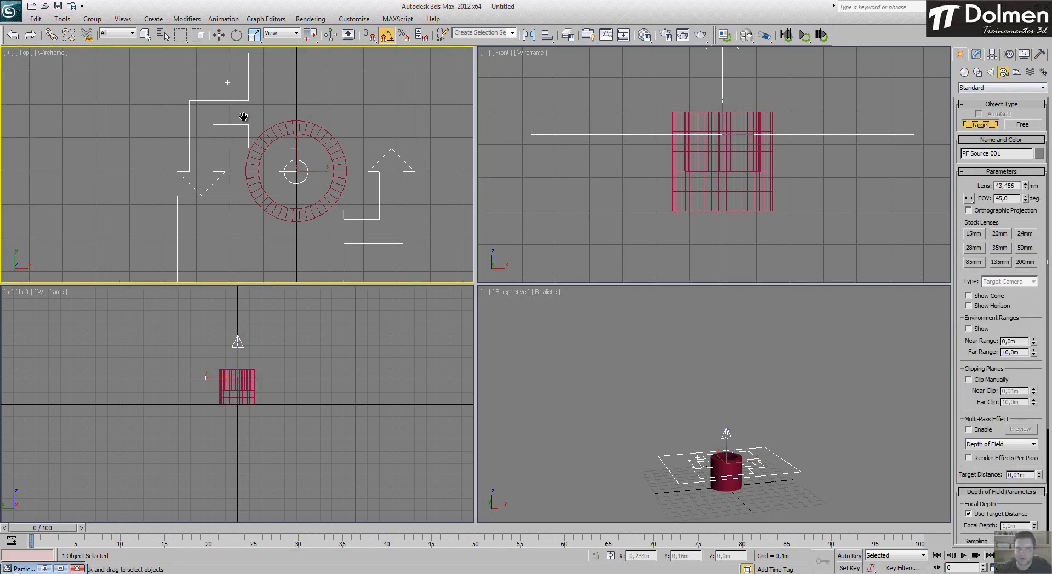
{"action": "left_click_drag", "start_coordinate": [229, 210], "coordinate": [285, 122]}
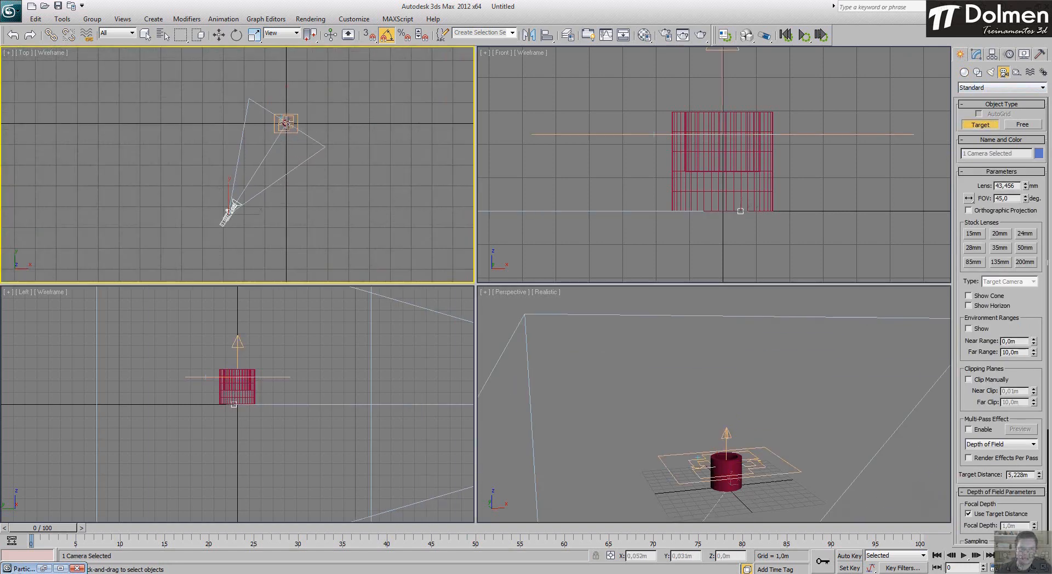
{"action": "right_click", "coordinate": [668, 341]}
{"action": "key", "text": "c"}
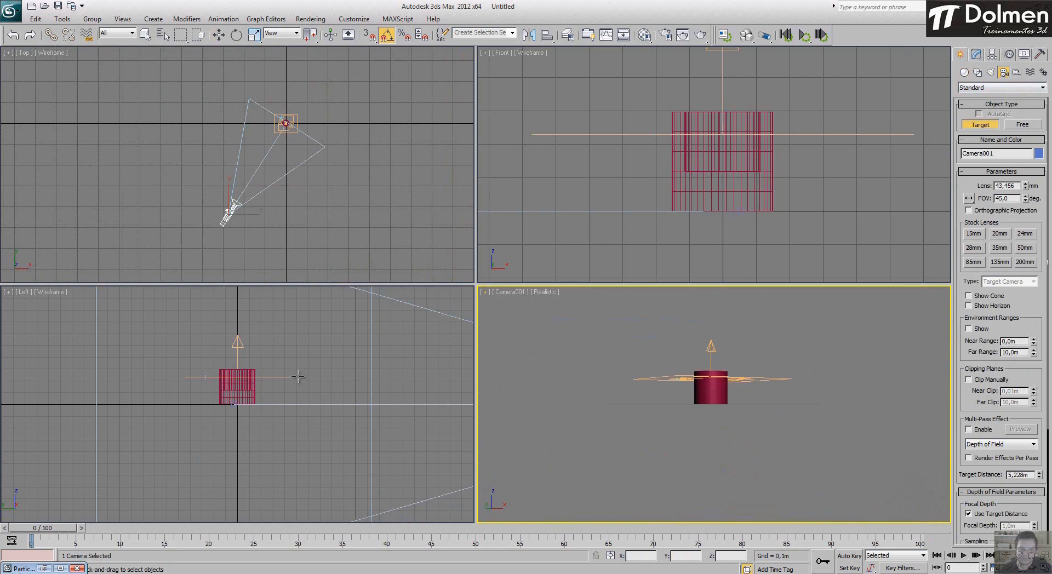
Step: Raise the camera to about 0.94 m in the Left view, and raise its target by about the same amount
{"action": "scroll", "coordinate": [297, 376], "scroll_direction": "down", "scroll_amount": 6}
{"action": "key", "text": "w"}
{"action": "left_click_drag", "start_coordinate": [402, 366], "coordinate": [406, 342]}
{"action": "right_click", "coordinate": [393, 359]}
{"action": "left_click", "coordinate": [336, 360]}
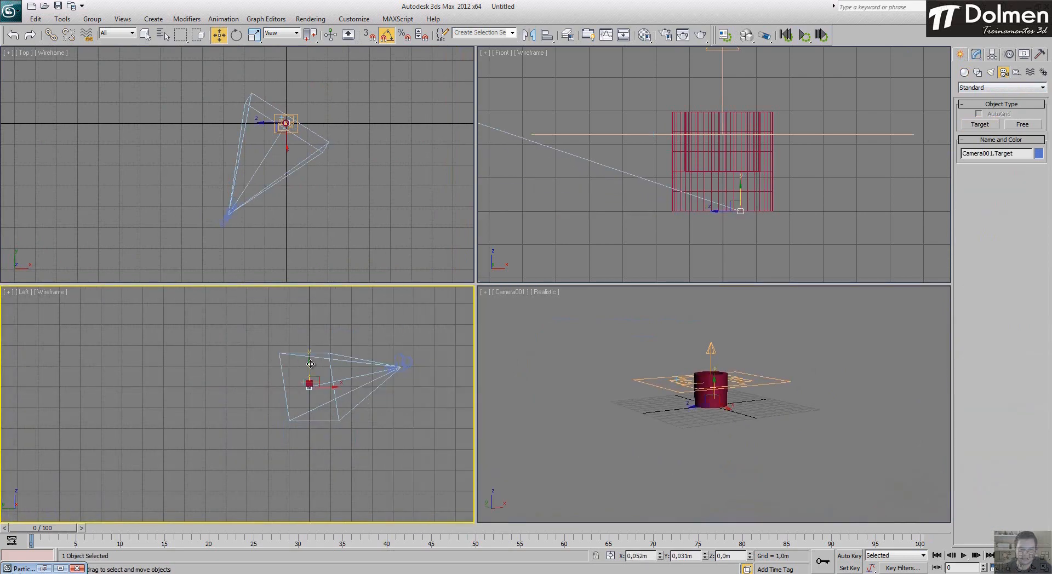
{"action": "left_click_drag", "start_coordinate": [310, 364], "coordinate": [311, 342]}
Step: Widen the camera's field of view to 61° and show safe frames in the camera view
{"action": "left_click", "coordinate": [229, 214]}
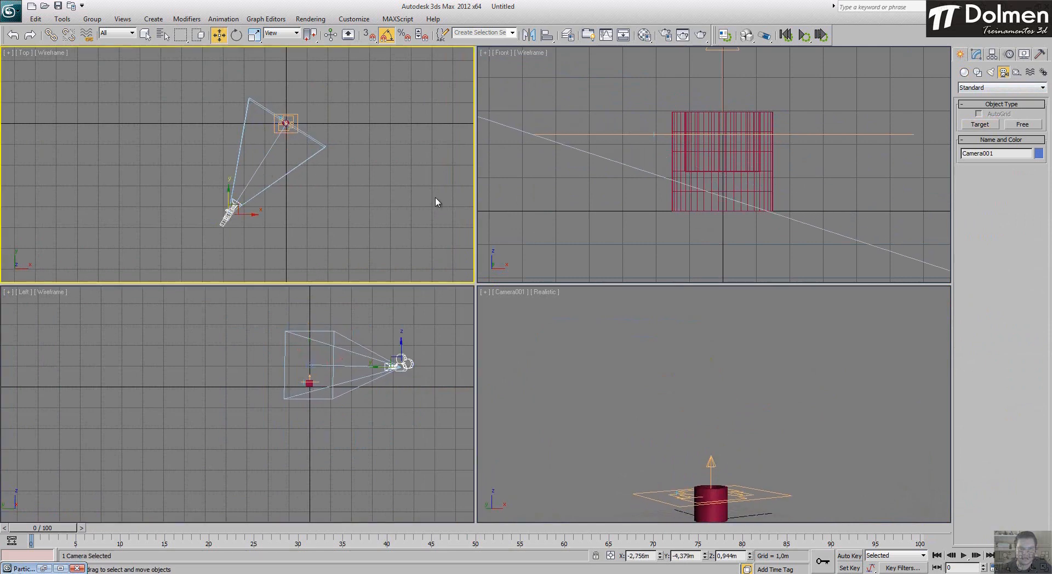
{"action": "left_click", "coordinate": [976, 54]}
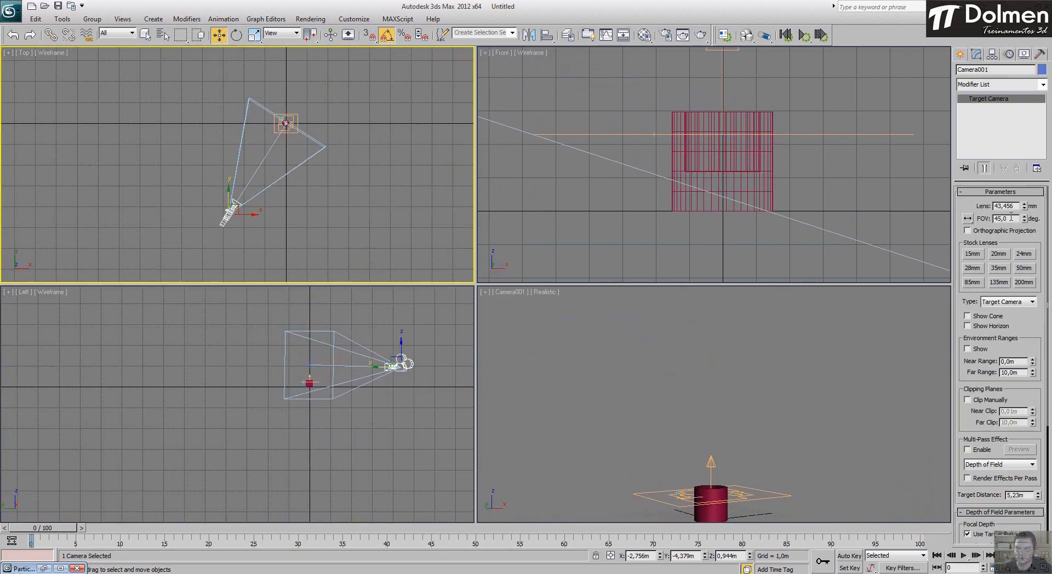
{"action": "left_click_drag", "start_coordinate": [1024, 205], "coordinate": [1025, 206]}
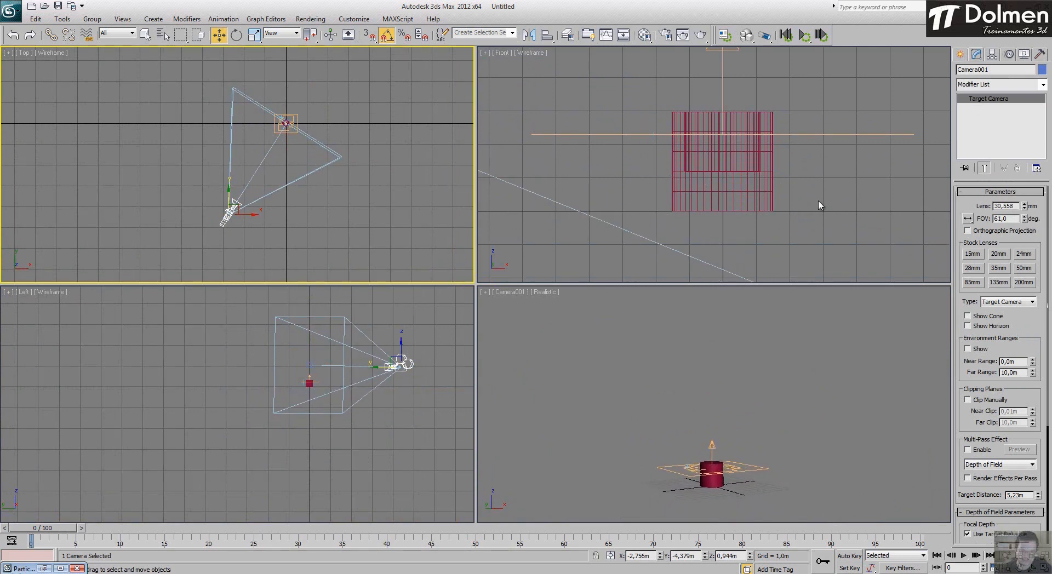
{"action": "right_click", "coordinate": [606, 408]}
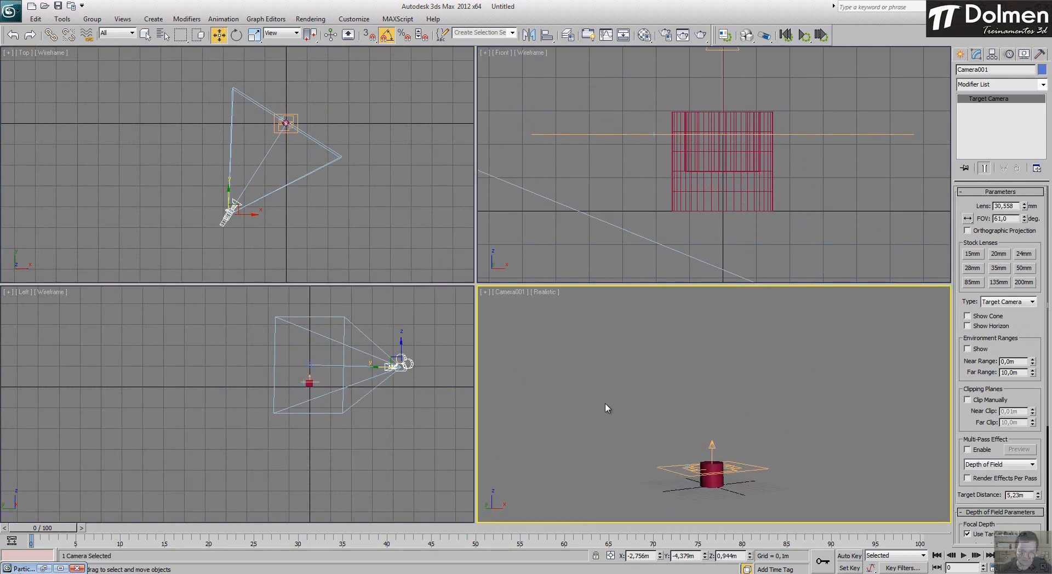
{"action": "key", "text": "shift+f"}
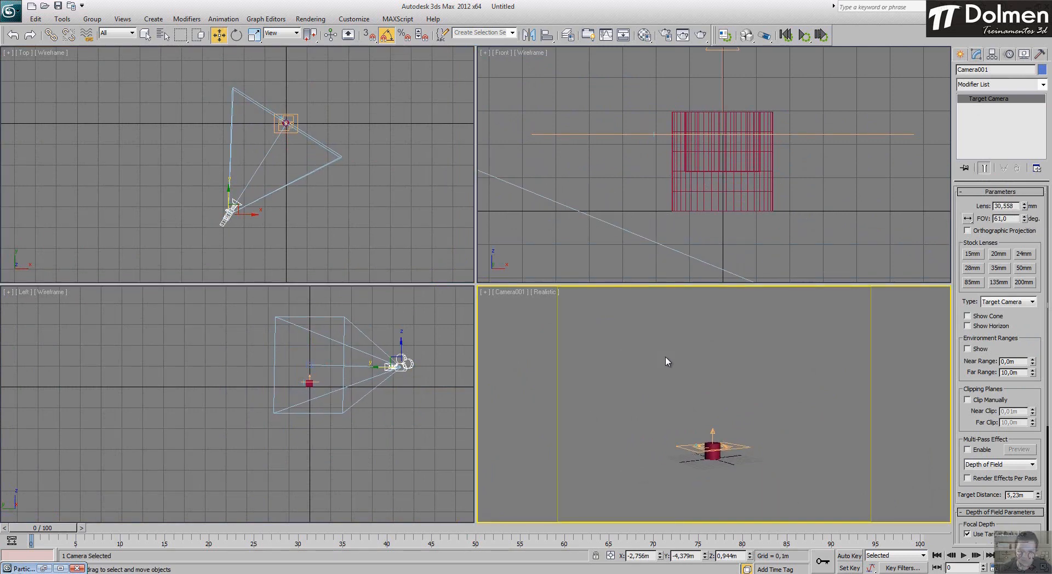
Step: Assign the Default Scanline Renderer as the production renderer in the render setup
{"action": "left_click", "coordinate": [665, 35]}
{"action": "key", "text": "F10"}
{"action": "left_click_drag", "start_coordinate": [466, 344], "coordinate": [461, 138]}
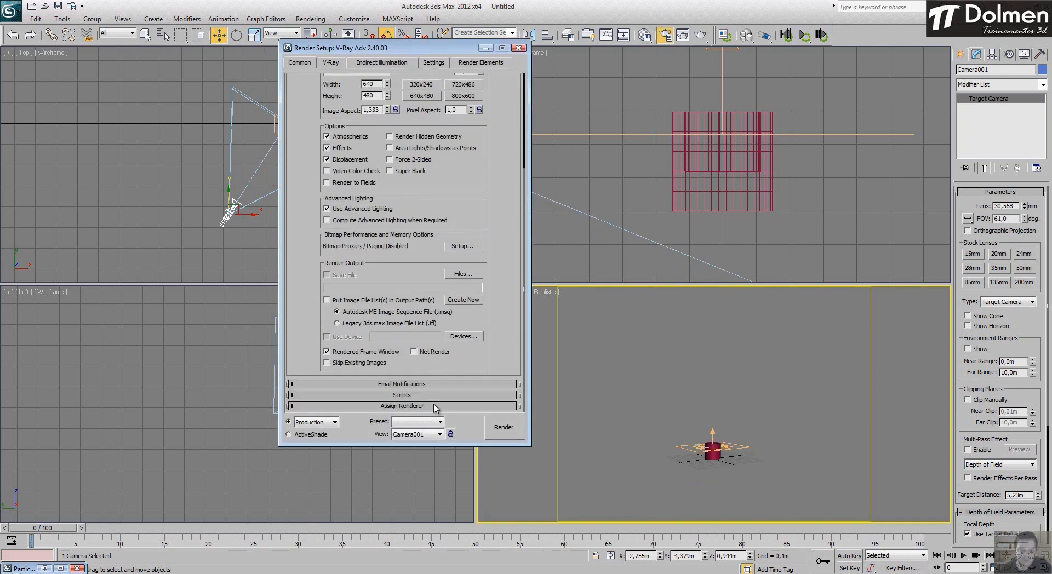
{"action": "left_click", "coordinate": [418, 406]}
{"action": "left_click", "coordinate": [465, 359]}
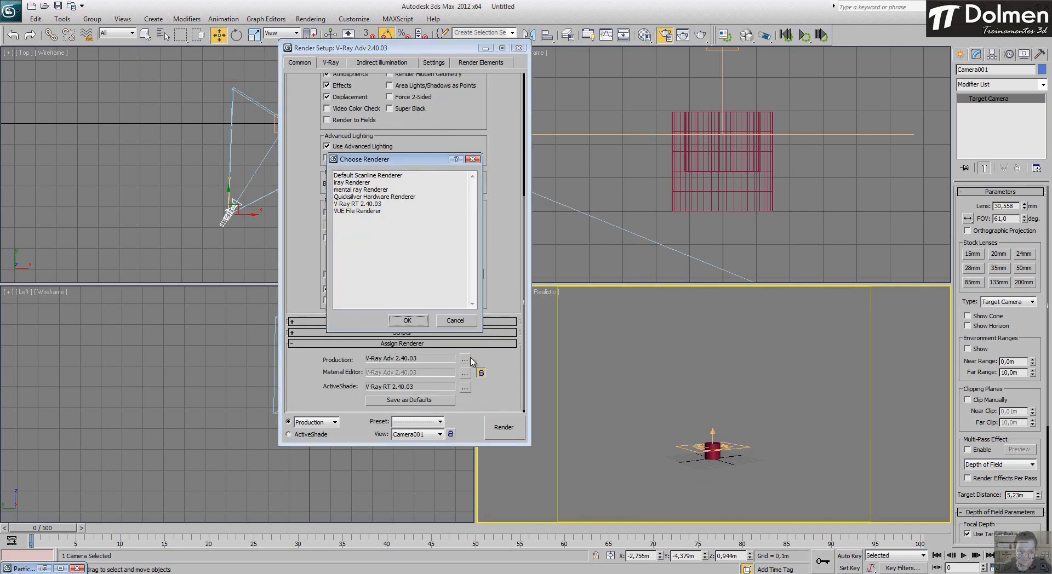
{"action": "double_click", "coordinate": [374, 176]}
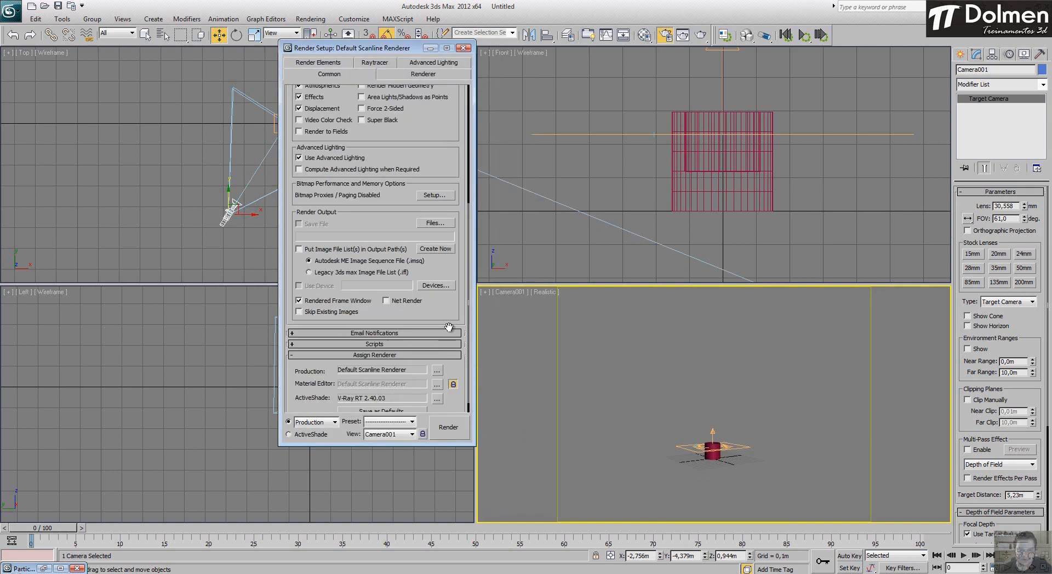
{"action": "left_click_drag", "start_coordinate": [459, 370], "coordinate": [458, 308]}
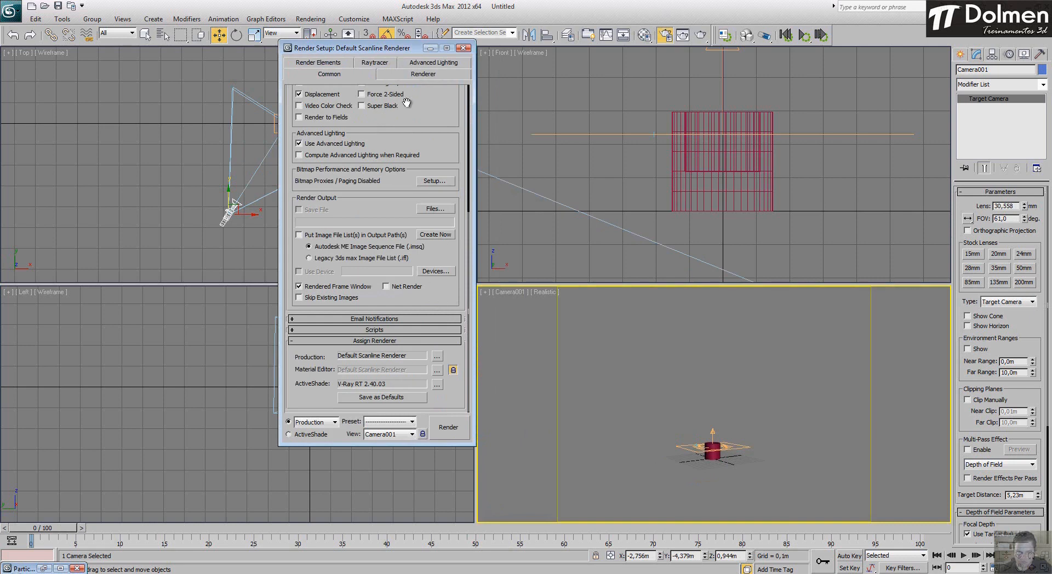
Step: Set the render output size to a portrait format of 400 by 474 pixels and close the render setup
{"action": "scroll", "coordinate": [419, 107], "scroll_direction": "up", "scroll_amount": 5}
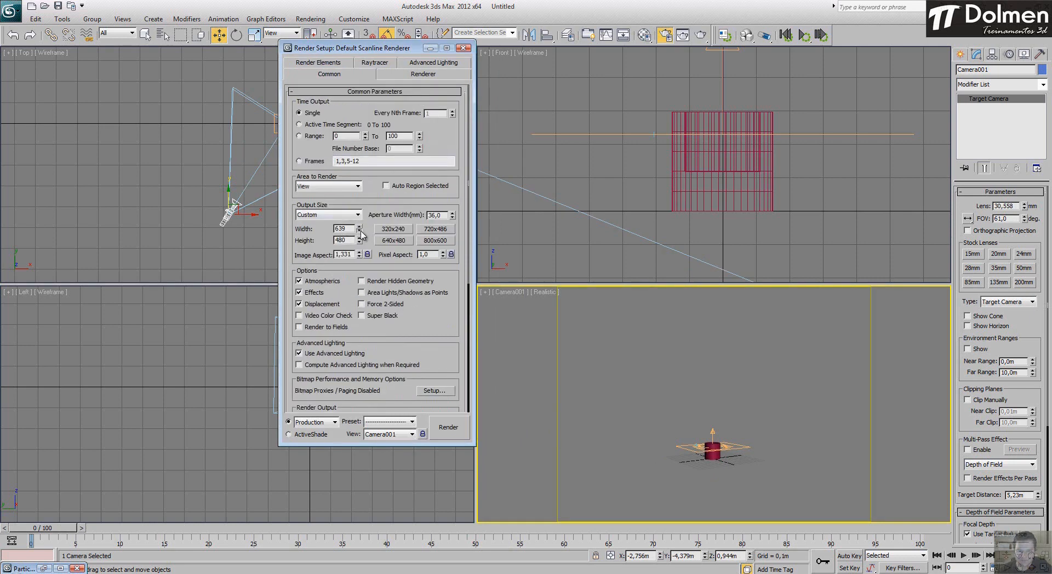
{"action": "left_click_drag", "start_coordinate": [361, 235], "coordinate": [241, 504]}
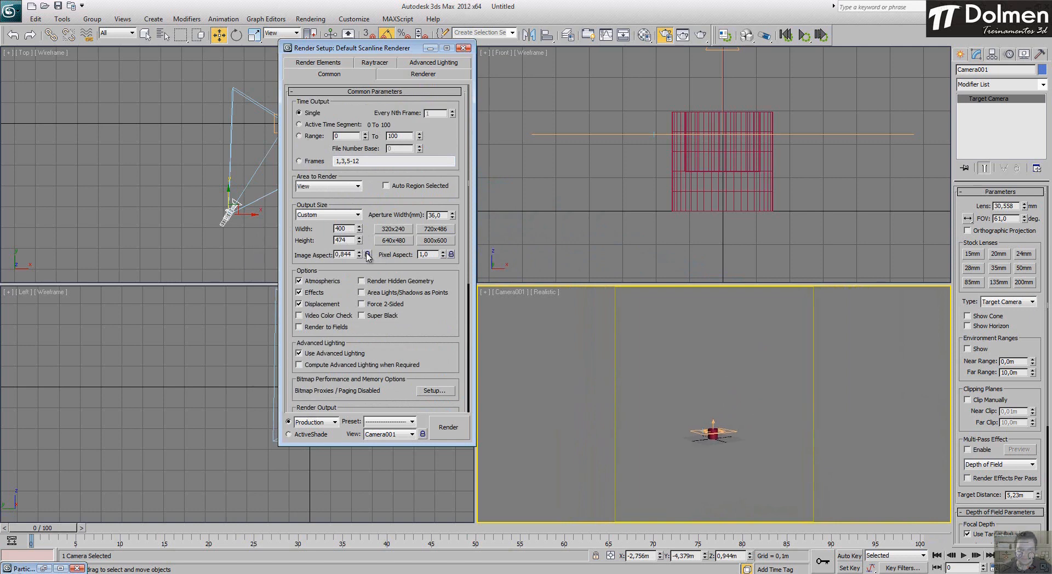
{"action": "left_click", "coordinate": [463, 48]}
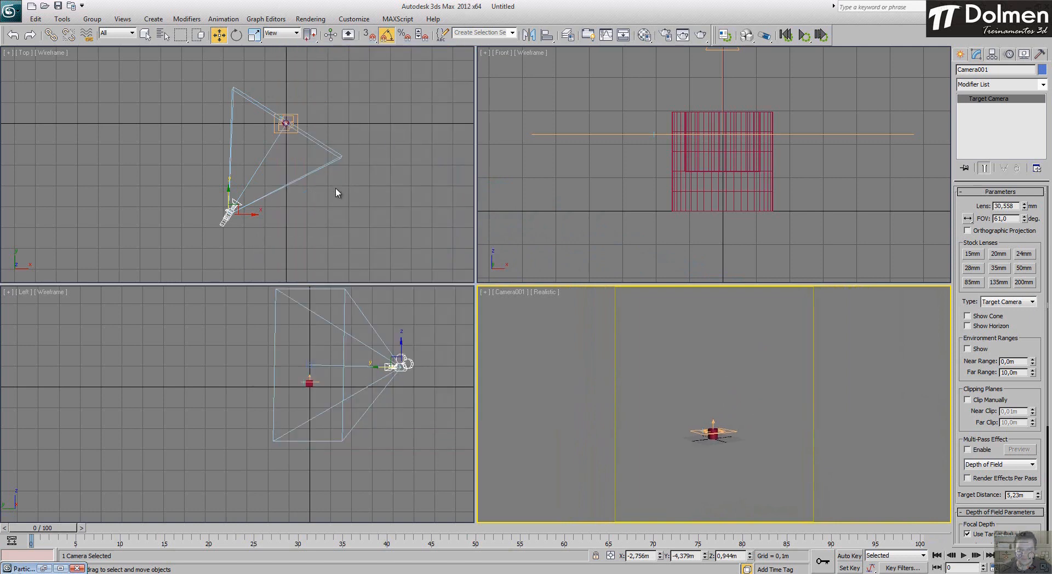
Step: Set the camera's field of view to 37°, then pan and orbit the camera so the cup sits near the frame's lower edge
{"action": "left_click_drag", "start_coordinate": [1024, 221], "coordinate": [1027, 232]}
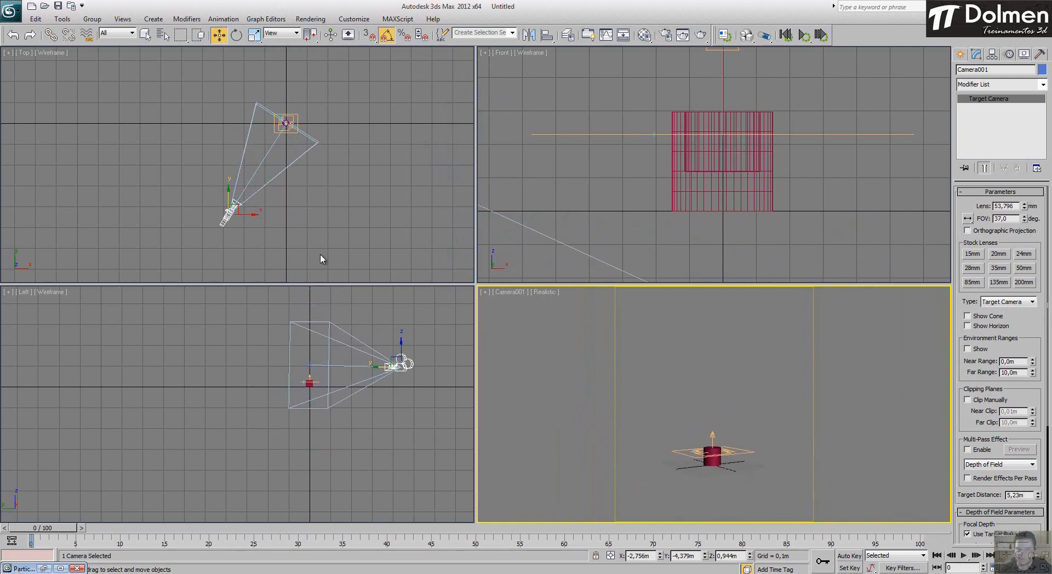
{"action": "right_click", "coordinate": [684, 416]}
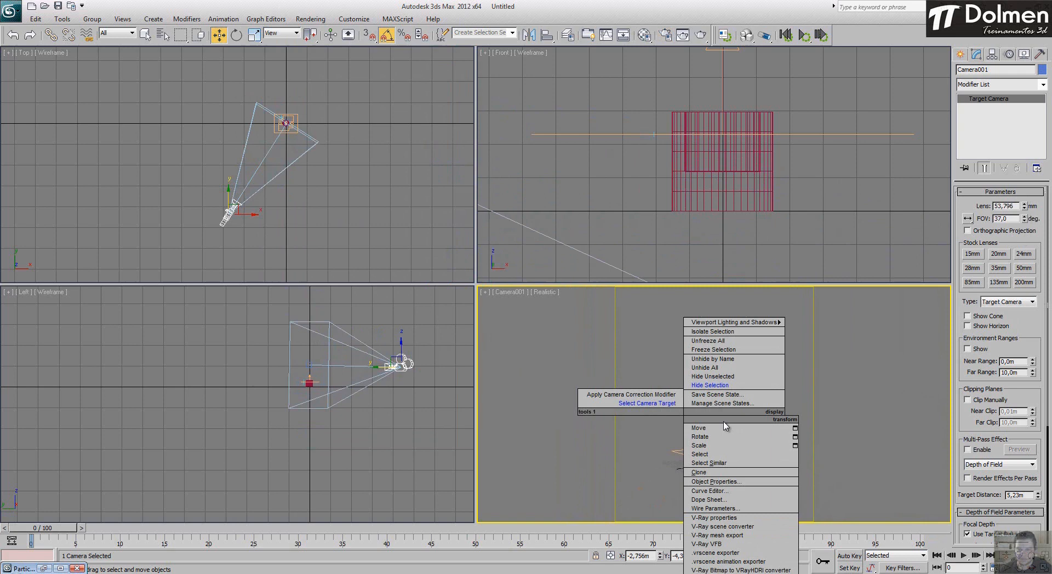
{"action": "left_click", "coordinate": [898, 433]}
{"action": "middle_click_drag", "start_coordinate": [698, 391], "coordinate": [716, 400]}
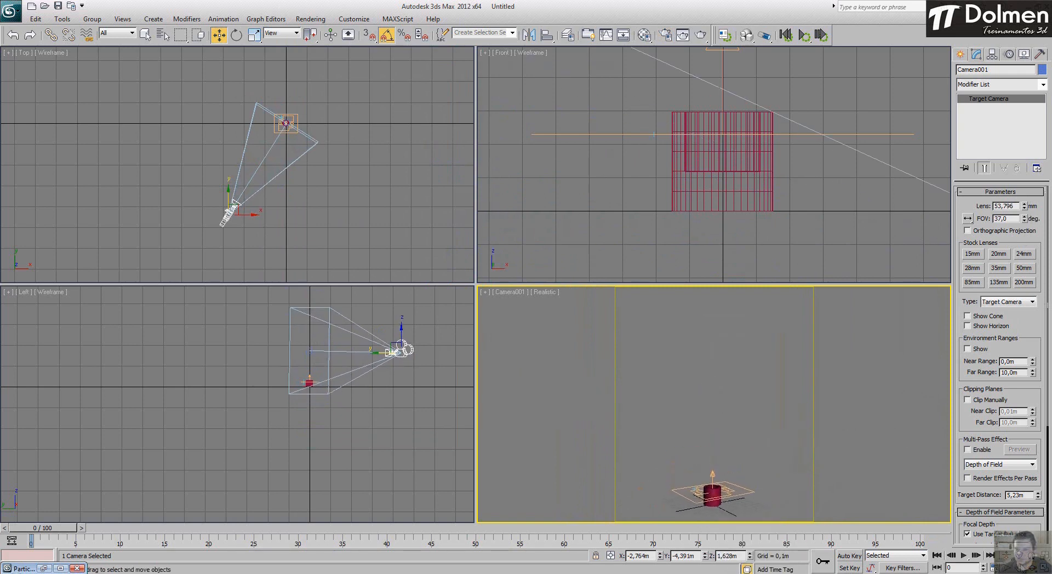
{"action": "key", "text": "ctrl+r"}
{"action": "left_click_drag", "start_coordinate": [701, 472], "coordinate": [702, 458]}
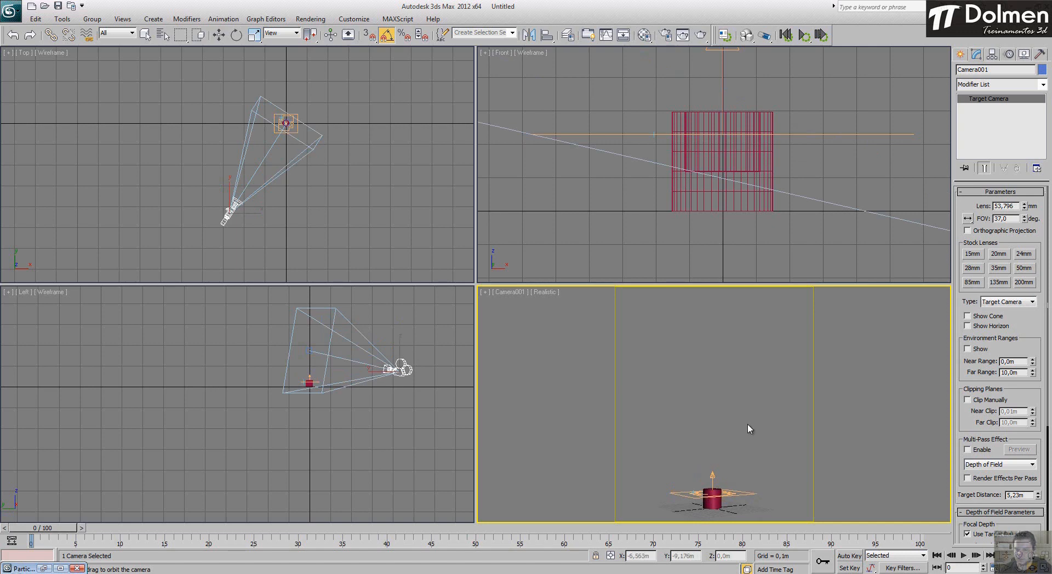
{"action": "key", "text": "w"}
Step: Preview the particles at frame 29, dolly the camera back to about 7.48 m from its target, reframe the column, and return to frame 0
{"action": "left_click_drag", "start_coordinate": [55, 528], "coordinate": [308, 537]}
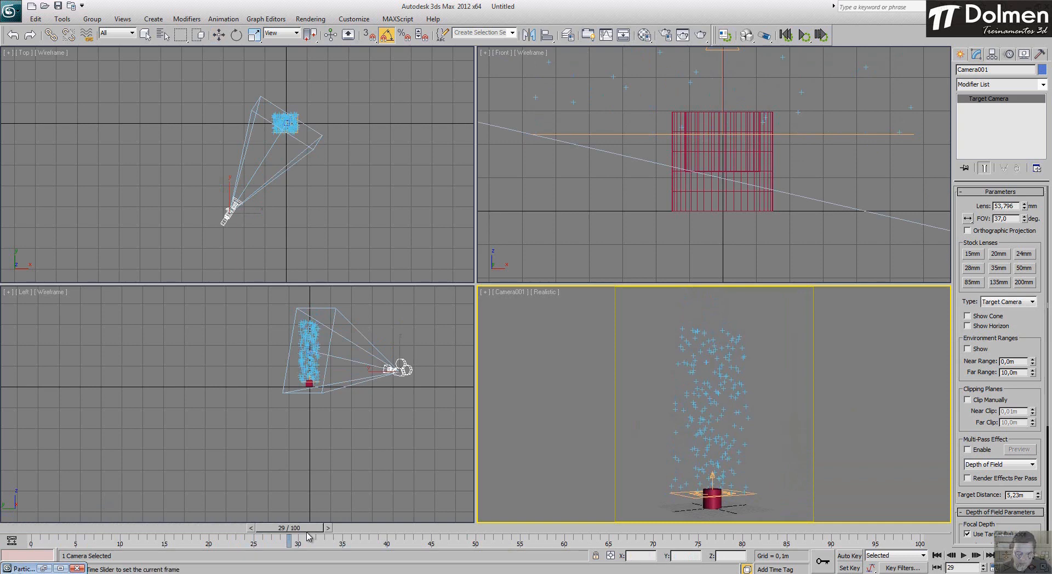
{"action": "key", "text": "w"}
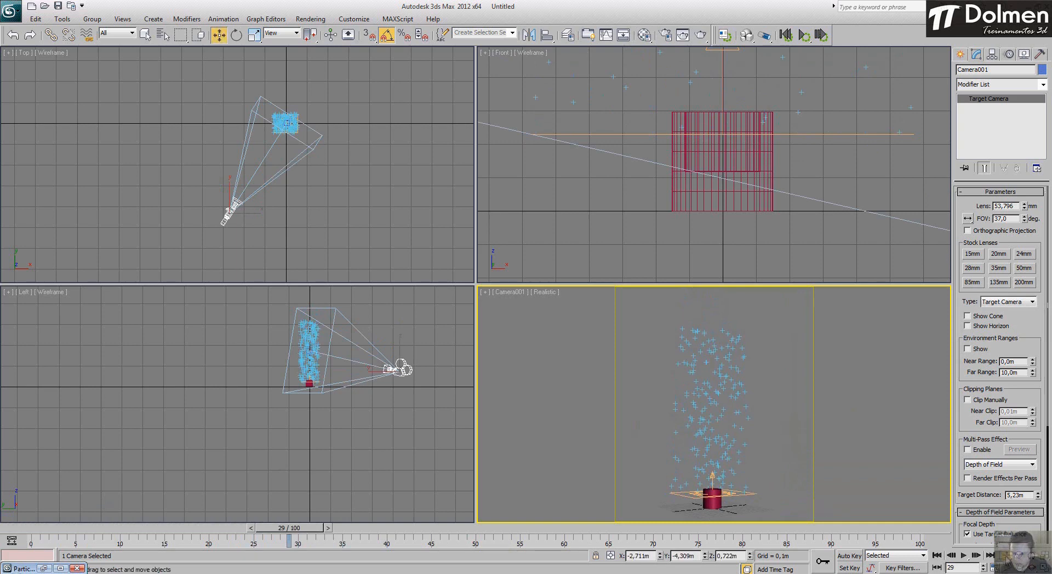
{"action": "key", "text": "alt+z"}
{"action": "left_click_drag", "start_coordinate": [681, 386], "coordinate": [683, 420]}
{"action": "middle_click_drag", "start_coordinate": [710, 405], "coordinate": [708, 438]}
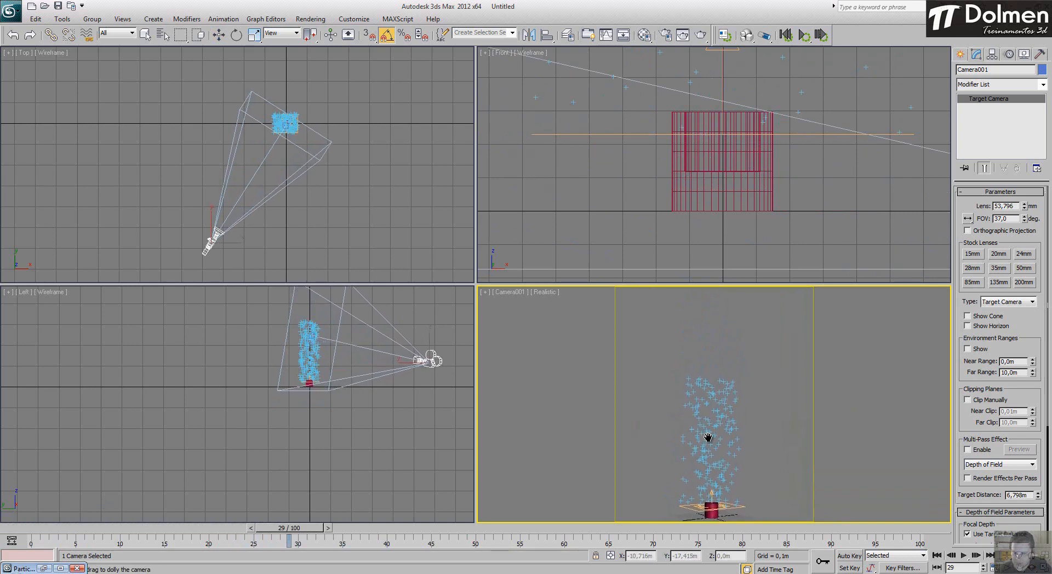
{"action": "left_click_drag", "start_coordinate": [708, 433], "coordinate": [707, 440]}
{"action": "middle_click_drag", "start_coordinate": [708, 440], "coordinate": [705, 451]}
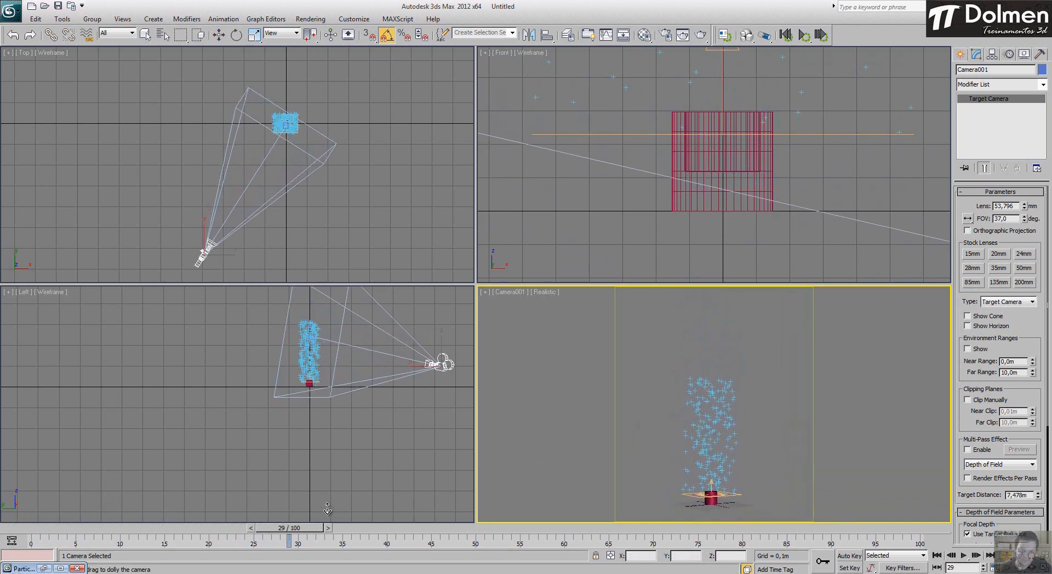
{"action": "left_click_drag", "start_coordinate": [291, 528], "coordinate": [44, 528]}
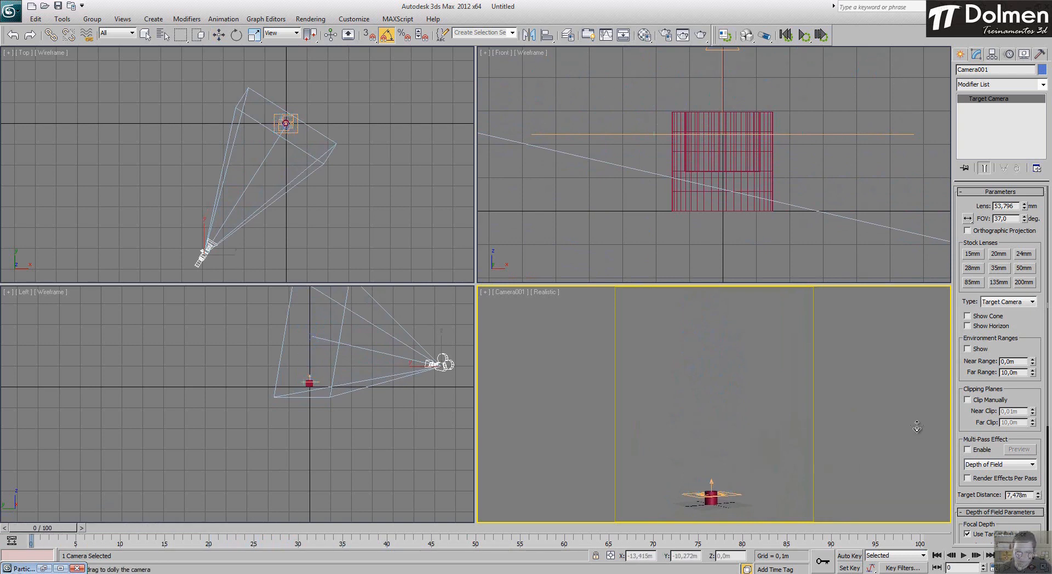
{"action": "key", "text": "w"}
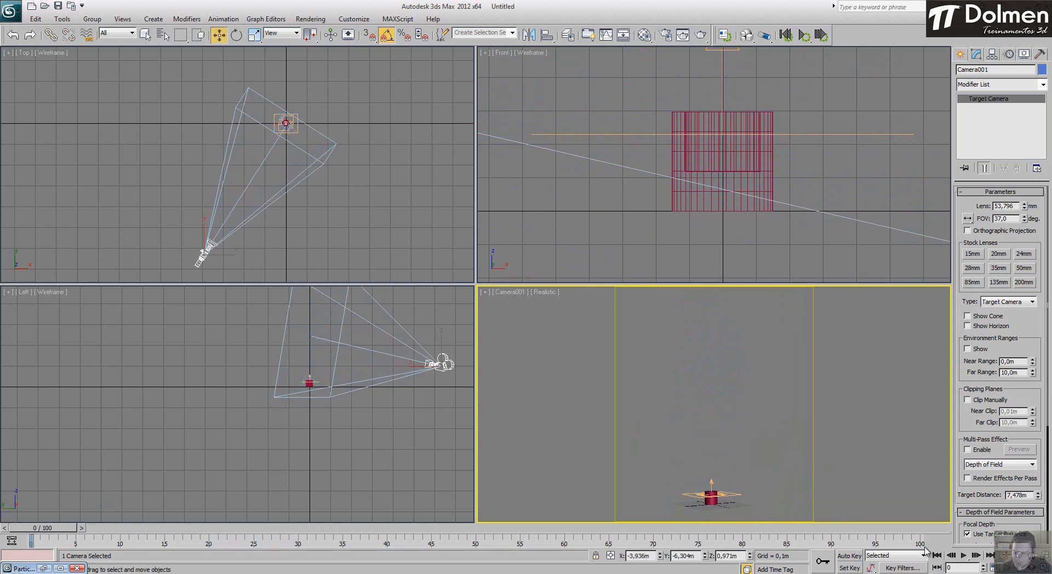
Step: Extend the animation's end time to frame 180 in the time configuration
{"action": "left_click", "coordinate": [994, 568]}
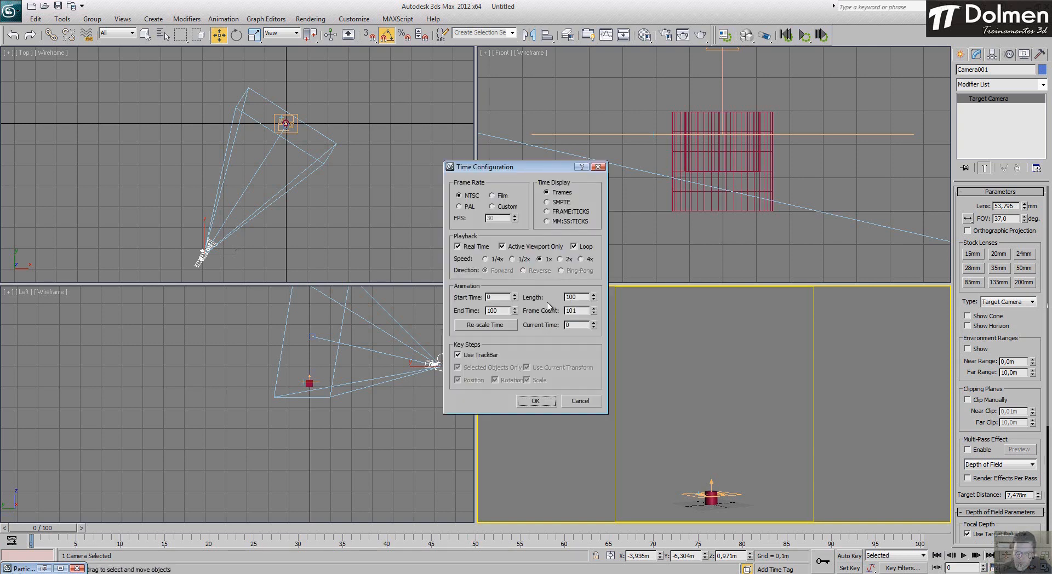
{"action": "double_click", "coordinate": [504, 311]}
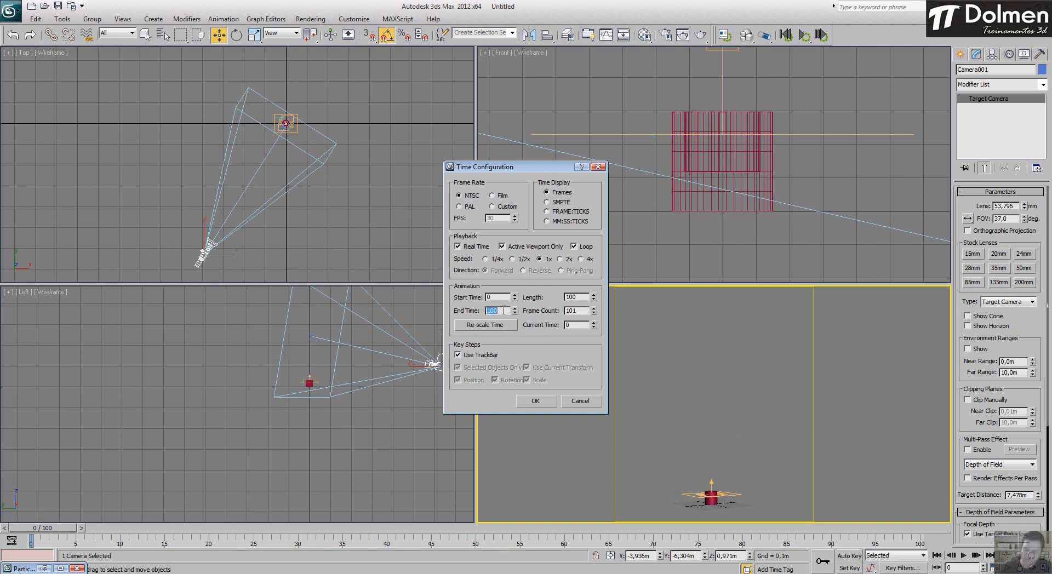
{"action": "type", "text": "180"}
{"action": "key", "text": "Return"}
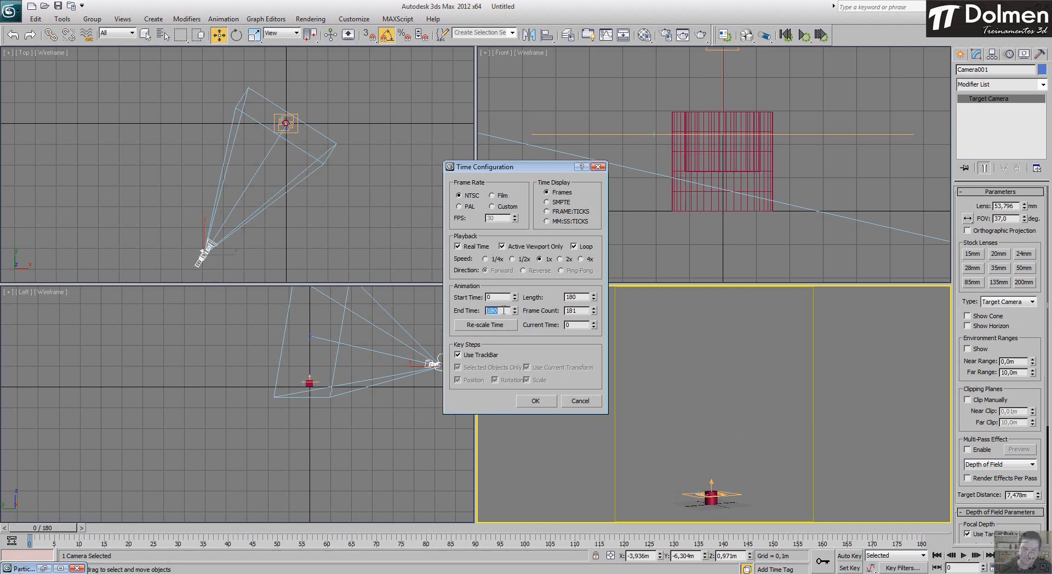
{"action": "left_click", "coordinate": [536, 401]}
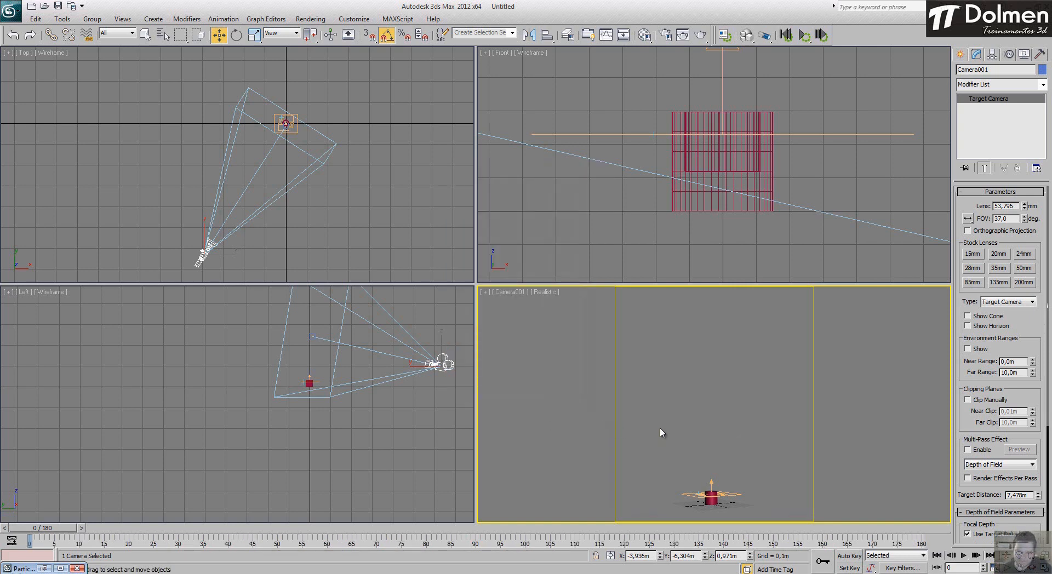
Step: Hide the selected camera from the viewports
{"action": "right_click", "coordinate": [231, 199]}
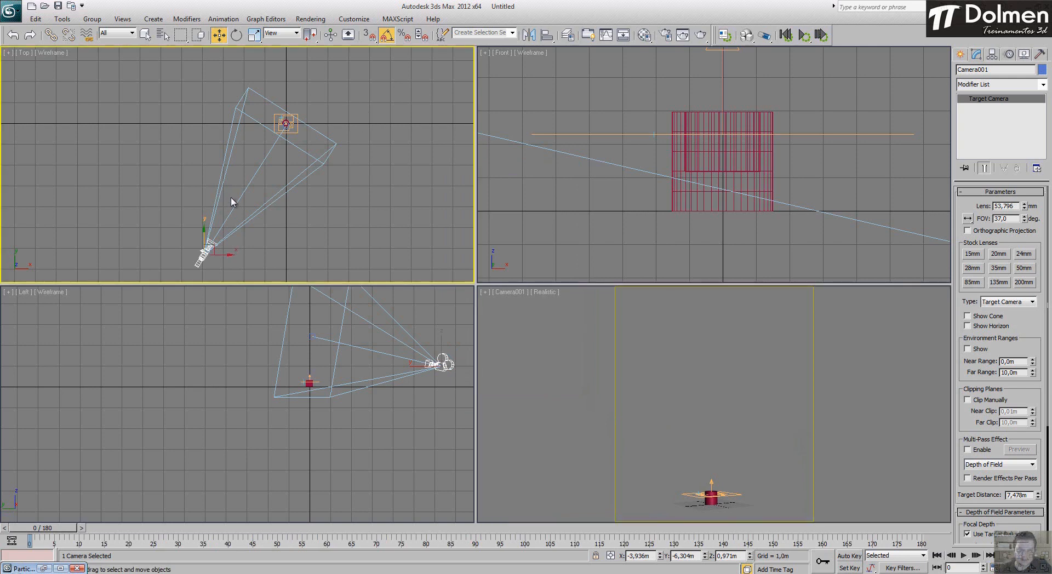
{"action": "right_click", "coordinate": [225, 198]}
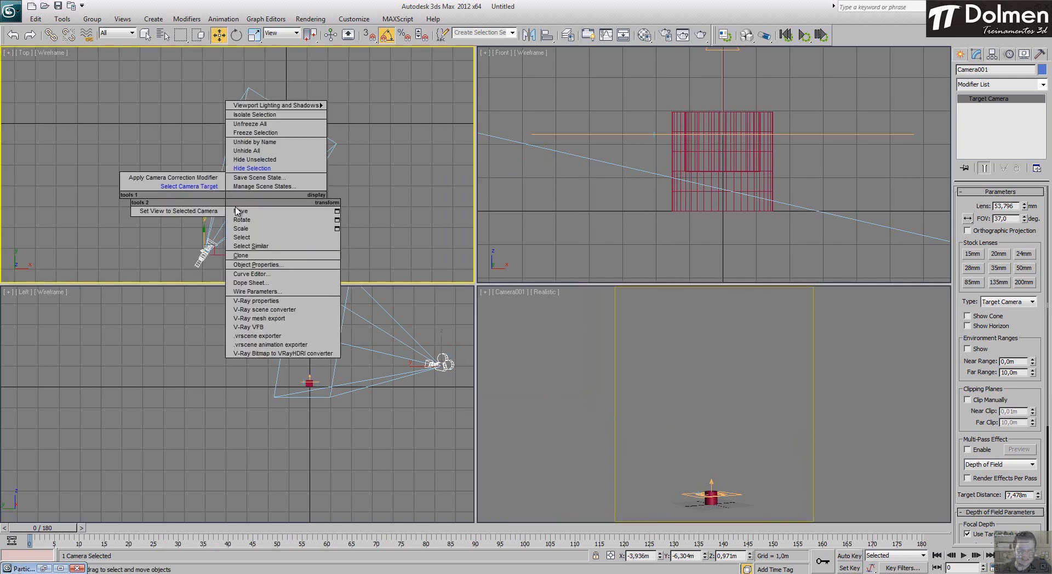
{"action": "left_click", "coordinate": [261, 169]}
Step: Open Particle View for the PF Source and set the Birth operator's Emit Stop to 180
{"action": "scroll", "coordinate": [291, 174], "scroll_direction": "up", "scroll_amount": 6}
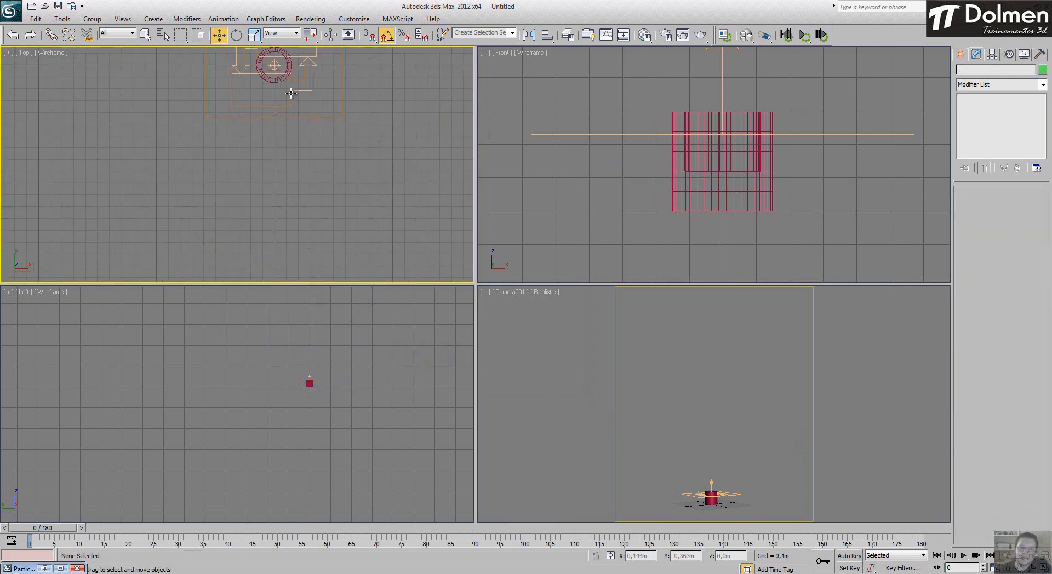
{"action": "left_click", "coordinate": [306, 160]}
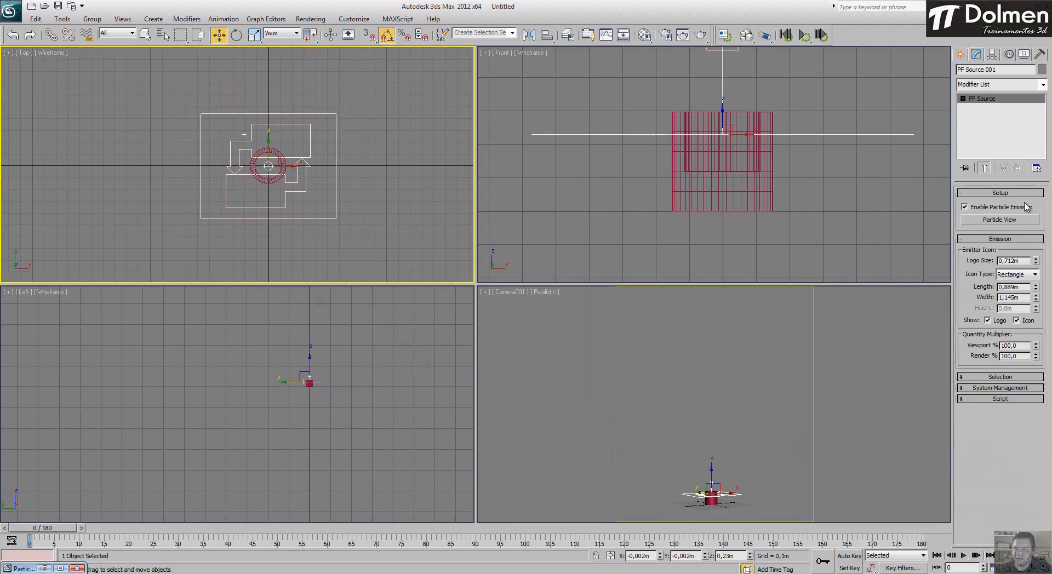
{"action": "left_click", "coordinate": [1007, 220]}
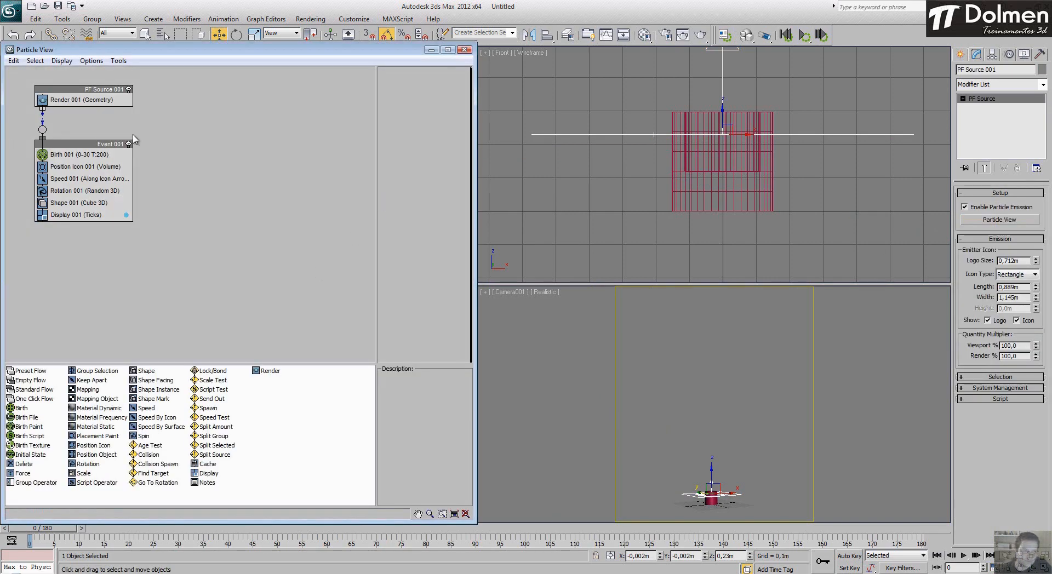
{"action": "left_click", "coordinate": [71, 155]}
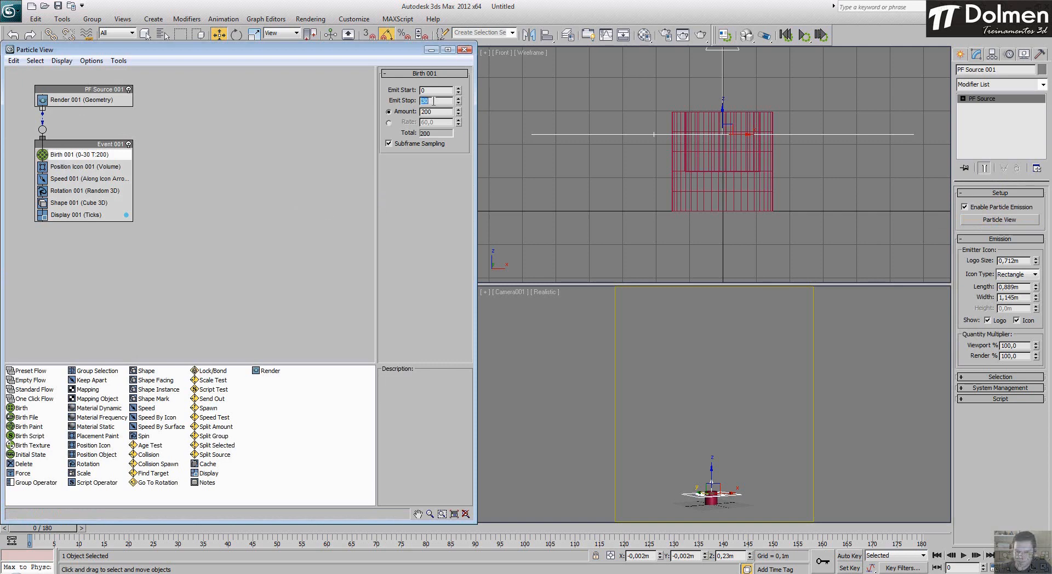
{"action": "left_click", "coordinate": [433, 100]}
{"action": "type", "text": "180"}
{"action": "key", "text": "Return"}
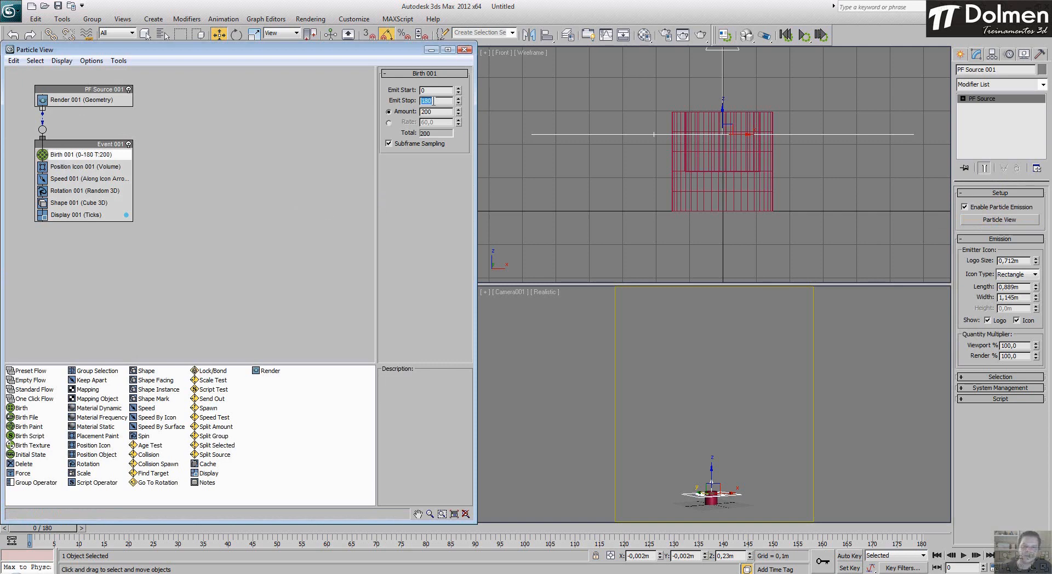
Step: Preview the particles at frame 121 and set the Birth operator's amount to 3000
{"action": "left_click_drag", "start_coordinate": [62, 533], "coordinate": [629, 539]}
{"action": "key", "text": "w"}
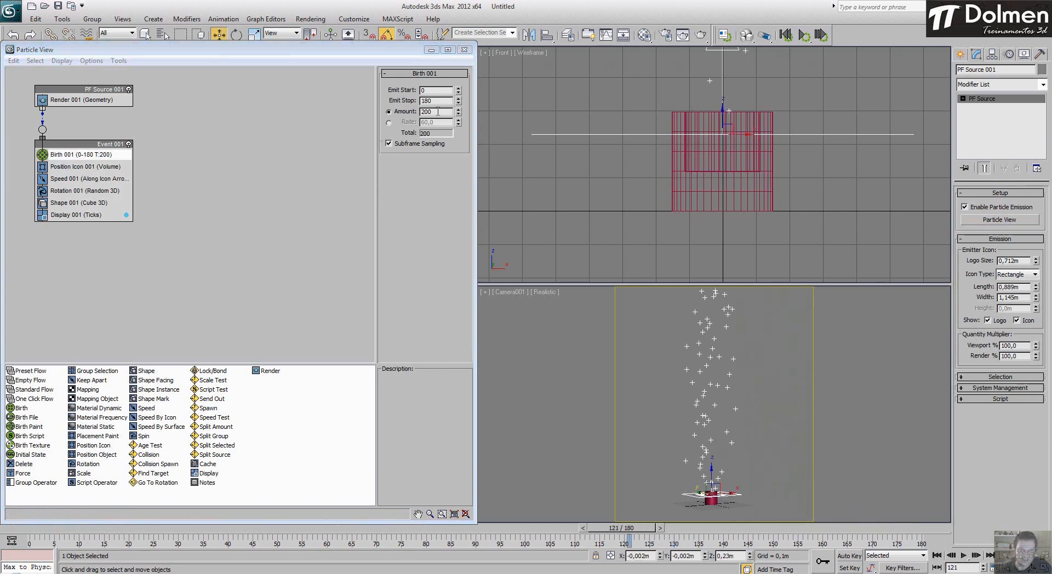
{"action": "double_click", "coordinate": [446, 112]}
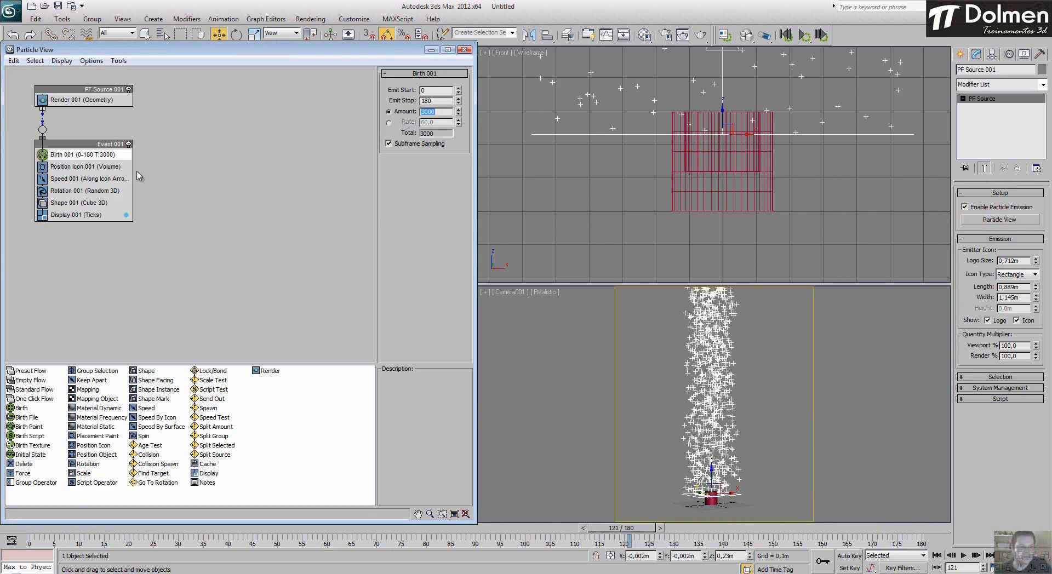
Step: Set the Position Icon operator's location to Pivot
{"action": "left_click", "coordinate": [80, 168]}
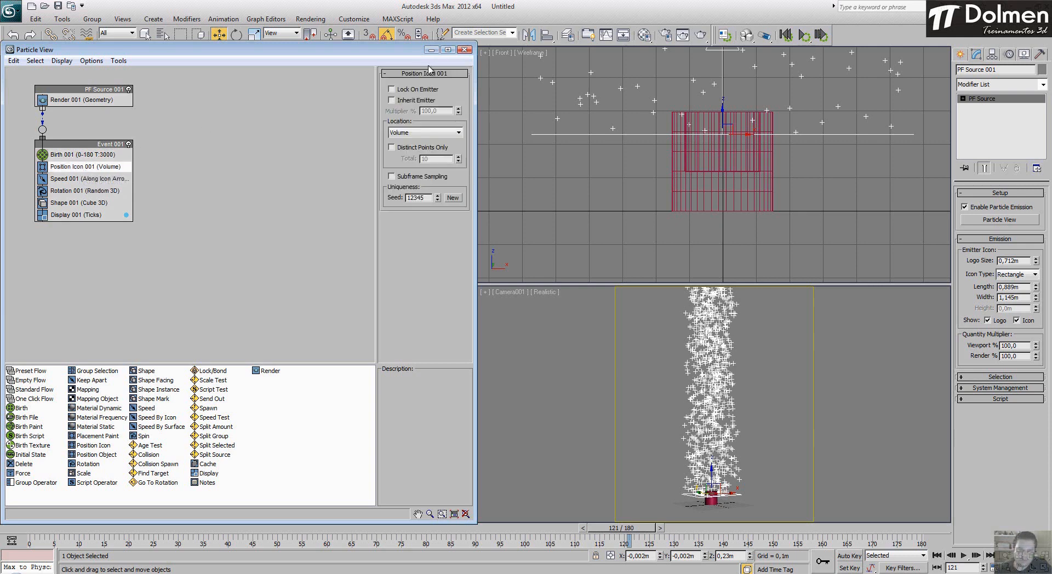
{"action": "left_click", "coordinate": [433, 127]}
{"action": "left_click", "coordinate": [427, 140]}
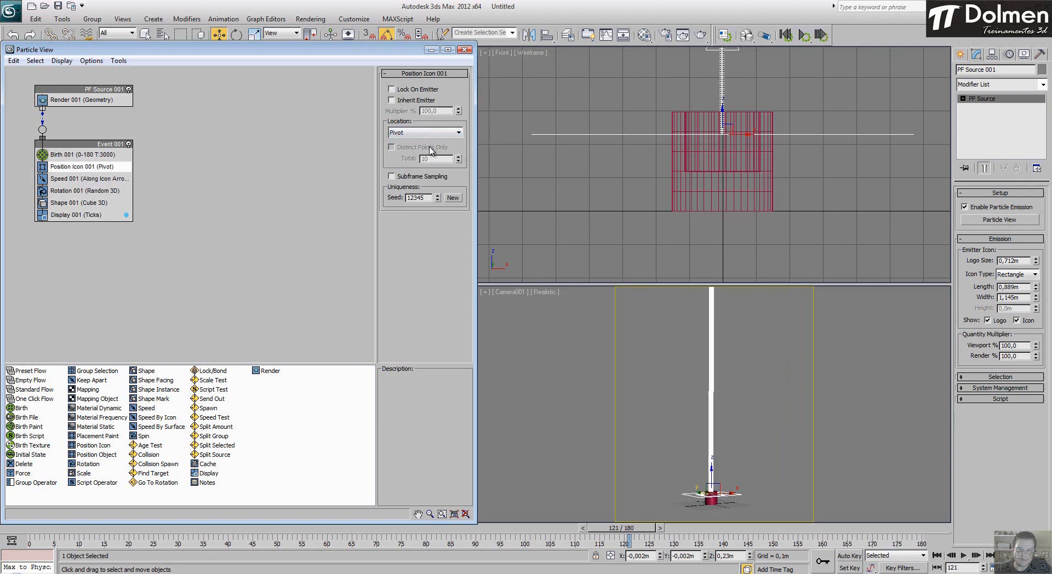
Step: Lower the Speed operator's speed to 0,433m with a 0,48m variation, checking the column's height at frame 180
{"action": "left_click", "coordinate": [76, 179]}
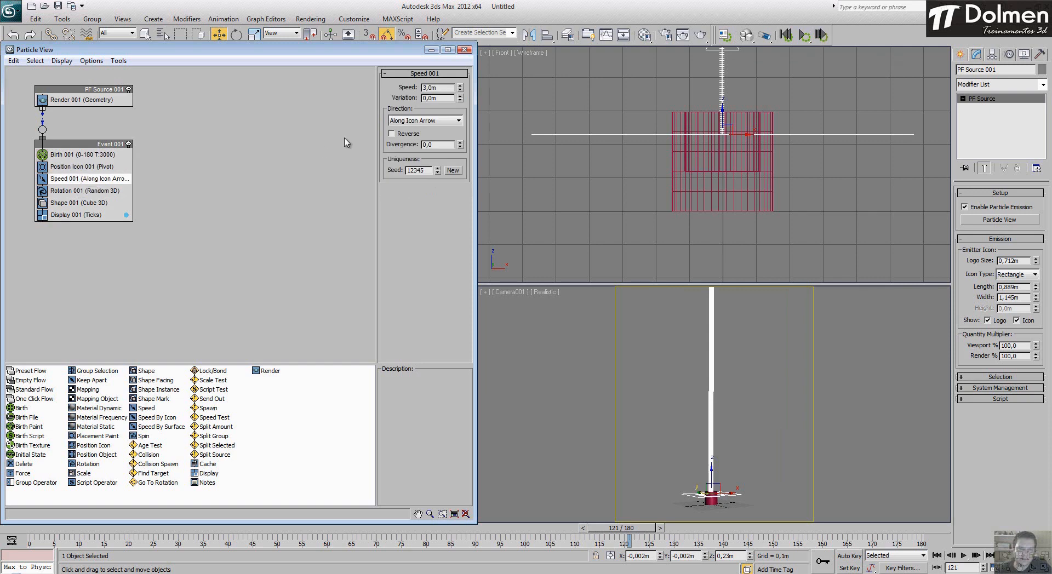
{"action": "left_click_drag", "start_coordinate": [459, 91], "coordinate": [461, 126]}
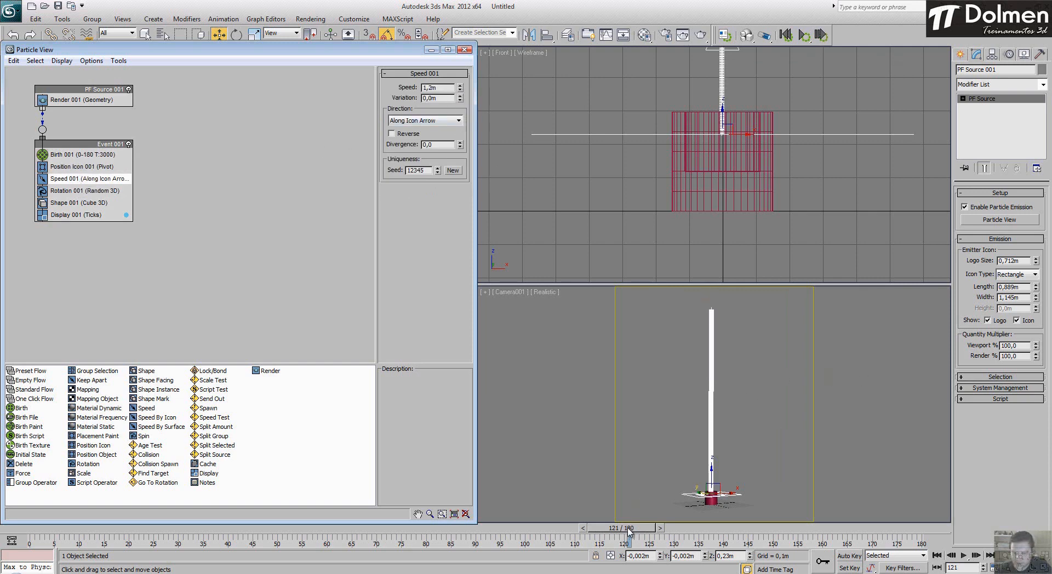
{"action": "left_click_drag", "start_coordinate": [627, 529], "coordinate": [912, 529]}
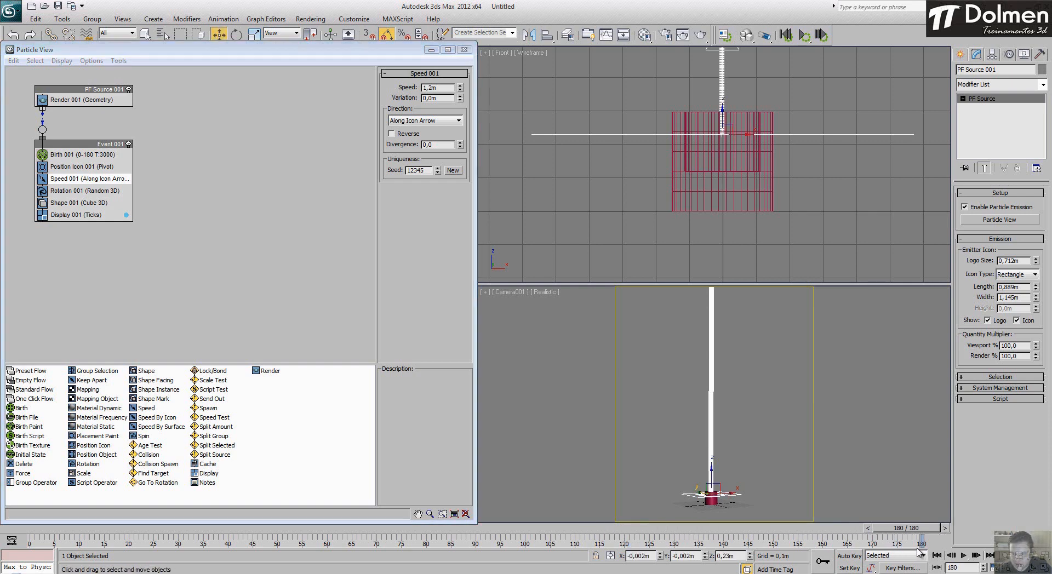
{"action": "left_click_drag", "start_coordinate": [460, 91], "coordinate": [459, 108]}
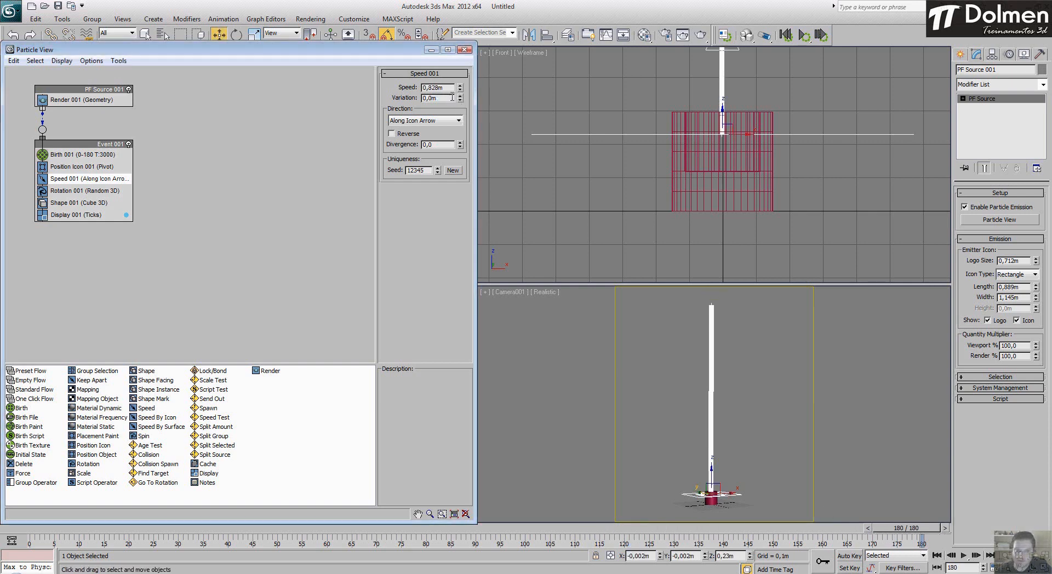
{"action": "mouse_move", "coordinate": [460, 97]}
{"action": "left_mouse_down"}
{"action": "mouse_move", "coordinate": [461, 426]}
{"action": "mouse_move", "coordinate": [450, 19]}
{"action": "mouse_move", "coordinate": [455, 552]}
{"action": "mouse_move", "coordinate": [461, 60]}
{"action": "mouse_move", "coordinate": [461, 98]}
{"action": "left_mouse_up"}
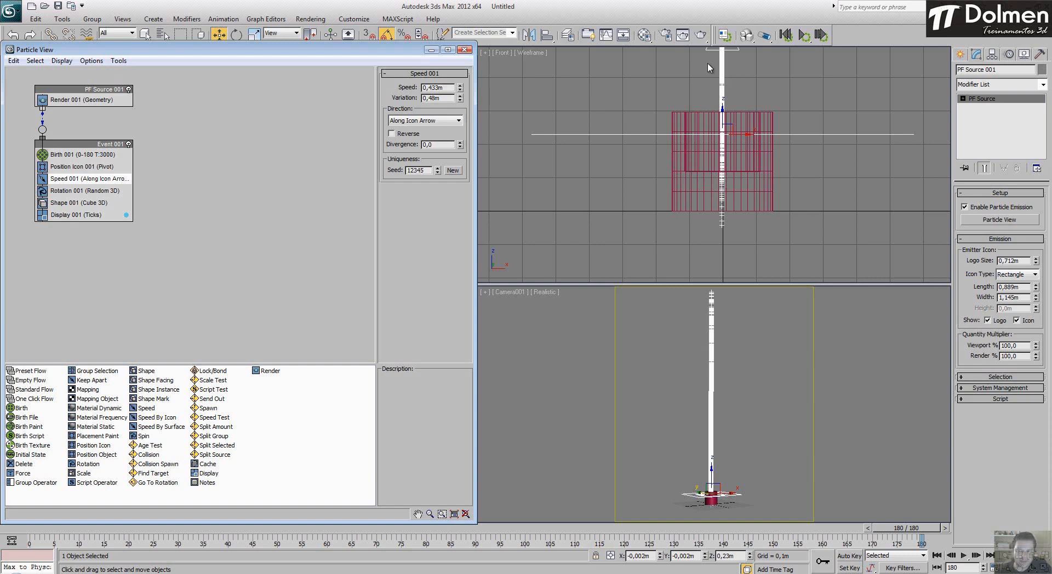
Step: Try lower particle amounts in the Birth operator, then set the amount to 2500
{"action": "left_click", "coordinate": [72, 154]}
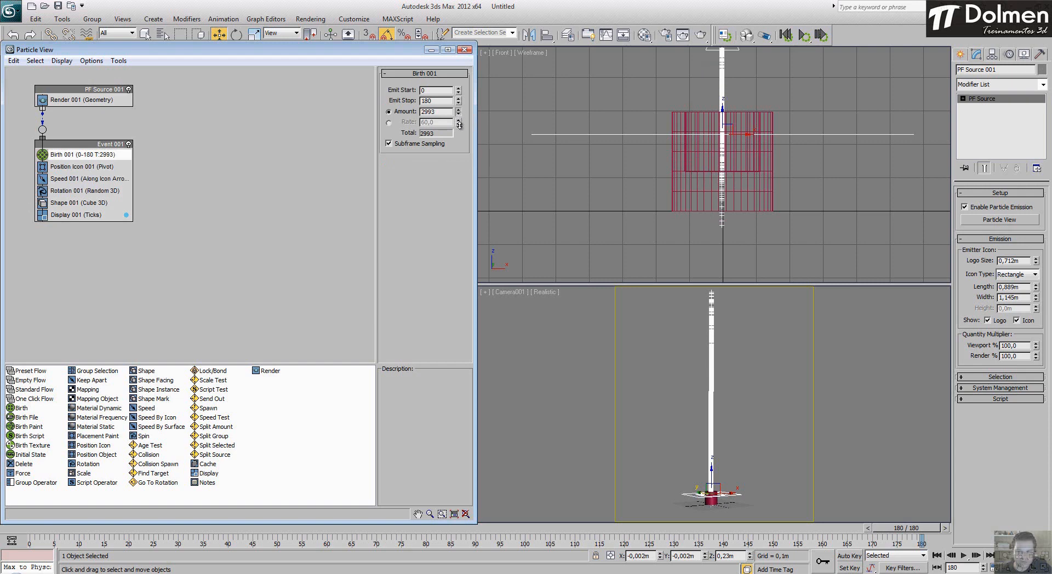
{"action": "left_click_drag", "start_coordinate": [459, 125], "coordinate": [461, 169]}
{"action": "left_click_drag", "start_coordinate": [459, 206], "coordinate": [331, 365]}
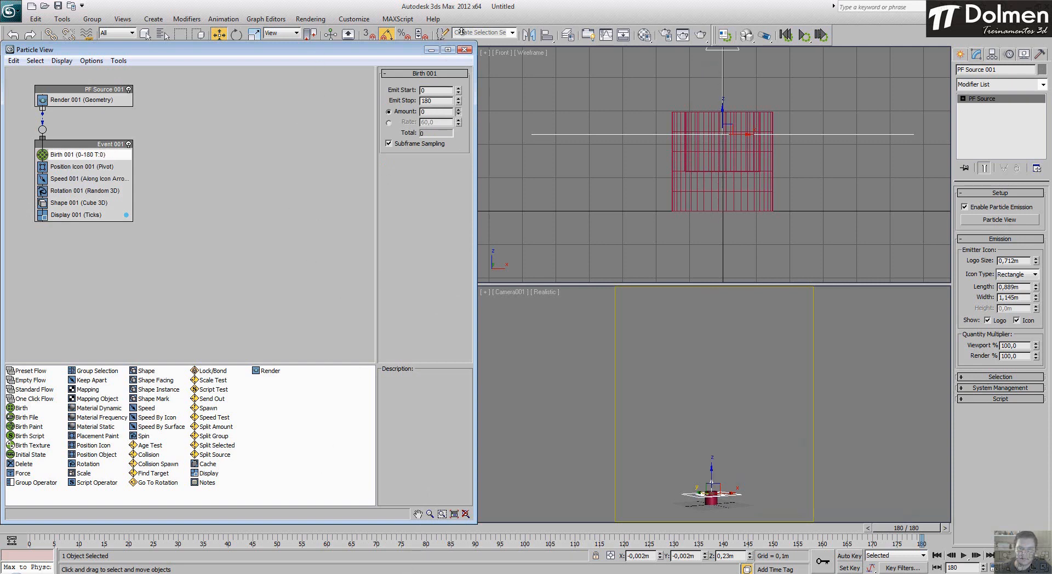
{"action": "left_click_drag", "start_coordinate": [461, 31], "coordinate": [418, 556]}
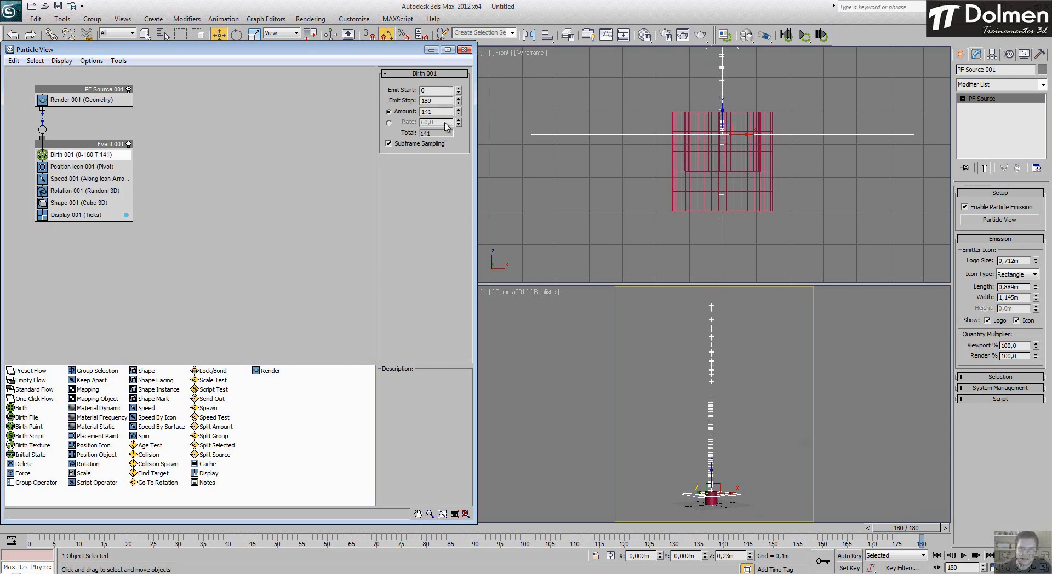
{"action": "type", "text": "2500"}
{"action": "key", "text": "Return"}
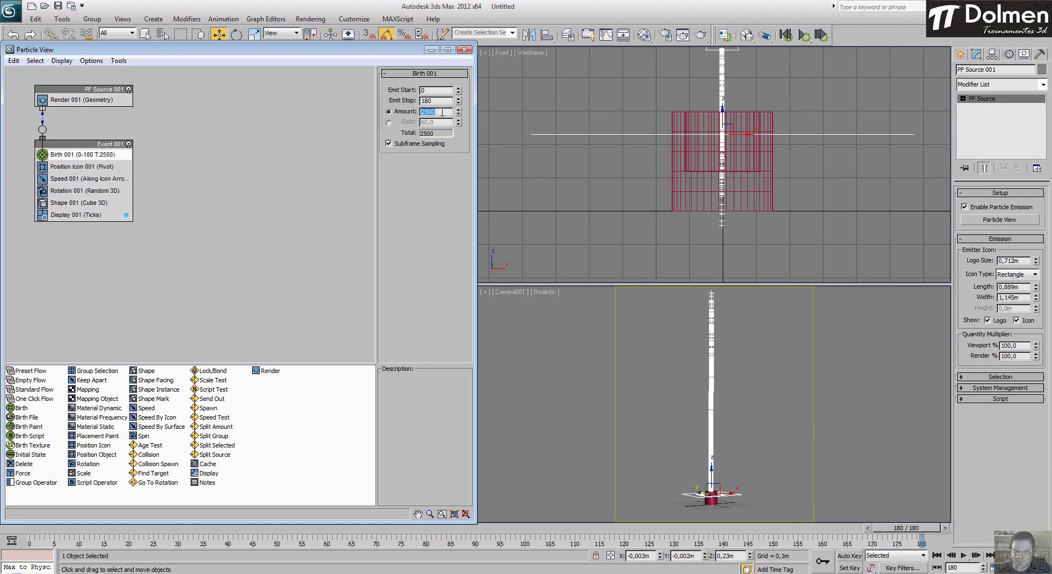
Step: Render the camera view at frame 180 to check the particle column, then close the rendered image
{"action": "right_click", "coordinate": [518, 318]}
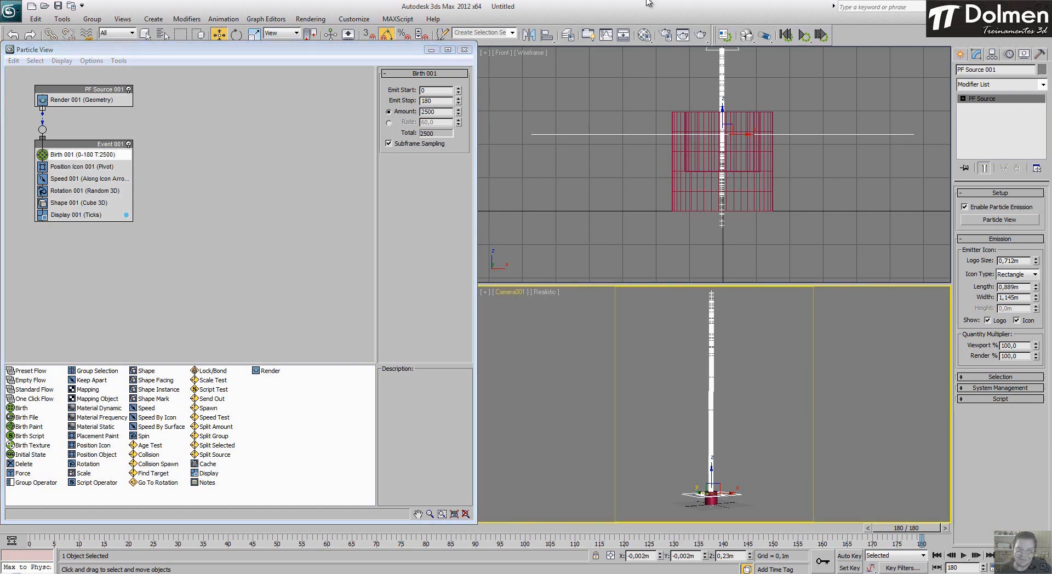
{"action": "left_click", "coordinate": [707, 37]}
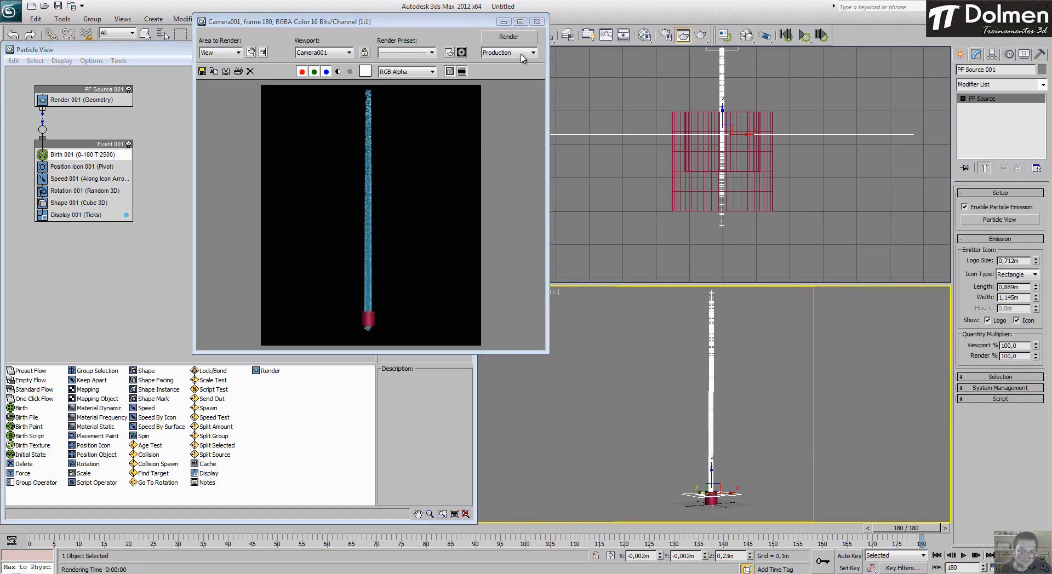
{"action": "left_click", "coordinate": [536, 23]}
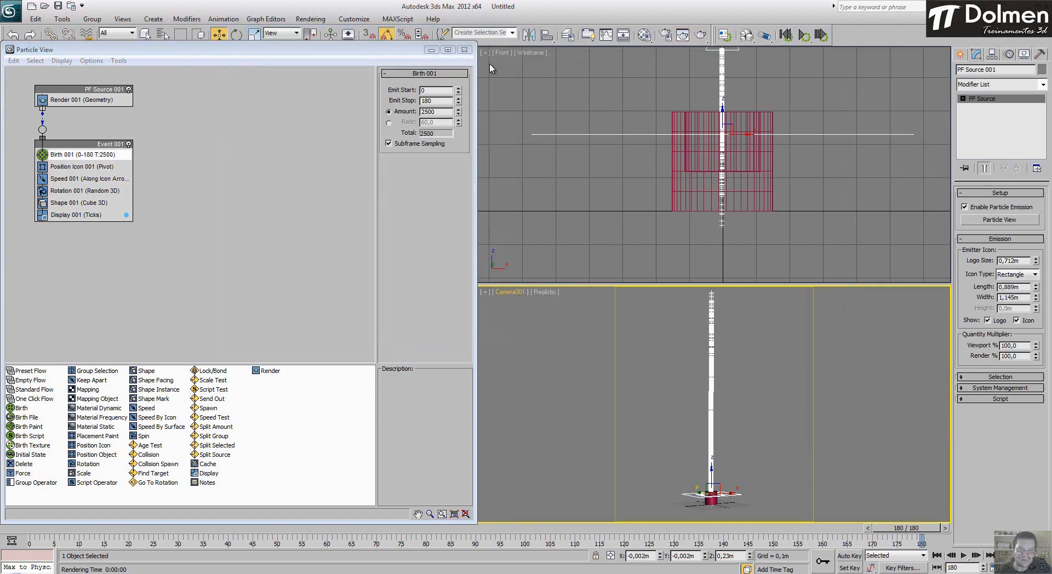
Step: Minimize Particle View and create a large ground plane in the Top view extending around and below the cup
{"action": "left_click", "coordinate": [431, 50]}
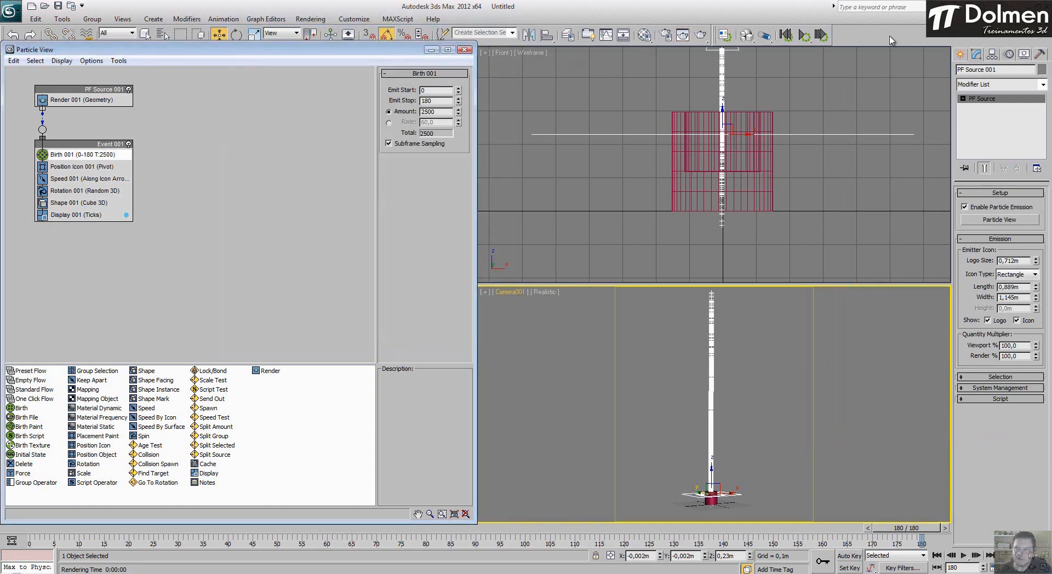
{"action": "left_click", "coordinate": [959, 56]}
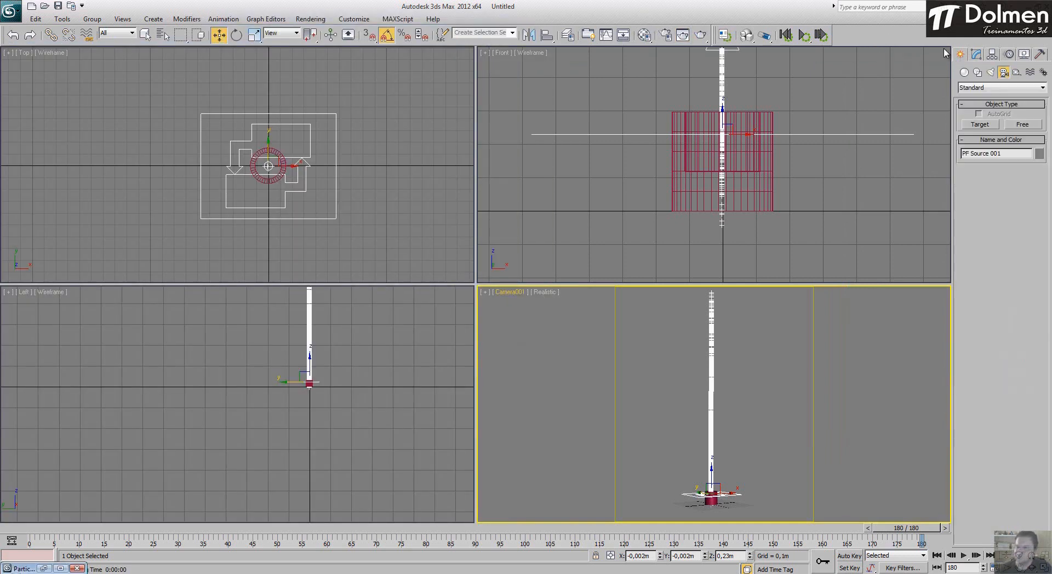
{"action": "left_click", "coordinate": [964, 72]}
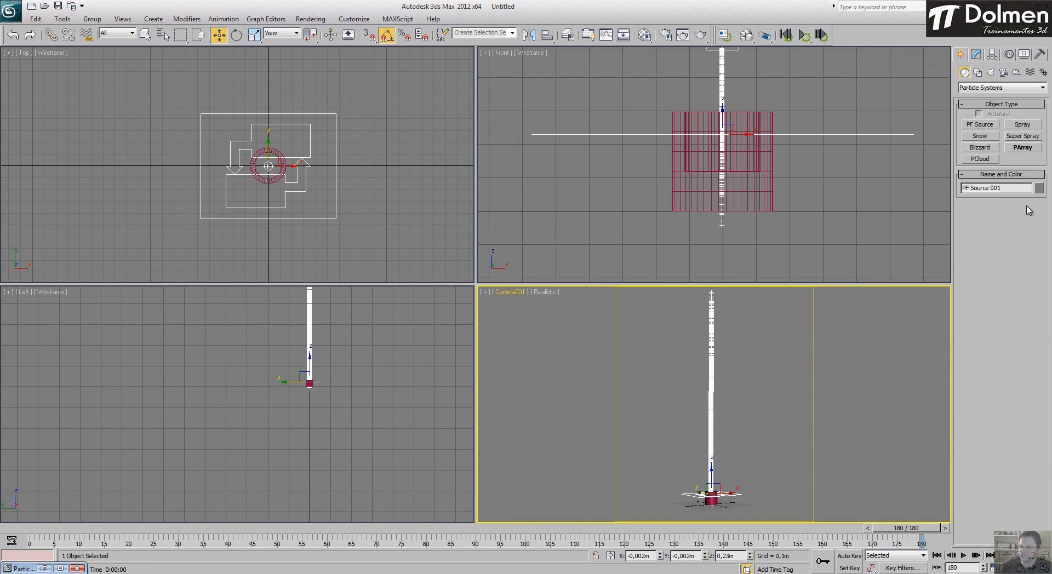
{"action": "left_click", "coordinate": [975, 89]}
{"action": "left_click", "coordinate": [979, 96]}
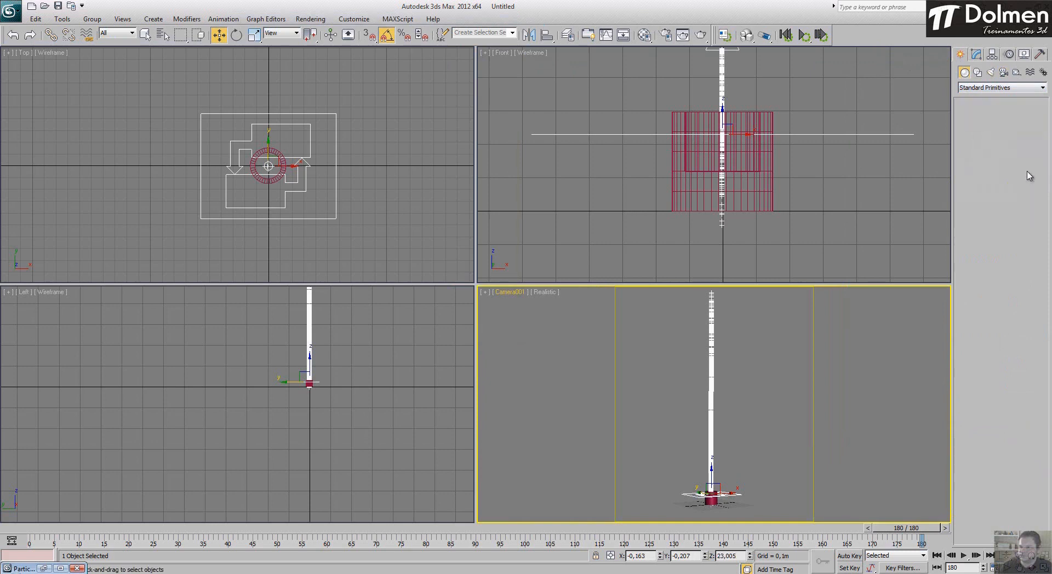
{"action": "left_click", "coordinate": [1022, 171]}
{"action": "scroll", "coordinate": [256, 141], "scroll_direction": "down", "scroll_amount": 6}
{"action": "left_click_drag", "start_coordinate": [155, 86], "coordinate": [412, 327]}
{"action": "right_click", "coordinate": [809, 413]}
{"action": "key", "text": "w"}
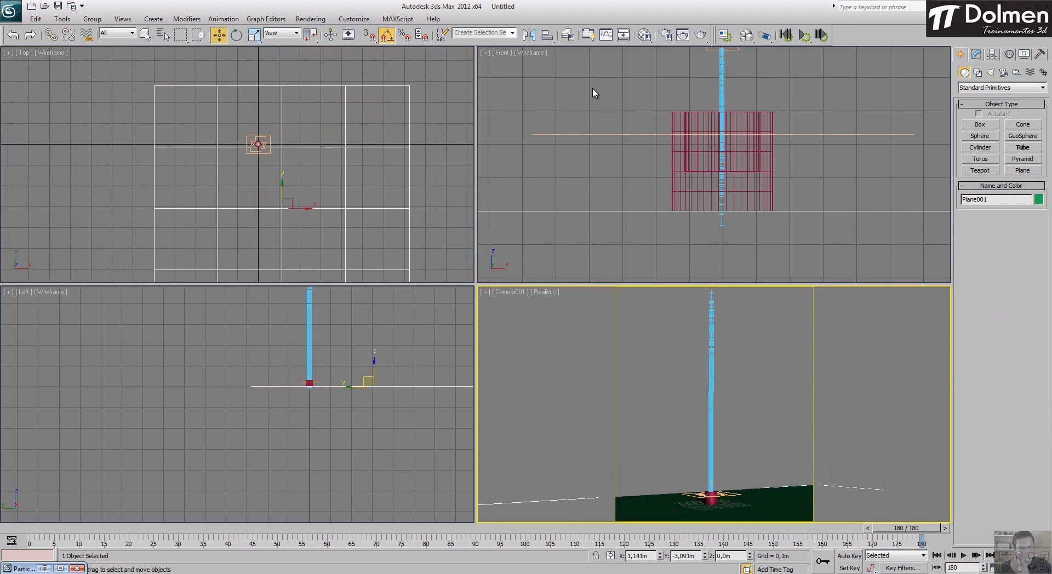
Step: Select the particle emitter, restore Particle View and lower the Speed operator's speed to 0,35m
{"action": "left_click", "coordinate": [259, 143]}
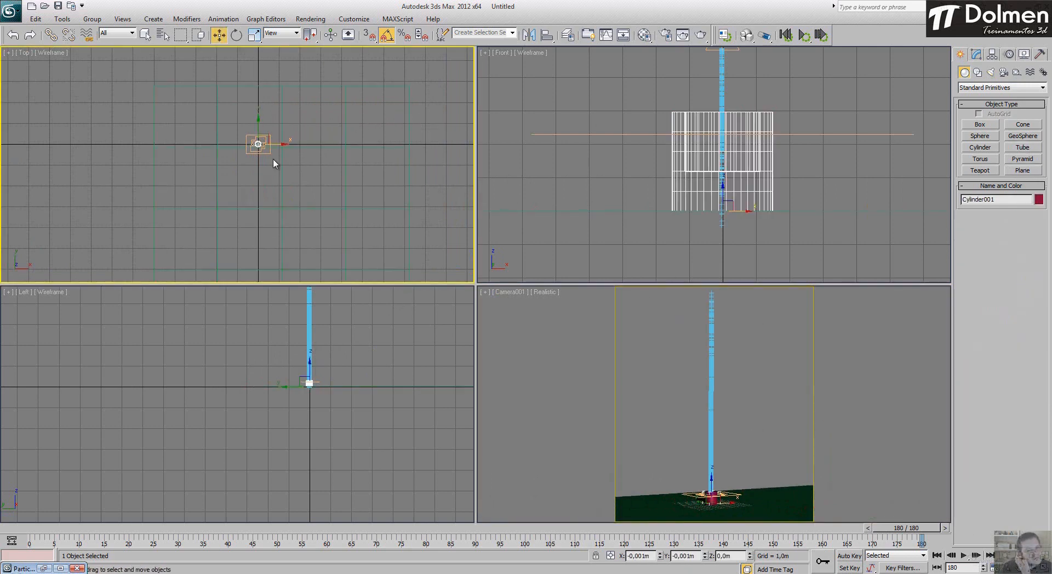
{"action": "left_click", "coordinate": [265, 137]}
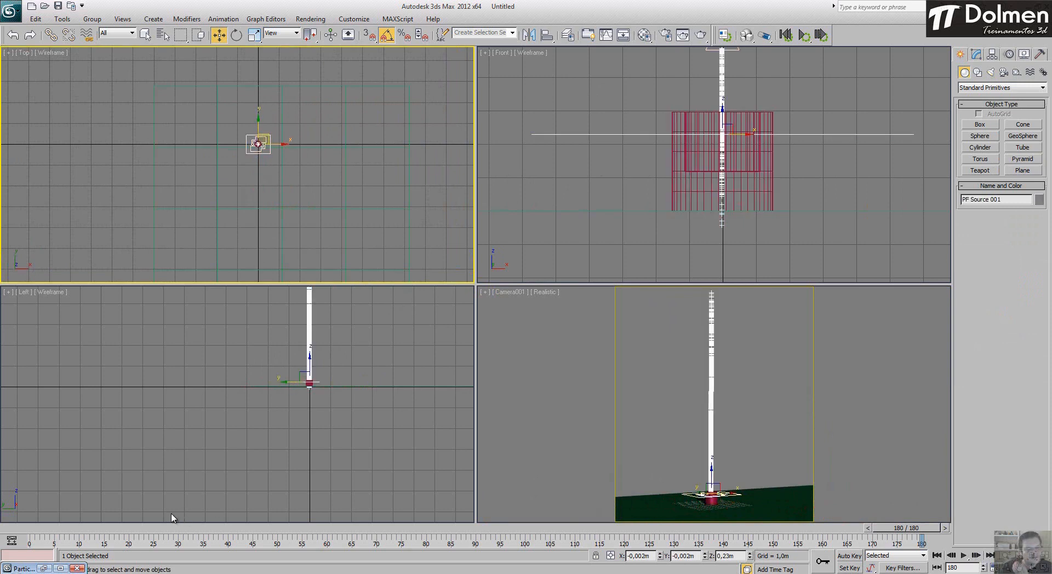
{"action": "key", "text": "6"}
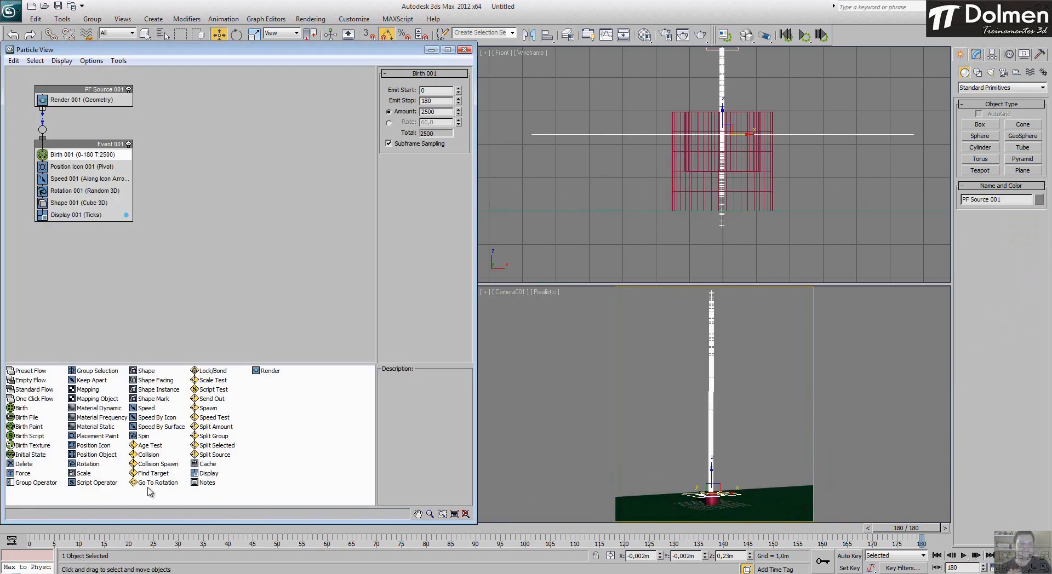
{"action": "left_click", "coordinate": [85, 167]}
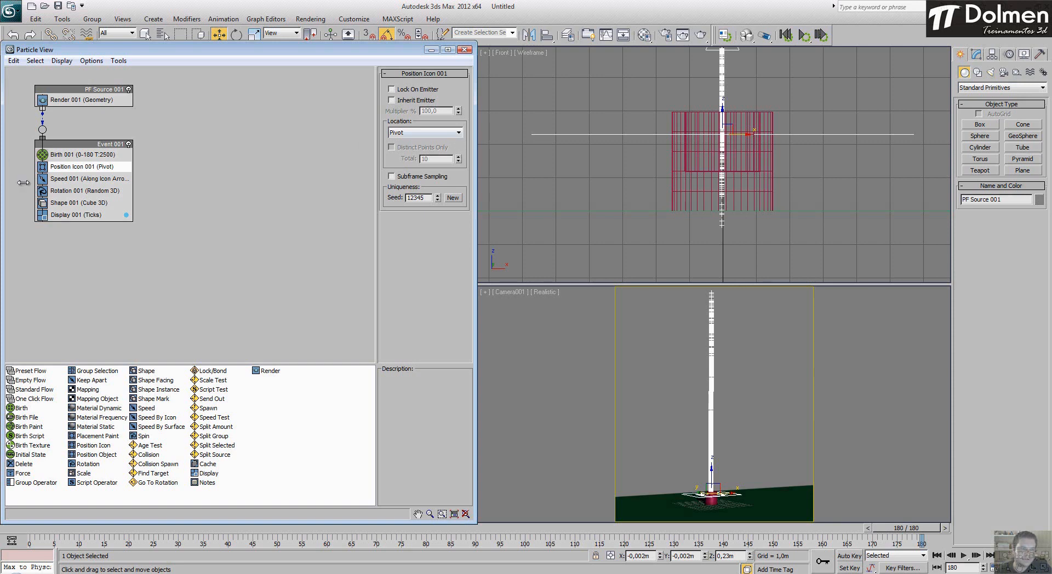
{"action": "left_click", "coordinate": [87, 179]}
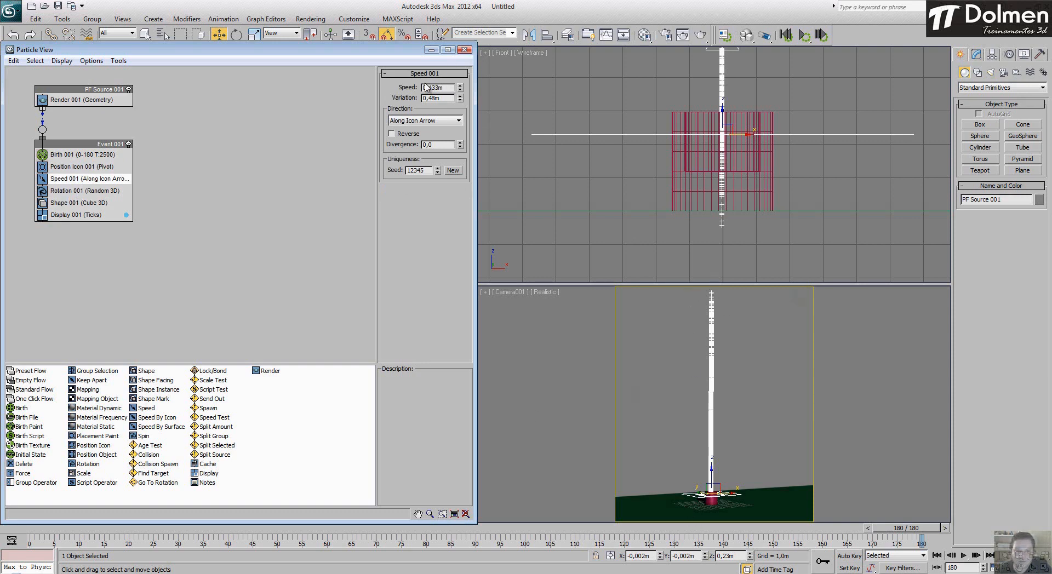
{"action": "left_click_drag", "start_coordinate": [461, 90], "coordinate": [460, 99]}
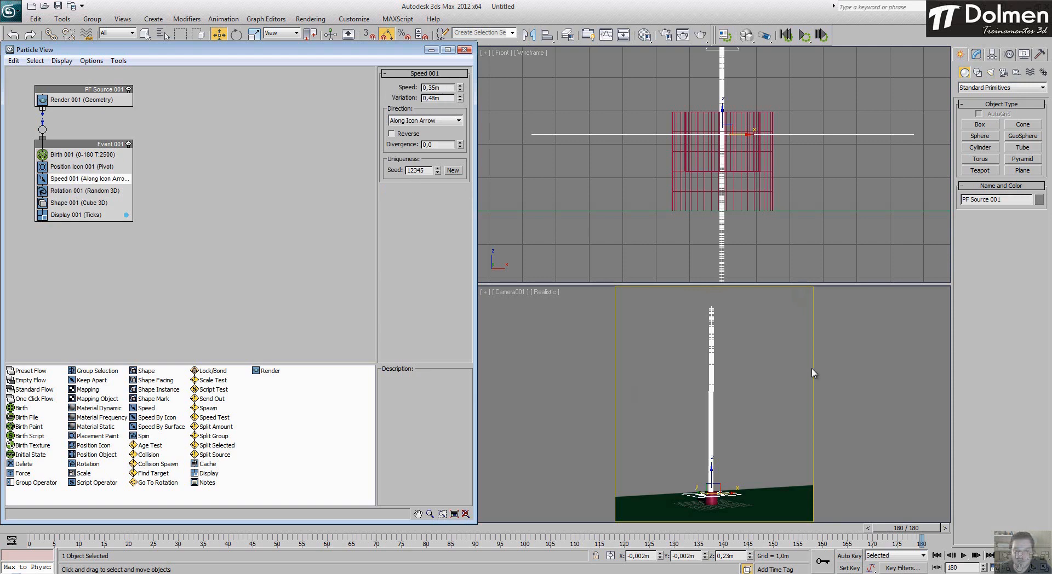
Step: Play back the animation and scrub to frame 180 to examine the particle column's height in the camera view
{"action": "left_click", "coordinate": [964, 555]}
{"action": "right_click", "coordinate": [934, 335]}
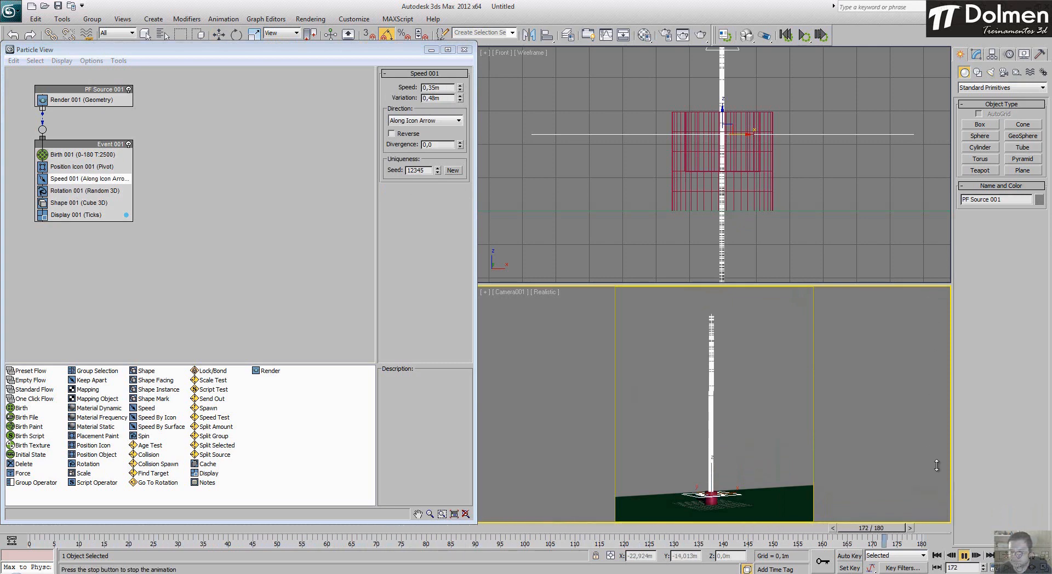
{"action": "left_click", "coordinate": [963, 556]}
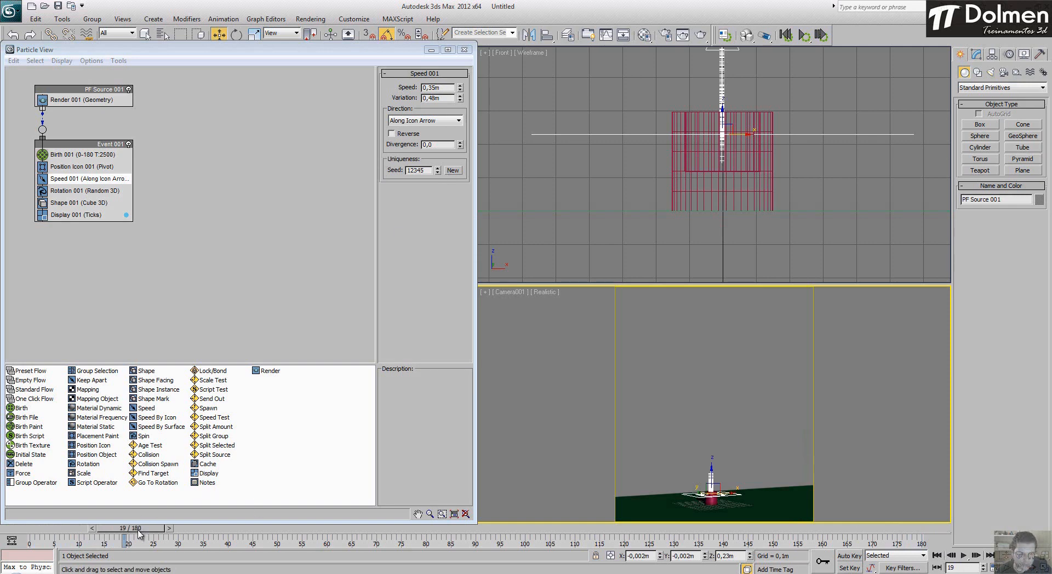
{"action": "left_click_drag", "start_coordinate": [140, 528], "coordinate": [945, 527]}
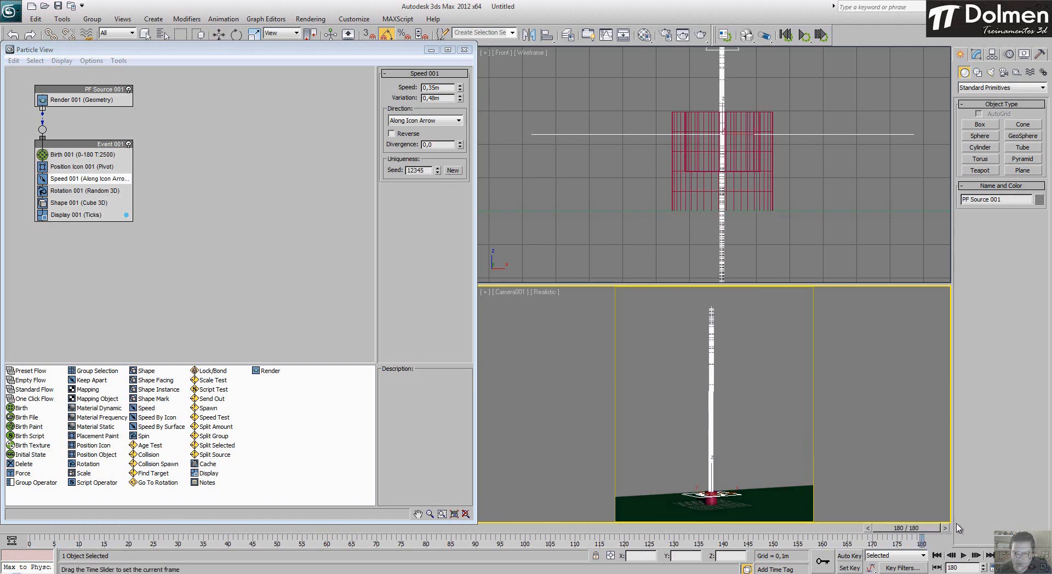
{"action": "key", "text": "w"}
Step: Raise the Speed operator's divergence to 9,0, playing back the animation to check how the particles spread
{"action": "left_click_drag", "start_coordinate": [460, 145], "coordinate": [459, 137]}
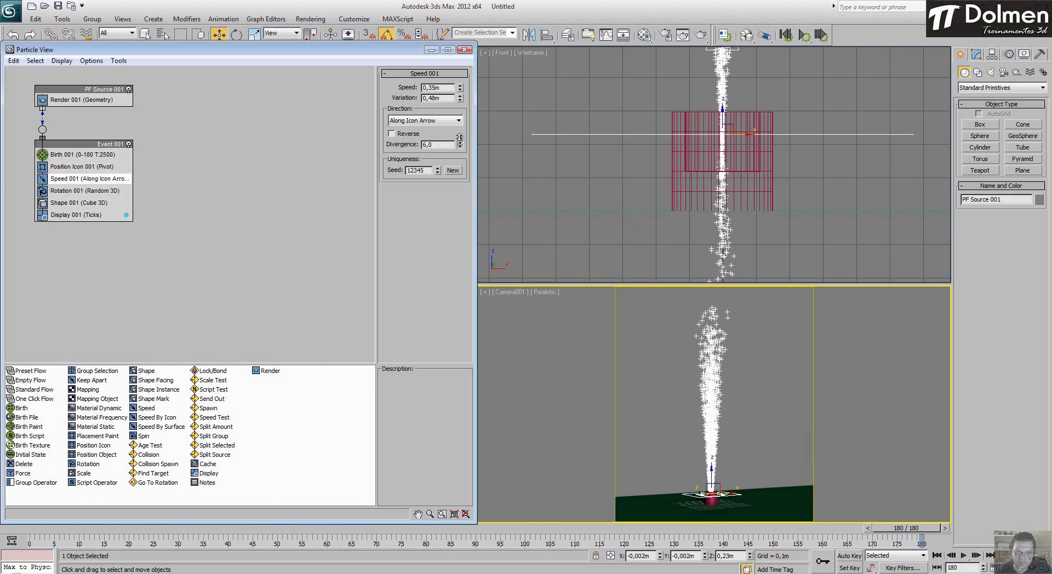
{"action": "left_click", "coordinate": [964, 555]}
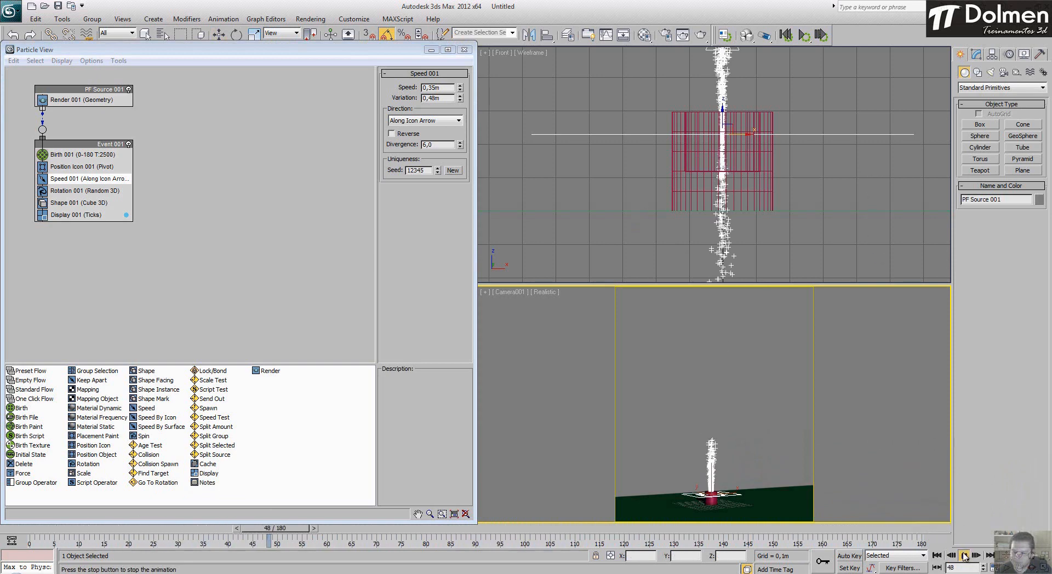
{"action": "key", "text": "slash"}
{"action": "left_click", "coordinate": [460, 143]}
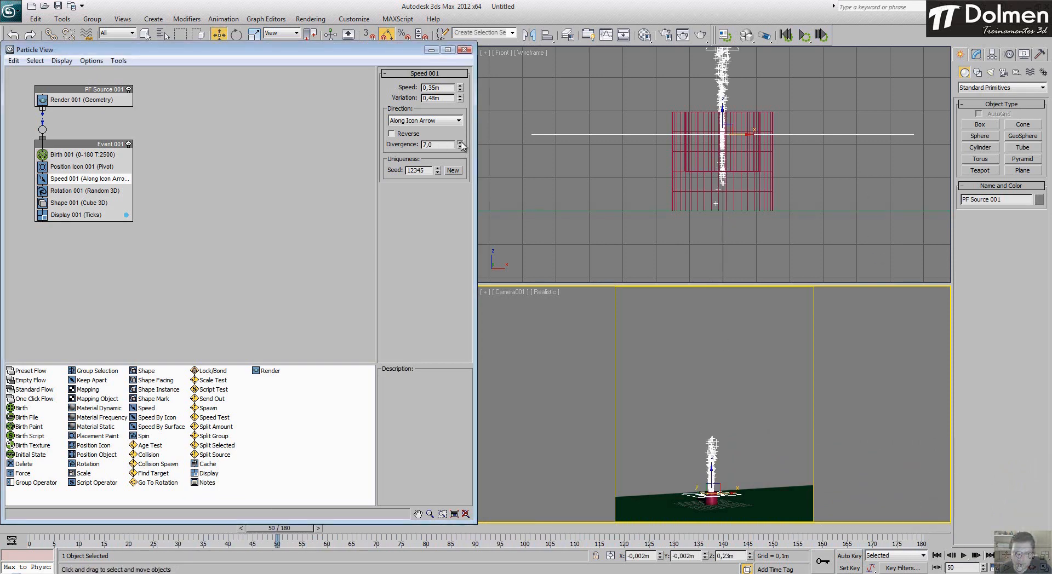
{"action": "left_click", "coordinate": [460, 142]}
{"action": "left_click", "coordinate": [460, 142]}
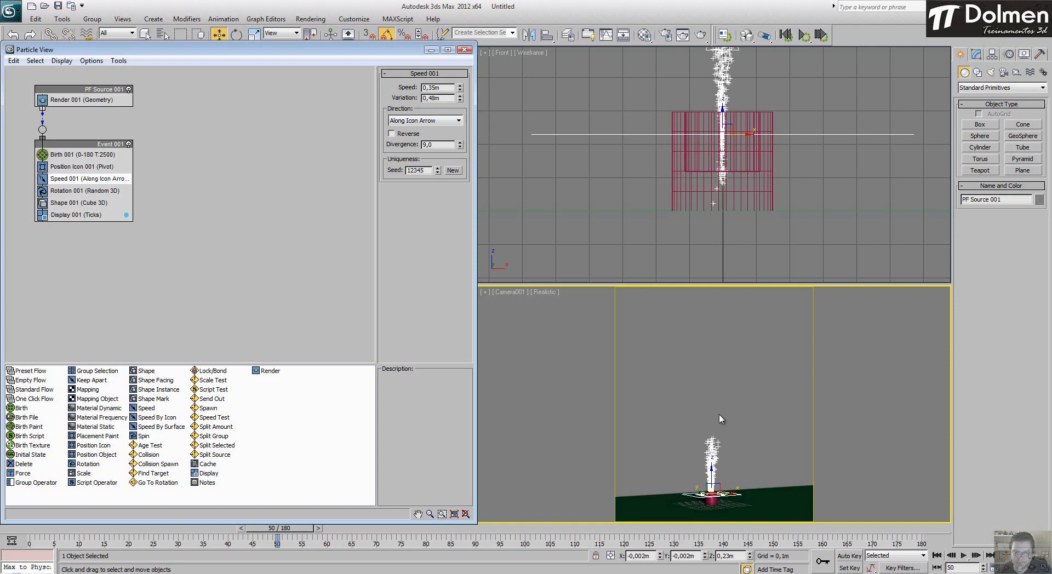
{"action": "left_click", "coordinate": [964, 555]}
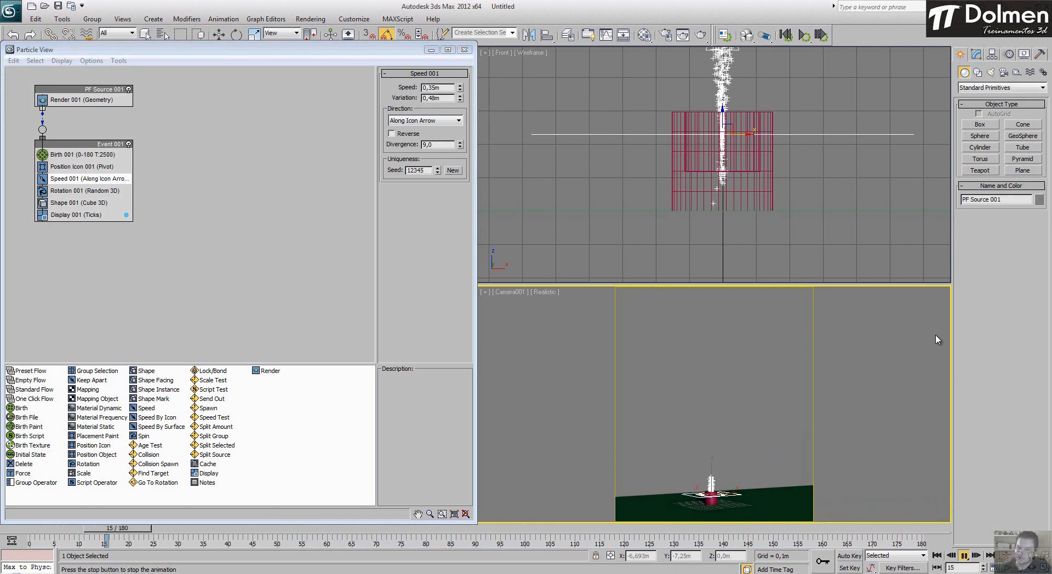
{"action": "left_click", "coordinate": [964, 555]}
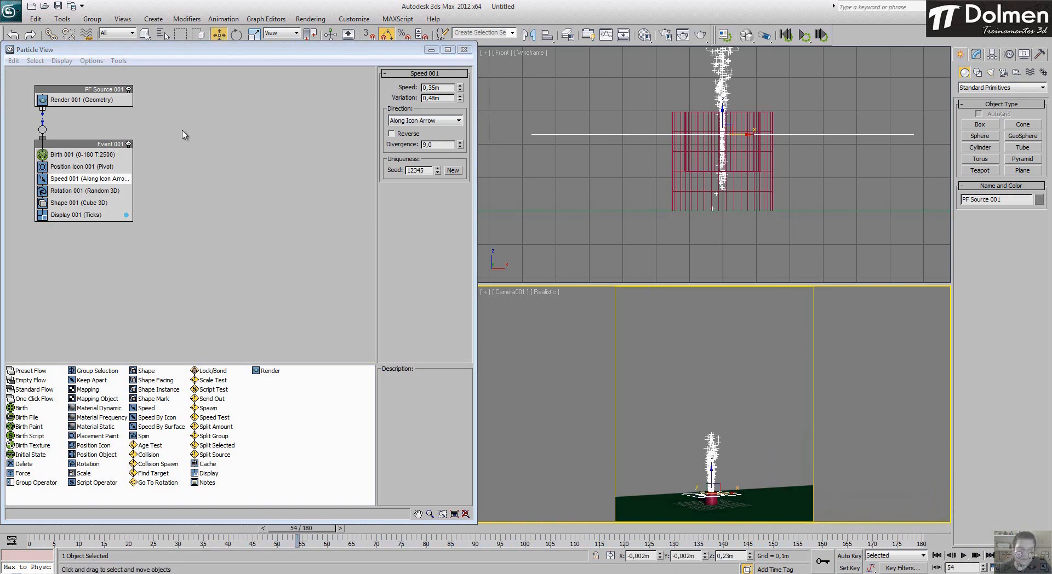
Step: Set the Birth operator's particle amount to 2000
{"action": "left_click", "coordinate": [74, 155]}
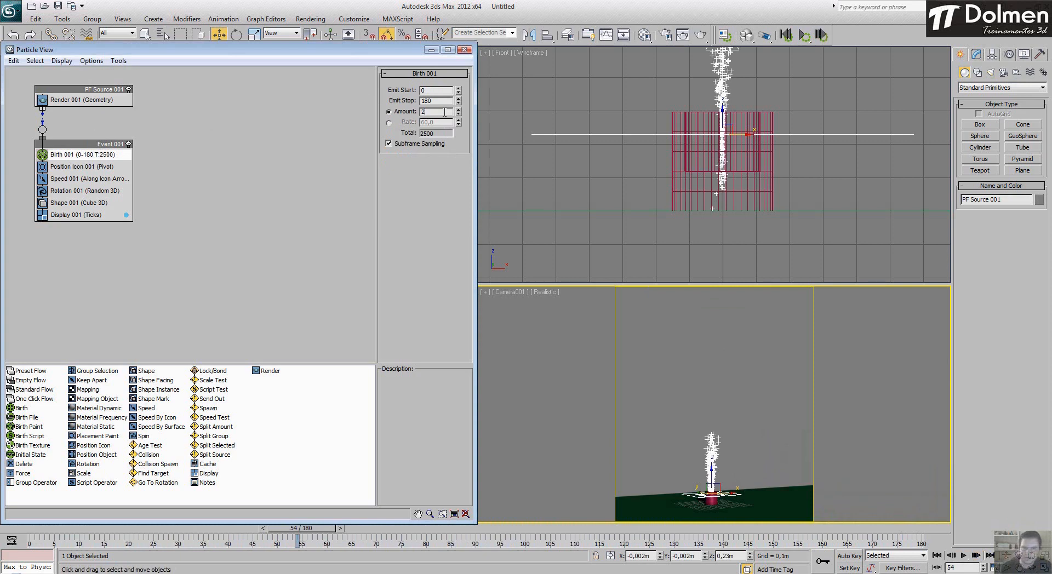
{"action": "type", "text": "2000"}
{"action": "key", "text": "Return"}
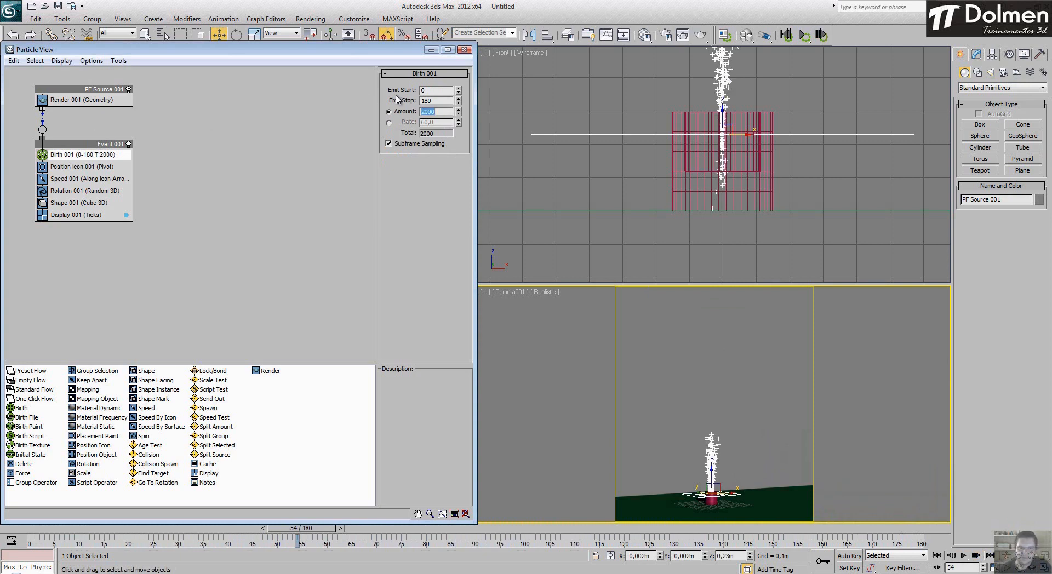
Step: Review the Speed and Rotation operators, and change the Shape operator's 3D shape to Sphere 80-sides
{"action": "left_click", "coordinate": [91, 182]}
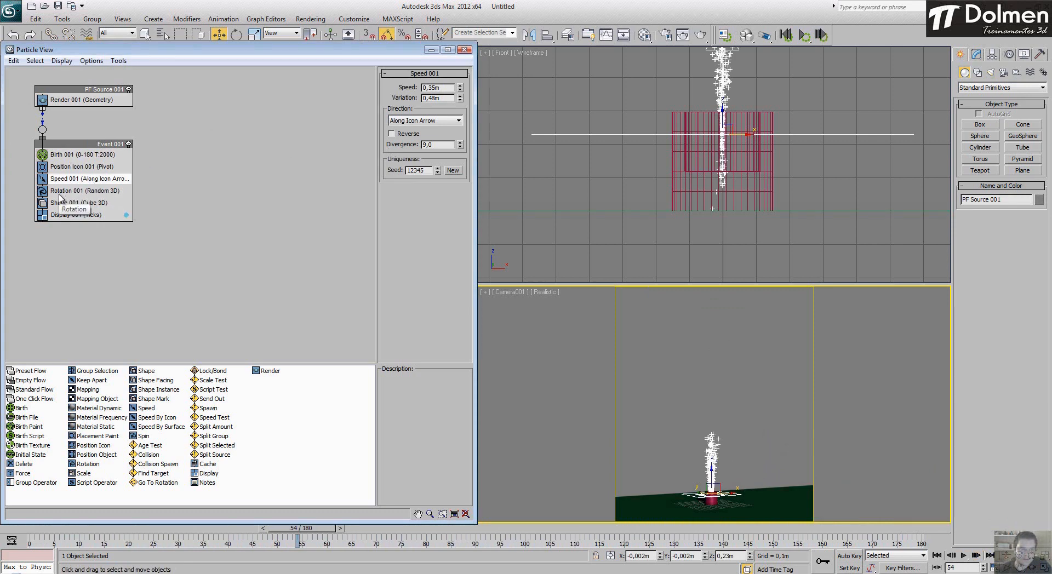
{"action": "left_click", "coordinate": [77, 192]}
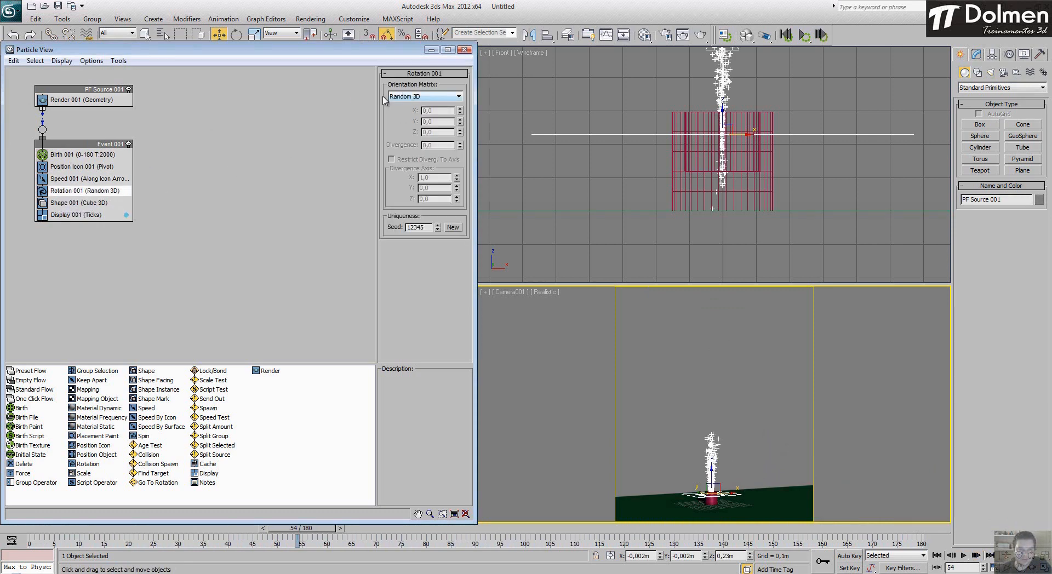
{"action": "left_click", "coordinate": [77, 203]}
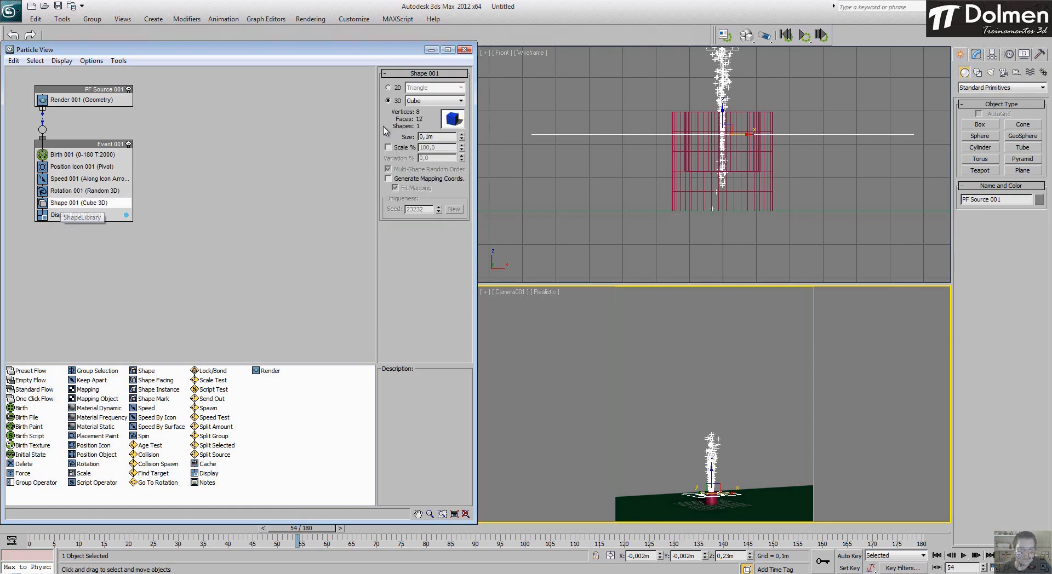
{"action": "left_click", "coordinate": [430, 106]}
{"action": "left_click", "coordinate": [433, 222]}
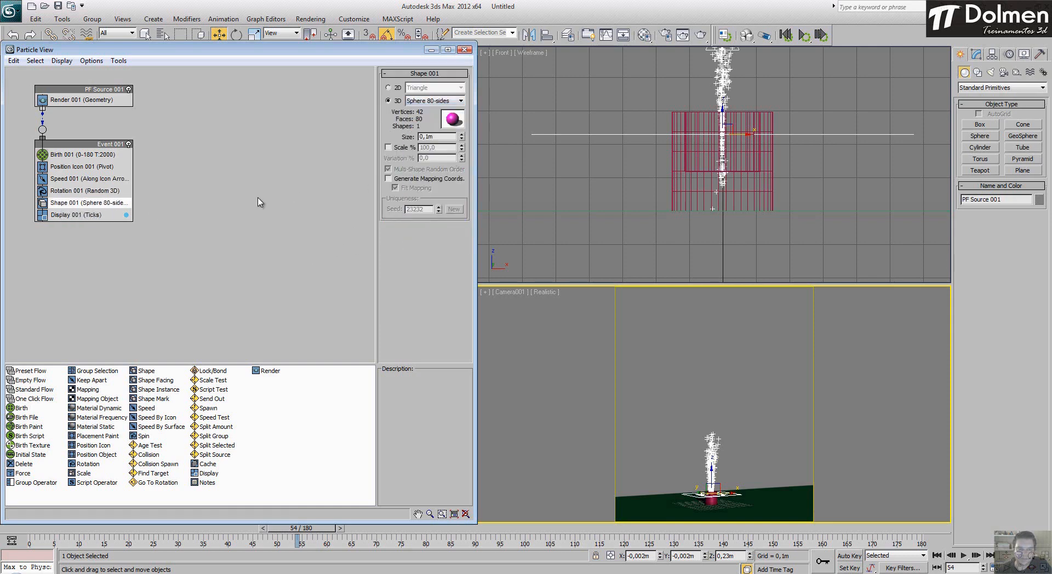
Step: Set the Display operator's type to Geometry and check the spheres at frame 180
{"action": "left_click", "coordinate": [65, 215]}
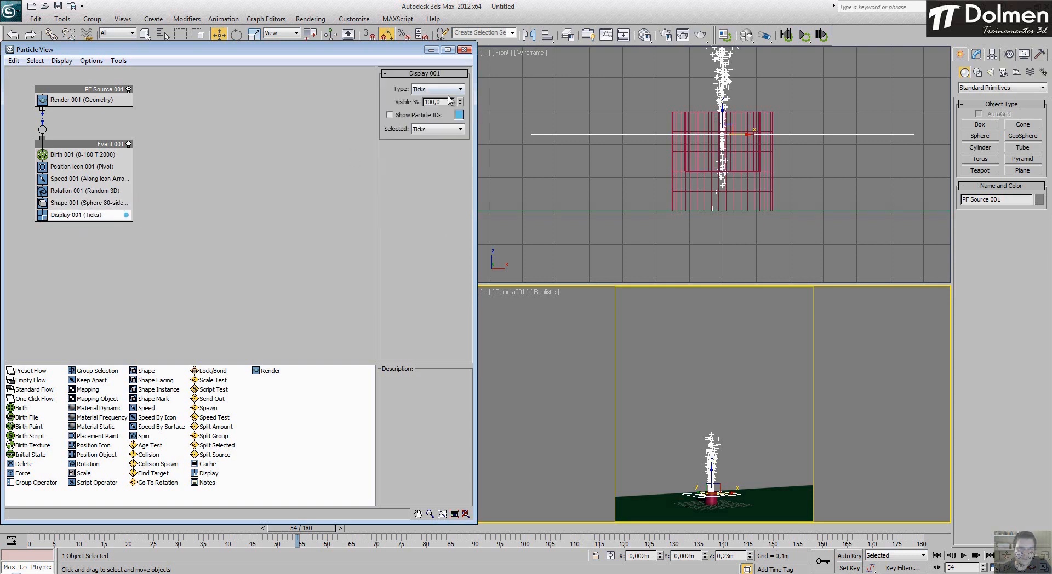
{"action": "left_click", "coordinate": [446, 90]}
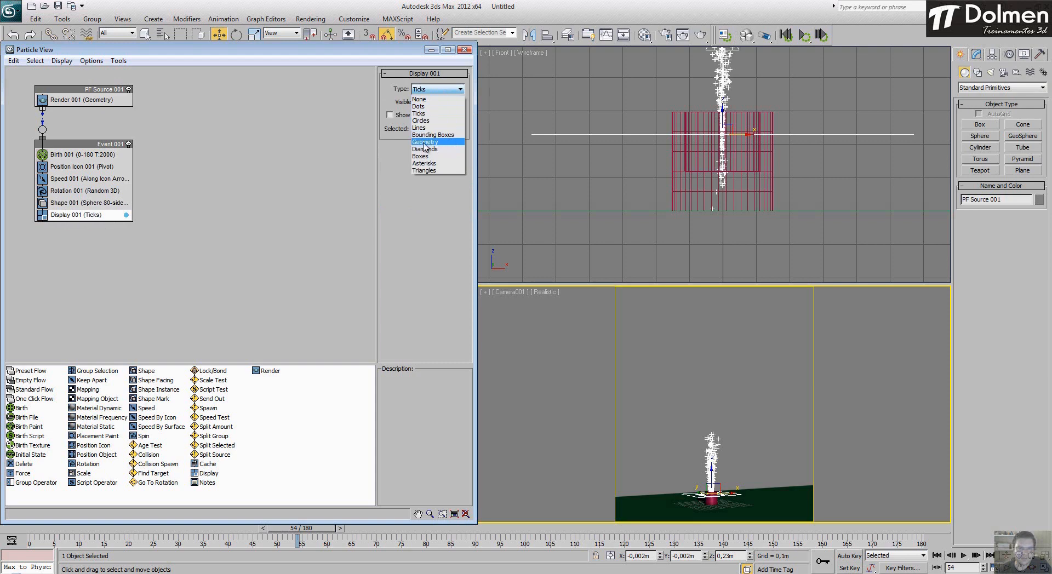
{"action": "left_click", "coordinate": [441, 143]}
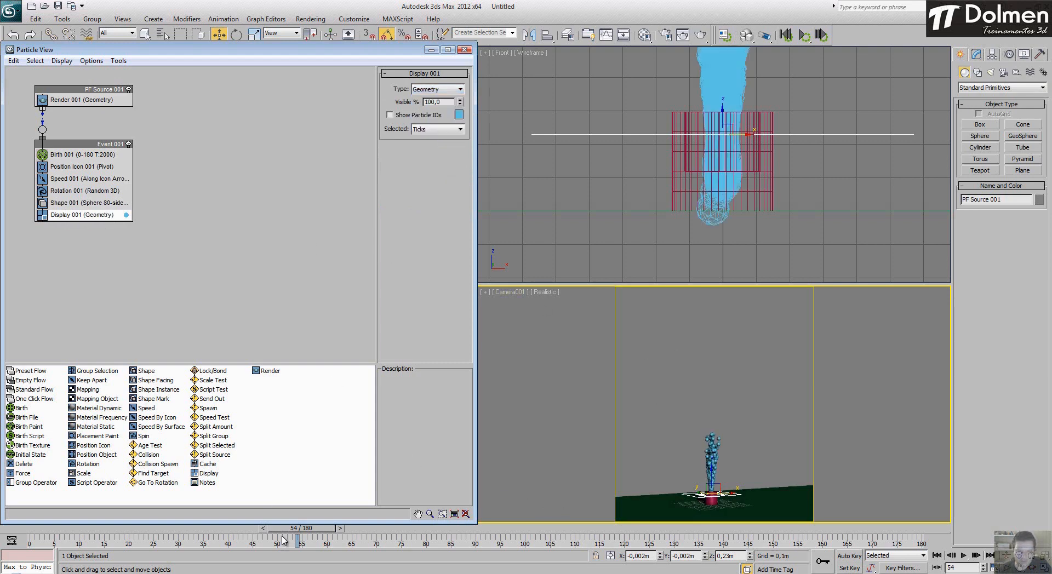
{"action": "left_click_drag", "start_coordinate": [300, 531], "coordinate": [921, 530]}
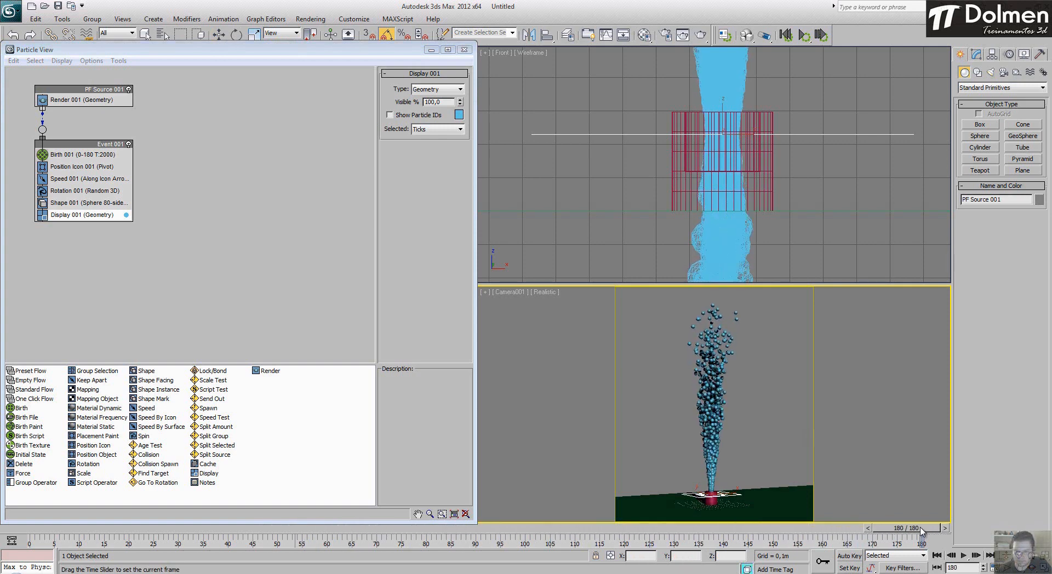
{"action": "key", "text": "w"}
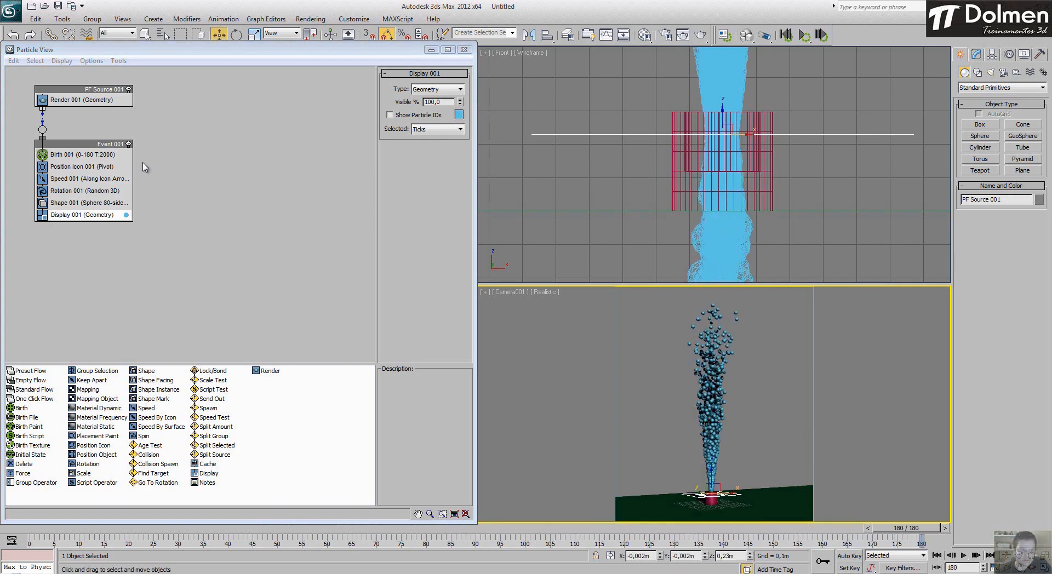
Step: Reduce the Shape operator's size to 0,025m, playing back the animation and returning to frame 180 to check the jet
{"action": "left_click", "coordinate": [73, 202]}
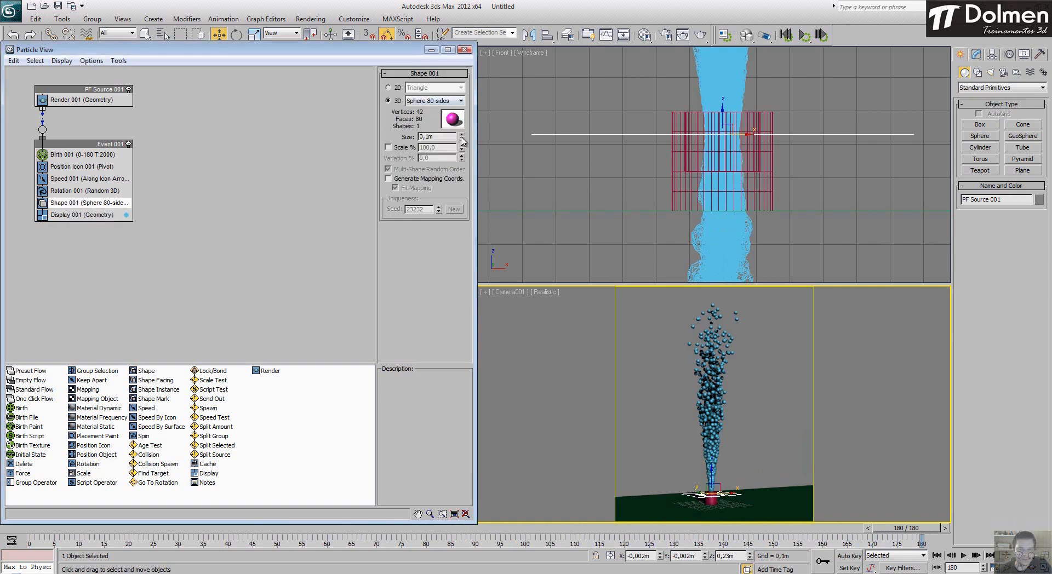
{"action": "left_click_drag", "start_coordinate": [462, 140], "coordinate": [462, 181]}
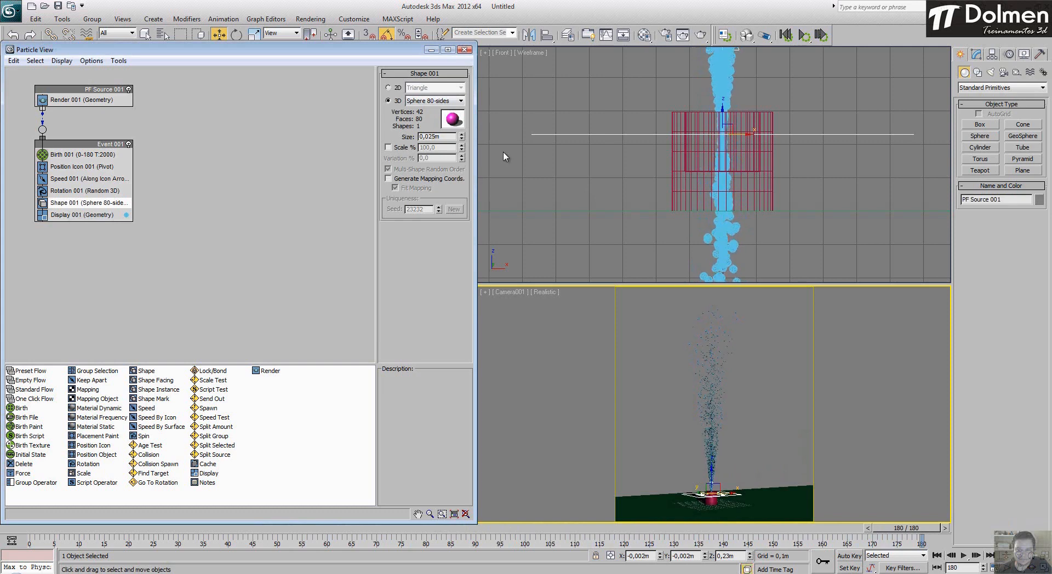
{"action": "left_click", "coordinate": [964, 555]}
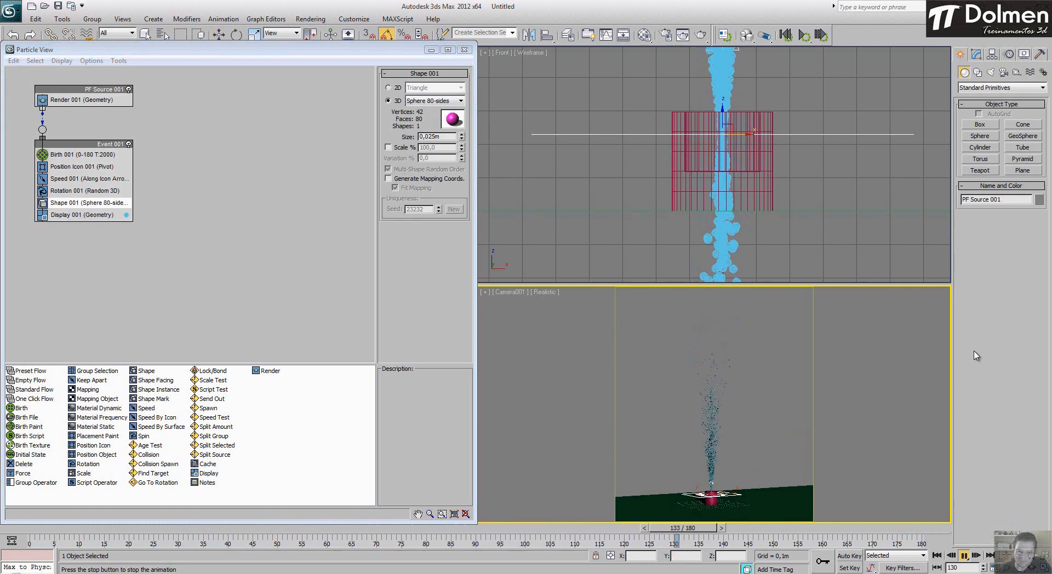
{"action": "left_click", "coordinate": [965, 556]}
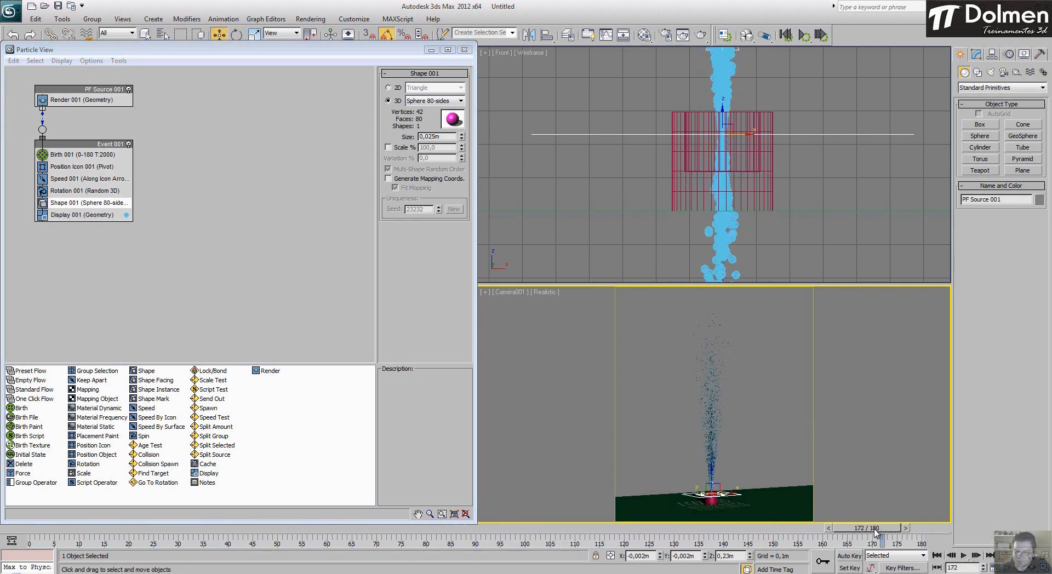
{"action": "left_click_drag", "start_coordinate": [871, 529], "coordinate": [931, 530]}
{"action": "key", "text": "w"}
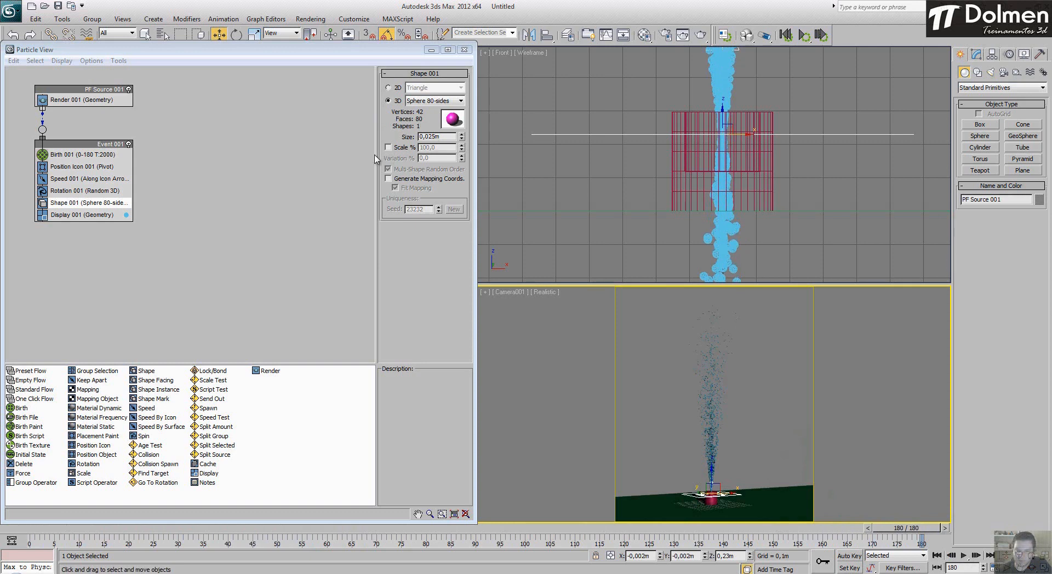
Step: Raise the Speed operator's speed to 0,634m and widen the camera's field of view to frame the taller jet
{"action": "left_click", "coordinate": [76, 172]}
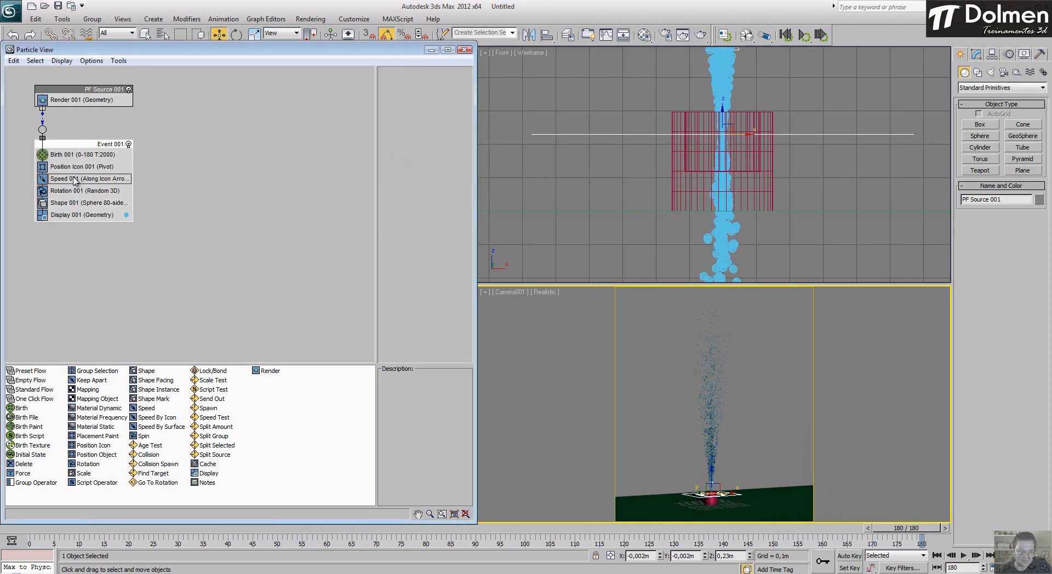
{"action": "left_click_drag", "start_coordinate": [460, 89], "coordinate": [460, 71]}
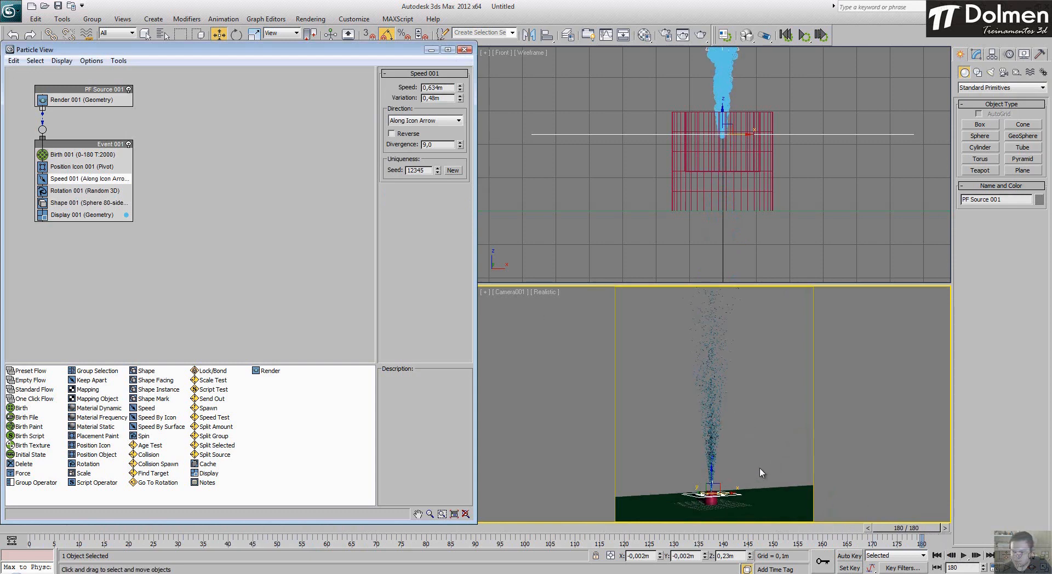
{"action": "left_click", "coordinate": [1005, 568]}
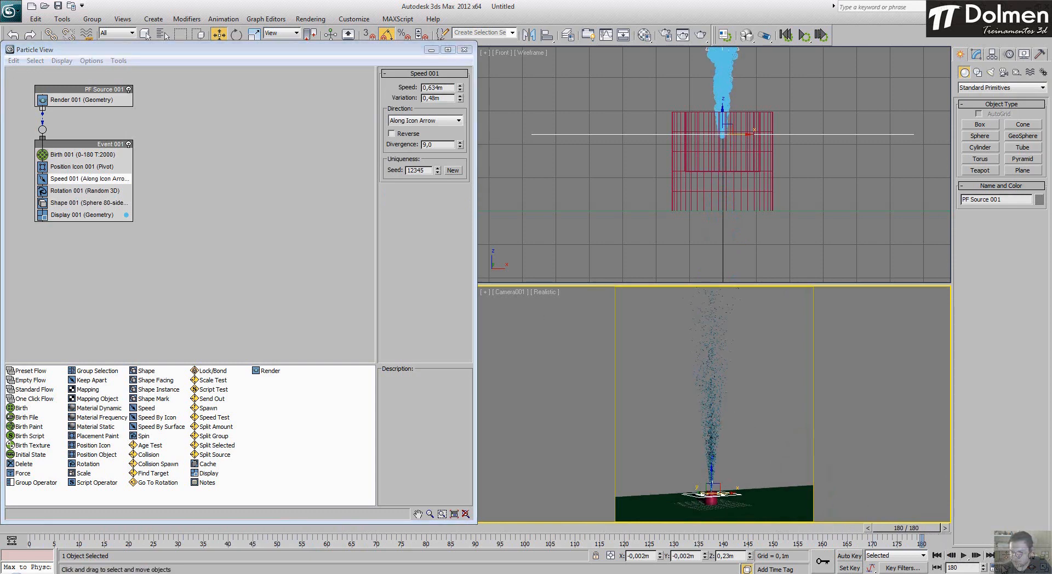
{"action": "mouse_move", "coordinate": [728, 363]}
{"action": "left_mouse_down"}
{"action": "mouse_move", "coordinate": [732, 373]}
{"action": "mouse_move", "coordinate": [742, 359]}
{"action": "mouse_move", "coordinate": [738, 370]}
{"action": "left_mouse_up"}
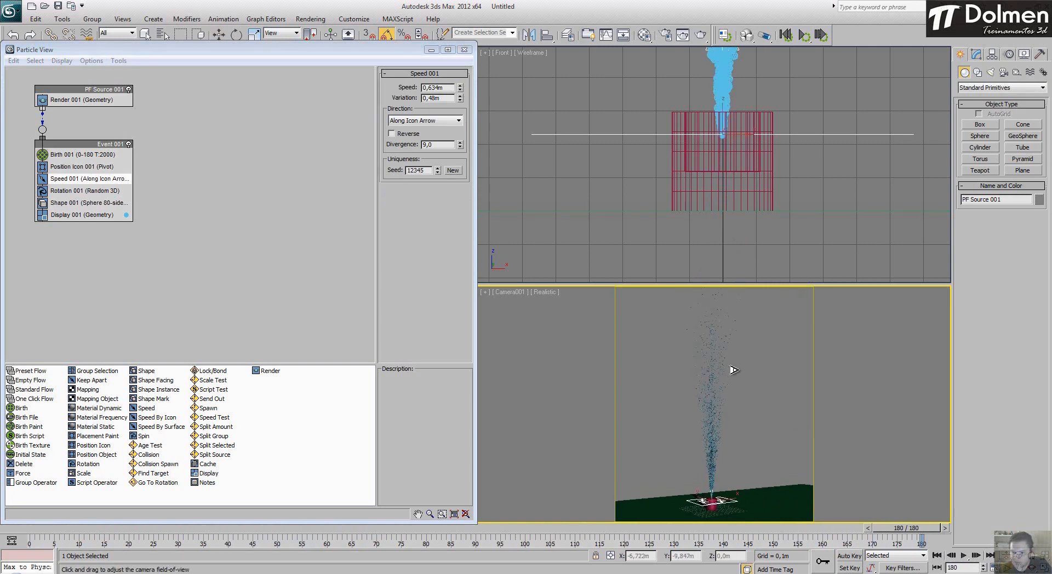
Step: Orbit the camera down to a lower angle, closer to the ground plane beneath the jet
{"action": "left_click", "coordinate": [1034, 568]}
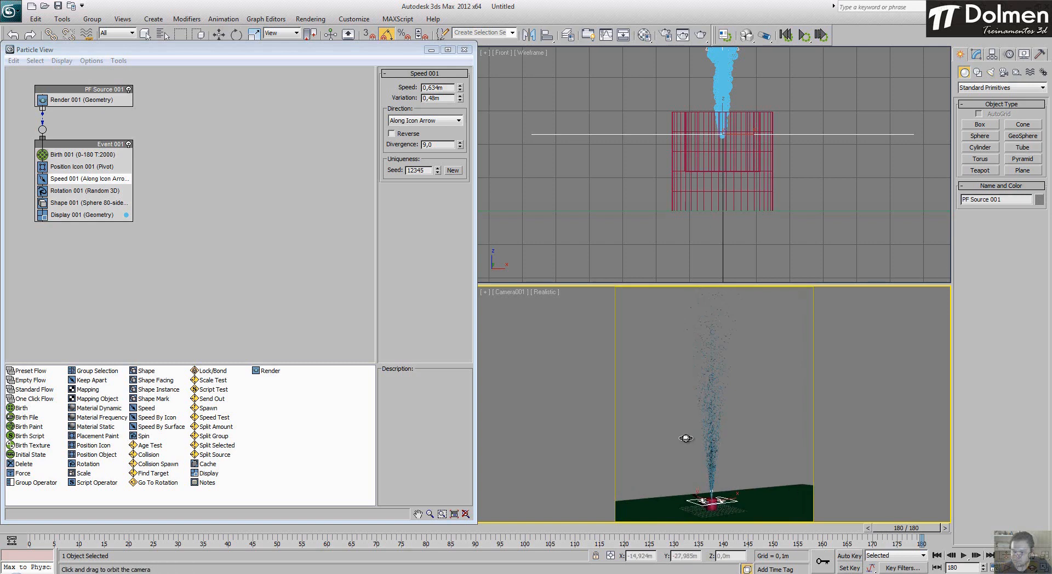
{"action": "left_click_drag", "start_coordinate": [707, 445], "coordinate": [705, 446]}
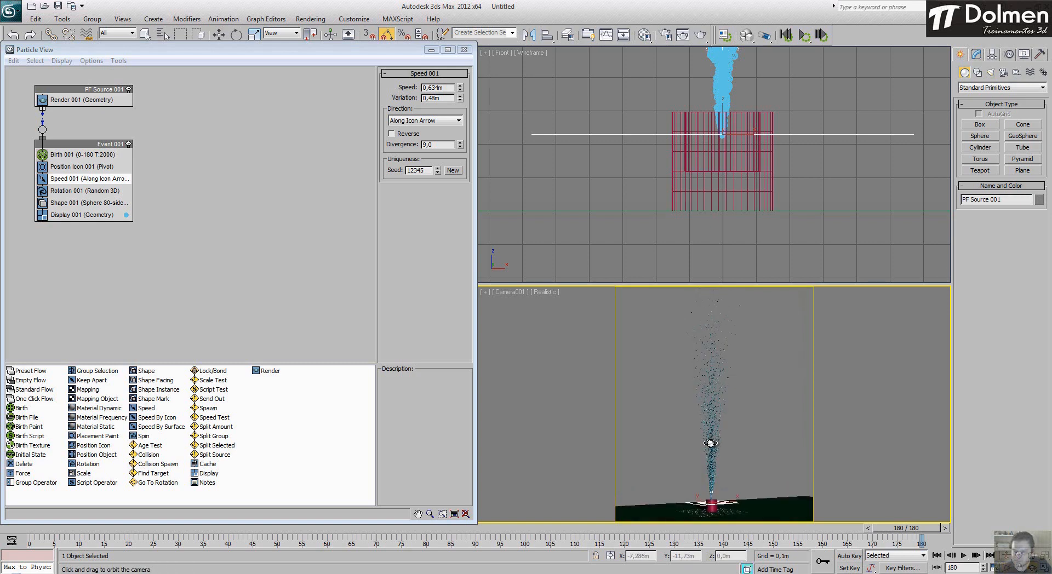
{"action": "key", "text": "w"}
Step: Play back the animation, return to frame 180 and render a check image of the camera view
{"action": "left_click", "coordinate": [964, 556]}
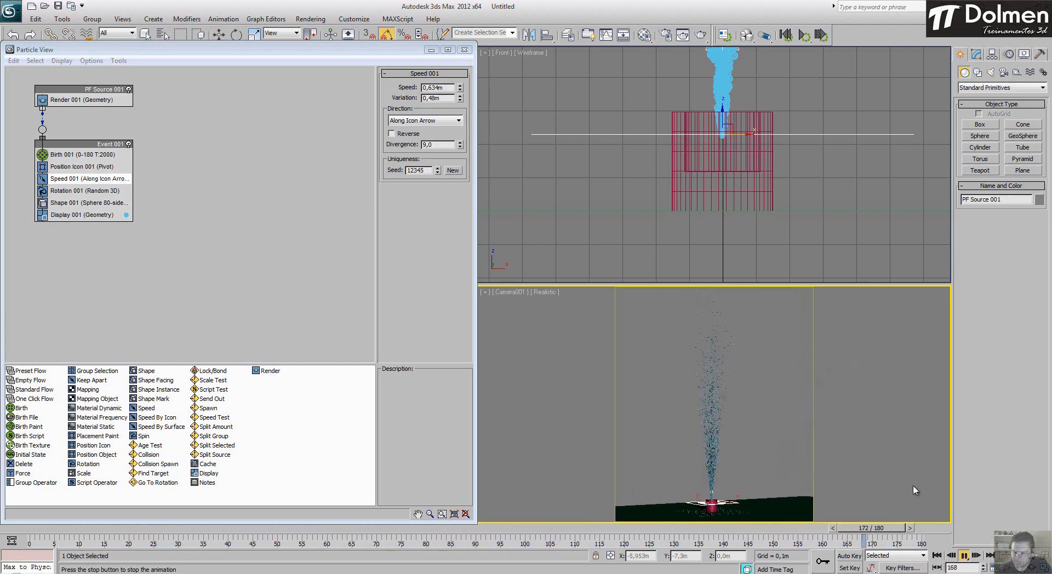
{"action": "key", "text": "w"}
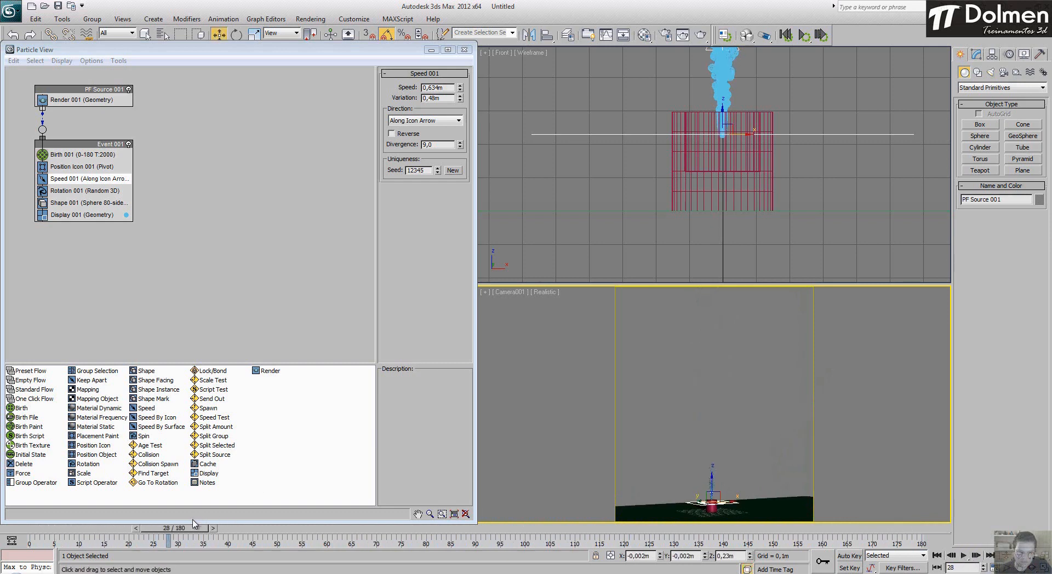
{"action": "left_click_drag", "start_coordinate": [180, 528], "coordinate": [920, 529]}
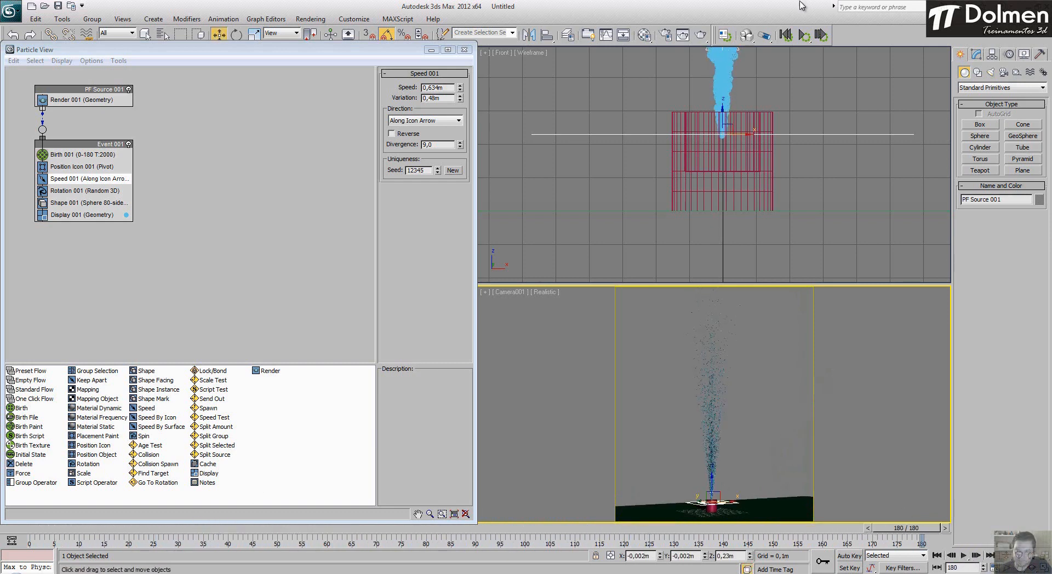
{"action": "left_click", "coordinate": [701, 35]}
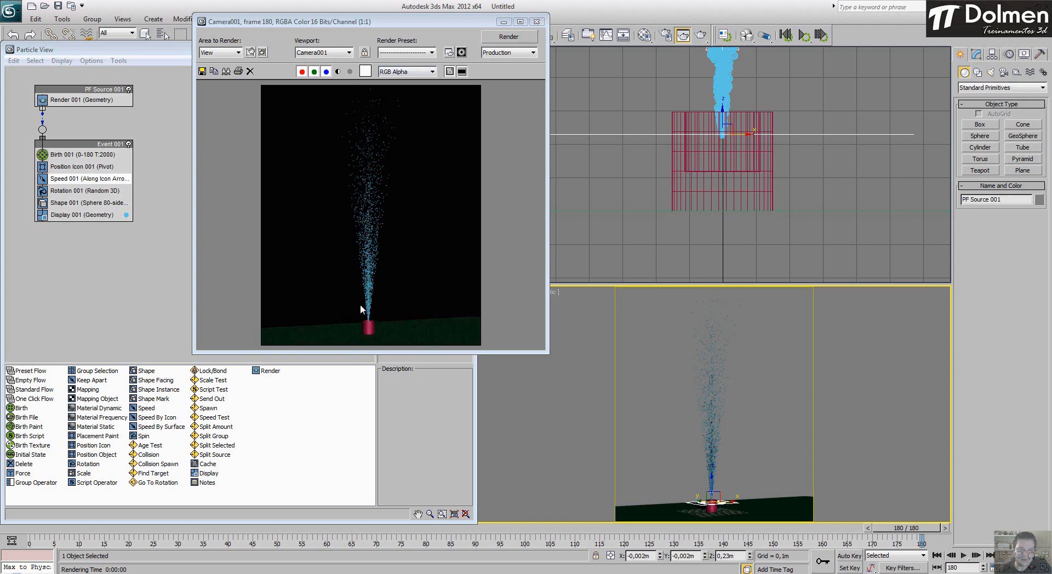
{"action": "left_click", "coordinate": [536, 21]}
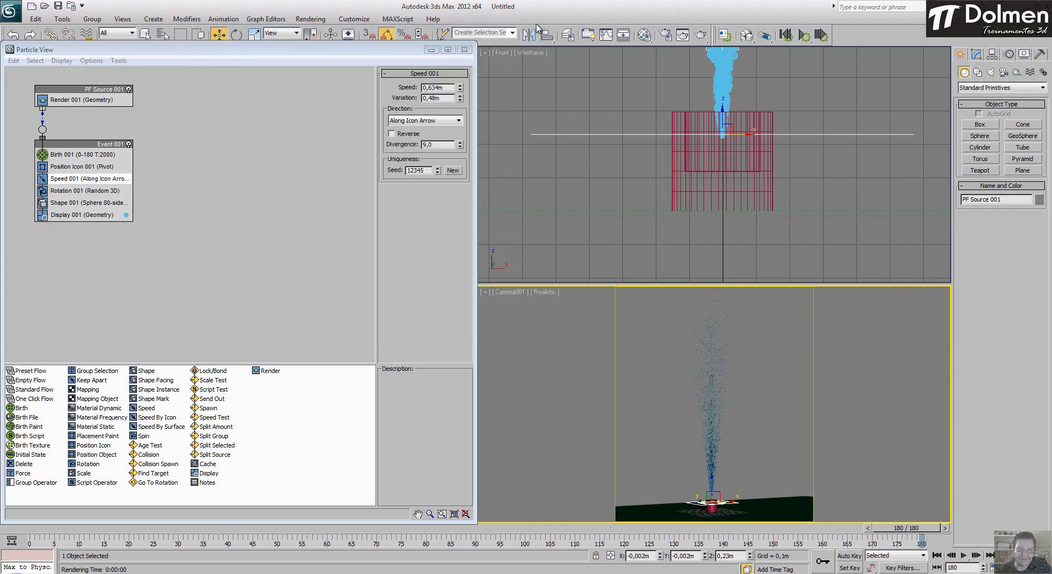
Step: Set the Speed operator's variation to 0,024m and speed to 1,053m, and render the camera view to check the jet
{"action": "left_click_drag", "start_coordinate": [458, 99], "coordinate": [459, 136]}
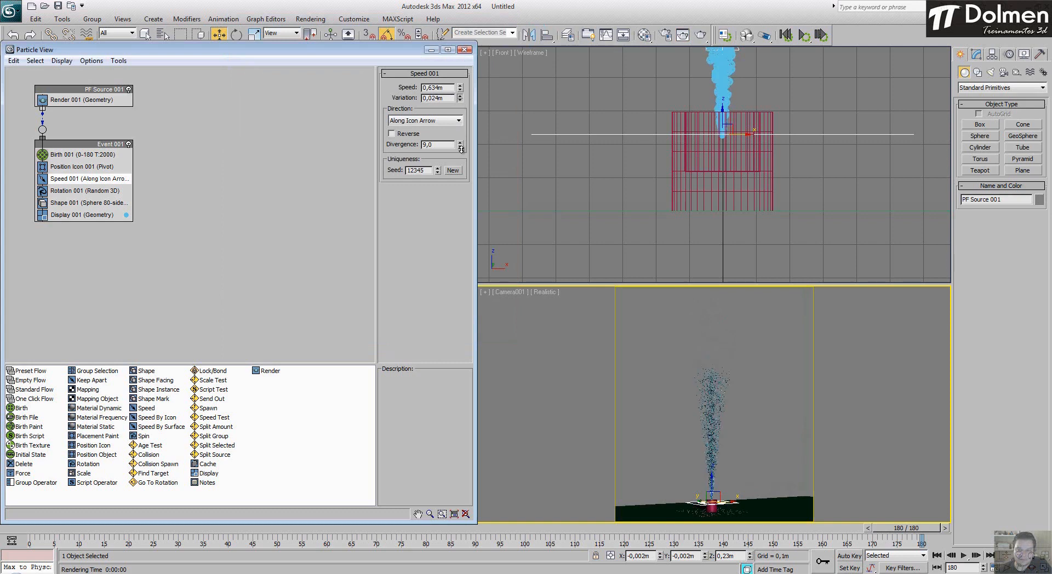
{"action": "left_click_drag", "start_coordinate": [459, 86], "coordinate": [467, 49]}
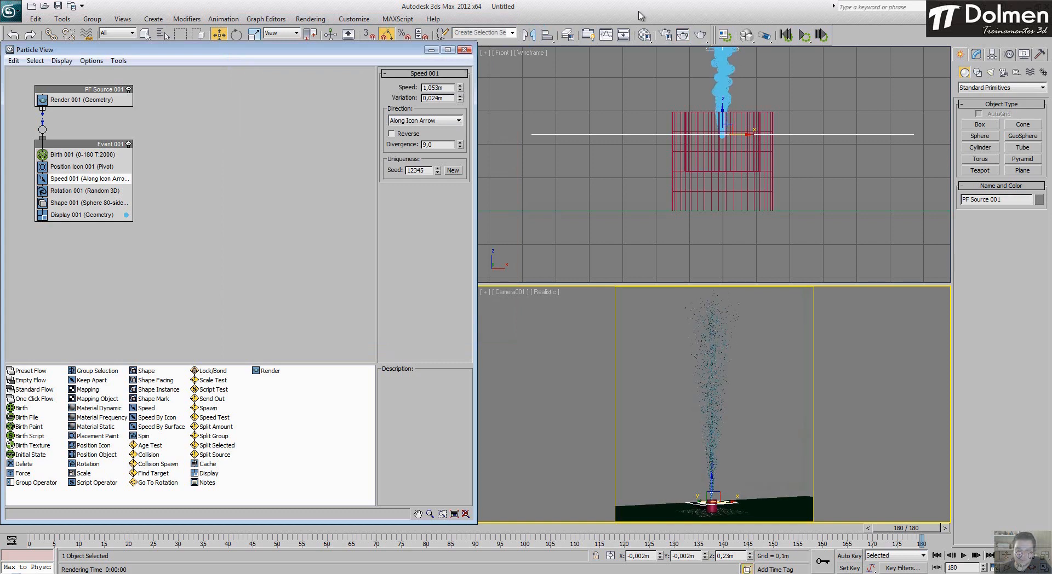
{"action": "left_click", "coordinate": [701, 35]}
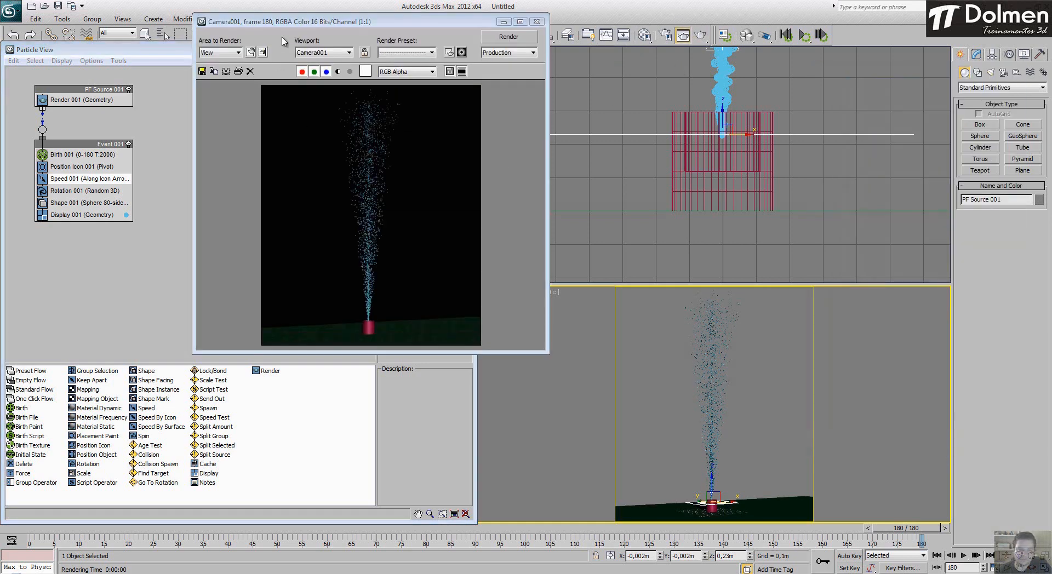
{"action": "left_click", "coordinate": [537, 22]}
Step: Add a Force operator below the Display operator in Event 001, and move Particle View aside to uncover the viewports
{"action": "left_click", "coordinate": [68, 215]}
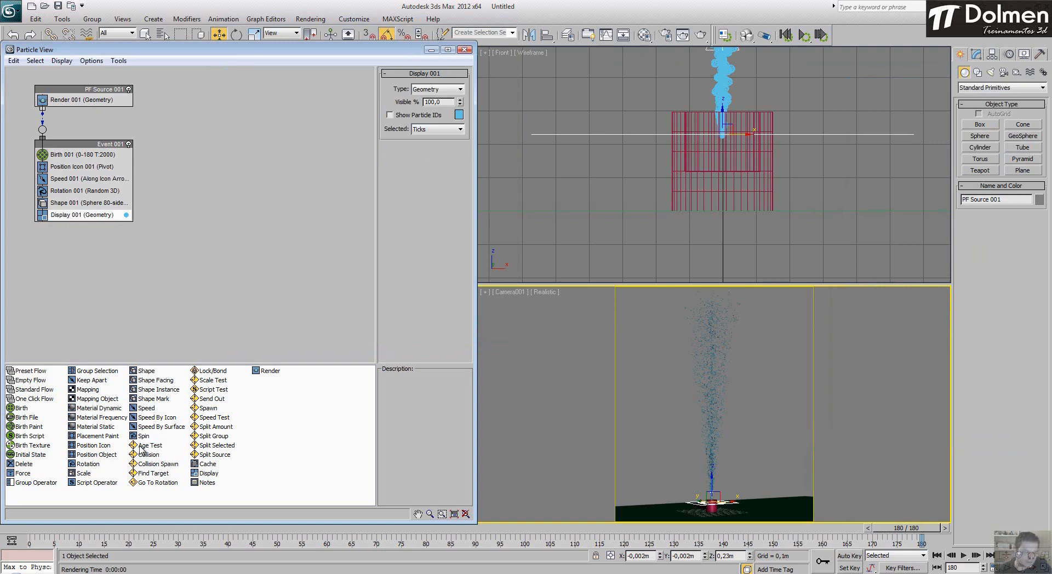
{"action": "left_click", "coordinate": [22, 474]}
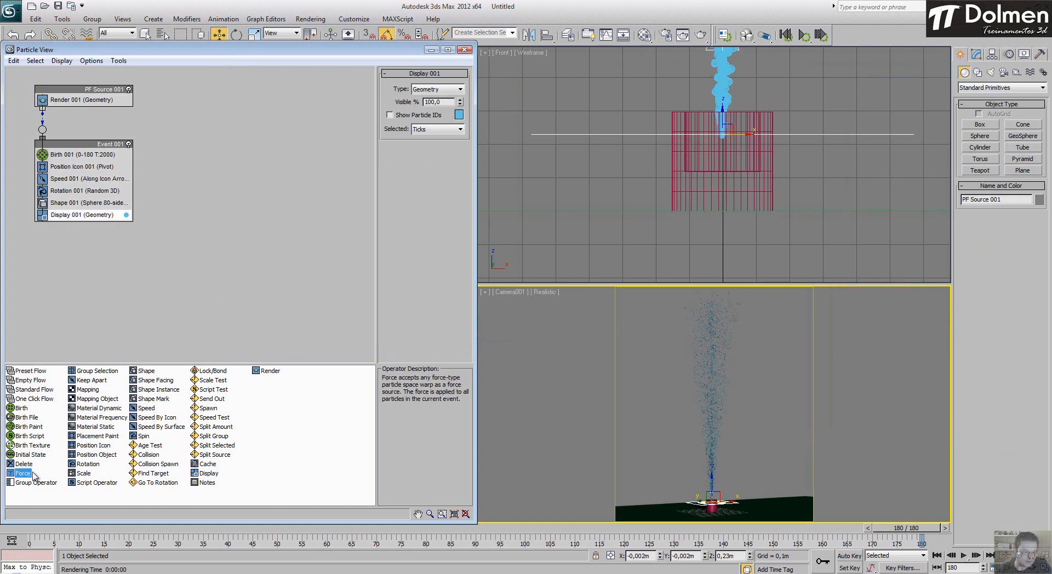
{"action": "left_click_drag", "start_coordinate": [24, 474], "coordinate": [75, 225]}
{"action": "left_click", "coordinate": [77, 227]}
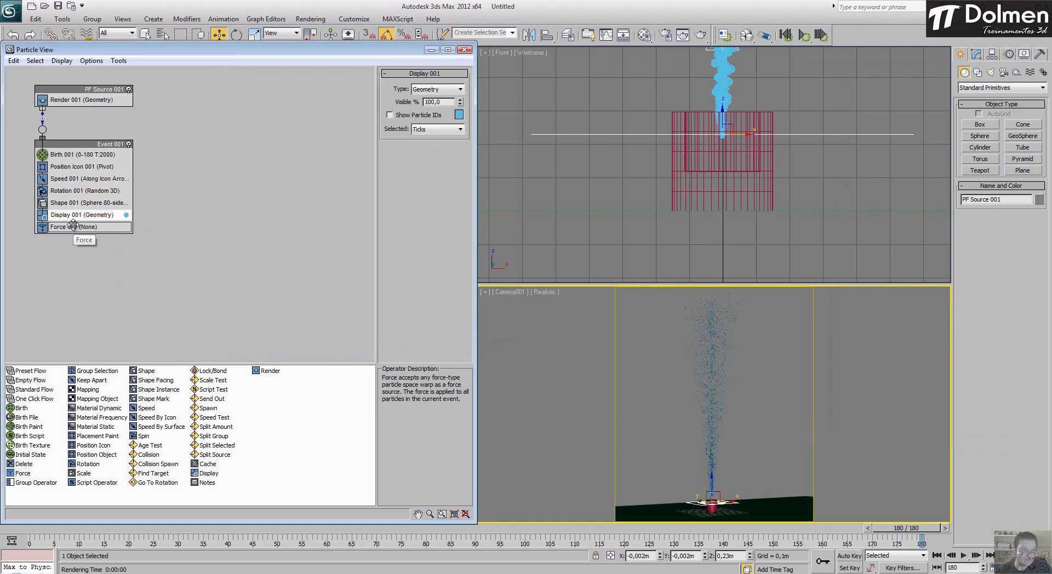
{"action": "left_click_drag", "start_coordinate": [386, 52], "coordinate": [394, 358]}
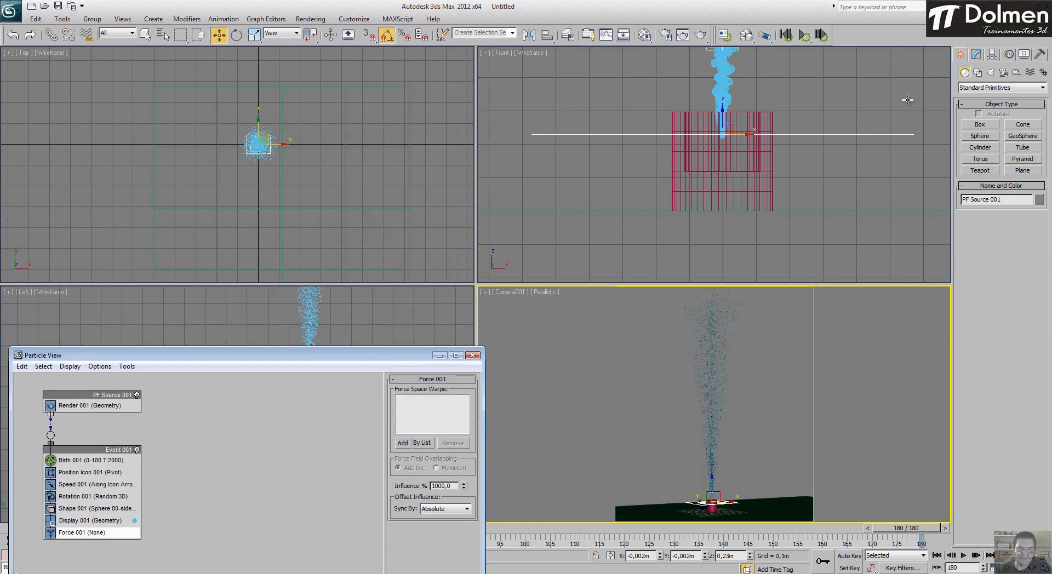
Step: Create a planar Gravity force with an icon size of about 1,253m beside the jet and raise it to a height of about 6,547m
{"action": "left_click", "coordinate": [1031, 75]}
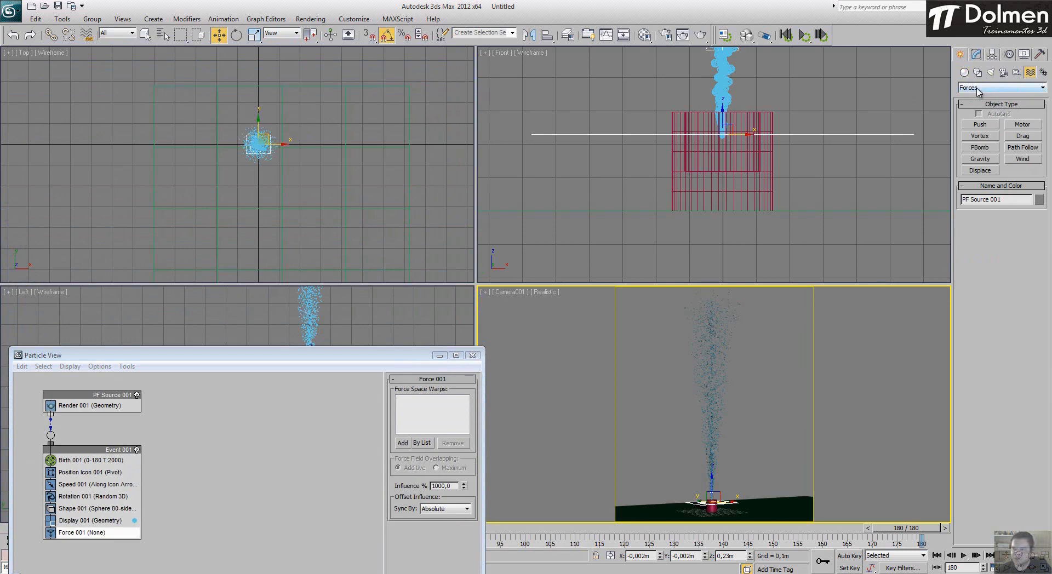
{"action": "left_click", "coordinate": [989, 160]}
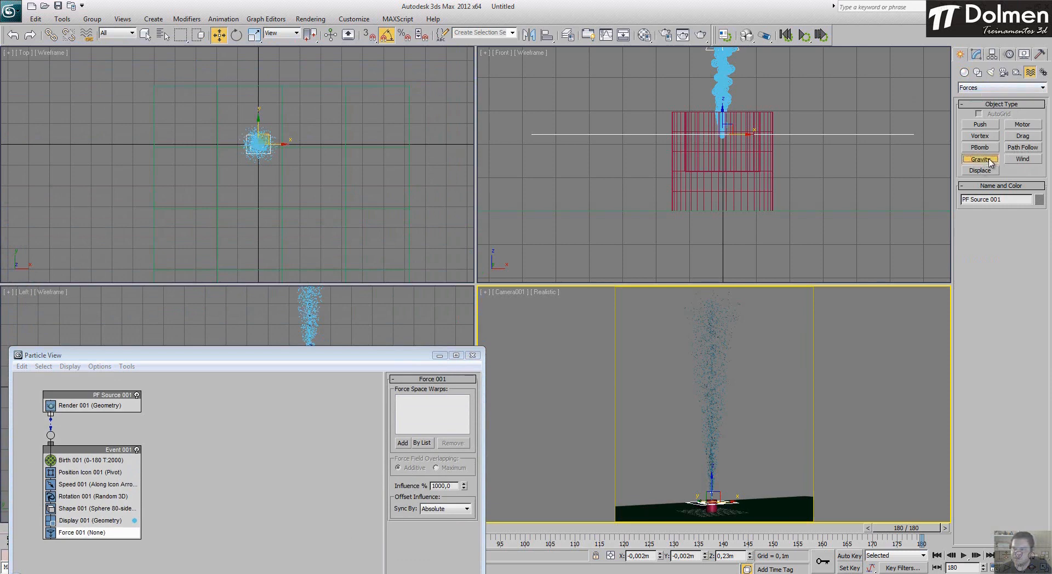
{"action": "left_click_drag", "start_coordinate": [321, 125], "coordinate": [366, 168]}
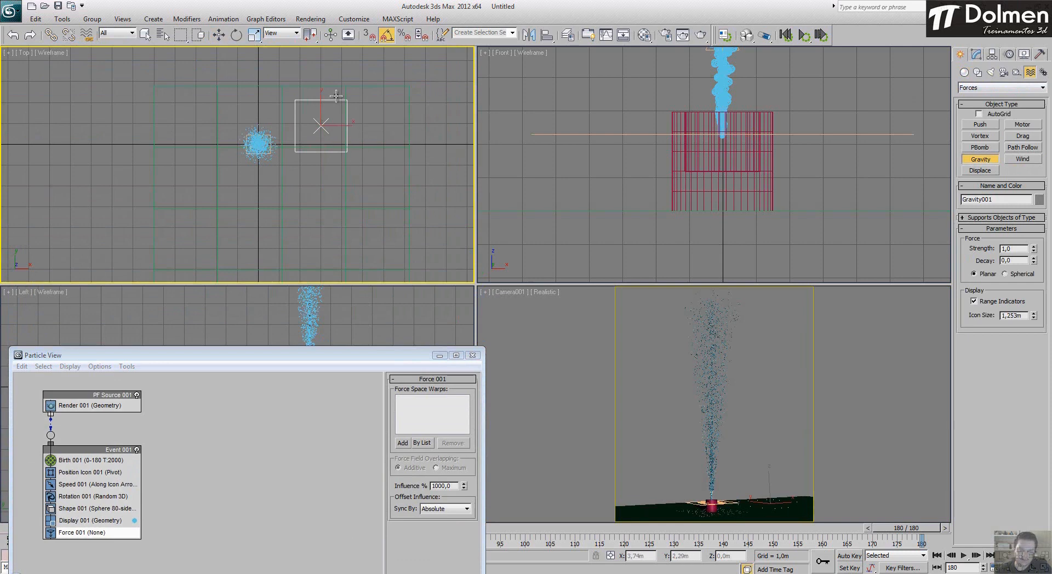
{"action": "scroll", "coordinate": [769, 142], "scroll_direction": "down", "scroll_amount": 8}
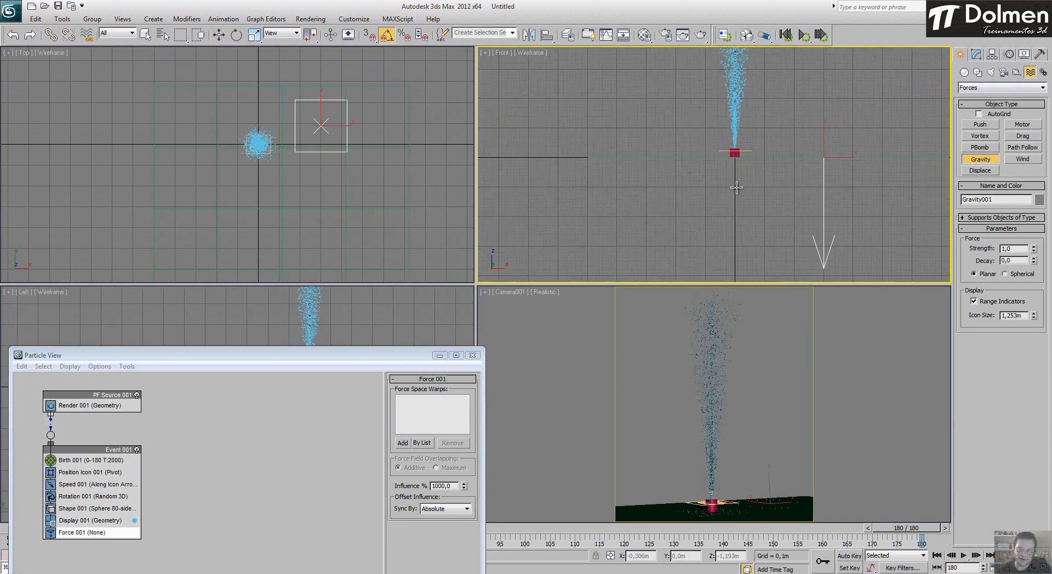
{"action": "key", "text": "w"}
{"action": "middle_click_drag", "start_coordinate": [822, 153], "coordinate": [782, 240]}
{"action": "scroll", "coordinate": [782, 239], "scroll_direction": "down", "scroll_amount": 3}
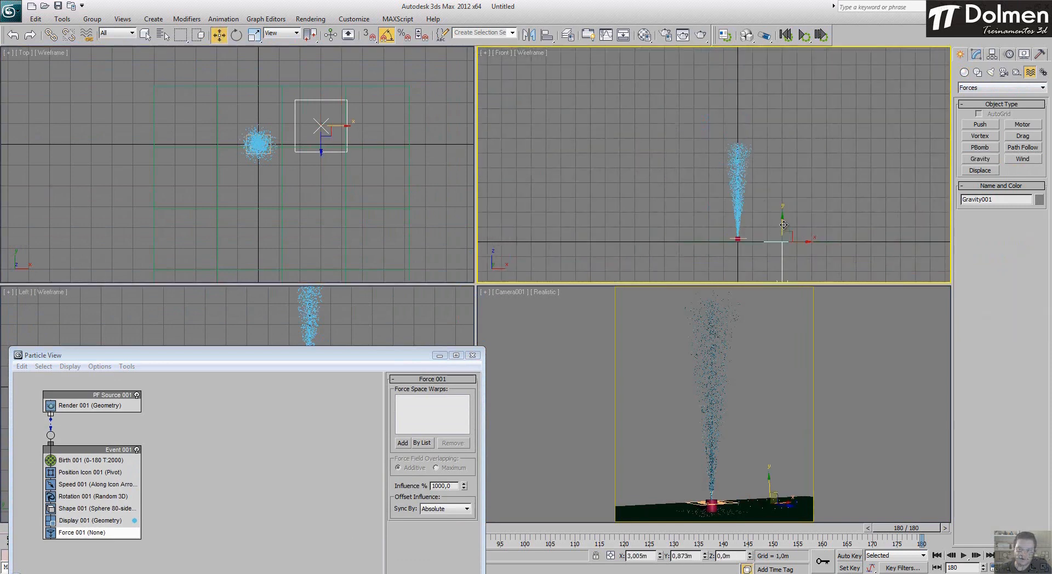
{"action": "left_click_drag", "start_coordinate": [782, 240], "coordinate": [781, 145]}
Step: Assign the gravity space warp to the Force operator by choosing it from the list of force space warps
{"action": "left_click_drag", "start_coordinate": [330, 359], "coordinate": [382, 59]}
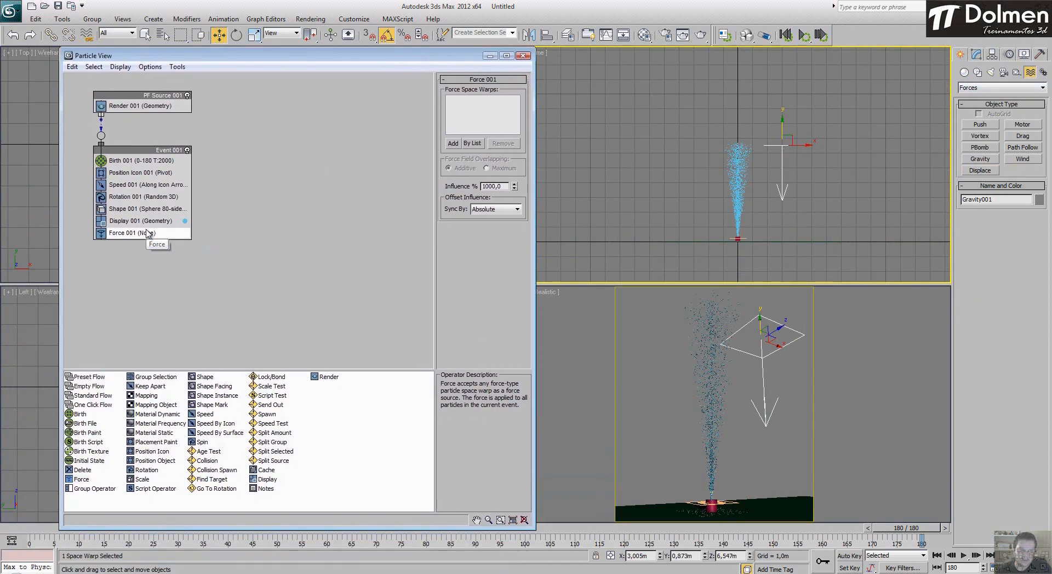
{"action": "left_click", "coordinate": [128, 235], "text": "ctrl"}
{"action": "left_click", "coordinate": [127, 234]}
{"action": "left_click", "coordinate": [471, 143]}
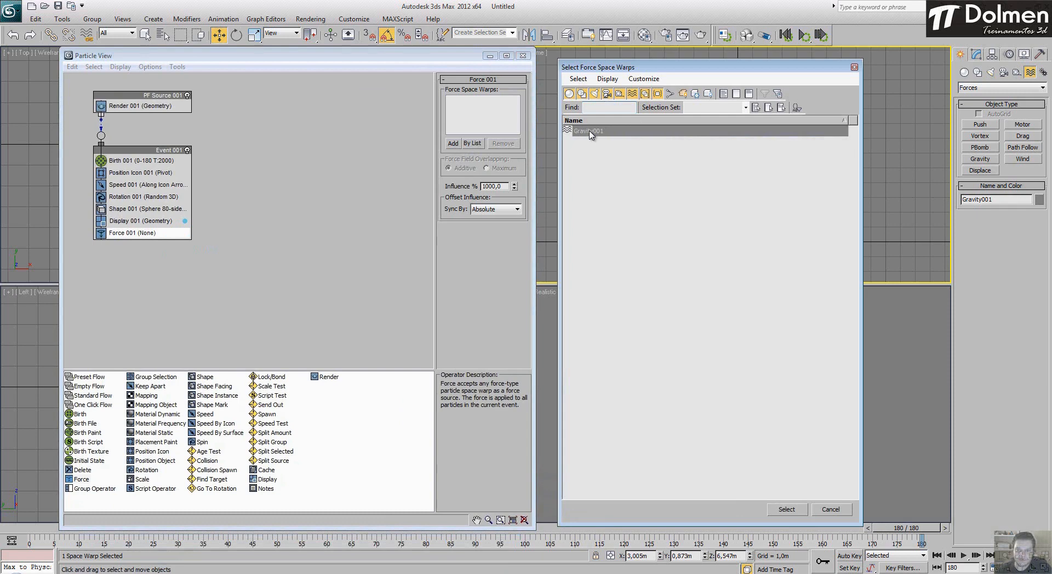
{"action": "left_click", "coordinate": [611, 133]}
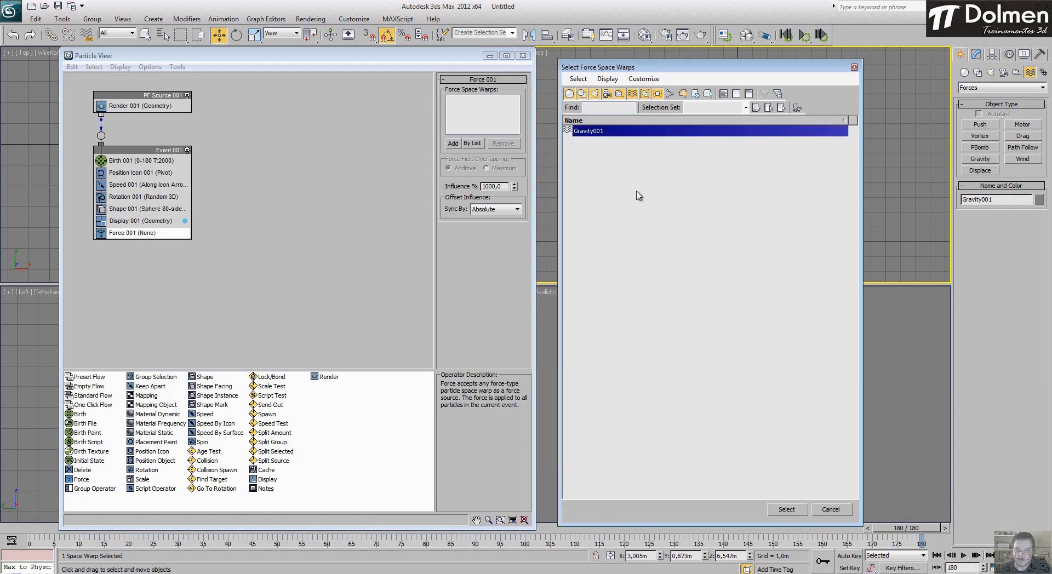
{"action": "left_click", "coordinate": [787, 510]}
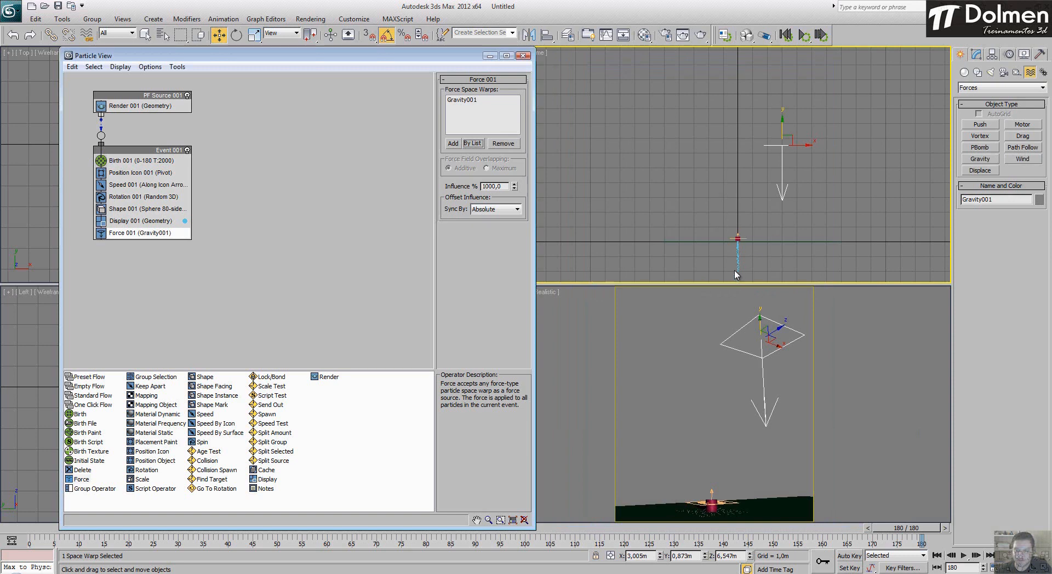
Step: Reduce the Force operator's influence to 20% so that the jet rises and falls back like a fountain
{"action": "middle_click_drag", "start_coordinate": [771, 210], "coordinate": [716, 115]}
{"action": "scroll", "coordinate": [717, 115], "scroll_direction": "down", "scroll_amount": 2}
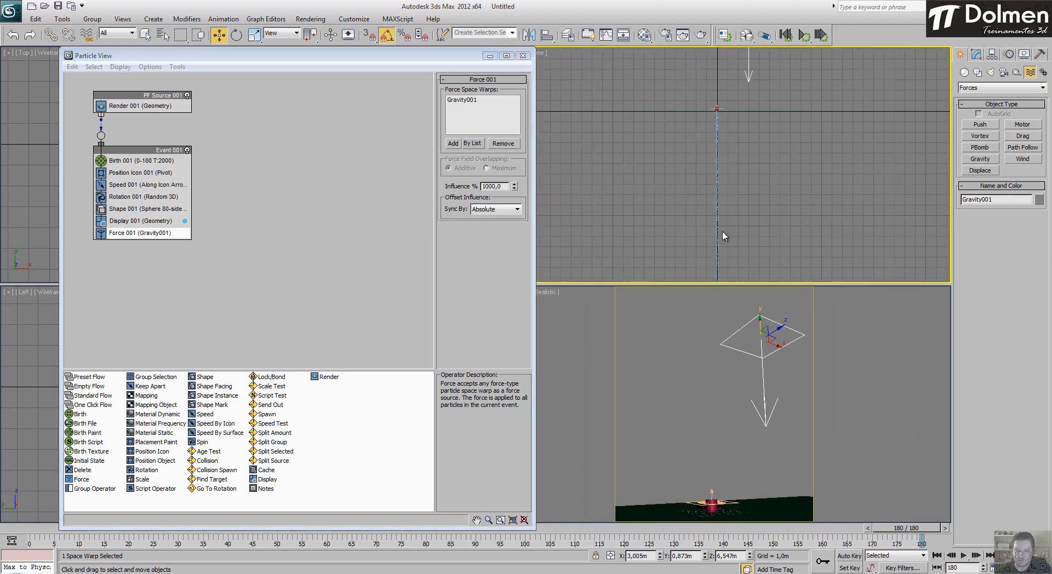
{"action": "middle_click_drag", "start_coordinate": [729, 80], "coordinate": [718, 169]}
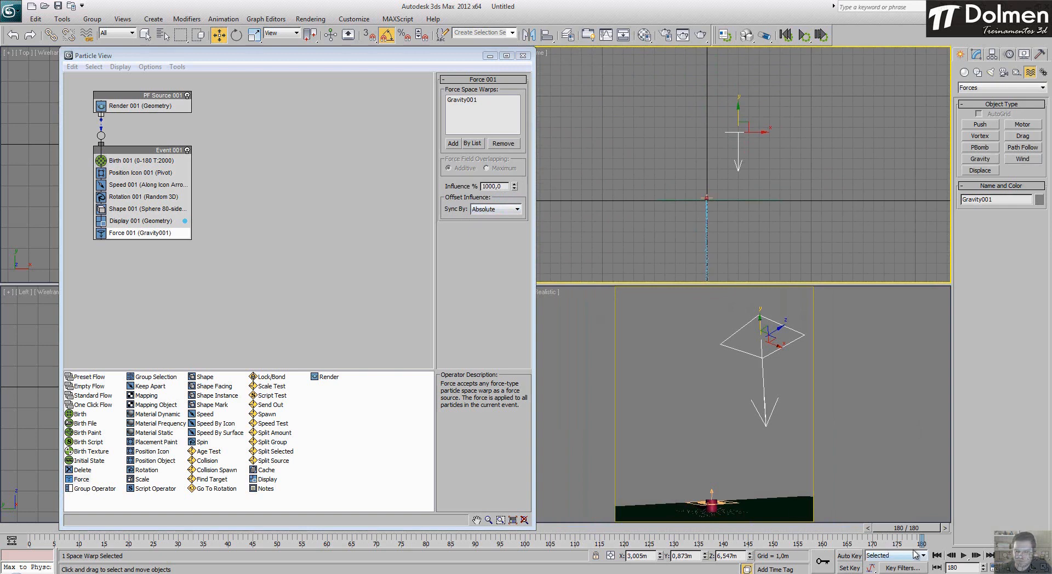
{"action": "left_click_drag", "start_coordinate": [515, 188], "coordinate": [512, 240]}
{"action": "left_click_drag", "start_coordinate": [512, 305], "coordinate": [513, 346]}
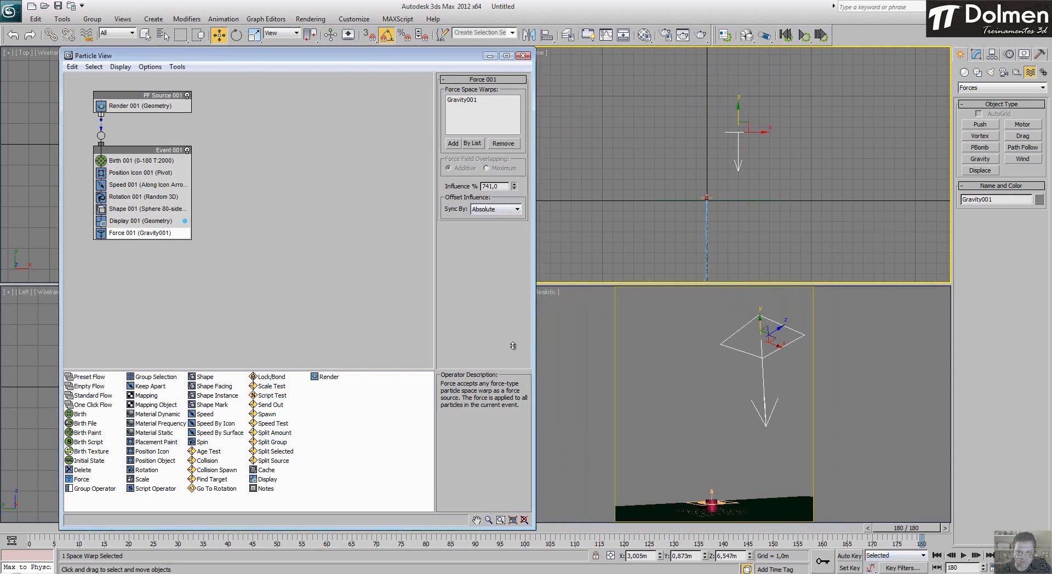
{"action": "left_click_drag", "start_coordinate": [517, 395], "coordinate": [483, 11]}
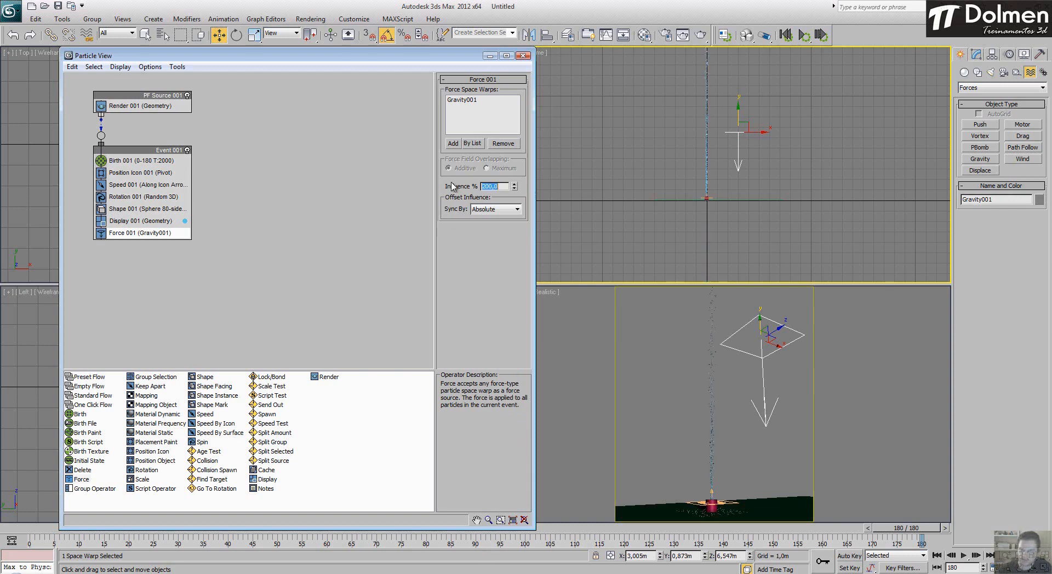
{"action": "type", "text": "50"}
{"action": "key", "text": "Return"}
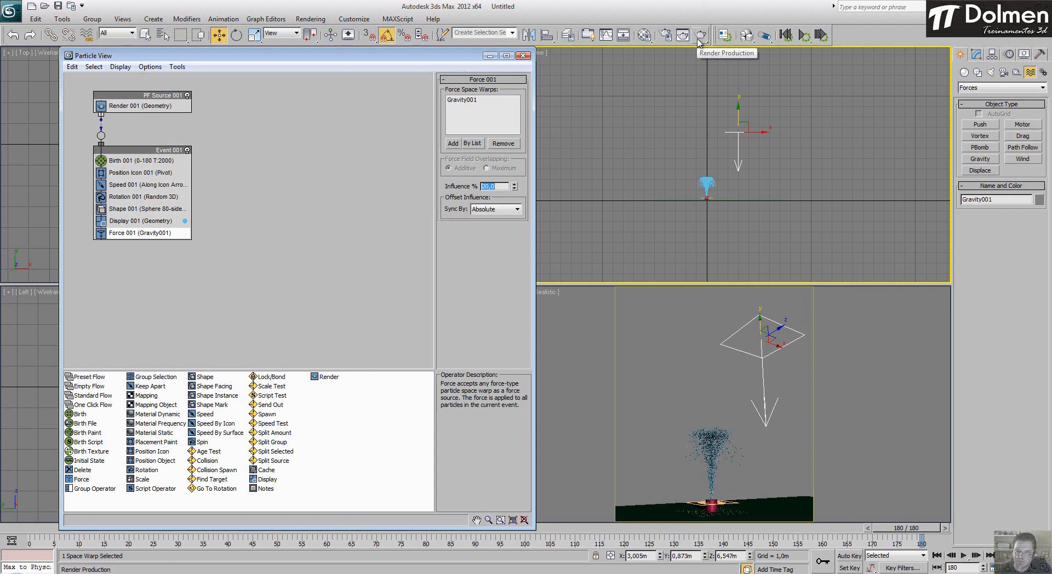
Step: Render the camera view at frame 180 to check the gravity effect on the jet, and close the render window
{"action": "right_click", "coordinate": [658, 344]}
{"action": "left_click", "coordinate": [700, 36]}
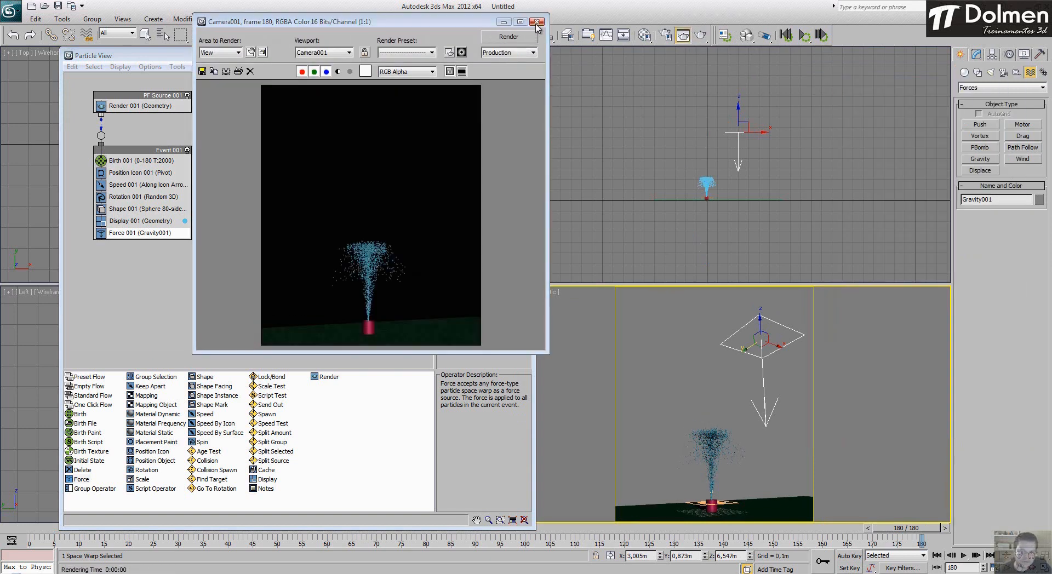
{"action": "left_click", "coordinate": [504, 23]}
{"action": "left_click", "coordinate": [500, 186]}
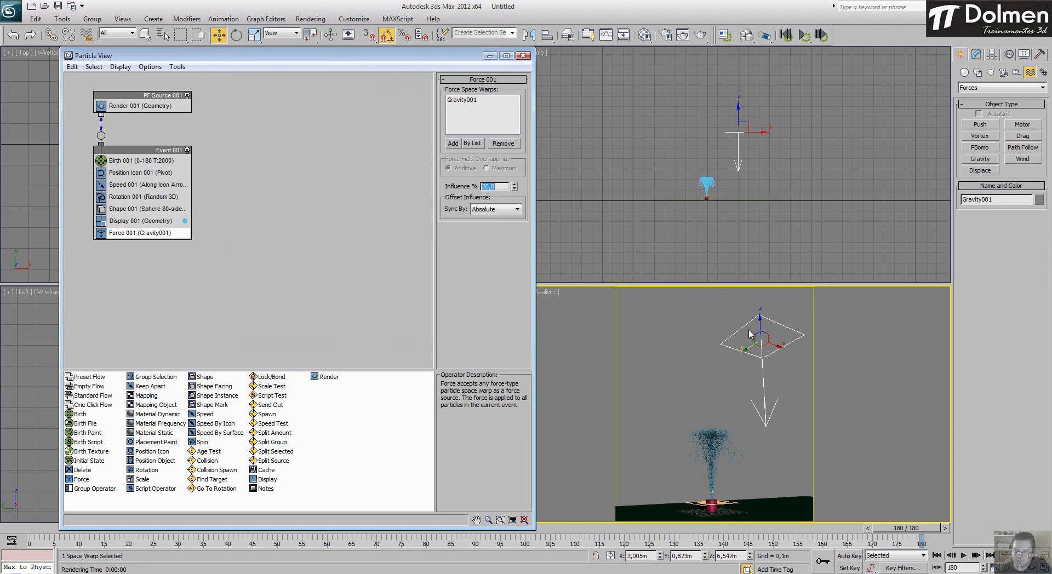
Step: Set the gravity space warp's strength to 1,05 and play back the animation in the camera view
{"action": "left_click", "coordinate": [976, 54]}
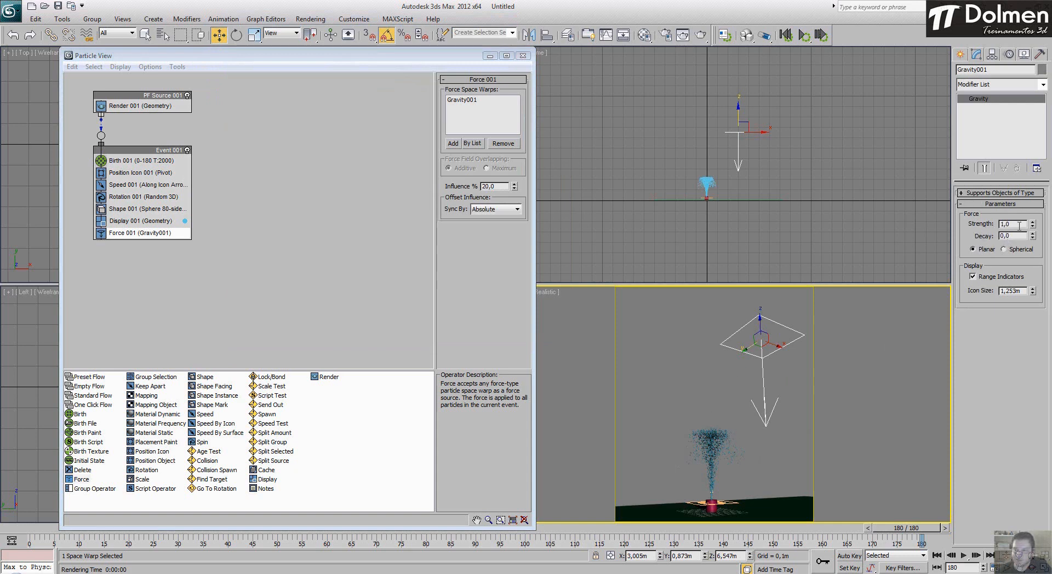
{"action": "mouse_move", "coordinate": [1034, 224]}
{"action": "left_mouse_down"}
{"action": "mouse_move", "coordinate": [1035, 233]}
{"action": "mouse_move", "coordinate": [1034, 222]}
{"action": "left_mouse_up"}
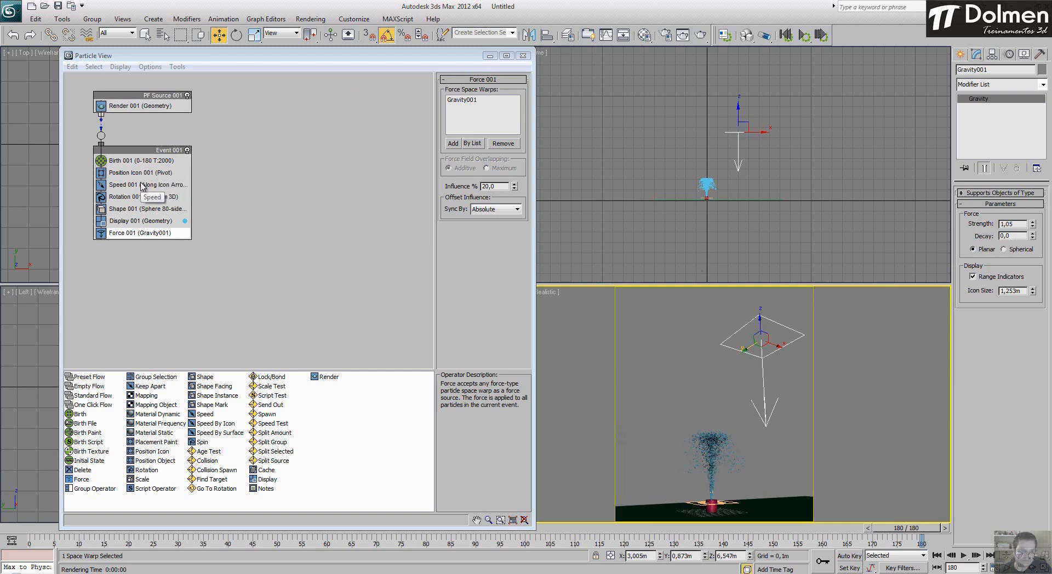
{"action": "right_click", "coordinate": [817, 422]}
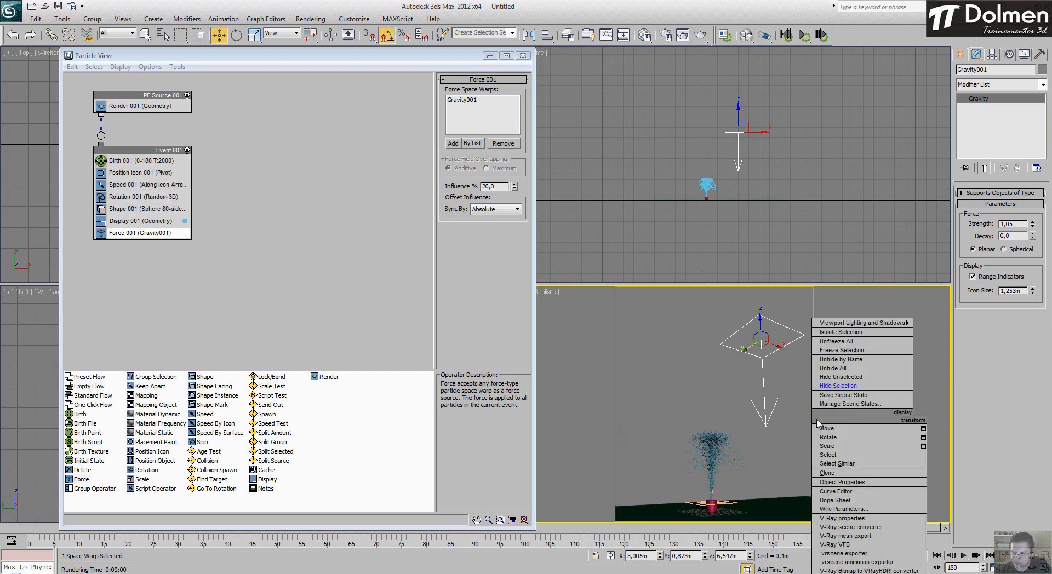
{"action": "left_click", "coordinate": [1001, 498]}
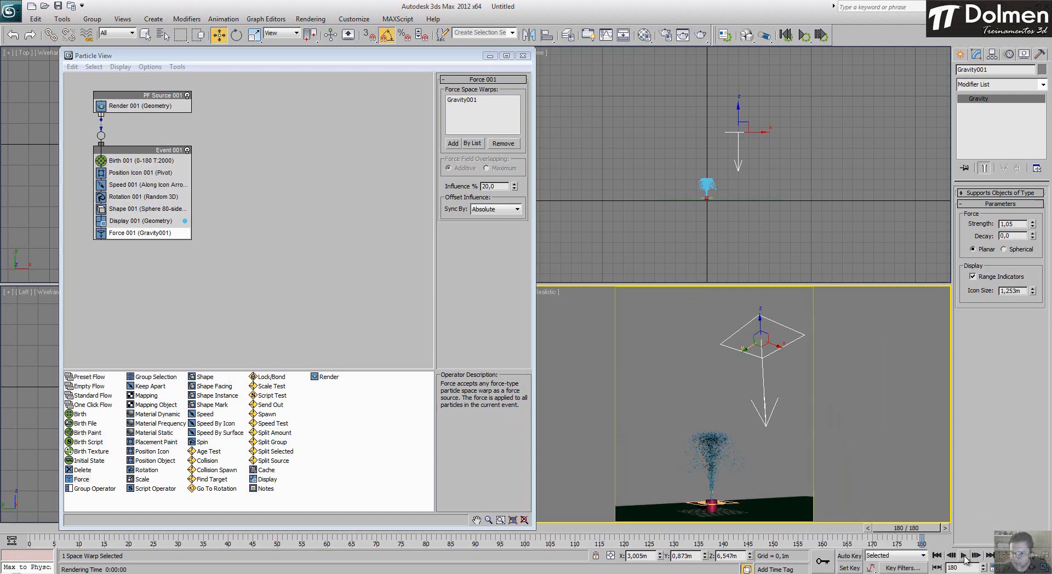
{"action": "left_click", "coordinate": [964, 555]}
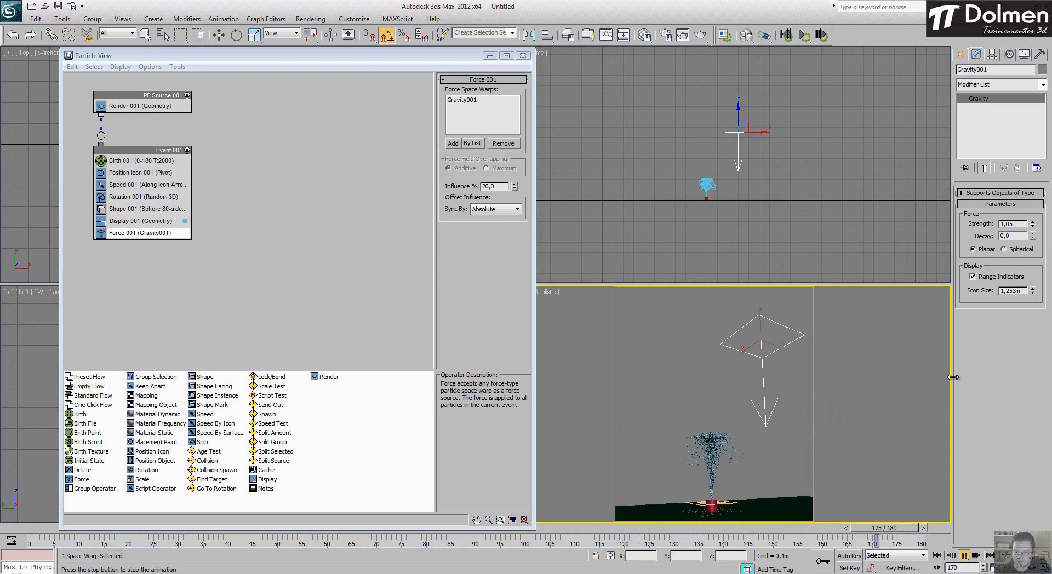
Step: Stop the playback, set the Speed operator's speed to 2,317 m, and scrub to frame 172 to check the jet's height
{"action": "left_click", "coordinate": [965, 557]}
{"action": "left_click", "coordinate": [134, 174]}
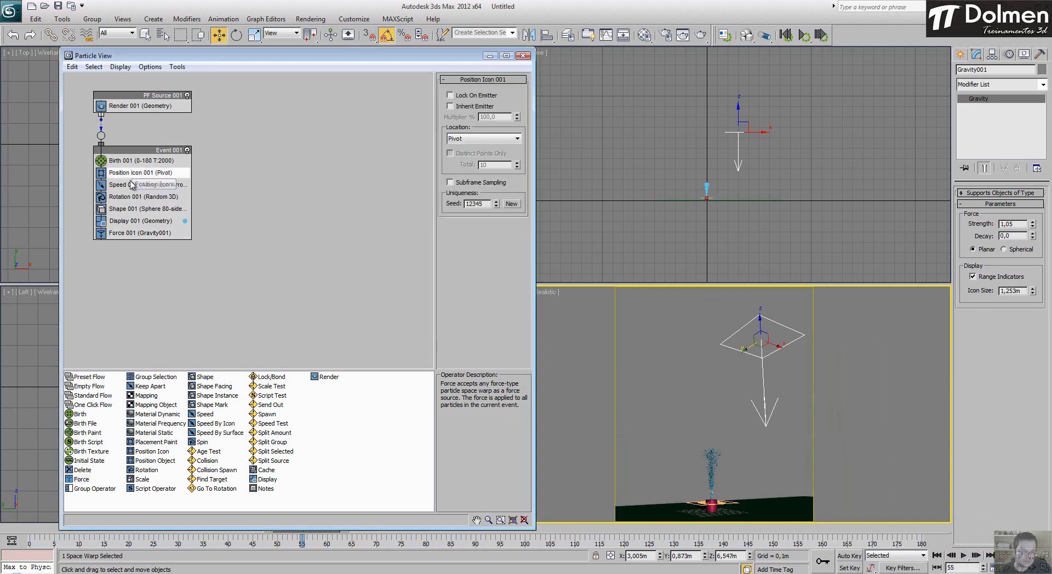
{"action": "left_click", "coordinate": [132, 185]}
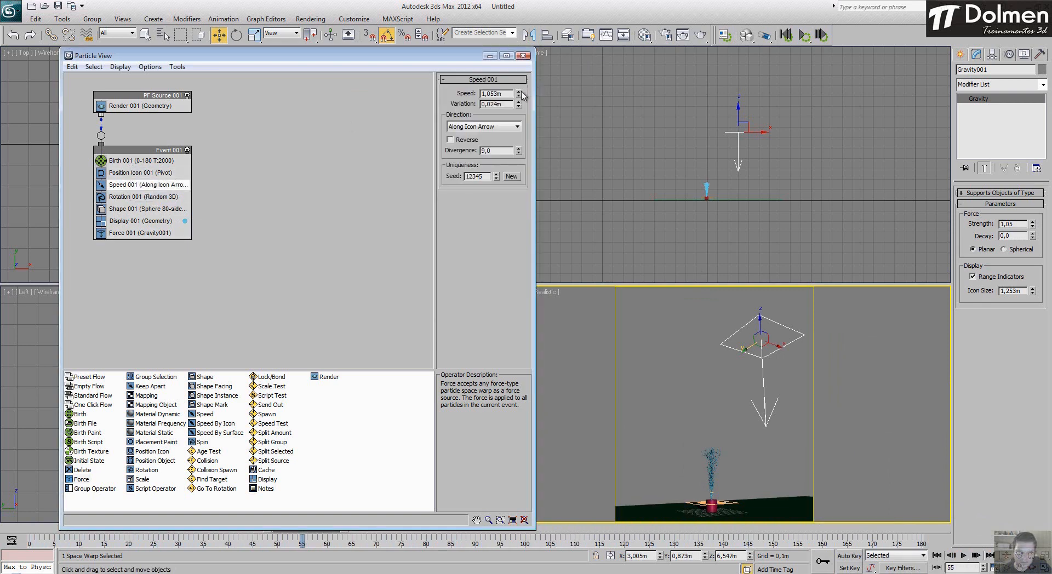
{"action": "left_click_drag", "start_coordinate": [518, 94], "coordinate": [518, 25]}
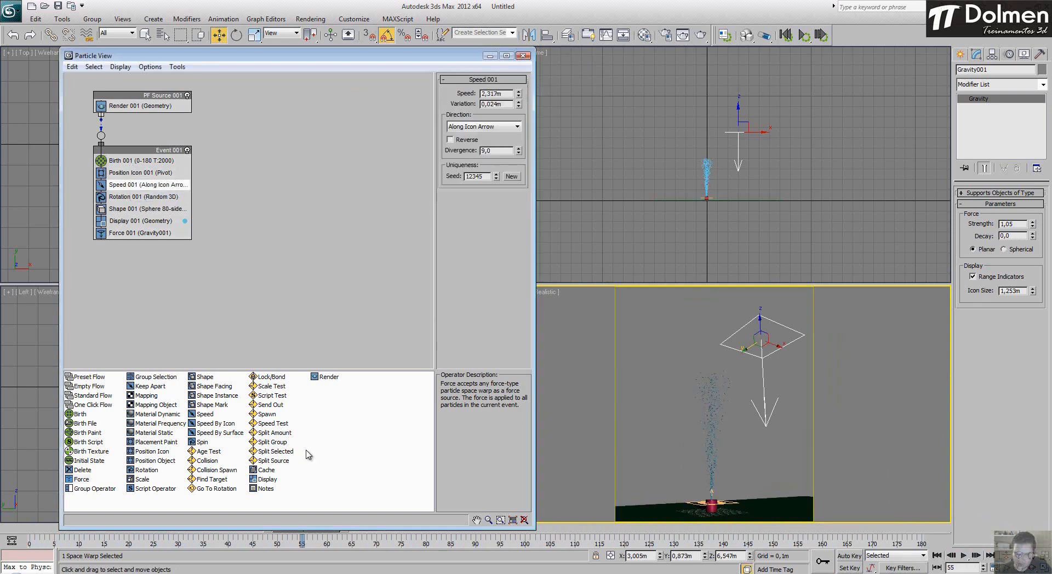
{"action": "left_click_drag", "start_coordinate": [371, 58], "coordinate": [371, 23]}
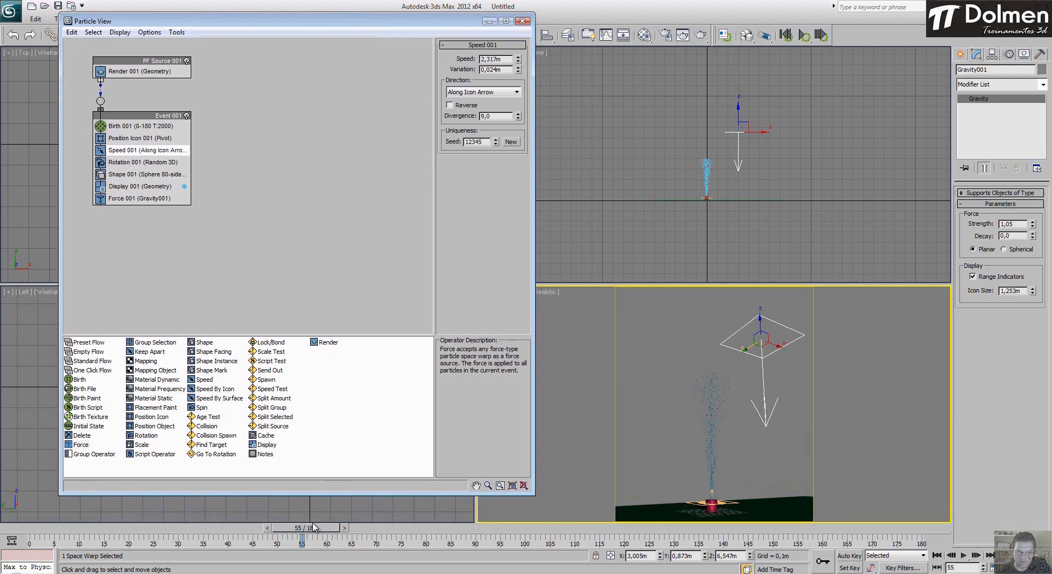
{"action": "left_click_drag", "start_coordinate": [314, 527], "coordinate": [472, 531]}
{"action": "left_click_drag", "start_coordinate": [567, 535], "coordinate": [886, 542]}
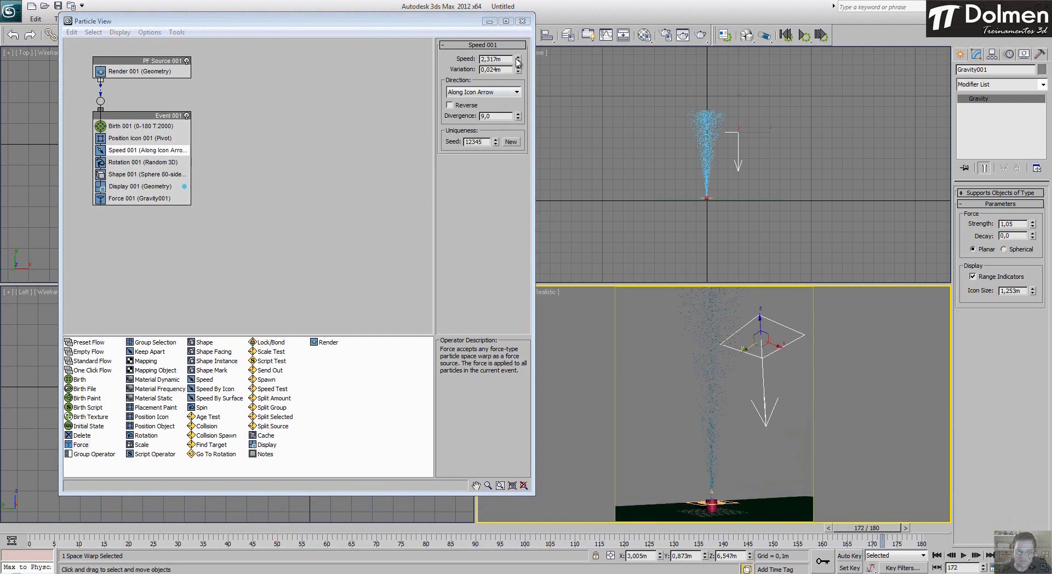
Step: Rebalance the jet with a speed of 2,003 m and a gravity strength of 1,839, and test-render the camera view
{"action": "mouse_move", "coordinate": [518, 59]}
{"action": "left_mouse_down"}
{"action": "mouse_move", "coordinate": [517, 82]}
{"action": "mouse_move", "coordinate": [517, 59]}
{"action": "left_mouse_up"}
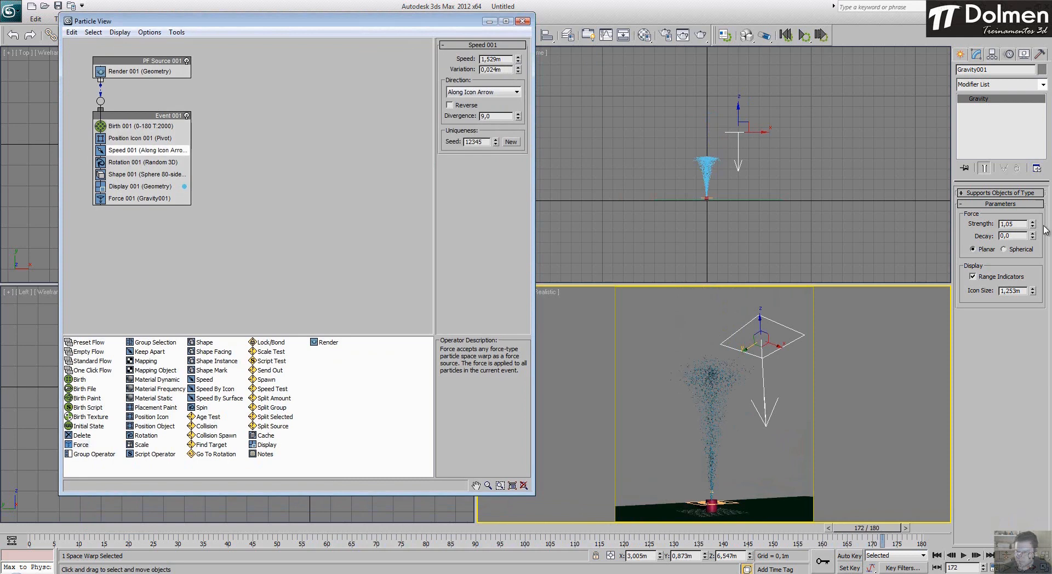
{"action": "left_click_drag", "start_coordinate": [1032, 224], "coordinate": [1034, 189]}
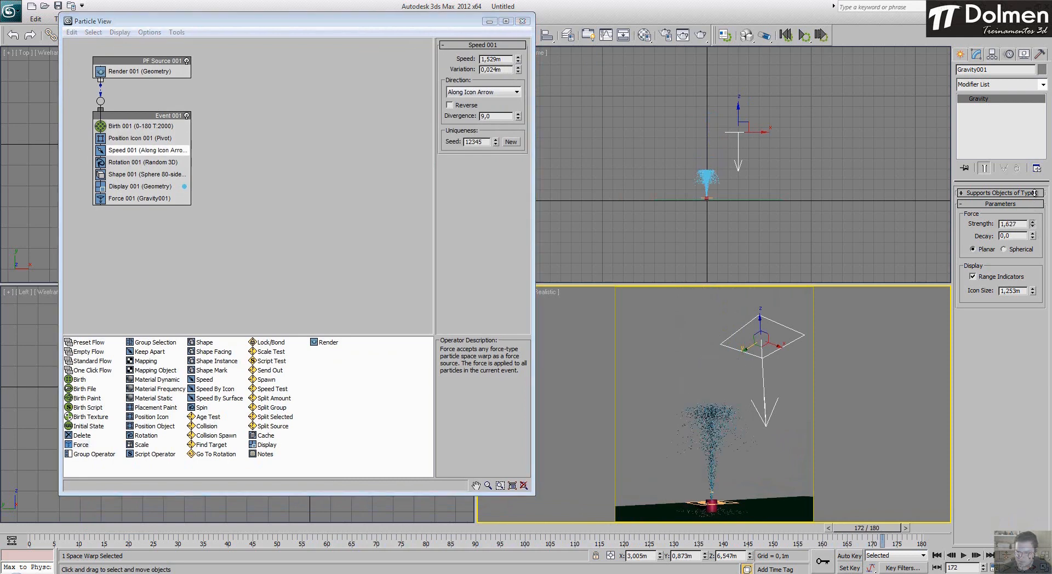
{"action": "left_click_drag", "start_coordinate": [518, 59], "coordinate": [520, 41]}
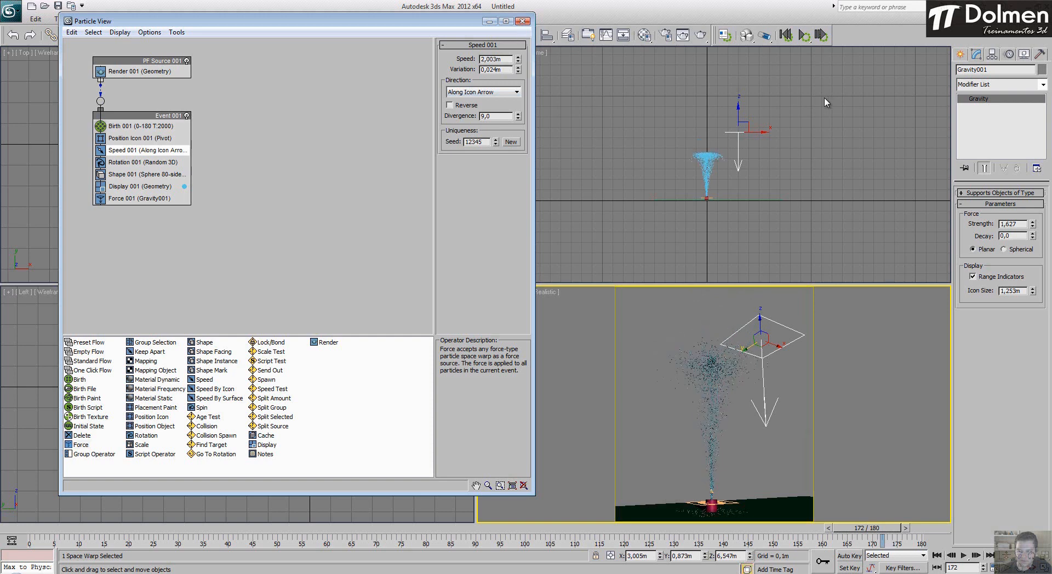
{"action": "left_click_drag", "start_coordinate": [1033, 226], "coordinate": [1035, 217]}
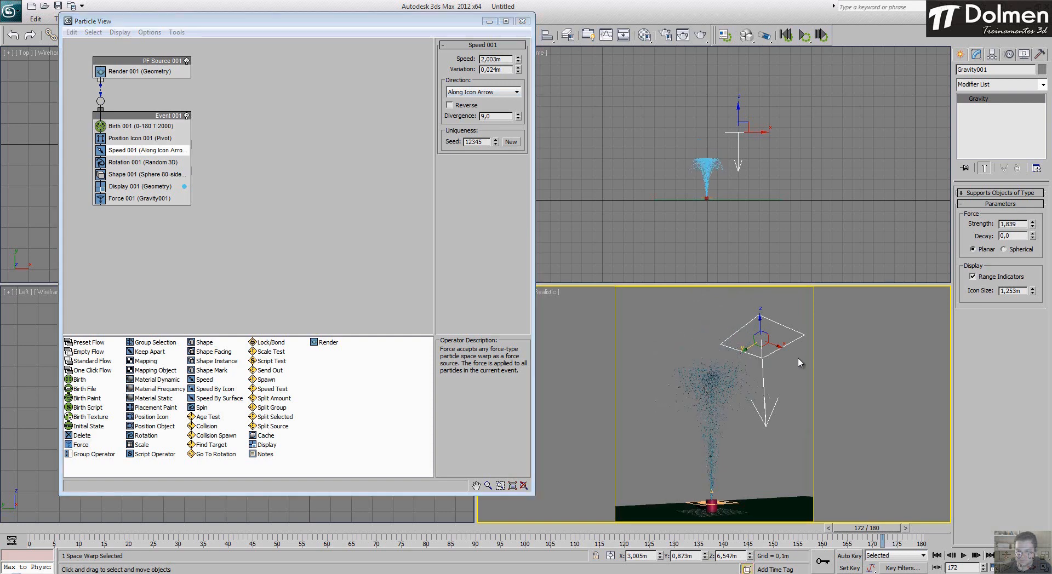
{"action": "left_click", "coordinate": [700, 35]}
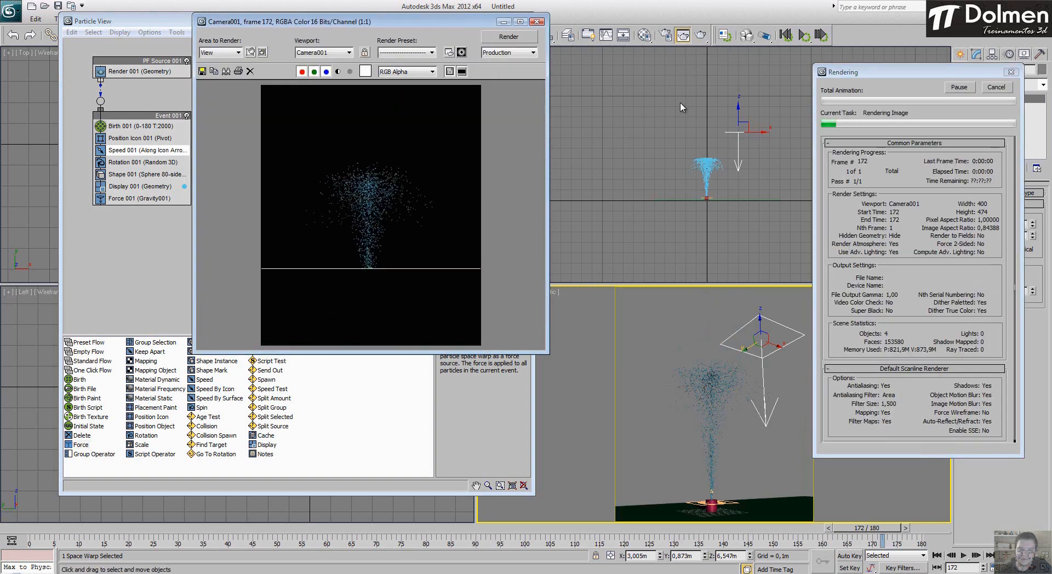
{"action": "left_click", "coordinate": [536, 22]}
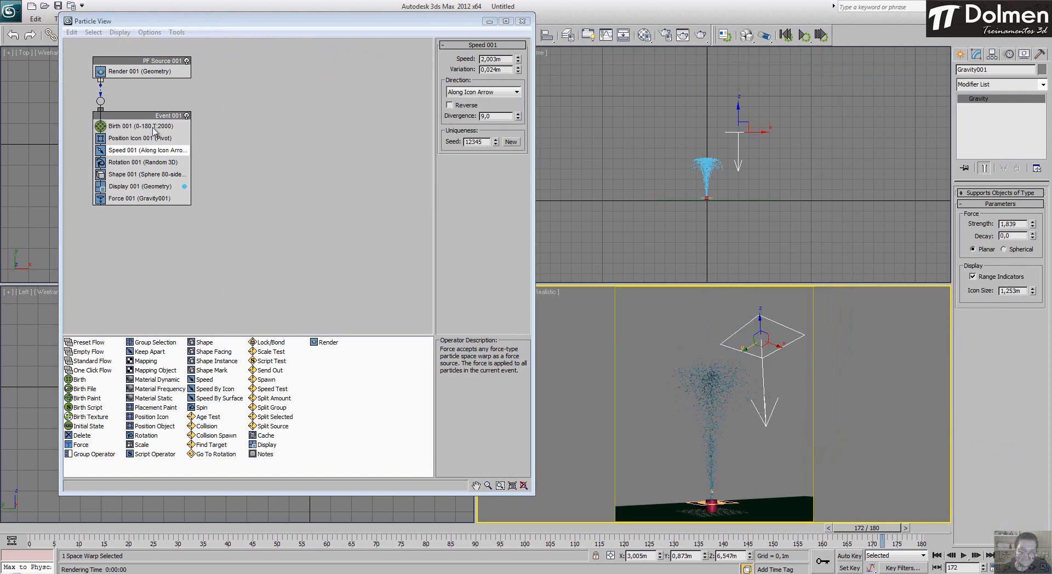
Step: Set the Birth operator's particle amount to 2500 and play the animation to check the denser jet
{"action": "left_click", "coordinate": [145, 126]}
{"action": "double_click", "coordinate": [497, 84]}
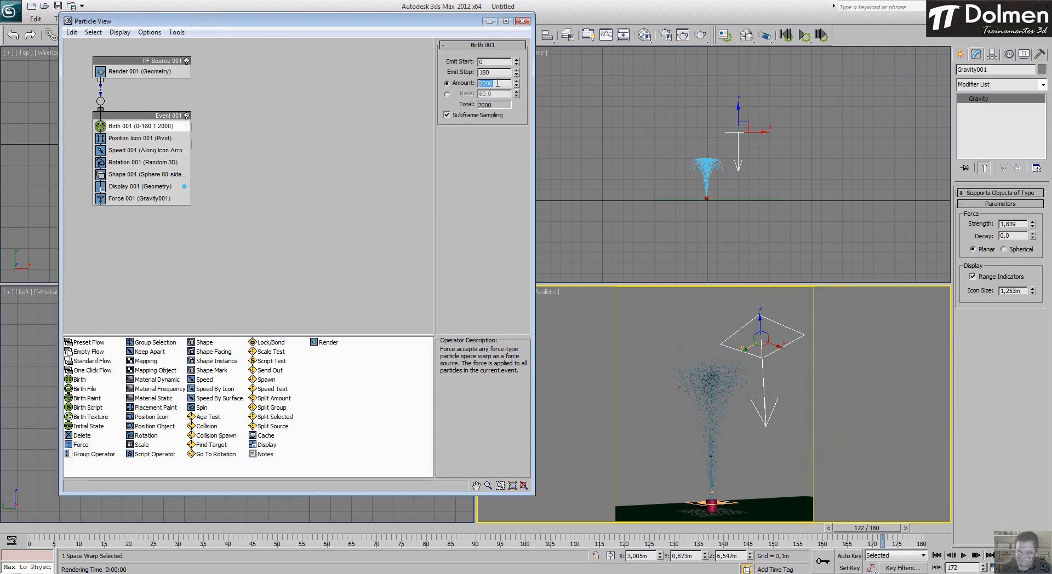
{"action": "type", "text": "2500"}
{"action": "key", "text": "Return"}
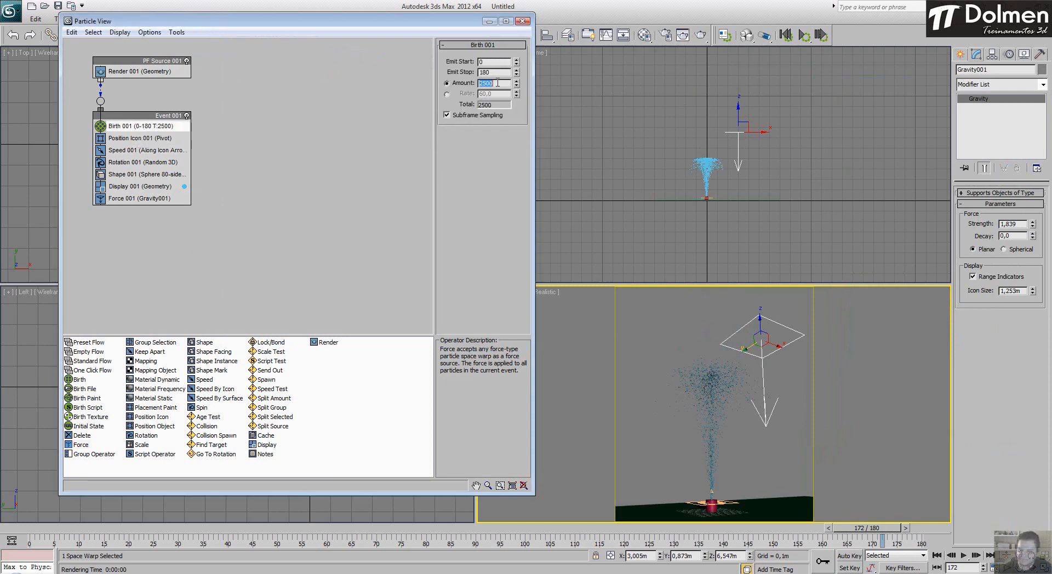
{"action": "left_click", "coordinate": [962, 557]}
{"action": "left_click", "coordinate": [963, 556]}
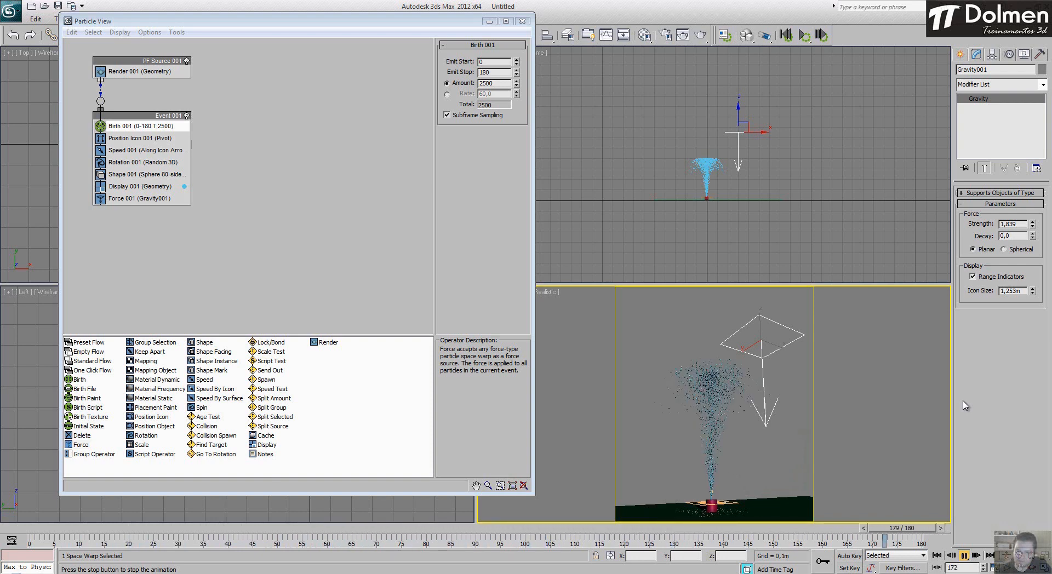
{"action": "left_click", "coordinate": [965, 557]}
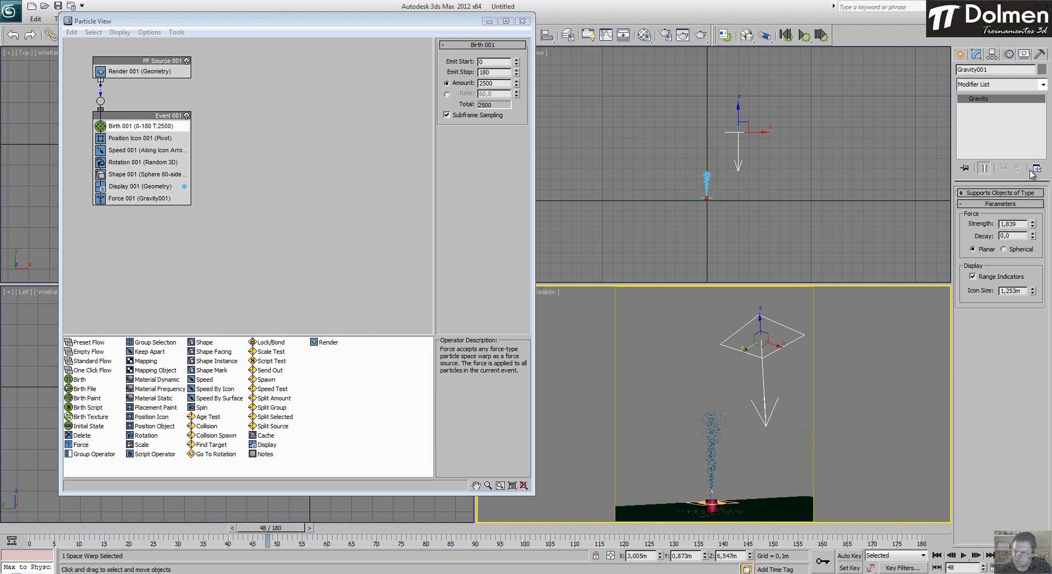
Step: Increase the gravity space warp's strength to 2,483 and play the animation to check the falling particles
{"action": "left_click_drag", "start_coordinate": [1033, 224], "coordinate": [1033, 204]}
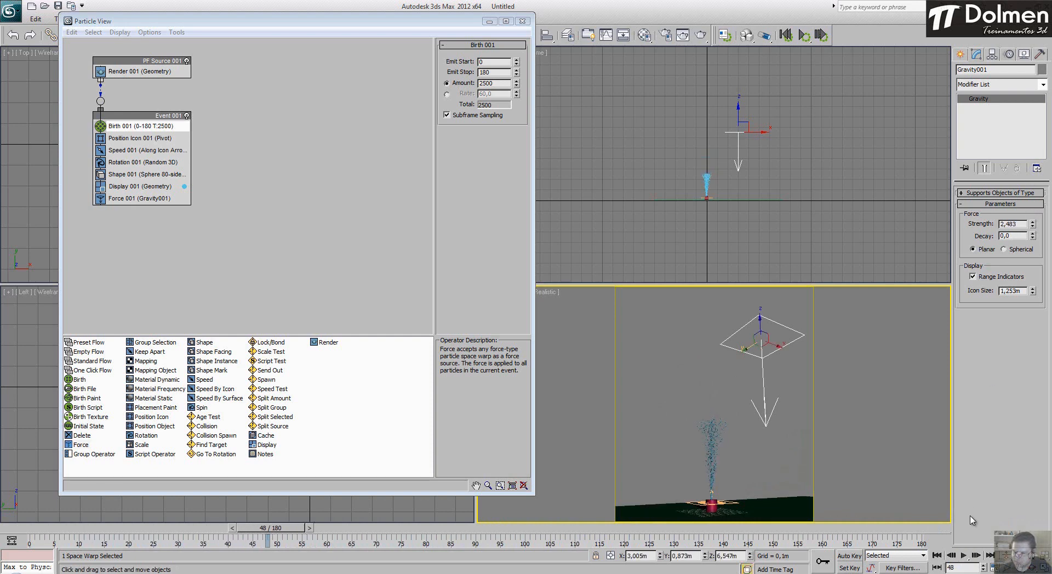
{"action": "left_click", "coordinate": [963, 556]}
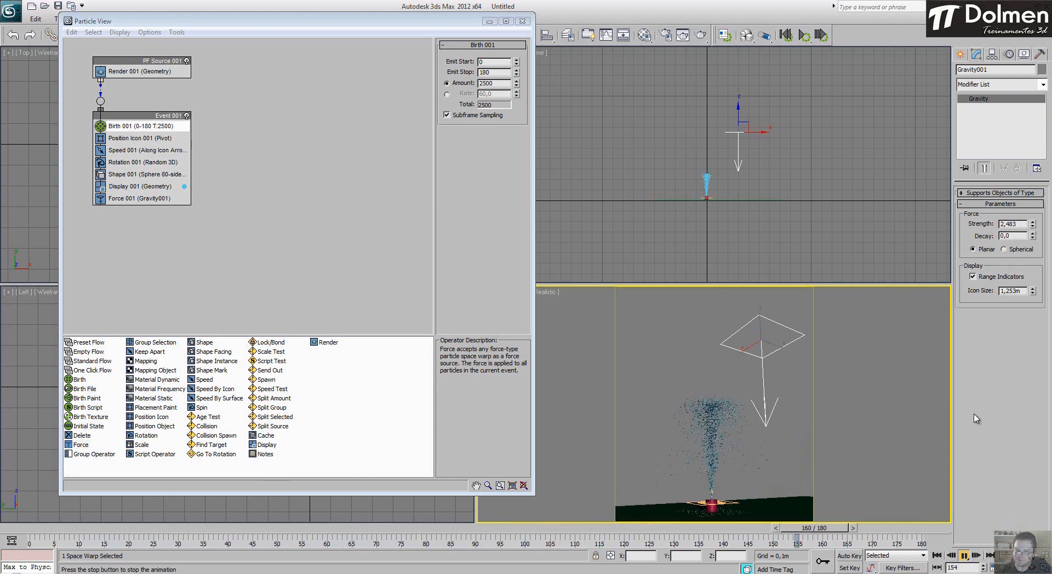
{"action": "left_click", "coordinate": [964, 557]}
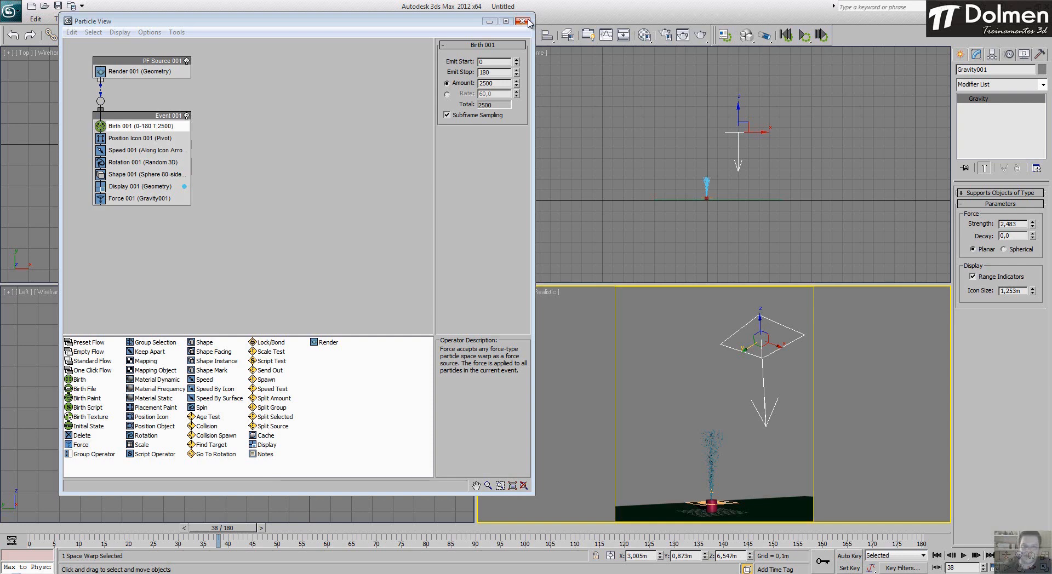
Step: Set the Birth operator's particle amount to 3000 and close Particle View
{"action": "left_click", "coordinate": [533, 58]}
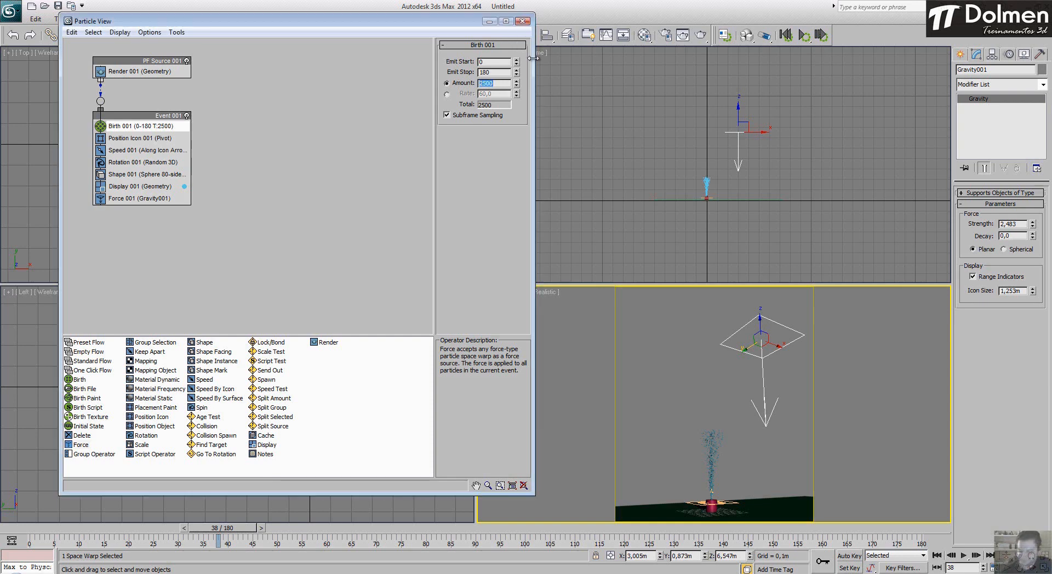
{"action": "type", "text": "3000"}
{"action": "key", "text": "Return"}
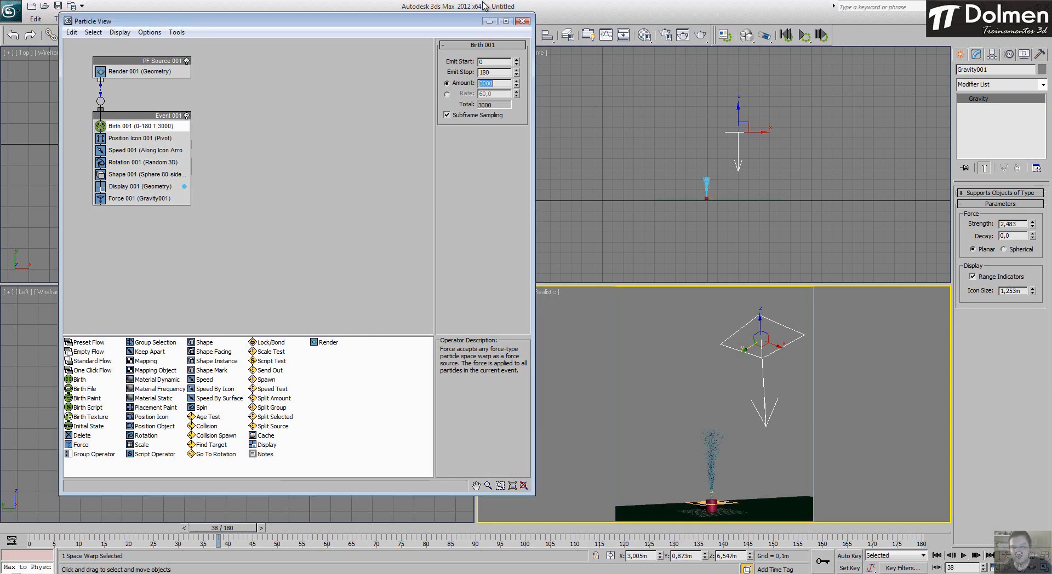
{"action": "left_click", "coordinate": [523, 21]}
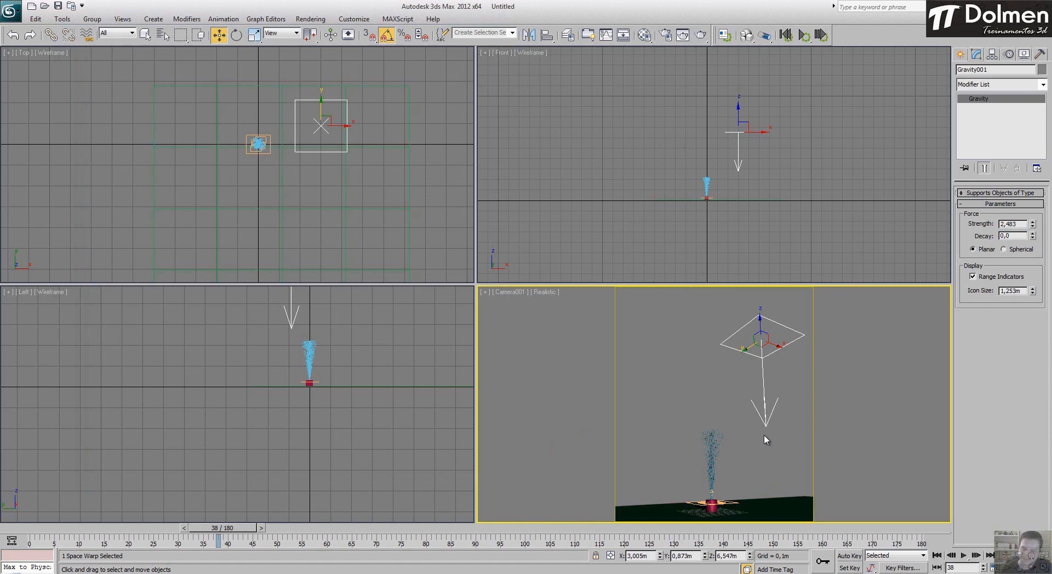
Step: Reframe the camera closer to the fountain with more ground in view, and scrub to the last frame and back to frame 0 to check it
{"action": "left_click", "coordinate": [1007, 568]}
{"action": "left_click_drag", "start_coordinate": [743, 482], "coordinate": [742, 450]}
{"action": "left_click_drag", "start_coordinate": [737, 377], "coordinate": [756, 441]}
{"action": "left_click", "coordinate": [1032, 568]}
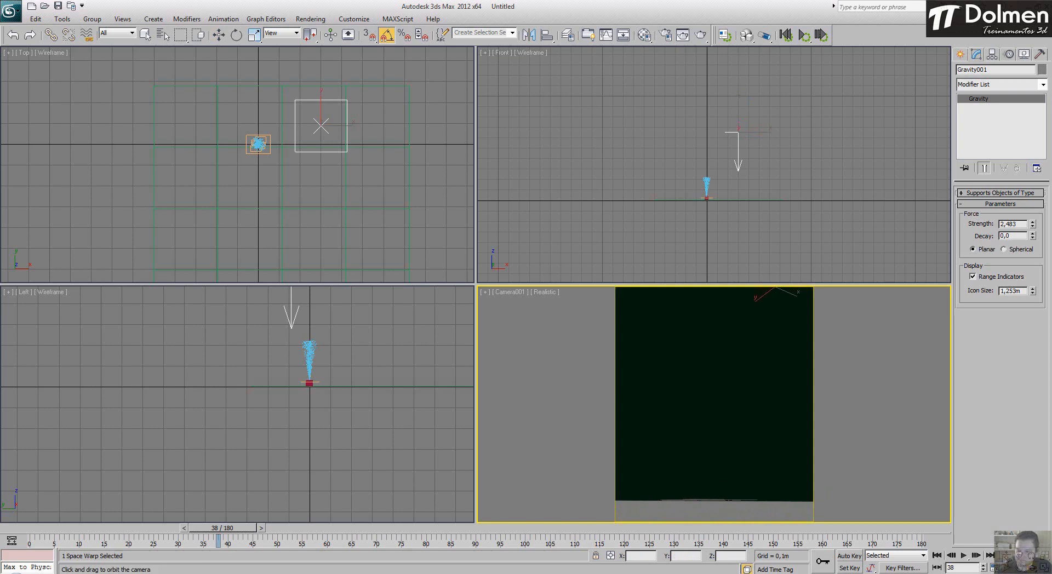
{"action": "left_click_drag", "start_coordinate": [726, 402], "coordinate": [727, 408]}
{"action": "middle_click_drag", "start_coordinate": [741, 447], "coordinate": [740, 427]}
{"action": "mouse_move", "coordinate": [740, 426]}
{"action": "left_mouse_down"}
{"action": "mouse_move", "coordinate": [724, 418]}
{"action": "mouse_move", "coordinate": [724, 437]}
{"action": "mouse_move", "coordinate": [726, 426]}
{"action": "left_mouse_up"}
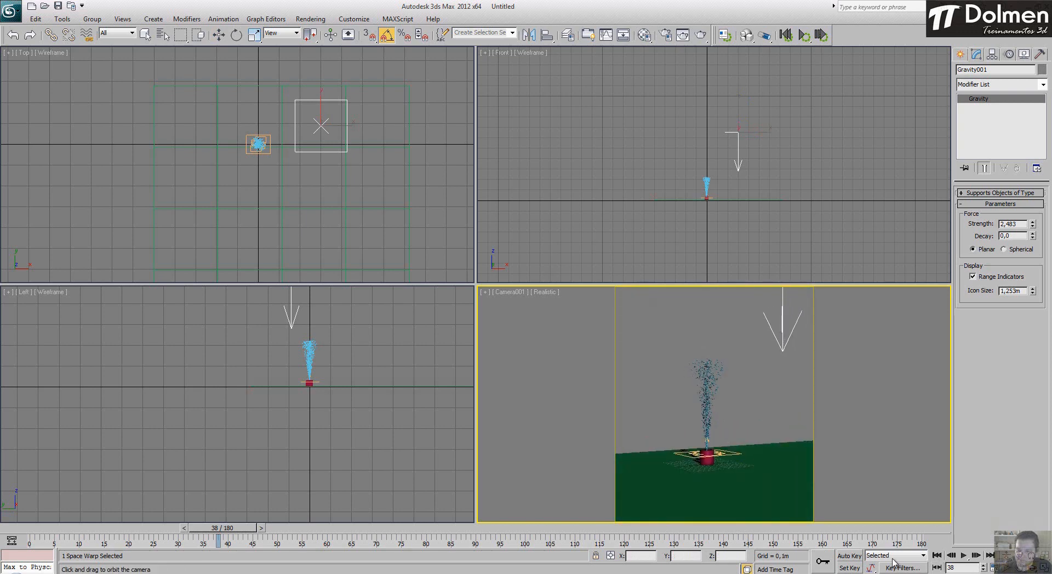
{"action": "left_click_drag", "start_coordinate": [218, 528], "coordinate": [696, 528]}
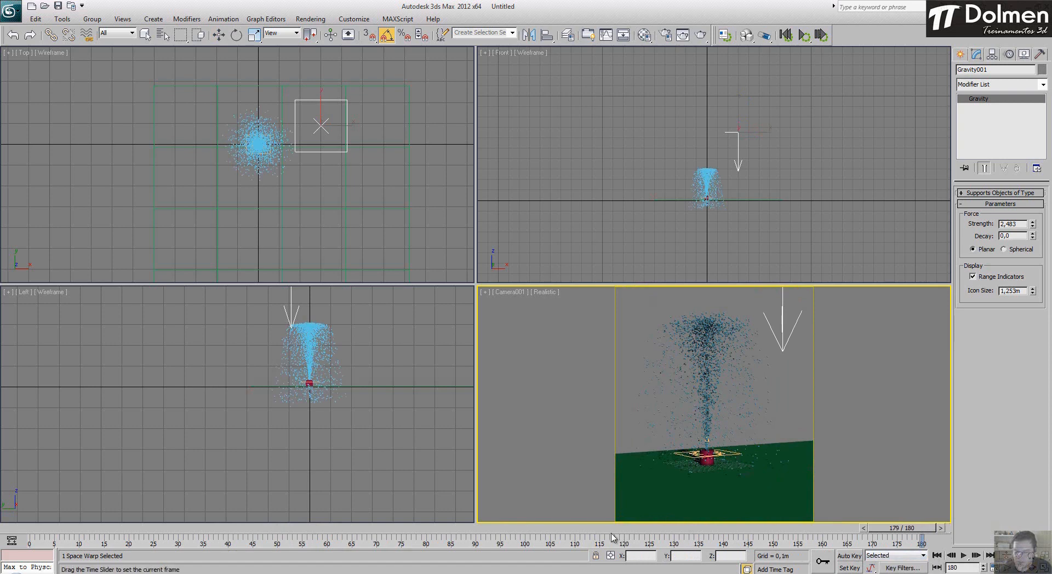
{"action": "key", "text": "Home"}
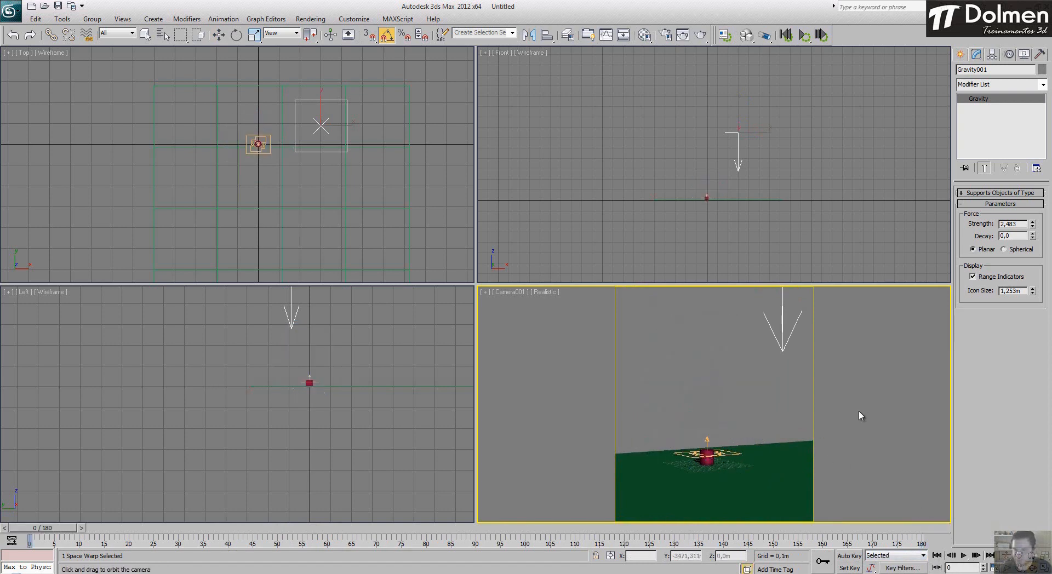
Step: Set the render time output to the active time segment, 0 to 180, in Render Setup
{"action": "key", "text": "w"}
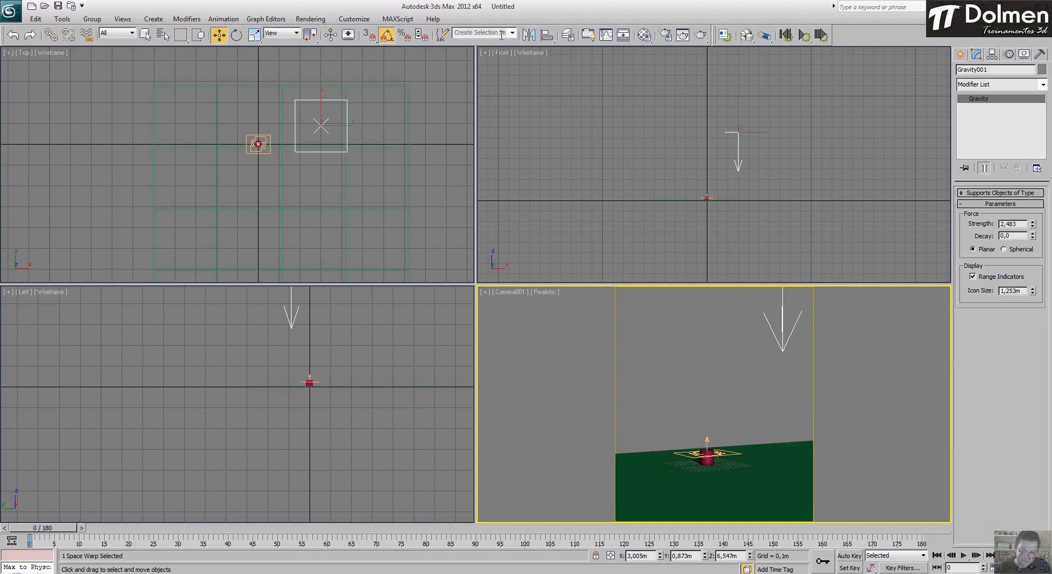
{"action": "left_click", "coordinate": [311, 18]}
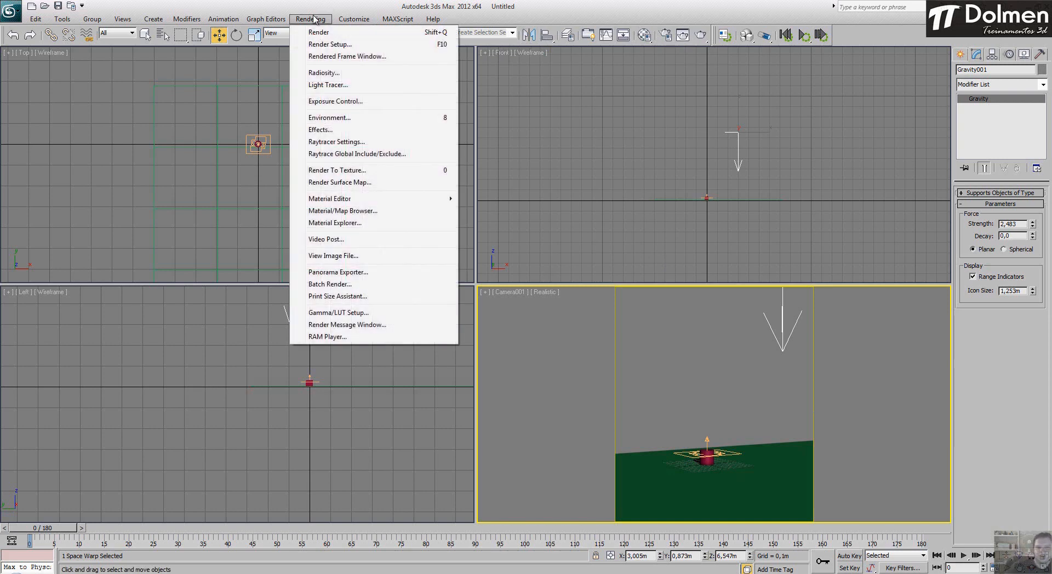
{"action": "left_click", "coordinate": [353, 44]}
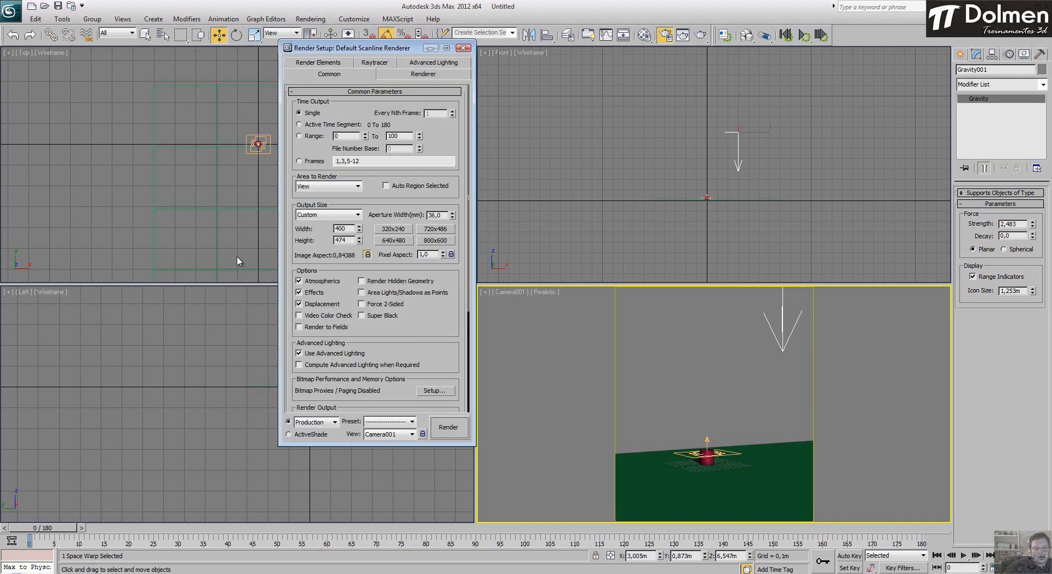
{"action": "left_click_drag", "start_coordinate": [383, 55], "coordinate": [326, 82]}
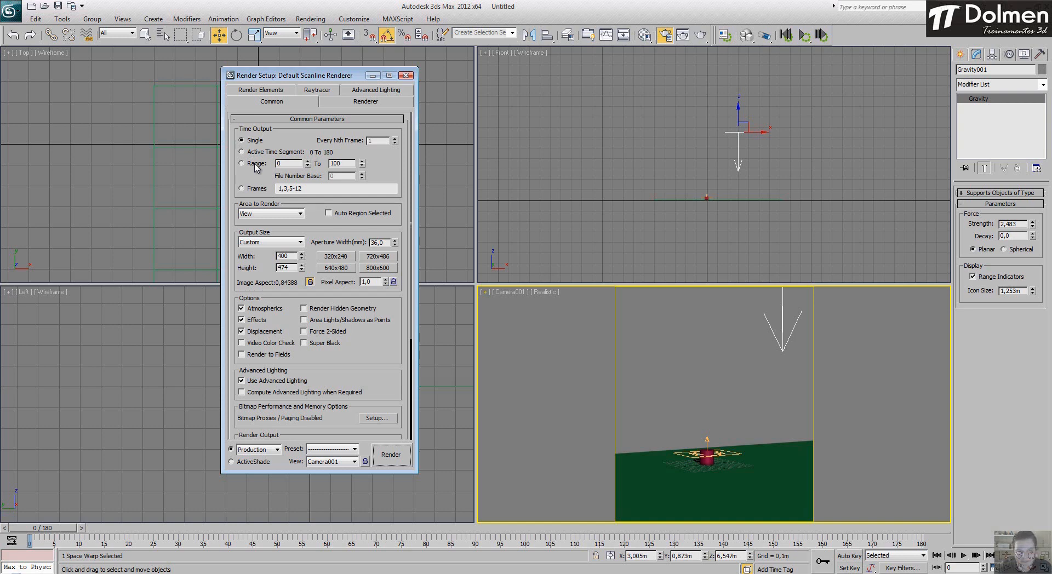
{"action": "left_click", "coordinate": [306, 188]}
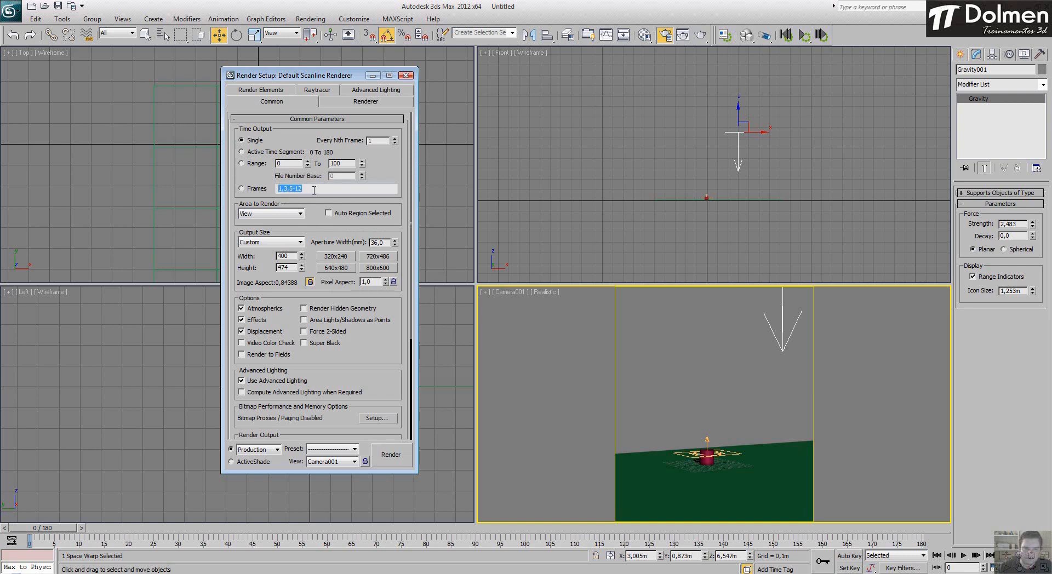
{"action": "left_click", "coordinate": [311, 189]}
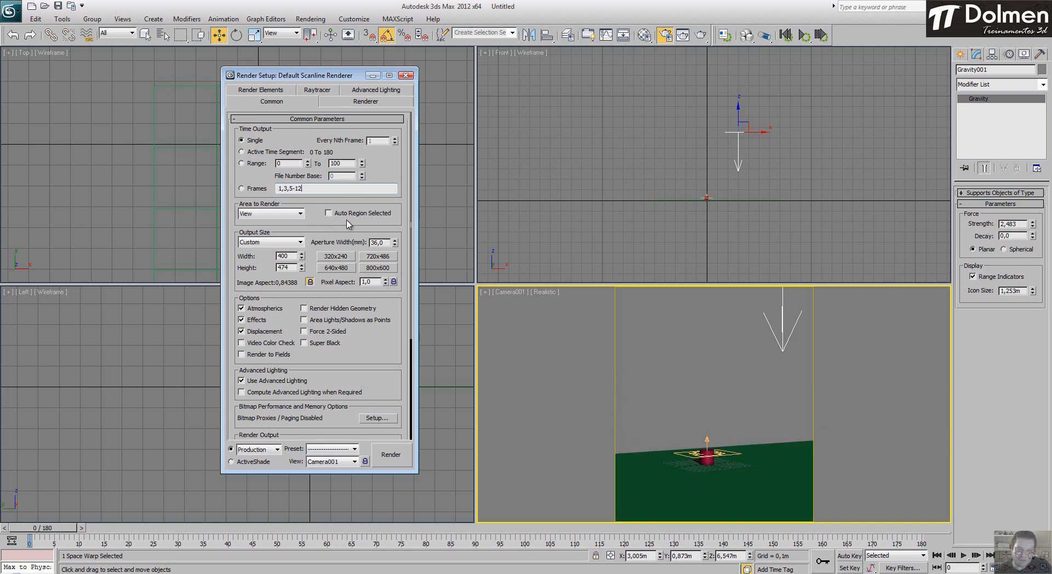
{"action": "left_click", "coordinate": [276, 152]}
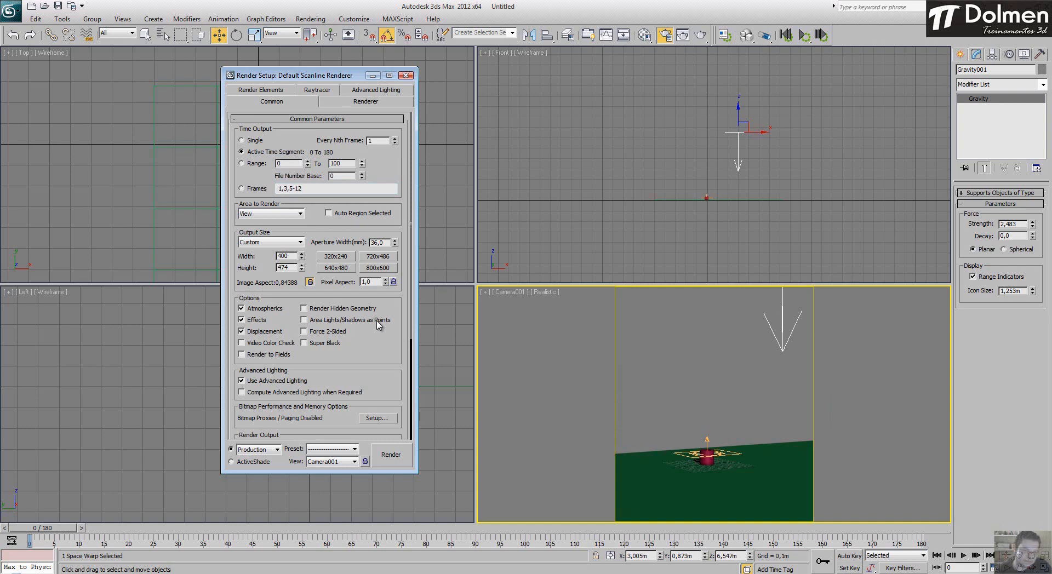
Step: Set the render output width to 1280 with the image aspect locked
{"action": "double_click", "coordinate": [282, 256]}
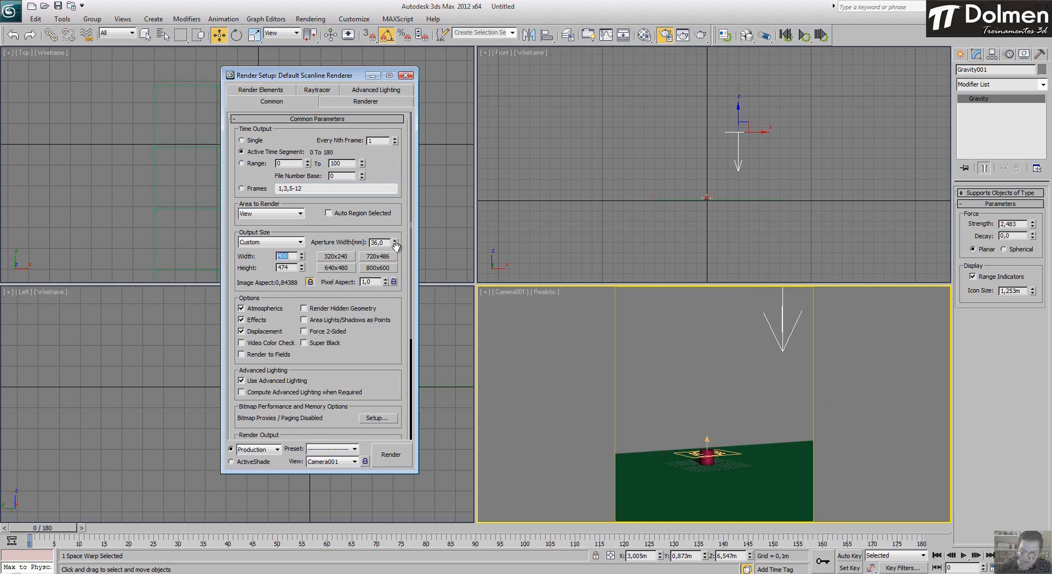
{"action": "type", "text": "1280"}
{"action": "key", "text": "Return"}
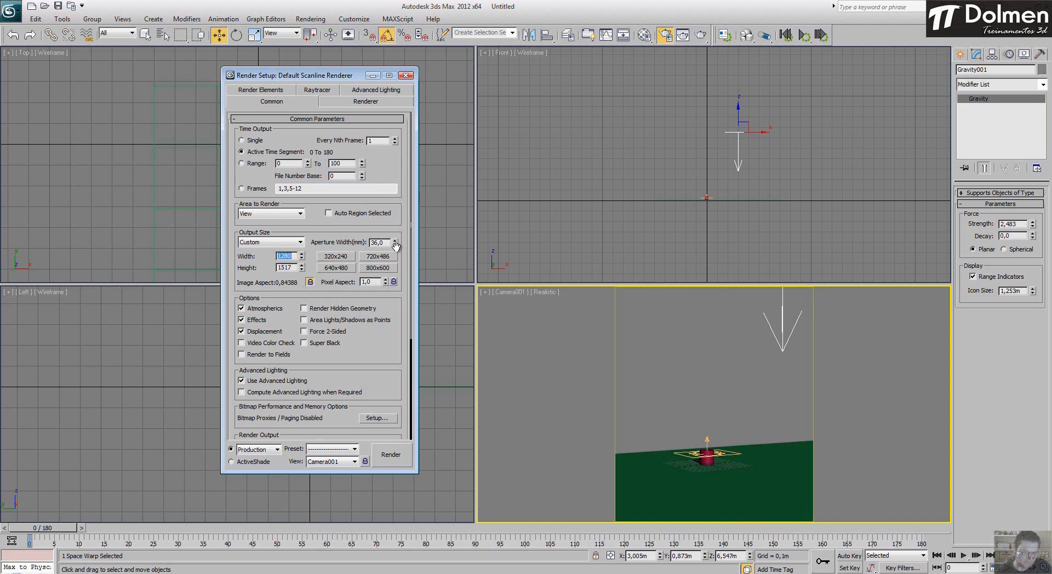
Step: Start defining the render output file, choosing the local disk C: as the save location
{"action": "left_click_drag", "start_coordinate": [377, 363], "coordinate": [383, 238]}
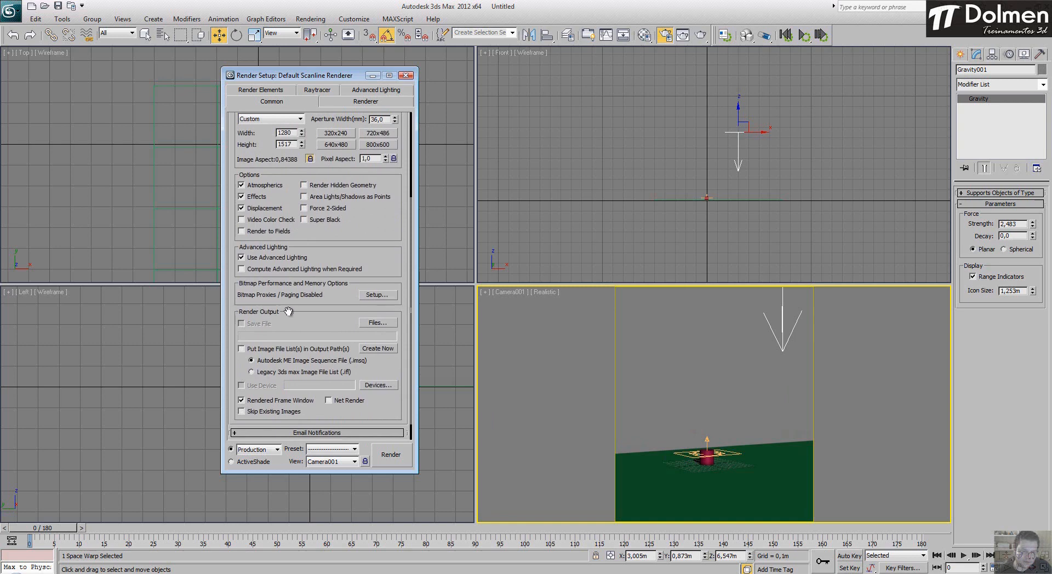
{"action": "left_click", "coordinate": [378, 323]}
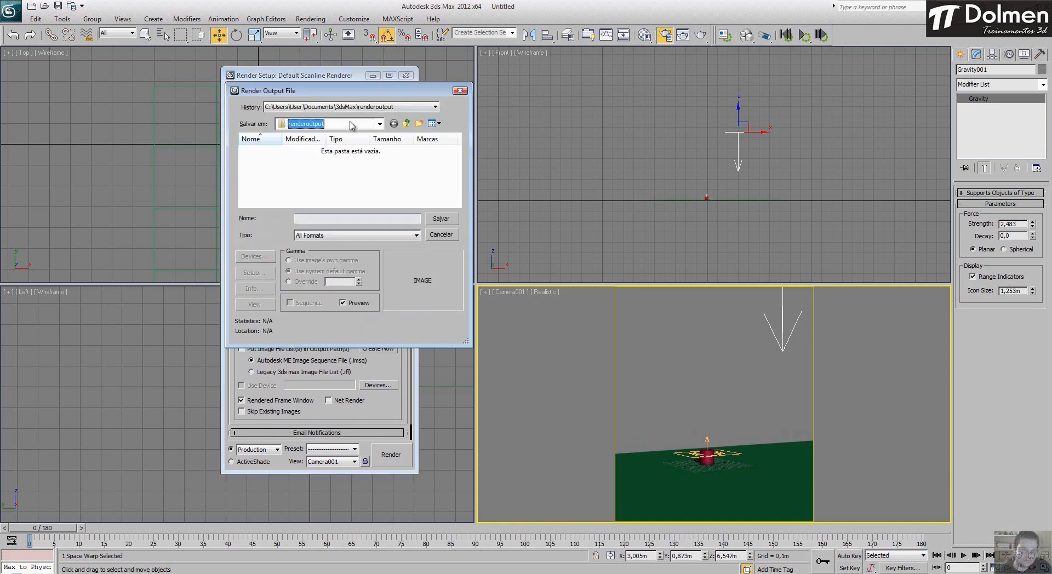
{"action": "left_click", "coordinate": [379, 124]}
{"action": "left_click", "coordinate": [328, 206]}
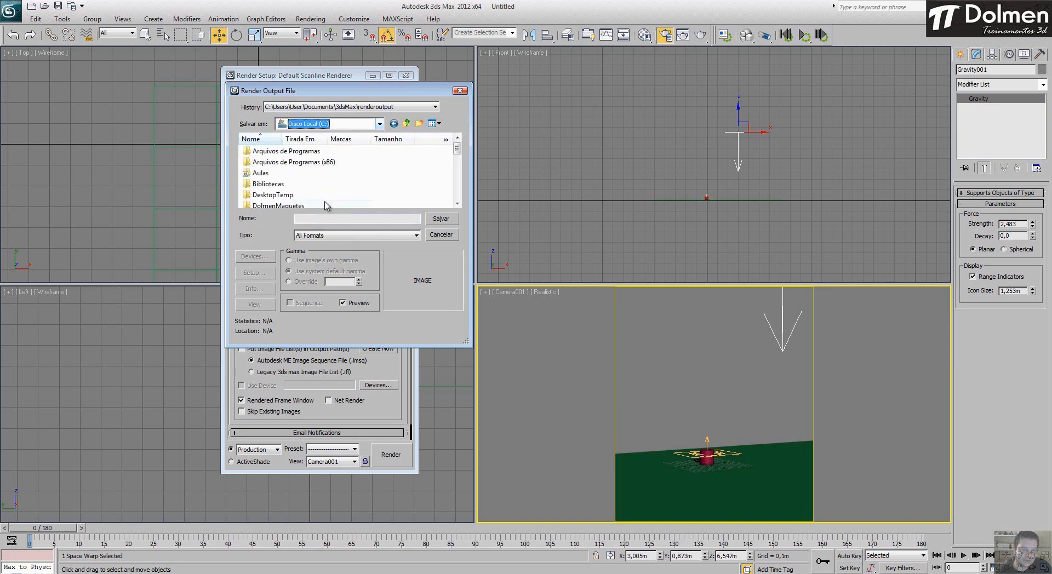
Step: Browse the render output location to the Testes folder inside Aulas, 3dsmax, Aula24 on drive C
{"action": "double_click", "coordinate": [283, 181]}
{"action": "double_click", "coordinate": [335, 180]}
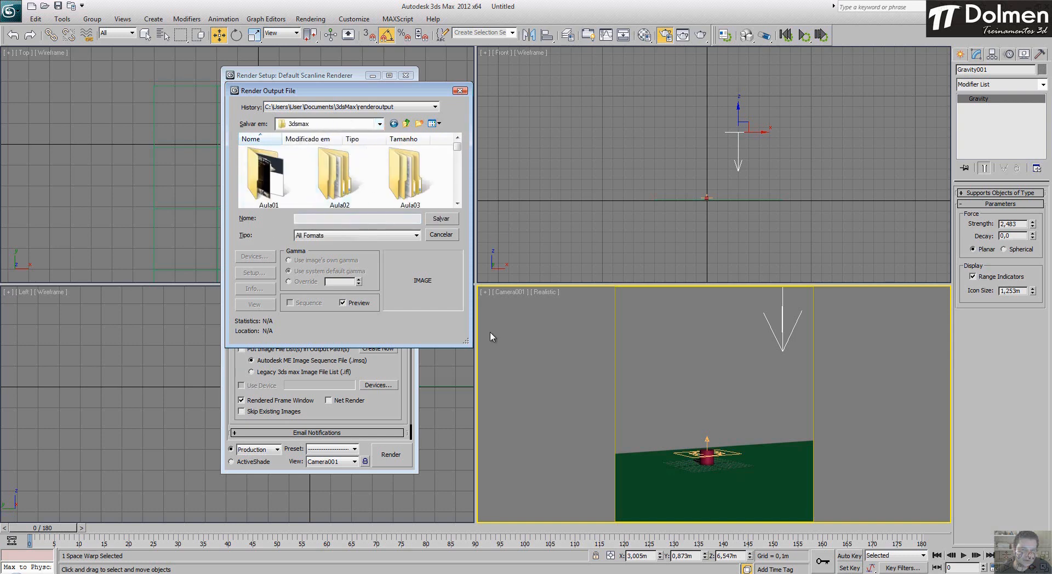
{"action": "left_click_drag", "start_coordinate": [466, 341], "coordinate": [801, 571]}
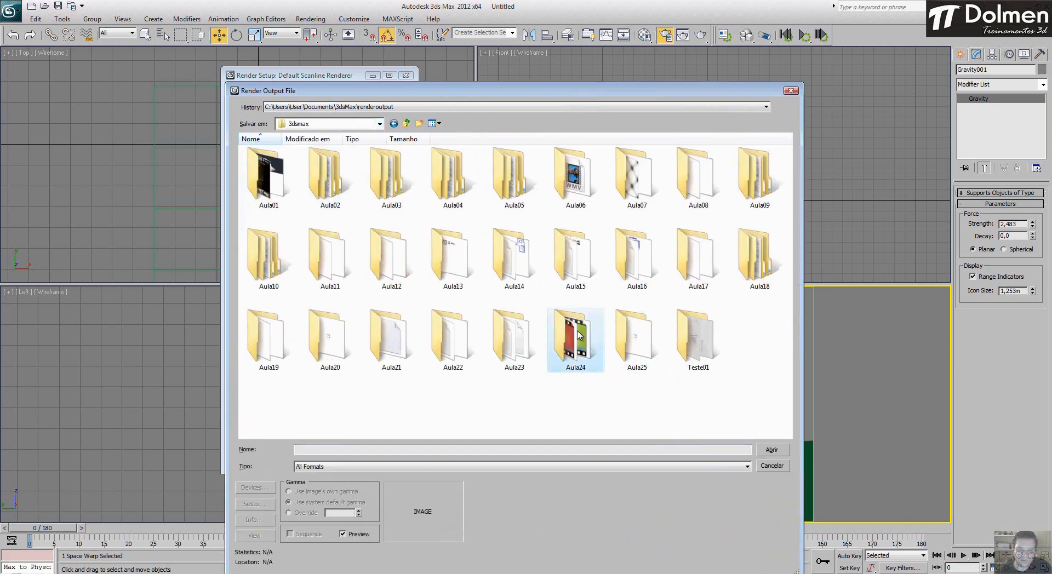
{"action": "double_click", "coordinate": [554, 332]}
{"action": "double_click", "coordinate": [266, 156]}
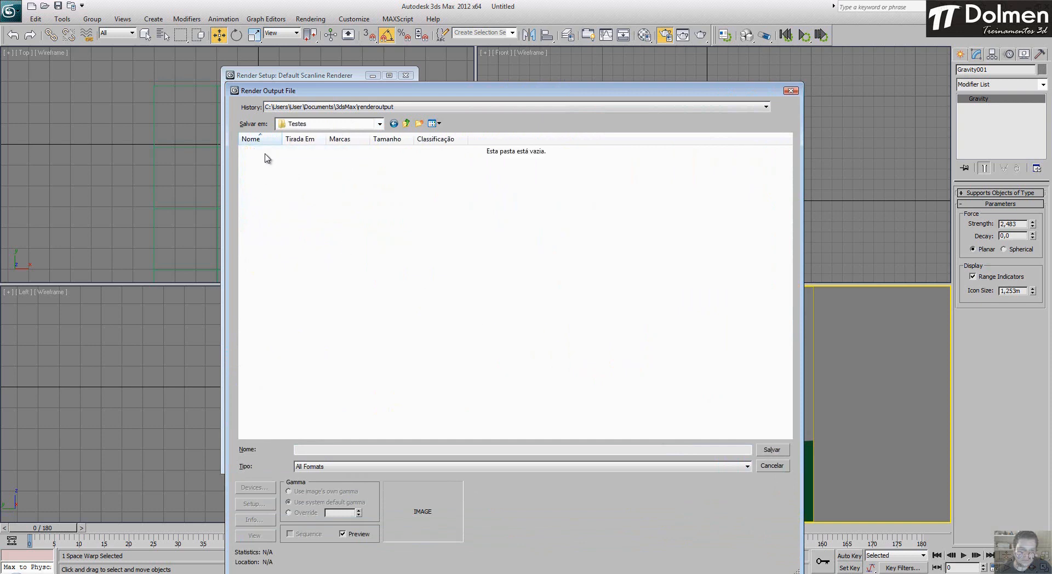
Step: Save the render output as AVI file 01 with the DV Video Encoder compressor and render the Camera001 animation
{"action": "left_click", "coordinate": [336, 450]}
{"action": "type", "text": "01"}
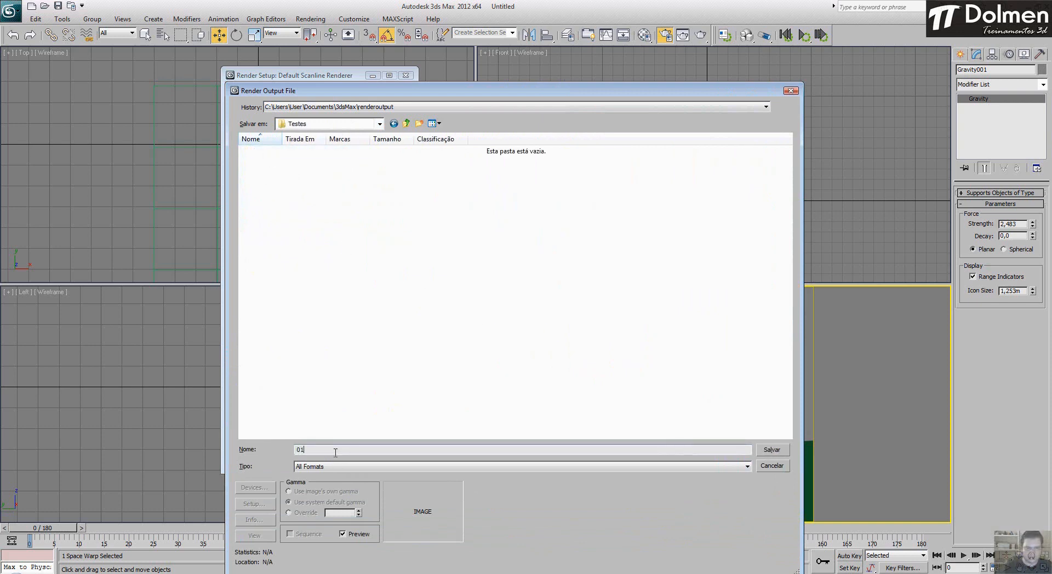
{"action": "left_click", "coordinate": [342, 467]}
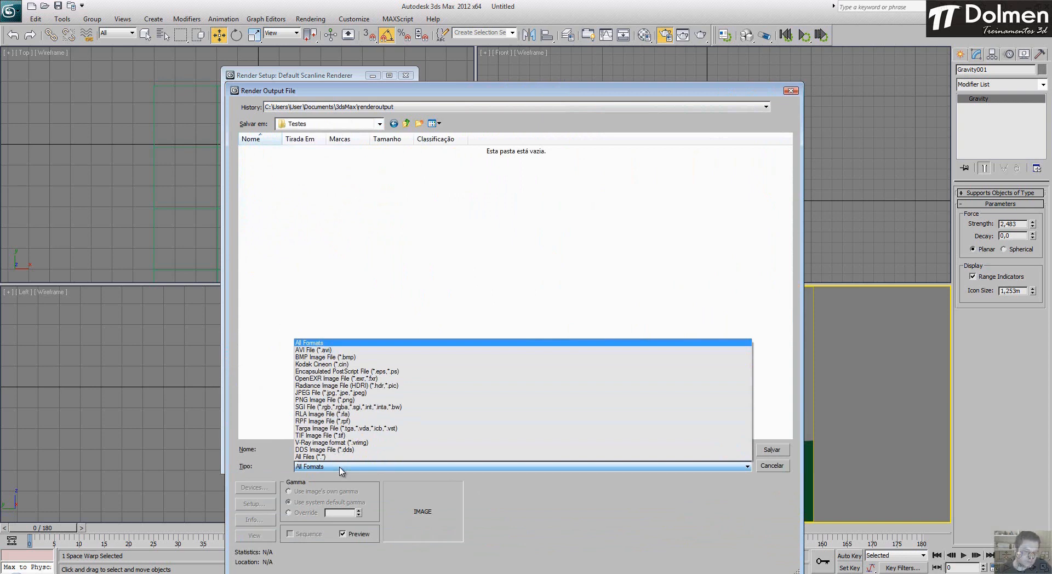
{"action": "left_click", "coordinate": [370, 351]}
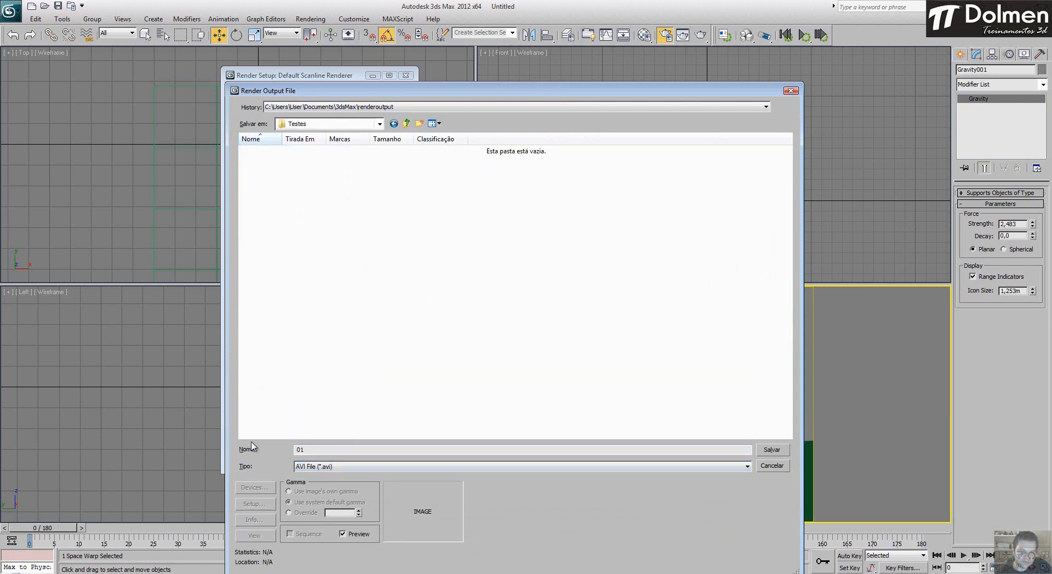
{"action": "left_click_drag", "start_coordinate": [554, 91], "coordinate": [660, 89]}
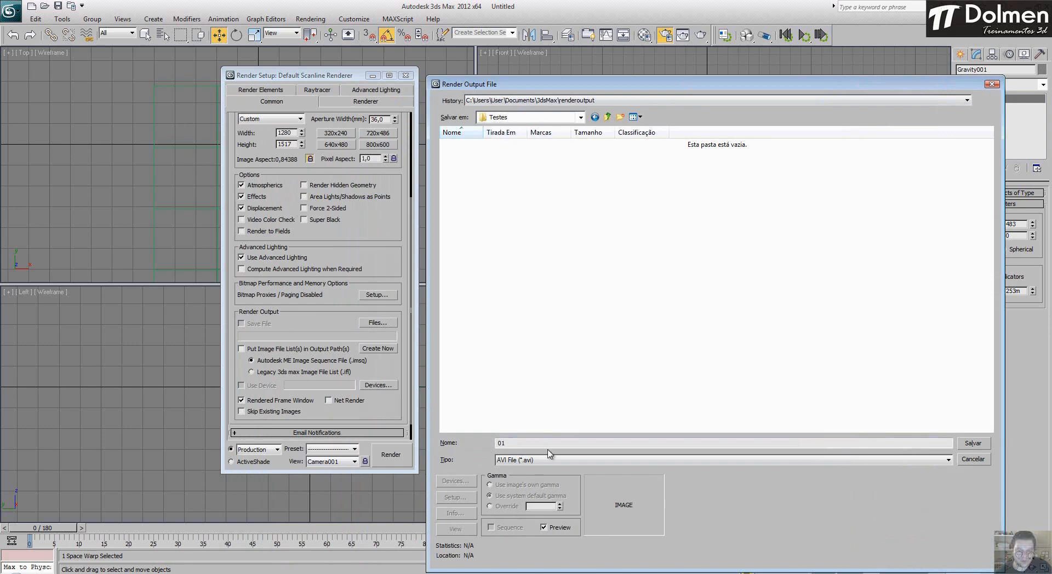
{"action": "left_click", "coordinate": [973, 444]}
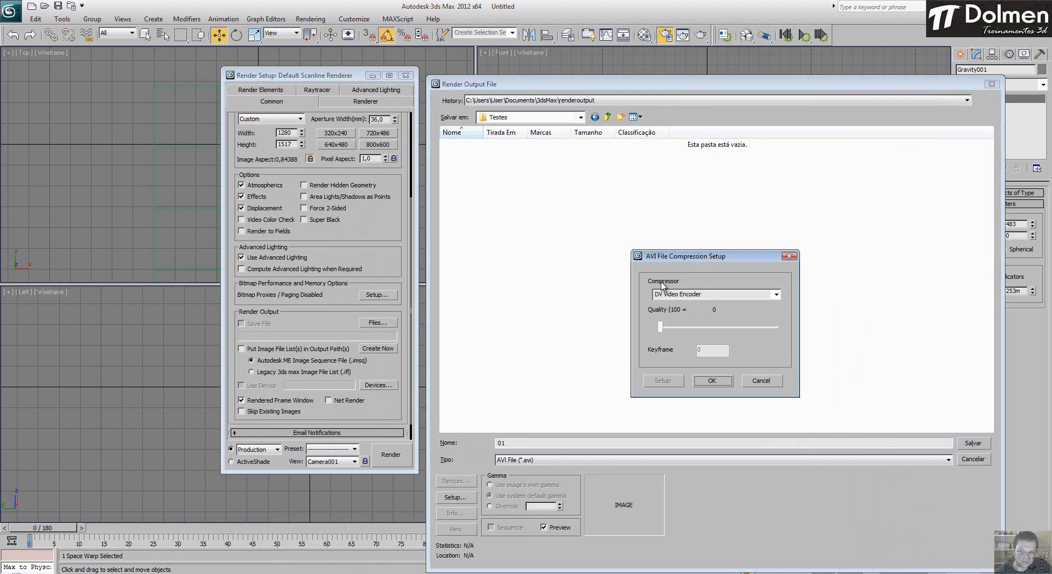
{"action": "left_click", "coordinate": [712, 382]}
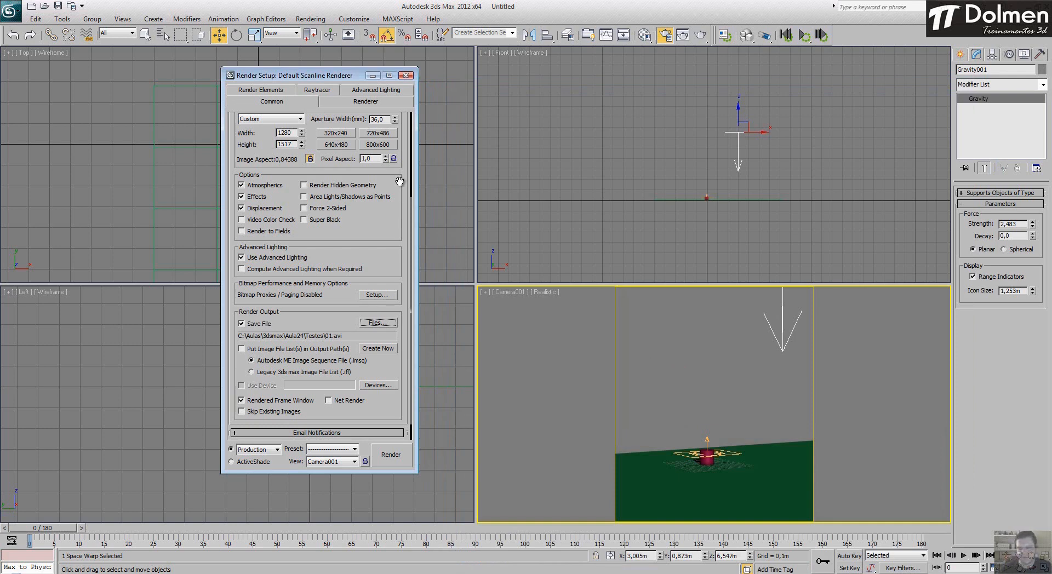
{"action": "left_click", "coordinate": [391, 457]}
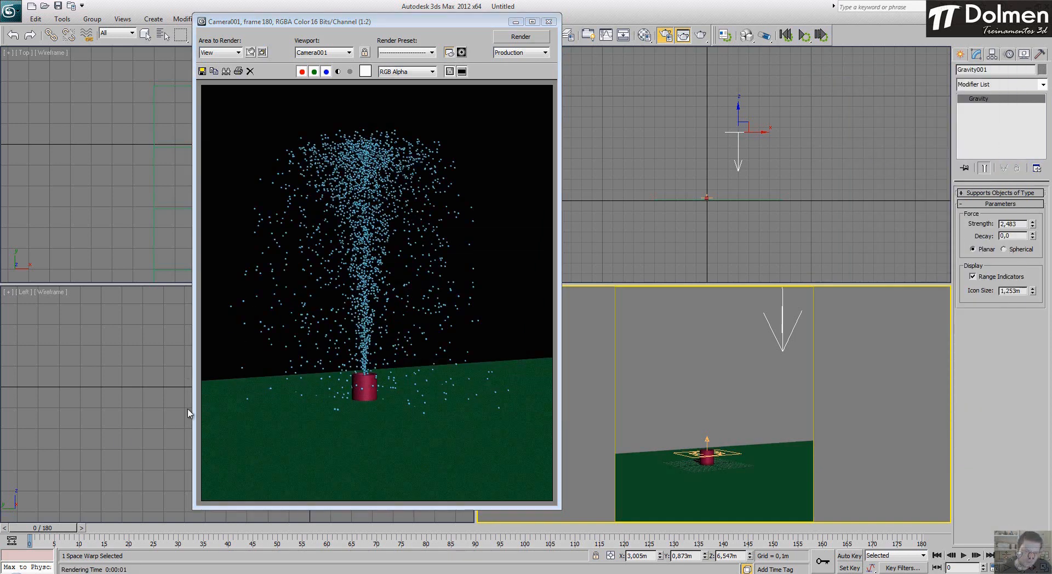
Step: Switch to Windows Explorer, play video 01 from the Testes folder full screen in Windows Media Player, and close both windows
{"action": "key", "text": "alt+Tab"}
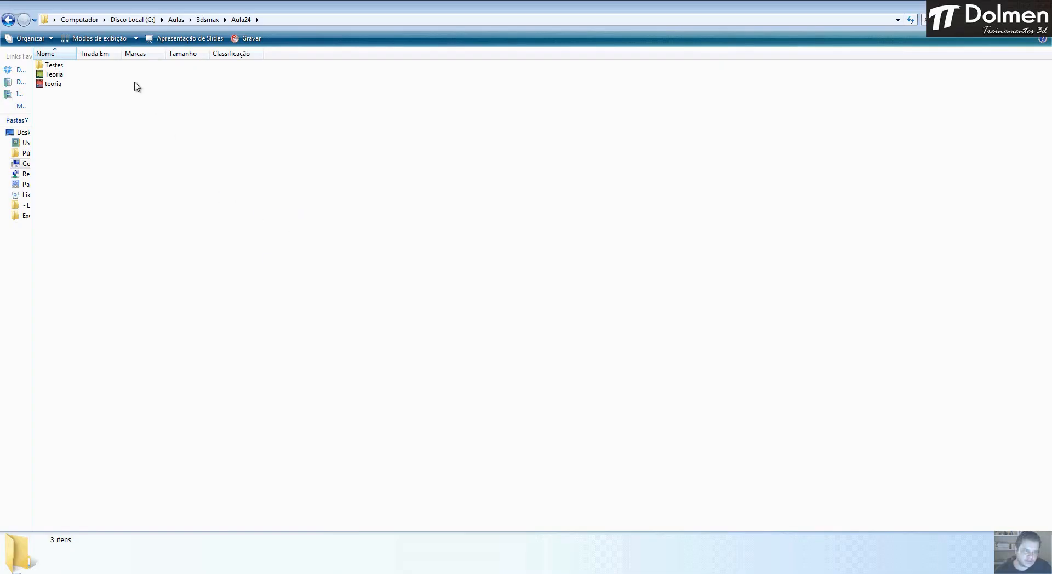
{"action": "double_click", "coordinate": [53, 64]}
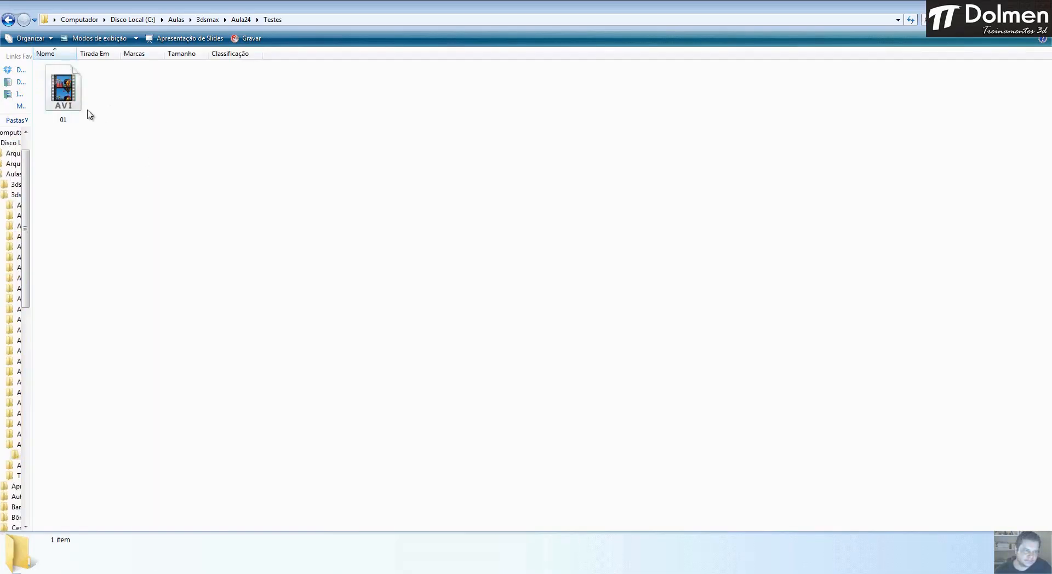
{"action": "double_click", "coordinate": [69, 97]}
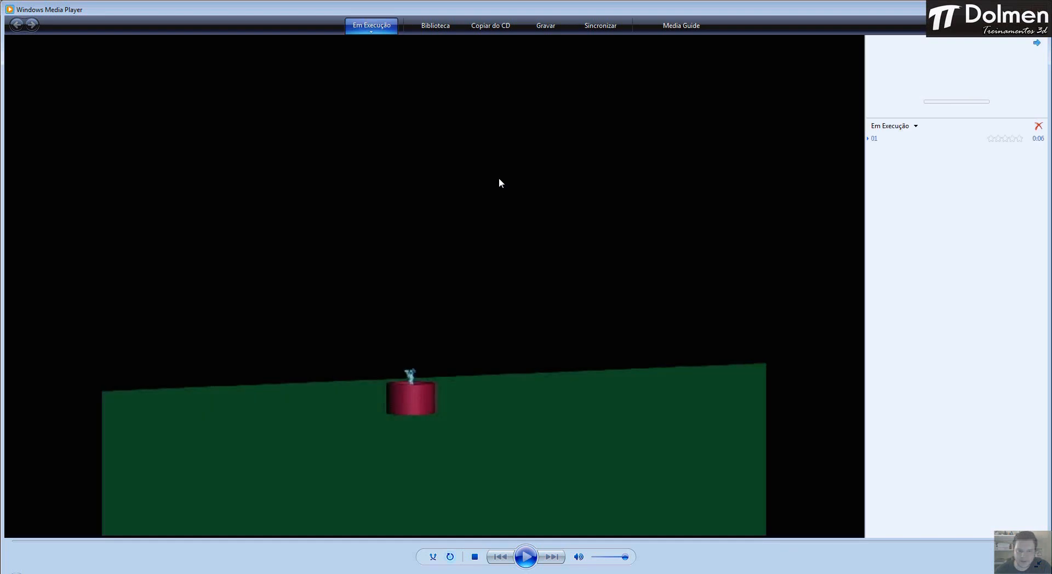
{"action": "double_click", "coordinate": [499, 183]}
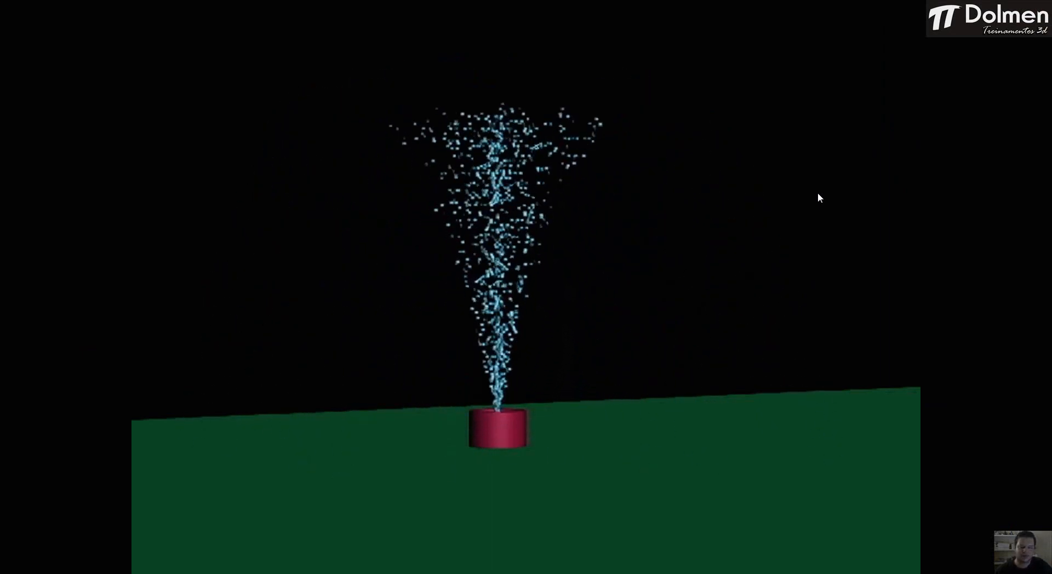
{"action": "double_click", "coordinate": [639, 189]}
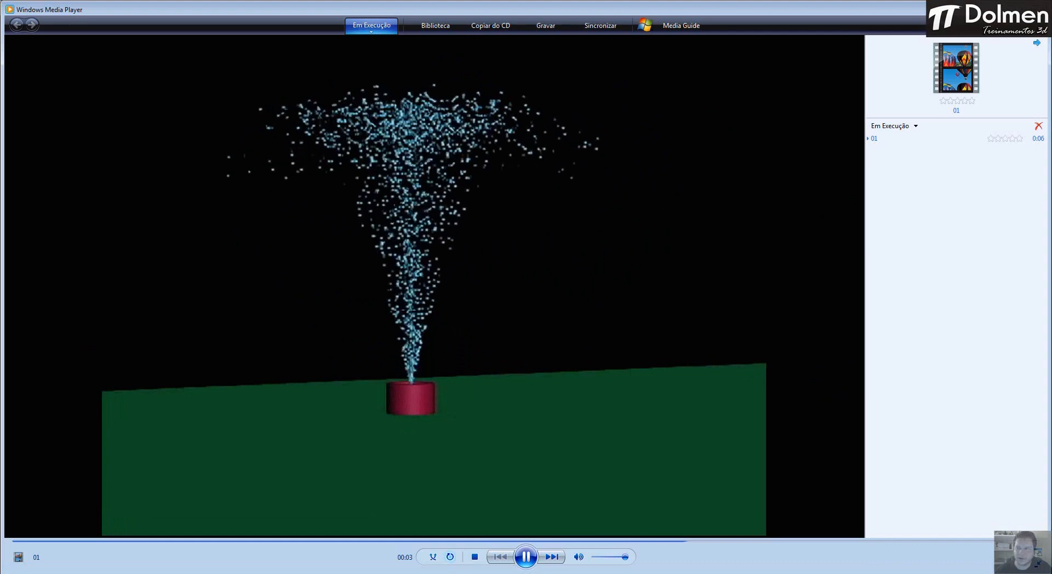
{"action": "key", "text": "alt+F4"}
{"action": "left_click", "coordinate": [429, 222]}
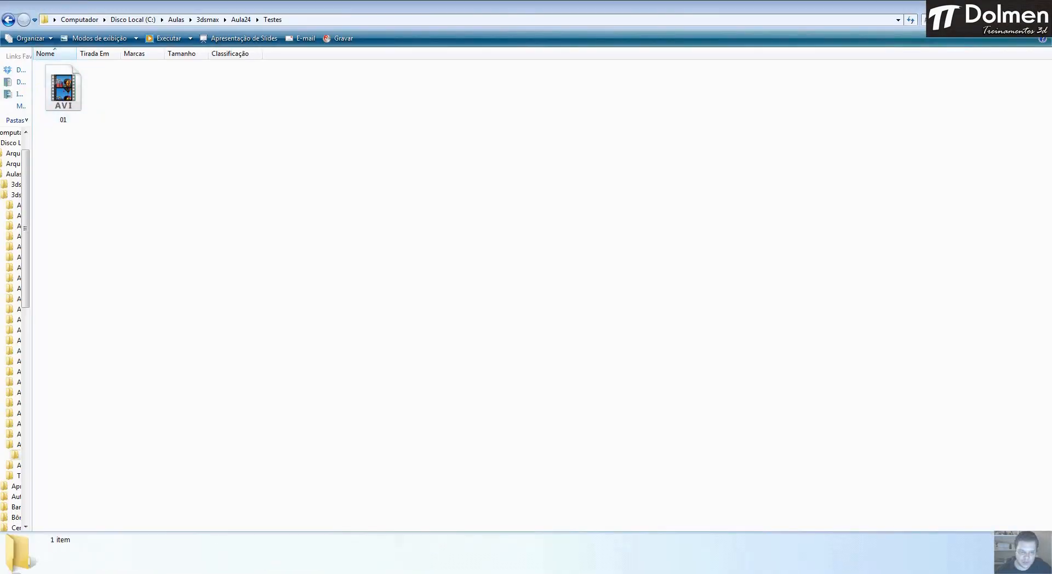
{"action": "key", "text": "alt+F4"}
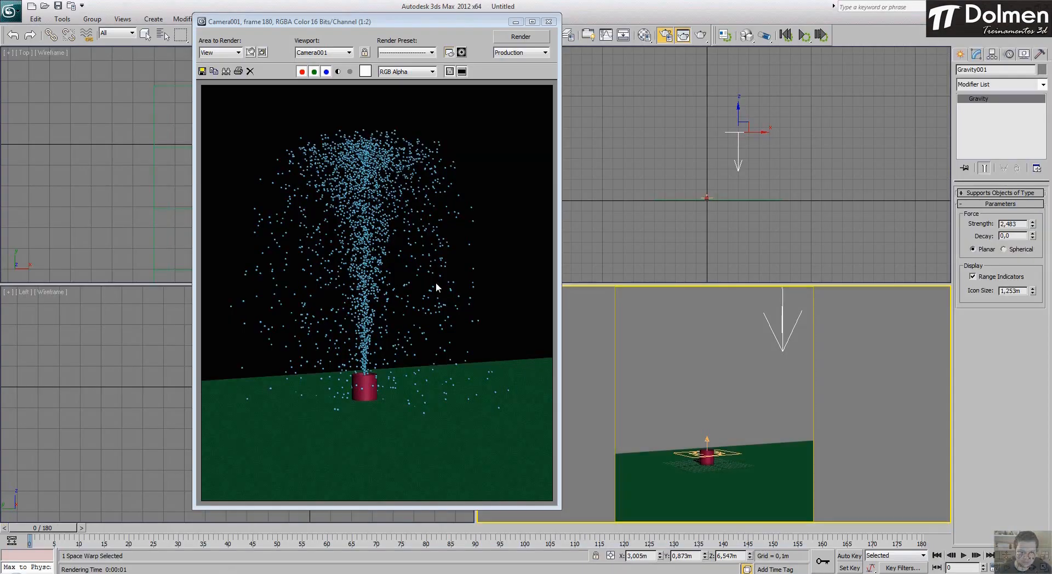
Step: Close the rendered frame and Render Setup windows and unhide all objects in the scene
{"action": "left_click", "coordinate": [549, 22]}
{"action": "left_click", "coordinate": [405, 75]}
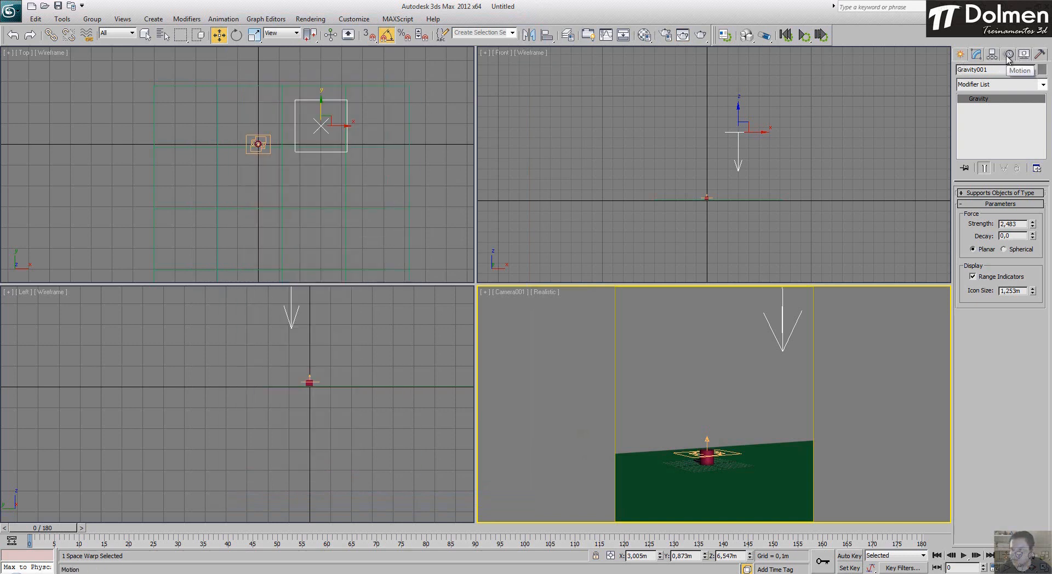
{"action": "right_click", "coordinate": [792, 180]}
{"action": "right_click", "coordinate": [802, 170]}
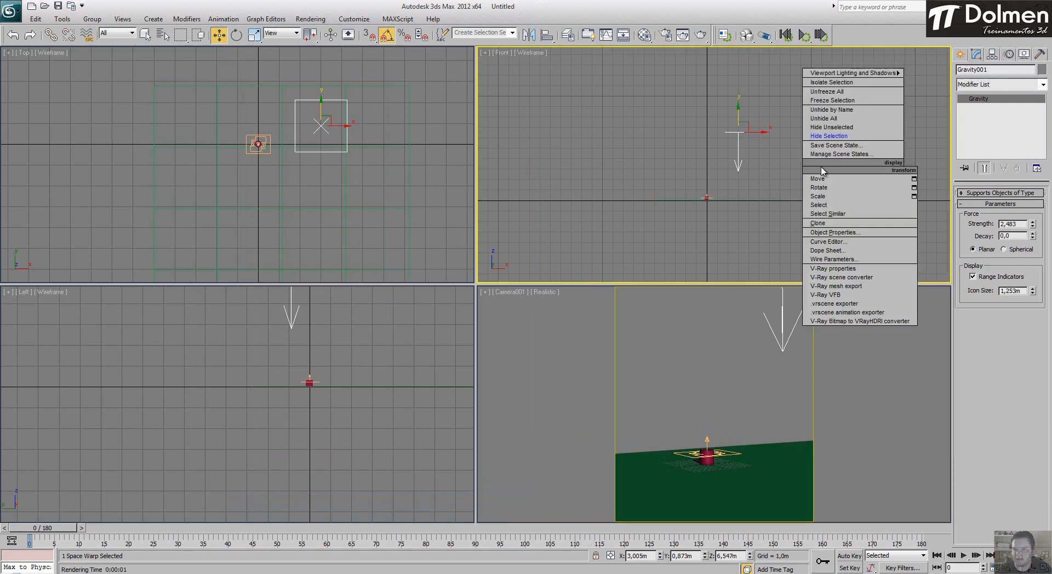
{"action": "left_click", "coordinate": [827, 120]}
Step: Select Camera001 and enable its multi-pass effect with the Motion Blur type
{"action": "left_click", "coordinate": [668, 186]}
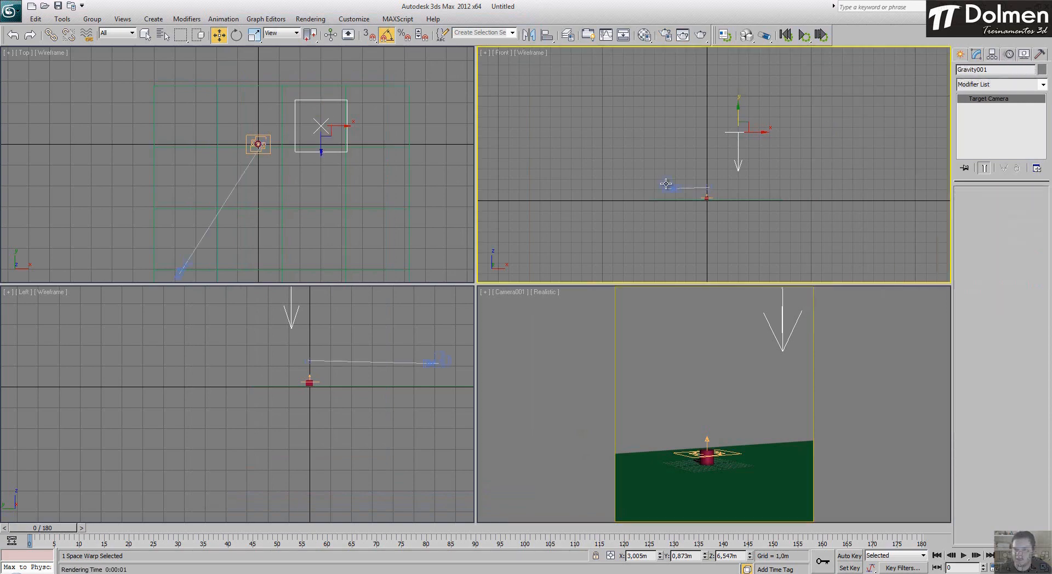
{"action": "left_click_drag", "start_coordinate": [971, 420], "coordinate": [967, 314]}
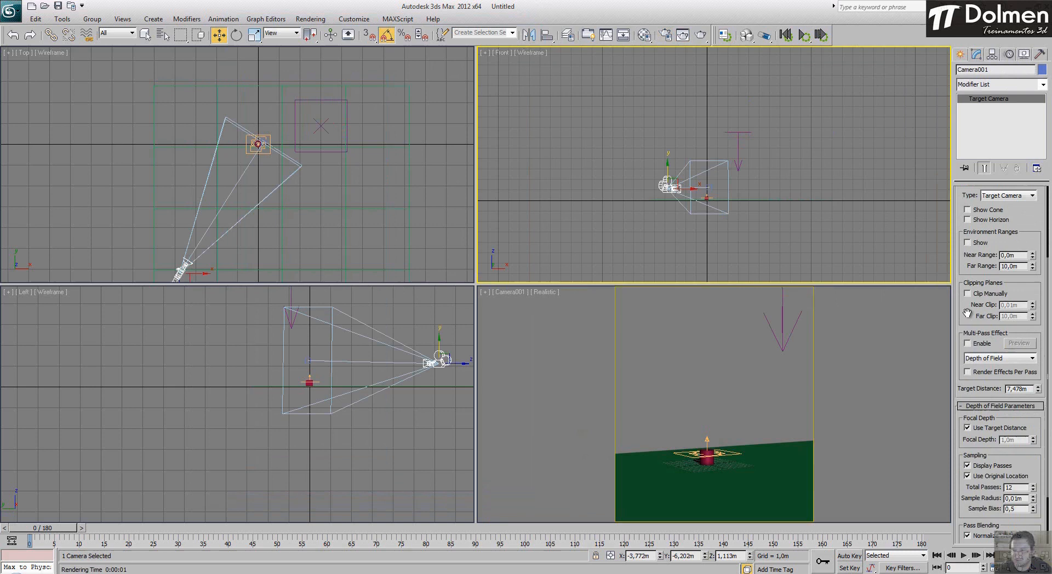
{"action": "left_click", "coordinate": [986, 360]}
{"action": "left_click", "coordinate": [1005, 380]}
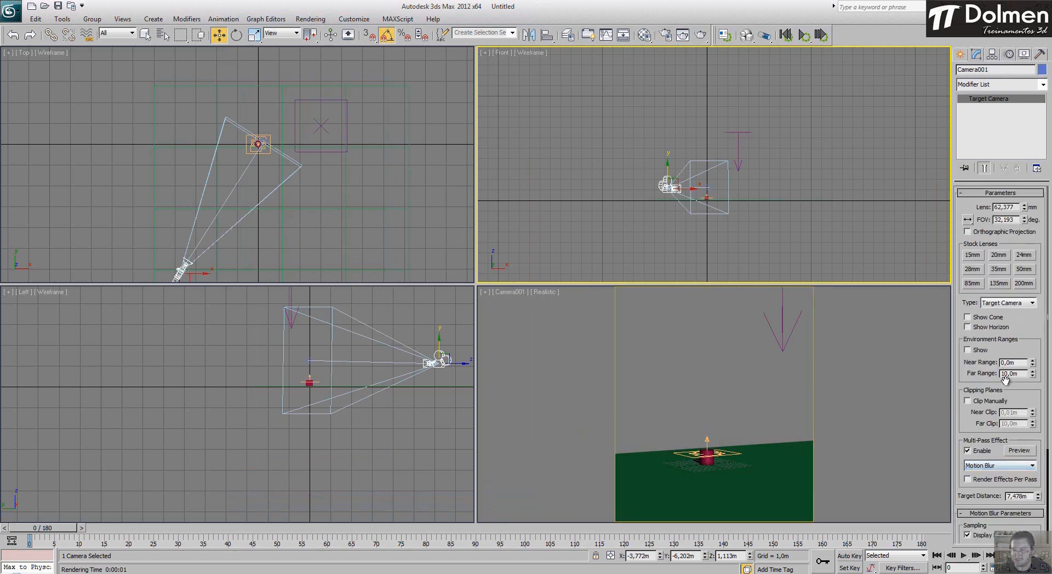
{"action": "left_click_drag", "start_coordinate": [1031, 440], "coordinate": [1020, 264]}
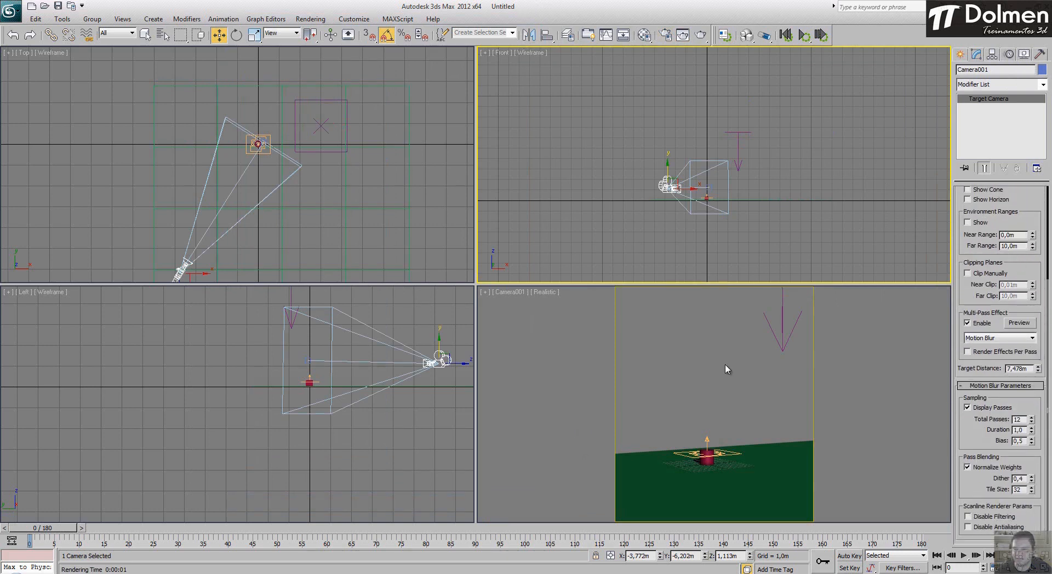
Step: Set the render output file to 02.avi in the Testes folder, render the Camera001 animation, and cancel the rendering partway
{"action": "right_click", "coordinate": [648, 380]}
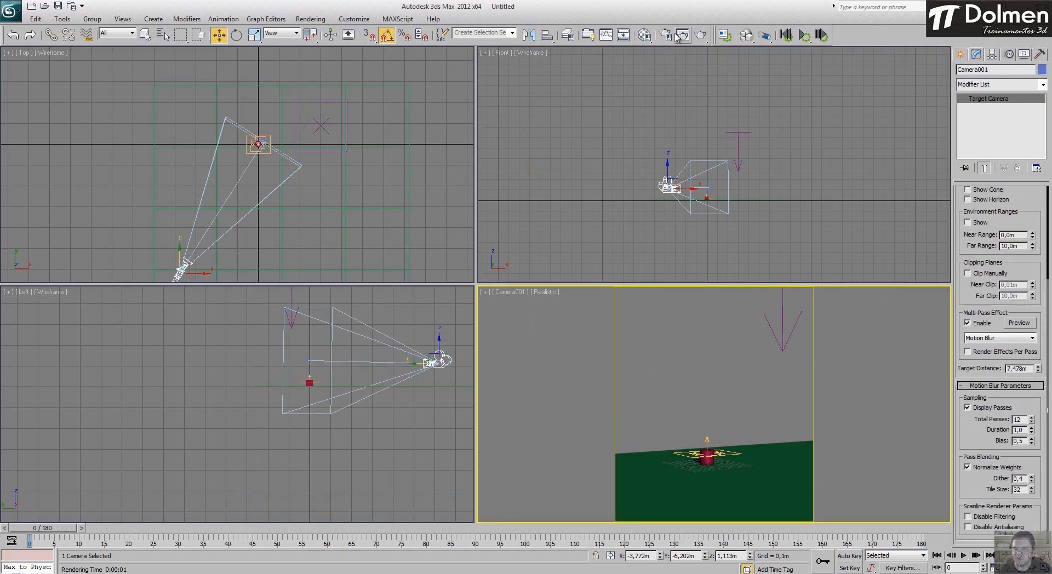
{"action": "key", "text": "F10"}
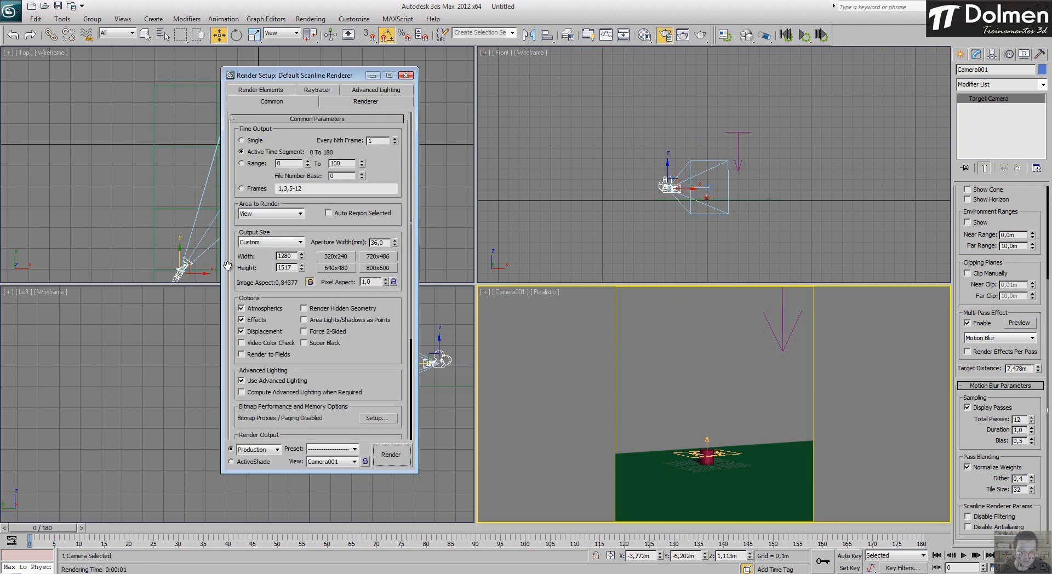
{"action": "left_click_drag", "start_coordinate": [355, 385], "coordinate": [319, 326]}
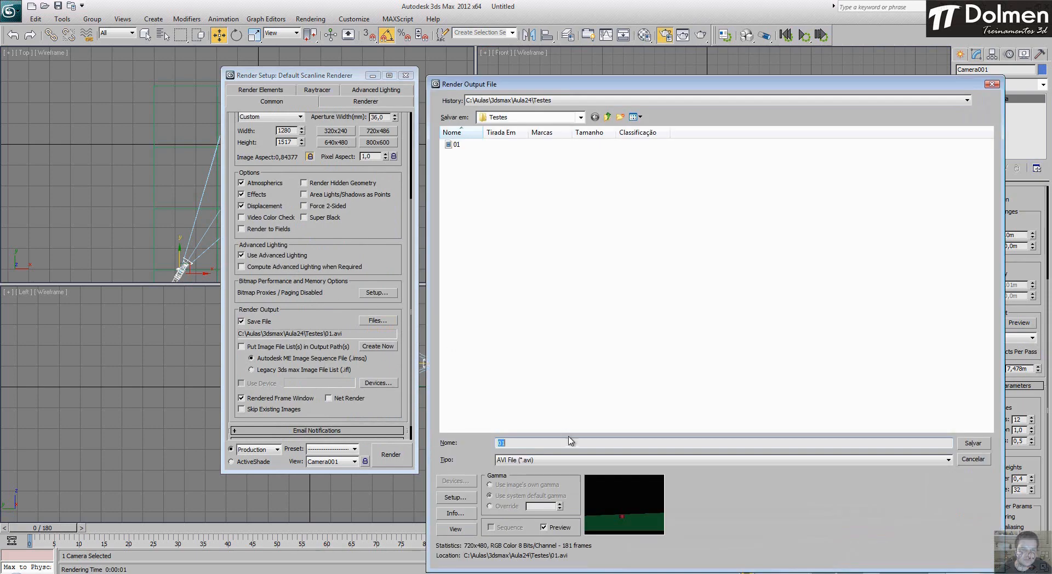
{"action": "type", "text": "02"}
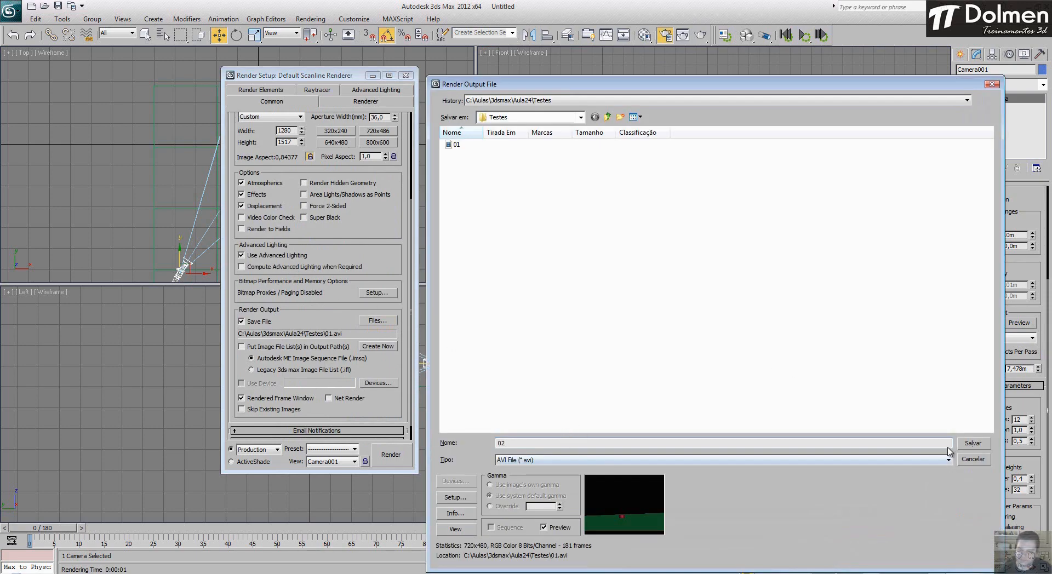
{"action": "left_click", "coordinate": [973, 444]}
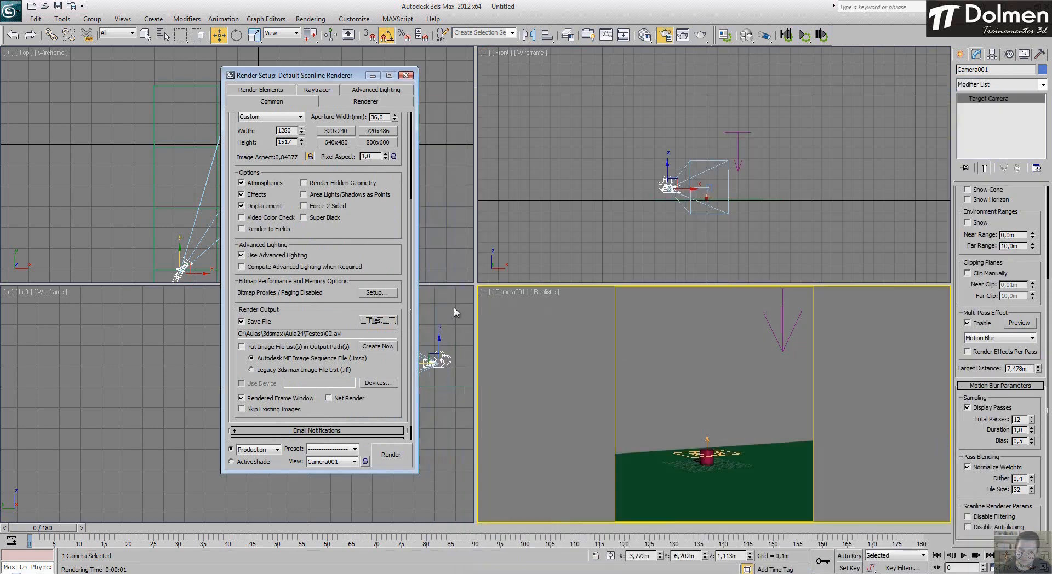
{"action": "left_click", "coordinate": [390, 455]}
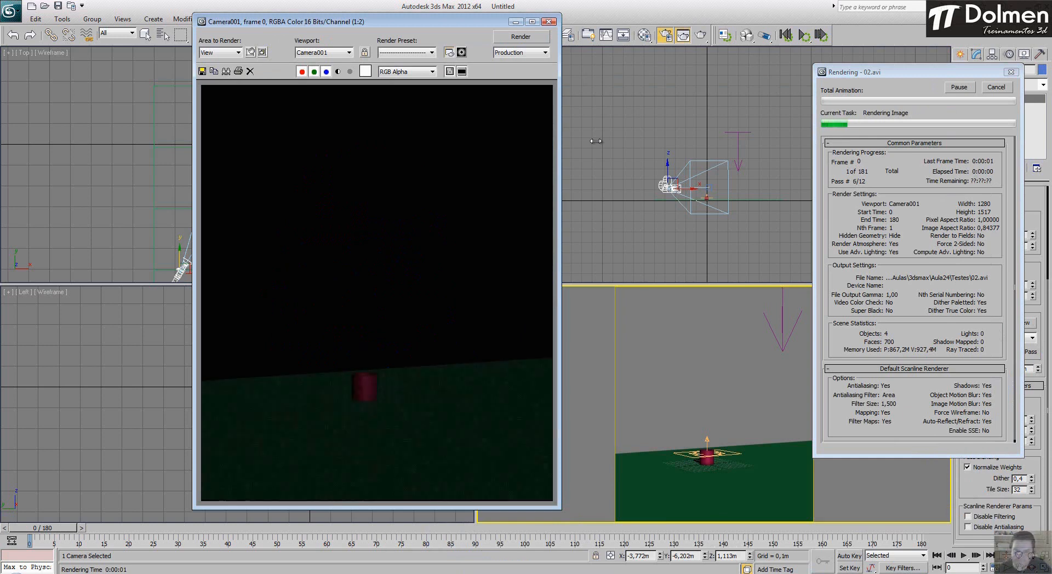
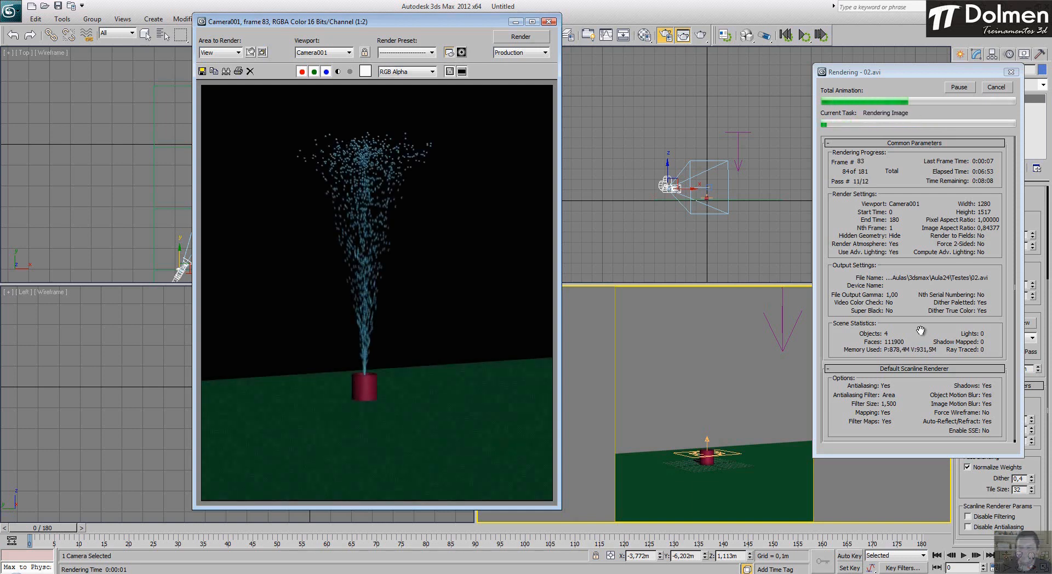
{"action": "left_click", "coordinate": [996, 88]}
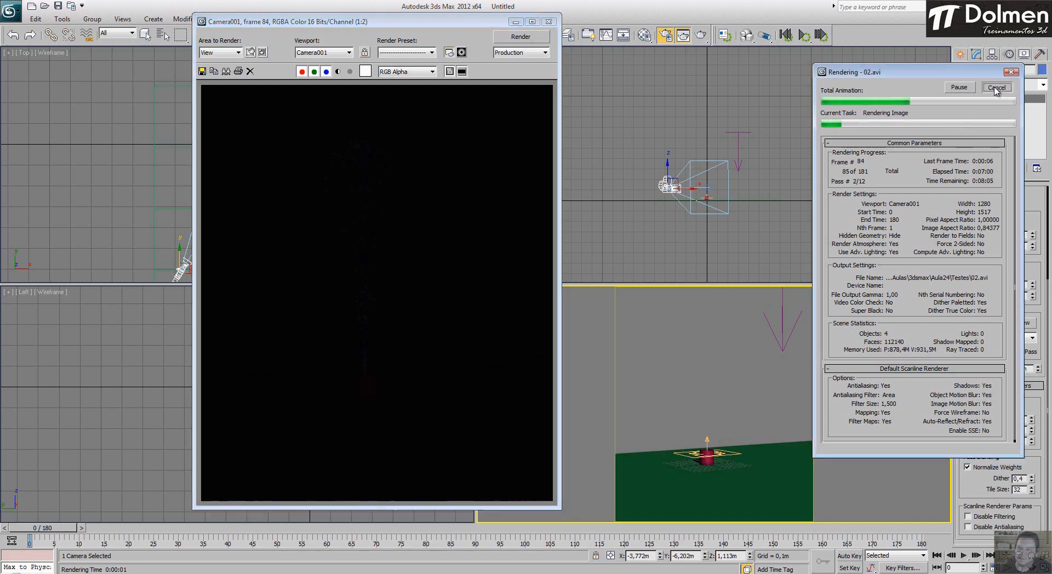
{"action": "left_click", "coordinate": [996, 88]}
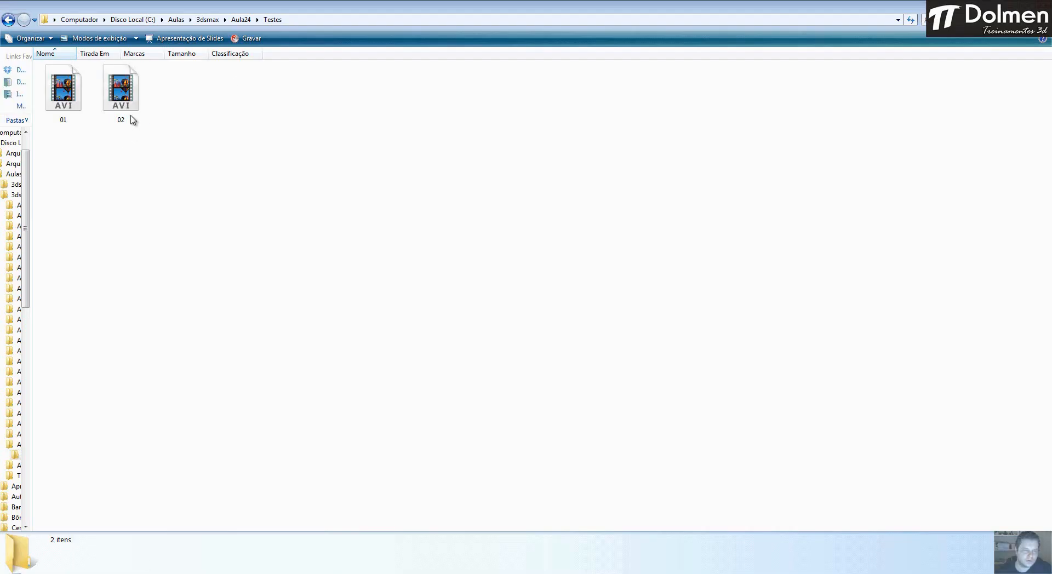
Step: Play the 02 video from the Testes folder full screen in Windows Media Player
{"action": "left_click", "coordinate": [130, 106]}
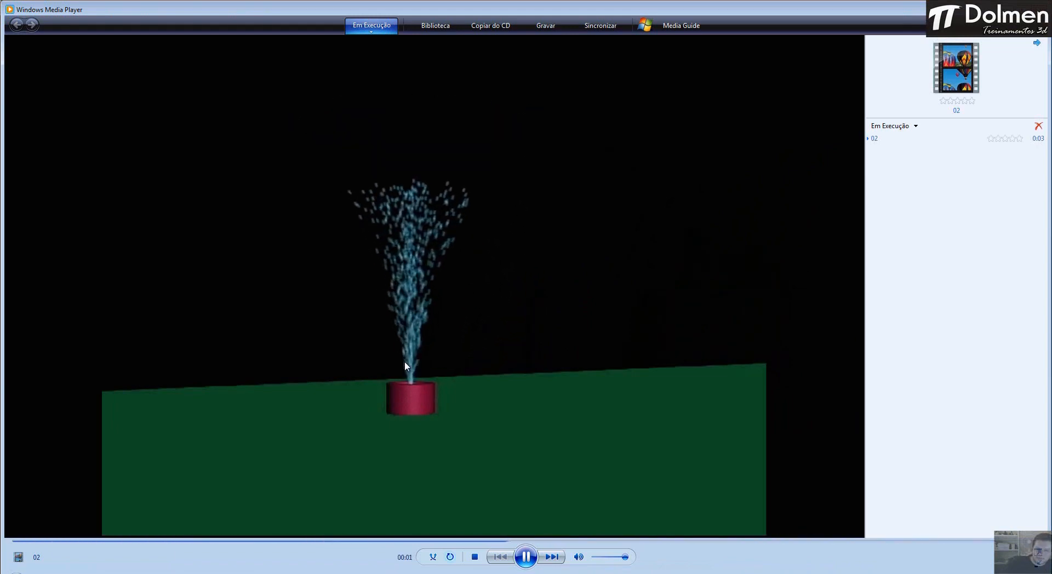
{"action": "double_click", "coordinate": [464, 371]}
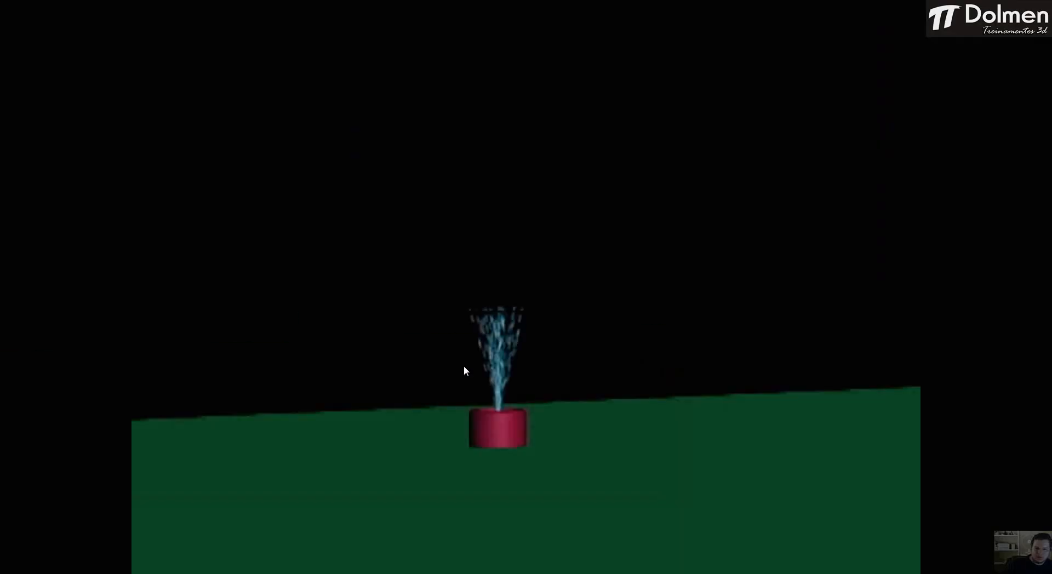
{"action": "double_click", "coordinate": [304, 395]}
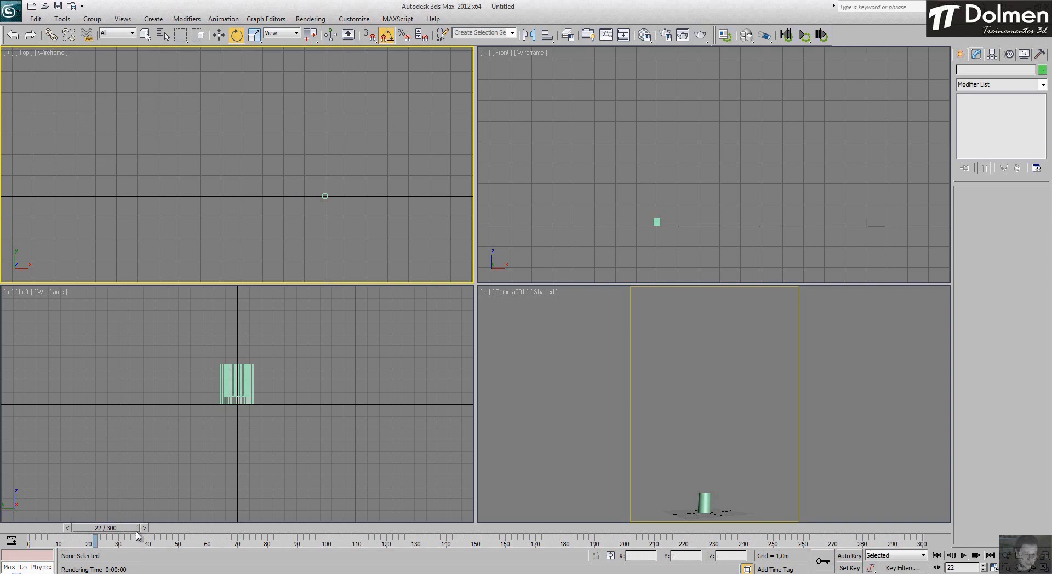
Step: Return to frame 0 and create a PF Source icon about 1.11 m wide and 0.75 m long centred over the cylinder in the Top view
{"action": "left_click_drag", "start_coordinate": [127, 529], "coordinate": [62, 532]}
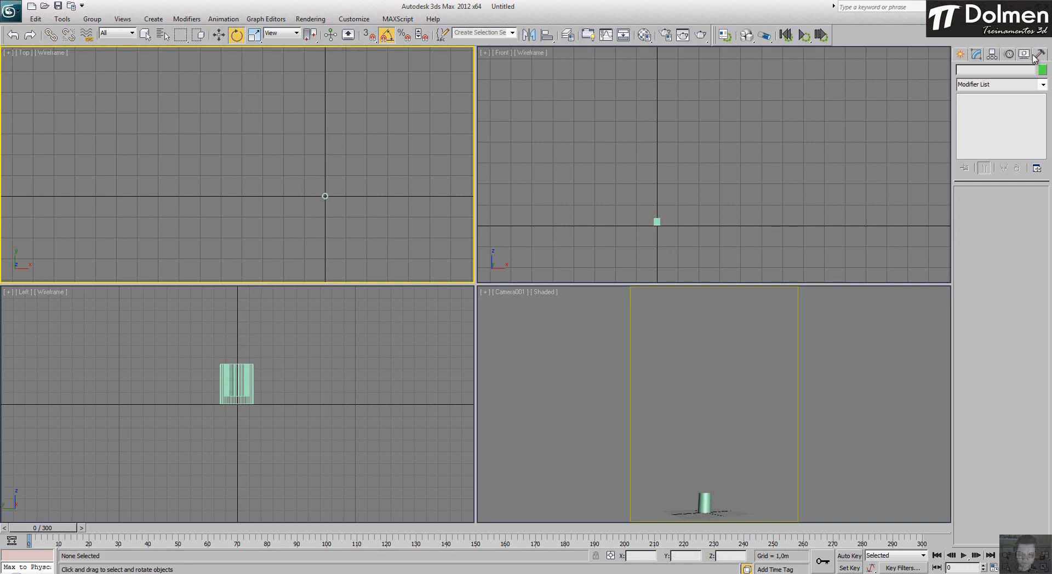
{"action": "left_click", "coordinate": [960, 53]}
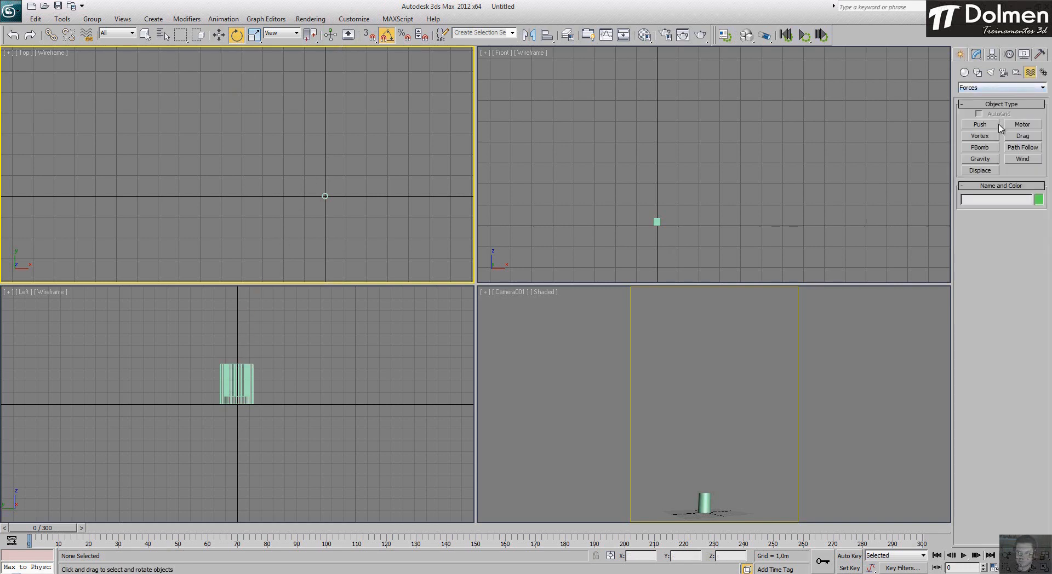
{"action": "left_click", "coordinate": [977, 87]}
{"action": "left_click", "coordinate": [976, 88]}
{"action": "left_click", "coordinate": [964, 71]}
{"action": "left_click", "coordinate": [976, 87]}
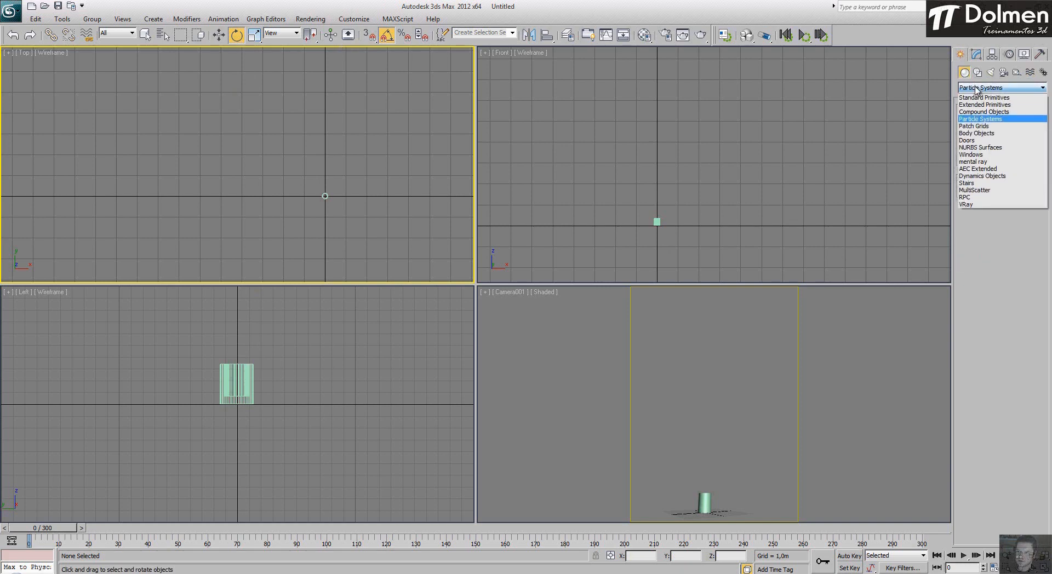
{"action": "left_click", "coordinate": [977, 87]}
{"action": "left_click", "coordinate": [980, 125]}
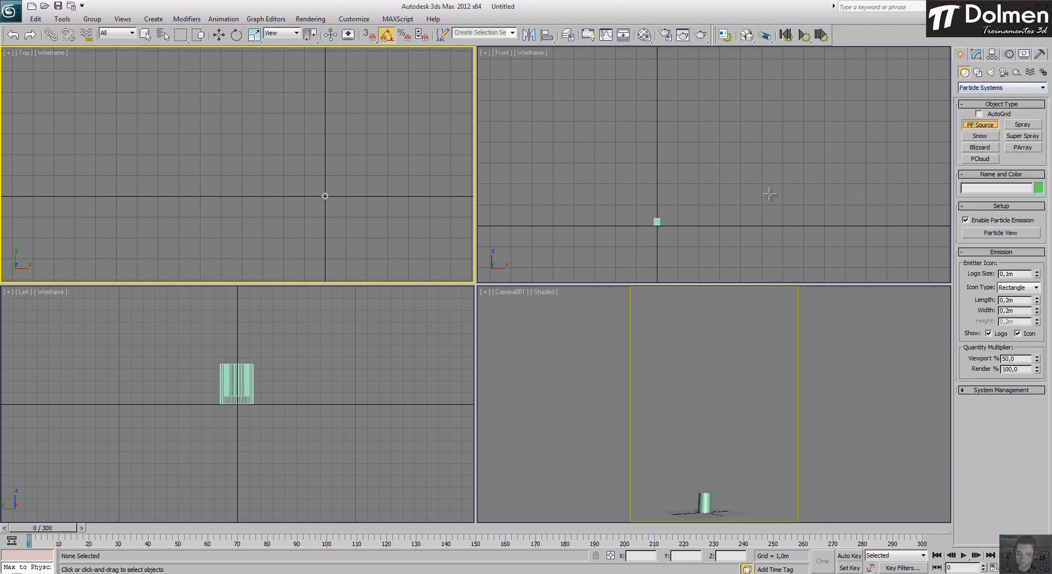
{"action": "scroll", "coordinate": [214, 165], "scroll_direction": "up", "scroll_amount": 5}
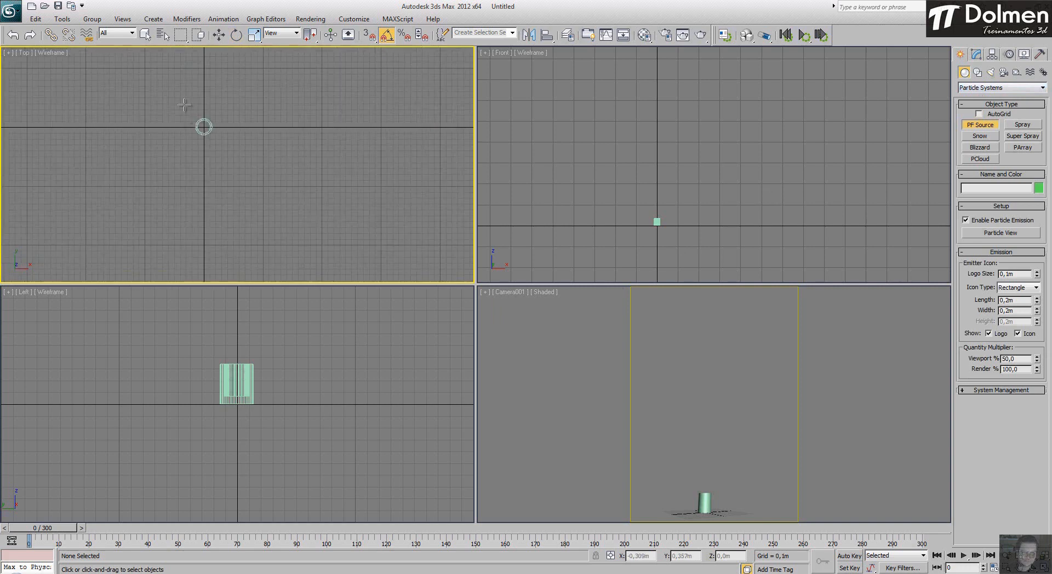
{"action": "scroll", "coordinate": [184, 104], "scroll_direction": "up", "scroll_amount": 1}
{"action": "left_click_drag", "start_coordinate": [159, 104], "coordinate": [290, 193]}
Step: Flip the PF Source emitter to point upward in the Front view and raise it inside the cylinder to Z 0.248 m
{"action": "key", "text": "e"}
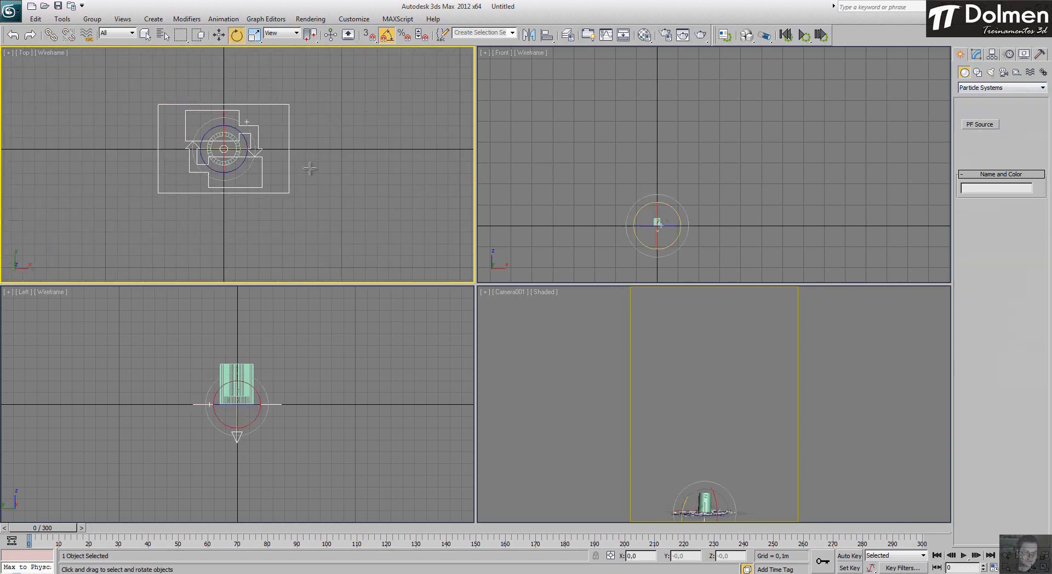
{"action": "right_click", "coordinate": [711, 213]}
{"action": "scroll", "coordinate": [666, 234], "scroll_direction": "up", "scroll_amount": 5}
{"action": "scroll", "coordinate": [610, 187], "scroll_direction": "down", "scroll_amount": 2}
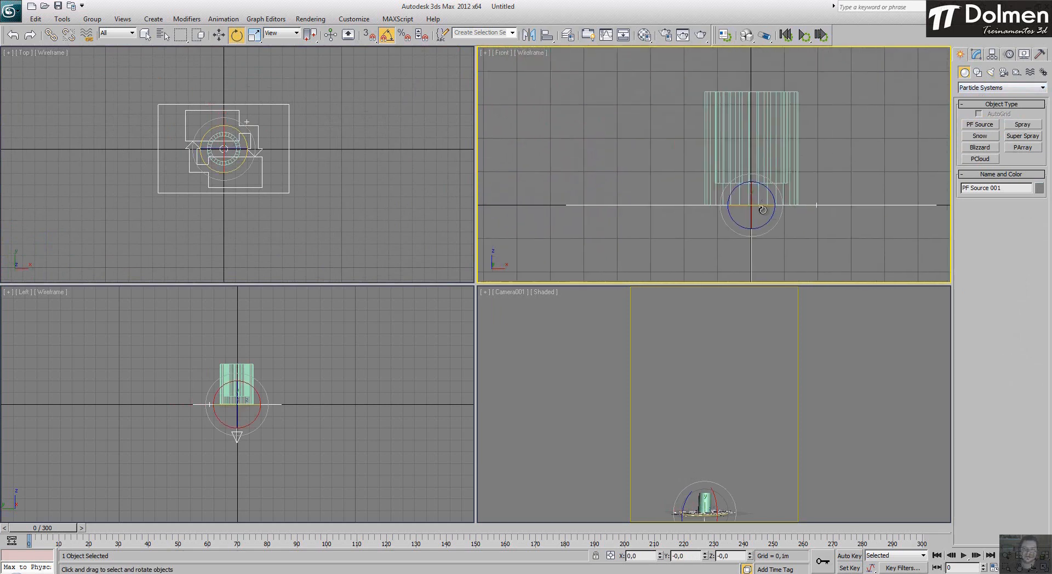
{"action": "left_click_drag", "start_coordinate": [723, 187], "coordinate": [751, 99]}
{"action": "key", "text": "w"}
{"action": "right_click", "coordinate": [722, 353]}
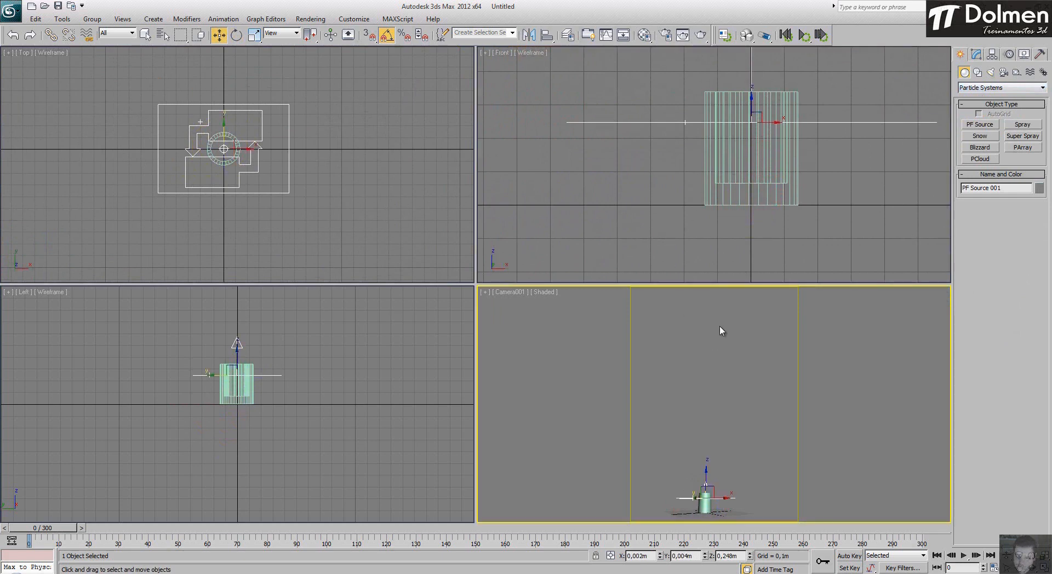
{"action": "left_click", "coordinate": [862, 361]}
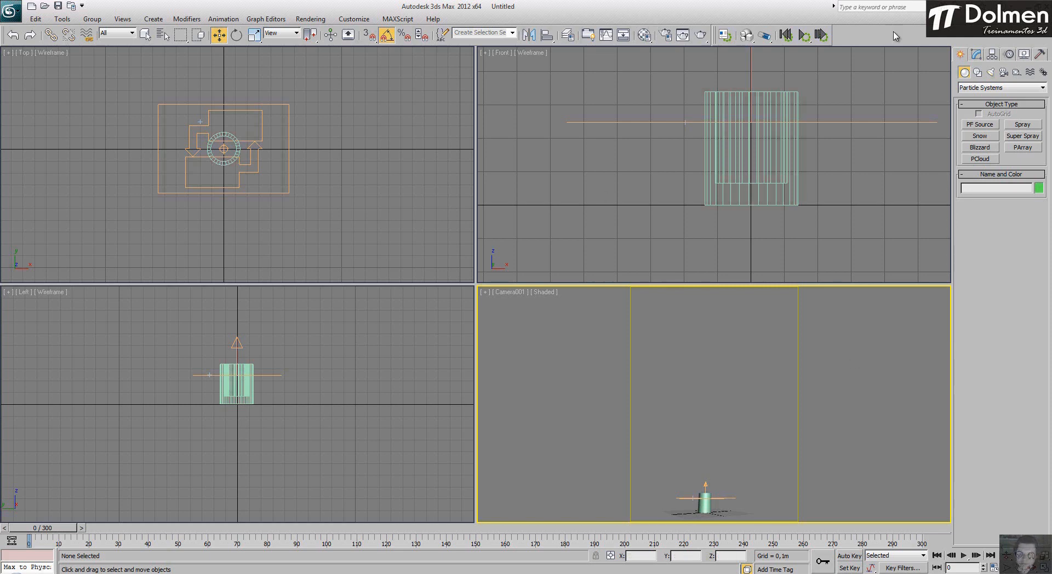
Step: Select the PF Source emitter and open its Particle View
{"action": "left_click", "coordinate": [892, 123]}
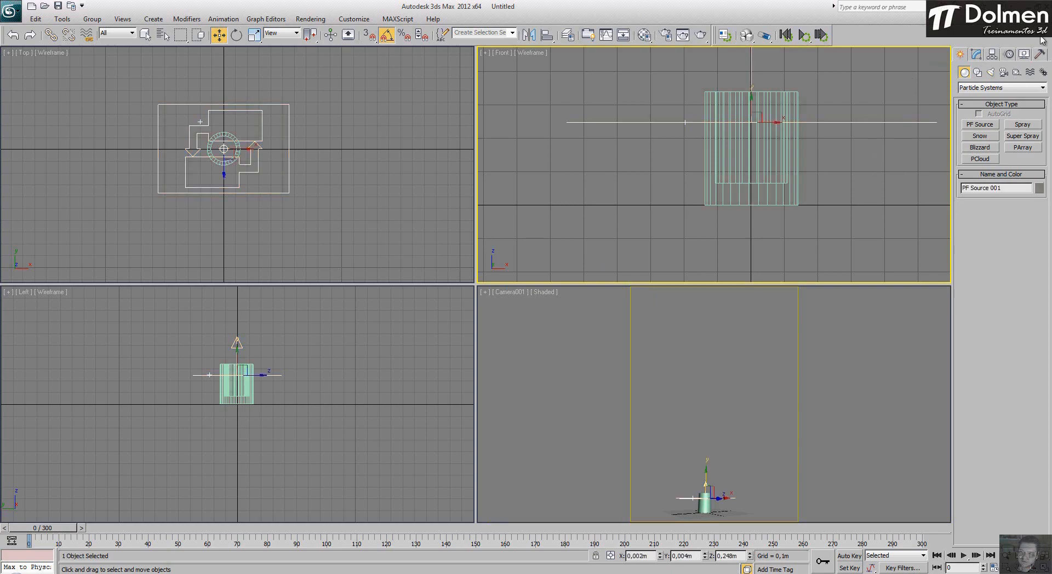
{"action": "left_click", "coordinate": [977, 55]}
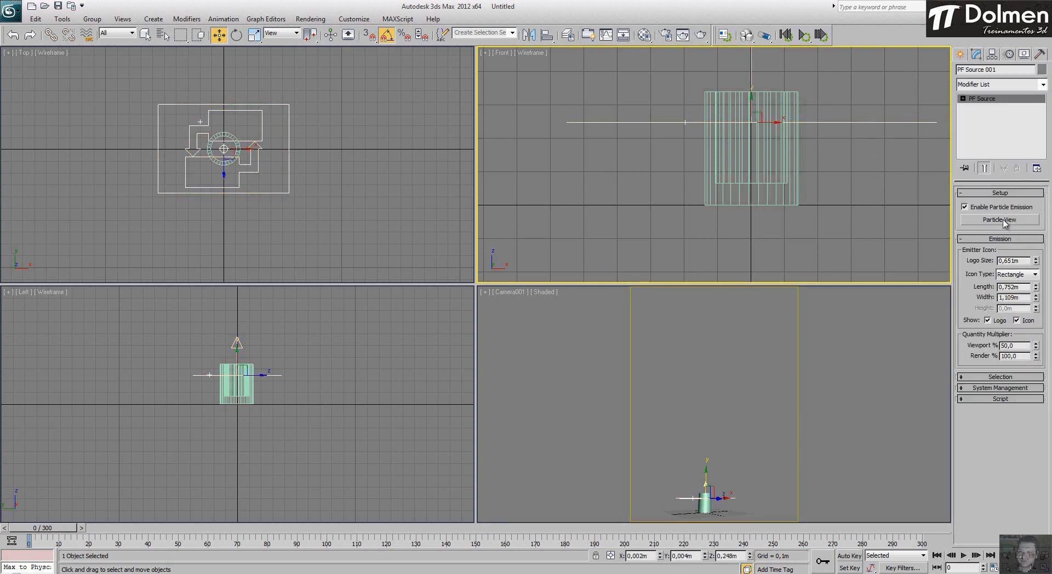
{"action": "left_click", "coordinate": [1000, 220]}
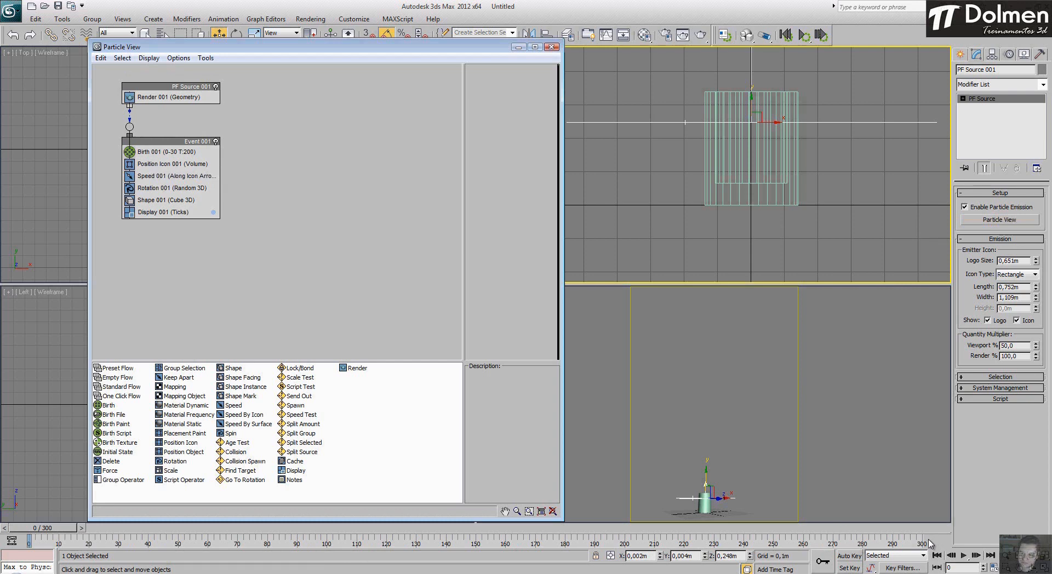
Step: Set the animation's end time to frame 240 in the time configuration
{"action": "left_click", "coordinate": [994, 568]}
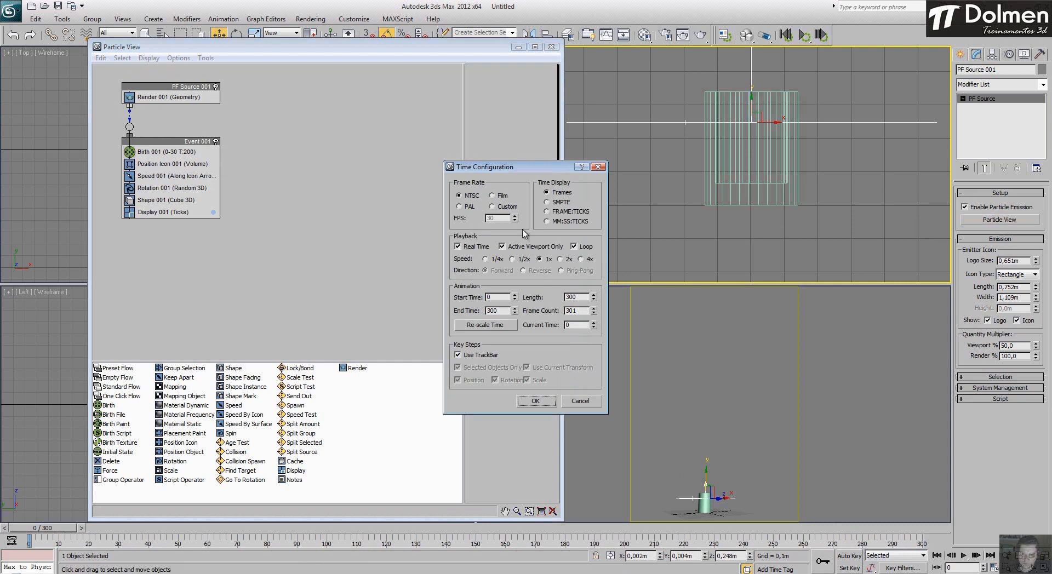
{"action": "double_click", "coordinate": [506, 311]}
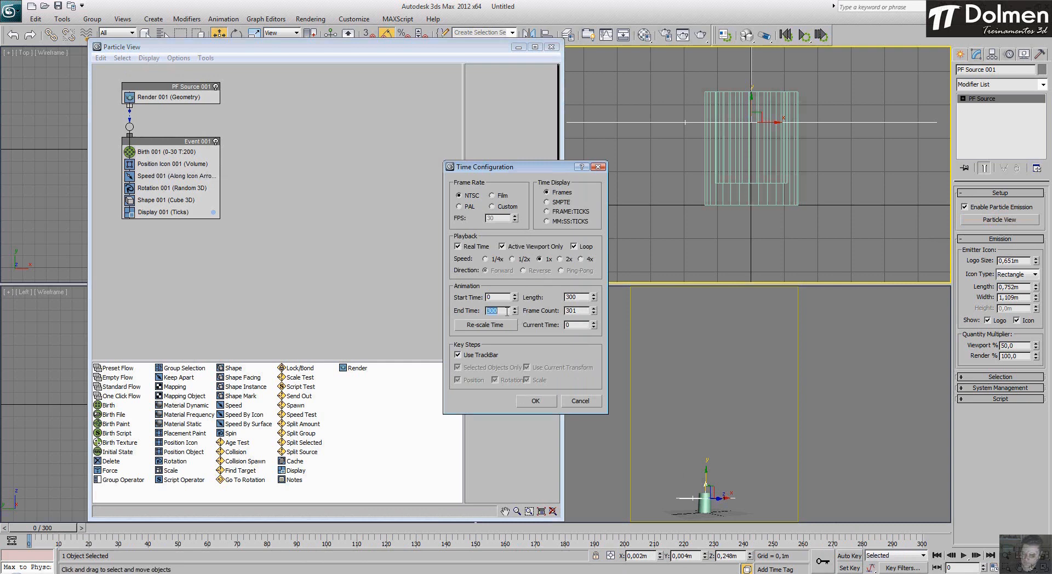
{"action": "type", "text": "240"}
{"action": "key", "text": "Return"}
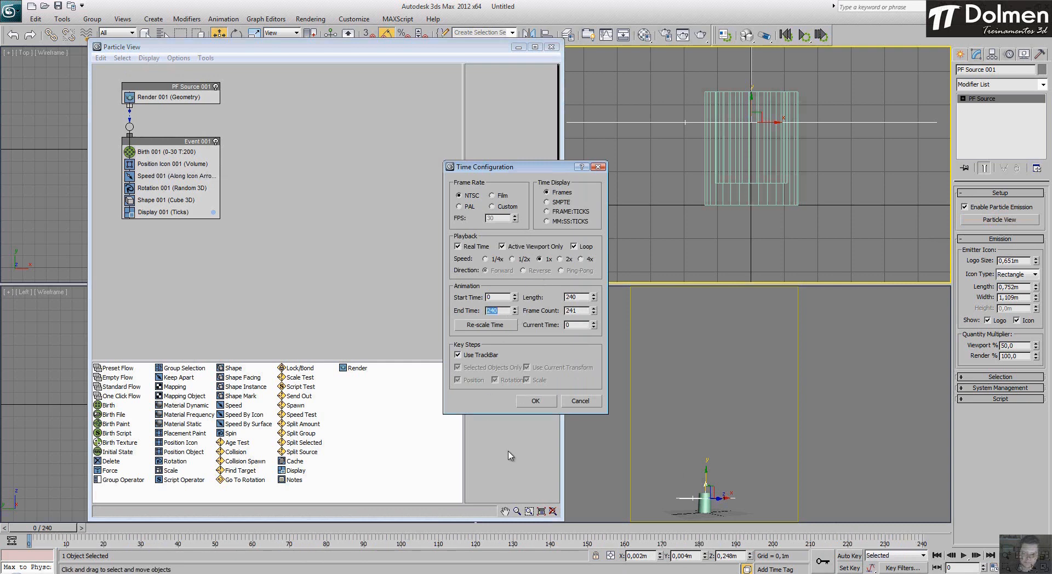
{"action": "left_click", "coordinate": [535, 402]}
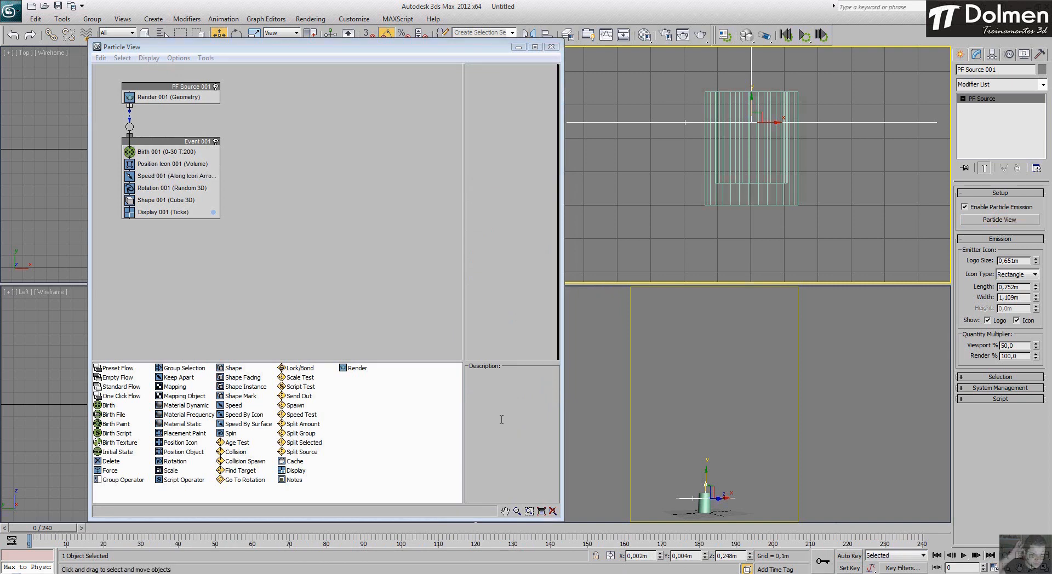
Step: Set the Birth operator's Emit Stop to 240 and go to frame 240 on the timeline
{"action": "left_click", "coordinate": [165, 151]}
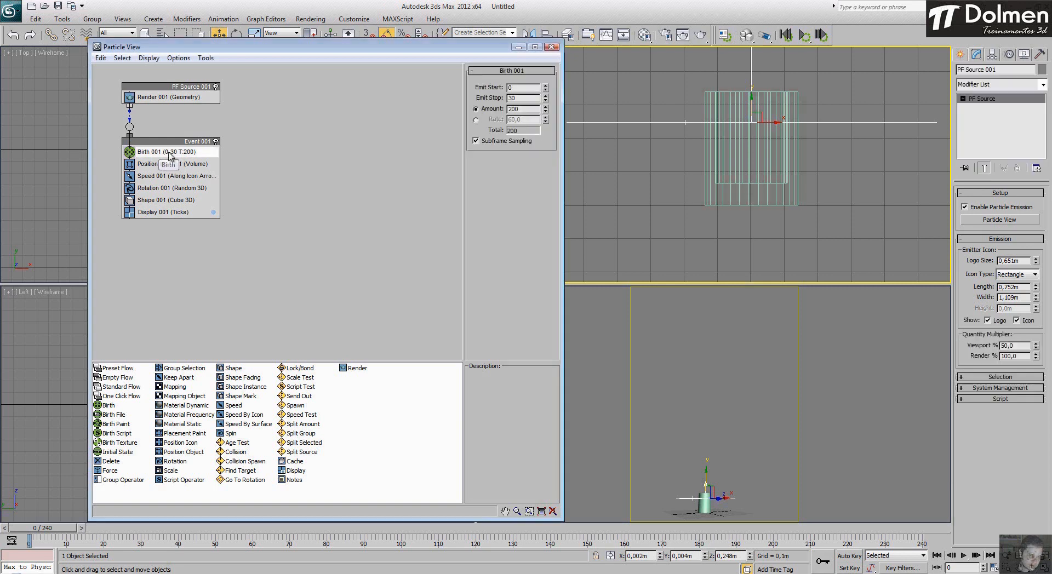
{"action": "left_click", "coordinate": [520, 98]}
{"action": "type", "text": "240"}
{"action": "key", "text": "Return"}
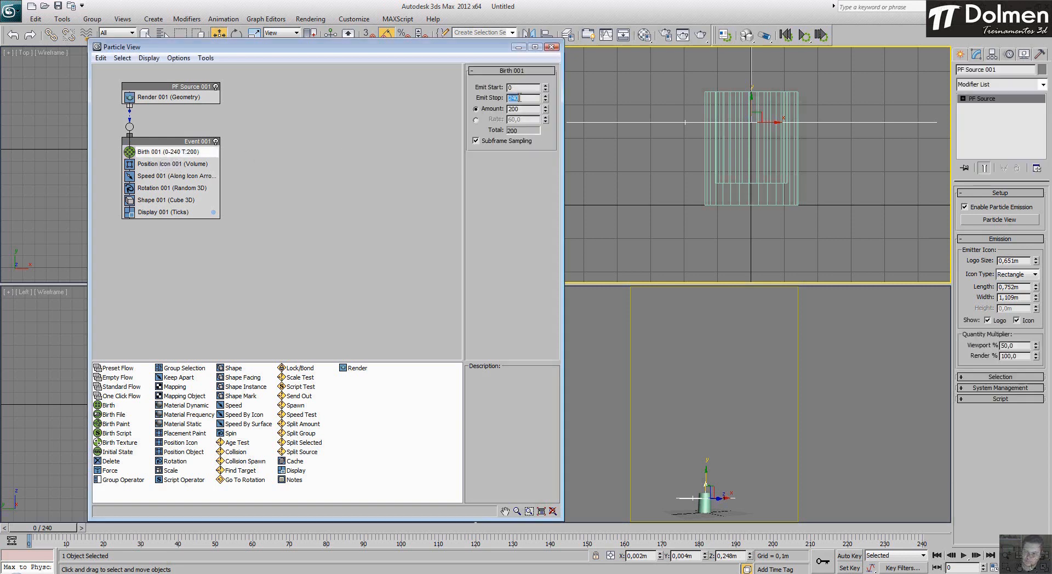
{"action": "left_click_drag", "start_coordinate": [66, 529], "coordinate": [930, 546]}
{"action": "key", "text": "w"}
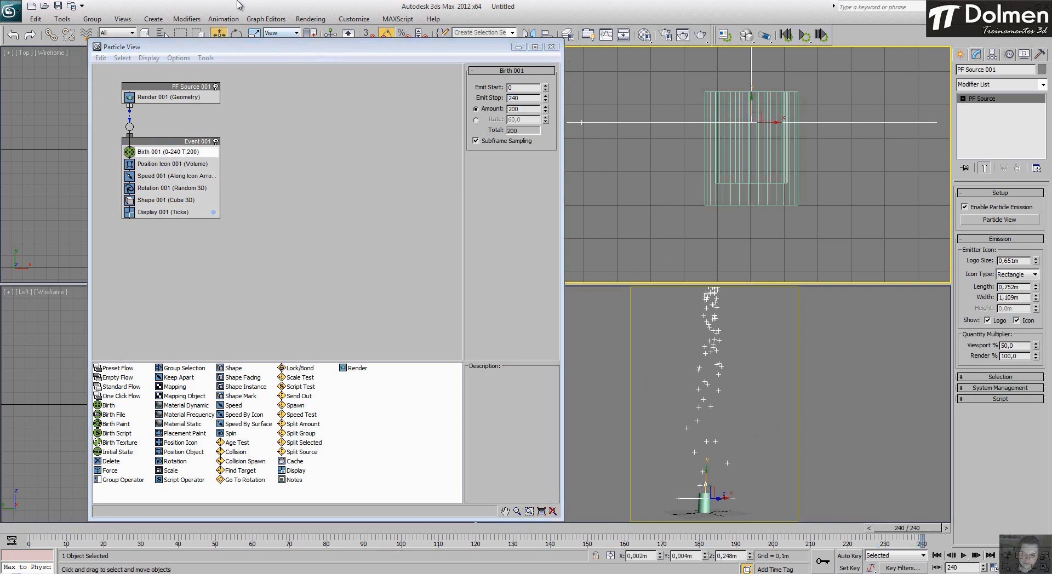
Step: Set the Birth operator's particle amount to 3000
{"action": "double_click", "coordinate": [522, 108]}
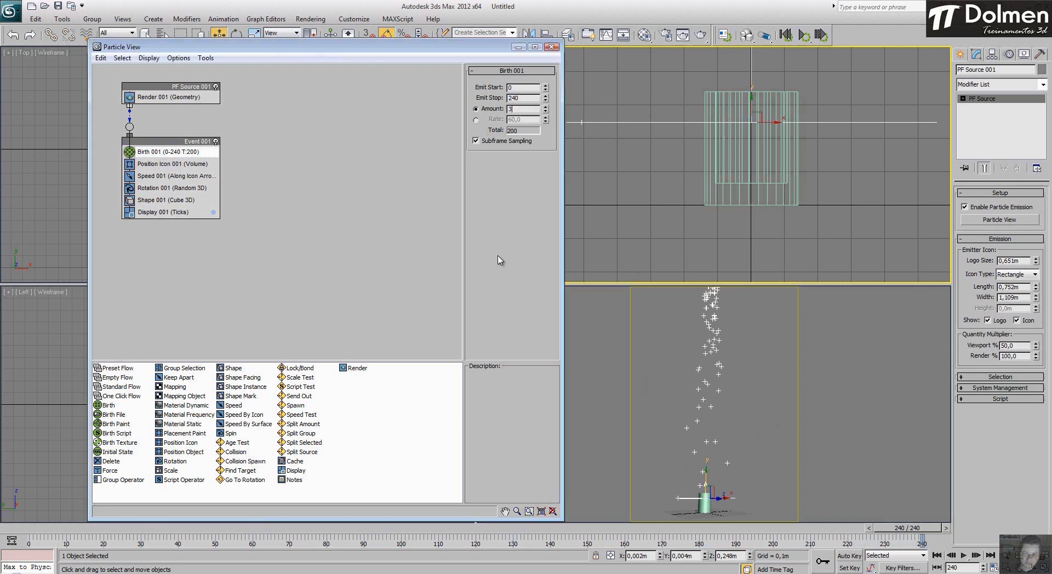
{"action": "type", "text": "3000"}
{"action": "key", "text": "Return"}
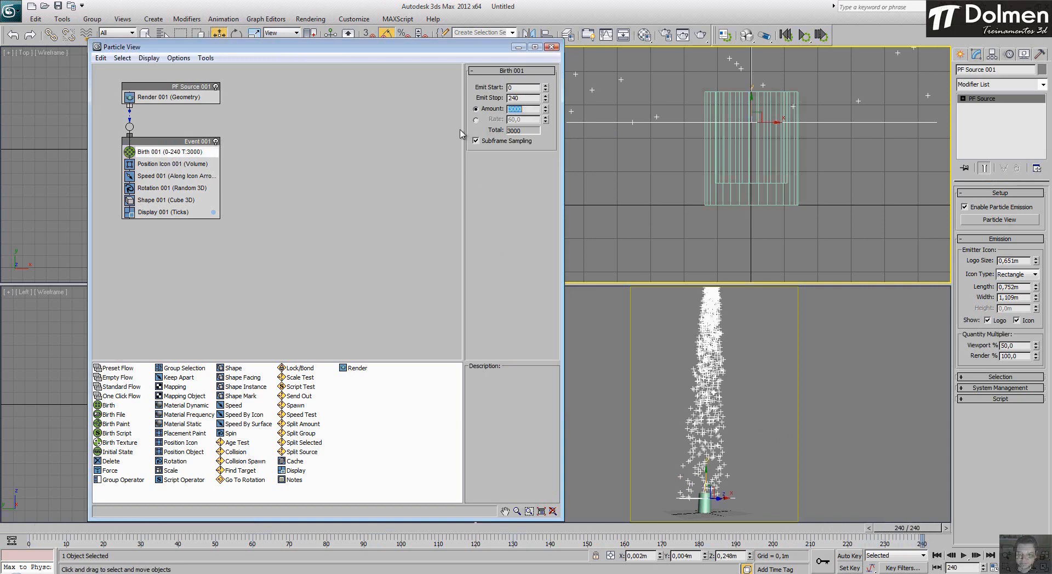
Step: Set the Position Icon operator's emission location to Pivot
{"action": "left_click", "coordinate": [156, 165]}
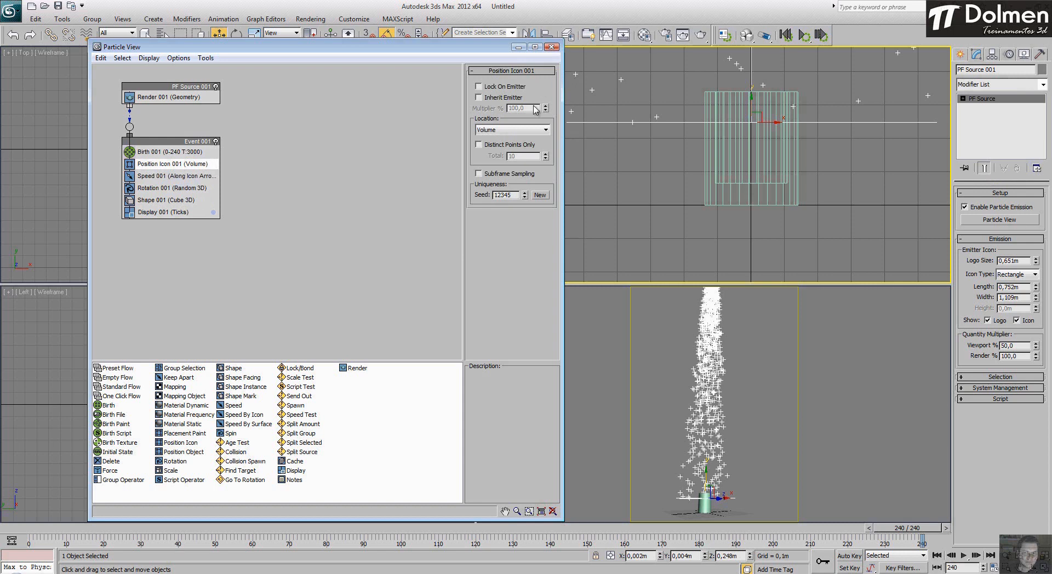
{"action": "left_click", "coordinate": [527, 131]}
{"action": "scroll", "coordinate": [517, 143], "scroll_direction": "up", "scroll_amount": 2}
{"action": "left_click", "coordinate": [513, 137]}
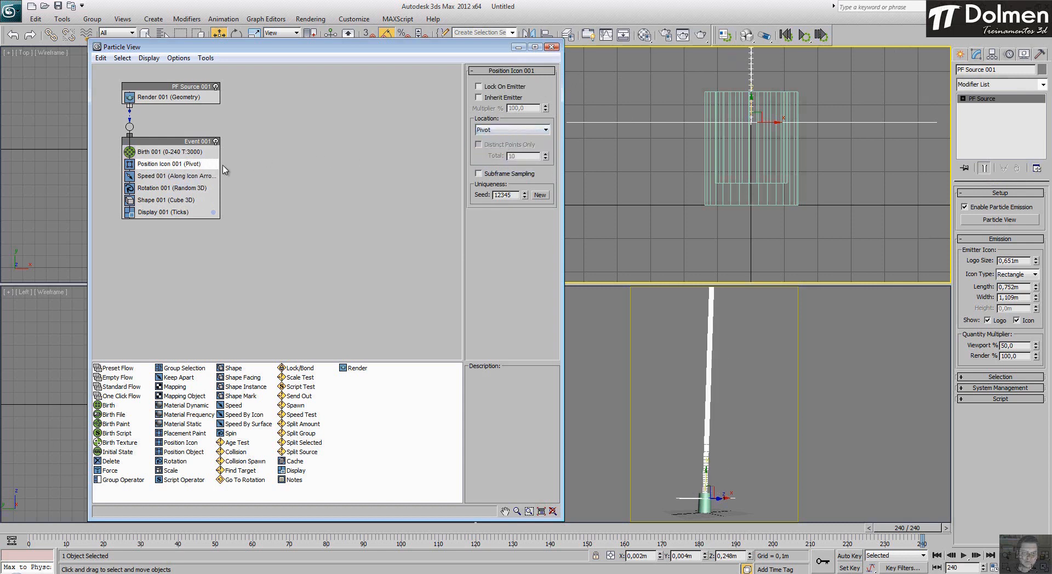
Step: Set the Speed operator to a speed of 1.32 m, a variation of 0.062 m and a divergence of about 4.5
{"action": "left_click", "coordinate": [174, 176]}
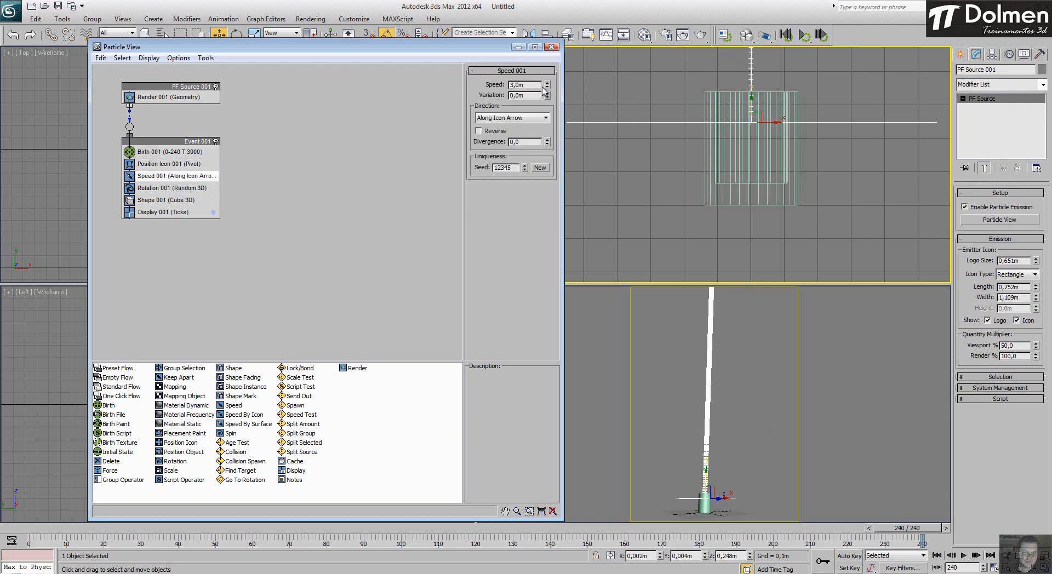
{"action": "left_click_drag", "start_coordinate": [547, 90], "coordinate": [551, 24]}
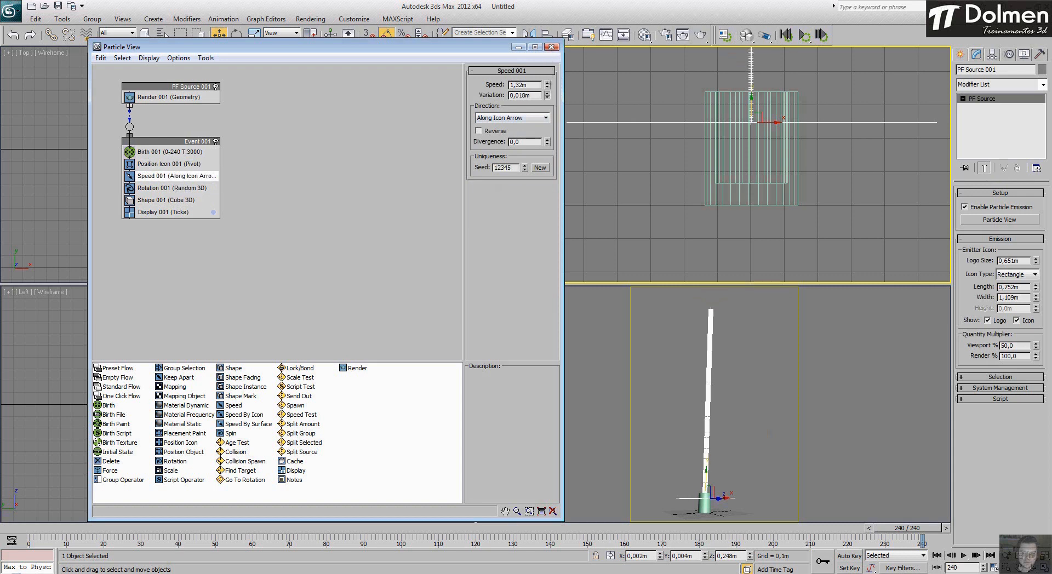
{"action": "left_click_drag", "start_coordinate": [551, 533], "coordinate": [544, 452]}
{"action": "left_click_drag", "start_coordinate": [545, 404], "coordinate": [548, 334]}
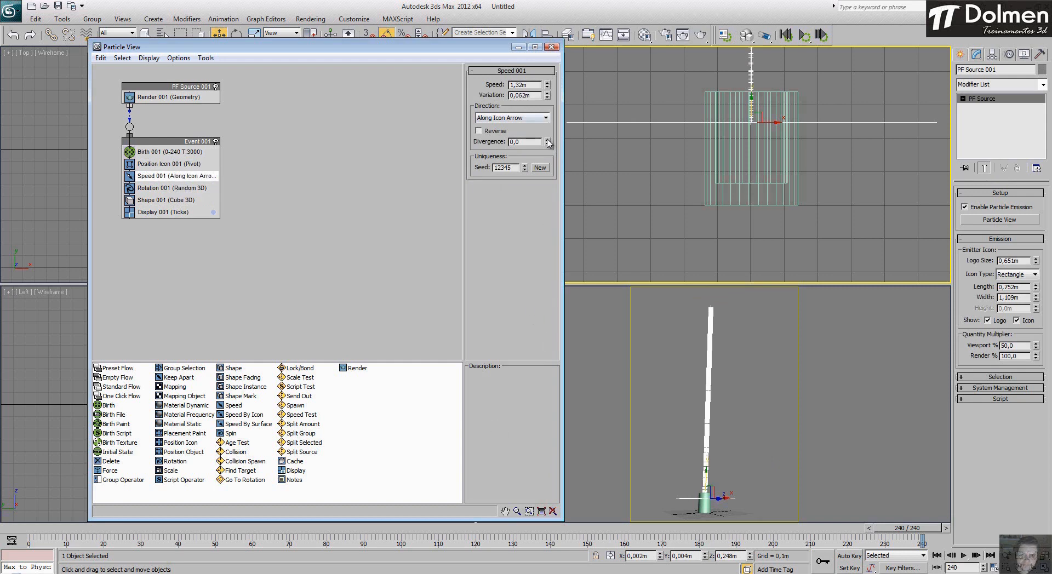
{"action": "left_click_drag", "start_coordinate": [546, 144], "coordinate": [548, 138]}
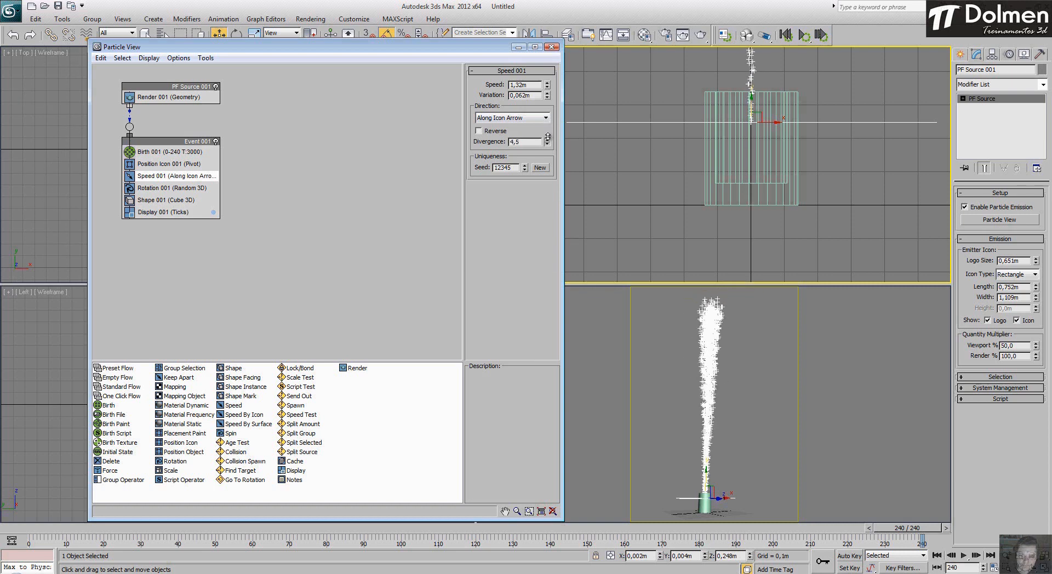
Step: Change the Shape operator's 3D particle shape to Sphere 80-sides
{"action": "left_click", "coordinate": [164, 191]}
{"action": "left_click", "coordinate": [159, 201]}
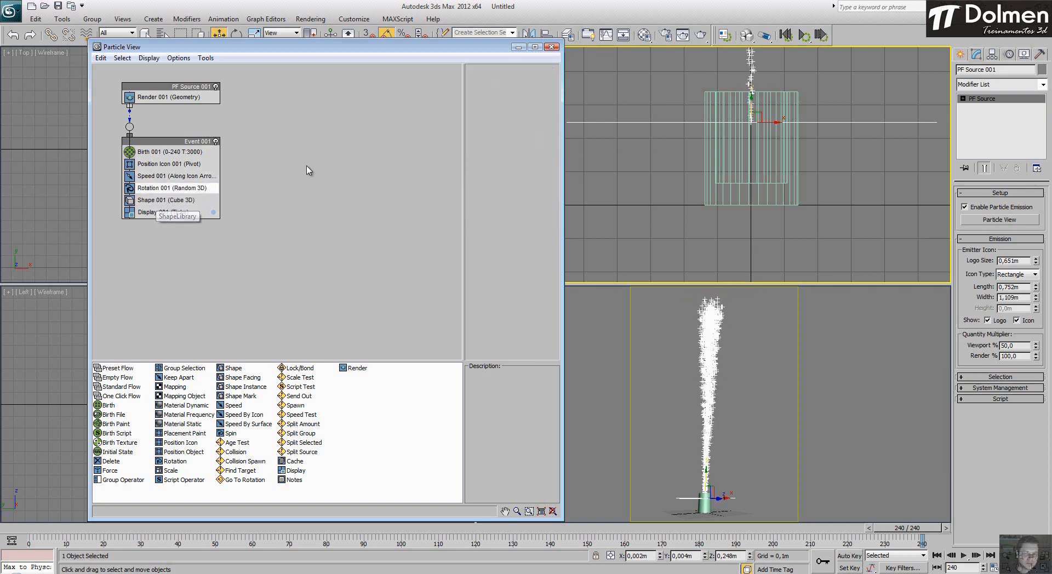
{"action": "left_click", "coordinate": [521, 99]}
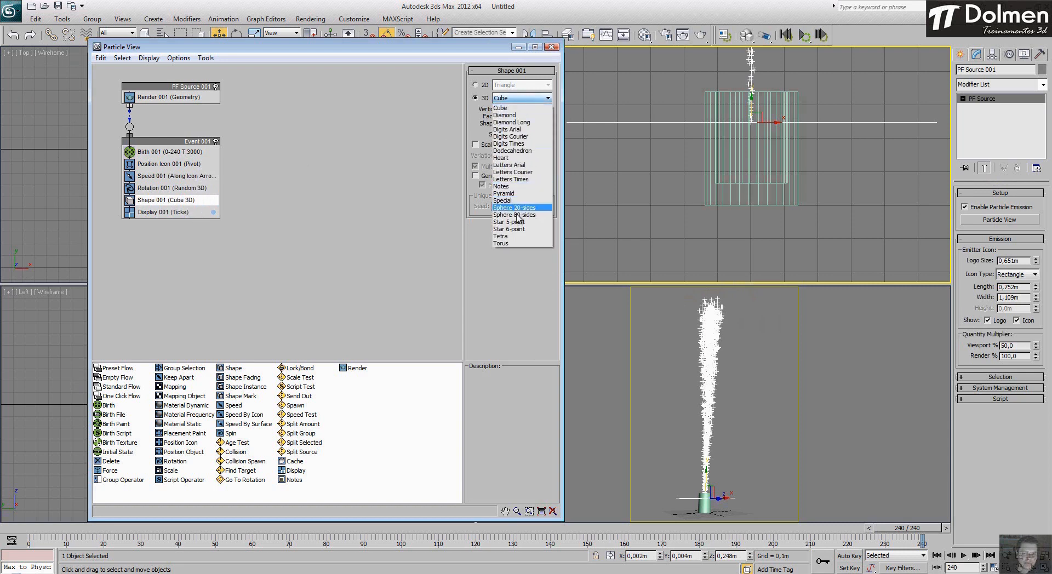
{"action": "left_click", "coordinate": [515, 215]}
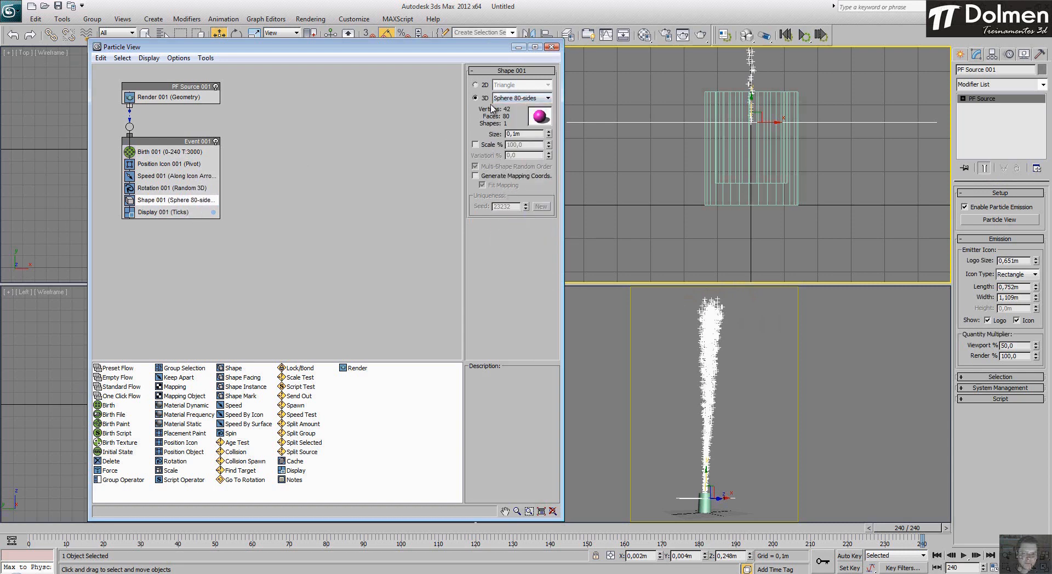
Step: Set the Display operator's type to Geometry so the viewports draw the real particle shapes
{"action": "left_click", "coordinate": [157, 215]}
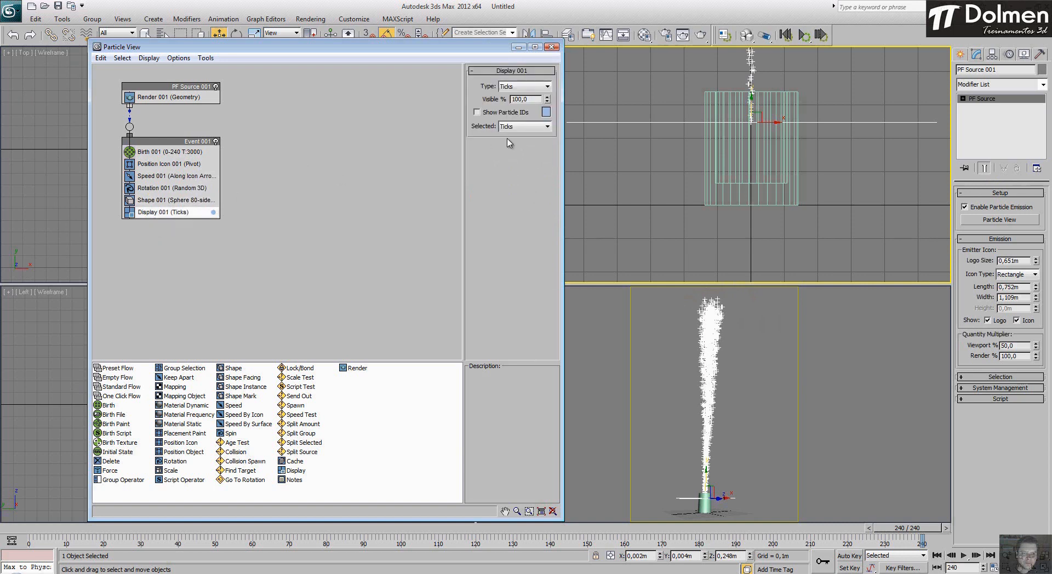
{"action": "left_click", "coordinate": [520, 87]}
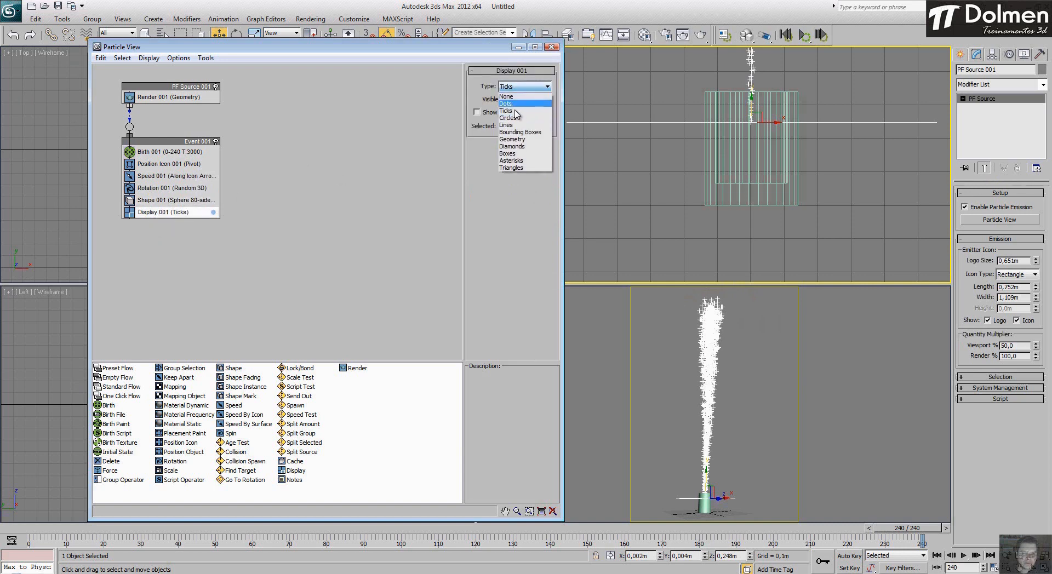
{"action": "left_click", "coordinate": [517, 139]}
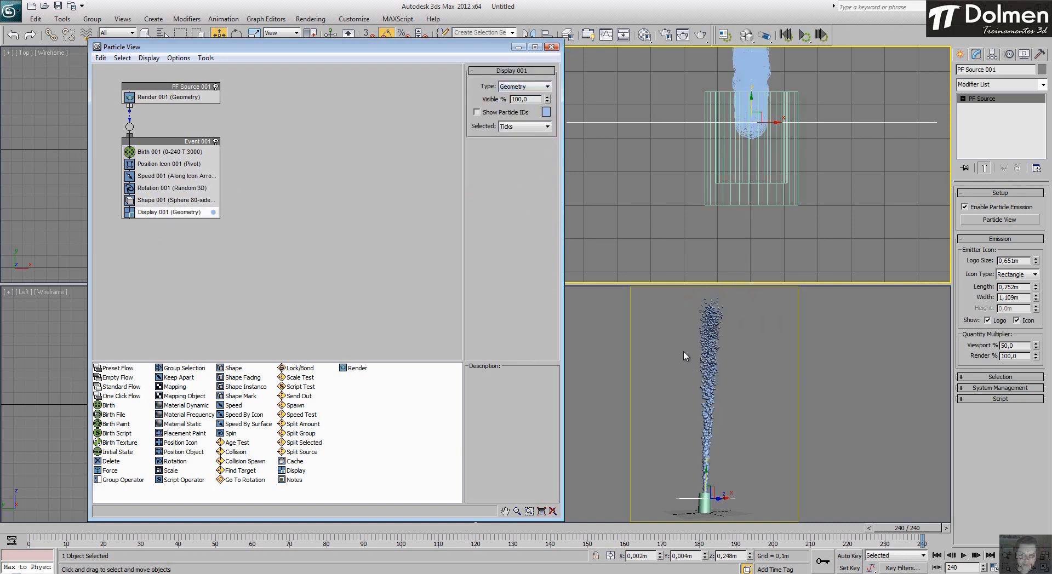
Step: Reduce the Shape operator's sphere size to 0.056 m
{"action": "left_click", "coordinate": [152, 202]}
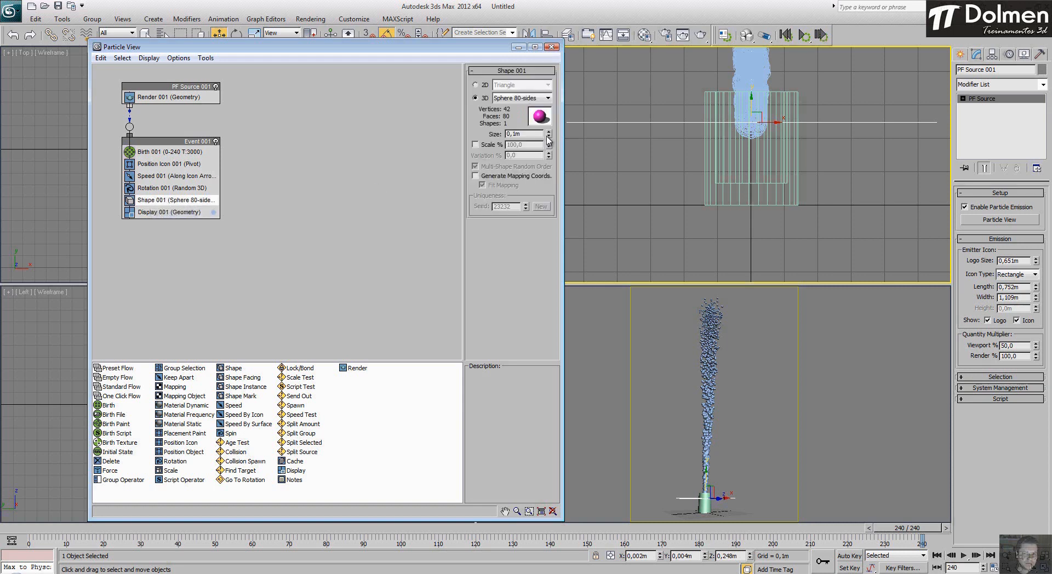
{"action": "left_click_drag", "start_coordinate": [549, 141], "coordinate": [548, 147]}
{"action": "left_click_drag", "start_coordinate": [548, 157], "coordinate": [548, 162]}
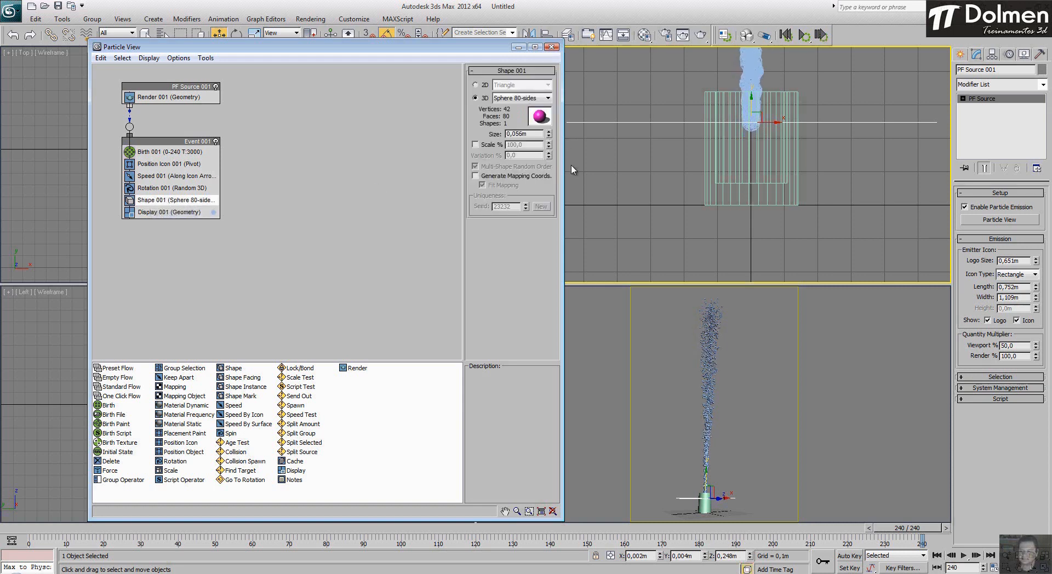
Step: Preview the animation in the camera view and add a Force operator below the Display operator in Event 001
{"action": "right_click", "coordinate": [873, 358]}
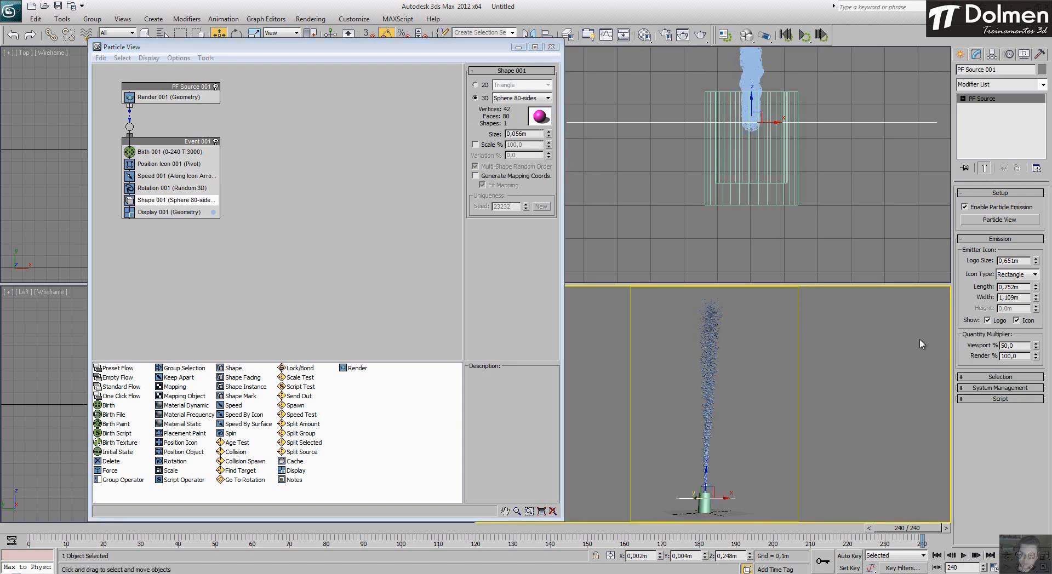
{"action": "left_click", "coordinate": [964, 556]}
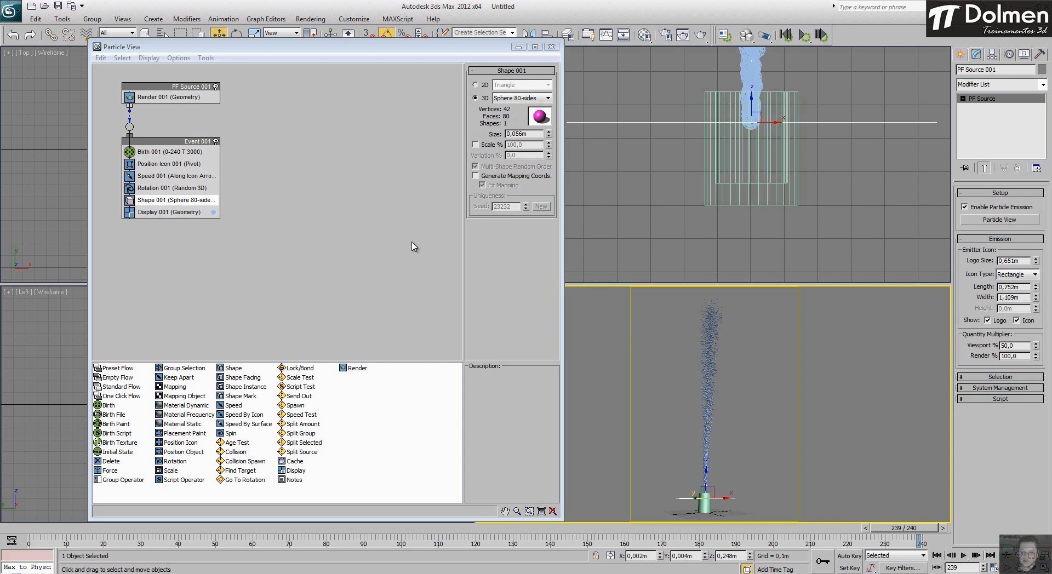
{"action": "left_click", "coordinate": [111, 471]}
{"action": "left_click_drag", "start_coordinate": [107, 475], "coordinate": [176, 222]}
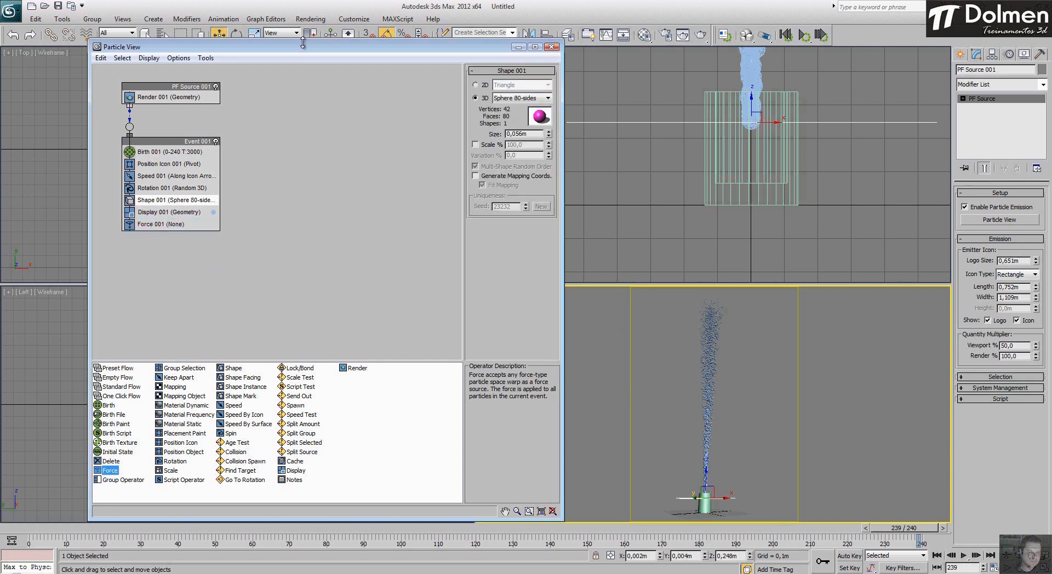
Step: Create a Wind space warp in the front view, centred on the particle column
{"action": "left_click_drag", "start_coordinate": [303, 47], "coordinate": [287, 395]}
{"action": "scroll", "coordinate": [709, 235], "scroll_direction": "down", "scroll_amount": 5}
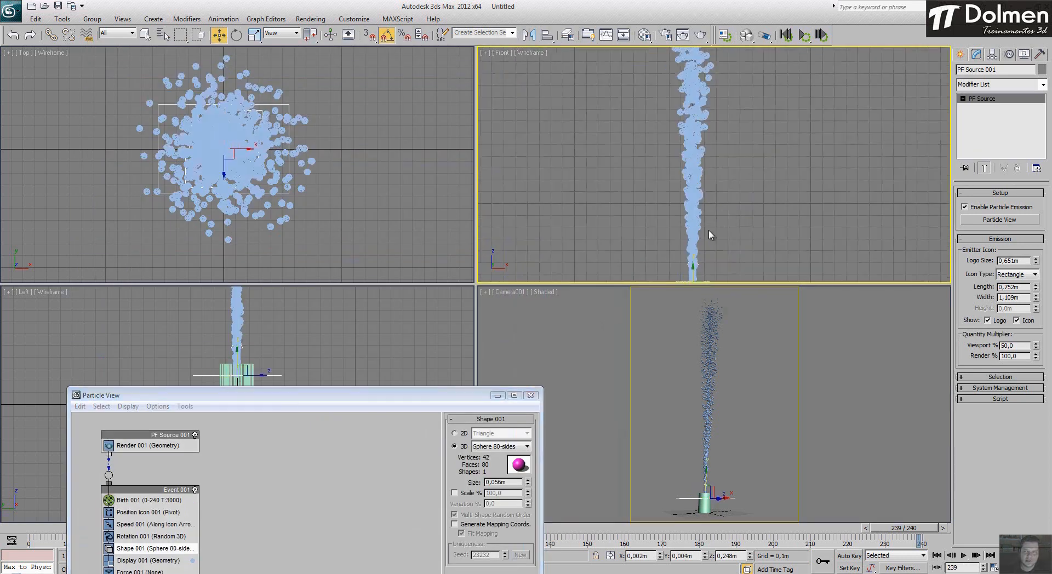
{"action": "scroll", "coordinate": [747, 175], "scroll_direction": "down", "scroll_amount": 6}
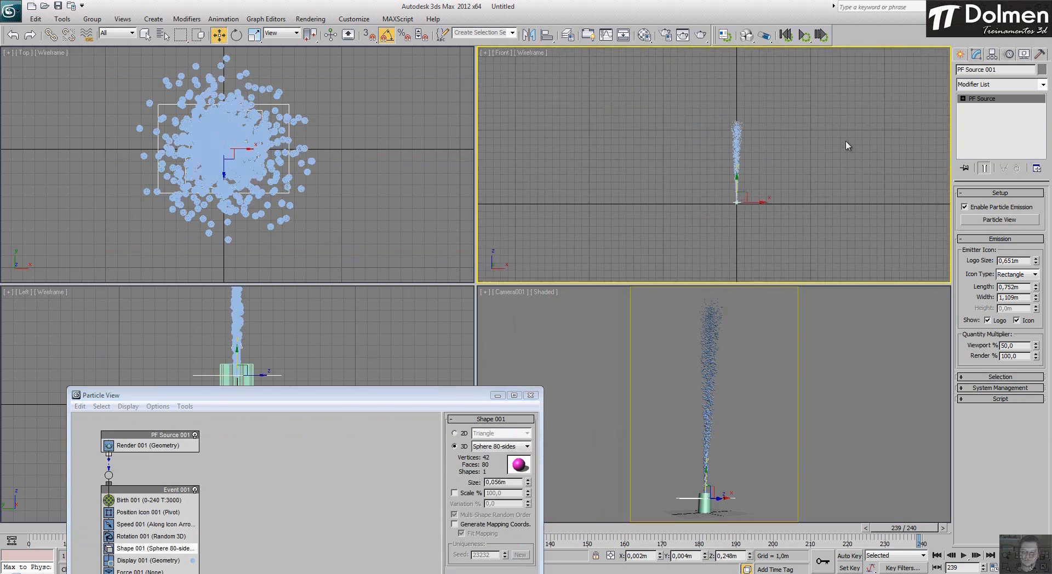
{"action": "left_click", "coordinate": [960, 53]}
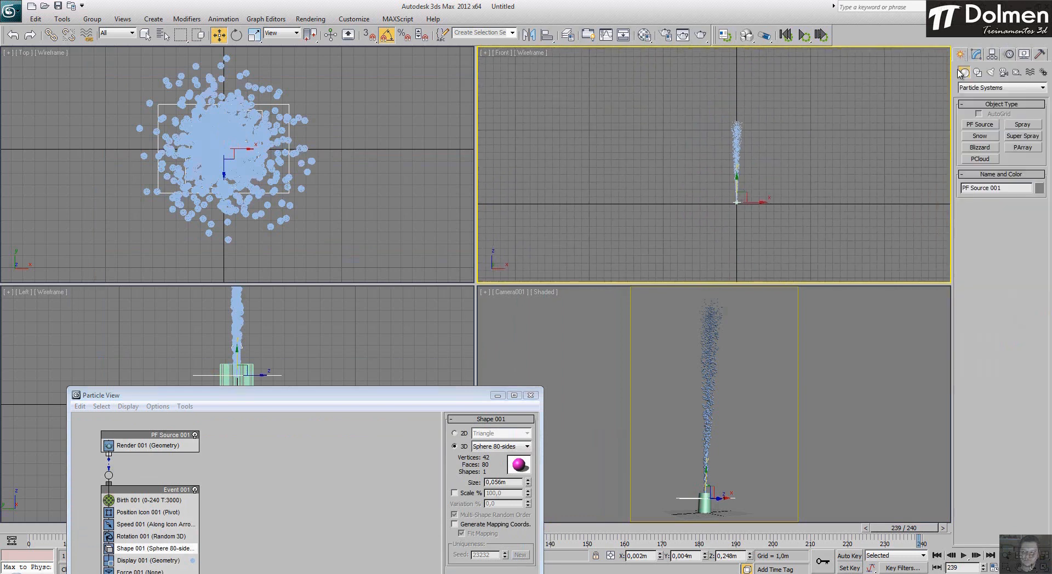
{"action": "left_click", "coordinate": [1031, 71]}
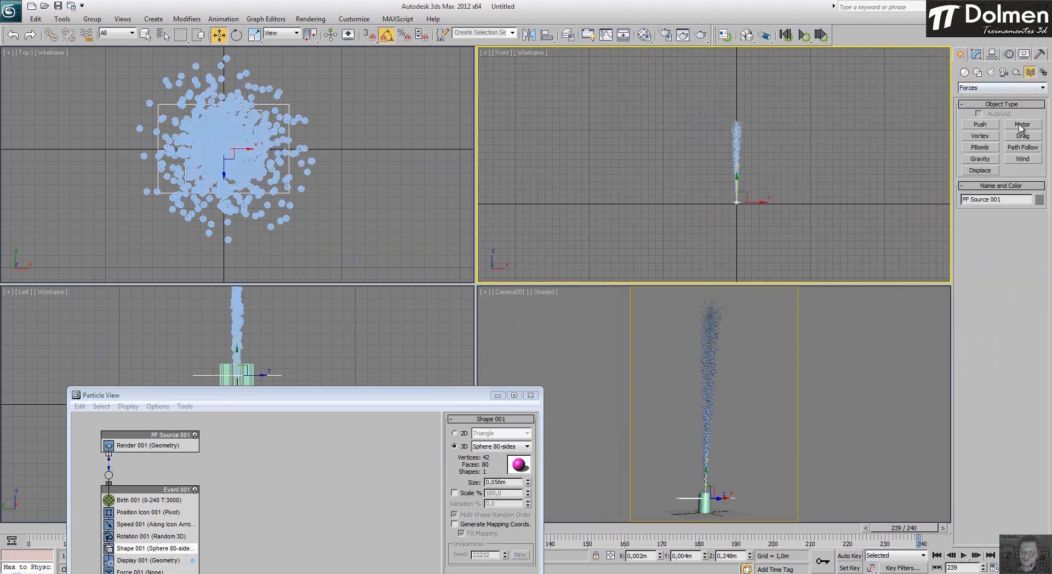
{"action": "left_click", "coordinate": [1018, 160]}
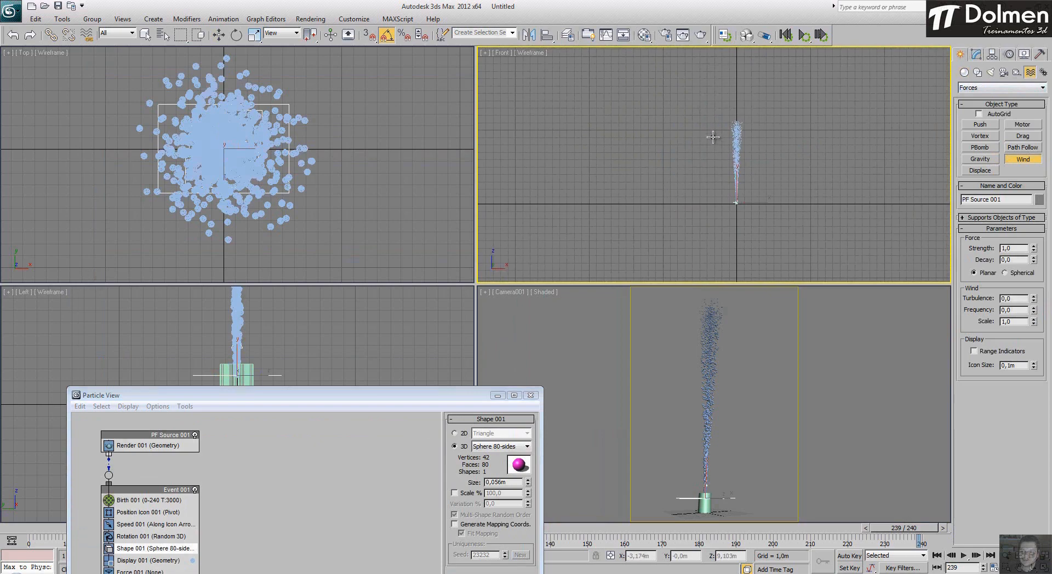
{"action": "left_click_drag", "start_coordinate": [713, 139], "coordinate": [748, 152]}
{"action": "key", "text": "w"}
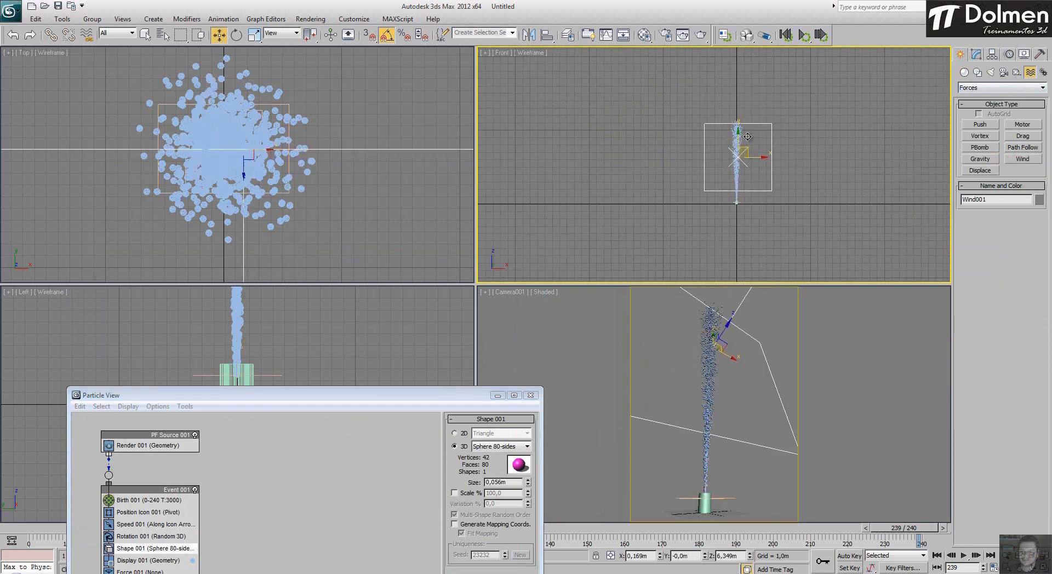
Step: Move the Wind space warp behind the fountain in the top view, to a Y position of about 8.5 m
{"action": "scroll", "coordinate": [321, 146], "scroll_direction": "up", "scroll_amount": 2}
{"action": "right_click", "coordinate": [322, 164]}
{"action": "scroll", "coordinate": [321, 198], "scroll_direction": "down", "scroll_amount": 15}
{"action": "left_click_drag", "start_coordinate": [319, 178], "coordinate": [319, 134]}
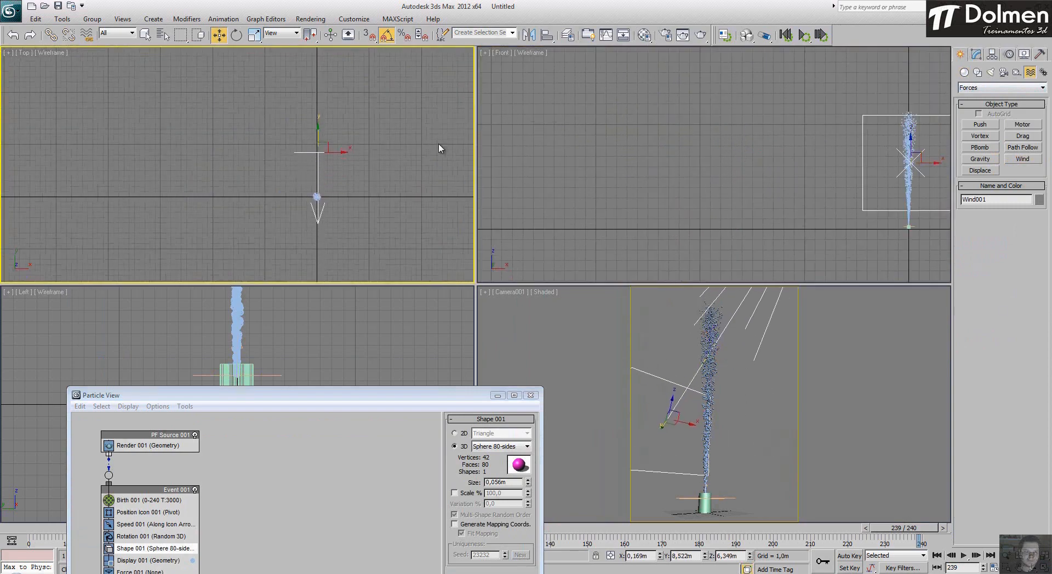
Step: Add Wind001 to the Force operator's space warps and set the influence to 20%
{"action": "left_click_drag", "start_coordinate": [443, 394], "coordinate": [432, 110]}
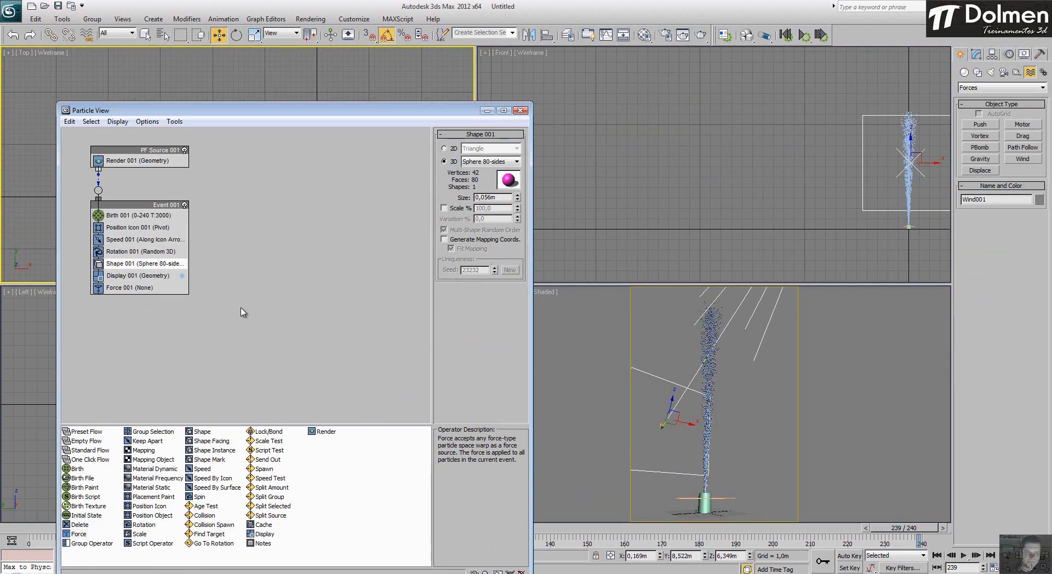
{"action": "left_click", "coordinate": [118, 287]}
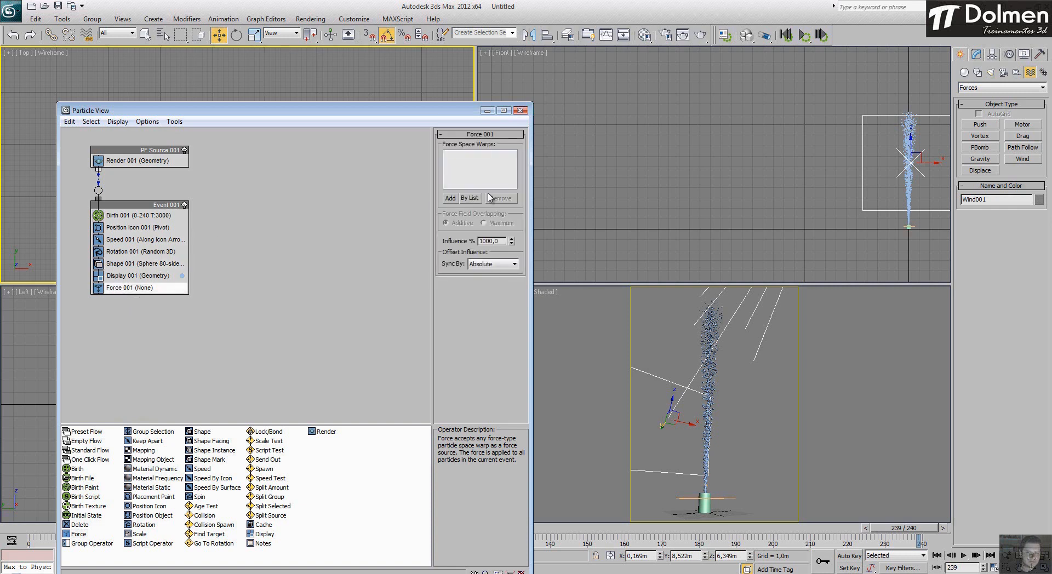
{"action": "left_click", "coordinate": [450, 198]}
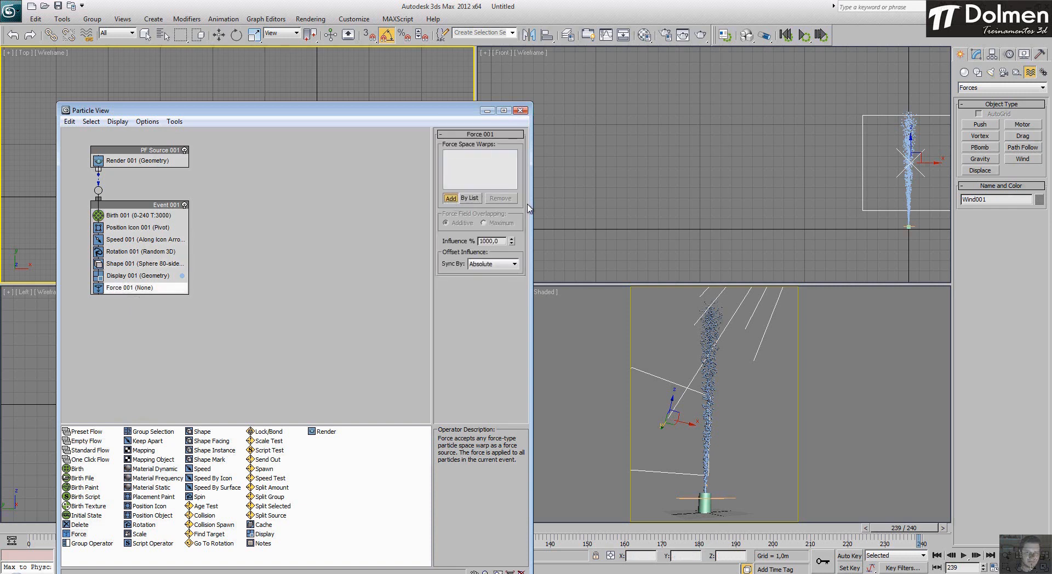
{"action": "left_click", "coordinate": [644, 374]}
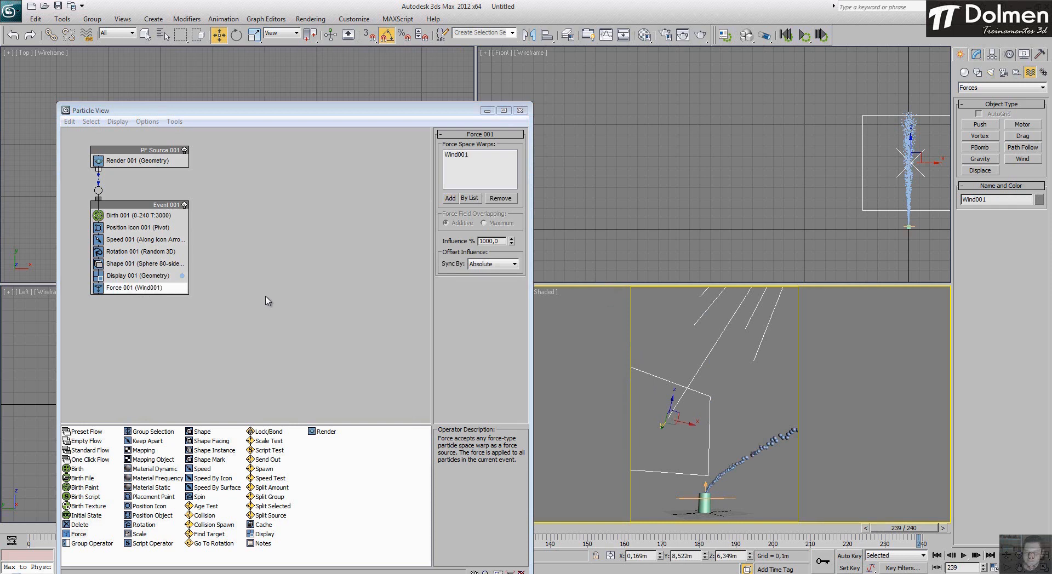
{"action": "double_click", "coordinate": [500, 241]}
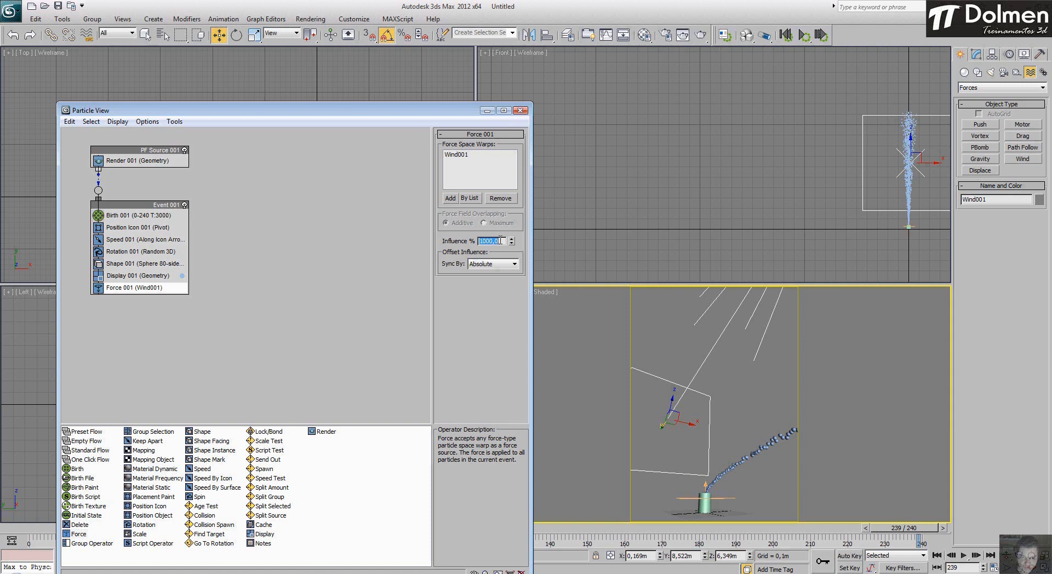
{"action": "type", "text": "20"}
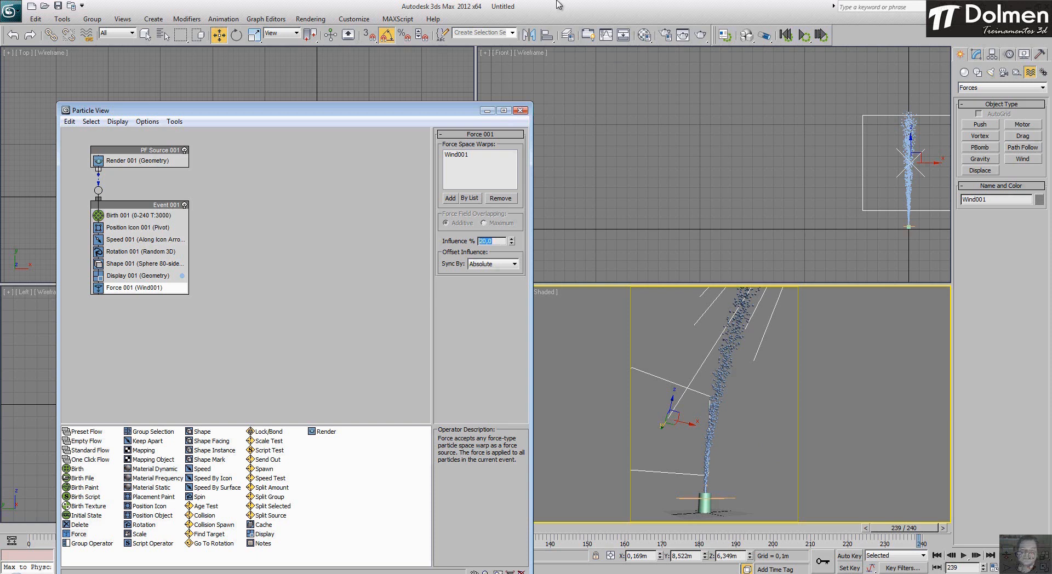
{"action": "left_click", "coordinate": [486, 111]}
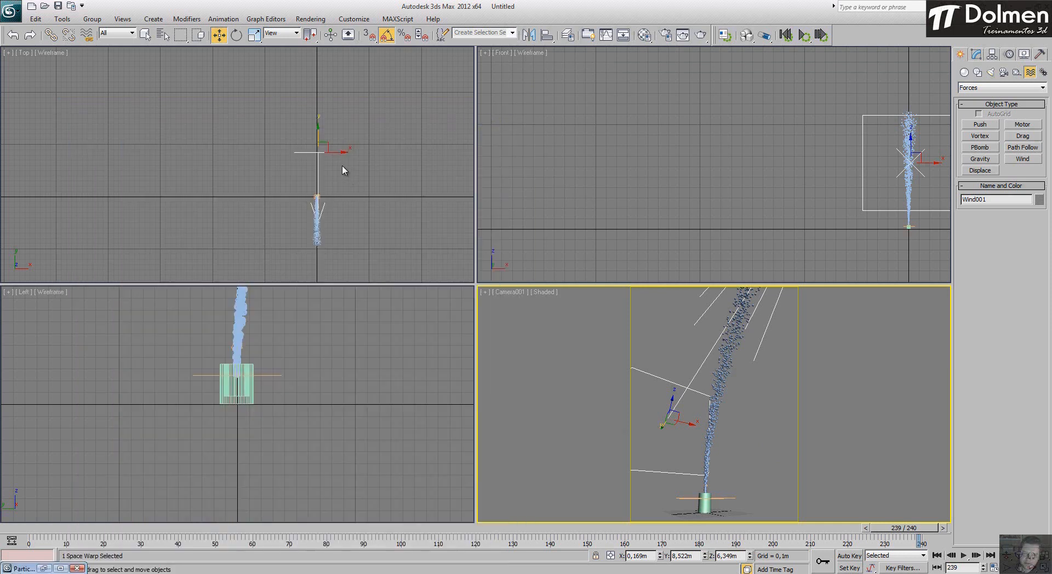
Step: Shift the Wind space warp sideways in the top view to line up with the emitter, at X about -0.05 m
{"action": "right_click", "coordinate": [309, 165]}
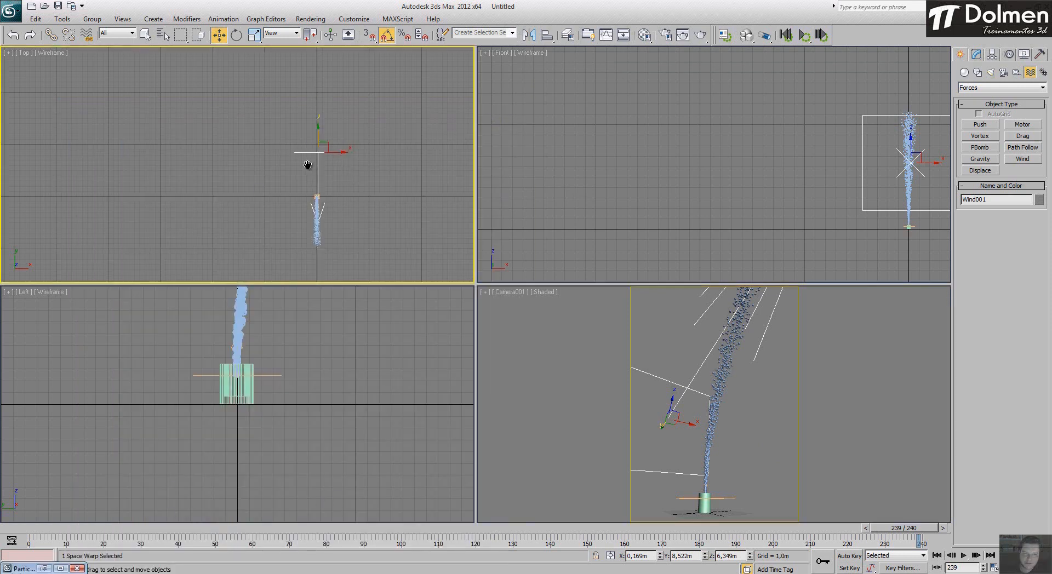
{"action": "key", "text": "alt+w"}
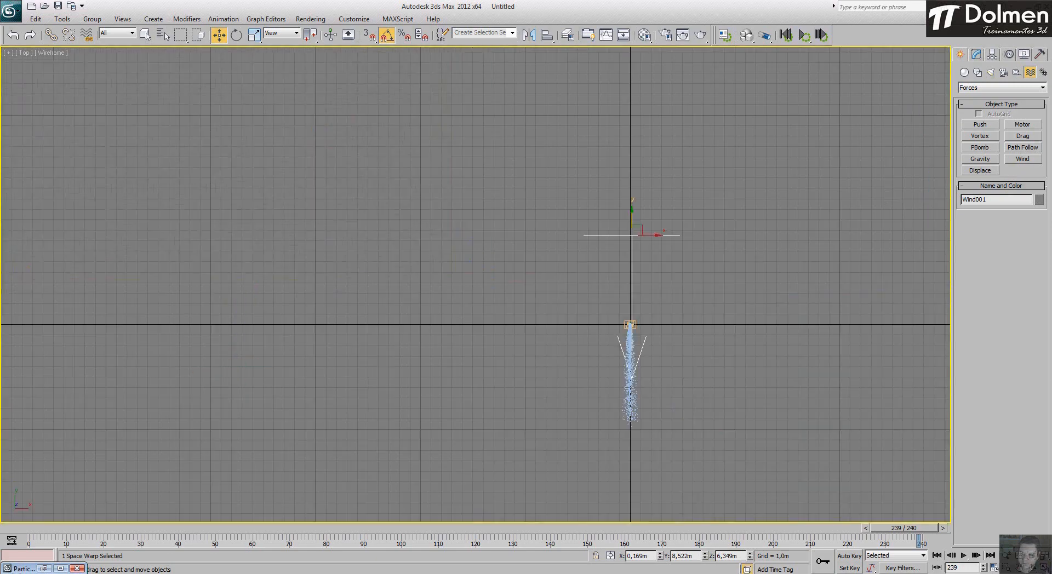
{"action": "key", "text": "alt+w"}
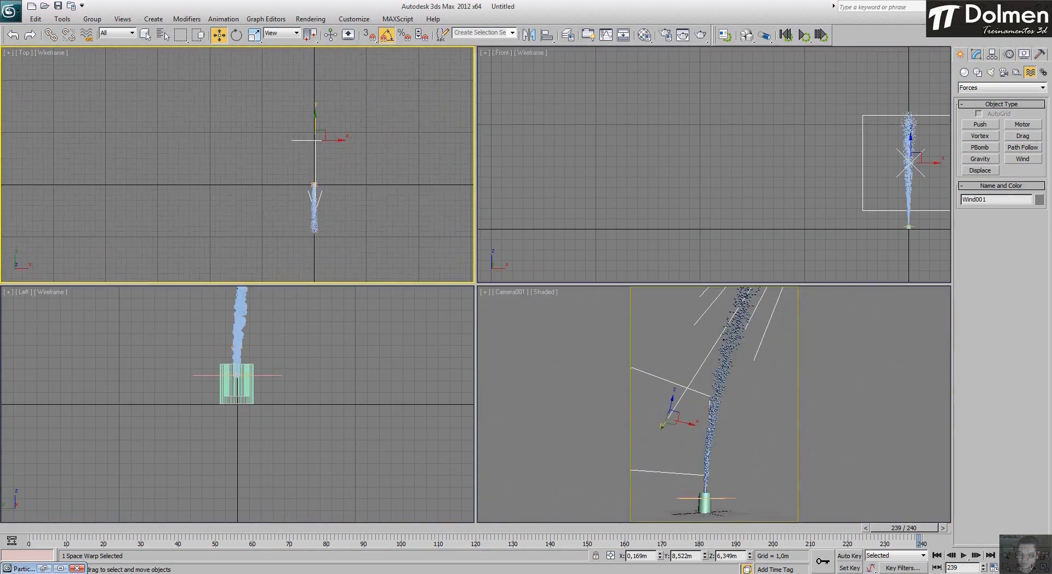
{"action": "key", "text": "alt+w"}
{"action": "middle_click_drag", "start_coordinate": [685, 347], "coordinate": [433, 316]}
{"action": "scroll", "coordinate": [433, 317], "scroll_direction": "up", "scroll_amount": 2}
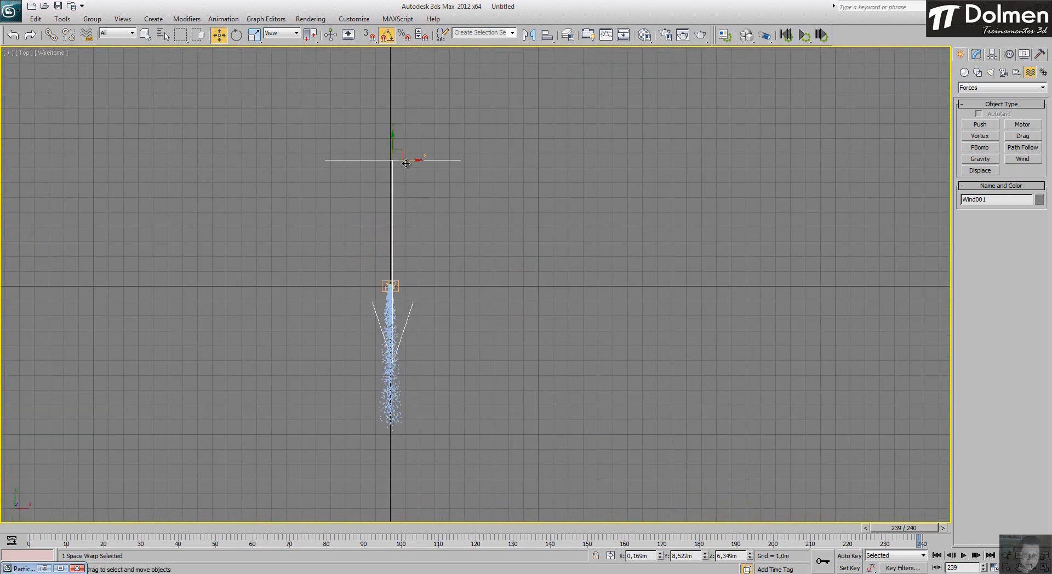
{"action": "left_click_drag", "start_coordinate": [407, 163], "coordinate": [404, 163]}
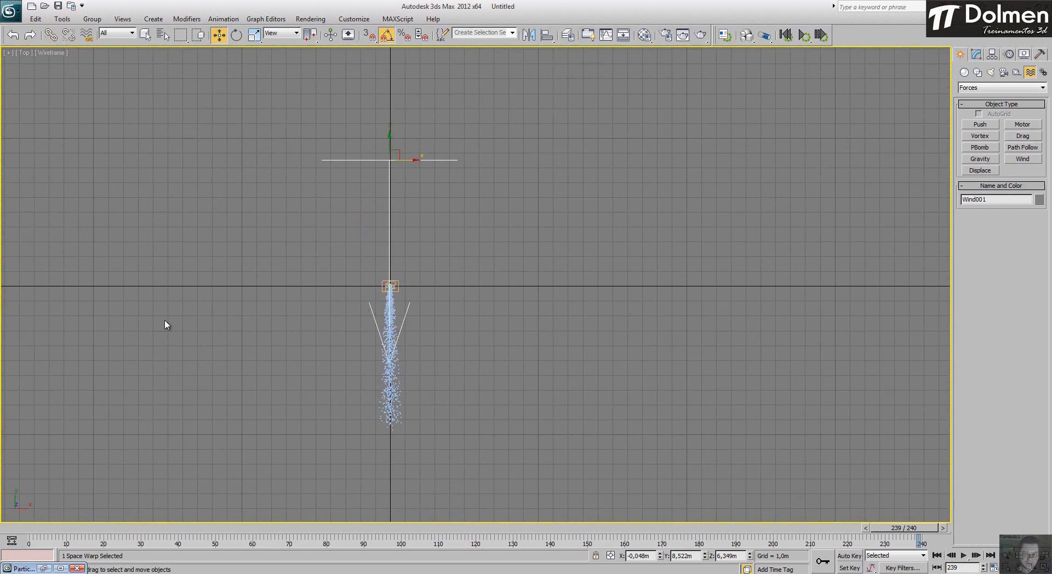
Step: Move only Wind001's pivot to the centre of the emitter in the top view, at about X 0.001 m and Y 0.023 m
{"action": "left_click", "coordinate": [991, 54]}
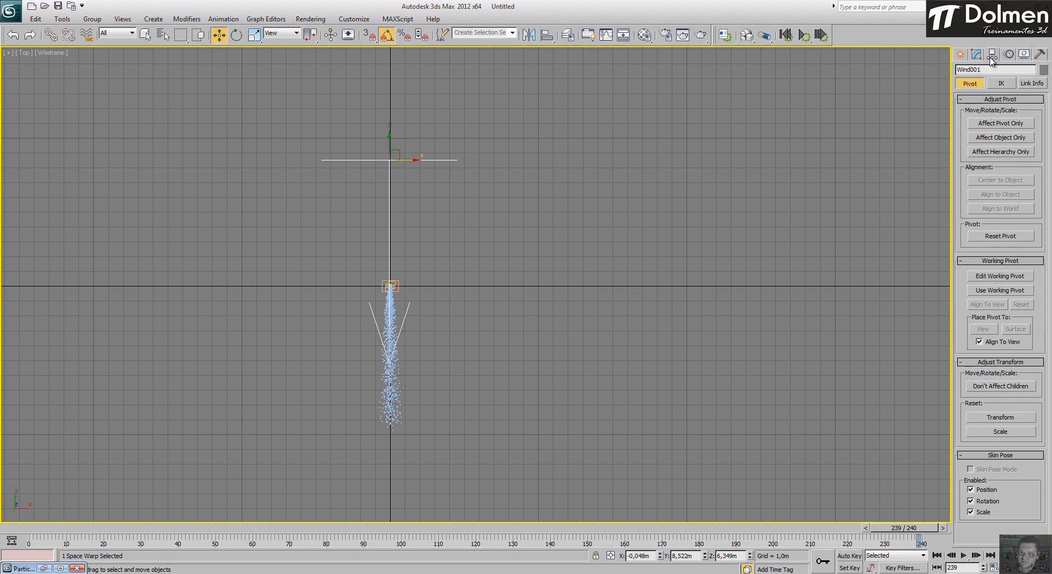
{"action": "left_click", "coordinate": [996, 123]}
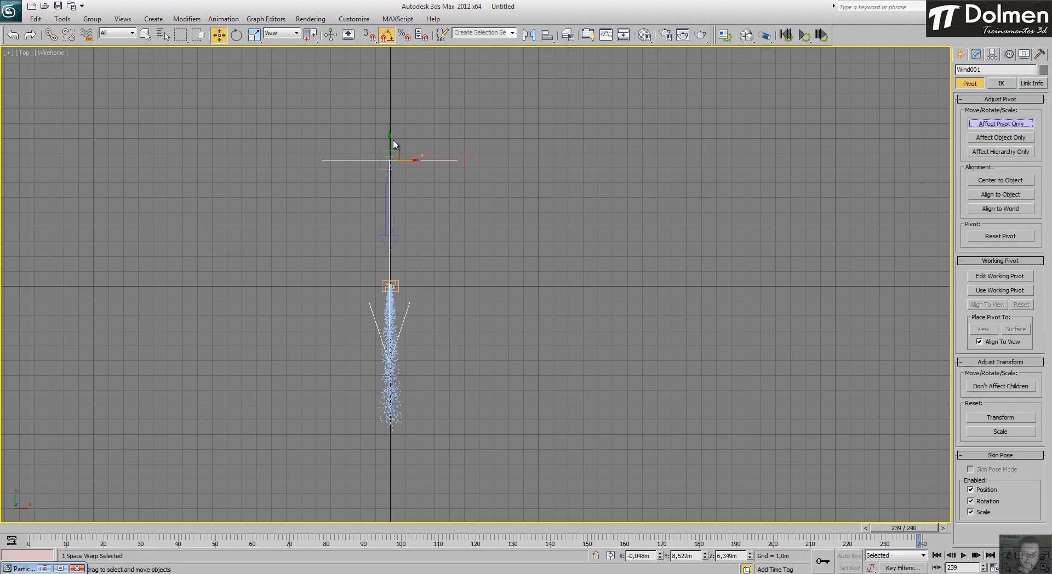
{"action": "left_click_drag", "start_coordinate": [390, 138], "coordinate": [390, 266]}
{"action": "scroll", "coordinate": [383, 295], "scroll_direction": "up", "scroll_amount": 8}
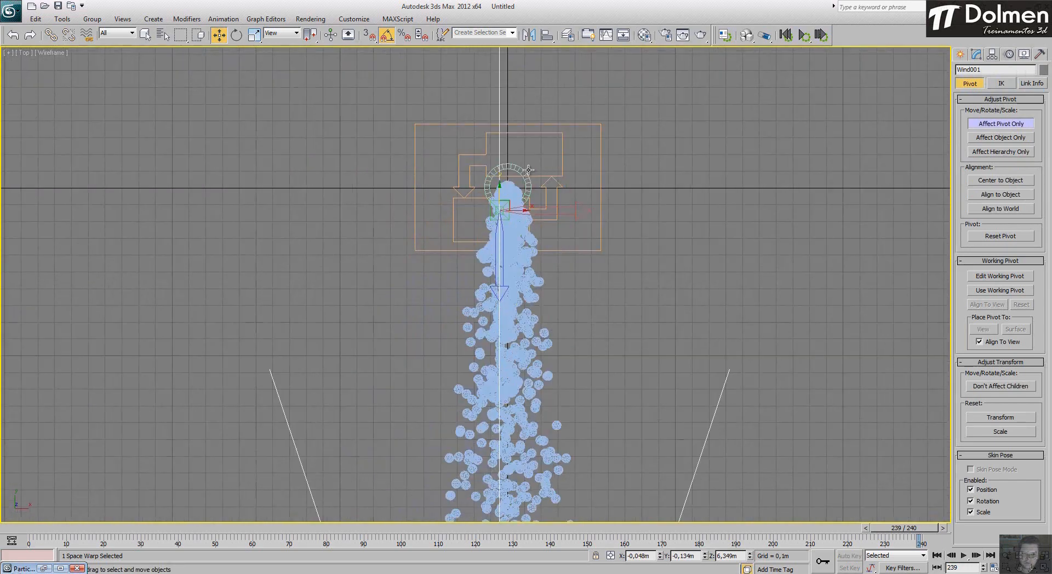
{"action": "left_click_drag", "start_coordinate": [509, 203], "coordinate": [517, 175]}
{"action": "scroll", "coordinate": [652, 267], "scroll_direction": "down", "scroll_amount": 8}
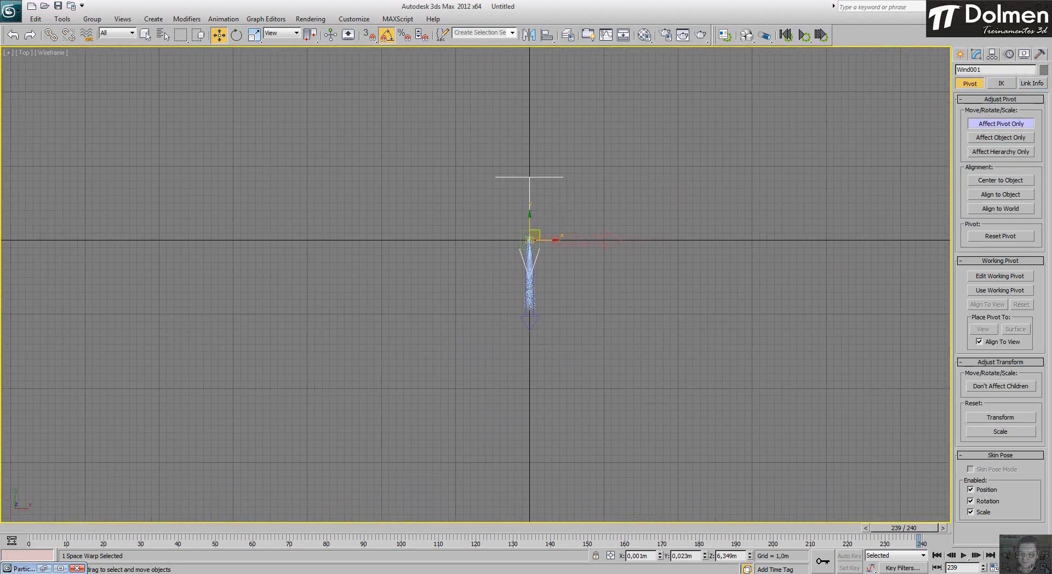
{"action": "key", "text": "alt+w"}
{"action": "scroll", "coordinate": [347, 188], "scroll_direction": "down", "scroll_amount": 1}
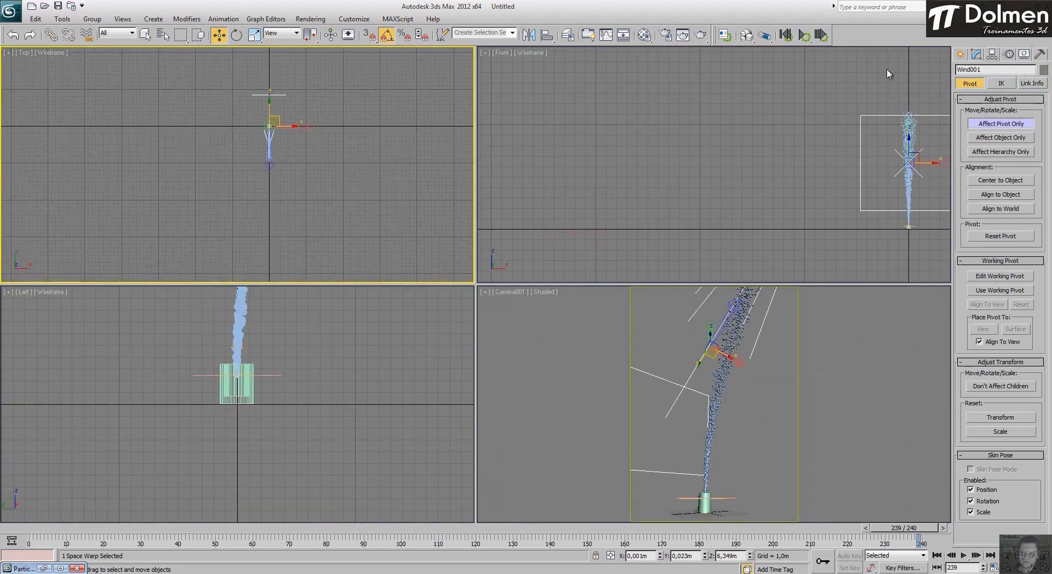
{"action": "left_click", "coordinate": [962, 54]}
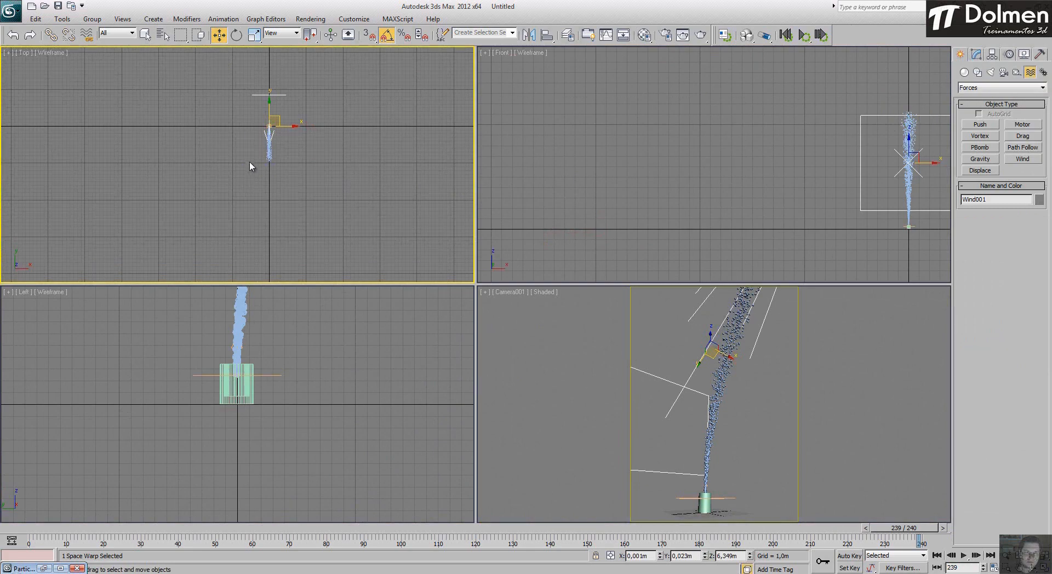
Step: Turn on Auto Key and set a starting key for Wind001 at frame 20, ready for rotation
{"action": "left_click", "coordinate": [236, 35]}
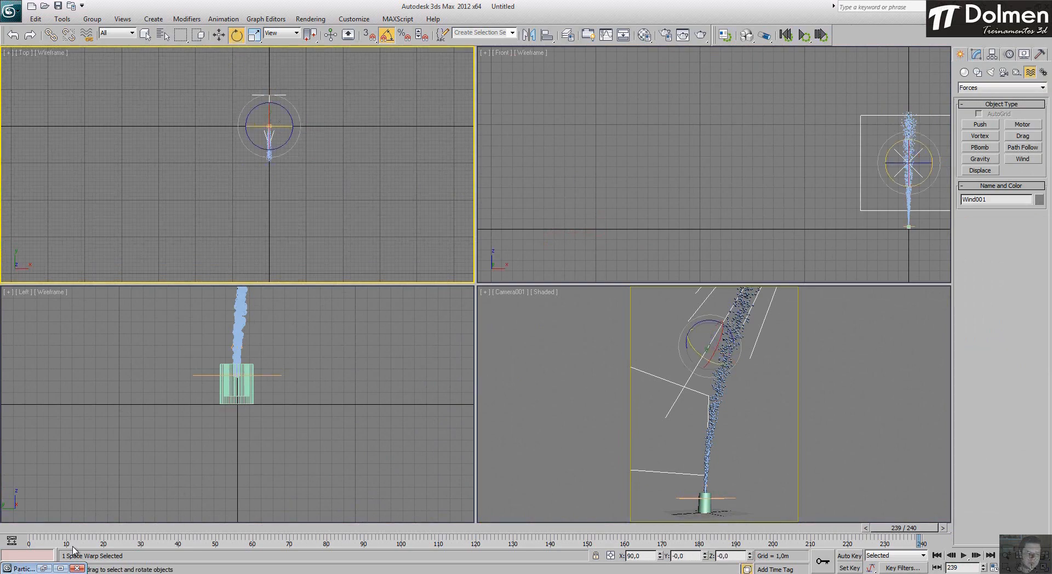
{"action": "left_click_drag", "start_coordinate": [904, 528], "coordinate": [46, 528]}
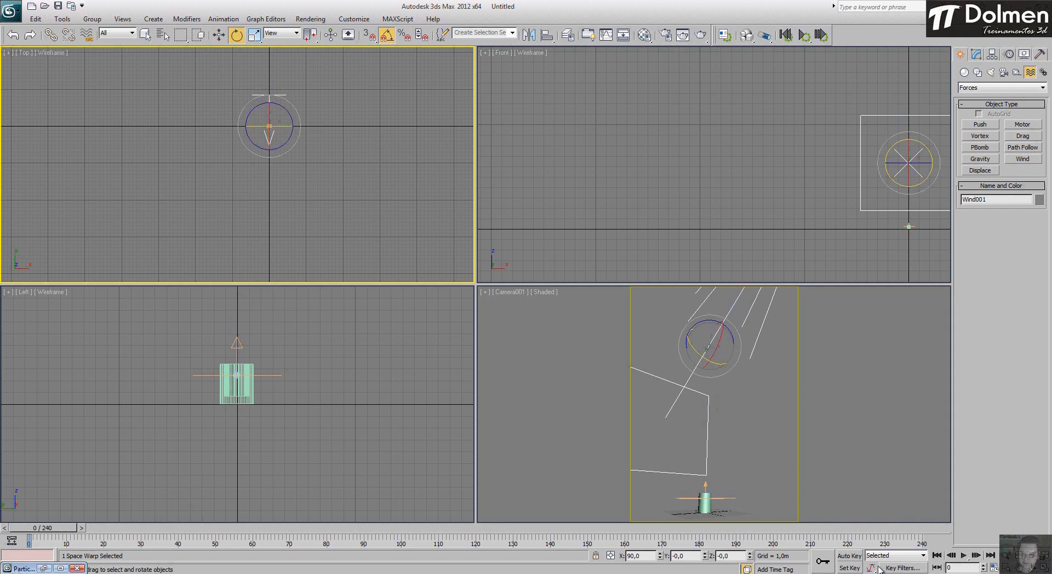
{"action": "left_click", "coordinate": [850, 557]}
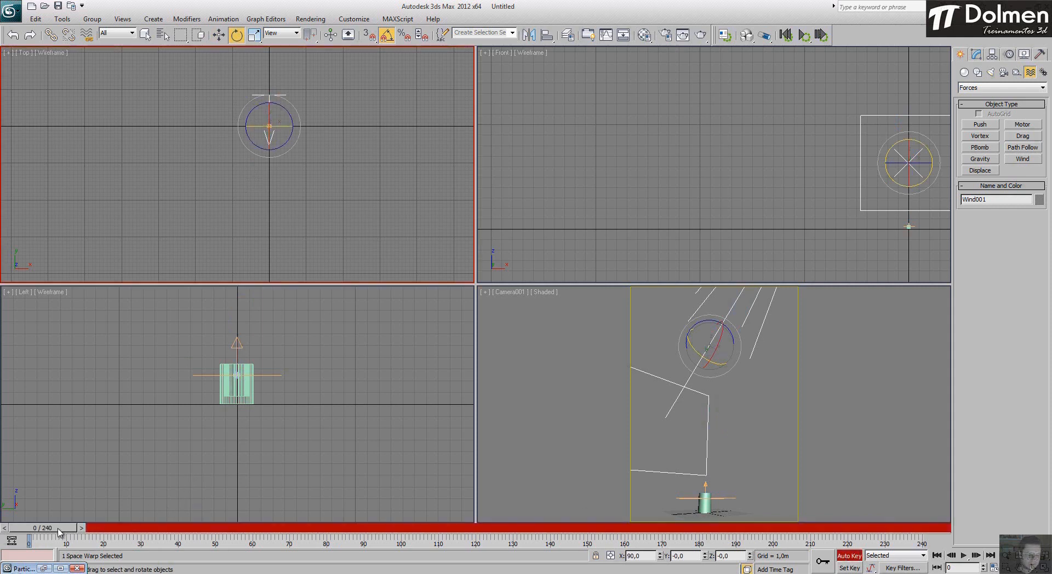
{"action": "left_click_drag", "start_coordinate": [56, 533], "coordinate": [132, 548]}
{"action": "key", "text": "e"}
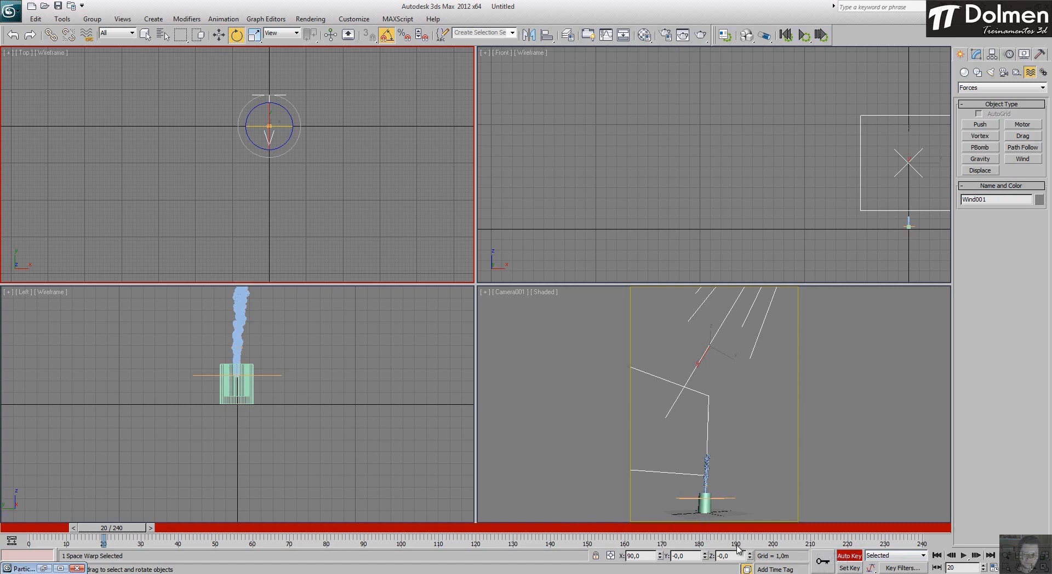
{"action": "left_click", "coordinate": [817, 563]}
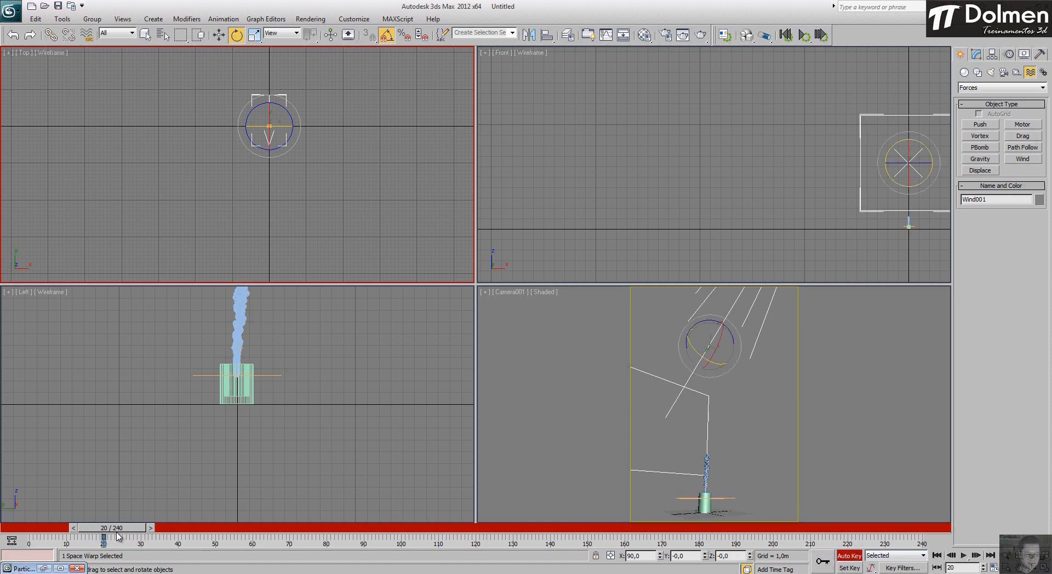
Step: At frame 240, rotate Wind001 a full turn around the fountain about the vertical axis to key its end orientation
{"action": "left_click_drag", "start_coordinate": [125, 529], "coordinate": [921, 530]}
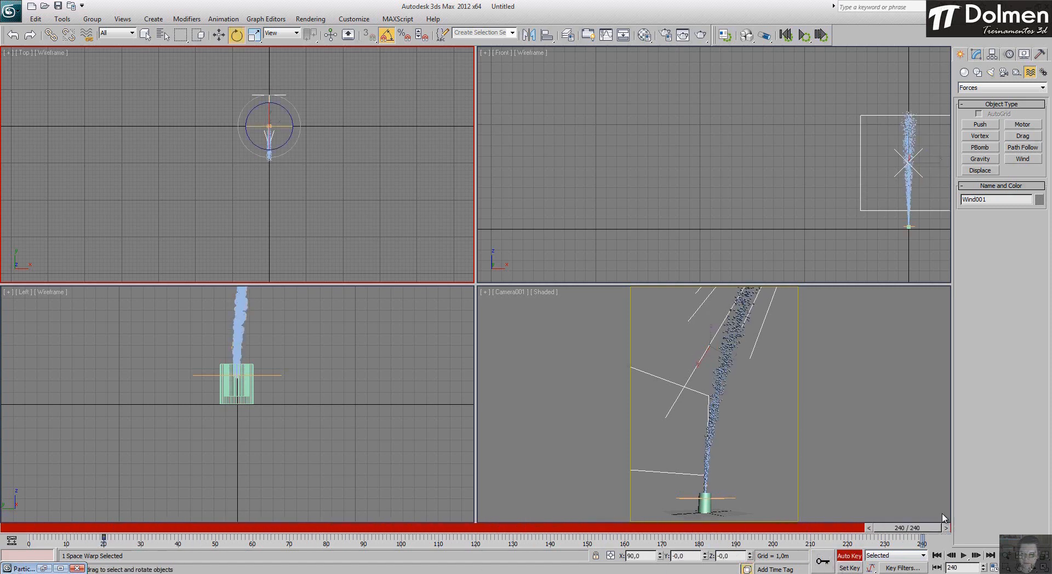
{"action": "left_click_drag", "start_coordinate": [240, 112], "coordinate": [221, 317]}
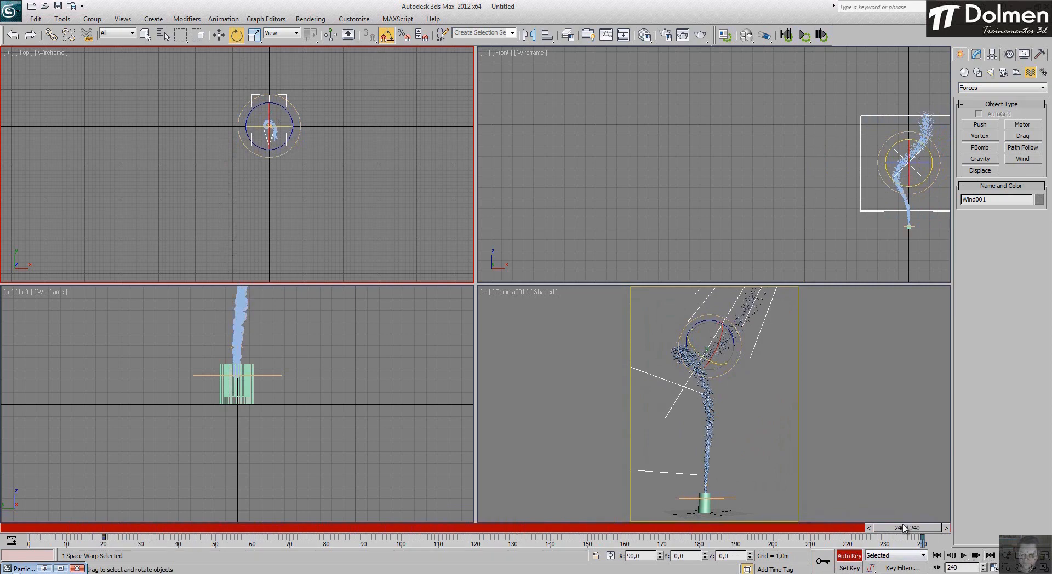
Step: Turn off Auto Key and play the fountain animation in the camera view
{"action": "left_click", "coordinate": [851, 556]}
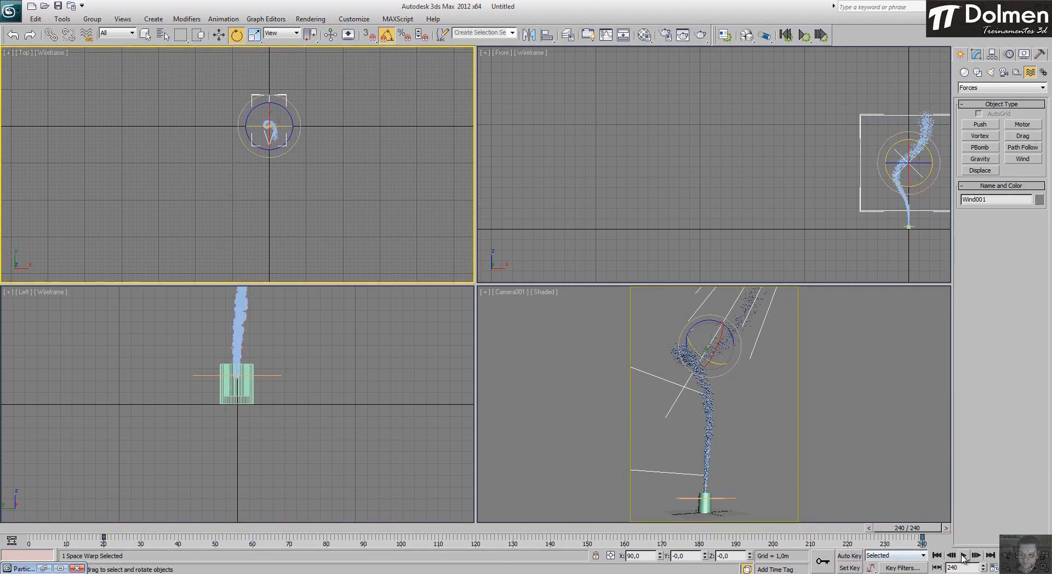
{"action": "right_click", "coordinate": [858, 434]}
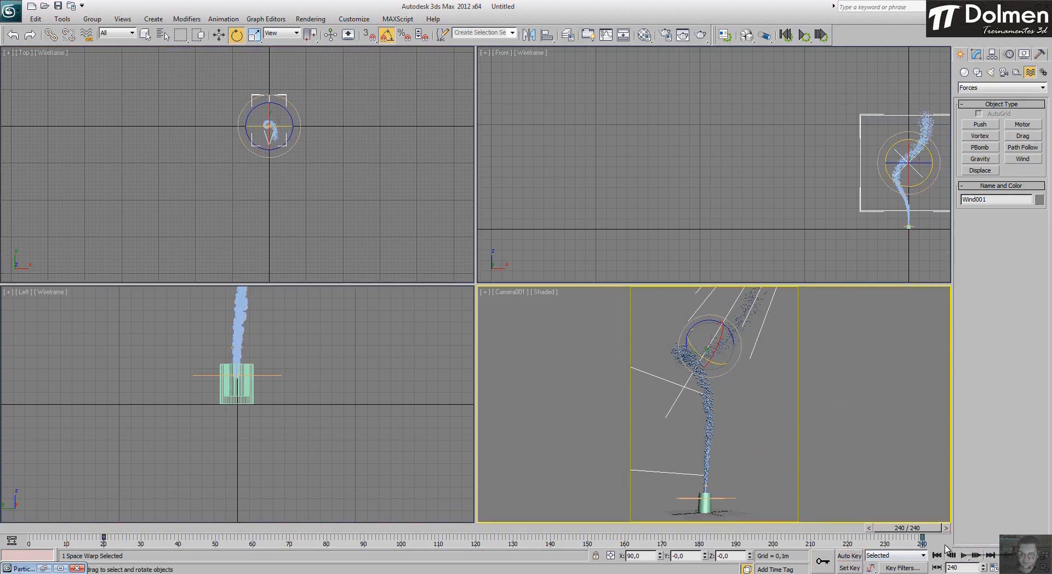
{"action": "left_click", "coordinate": [964, 556]}
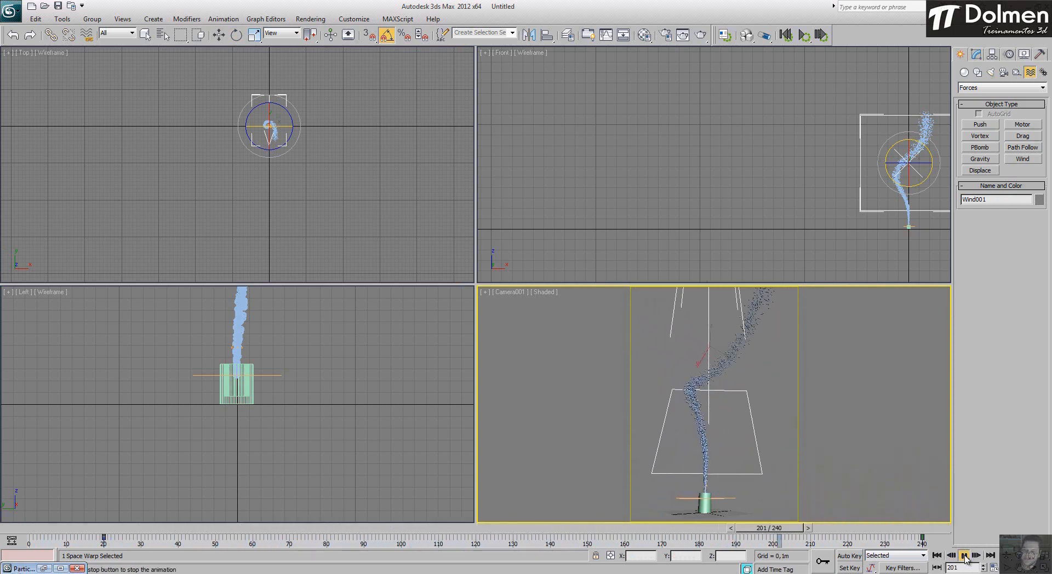
Step: Tune Wind001's strength to 1,447 while the animation plays, and stop the playback
{"action": "left_click", "coordinate": [976, 53]}
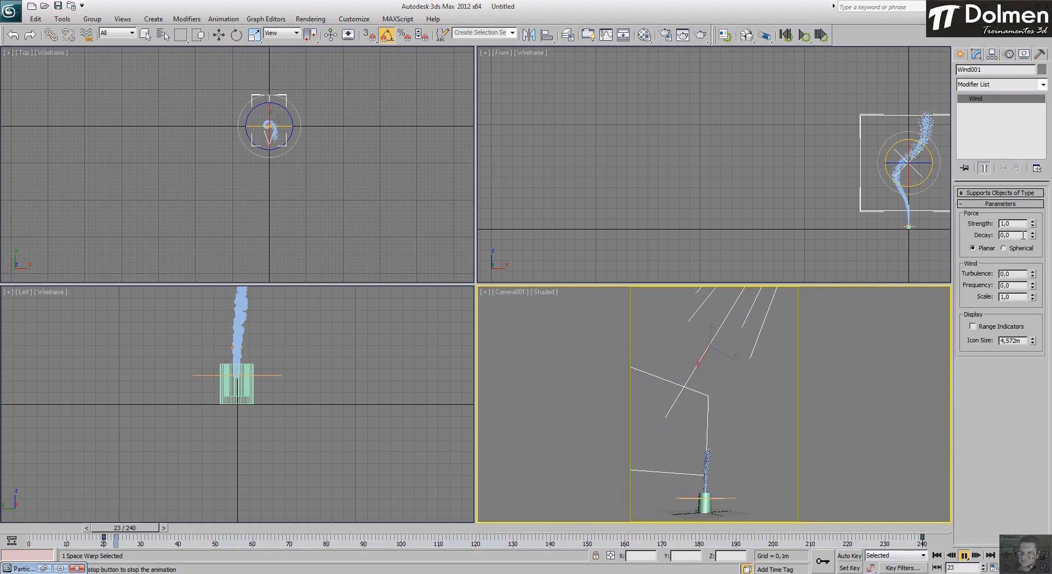
{"action": "left_click_drag", "start_coordinate": [1034, 224], "coordinate": [1034, 209]}
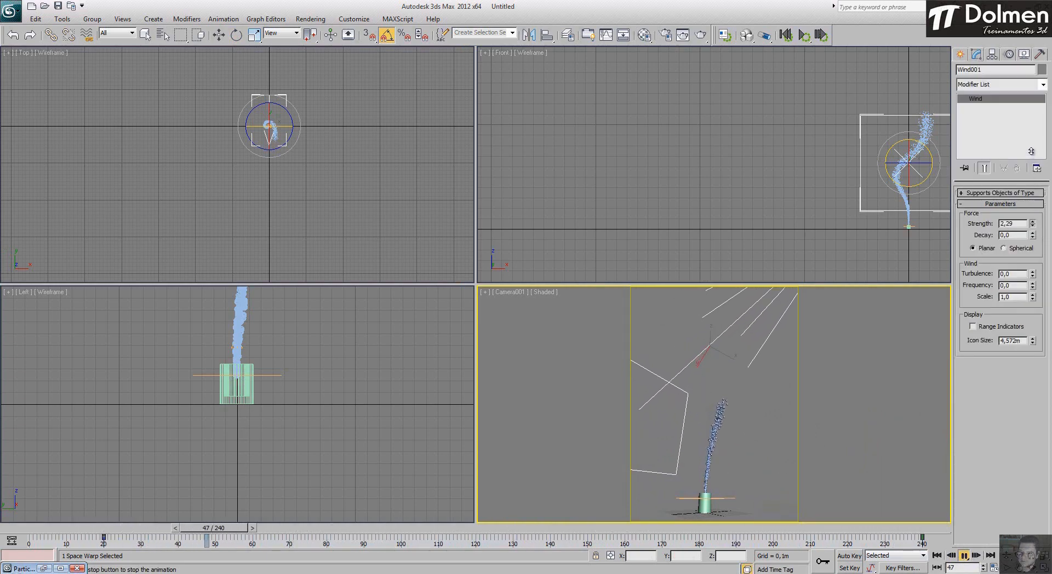
{"action": "left_click_drag", "start_coordinate": [1030, 151], "coordinate": [1031, 148]}
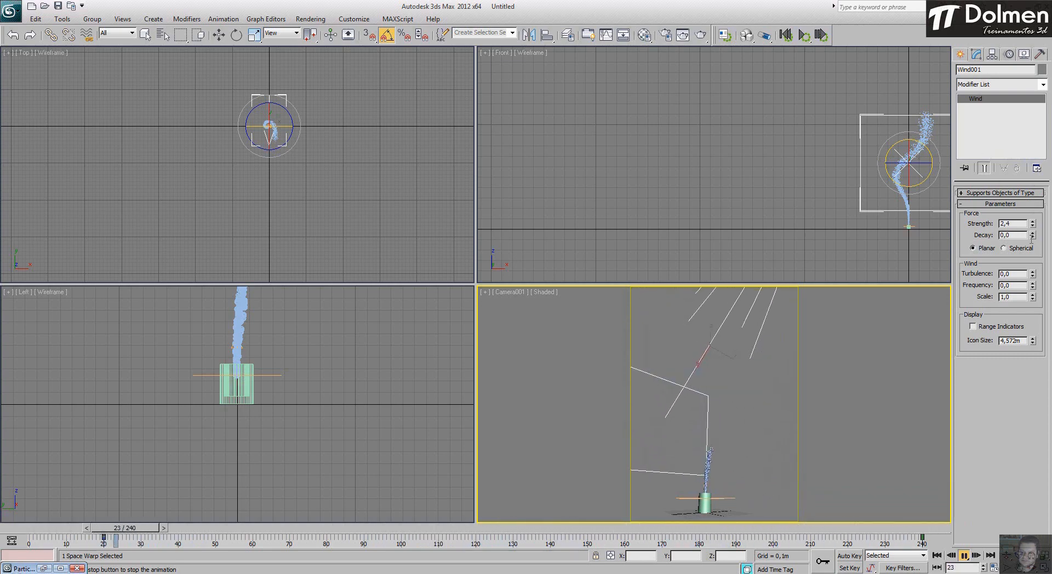
{"action": "left_click_drag", "start_coordinate": [1032, 224], "coordinate": [1036, 240]}
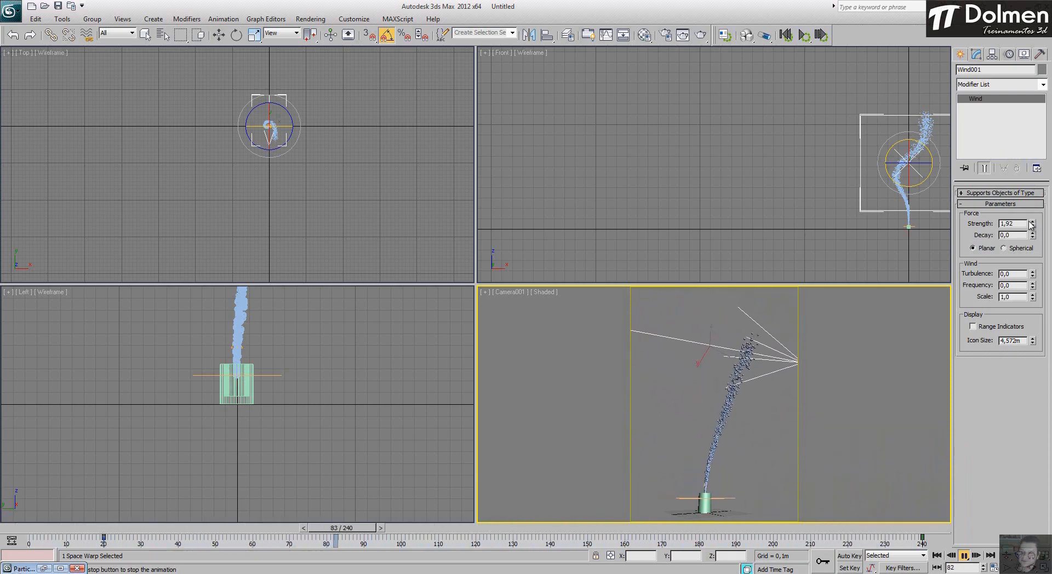
{"action": "left_click_drag", "start_coordinate": [1034, 229], "coordinate": [1037, 261]}
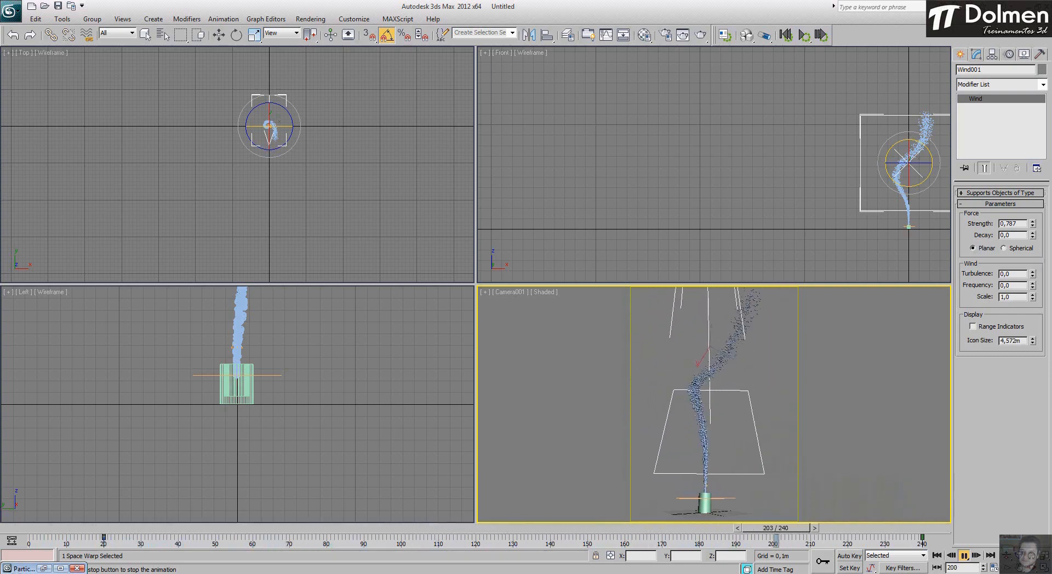
{"action": "left_click_drag", "start_coordinate": [1035, 187], "coordinate": [1035, 184]}
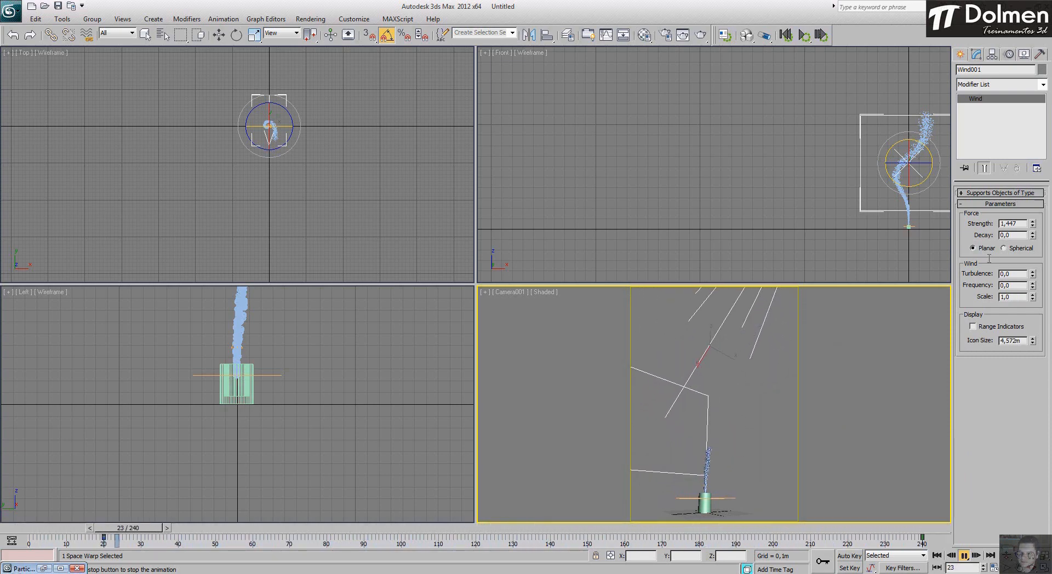
{"action": "key", "text": "slash"}
{"action": "key", "text": "e"}
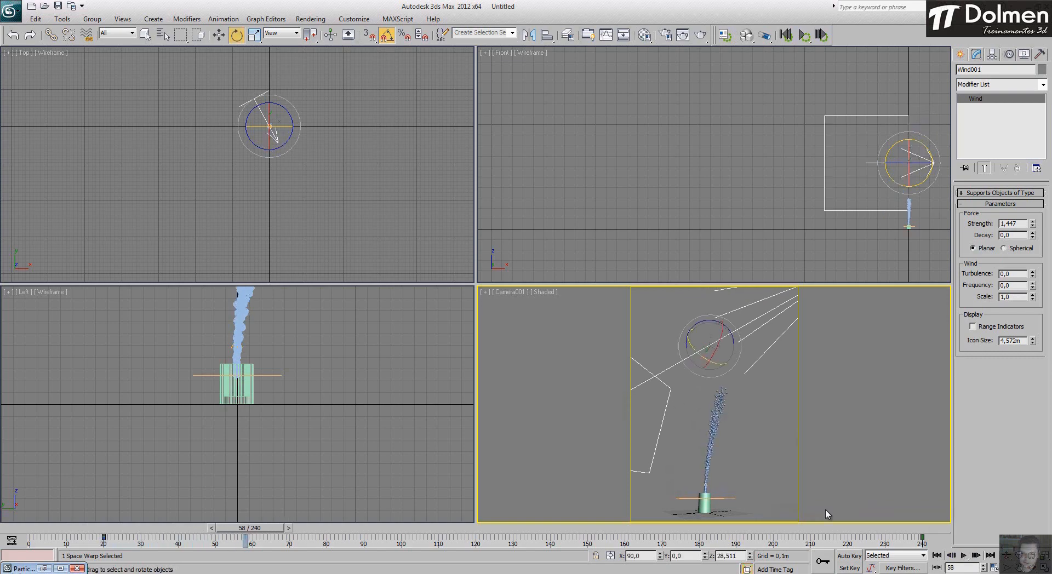
Step: Set the render size to 900 x 1262, save the output as 03.avi in the Testes folder, and render the active time segment
{"action": "left_click", "coordinate": [664, 37]}
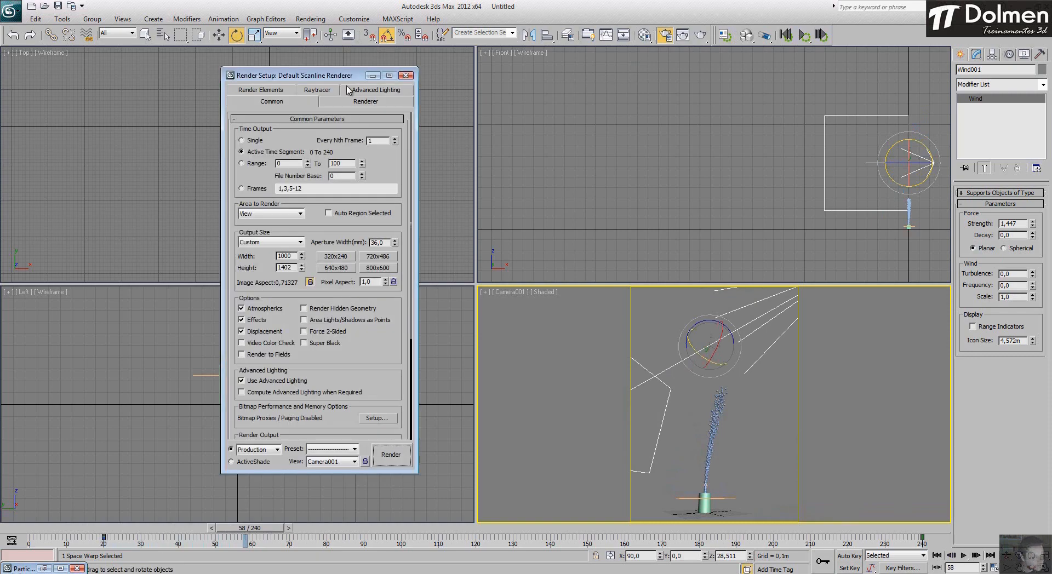
{"action": "left_click_drag", "start_coordinate": [322, 81], "coordinate": [278, 53]}
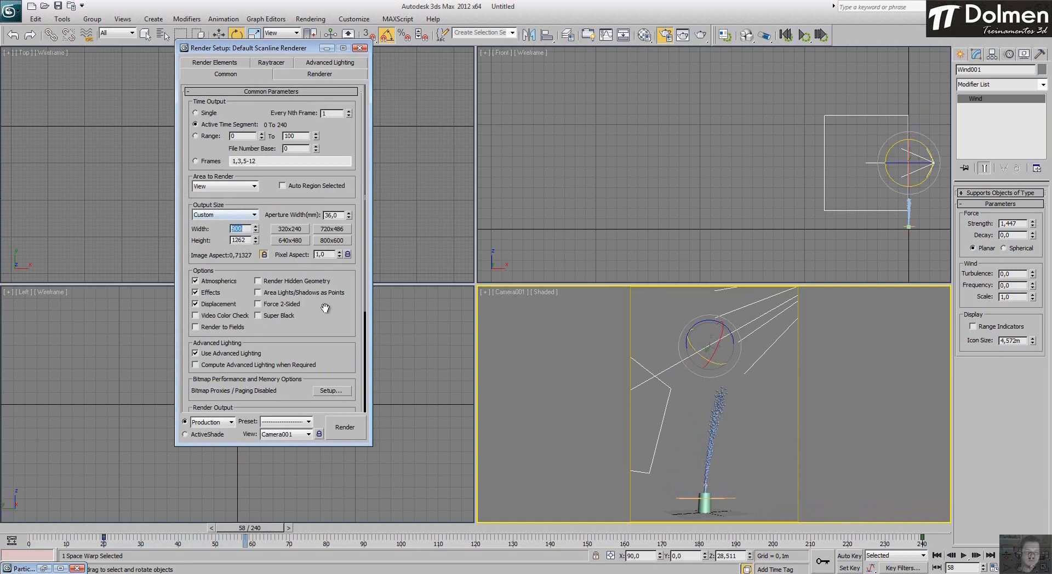
{"action": "left_click_drag", "start_coordinate": [325, 308], "coordinate": [304, 148]}
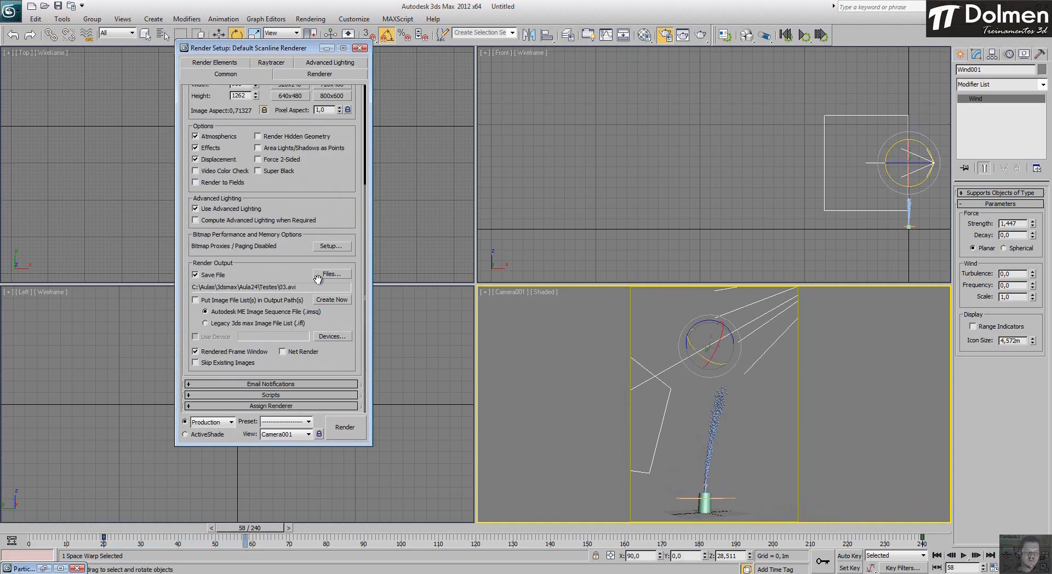
{"action": "left_click", "coordinate": [334, 274]}
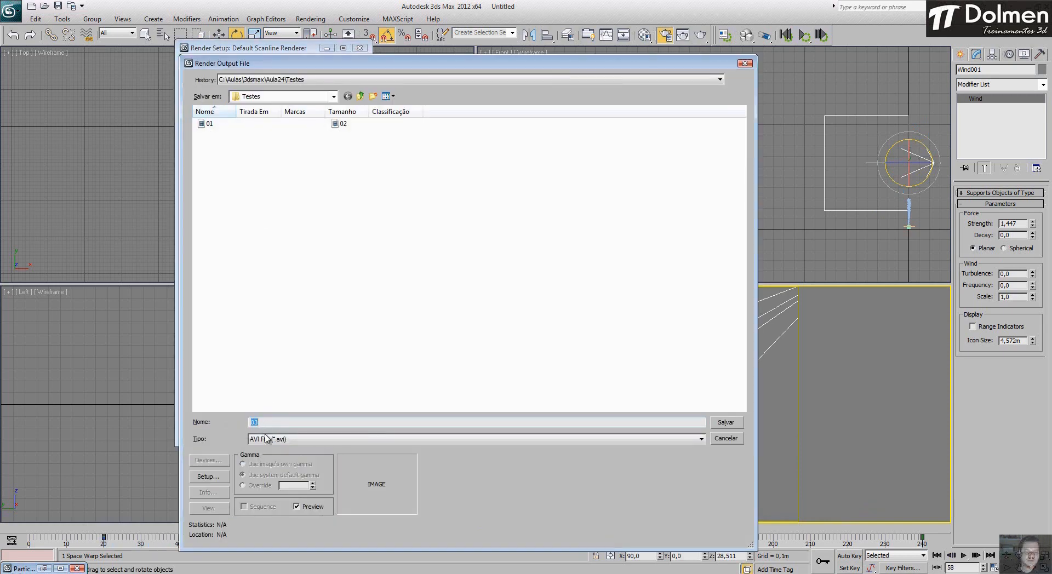
{"action": "left_click", "coordinate": [726, 423]}
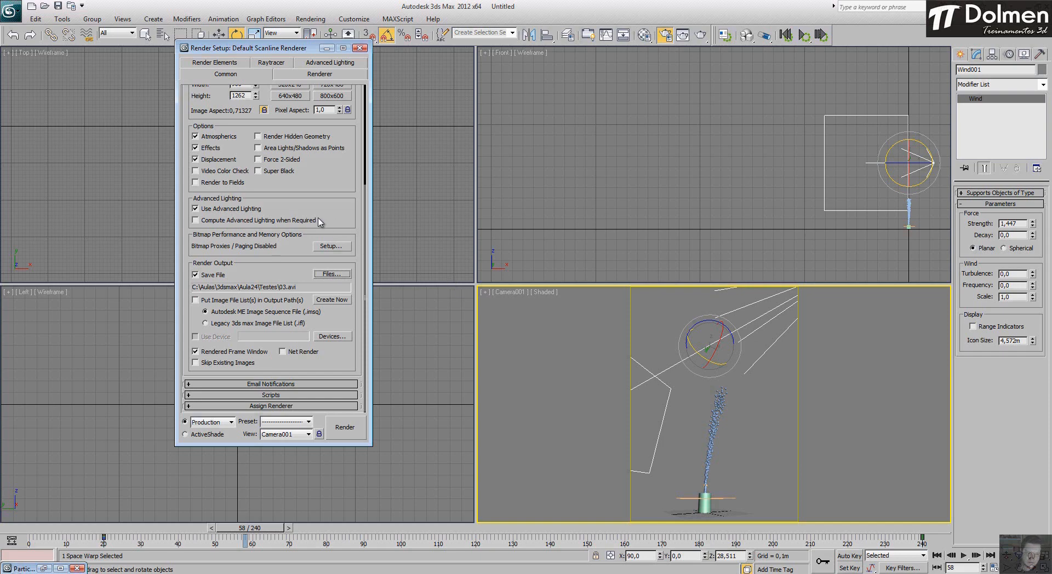
{"action": "left_click", "coordinate": [345, 427]}
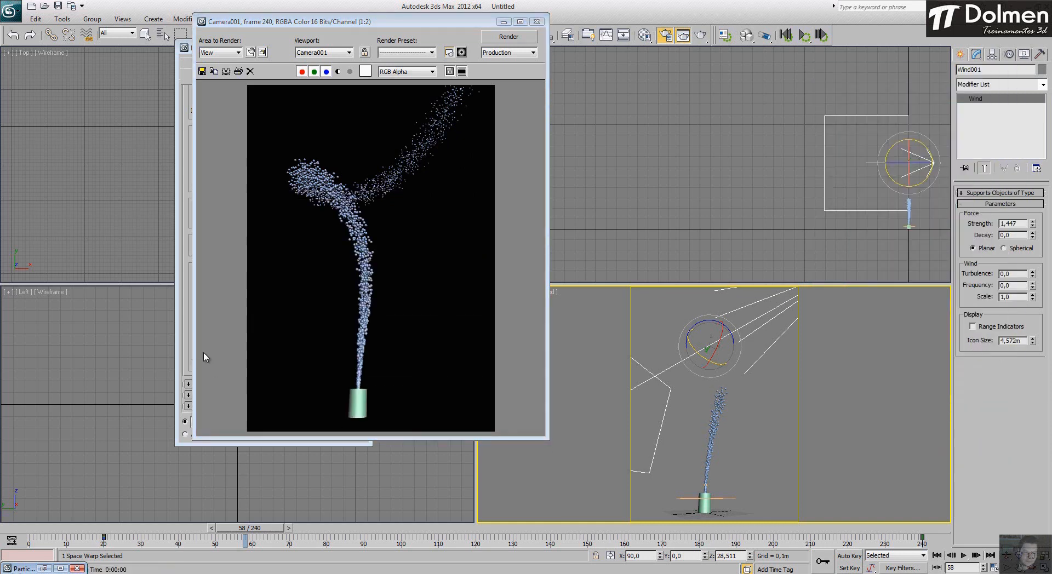
Step: Switch to the Testes folder, watch the rendered video 03 in full screen, and close the player
{"action": "left_click", "coordinate": [443, 274]}
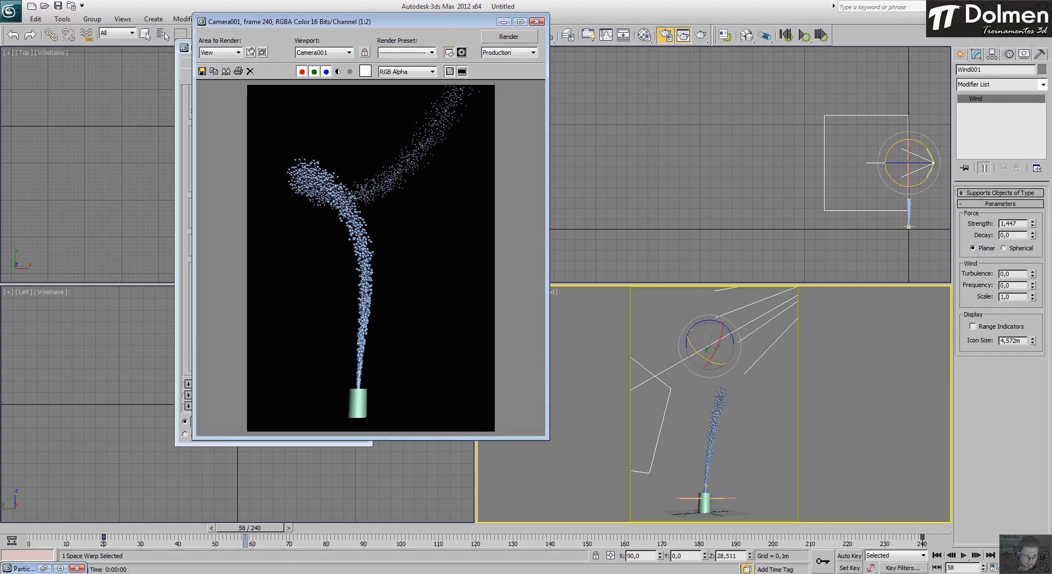
{"action": "key", "text": "alt+Tab"}
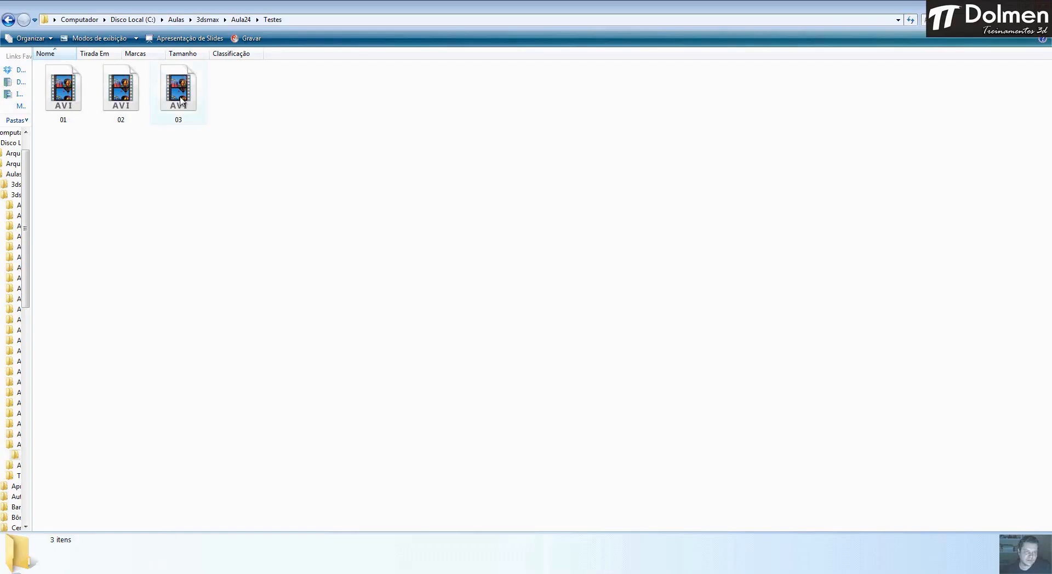
{"action": "key", "text": "Return"}
{"action": "double_click", "coordinate": [582, 316]}
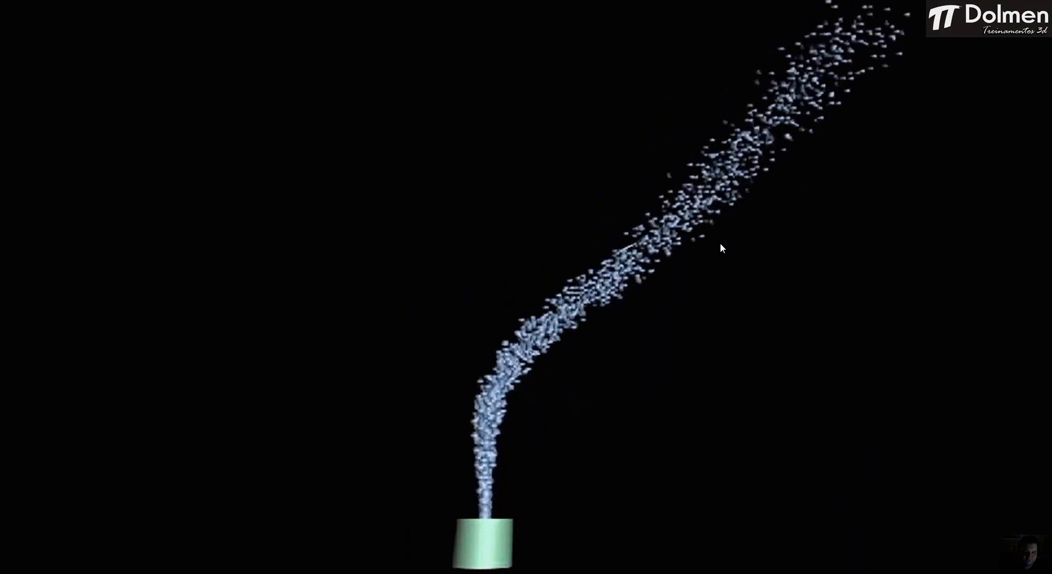
{"action": "double_click", "coordinate": [607, 254]}
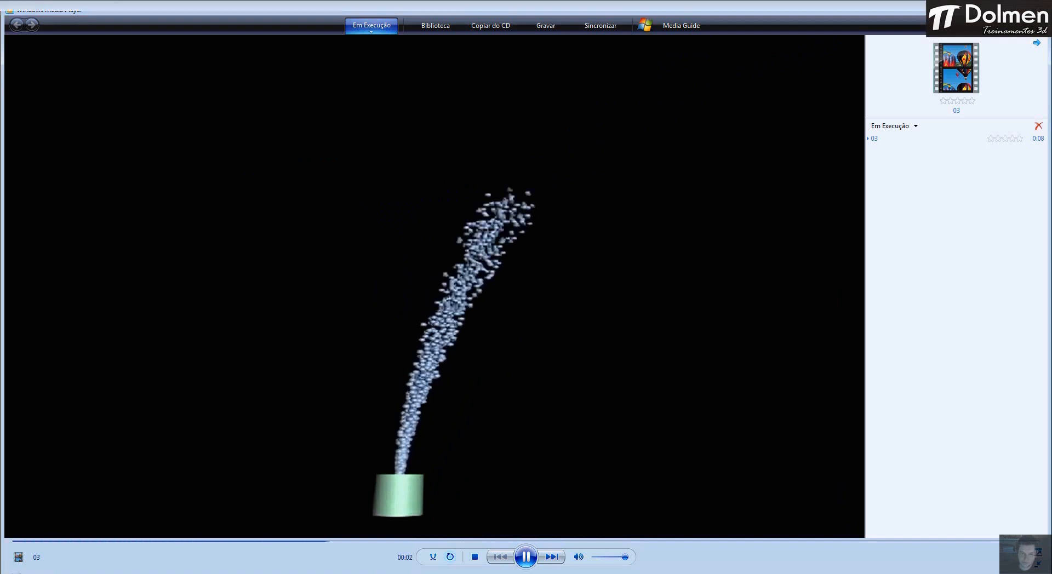
{"action": "key", "text": "alt+F4"}
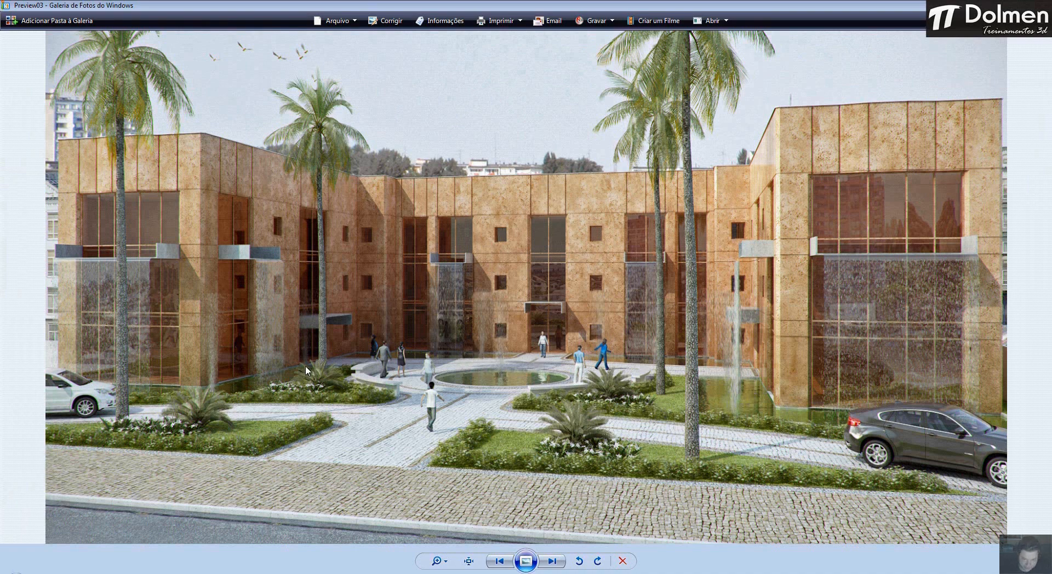
Step: Examine the waterfalls, water jets and central fountain around the building in the Preview03 image up close
{"action": "scroll", "coordinate": [747, 367], "scroll_direction": "up", "scroll_amount": 2}
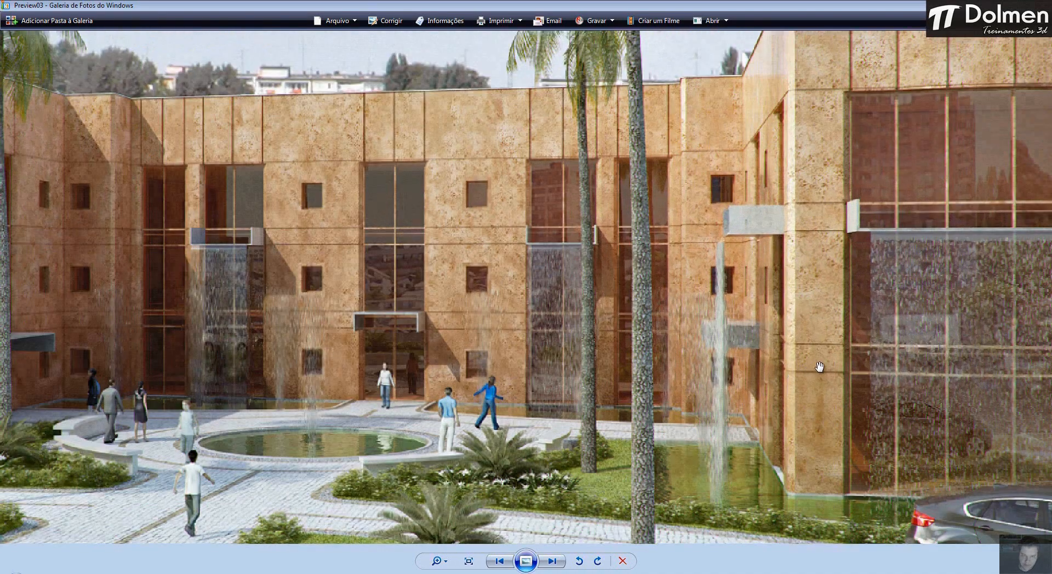
{"action": "left_click_drag", "start_coordinate": [844, 368], "coordinate": [477, 317]}
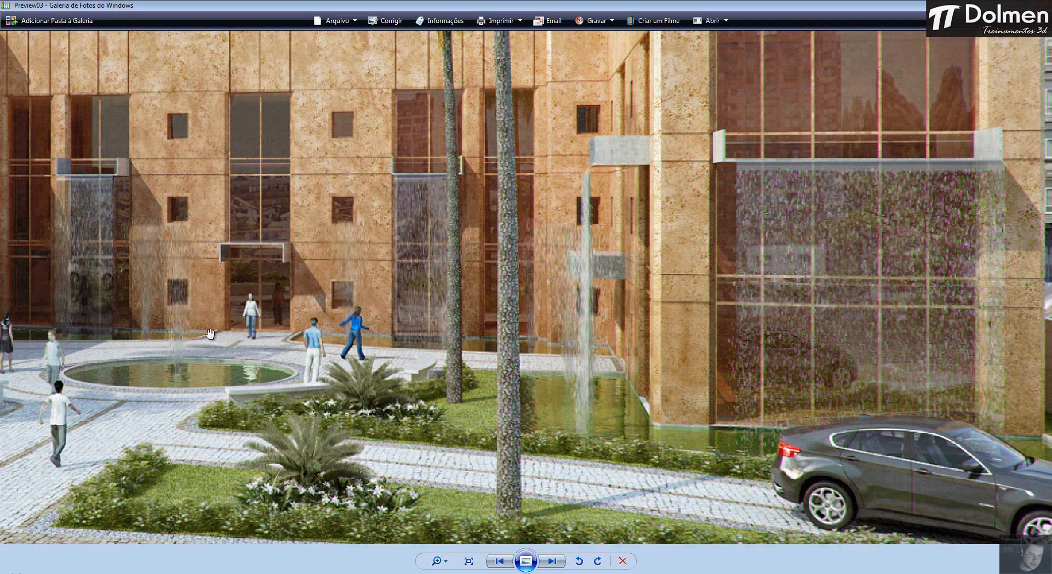
{"action": "left_click_drag", "start_coordinate": [211, 336], "coordinate": [525, 271]}
{"action": "left_click_drag", "start_coordinate": [438, 263], "coordinate": [347, 278]}
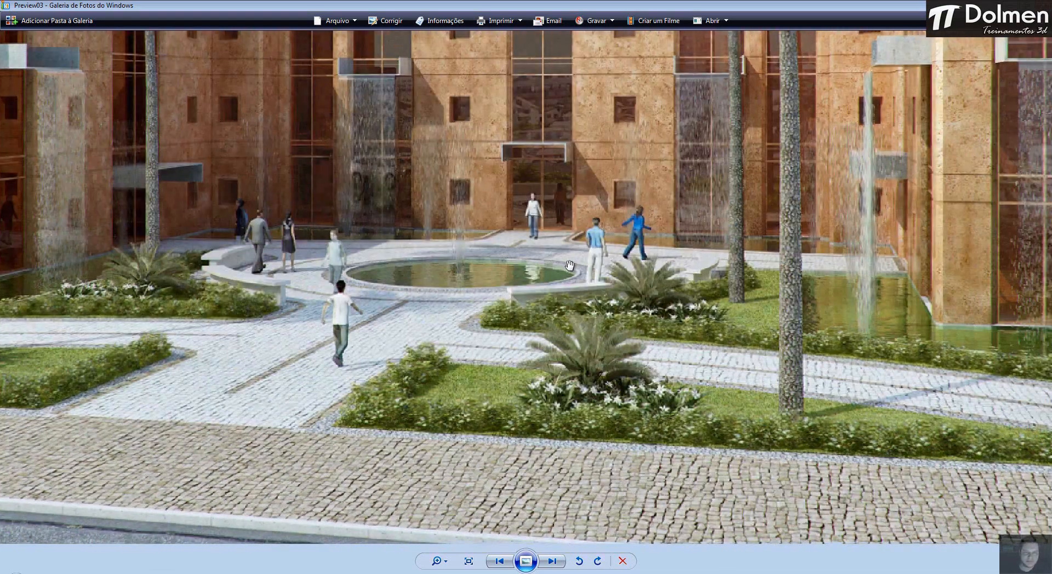
{"action": "left_click_drag", "start_coordinate": [569, 266], "coordinate": [288, 264]}
{"action": "left_click_drag", "start_coordinate": [706, 264], "coordinate": [706, 293]}
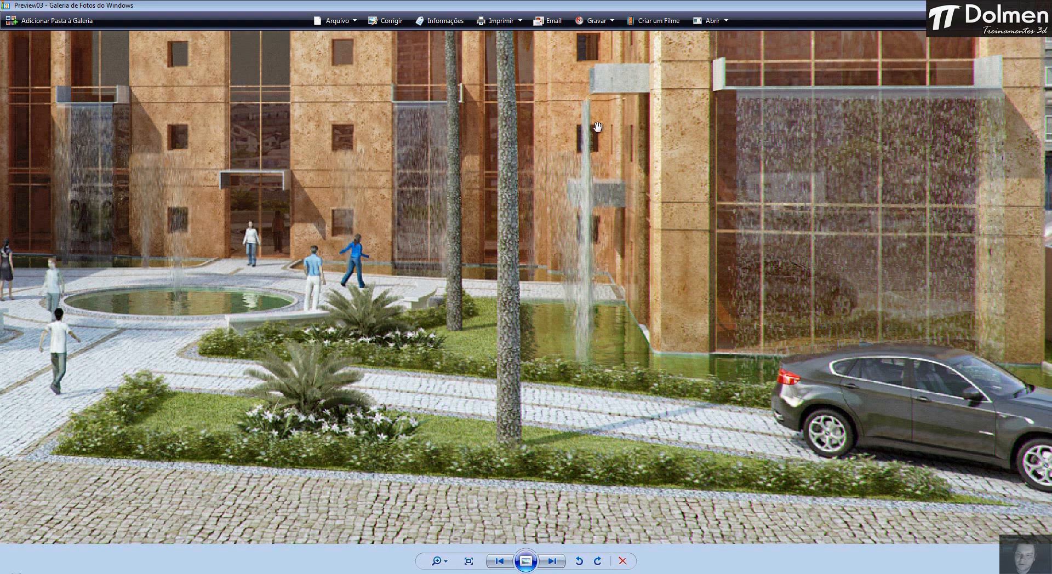
{"action": "scroll", "coordinate": [616, 280], "scroll_direction": "down", "scroll_amount": 5}
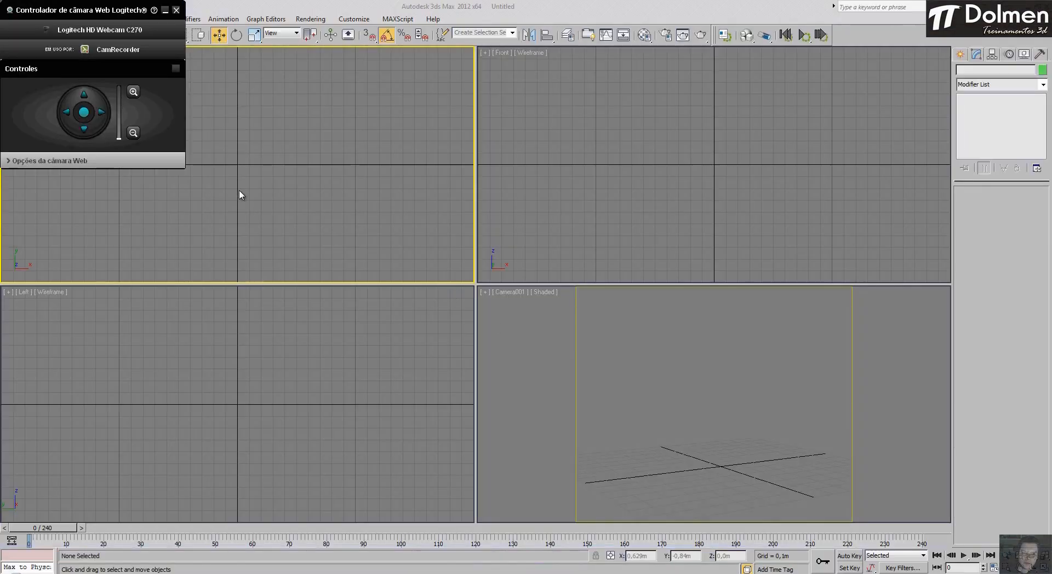
Step: Create a thin standard box in the top view, about 0,478 m long, 1,355 m wide and 0,014 m high
{"action": "left_click", "coordinate": [165, 11]}
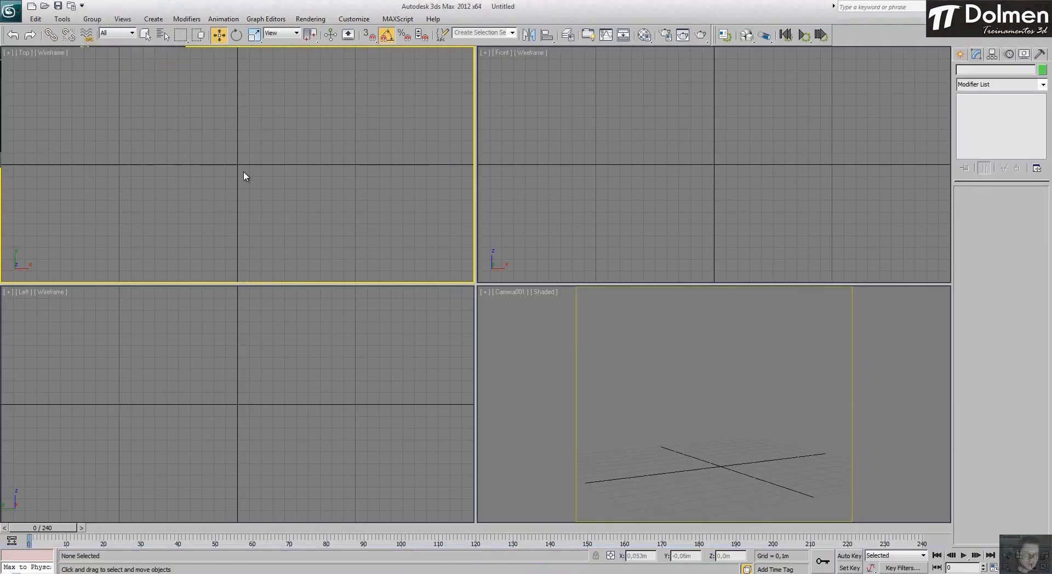
{"action": "left_click", "coordinate": [960, 55]}
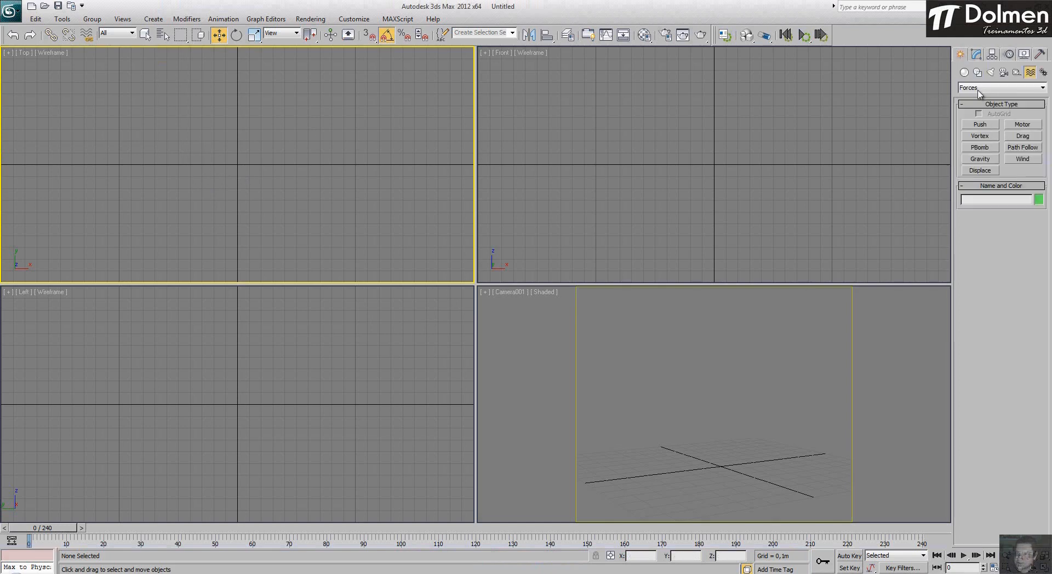
{"action": "left_click", "coordinate": [965, 71]}
{"action": "left_click", "coordinate": [974, 89]}
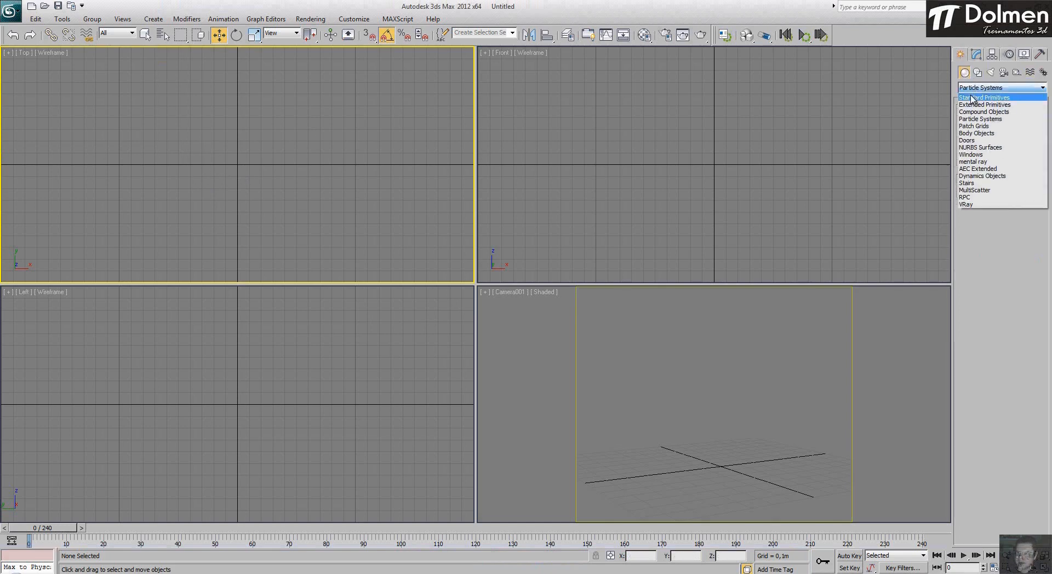
{"action": "left_click", "coordinate": [975, 99]}
{"action": "left_click", "coordinate": [980, 125]}
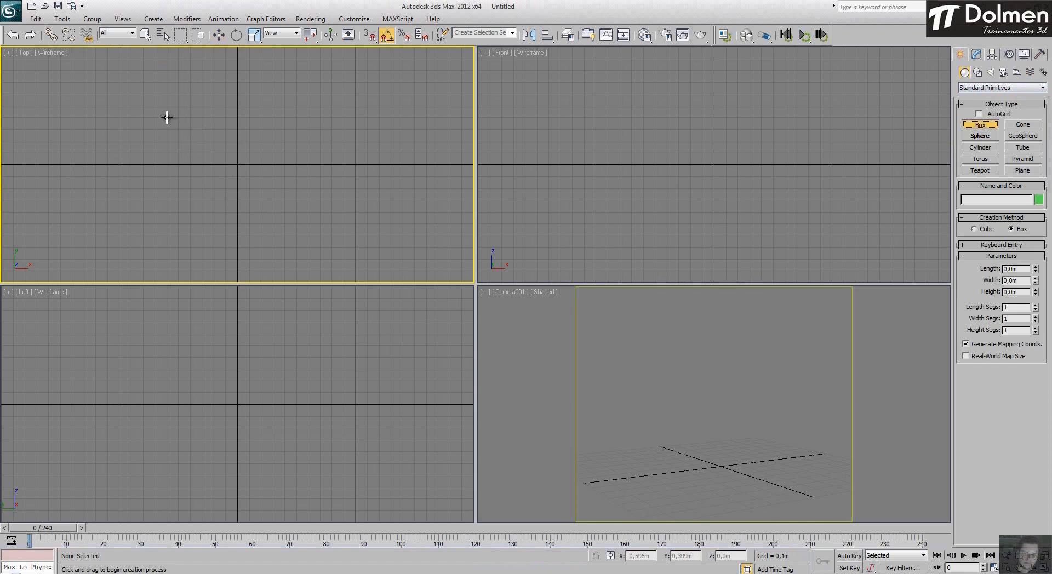
{"action": "left_click_drag", "start_coordinate": [176, 105], "coordinate": [337, 162]}
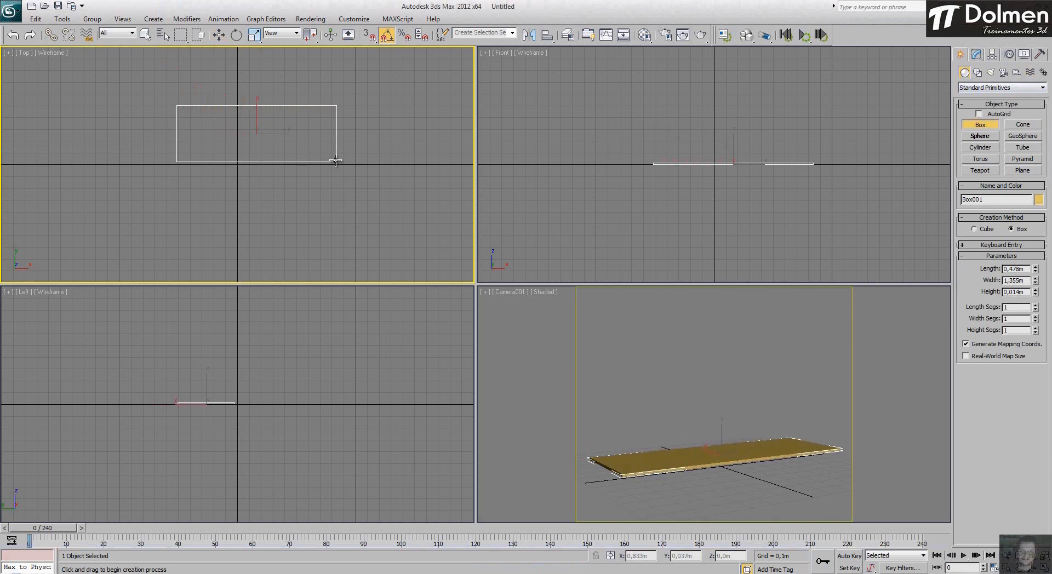
Step: Raise the box above the ground in the front view to a Z height of about 0,767 m
{"action": "right_click", "coordinate": [829, 174]}
{"action": "scroll", "coordinate": [753, 136], "scroll_direction": "down", "scroll_amount": 2}
{"action": "middle_click_drag", "start_coordinate": [749, 132], "coordinate": [744, 158]}
{"action": "key", "text": "w"}
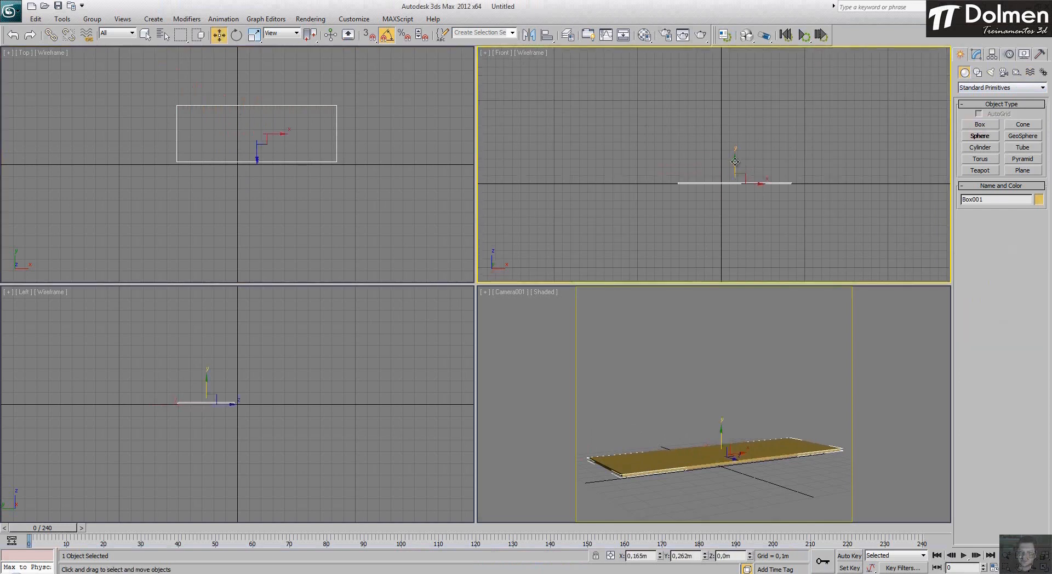
{"action": "left_click_drag", "start_coordinate": [737, 163], "coordinate": [741, 95]}
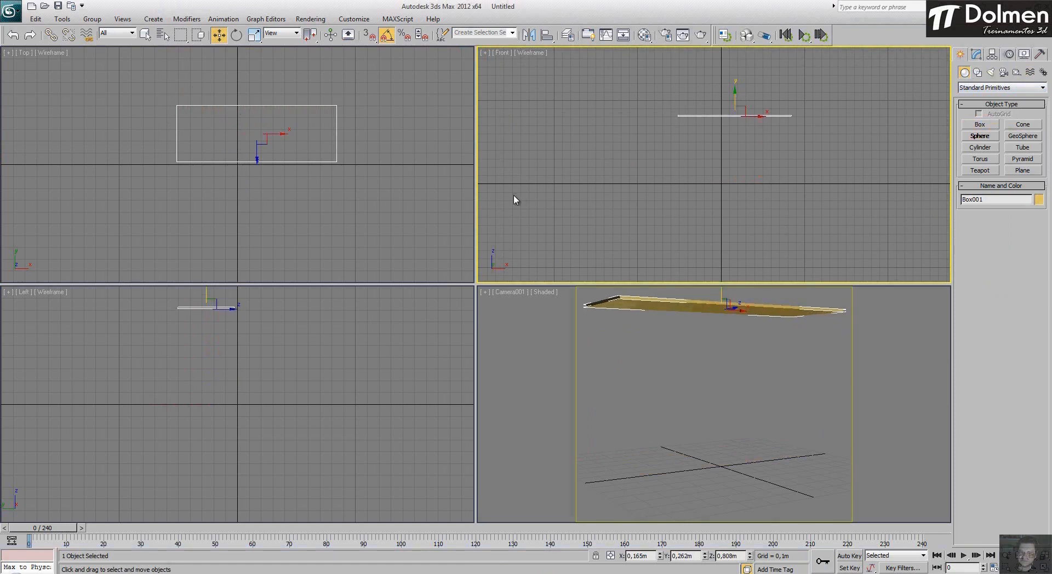
{"action": "right_click", "coordinate": [735, 100]}
{"action": "left_click", "coordinate": [734, 102]}
{"action": "left_click_drag", "start_coordinate": [735, 93], "coordinate": [735, 96]}
Step: Convert the raised box to an Editable Poly
{"action": "right_click", "coordinate": [263, 121]}
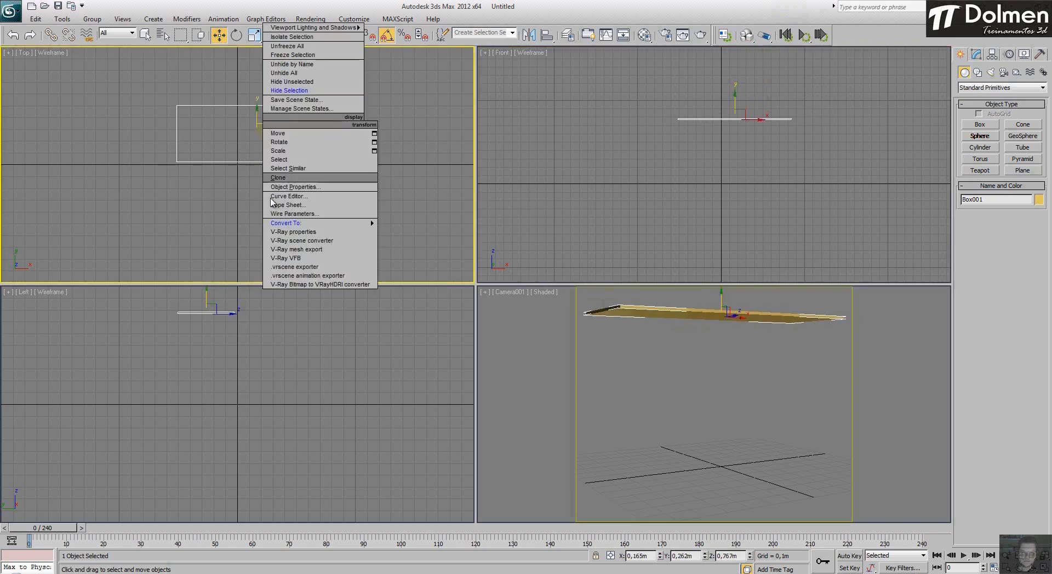
{"action": "mouse_move", "coordinate": [335, 223]}
{"action": "left_click", "coordinate": [403, 232]}
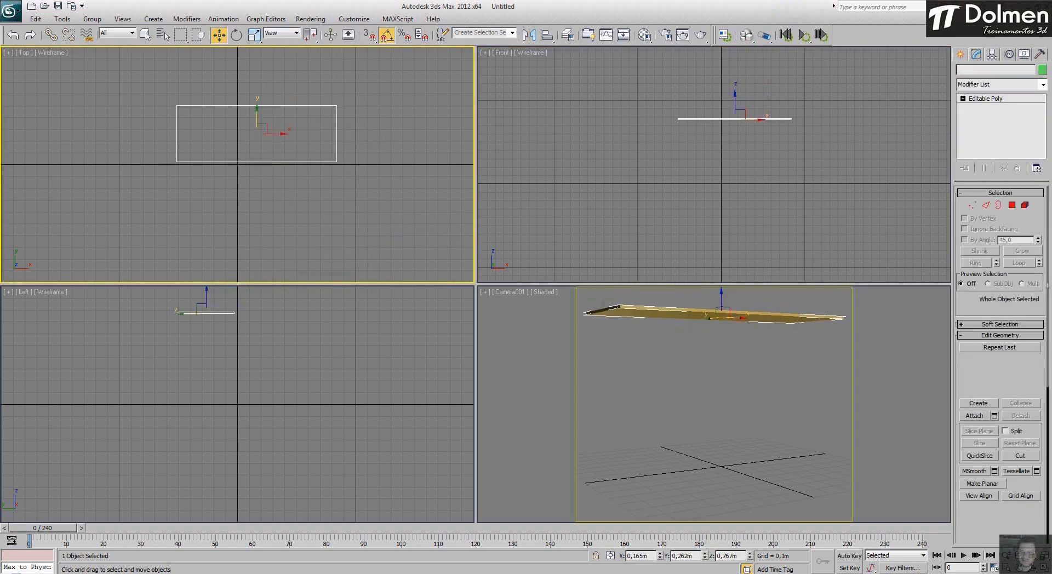
Step: Connect the box's long edges with 2 segments at a pinch of 92, giving a narrow strip at each short end
{"action": "left_click", "coordinate": [986, 204]}
{"action": "left_click_drag", "start_coordinate": [291, 82], "coordinate": [271, 285]}
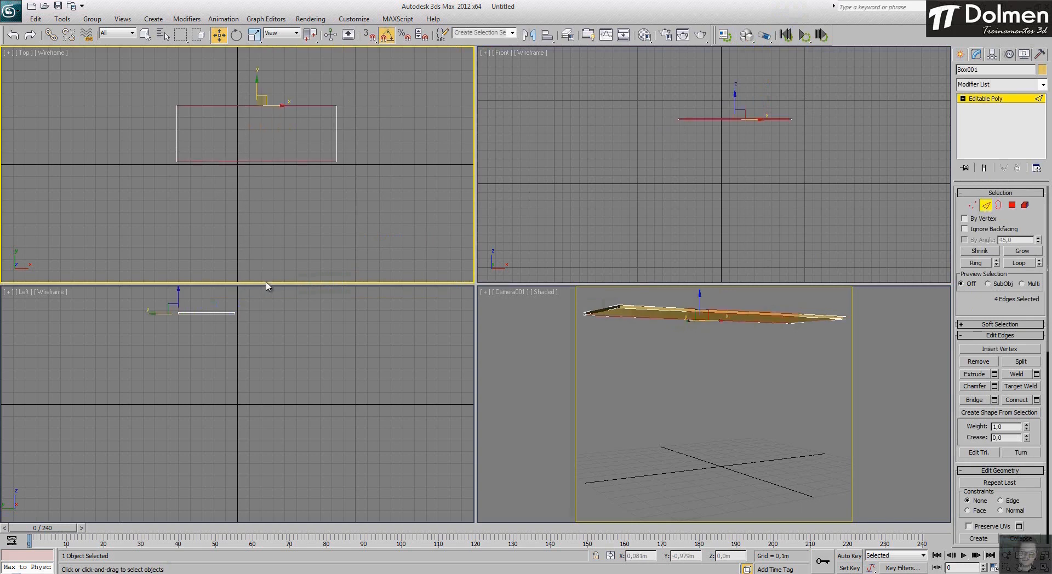
{"action": "left_click", "coordinate": [1038, 400]}
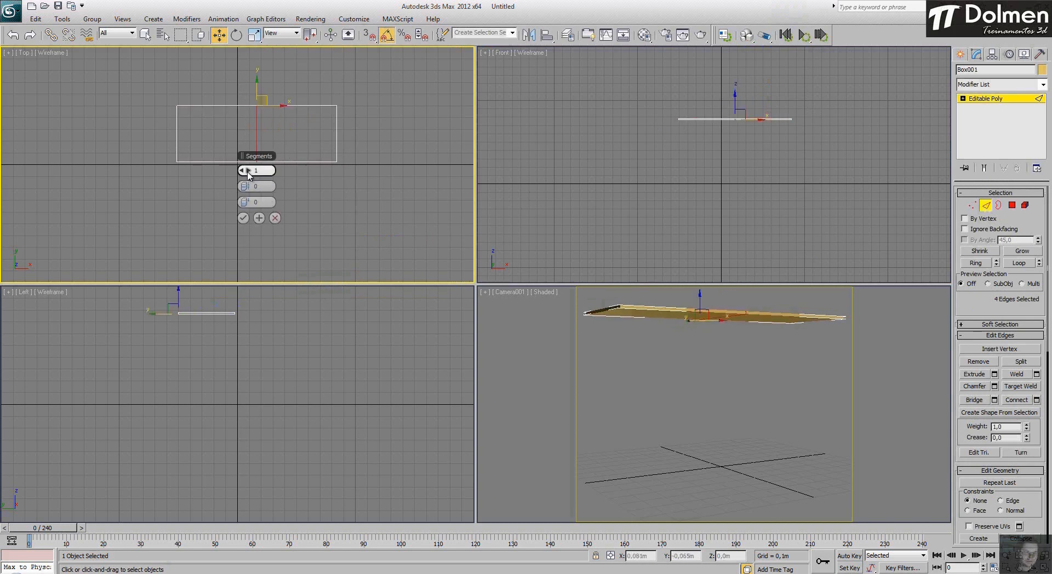
{"action": "left_click_drag", "start_coordinate": [247, 204], "coordinate": [453, 194]}
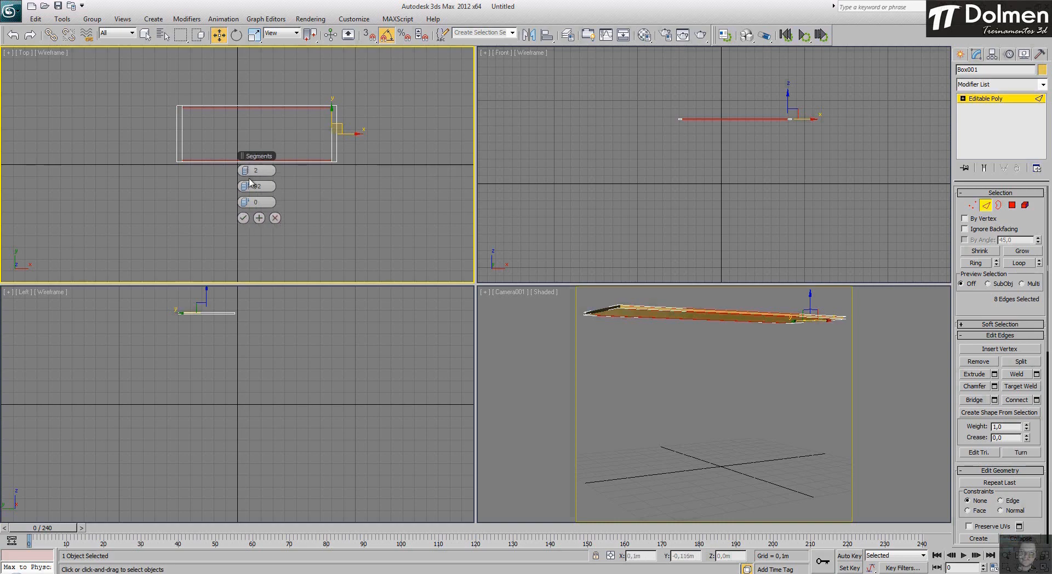
{"action": "left_click_drag", "start_coordinate": [245, 170], "coordinate": [243, 171]}
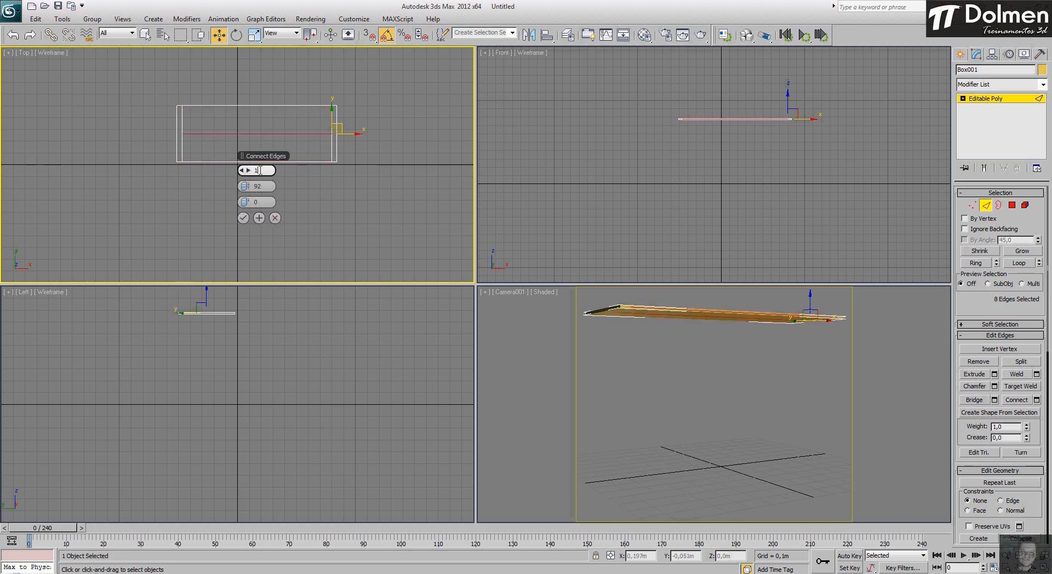
{"action": "left_click", "coordinate": [275, 218]}
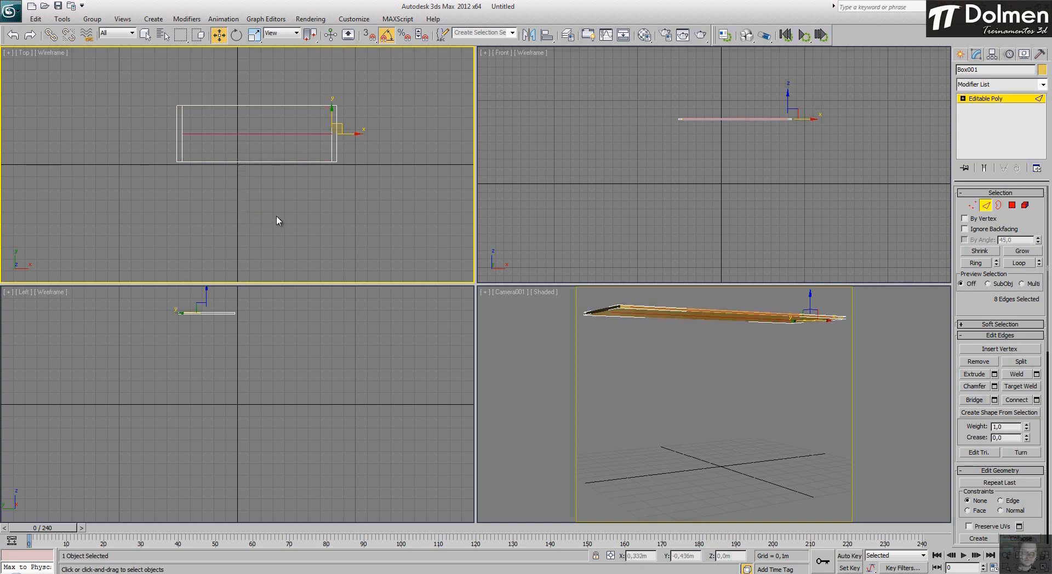
Step: Extrude the two narrow end polygons on top of the box by 0,1 m to form raised side walls
{"action": "left_click", "coordinate": [1013, 206]}
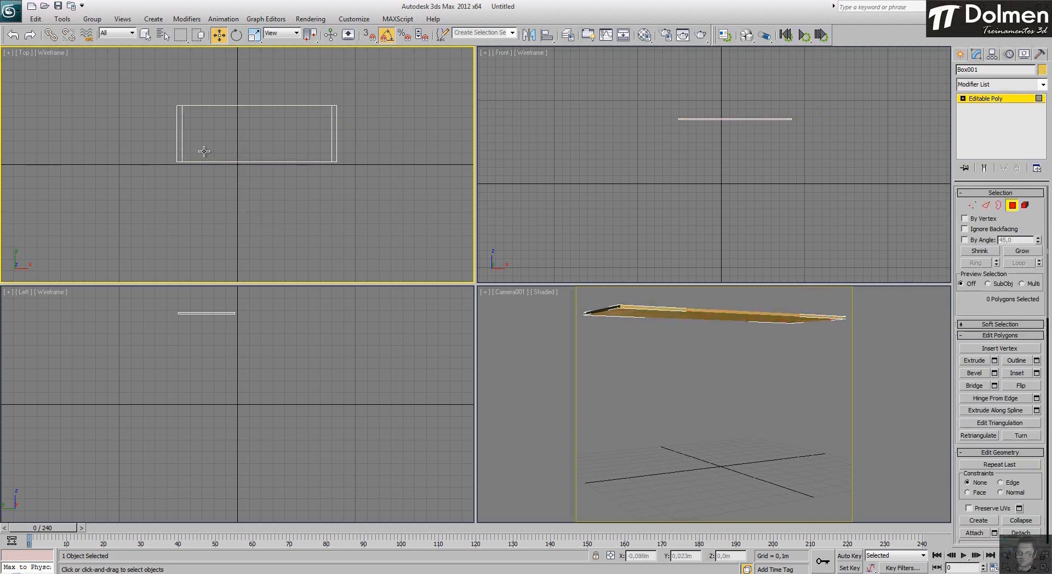
{"action": "left_click", "coordinate": [180, 136]}
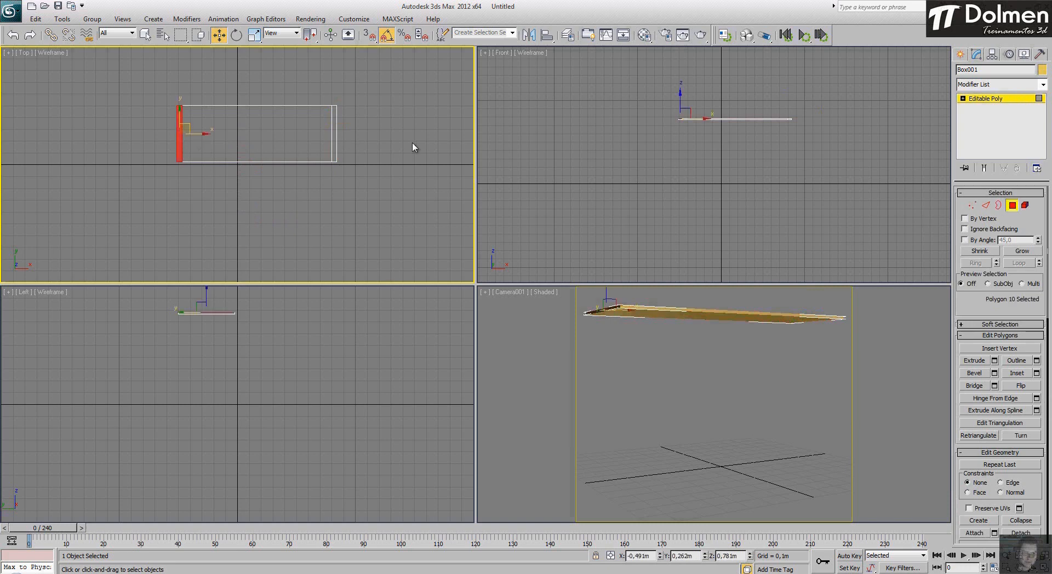
{"action": "left_click", "coordinate": [334, 131], "text": "ctrl"}
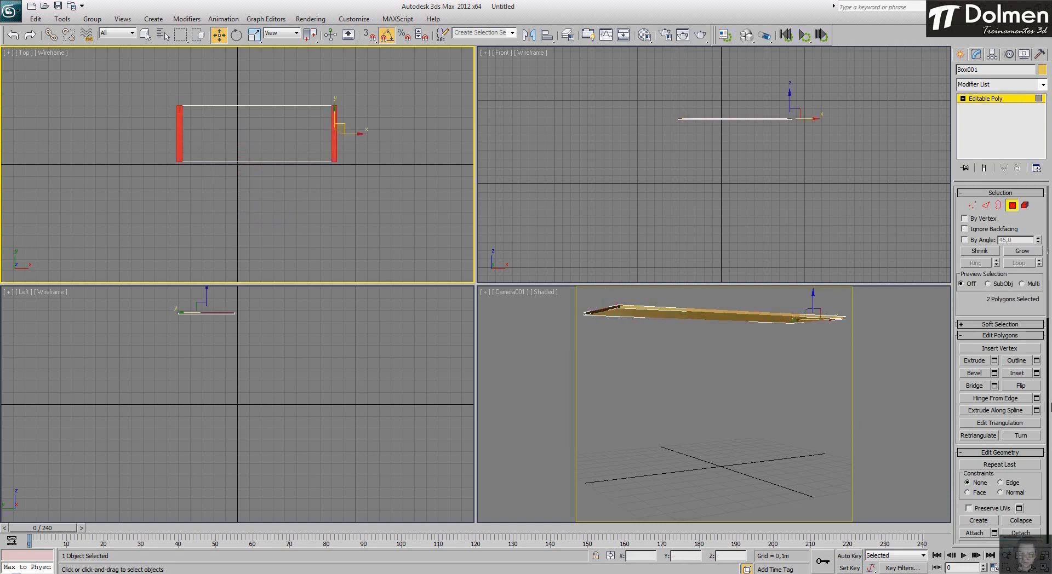
{"action": "left_click", "coordinate": [995, 361]}
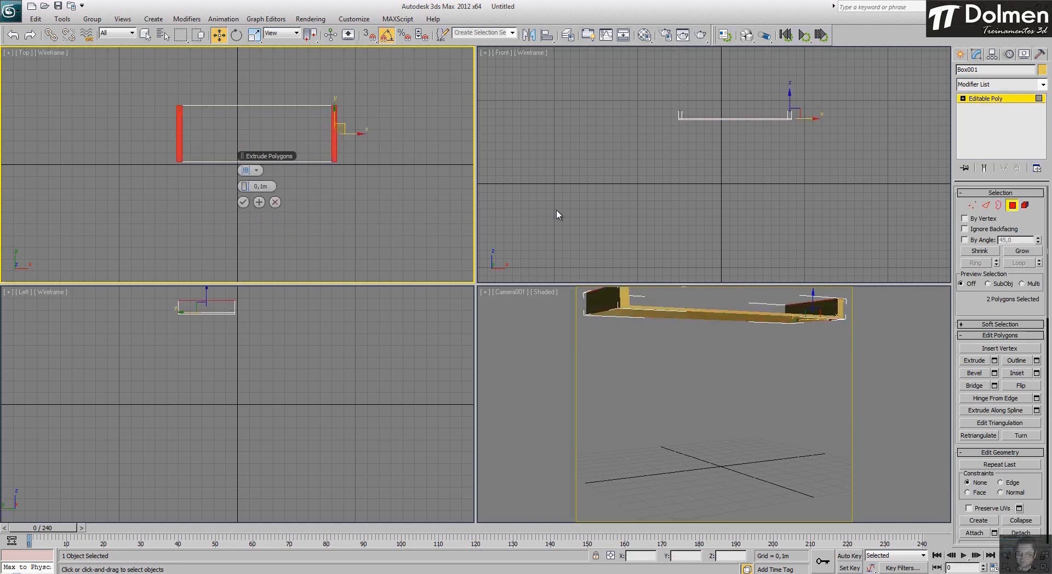
{"action": "left_click", "coordinate": [243, 203]}
{"action": "left_click", "coordinate": [1012, 206]}
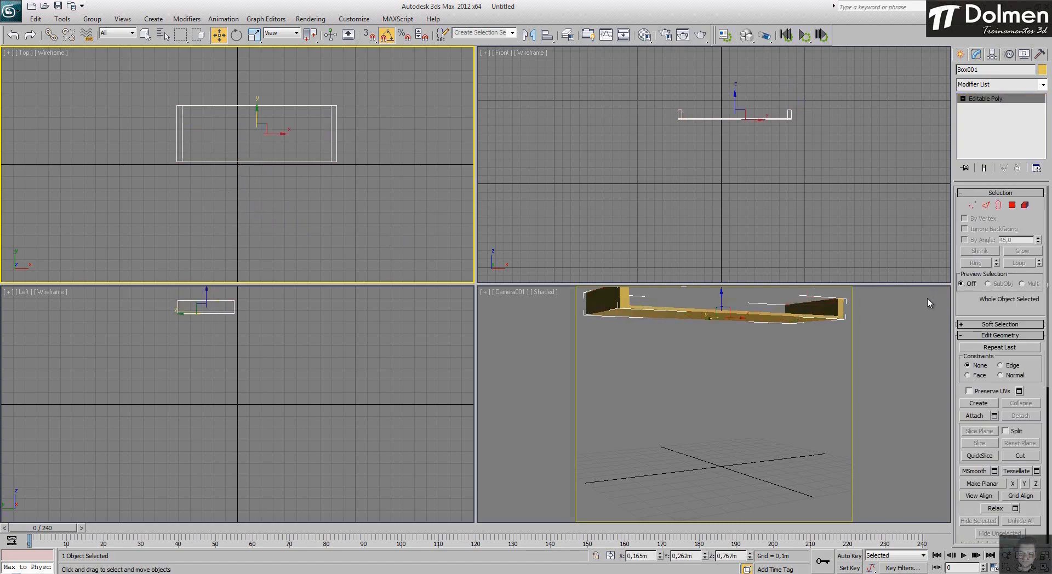
{"action": "left_click", "coordinate": [930, 303]}
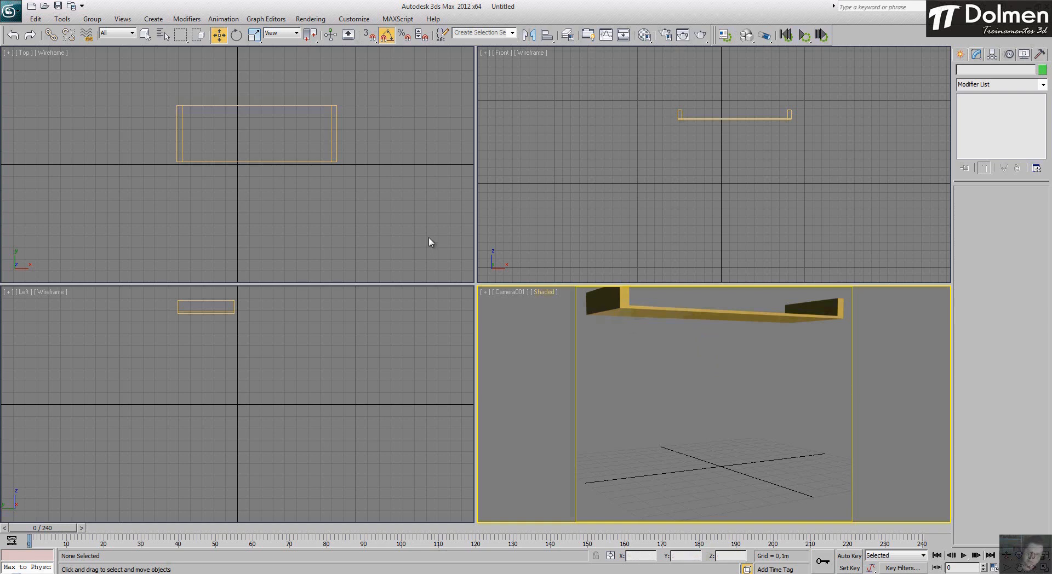
Step: Create a large ground plane around the box in the top view, about 8,164 m long and 15,724 m wide
{"action": "left_click", "coordinate": [960, 54]}
{"action": "left_click", "coordinate": [1034, 172]}
{"action": "scroll", "coordinate": [270, 126], "scroll_direction": "down", "scroll_amount": 6}
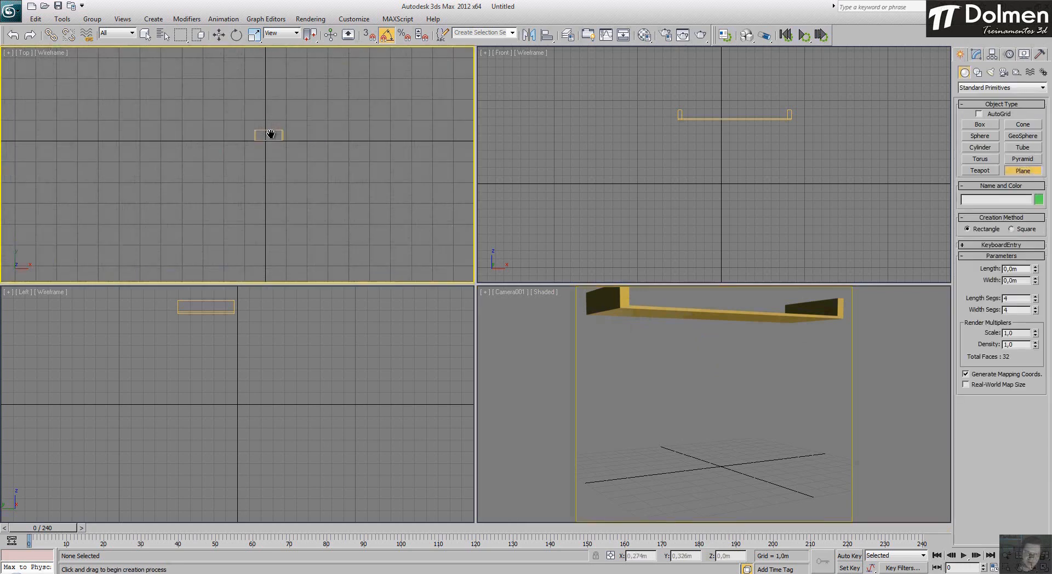
{"action": "left_click", "coordinate": [145, 98]}
{"action": "left_click_drag", "start_coordinate": [114, 73], "coordinate": [442, 242]}
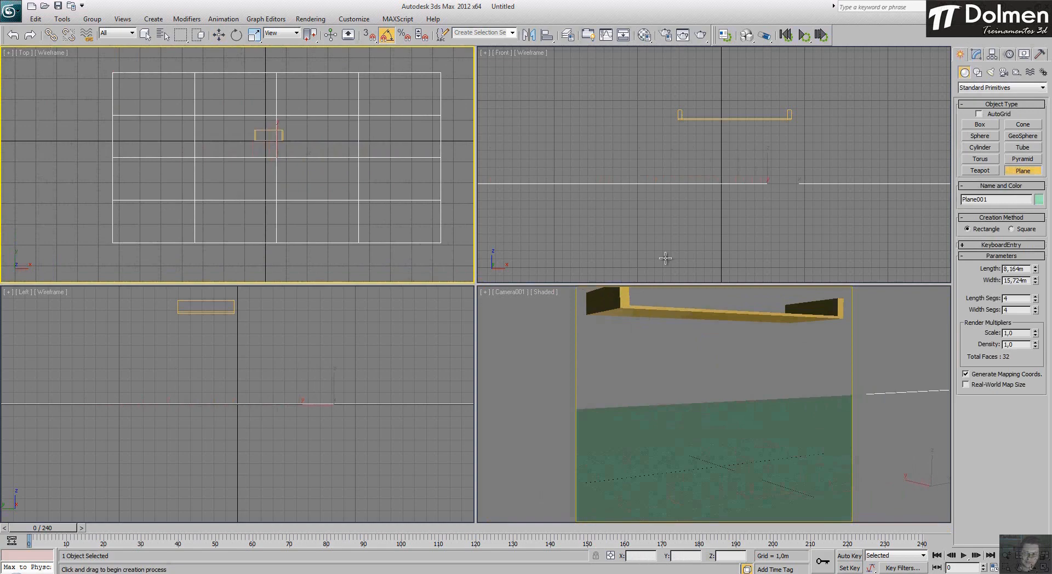
Step: Widen the camera's field of view and reframe it so the raised box and the ground plane both fit
{"action": "left_click", "coordinate": [684, 209]}
{"action": "scroll", "coordinate": [727, 207], "scroll_direction": "down", "scroll_amount": 4}
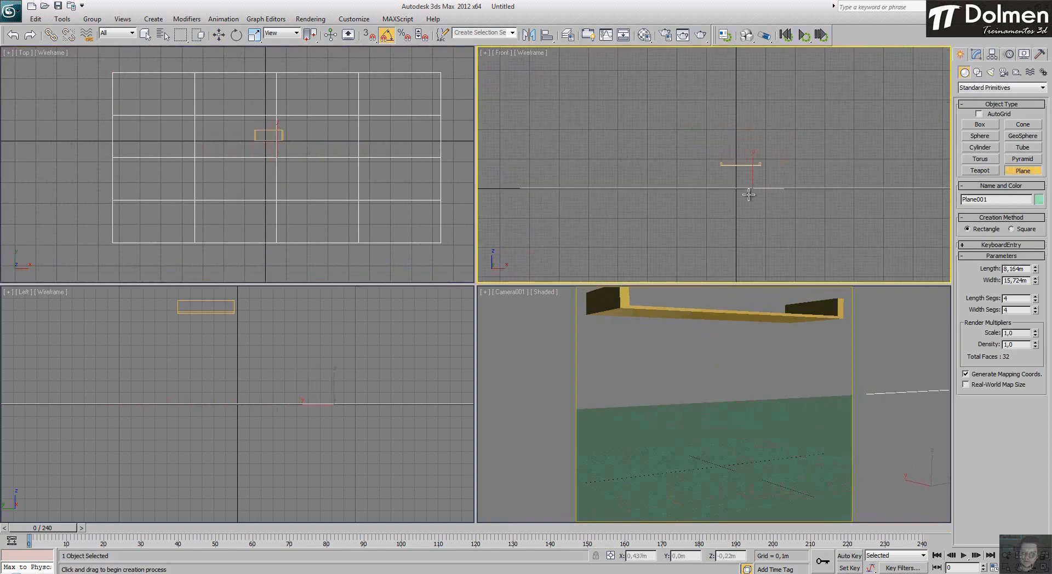
{"action": "left_click", "coordinate": [718, 322]}
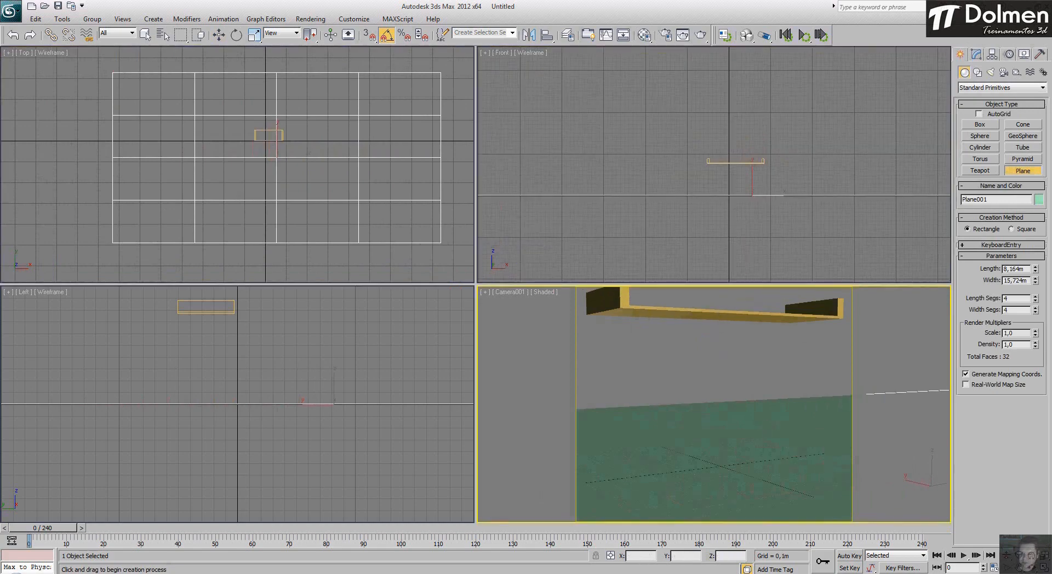
{"action": "left_click", "coordinate": [1007, 567]}
{"action": "left_click_drag", "start_coordinate": [752, 407], "coordinate": [743, 423]}
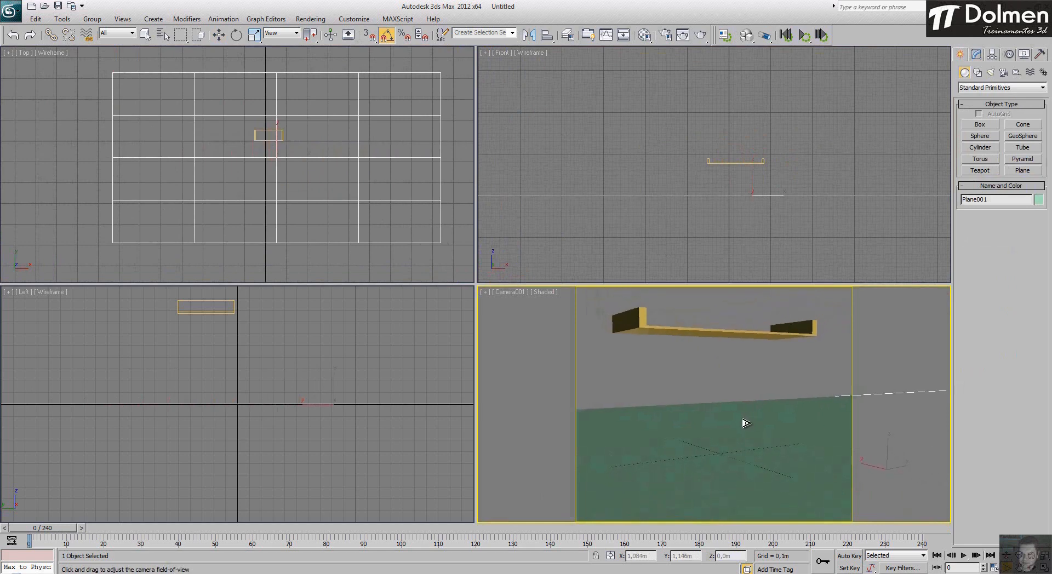
{"action": "middle_click_drag", "start_coordinate": [737, 414], "coordinate": [732, 403]}
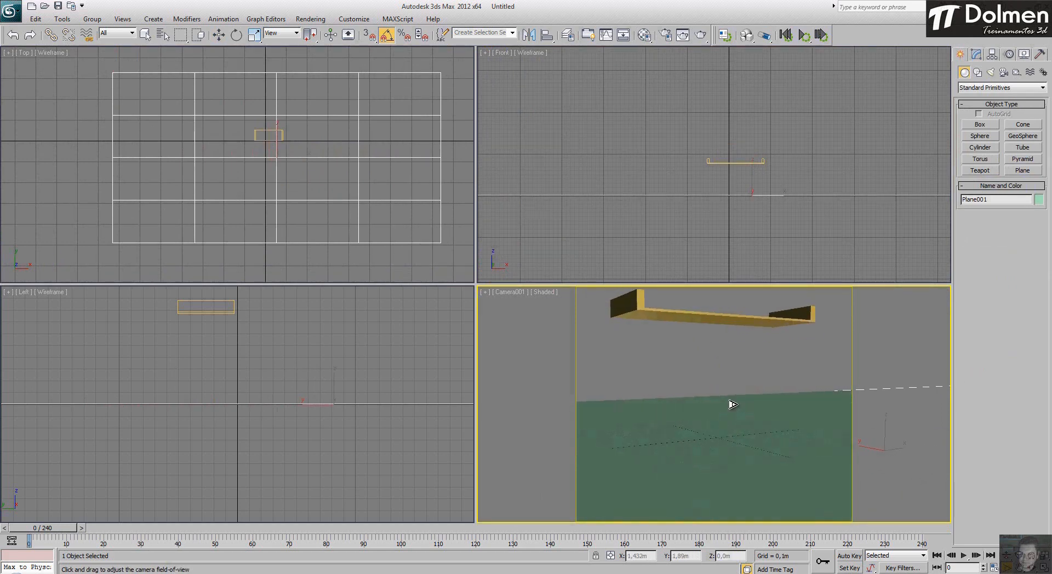
{"action": "key", "text": "w"}
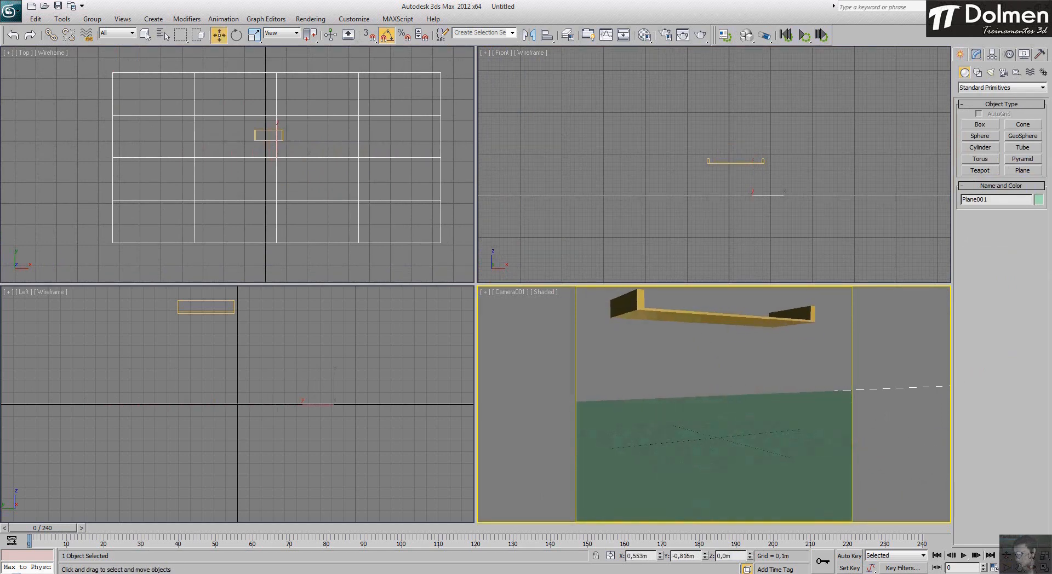
Step: Set the ground plane's length and width segments to 1
{"action": "left_click", "coordinate": [358, 115]}
{"action": "left_click", "coordinate": [976, 54]}
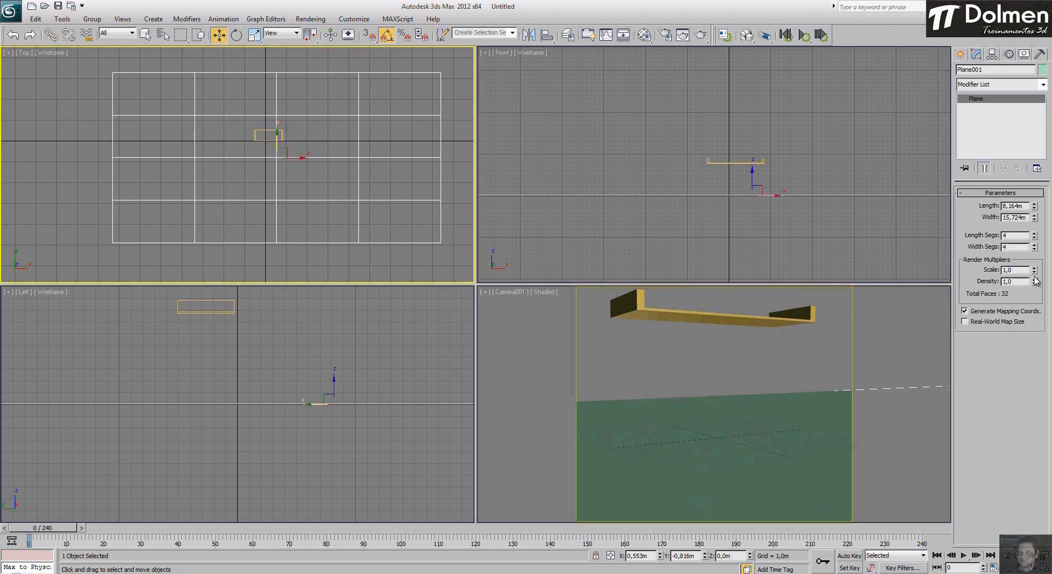
{"action": "left_click_drag", "start_coordinate": [1034, 237], "coordinate": [1029, 314]}
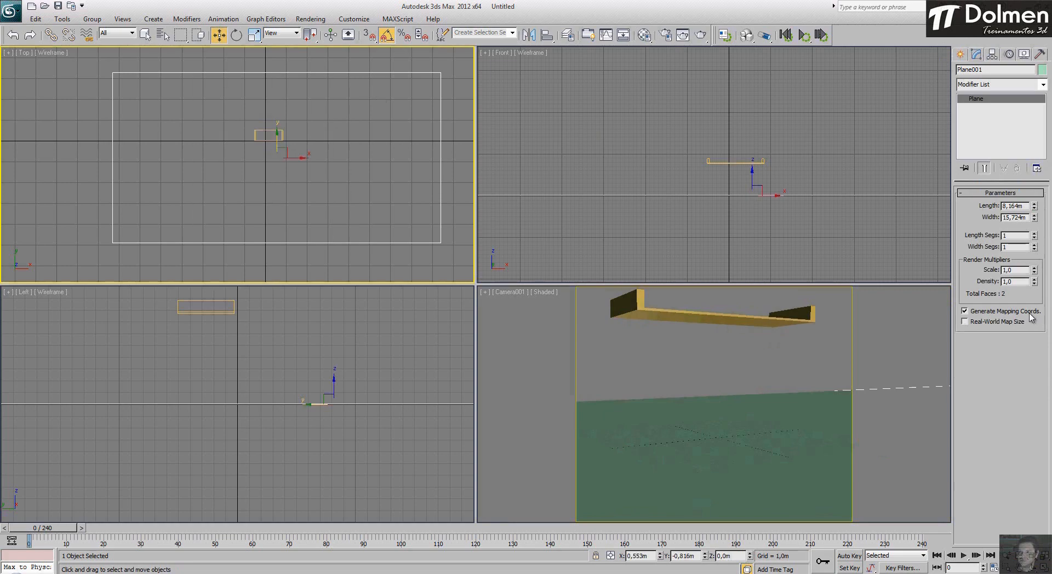
Step: Create a second plane between the box's side walls in the top view, about 0,506 m long and 1,234 m wide
{"action": "left_click", "coordinate": [962, 55]}
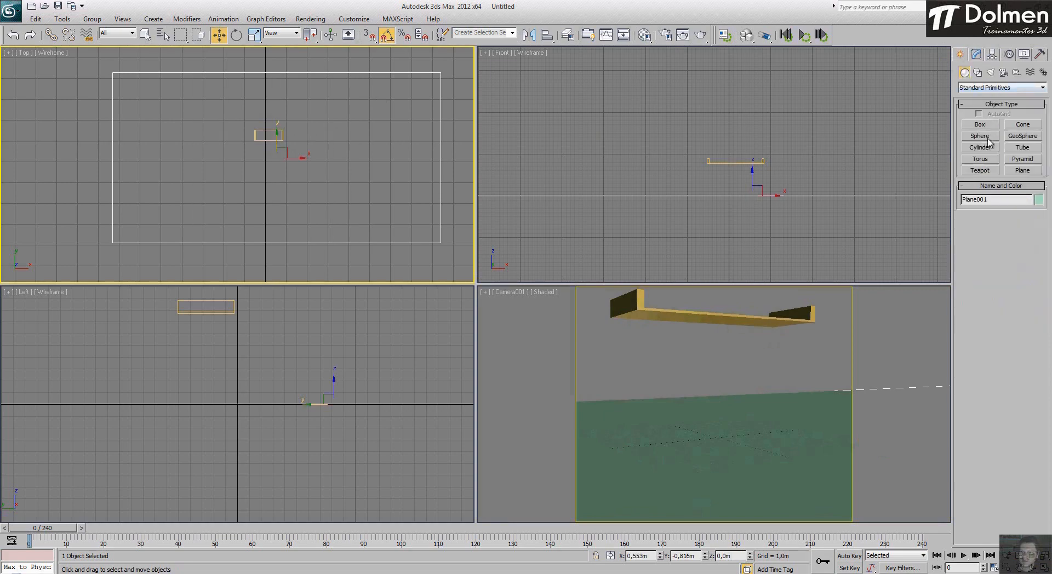
{"action": "left_click", "coordinate": [1021, 171]}
{"action": "scroll", "coordinate": [262, 135], "scroll_direction": "up", "scroll_amount": 8}
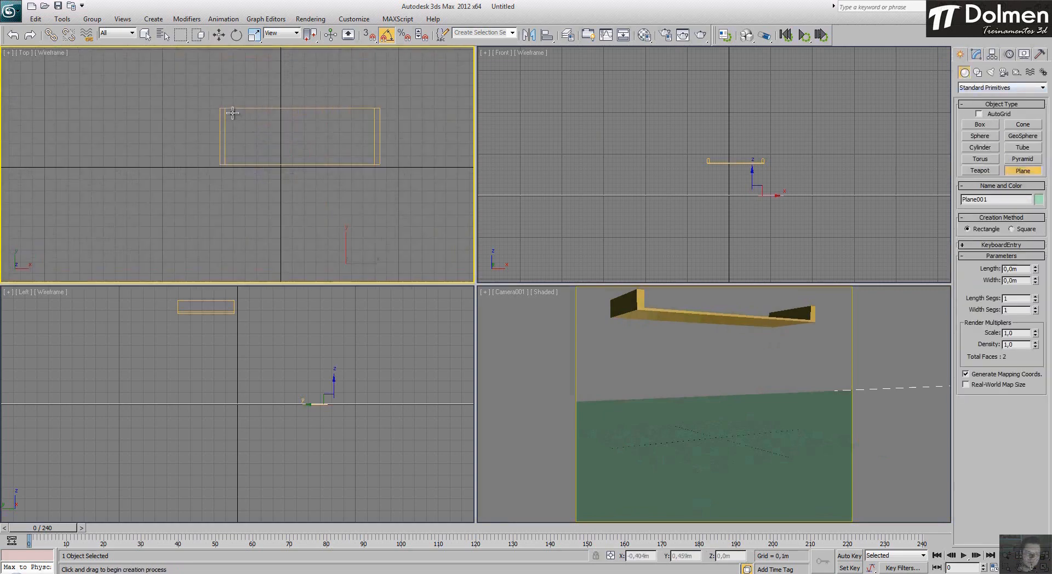
{"action": "left_click_drag", "start_coordinate": [226, 108], "coordinate": [372, 168]}
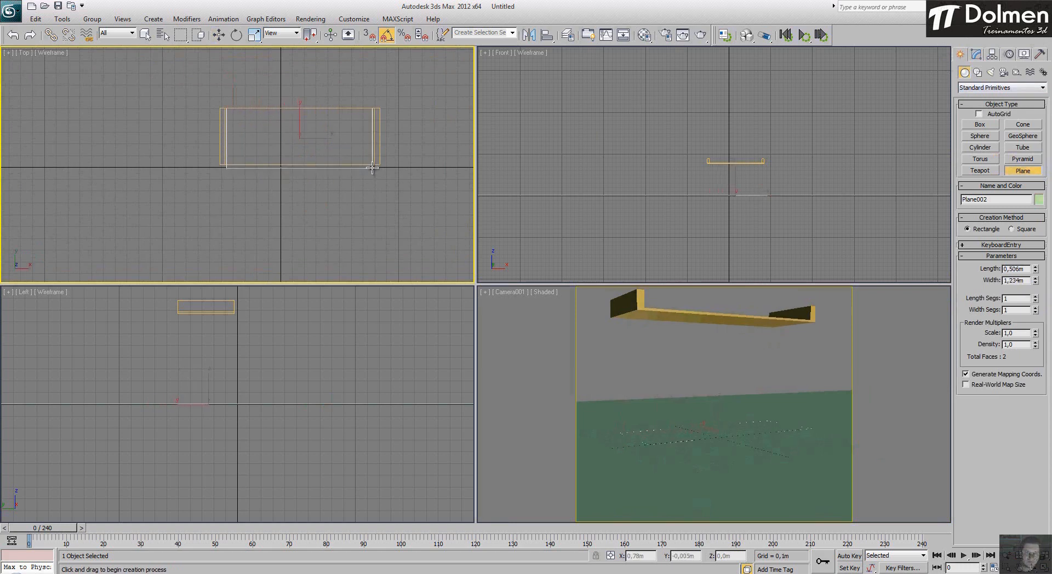
Step: Raise the small plane to a Z height of about 0,783 m so it rests just above the box's floor
{"action": "right_click", "coordinate": [200, 395]}
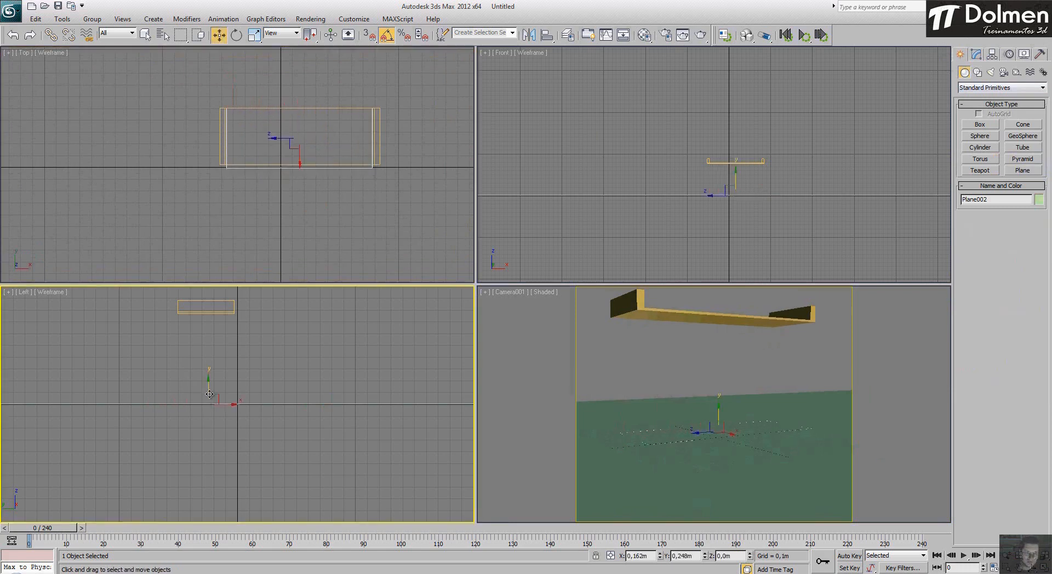
{"action": "left_click_drag", "start_coordinate": [209, 387], "coordinate": [236, 313]}
{"action": "scroll", "coordinate": [236, 315], "scroll_direction": "up", "scroll_amount": 8}
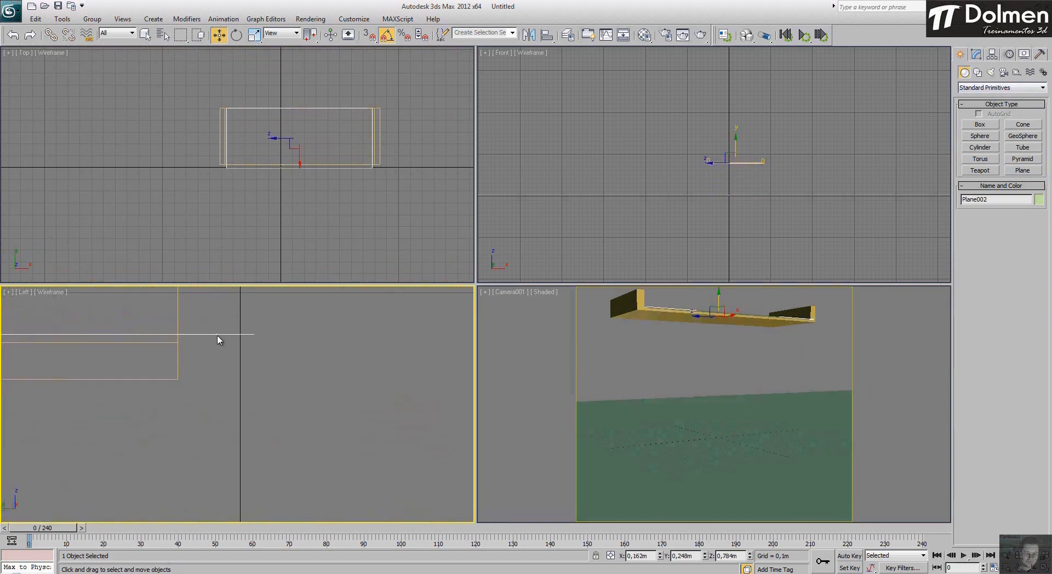
{"action": "scroll", "coordinate": [770, 160], "scroll_direction": "up", "scroll_amount": 6}
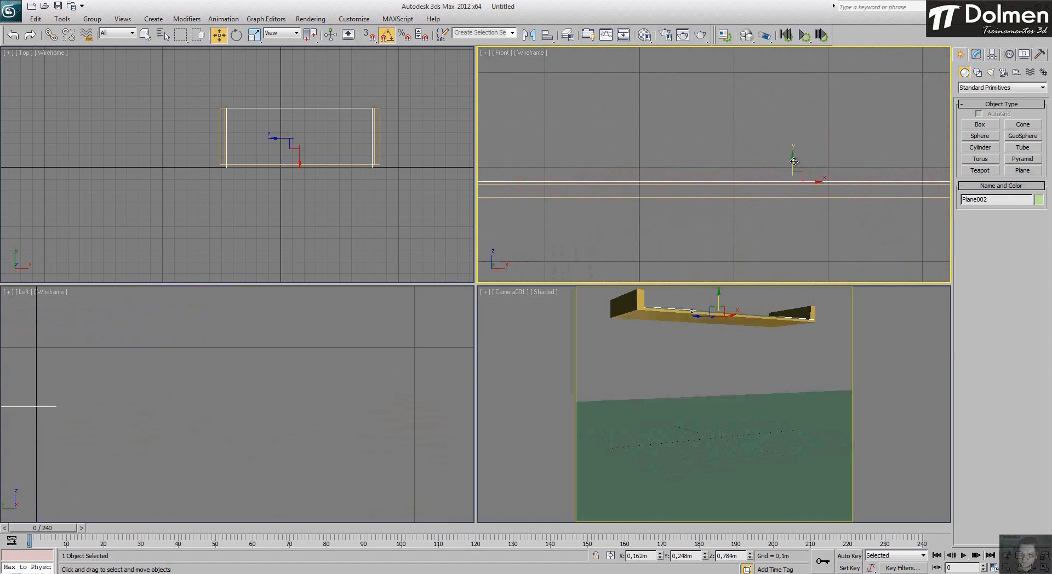
{"action": "scroll", "coordinate": [799, 181], "scroll_direction": "up", "scroll_amount": 3}
{"action": "left_click_drag", "start_coordinate": [788, 154], "coordinate": [787, 158]}
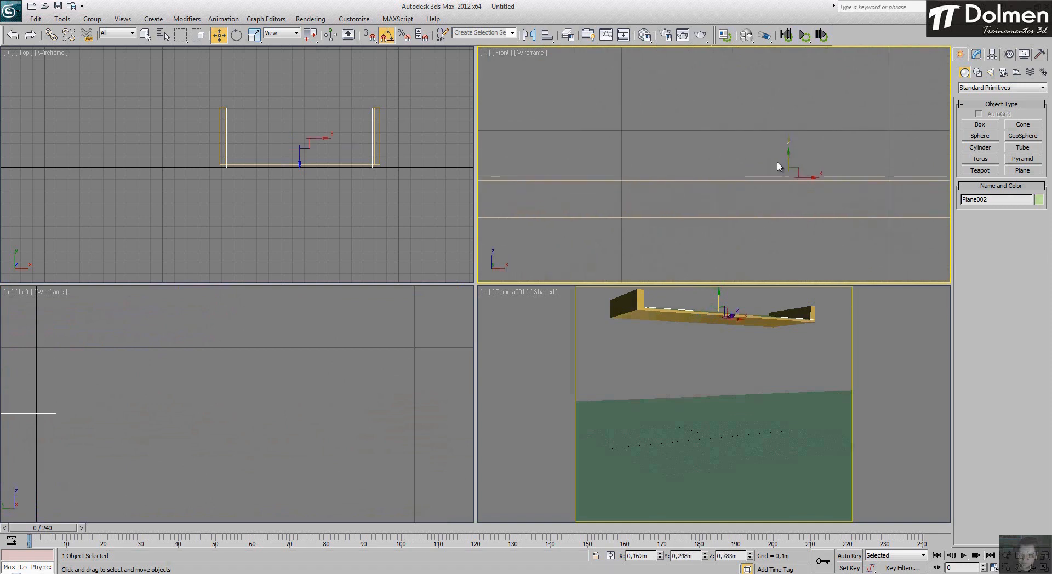
Step: Convert the small plane to an Editable Poly
{"action": "right_click", "coordinate": [308, 162]}
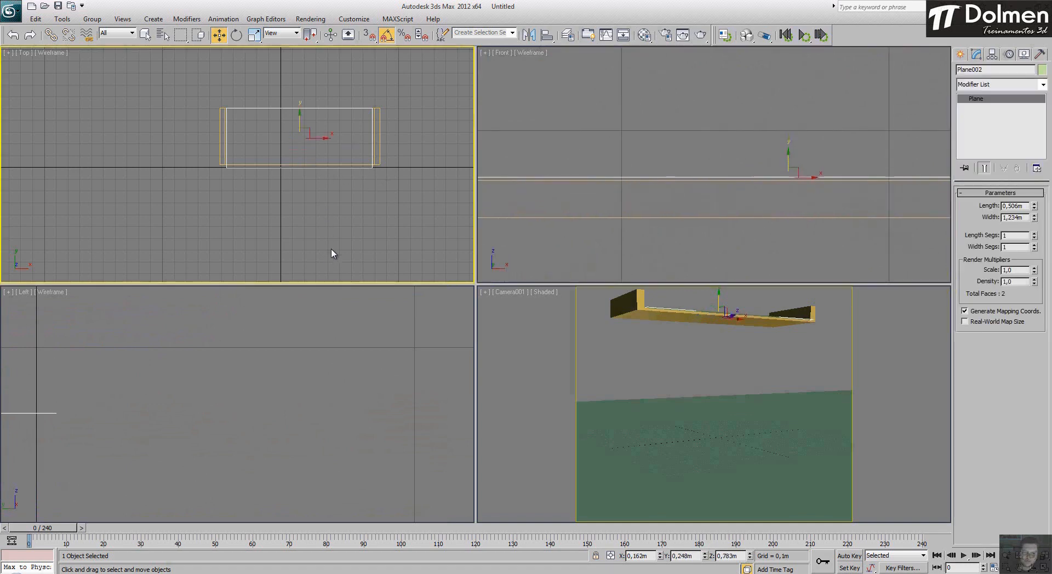
{"action": "right_click", "coordinate": [332, 154]}
{"action": "mouse_move", "coordinate": [403, 252]}
{"action": "left_click", "coordinate": [483, 260]}
Step: Extend the small plane's front edge in several short segments, curving it down past the box's rim like a spout lip
{"action": "key", "text": "2"}
{"action": "left_click", "coordinate": [307, 167]}
{"action": "right_click", "coordinate": [363, 394]}
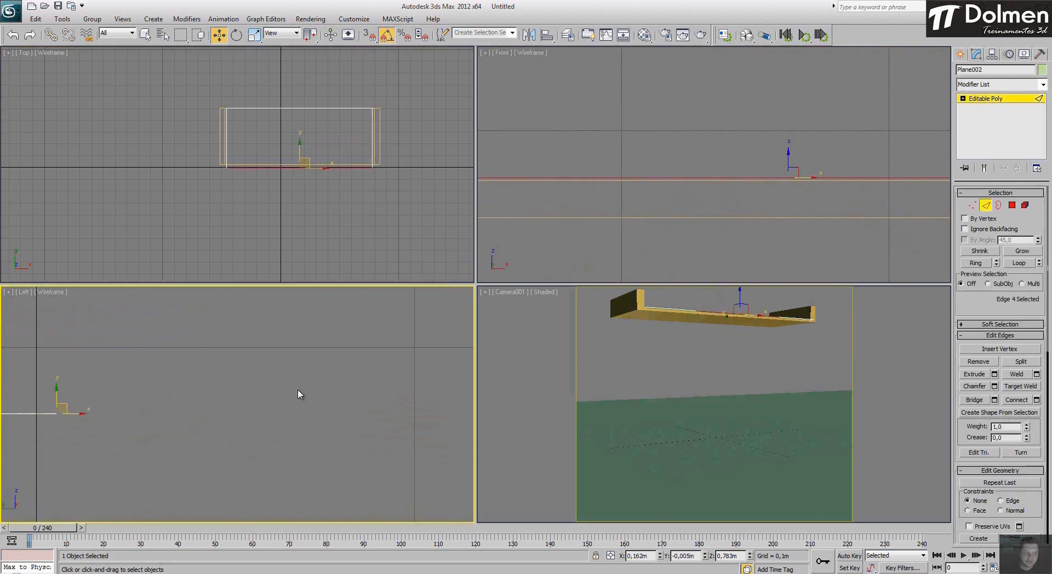
{"action": "key", "text": "z"}
{"action": "middle_click_drag", "start_coordinate": [268, 386], "coordinate": [322, 366]}
{"action": "left_click_drag", "start_coordinate": [321, 365], "coordinate": [248, 398]}
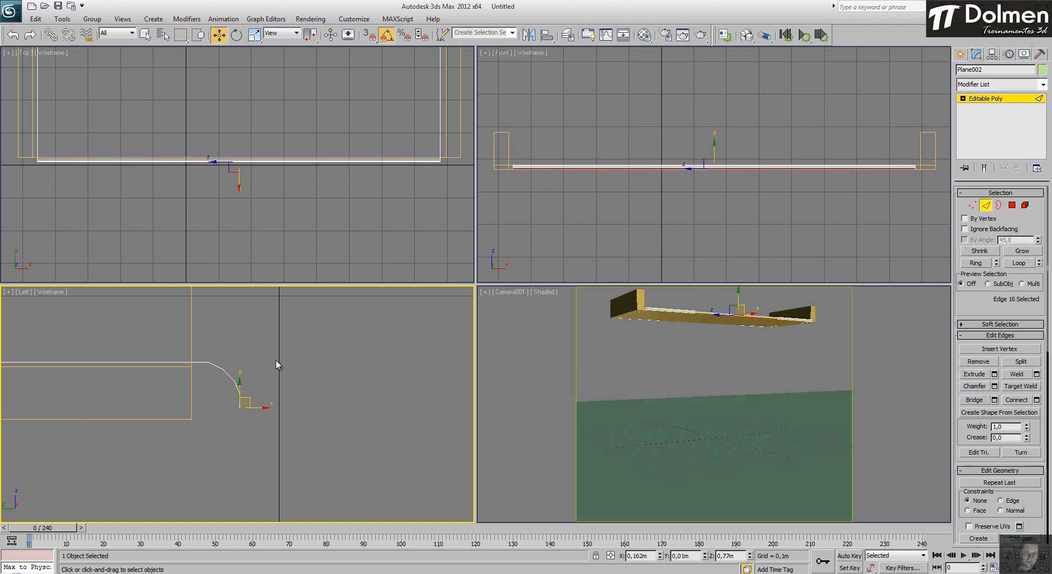
{"action": "scroll", "coordinate": [301, 371], "scroll_direction": "down", "scroll_amount": 3}
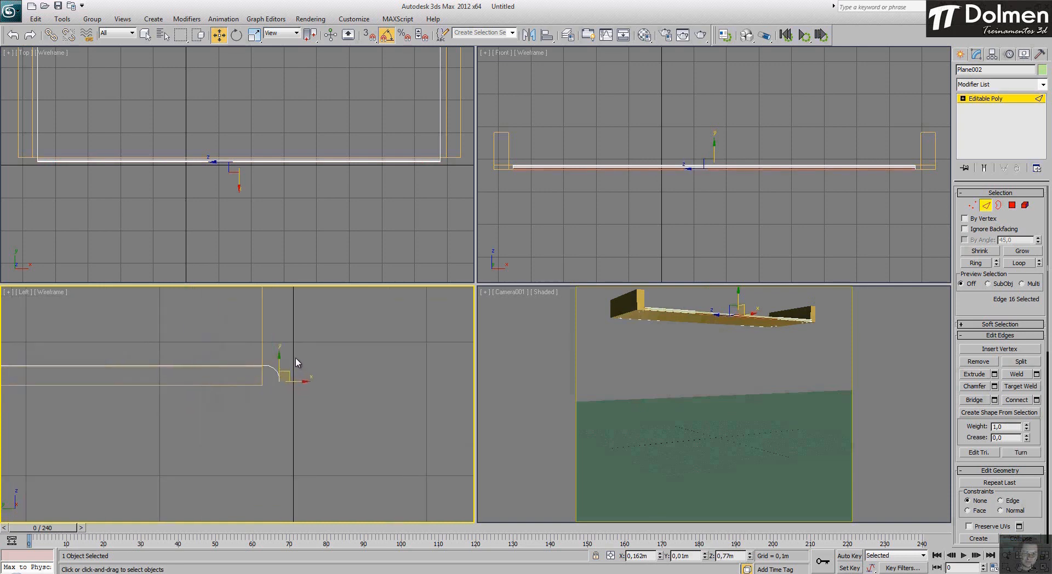
{"action": "scroll", "coordinate": [296, 363], "scroll_direction": "down", "scroll_amount": 2}
{"action": "scroll", "coordinate": [293, 347], "scroll_direction": "down", "scroll_amount": 2}
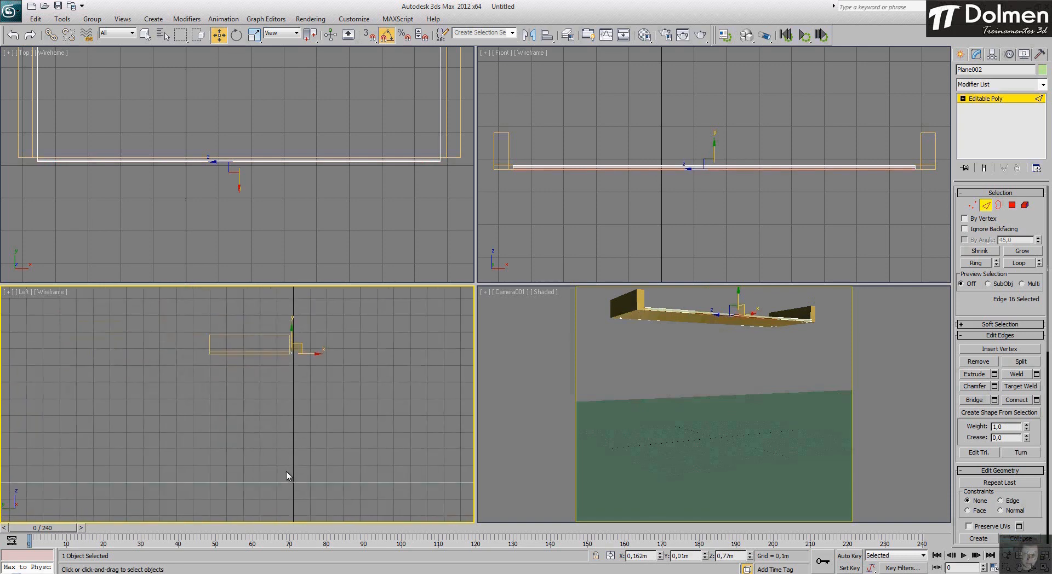
{"action": "left_click", "coordinate": [987, 206]}
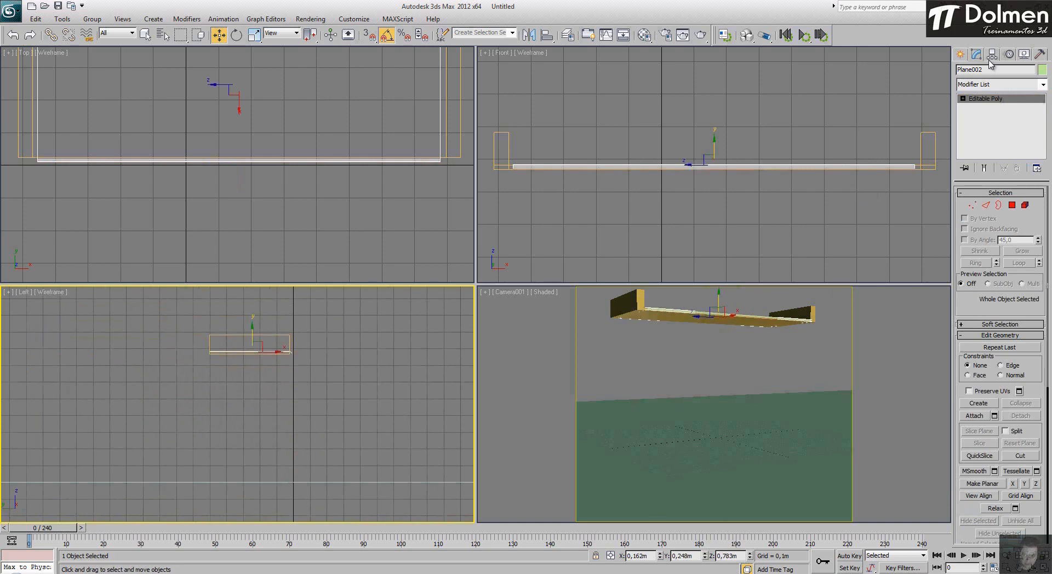
Step: Create a PF Source particle emitter in the top view along the trough's front lip, about 0,126 m long and 1,232 m wide
{"action": "left_click", "coordinate": [960, 54]}
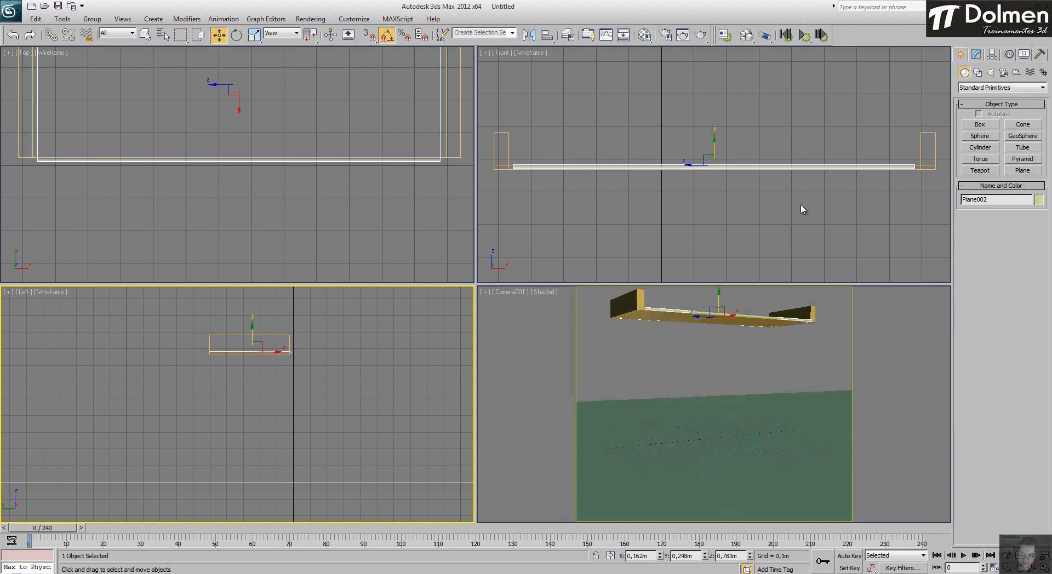
{"action": "left_click", "coordinate": [996, 89]}
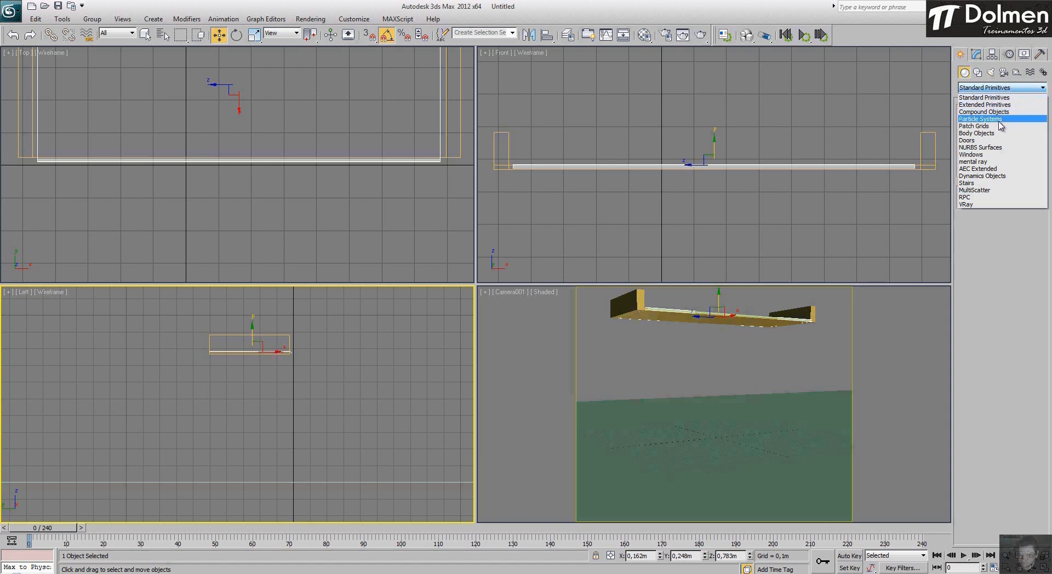
{"action": "left_click", "coordinate": [978, 119]}
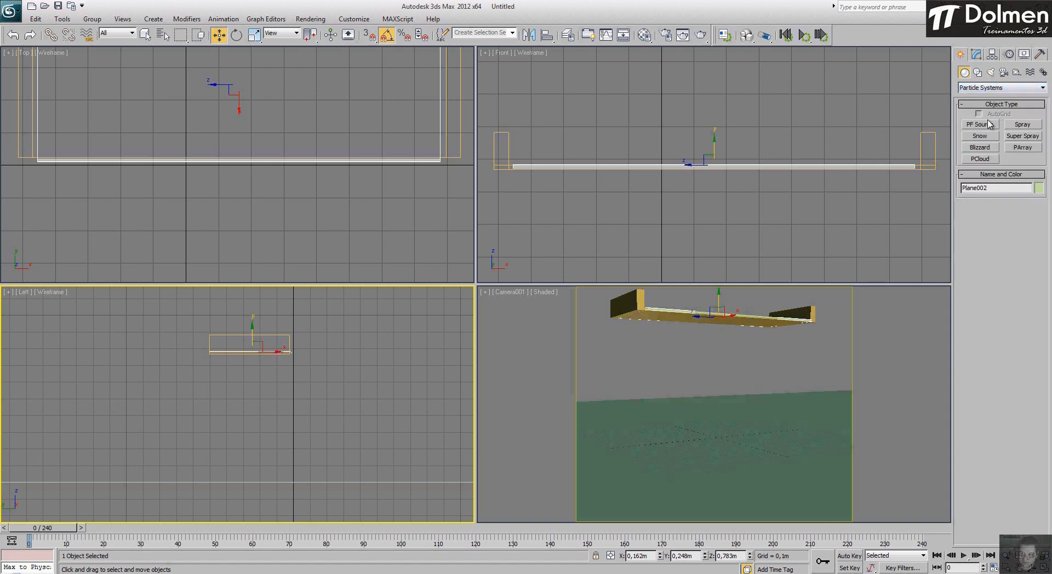
{"action": "left_click", "coordinate": [978, 124]}
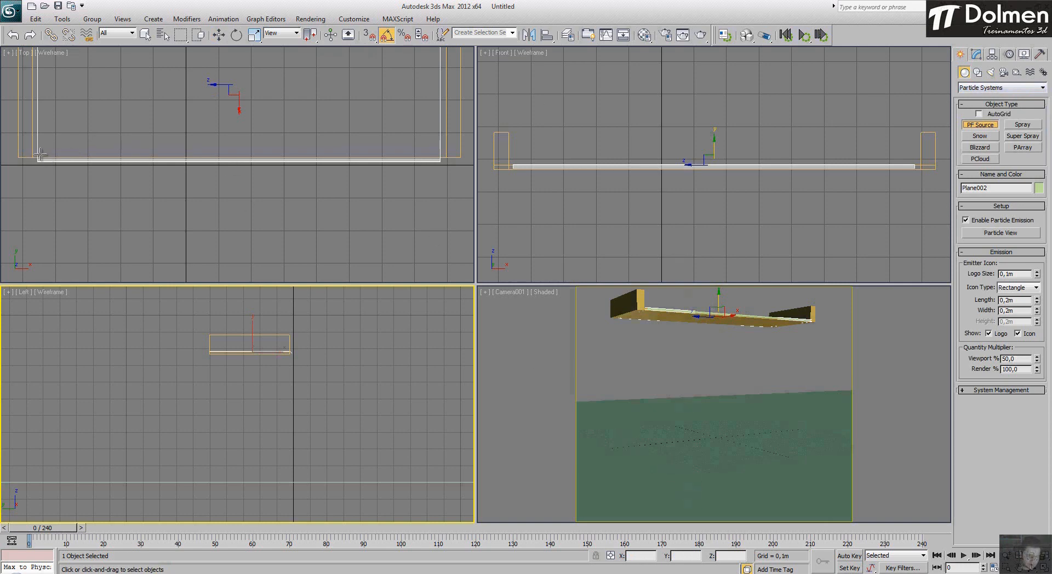
{"action": "left_click_drag", "start_coordinate": [38, 159], "coordinate": [440, 200]}
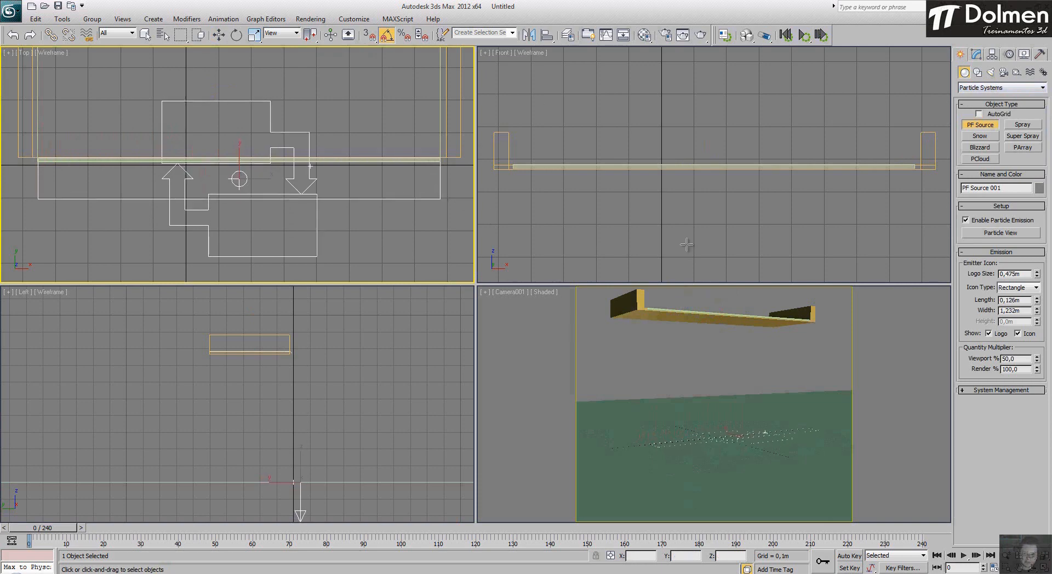
Step: Raise the particle emitter to a Z height of about 0,784 m, level with the water plane's lip
{"action": "right_click", "coordinate": [359, 411]}
{"action": "key", "text": "w"}
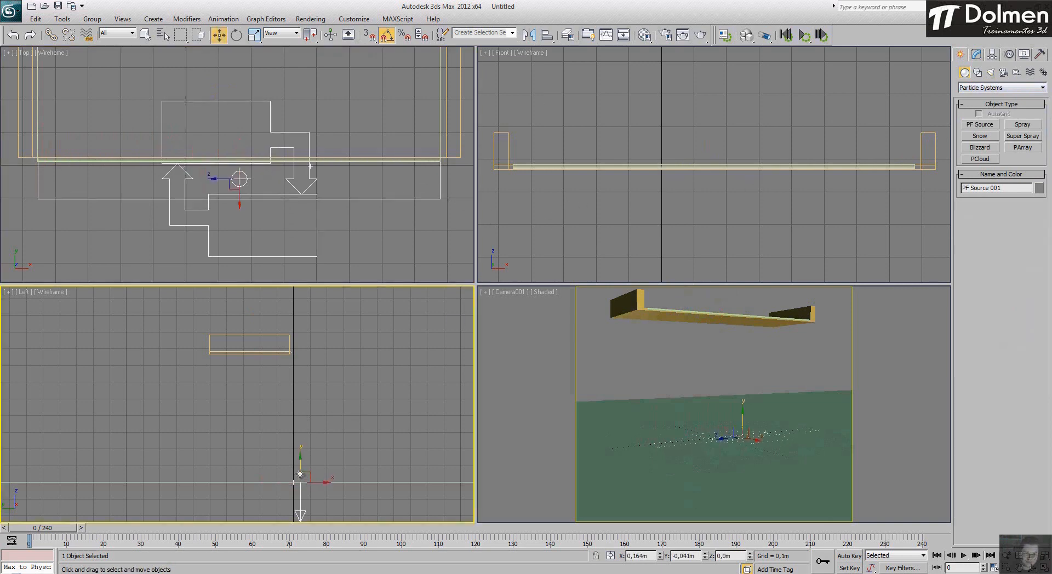
{"action": "left_click_drag", "start_coordinate": [302, 468], "coordinate": [309, 353]}
{"action": "scroll", "coordinate": [308, 352], "scroll_direction": "up", "scroll_amount": 10}
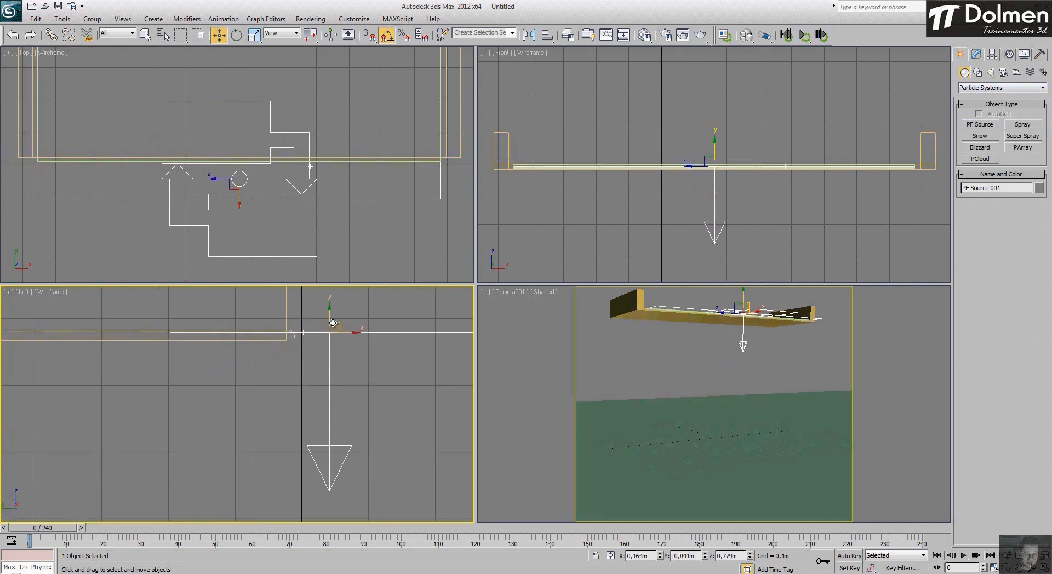
{"action": "left_click_drag", "start_coordinate": [329, 315], "coordinate": [329, 320]}
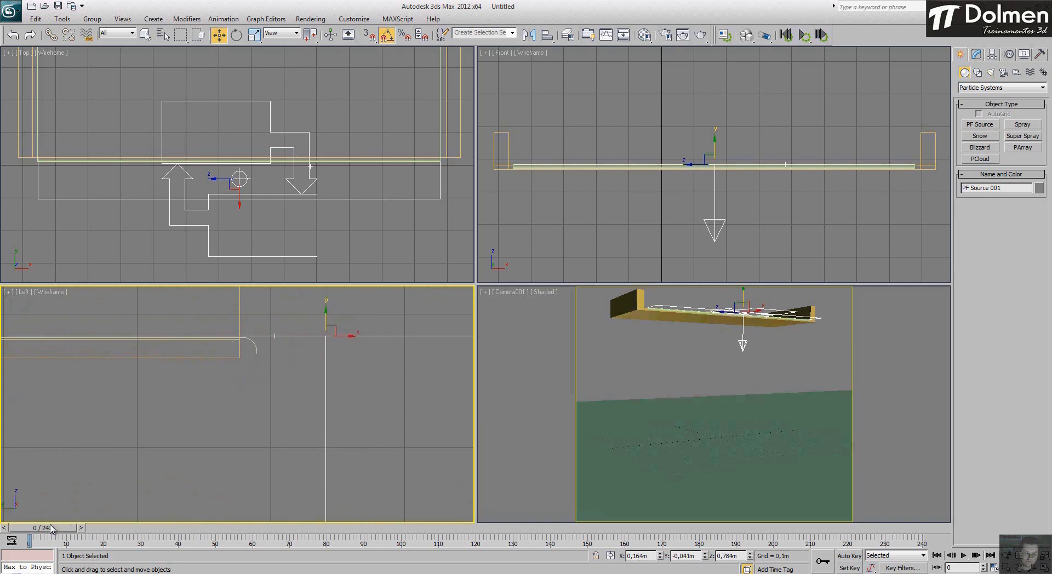
Step: Open the emitter's Particle View and set the Birth operator's Amount to 240 and Emit Stop to 240
{"action": "left_click_drag", "start_coordinate": [51, 528], "coordinate": [138, 529]}
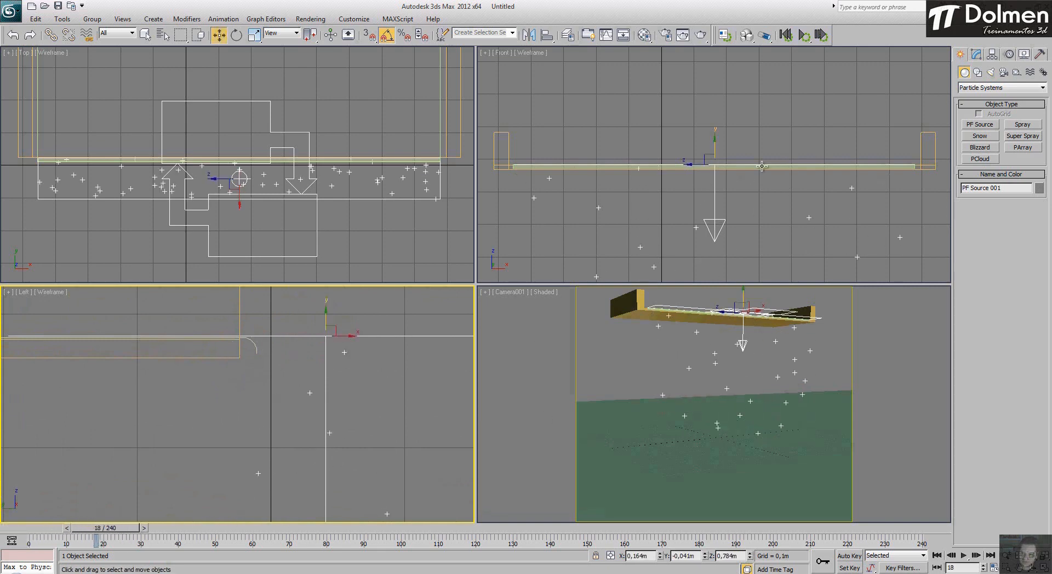
{"action": "left_click", "coordinate": [975, 55]}
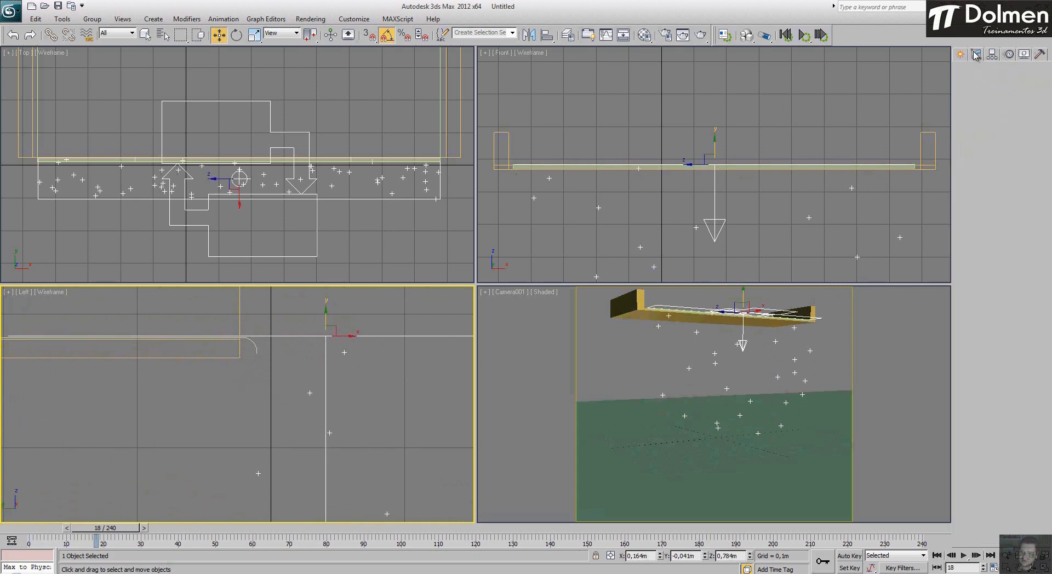
{"action": "left_click", "coordinate": [1000, 219]}
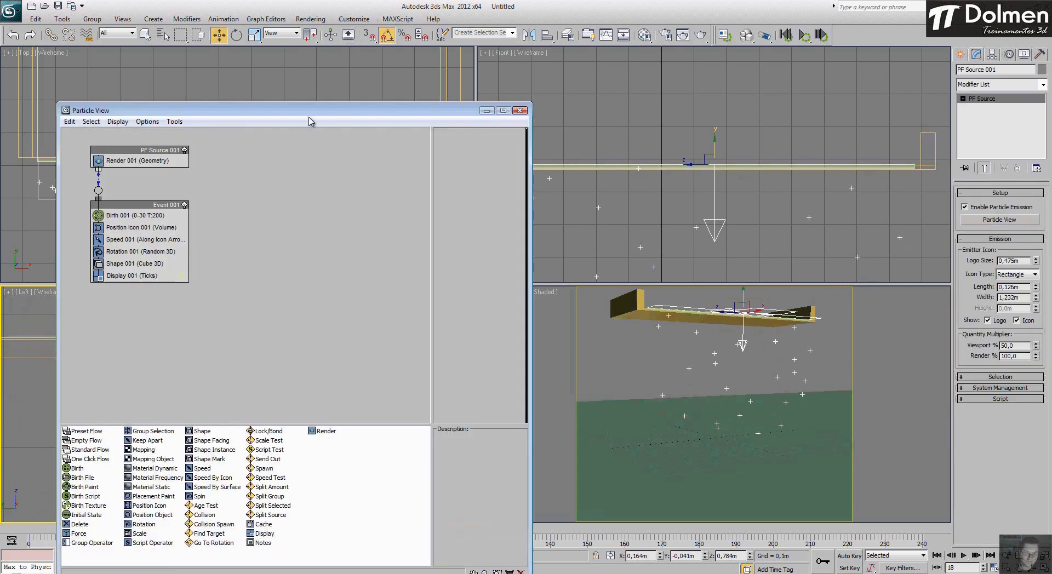
{"action": "left_click_drag", "start_coordinate": [307, 110], "coordinate": [276, 50]}
{"action": "left_click", "coordinate": [104, 157]}
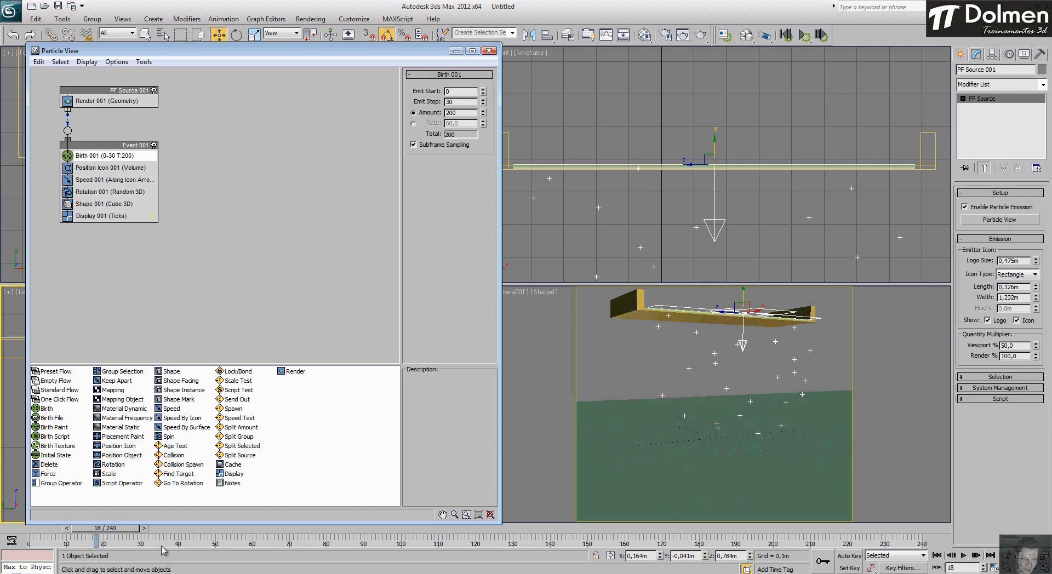
{"action": "left_click_drag", "start_coordinate": [99, 536], "coordinate": [29, 536]}
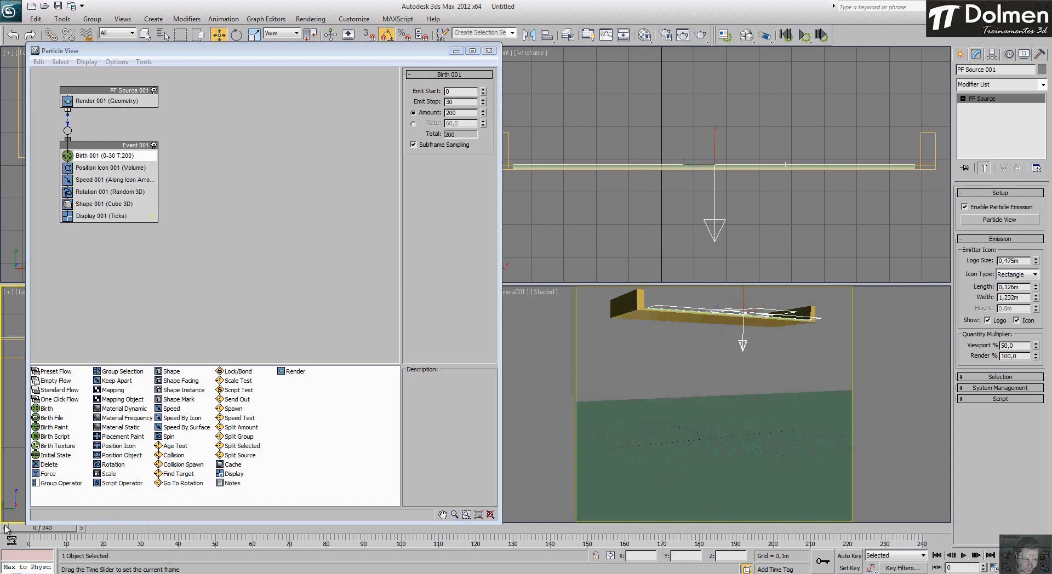
{"action": "double_click", "coordinate": [463, 112]}
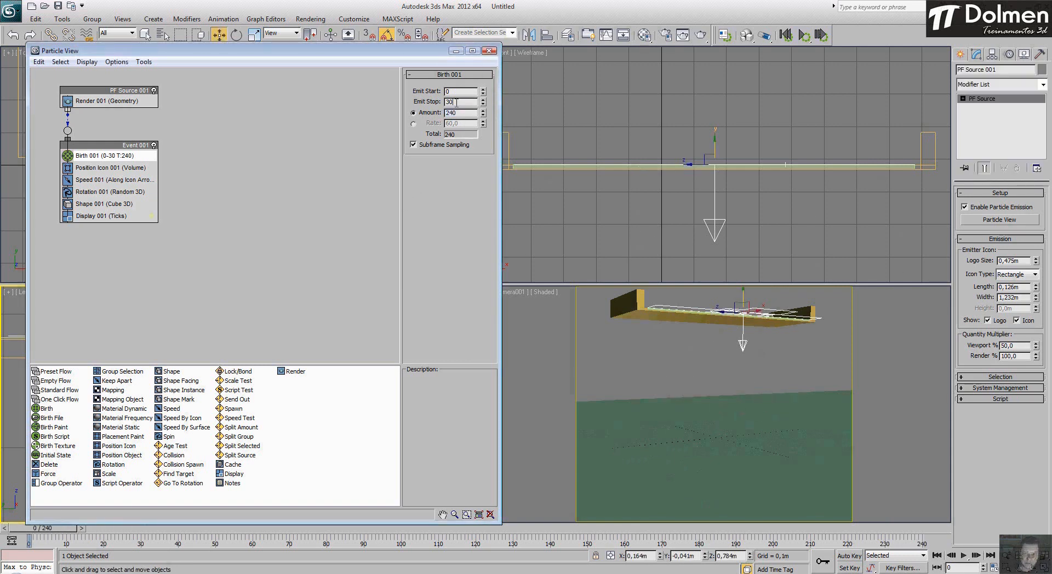
{"action": "left_click", "coordinate": [456, 103]}
{"action": "type", "text": "240"}
{"action": "key", "text": "Return"}
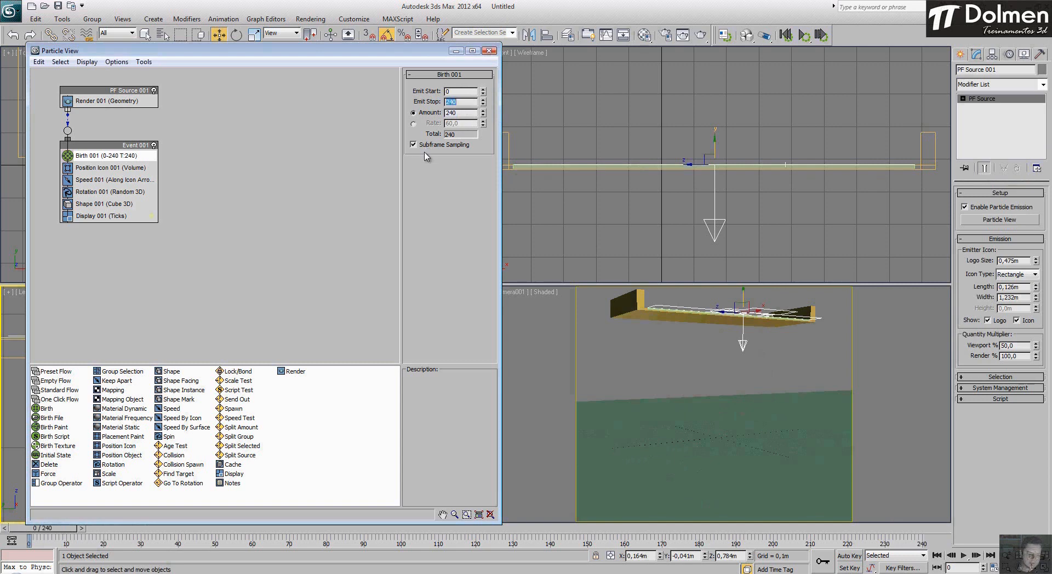
Step: Go to frame 240 and set the Birth operator's particle Amount to 3000
{"action": "left_click_drag", "start_coordinate": [55, 539], "coordinate": [947, 546]}
{"action": "key", "text": "w"}
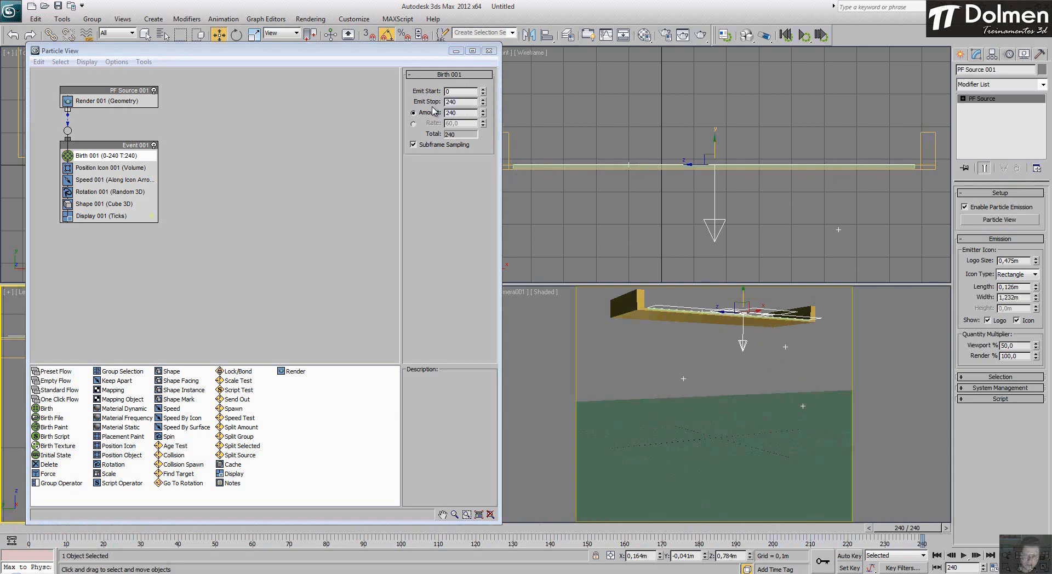
{"action": "left_click", "coordinate": [464, 110]}
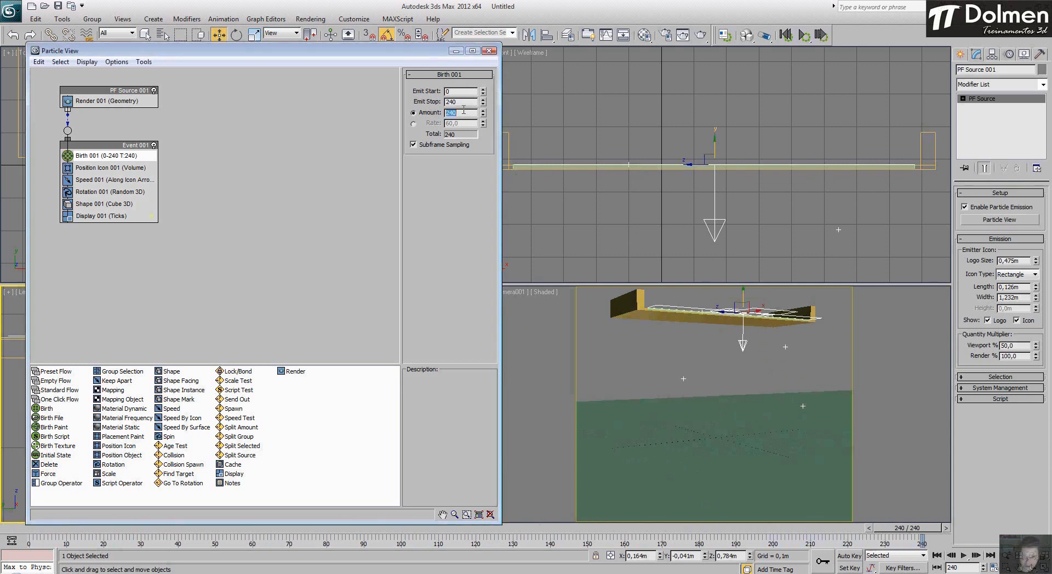
{"action": "type", "text": "3000"}
{"action": "key", "text": "Return"}
Step: Test-render frame 240 from Camera001 to check the size and density of the falling particles
{"action": "left_click", "coordinate": [701, 35]}
{"action": "left_click", "coordinate": [600, 336]}
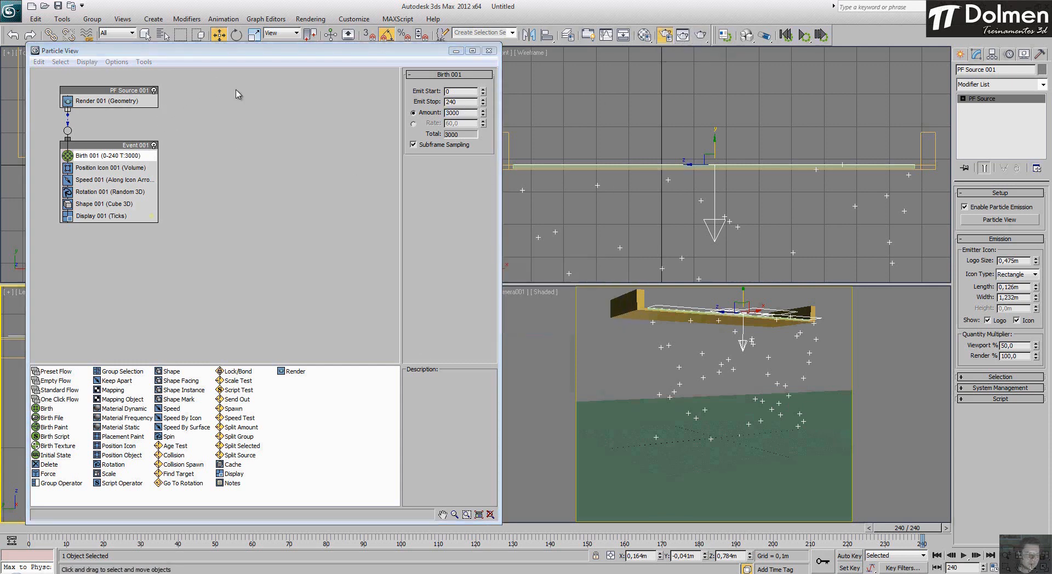
{"action": "key", "text": "F10"}
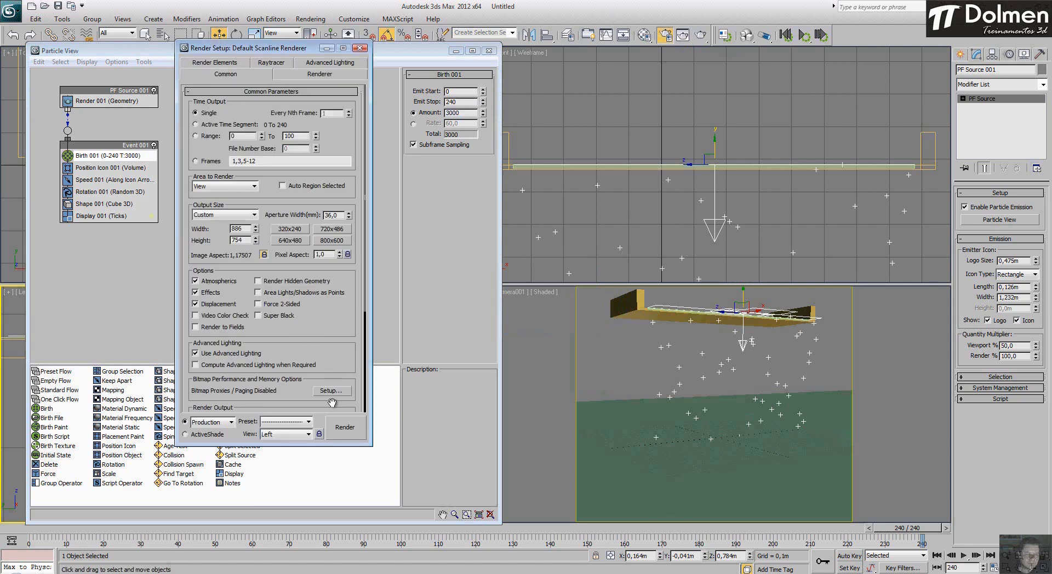
{"action": "left_click", "coordinate": [343, 429]}
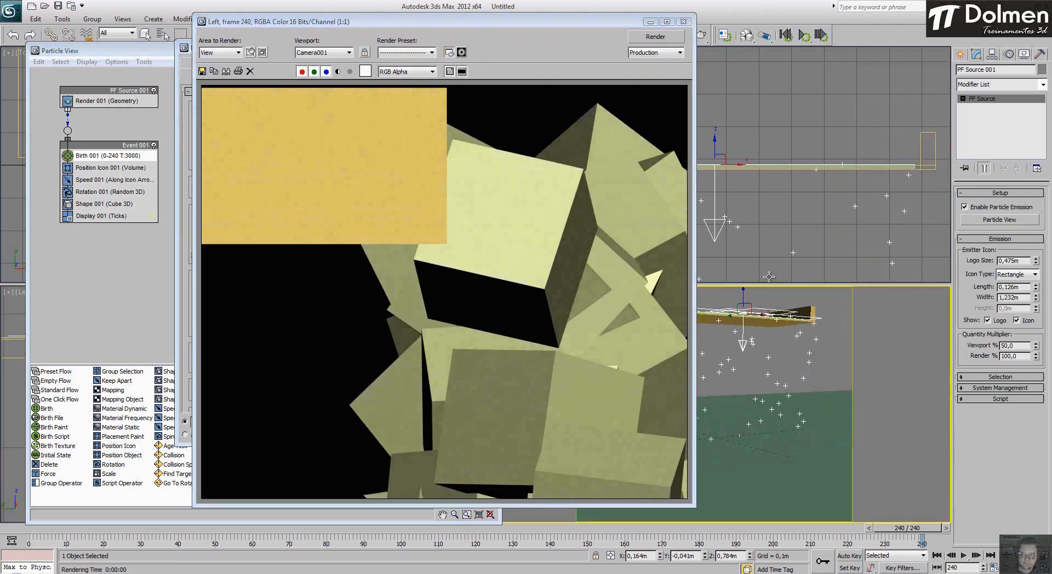
{"action": "left_click", "coordinate": [663, 39]}
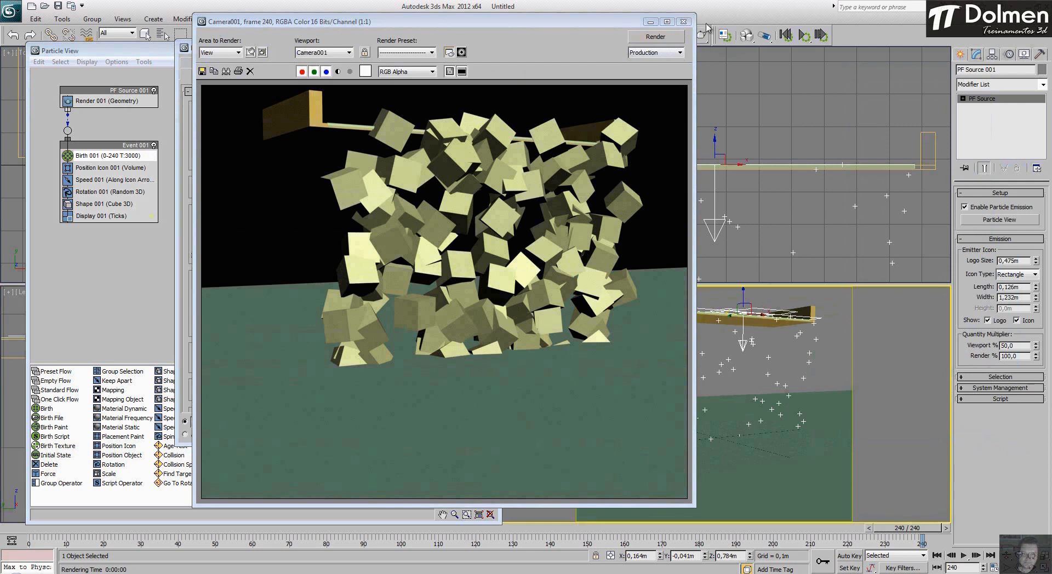
{"action": "left_click", "coordinate": [684, 22]}
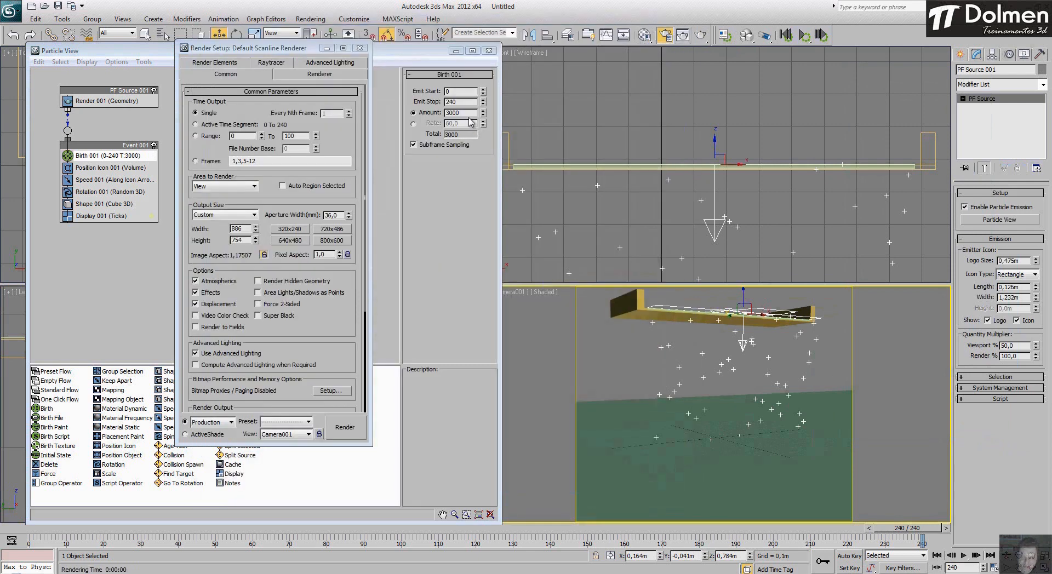
{"action": "left_click", "coordinate": [360, 48]}
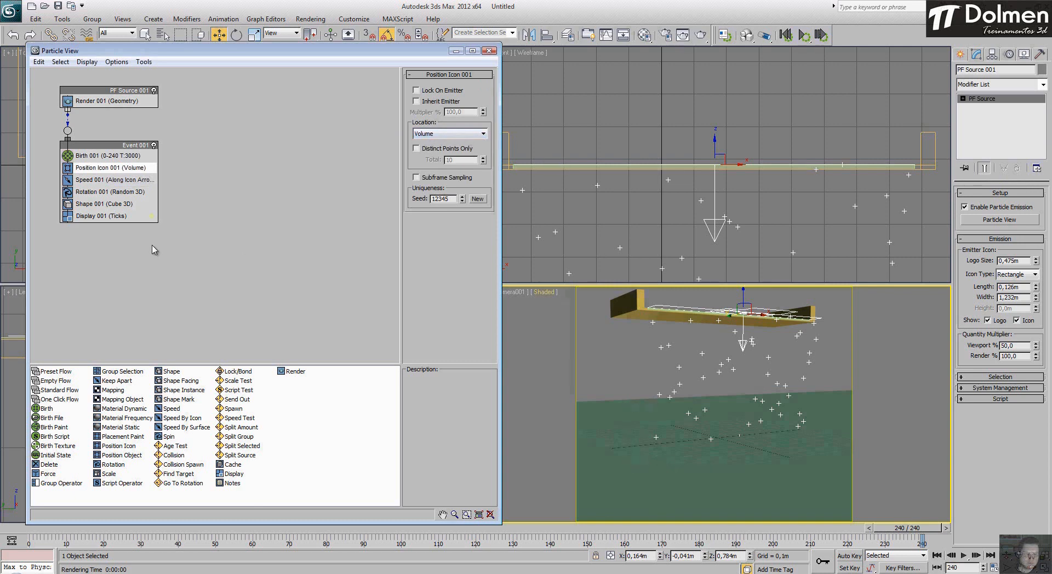
Step: Set the Speed operator's speed to 0,3 m and its divergence to 1,0
{"action": "left_click", "coordinate": [109, 179]}
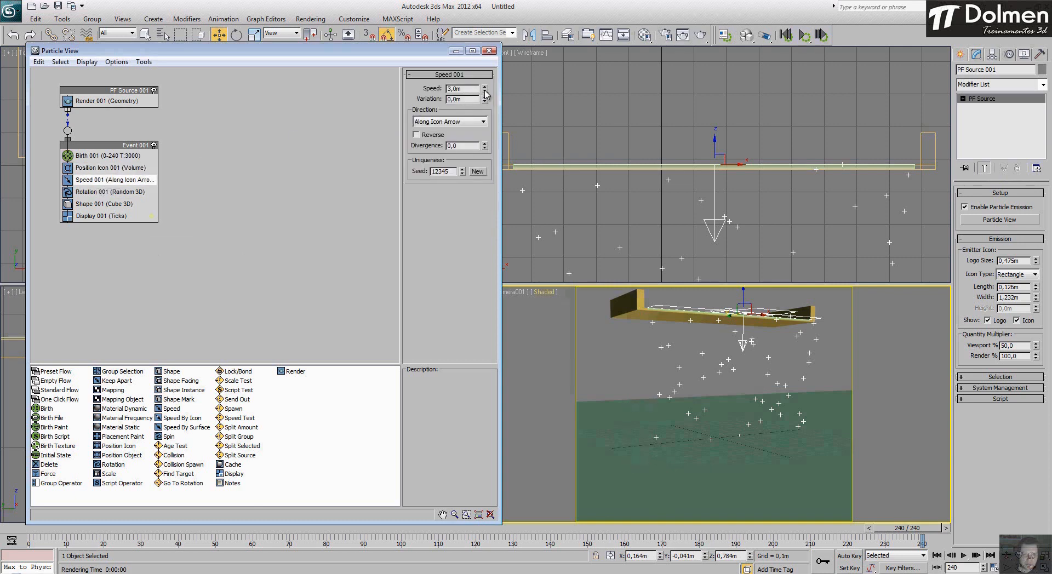
{"action": "left_click_drag", "start_coordinate": [485, 93], "coordinate": [489, 139]}
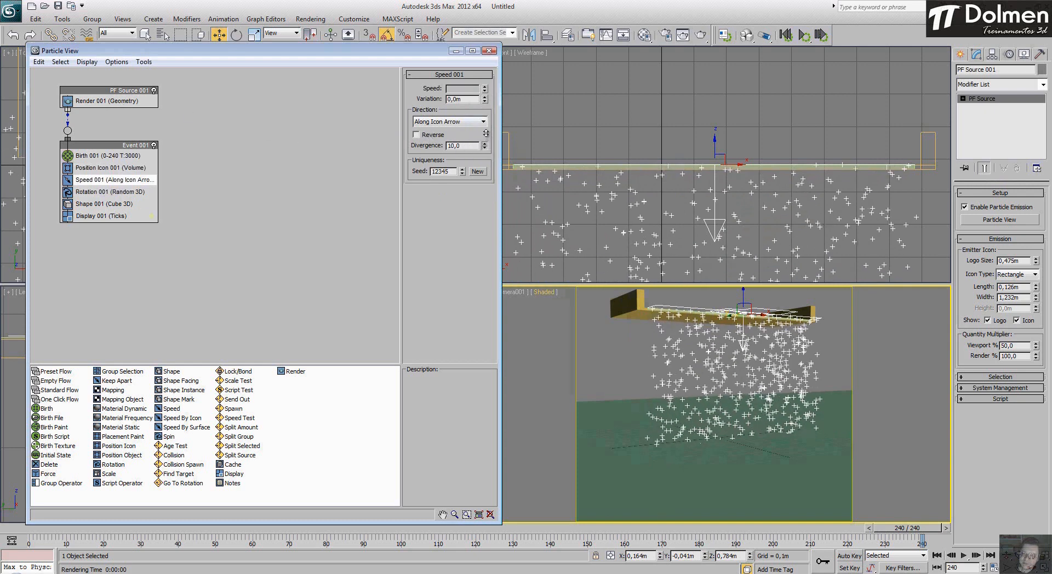
{"action": "left_click_drag", "start_coordinate": [487, 148], "coordinate": [486, 148]}
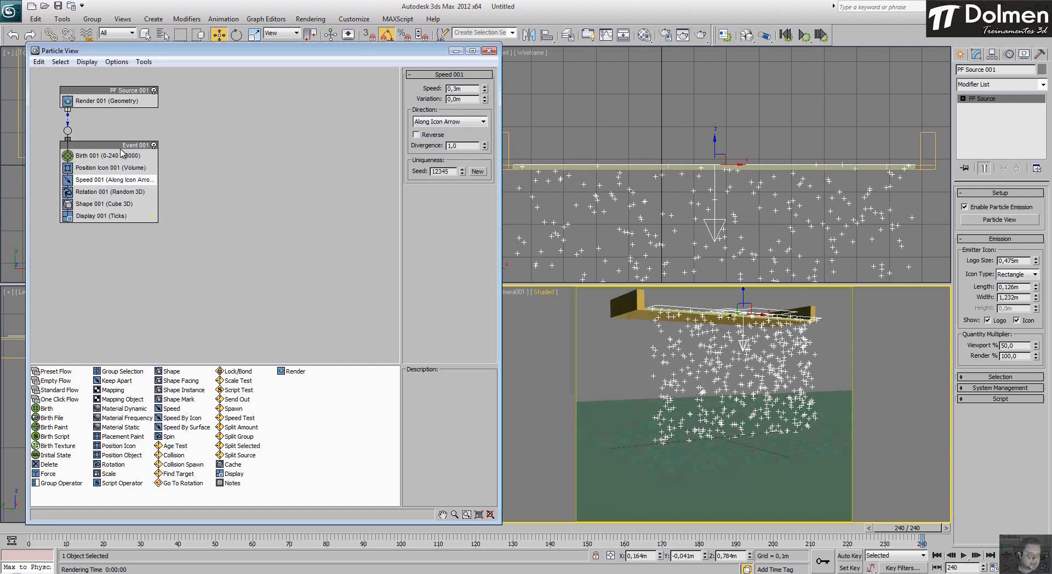
Step: Change the Shape operator's 3D particle shape to Sphere 80-sides
{"action": "left_click", "coordinate": [110, 192]}
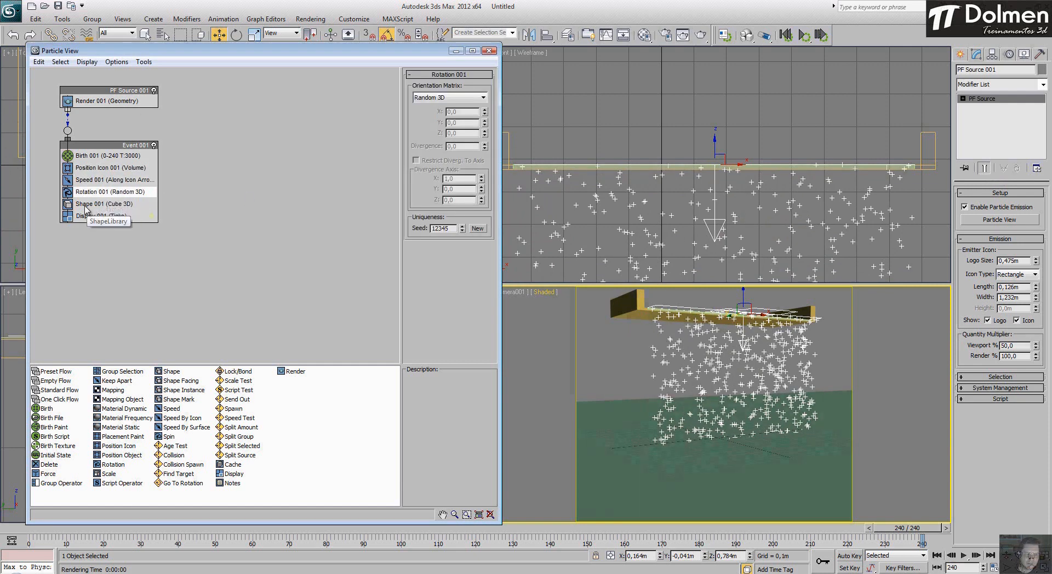
{"action": "left_click", "coordinate": [86, 204]}
{"action": "left_click", "coordinate": [459, 102]}
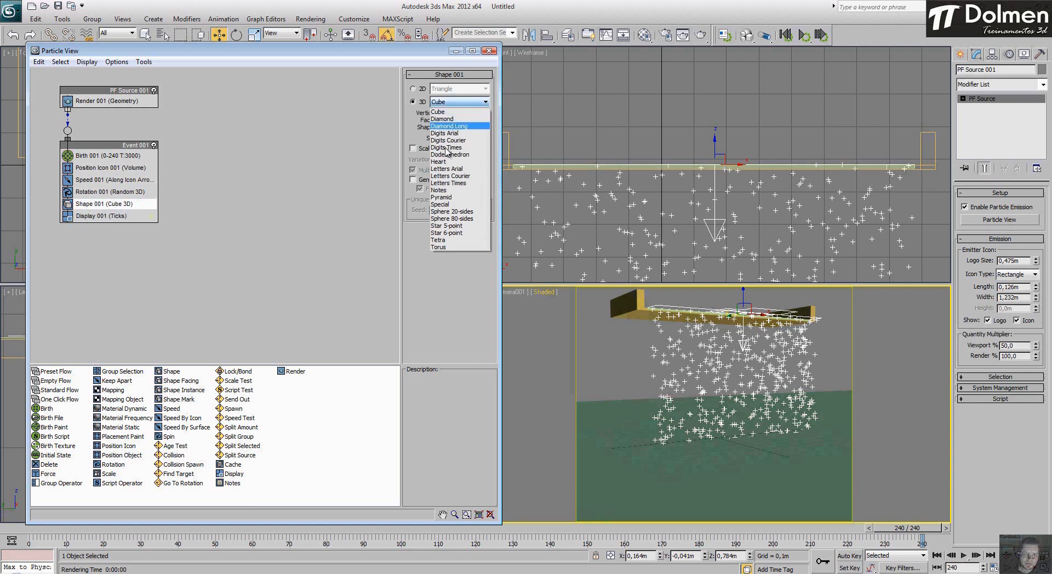
{"action": "left_click", "coordinate": [451, 218]}
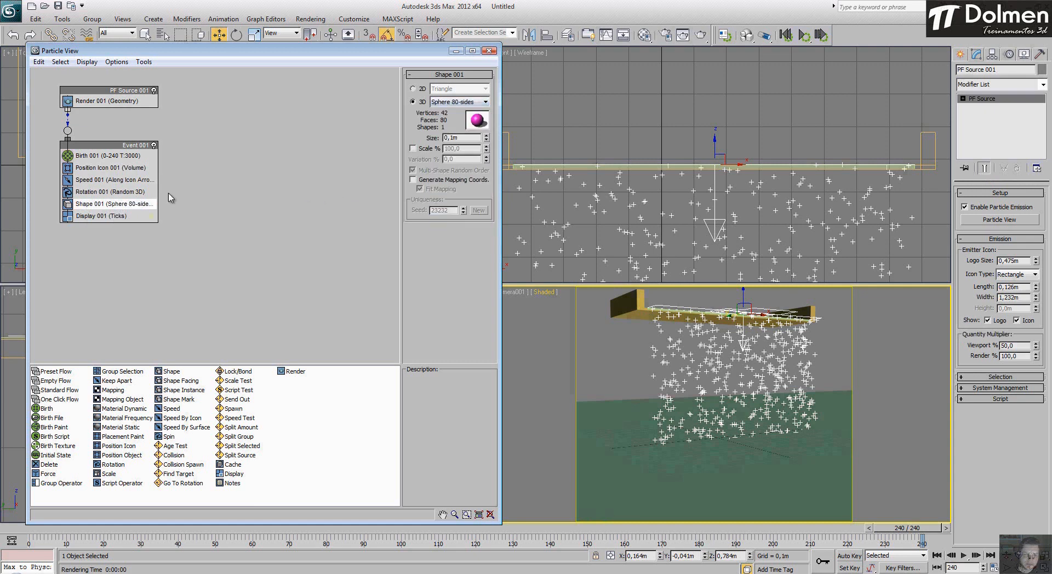
Step: Set the Display operator's type to Geometry
{"action": "left_click", "coordinate": [101, 216]}
{"action": "left_click", "coordinate": [459, 91]}
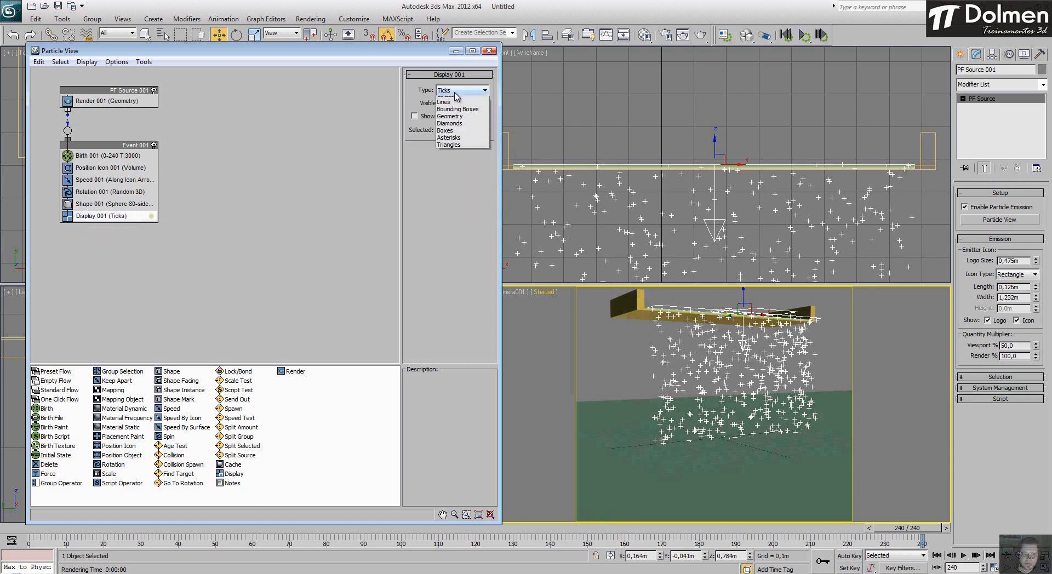
{"action": "left_click", "coordinate": [450, 116]}
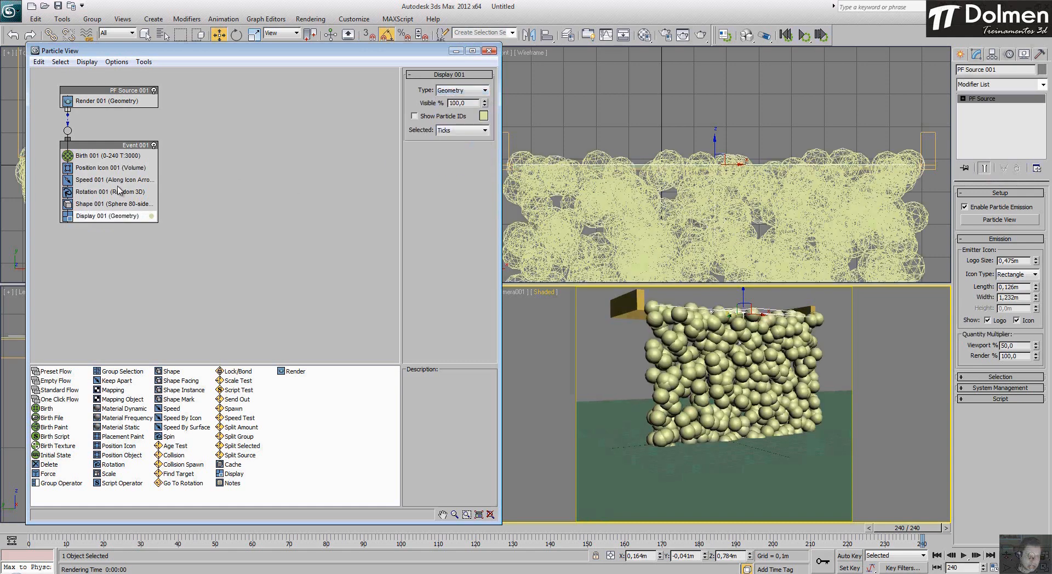
Step: Reduce the sphere particles' size to about 0,014 m and set the emitter's viewport quantity multiplier to 100 %
{"action": "left_click", "coordinate": [110, 204]}
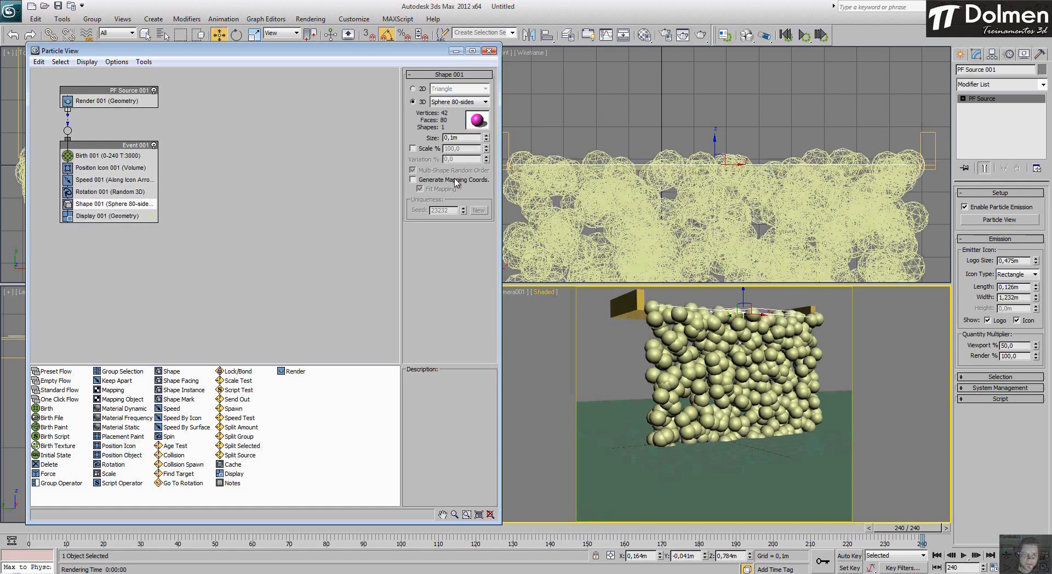
{"action": "left_click_drag", "start_coordinate": [486, 141], "coordinate": [485, 186]}
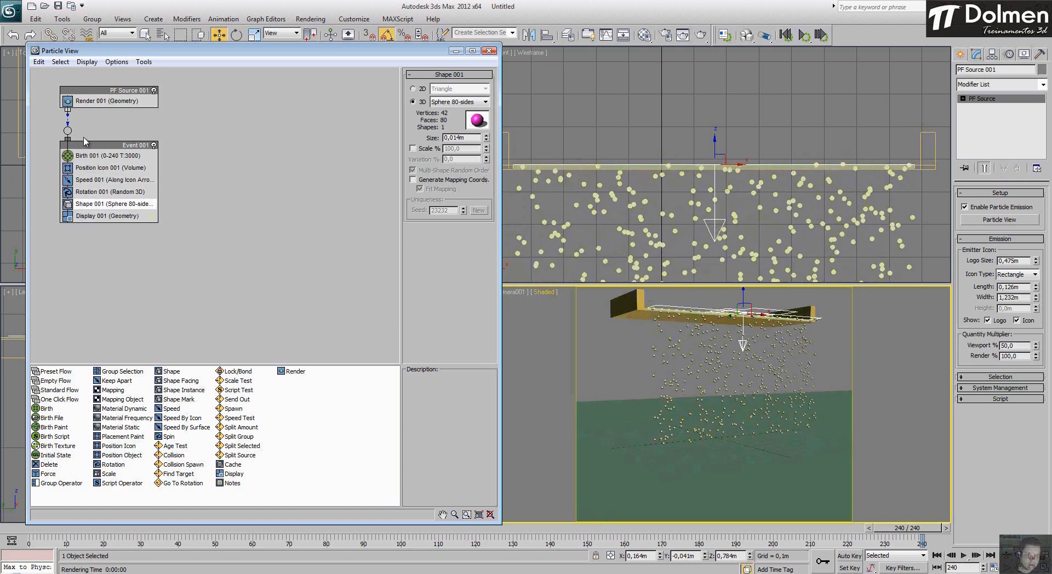
{"action": "left_click", "coordinate": [93, 156]}
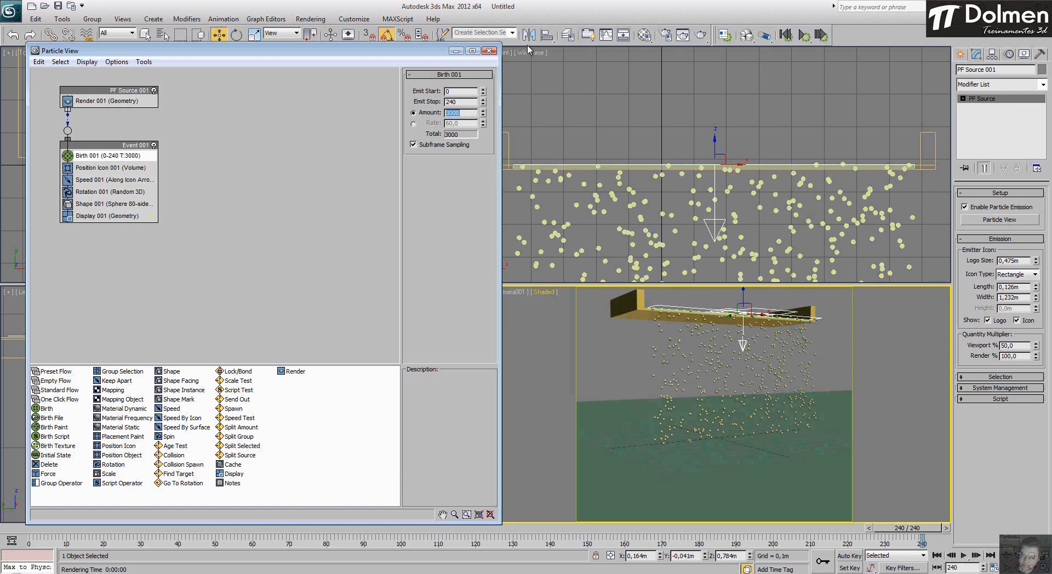
{"action": "double_click", "coordinate": [1014, 346]}
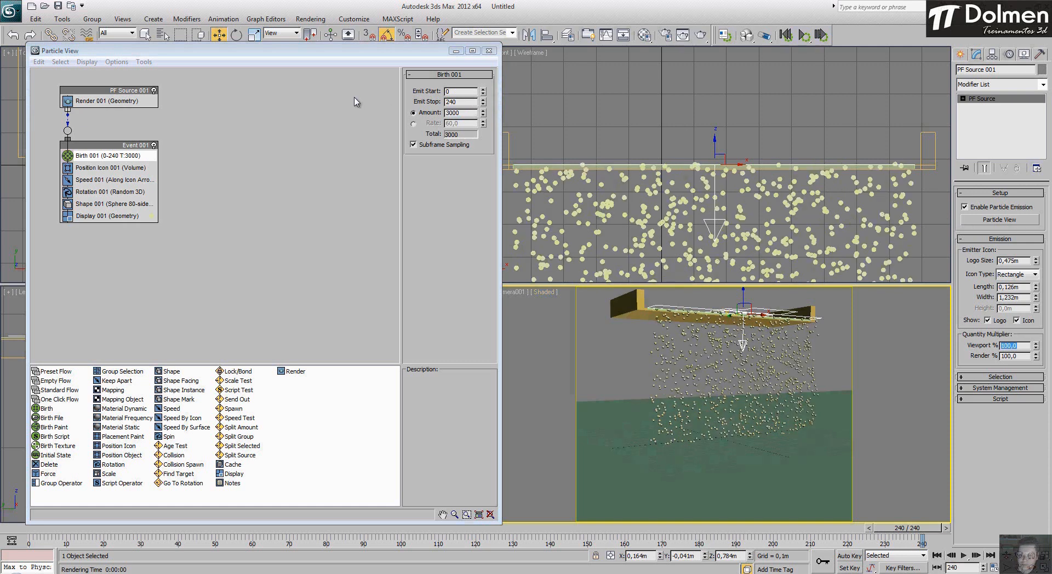
Step: Set the Birth operator's particle amount to 6000, preview the flow up to frame 80 and close the particle editor
{"action": "double_click", "coordinate": [464, 102]}
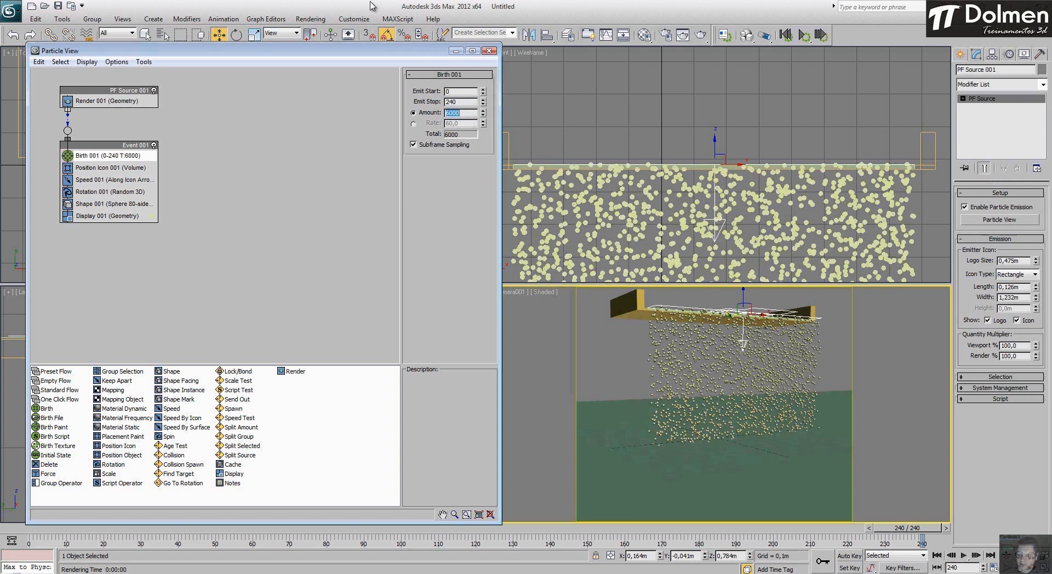
{"action": "left_click", "coordinate": [964, 556]}
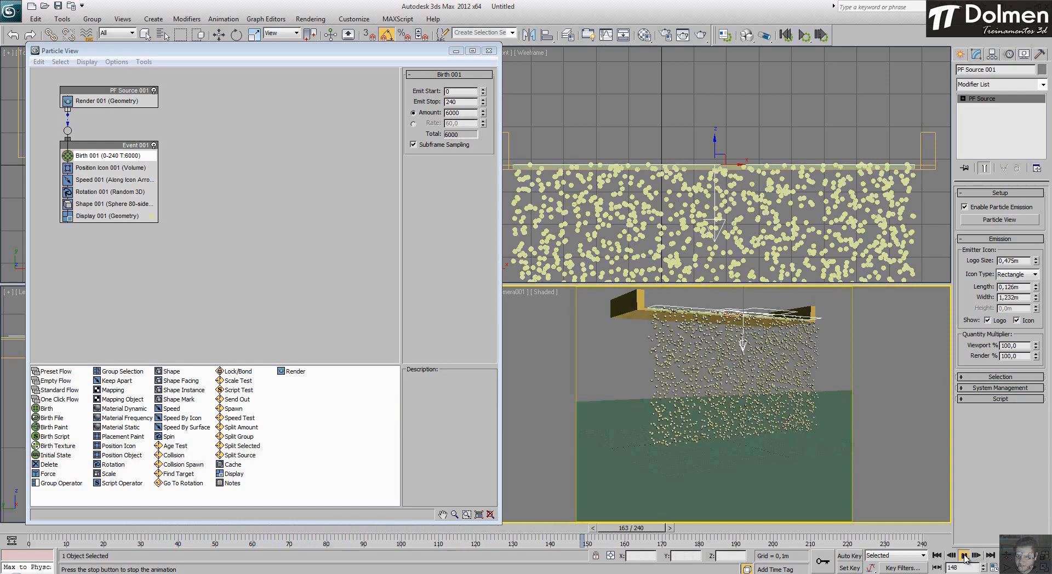
{"action": "mouse_move", "coordinate": [711, 530]}
{"action": "left_mouse_down"}
{"action": "mouse_move", "coordinate": [261, 526]}
{"action": "mouse_move", "coordinate": [330, 537]}
{"action": "left_mouse_up"}
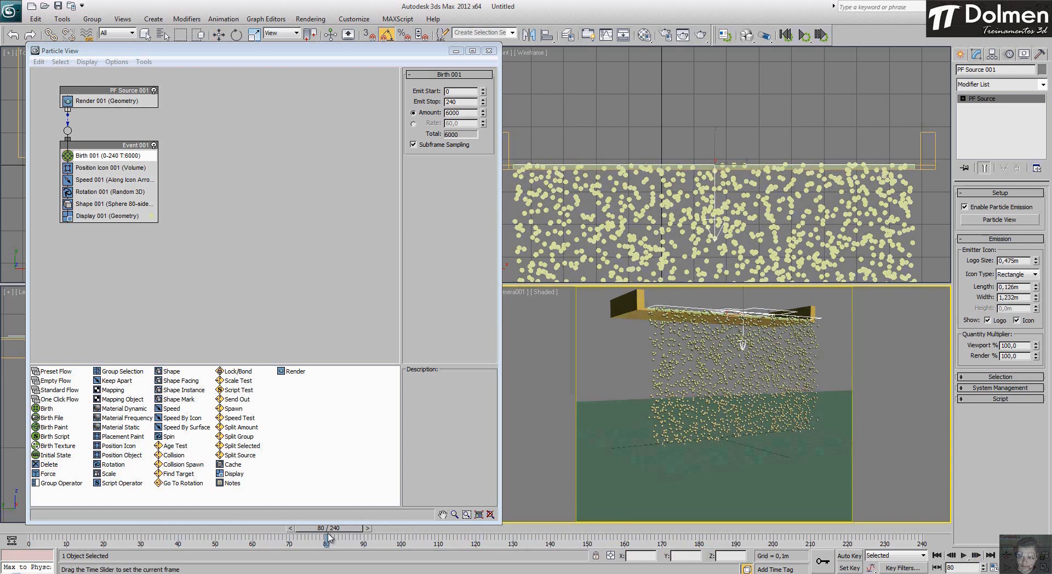
{"action": "key", "text": "w"}
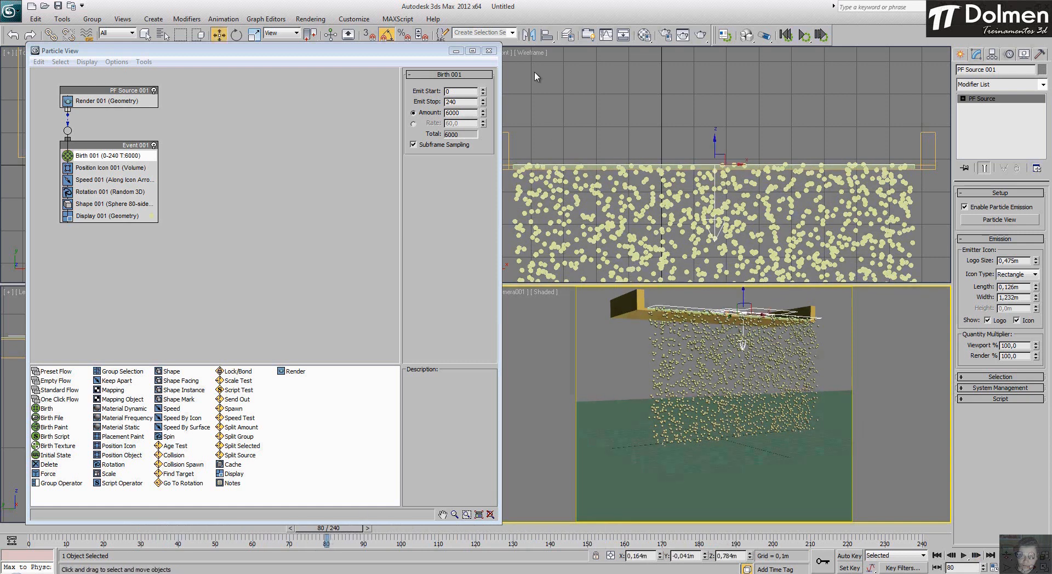
{"action": "left_click", "coordinate": [489, 51]}
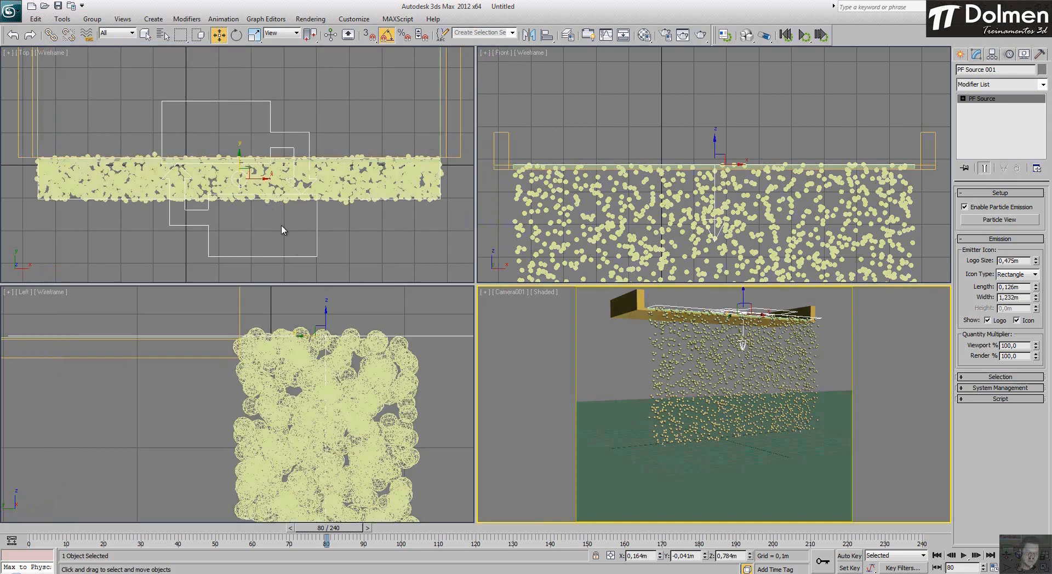
Step: Select the end edge of the curved lip on Plane002 and enable Auto Key at frame 0
{"action": "left_click", "coordinate": [440, 151]}
{"action": "key", "text": "2"}
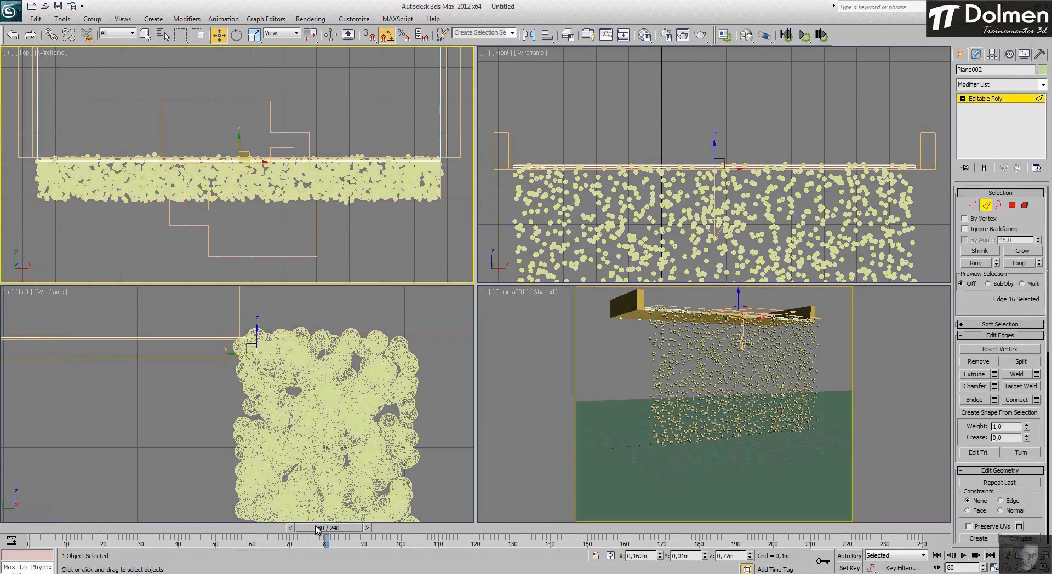
{"action": "left_click_drag", "start_coordinate": [317, 530], "coordinate": [29, 529]}
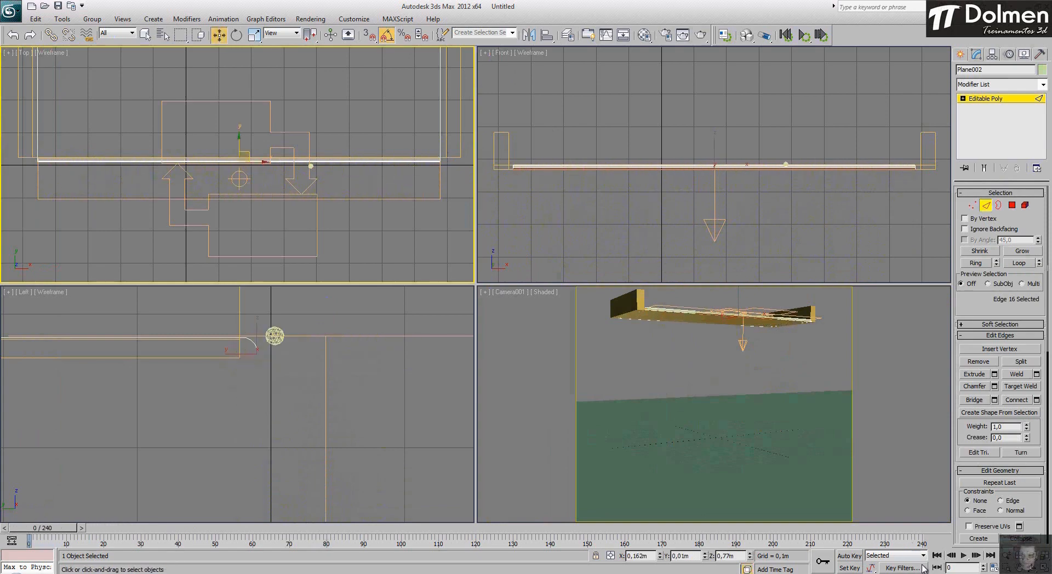
{"action": "left_click", "coordinate": [849, 556]}
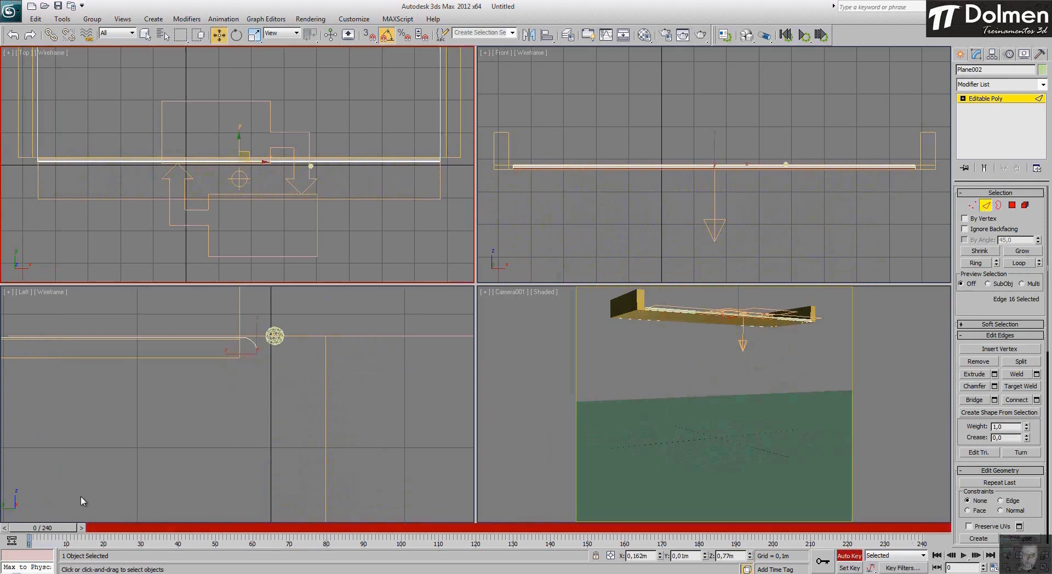
Step: At frame 80, extend the lip edge of Plane002 straight down to the ground plane as a keyed animation, and turn off Auto Key
{"action": "left_click_drag", "start_coordinate": [54, 530], "coordinate": [349, 531]}
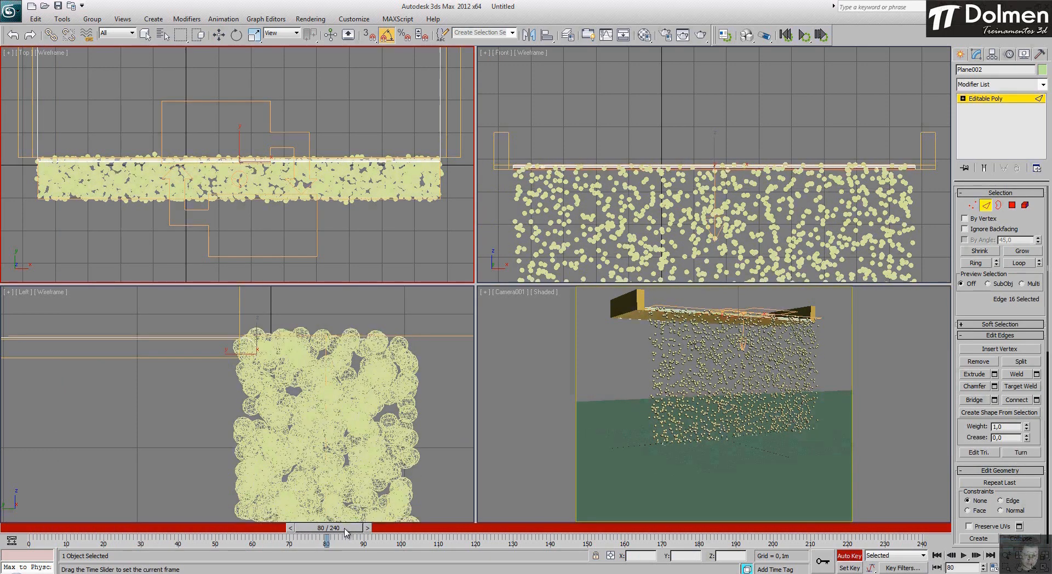
{"action": "key", "text": "w"}
{"action": "scroll", "coordinate": [341, 112], "scroll_direction": "down", "scroll_amount": 3}
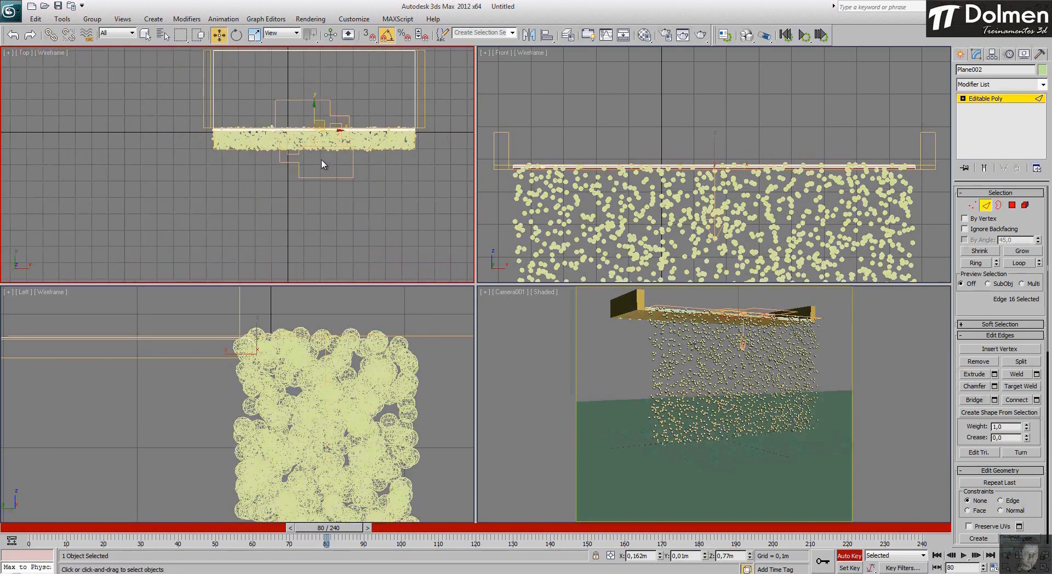
{"action": "scroll", "coordinate": [348, 356], "scroll_direction": "down", "scroll_amount": 3}
{"action": "scroll", "coordinate": [349, 359], "scroll_direction": "down", "scroll_amount": 2}
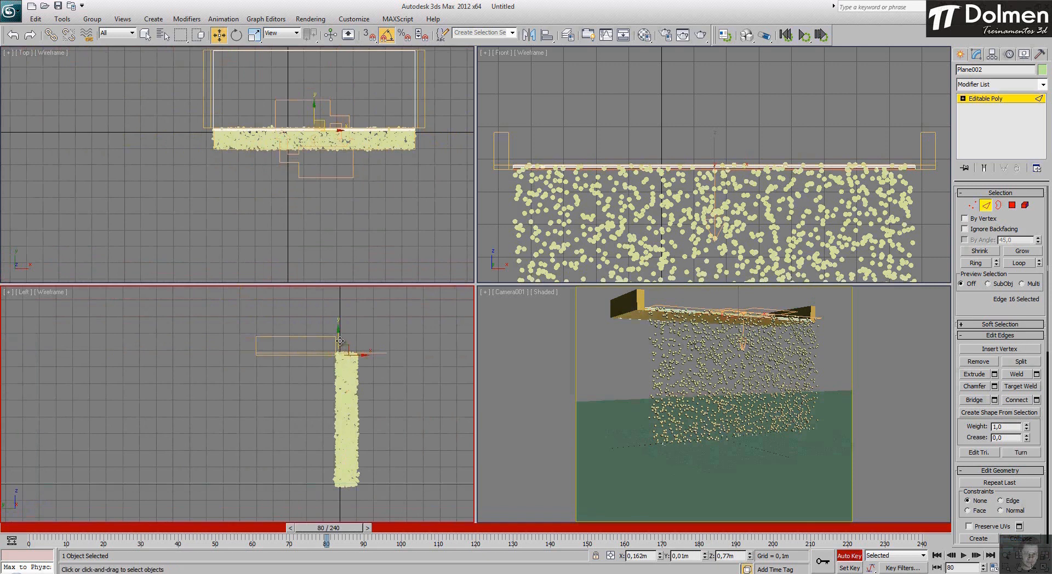
{"action": "left_click_drag", "start_coordinate": [338, 333], "coordinate": [343, 472], "text": "shift"}
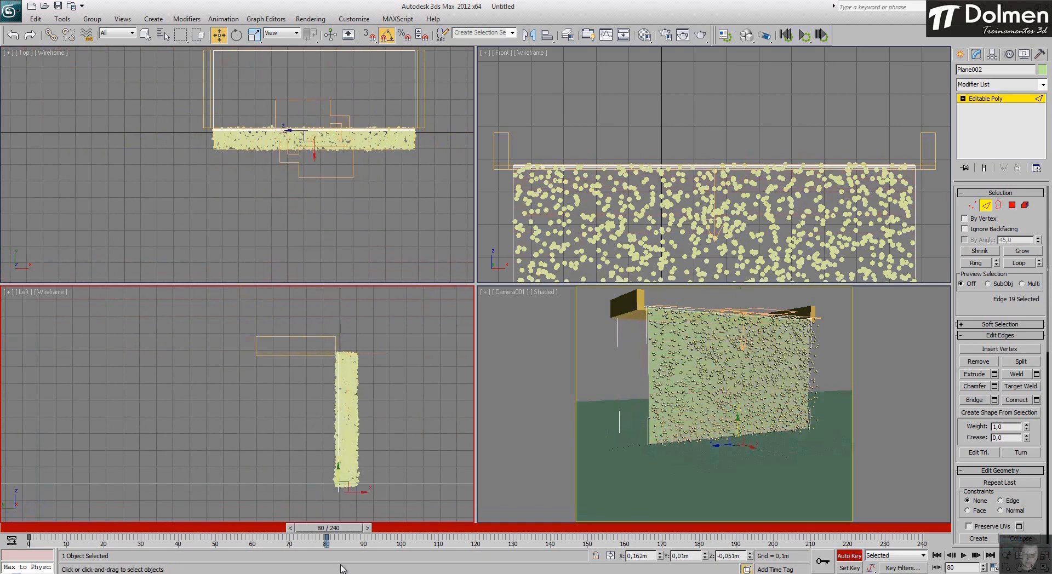
{"action": "left_click_drag", "start_coordinate": [340, 532], "coordinate": [50, 569]}
{"action": "key", "text": "w"}
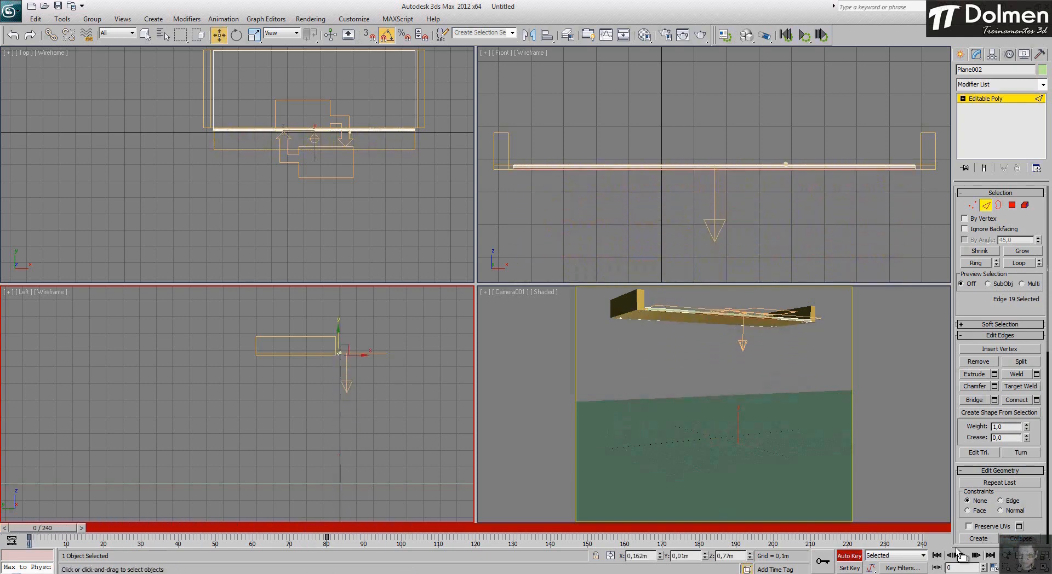
{"action": "left_click", "coordinate": [844, 556]}
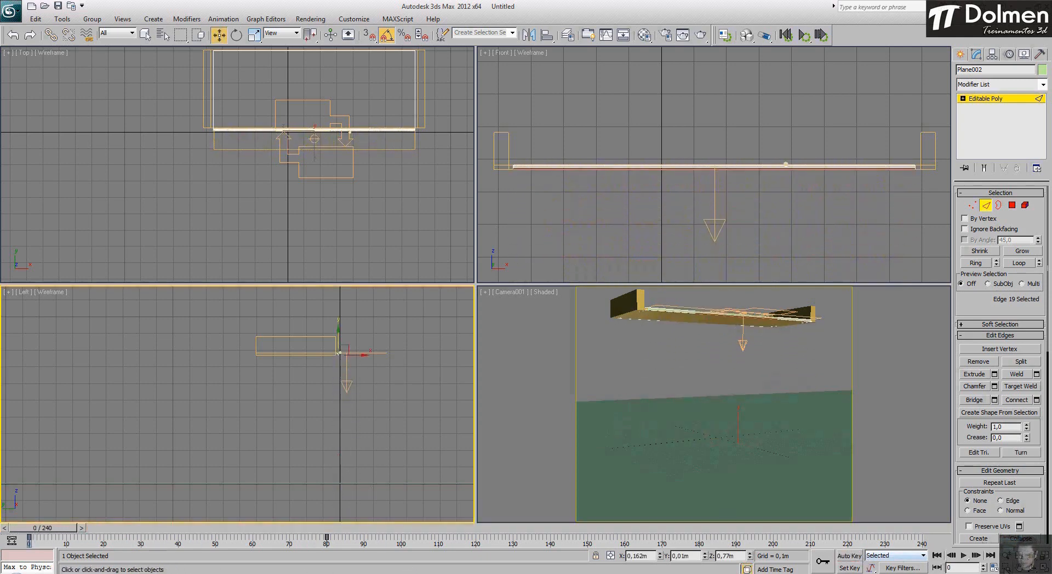
Step: Set the animation's end time to frame 180
{"action": "left_click", "coordinate": [994, 568]}
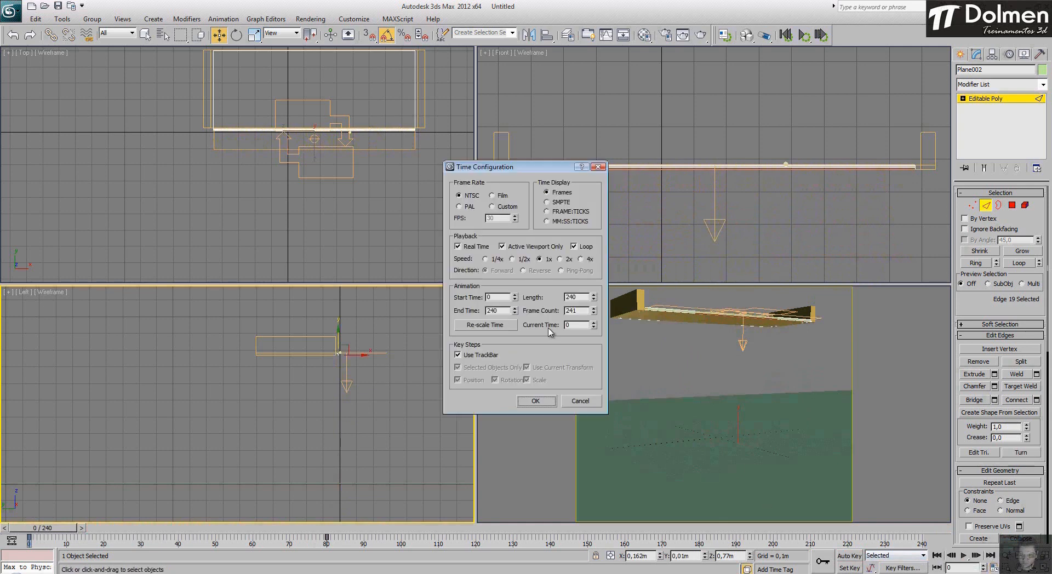
{"action": "left_click", "coordinate": [503, 312]}
{"action": "type", "text": "180"}
{"action": "key", "text": "Return"}
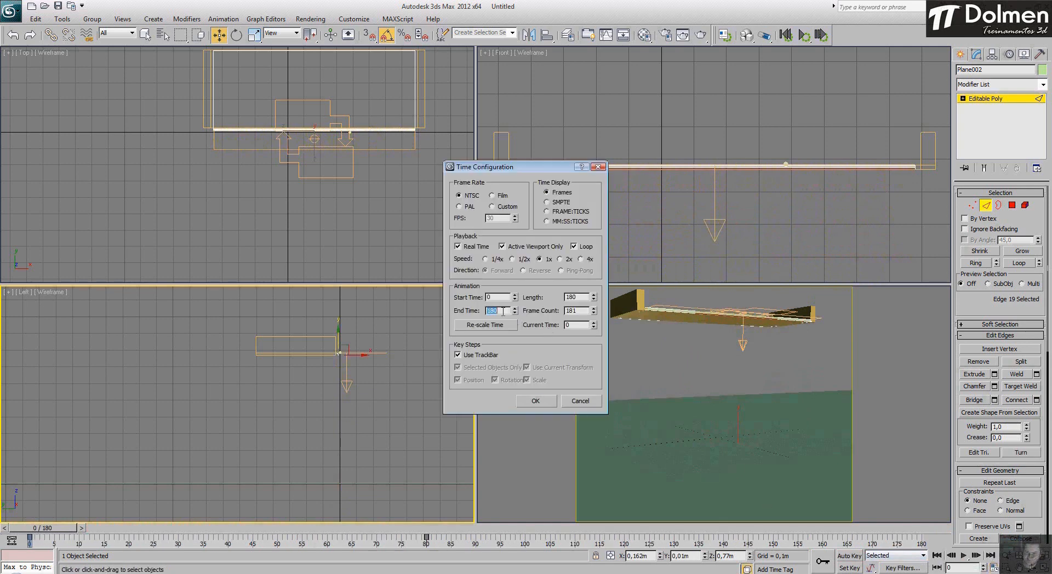
{"action": "left_click", "coordinate": [548, 404]}
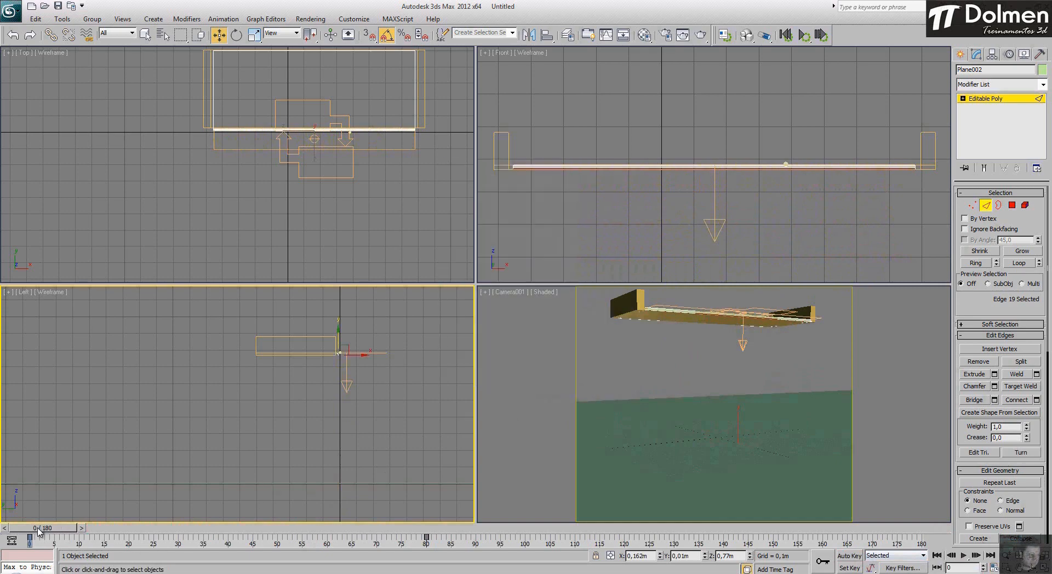
Step: Move the end key of Plane002's falling edge animation to frame 90 and check the sheet at that frame
{"action": "mouse_move", "coordinate": [38, 531]}
{"action": "left_mouse_down"}
{"action": "mouse_move", "coordinate": [361, 557]}
{"action": "mouse_move", "coordinate": [471, 540]}
{"action": "left_mouse_up"}
{"action": "key", "text": "w"}
{"action": "mouse_move", "coordinate": [395, 530]}
{"action": "left_mouse_down"}
{"action": "mouse_move", "coordinate": [293, 533]}
{"action": "mouse_move", "coordinate": [525, 539]}
{"action": "mouse_move", "coordinate": [409, 540]}
{"action": "left_mouse_up"}
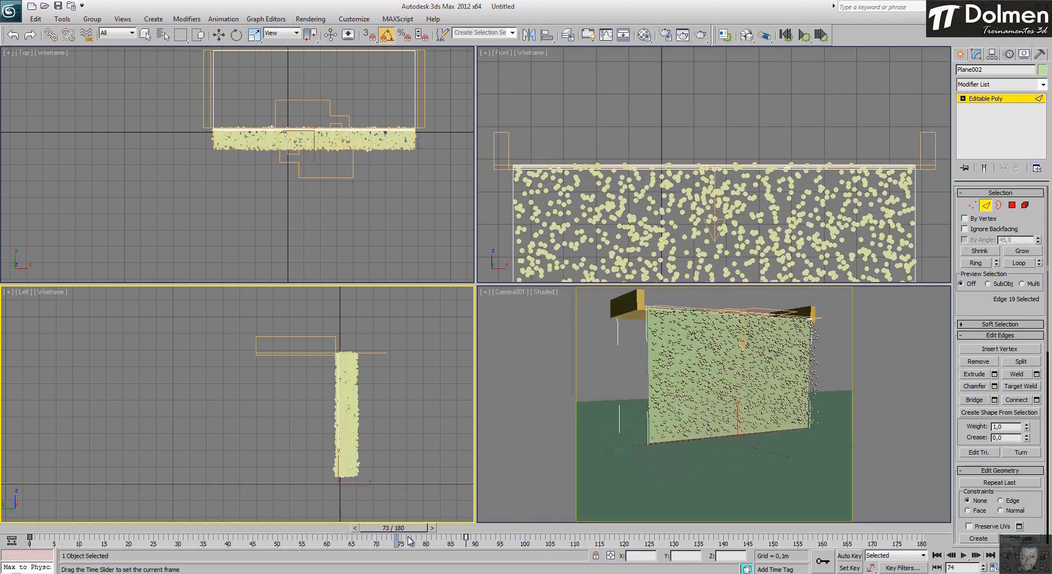
{"action": "key", "text": "w"}
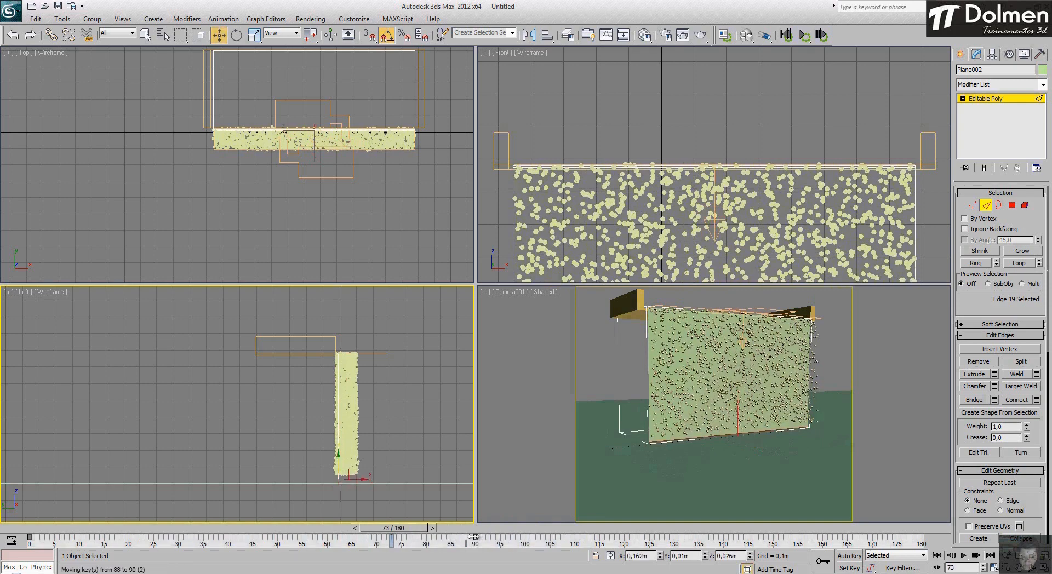
{"action": "left_click_drag", "start_coordinate": [353, 528], "coordinate": [476, 538]}
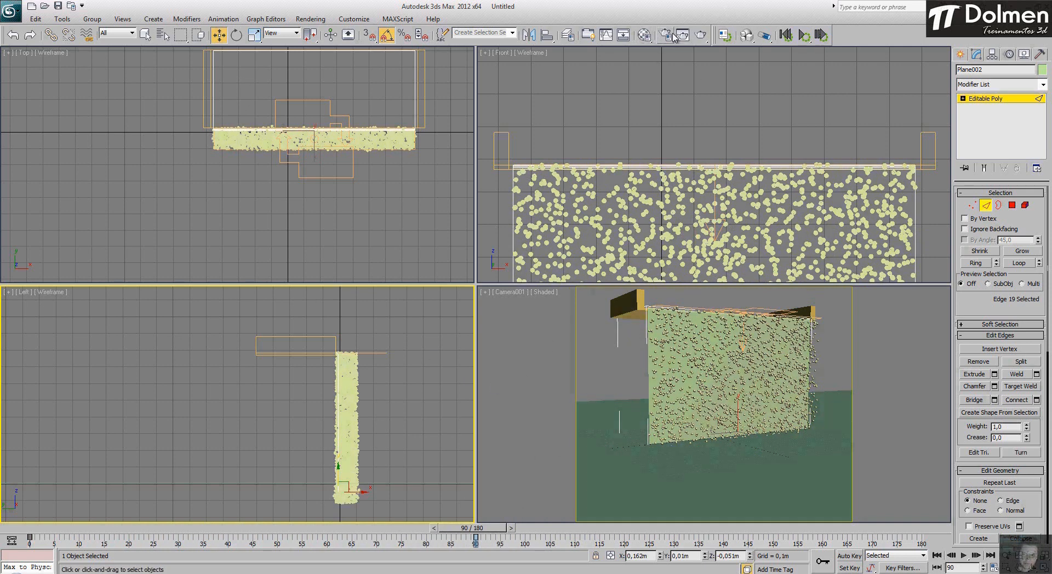
Step: Render the camera view at frame 90 to check the water sheet together with the particles
{"action": "right_click", "coordinate": [614, 347]}
{"action": "left_click", "coordinate": [701, 36]}
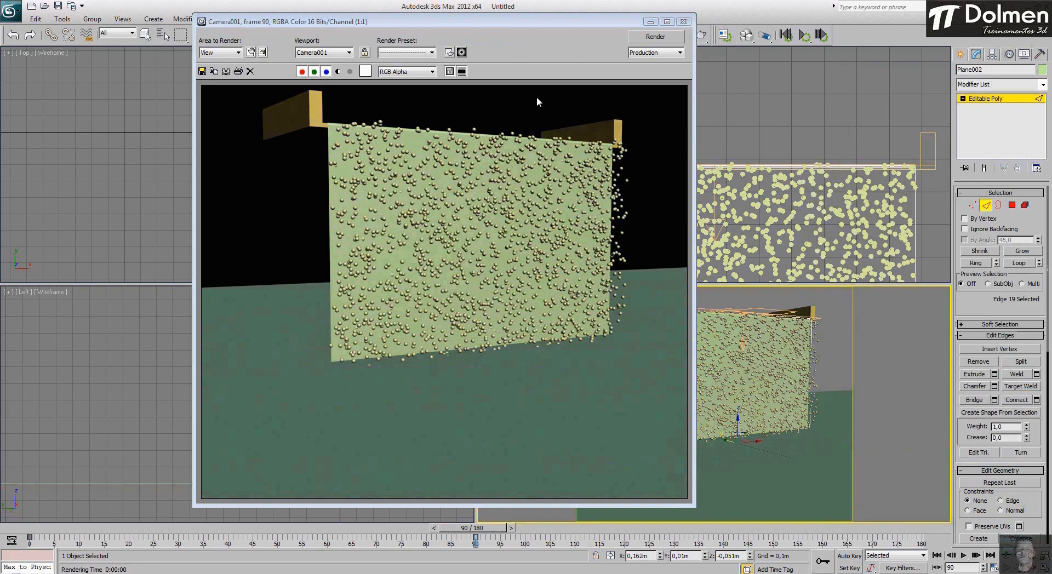
{"action": "left_click", "coordinate": [682, 22]}
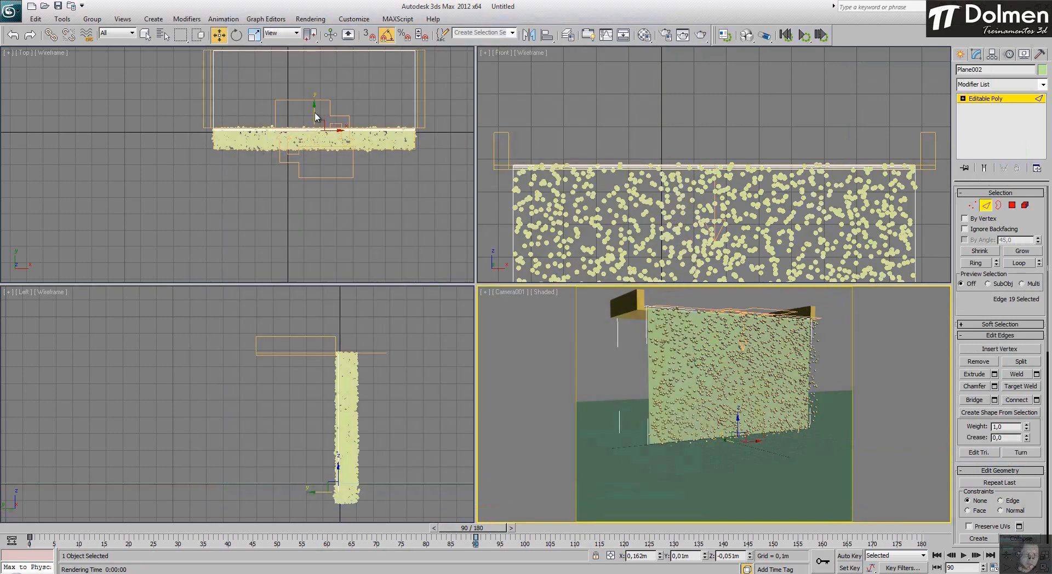
Step: Leave edge editing, reduce the PF Source emitter's length to 0,018 m and align it with the water sheet at Y 0,0 m
{"action": "left_click", "coordinate": [315, 111]}
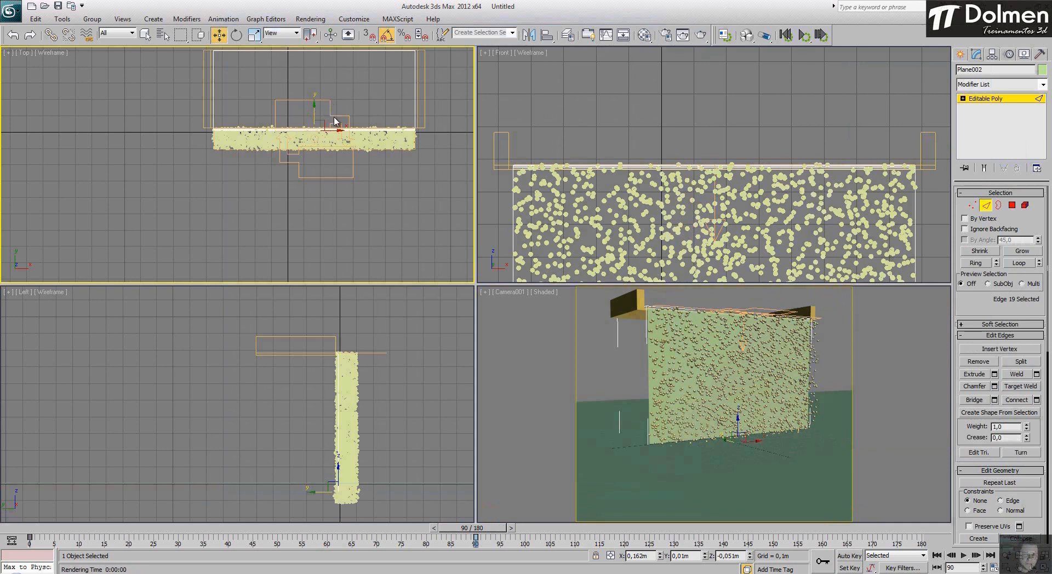
{"action": "left_click", "coordinate": [986, 205]}
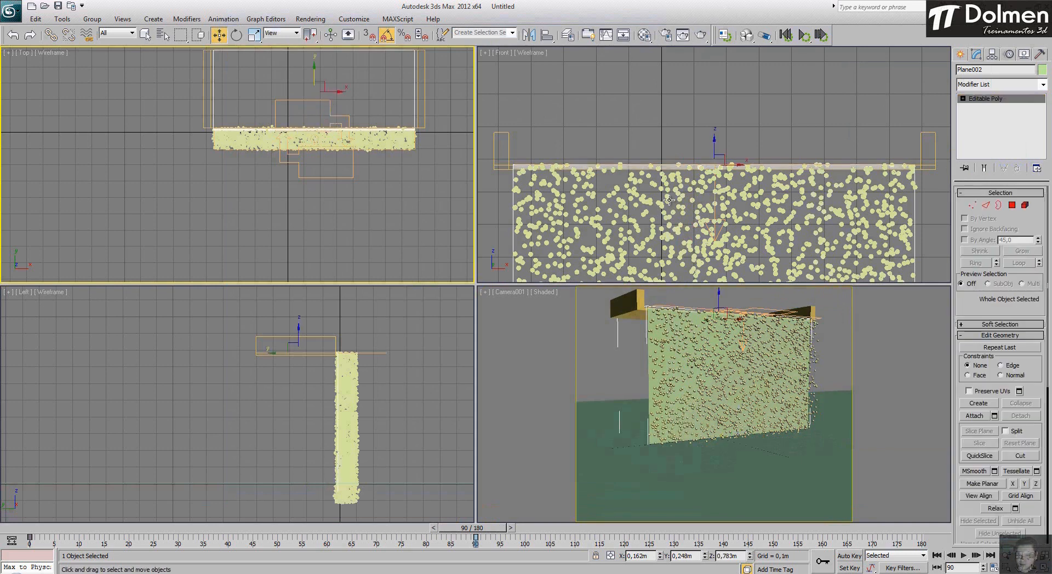
{"action": "left_click", "coordinate": [669, 200]}
{"action": "left_click_drag", "start_coordinate": [314, 125], "coordinate": [317, 116]}
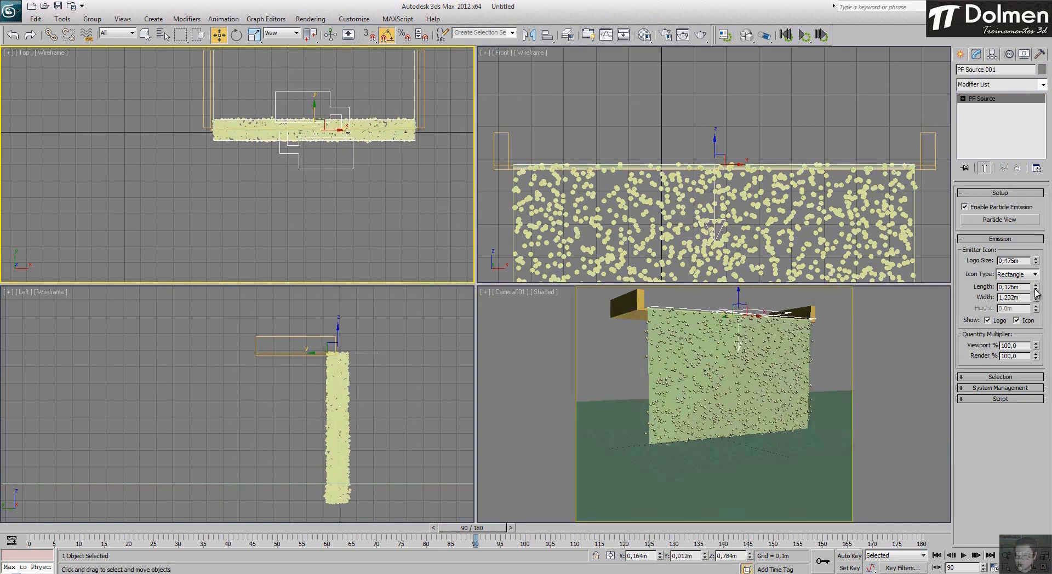
{"action": "left_click_drag", "start_coordinate": [1036, 288], "coordinate": [1023, 339]}
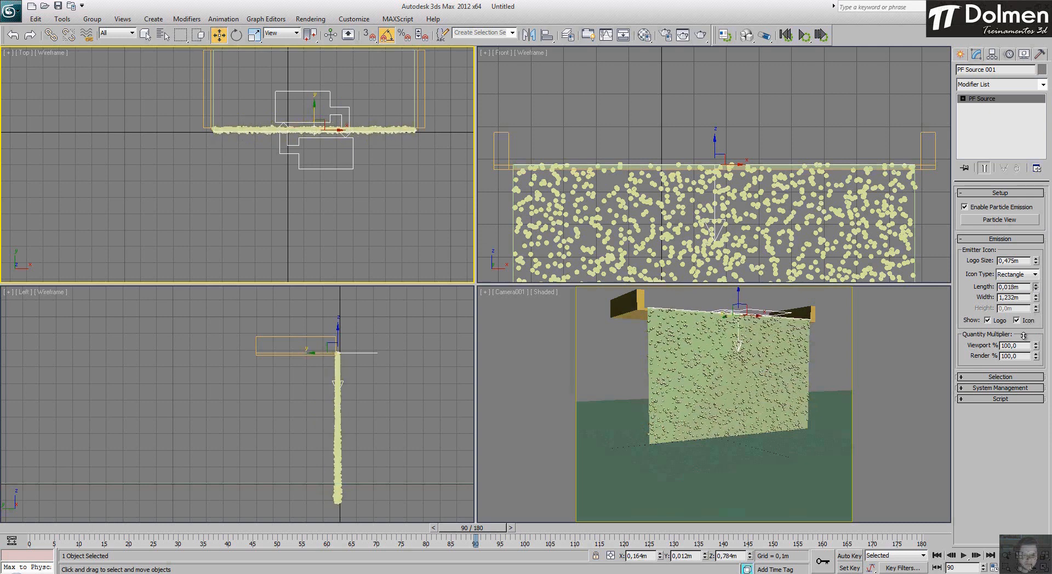
{"action": "scroll", "coordinate": [287, 113], "scroll_direction": "up", "scroll_amount": 4}
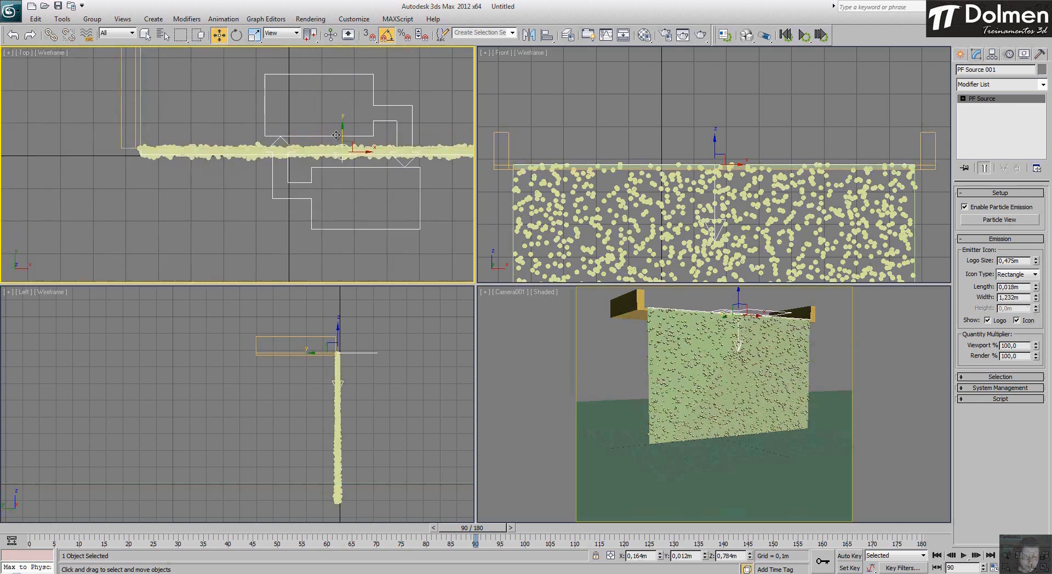
{"action": "left_click_drag", "start_coordinate": [345, 131], "coordinate": [342, 134]}
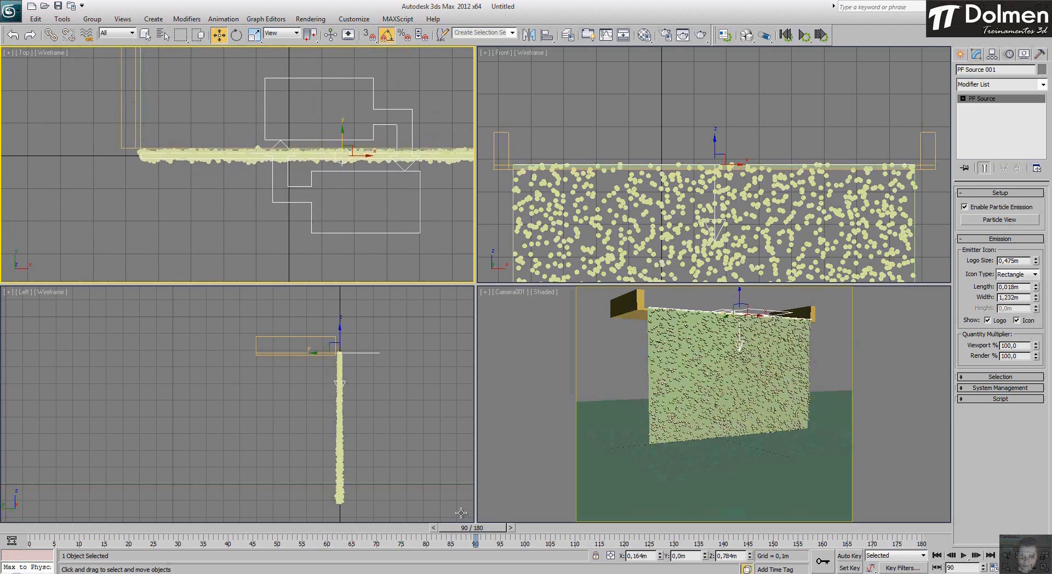
Step: Play the animation from frame 0 in the camera view to check the sheet and particles falling together
{"action": "left_click_drag", "start_coordinate": [442, 528], "coordinate": [14, 529]}
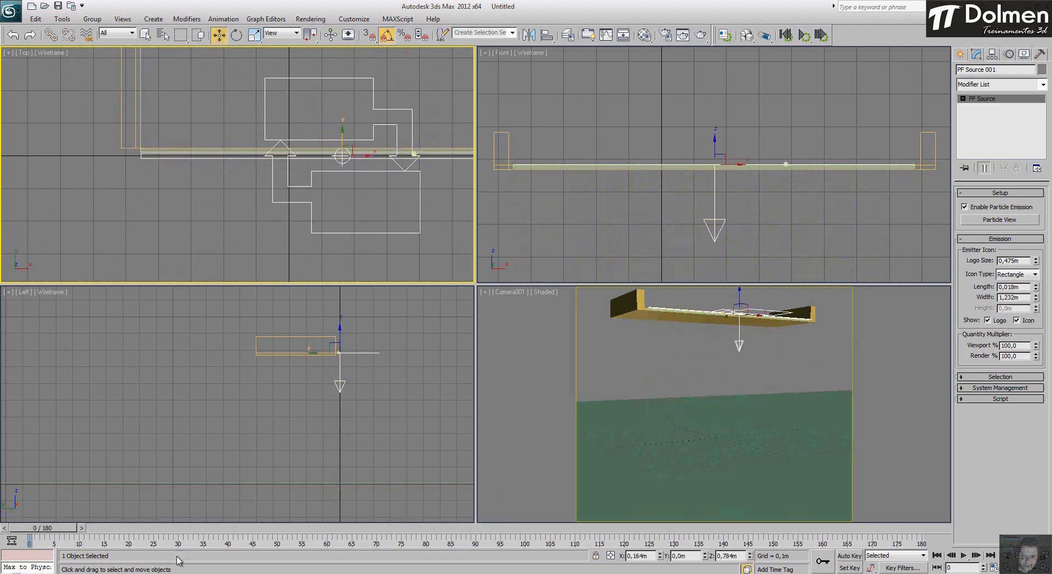
{"action": "left_click", "coordinate": [964, 556]}
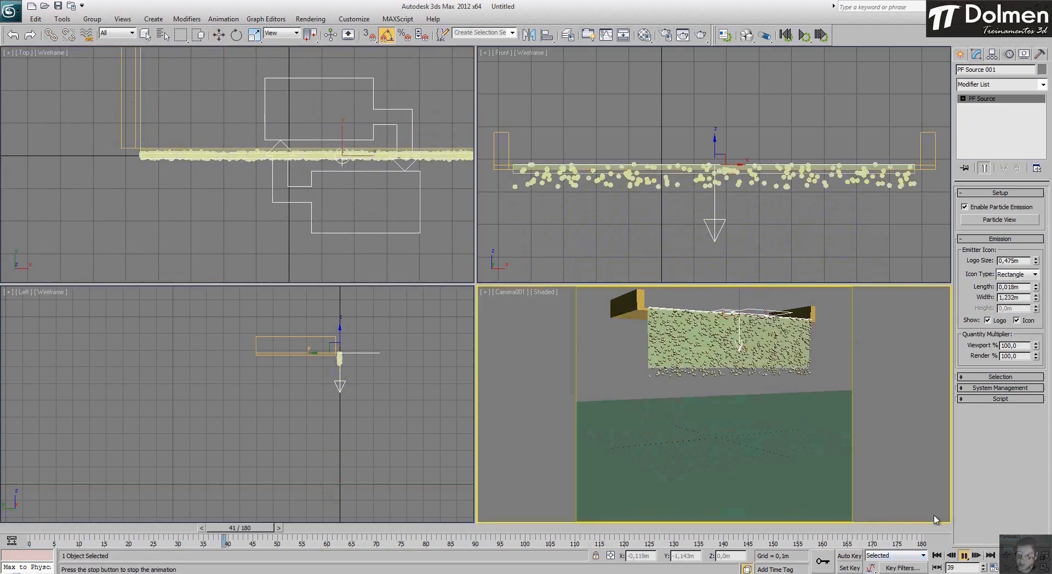
{"action": "left_click", "coordinate": [965, 556]}
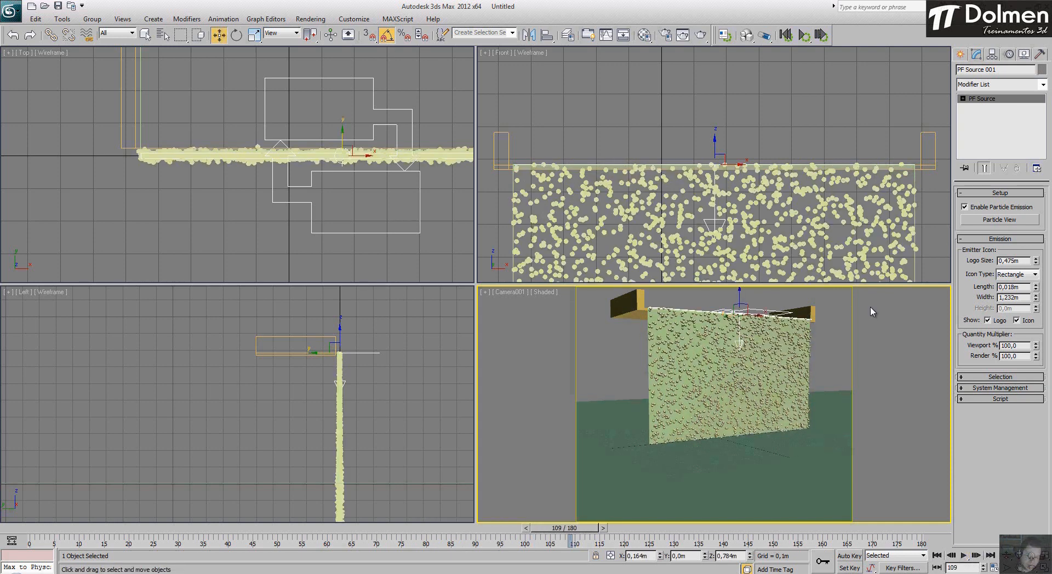
Step: Move to frame 100 and unhide all hidden objects in the scene
{"action": "scroll", "coordinate": [252, 130], "scroll_direction": "down", "scroll_amount": 5}
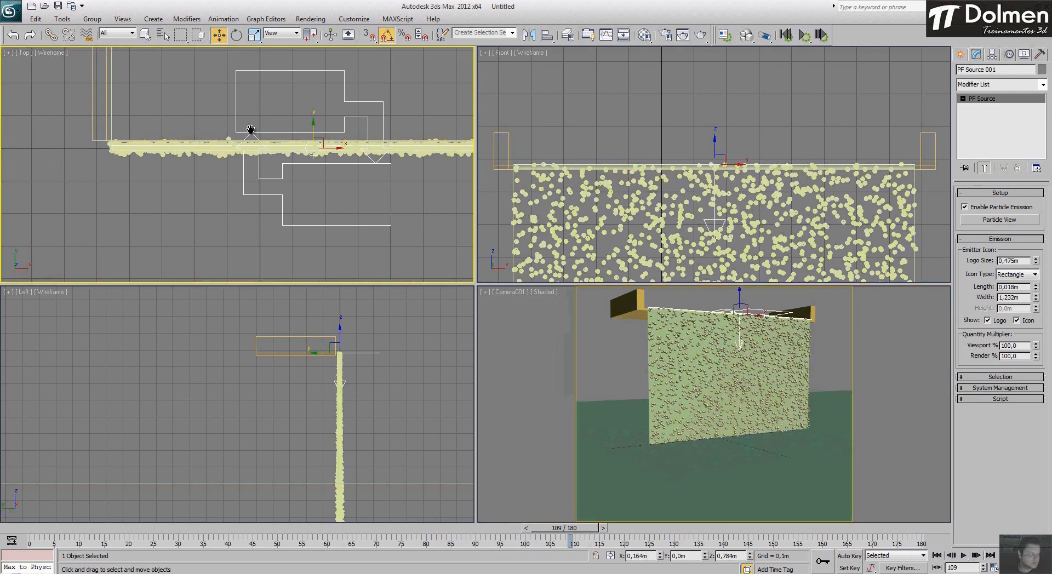
{"action": "scroll", "coordinate": [276, 130], "scroll_direction": "up", "scroll_amount": 2}
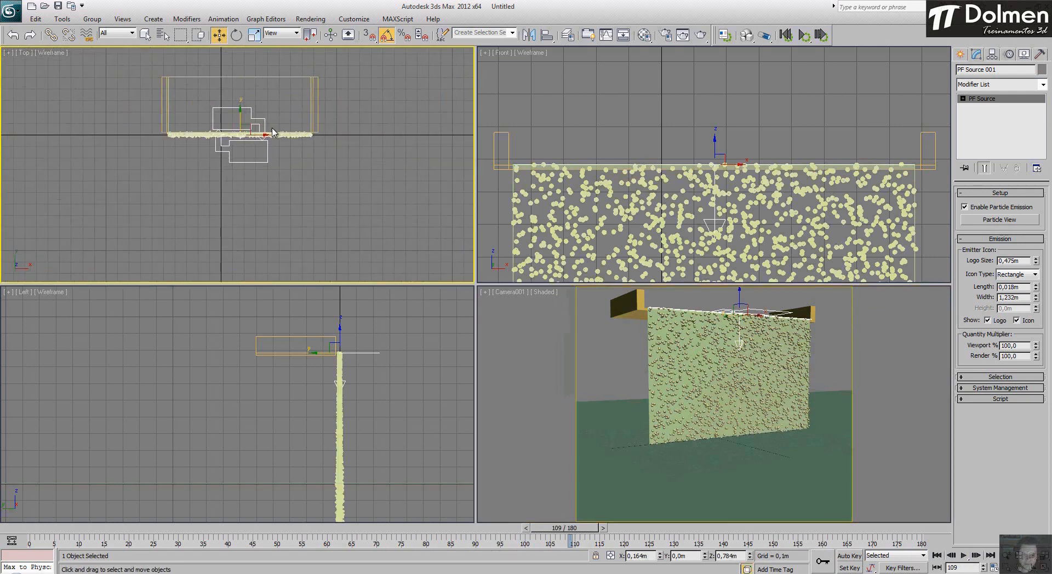
{"action": "left_click_drag", "start_coordinate": [570, 530], "coordinate": [530, 532]}
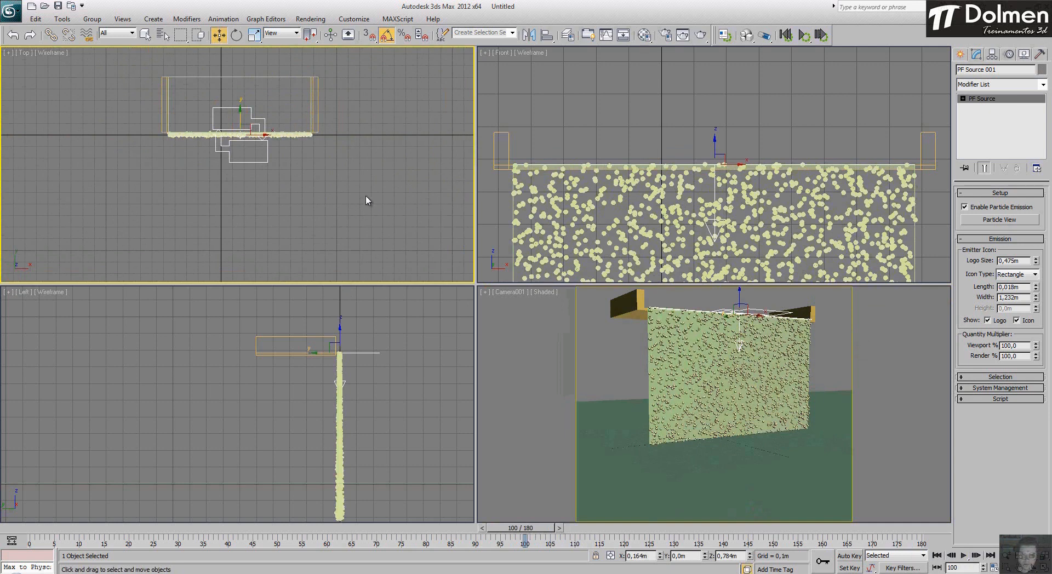
{"action": "right_click", "coordinate": [357, 173]}
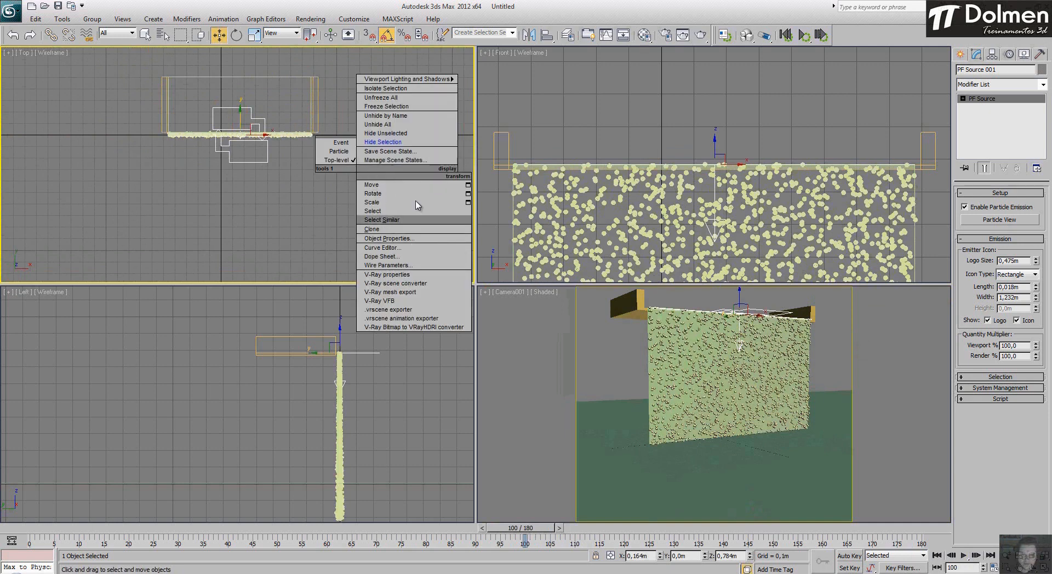
{"action": "left_click", "coordinate": [407, 126]}
Step: Select the scene camera, enable its multi-pass effect and set the effect type to Motion Blur
{"action": "scroll", "coordinate": [307, 103], "scroll_direction": "down", "scroll_amount": 4}
{"action": "left_click", "coordinate": [241, 220]}
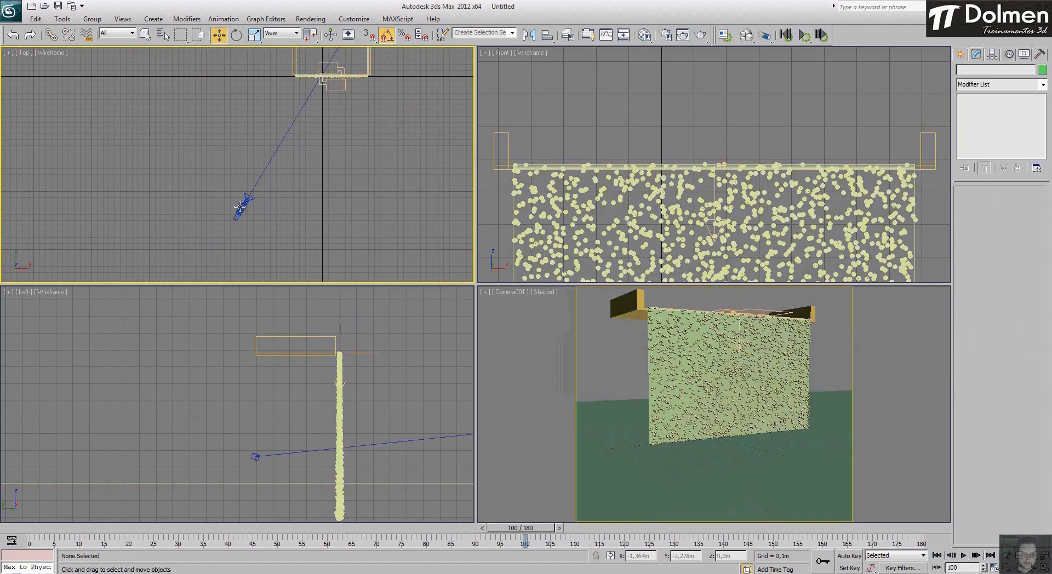
{"action": "left_click", "coordinate": [240, 208]}
{"action": "left_click_drag", "start_coordinate": [1035, 329], "coordinate": [1036, 159]}
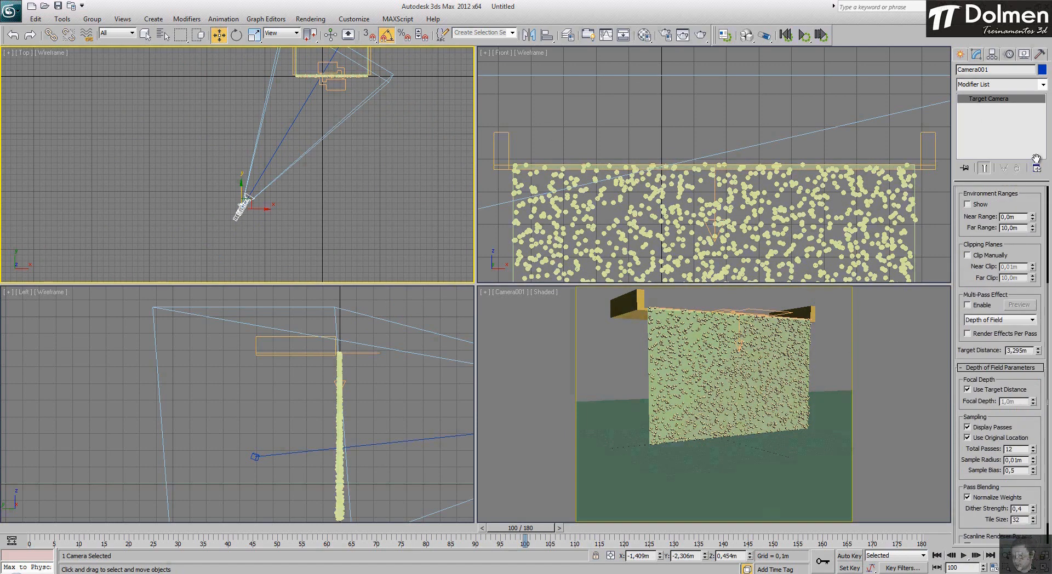
{"action": "scroll", "coordinate": [1019, 181], "scroll_direction": "down", "scroll_amount": 2}
{"action": "left_click", "coordinate": [976, 275]}
{"action": "left_click", "coordinate": [990, 289]}
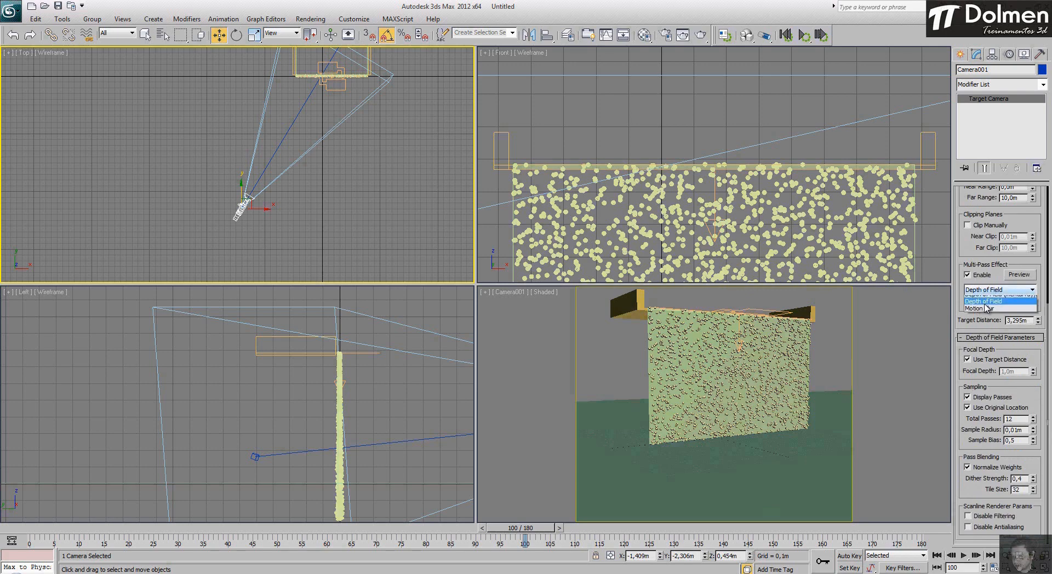
{"action": "left_click", "coordinate": [983, 308]}
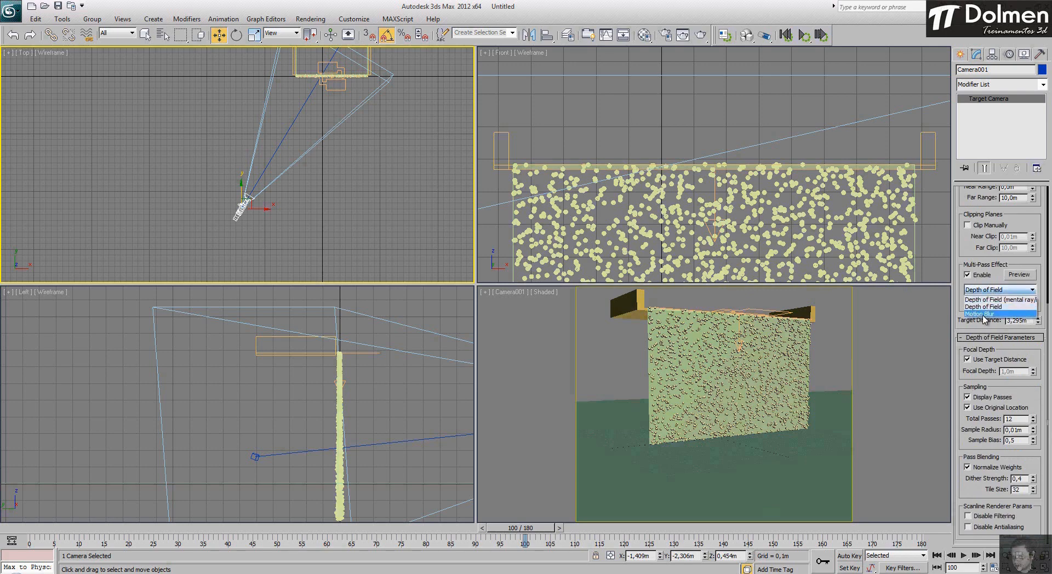
Step: Render the camera view at frame 100 to check the motion blur on the water and particles
{"action": "right_click", "coordinate": [729, 332]}
{"action": "left_click", "coordinate": [705, 36]}
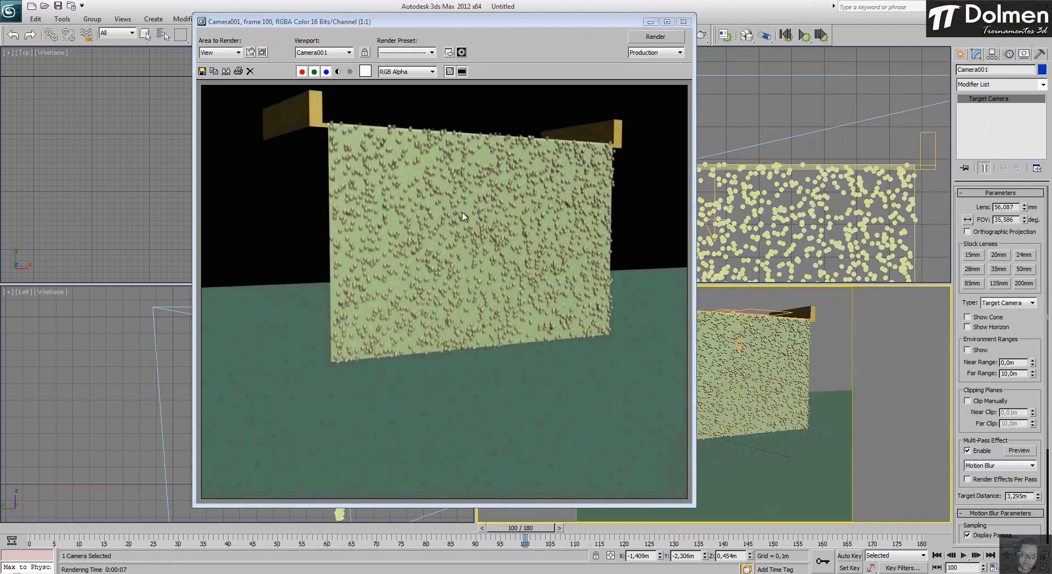
{"action": "left_click", "coordinate": [685, 23]}
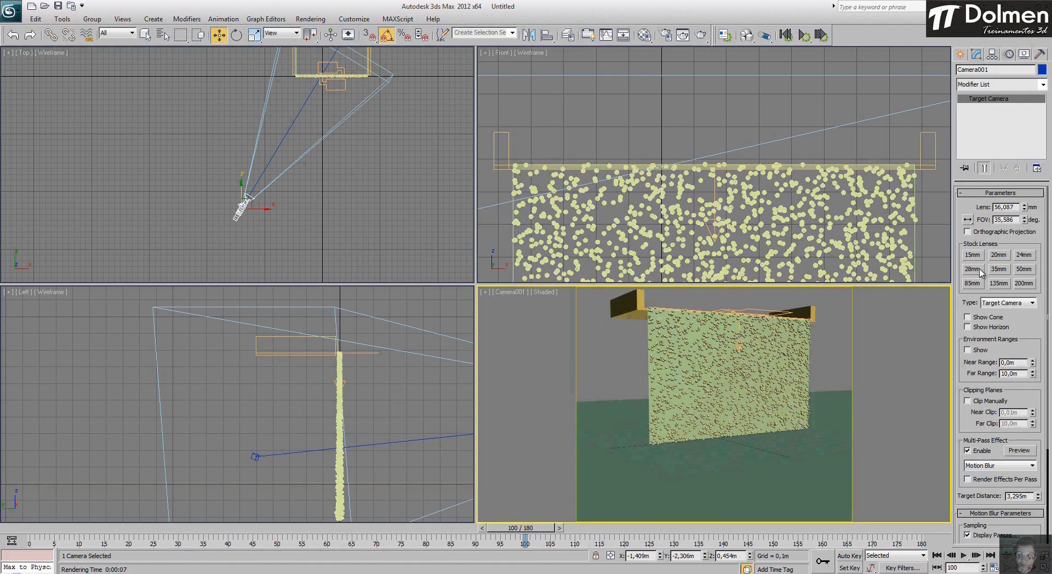
Step: Disable the camera's multi-pass effect and hide the camera
{"action": "left_click", "coordinate": [968, 450]}
{"action": "right_click", "coordinate": [267, 153]}
{"action": "right_click", "coordinate": [267, 152]}
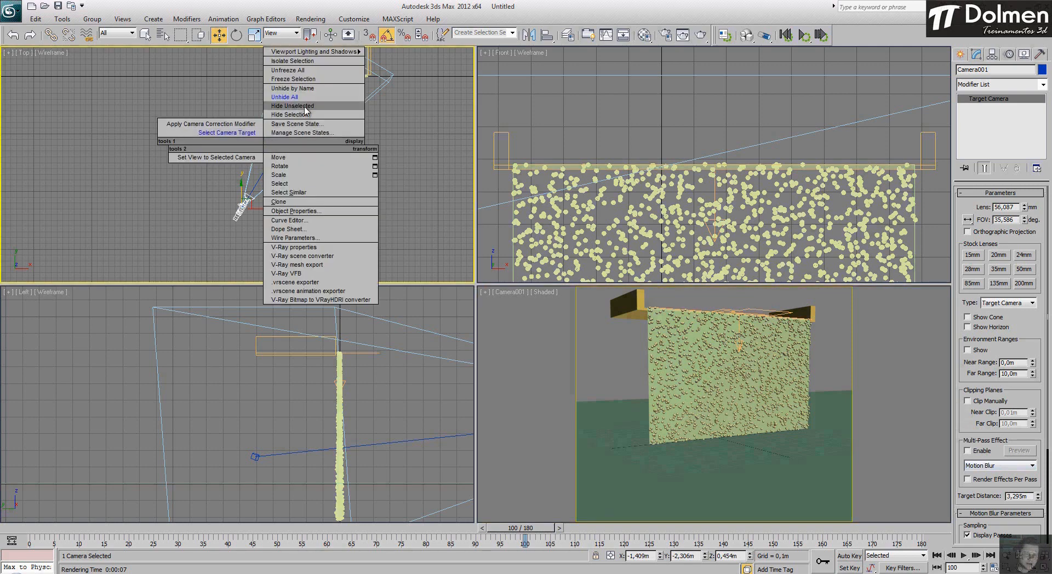
{"action": "left_click", "coordinate": [299, 115]}
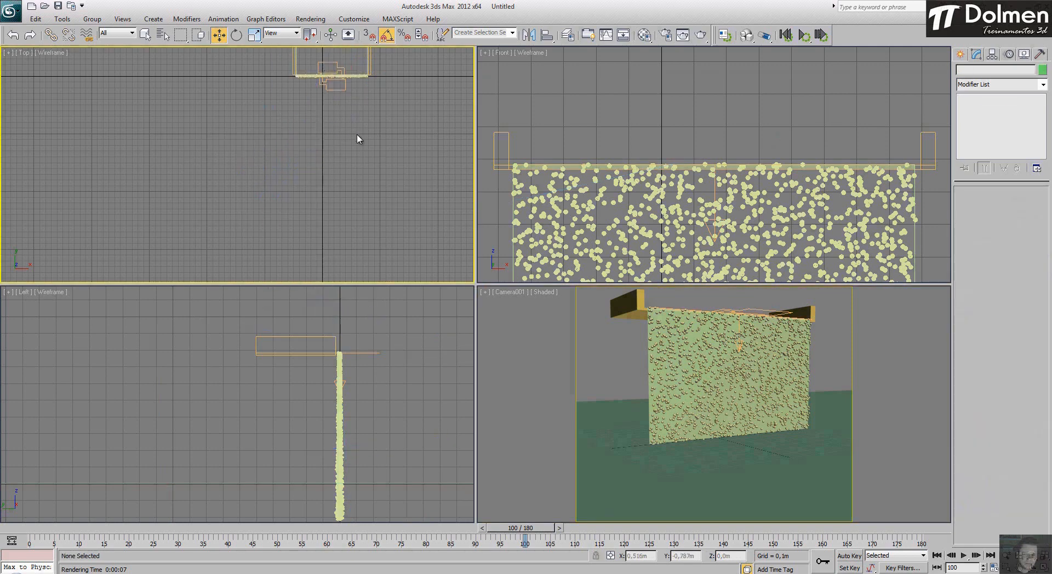
Step: Return to frame 0 and create a second PF Source around the waterfall's base in the top view, about 0,807 m long and 2,07 m wide
{"action": "left_click_drag", "start_coordinate": [542, 531], "coordinate": [49, 529]}
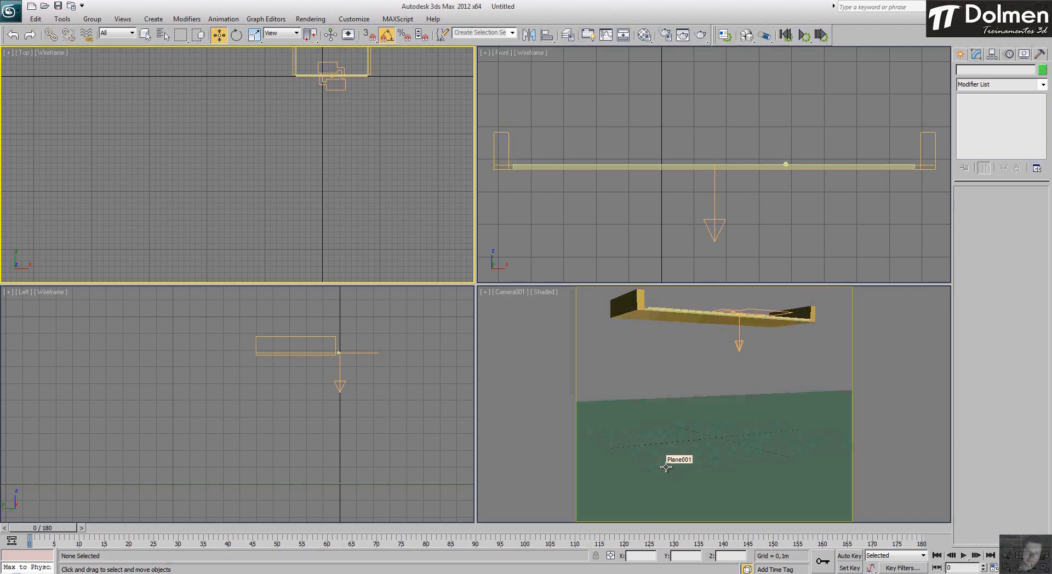
{"action": "middle_click_drag", "start_coordinate": [390, 166], "coordinate": [363, 259]}
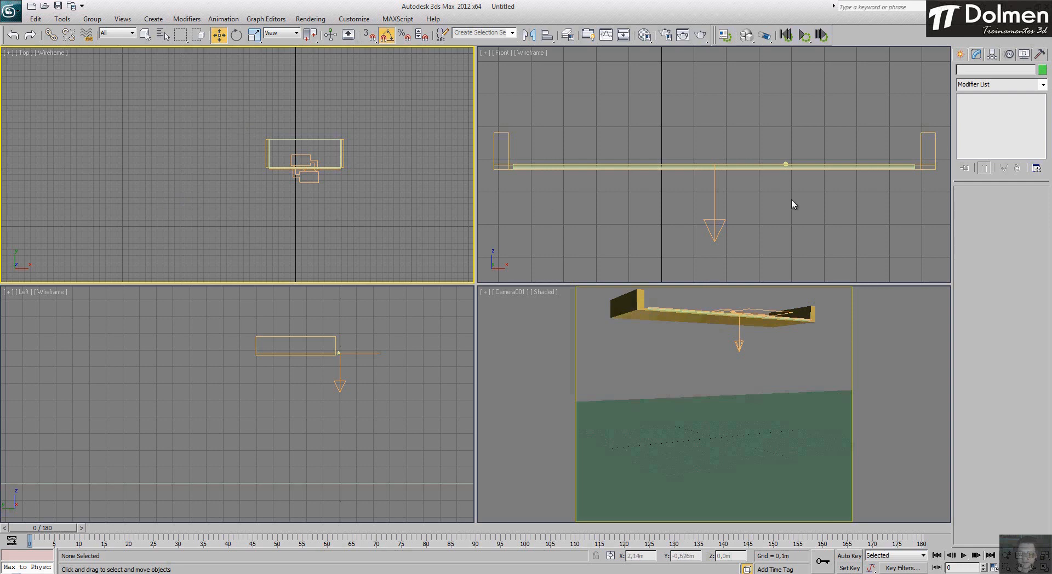
{"action": "left_click", "coordinate": [964, 56]}
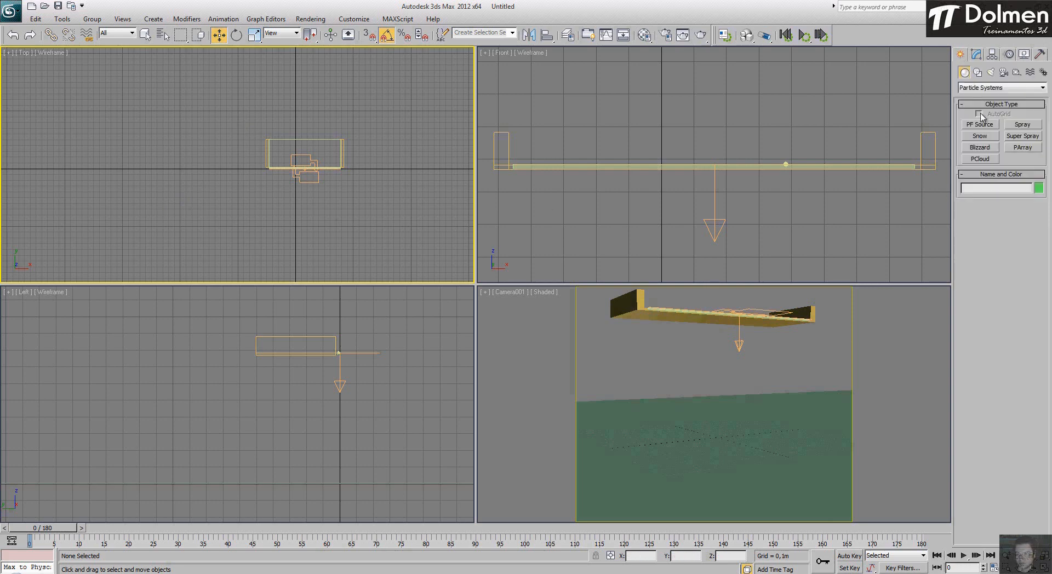
{"action": "left_click", "coordinate": [981, 125]}
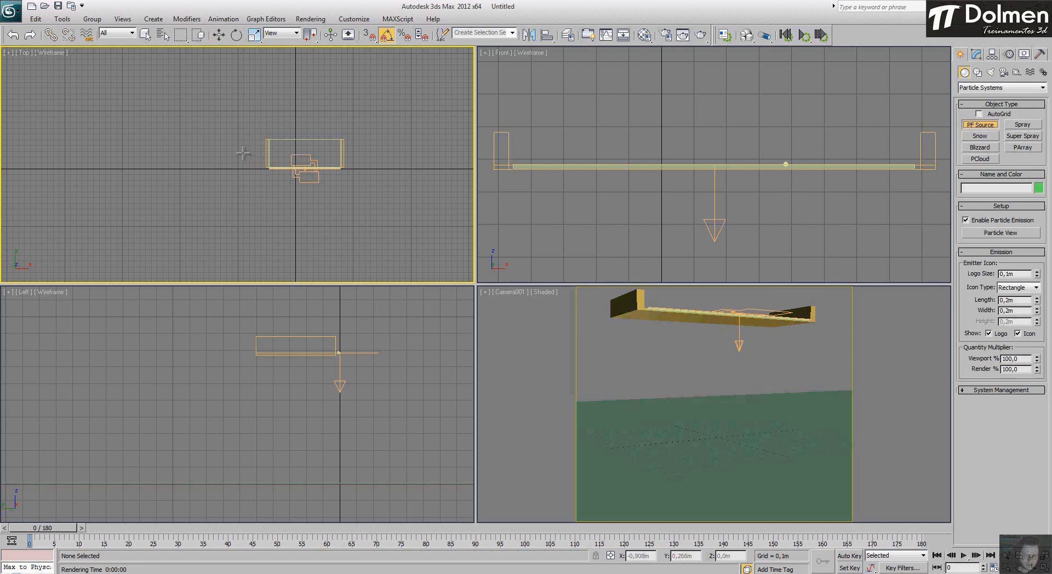
{"action": "left_click_drag", "start_coordinate": [243, 154], "coordinate": [363, 202]}
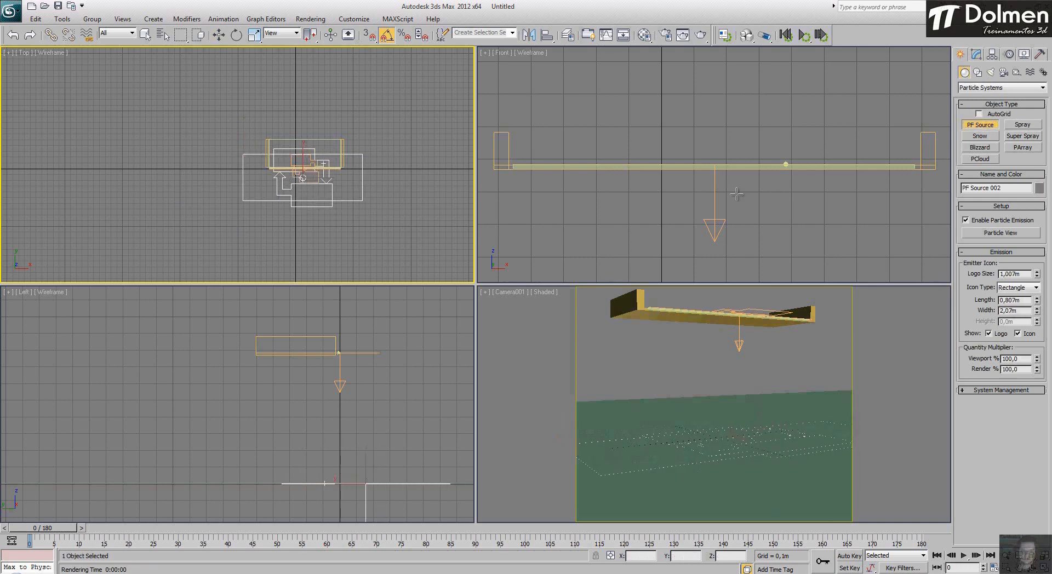
Step: Rotate the new PF Source 180 degrees in the left view so its arrow points upward, and advance to frame 80
{"action": "left_click", "coordinate": [343, 436]}
{"action": "right_click", "coordinate": [343, 436]}
{"action": "middle_click_drag", "start_coordinate": [343, 437], "coordinate": [302, 396]}
{"action": "key", "text": "e"}
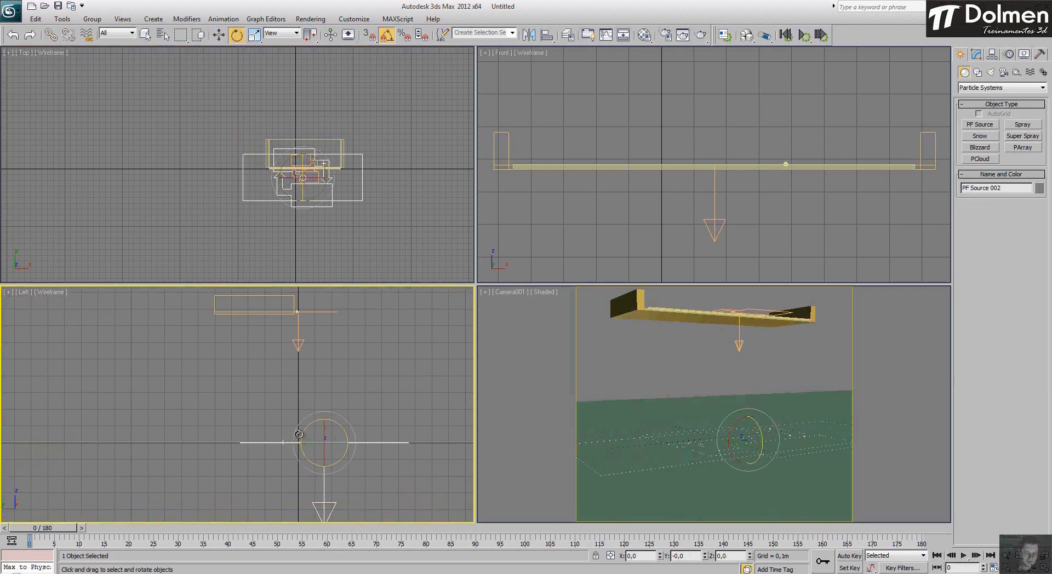
{"action": "left_click_drag", "start_coordinate": [298, 431], "coordinate": [285, 530]}
{"action": "left_click_drag", "start_coordinate": [65, 528], "coordinate": [449, 539]}
{"action": "key", "text": "e"}
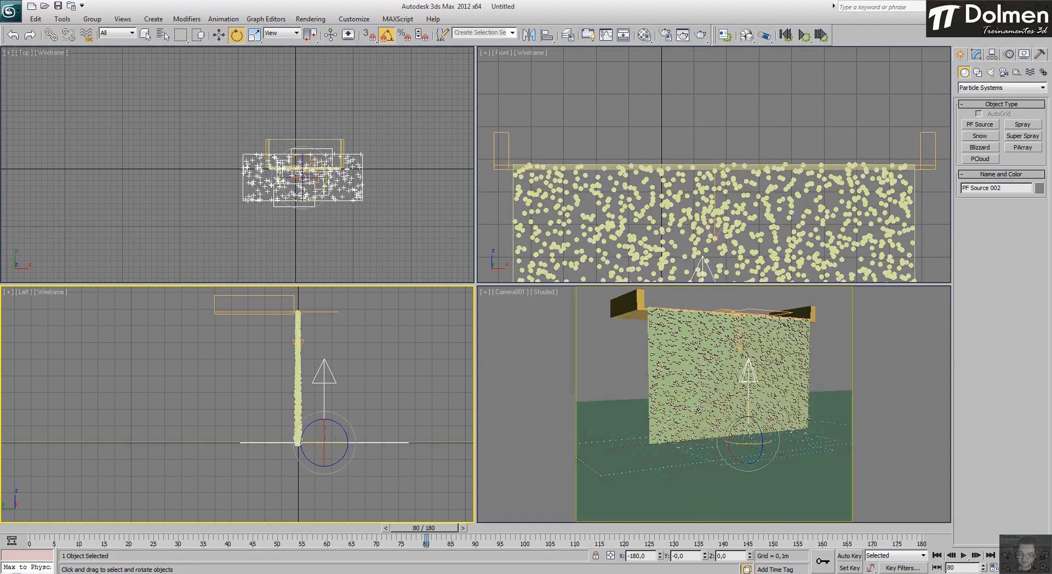
Step: In Particle View, set Birth 002 to emit from frame 80 to 180 with an amount of 2000
{"action": "left_click", "coordinate": [976, 54]}
{"action": "left_click", "coordinate": [999, 220]}
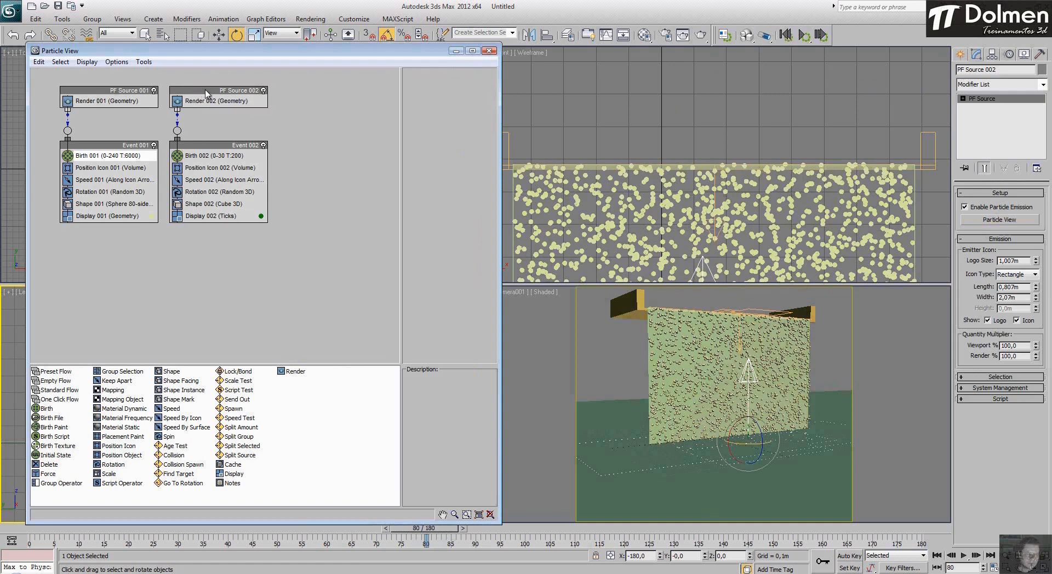
{"action": "left_click", "coordinate": [217, 92]}
{"action": "scroll", "coordinate": [419, 247], "scroll_direction": "up", "scroll_amount": 2}
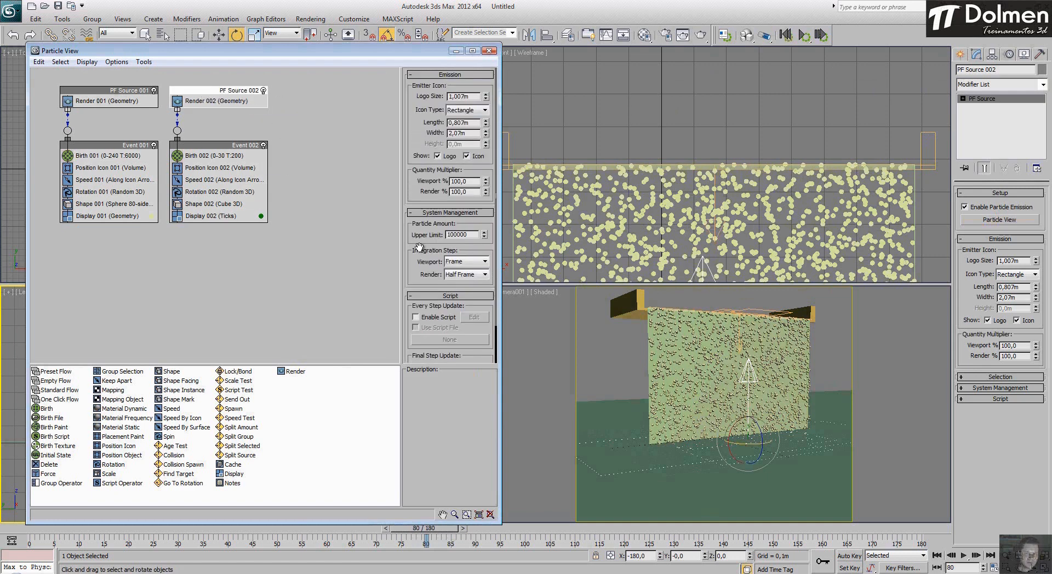
{"action": "left_click", "coordinate": [228, 155]}
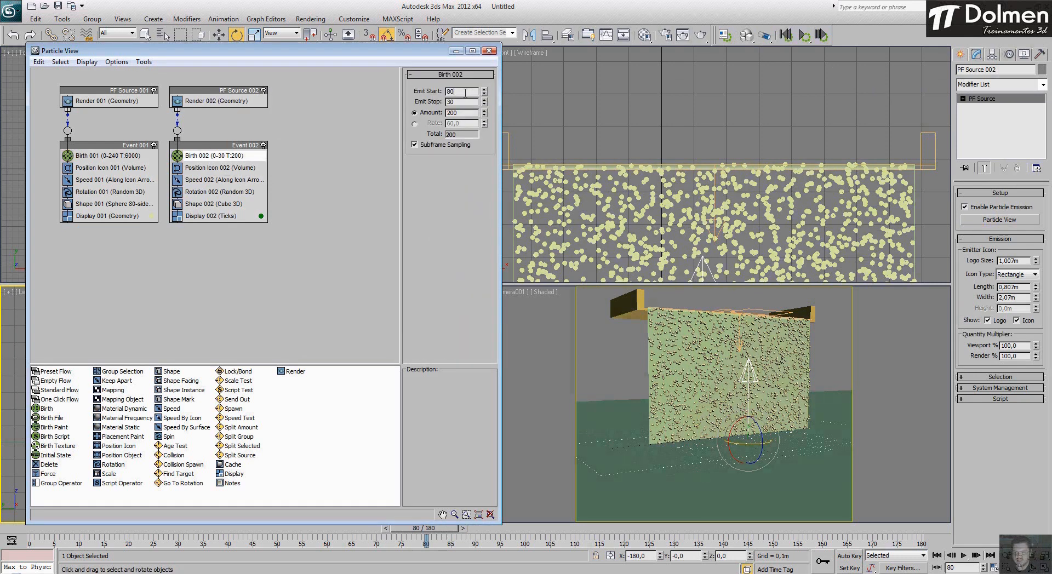
{"action": "key", "text": "Return"}
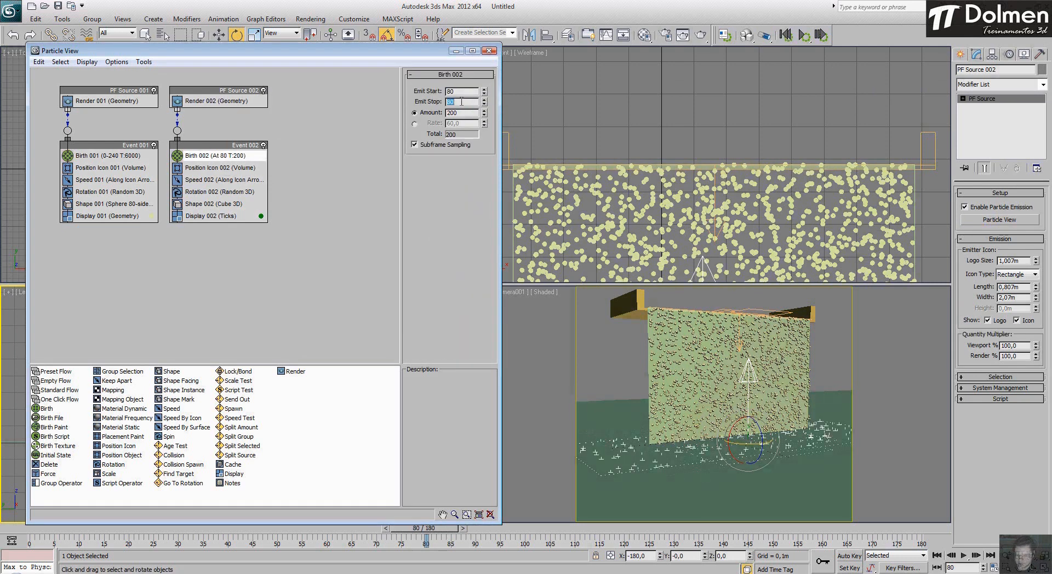
{"action": "key", "text": "Return"}
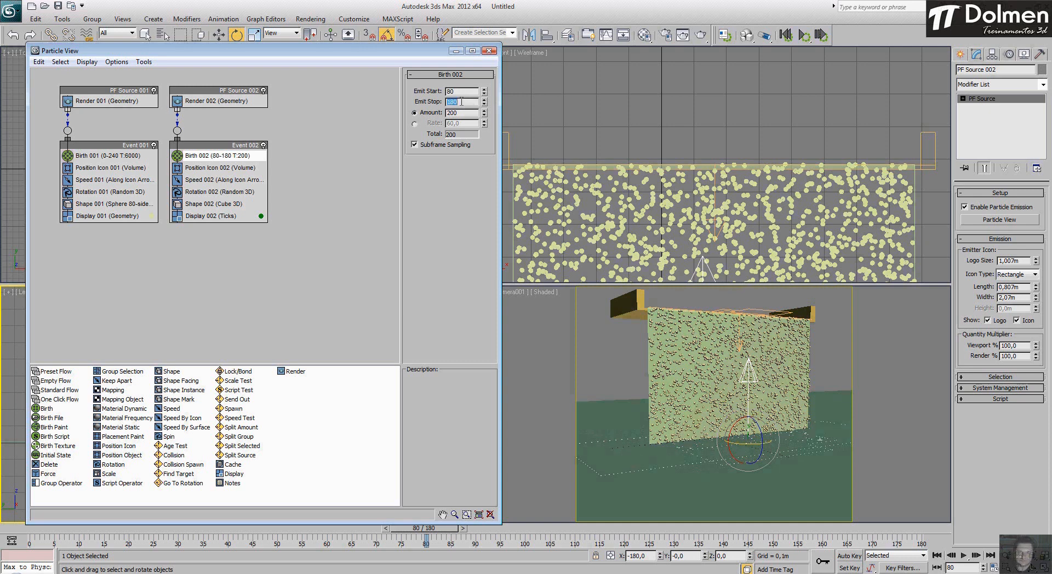
{"action": "key", "text": "Return"}
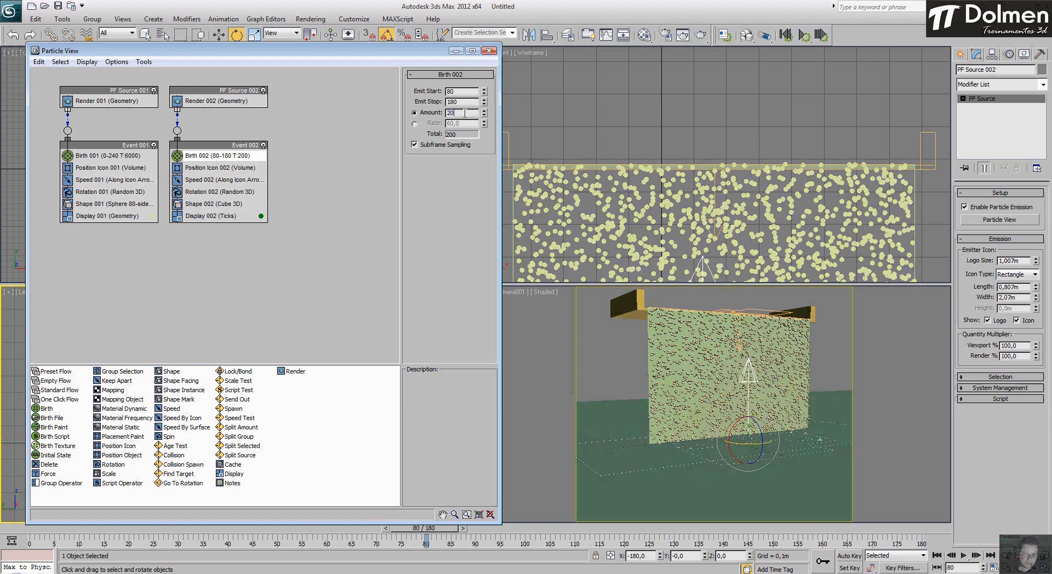
{"action": "key", "text": "Return"}
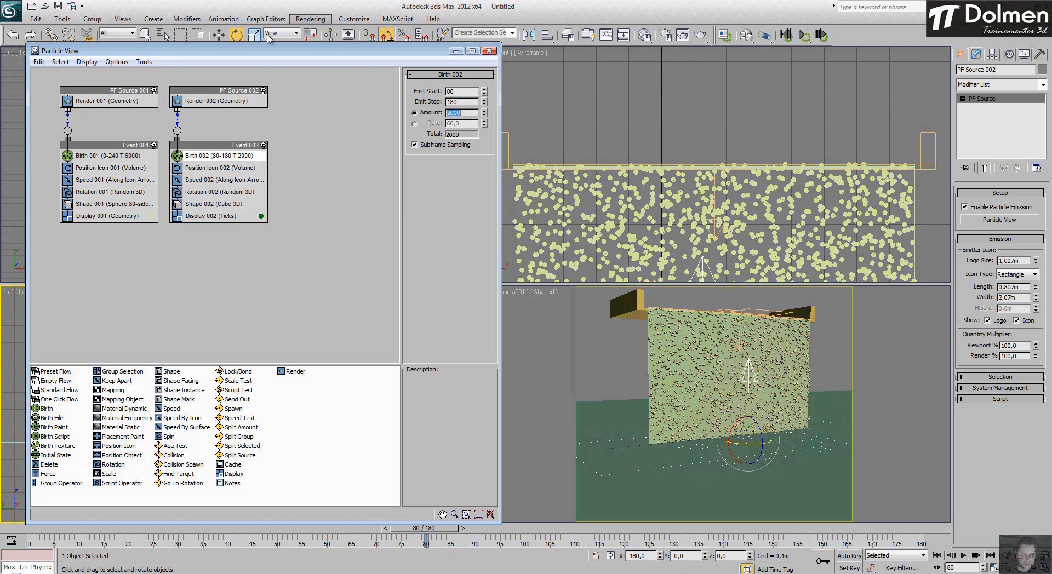
Step: Review the location options of Position Icon 002 and scrub to frame 159 to check the rising particles
{"action": "left_click", "coordinate": [220, 170]}
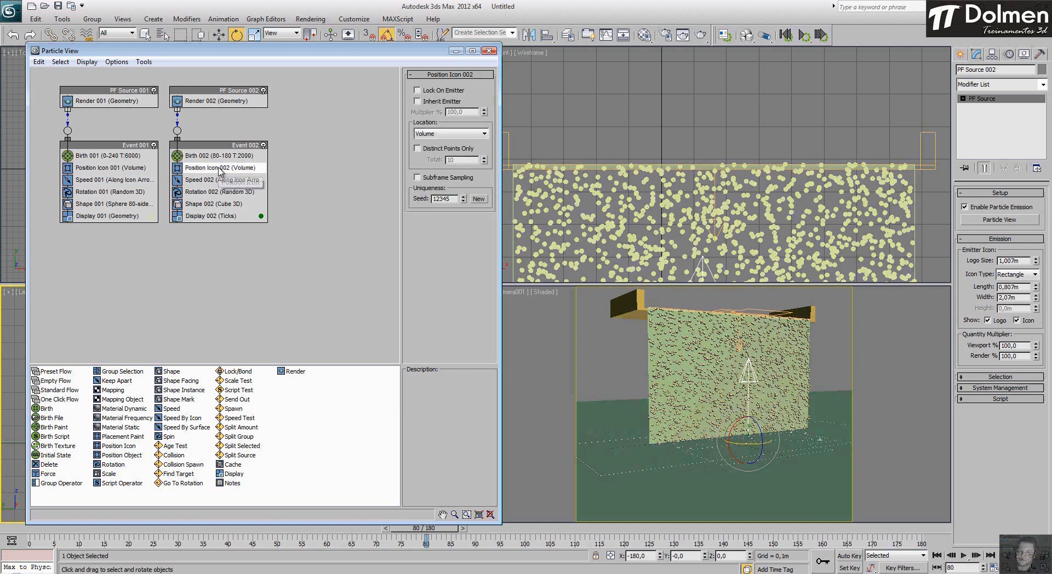
{"action": "left_click", "coordinate": [448, 135]}
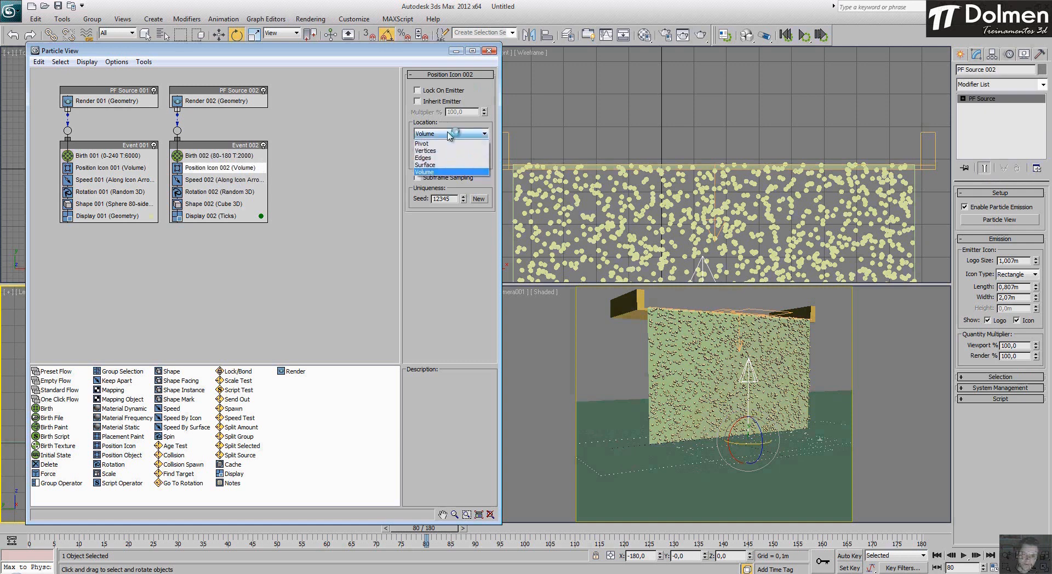
{"action": "left_click", "coordinate": [448, 134]}
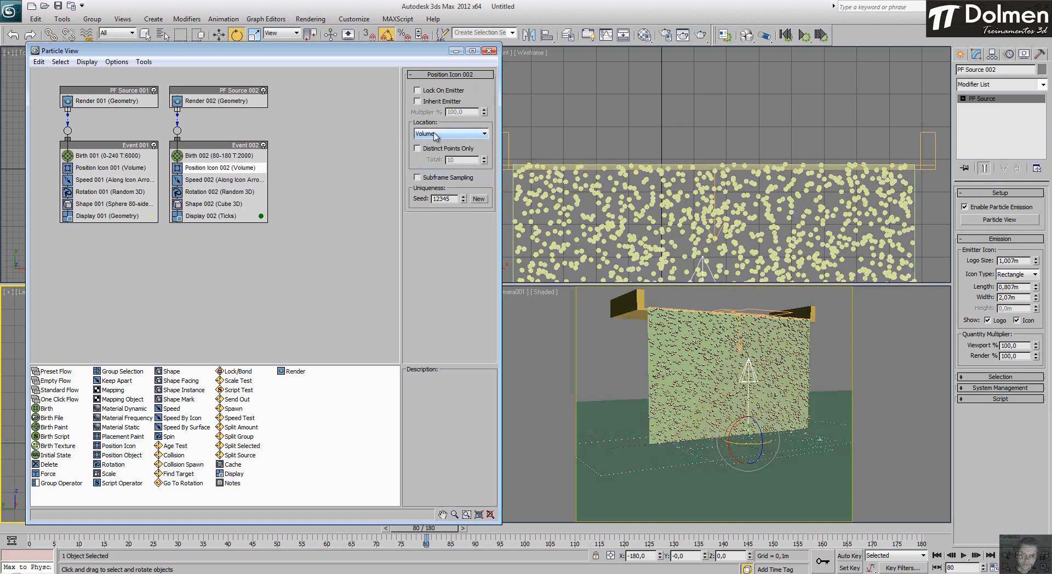
{"action": "left_click", "coordinate": [438, 91]}
{"action": "left_click", "coordinate": [439, 91]}
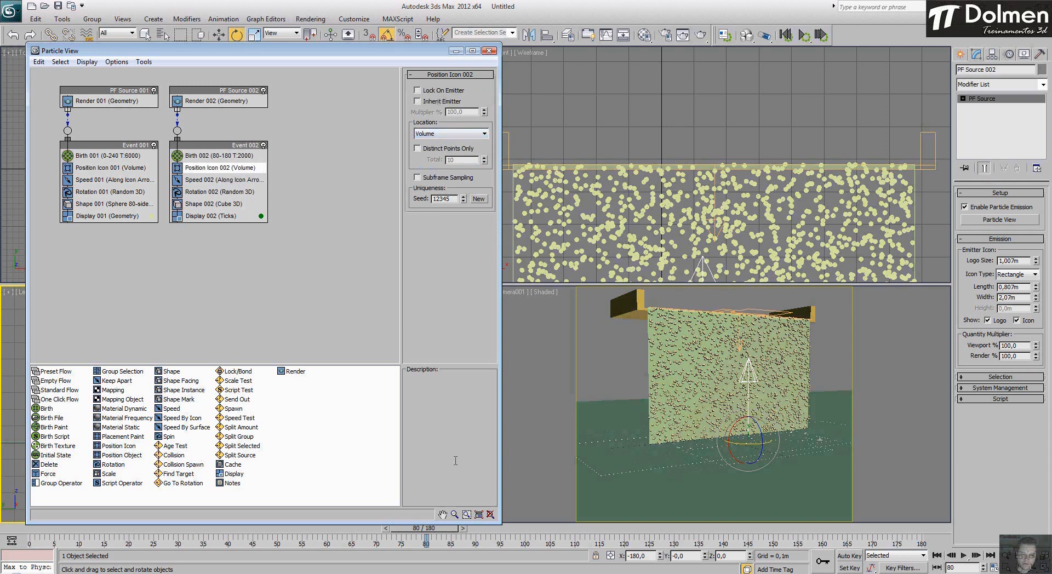
{"action": "left_click_drag", "start_coordinate": [437, 529], "coordinate": [850, 527]}
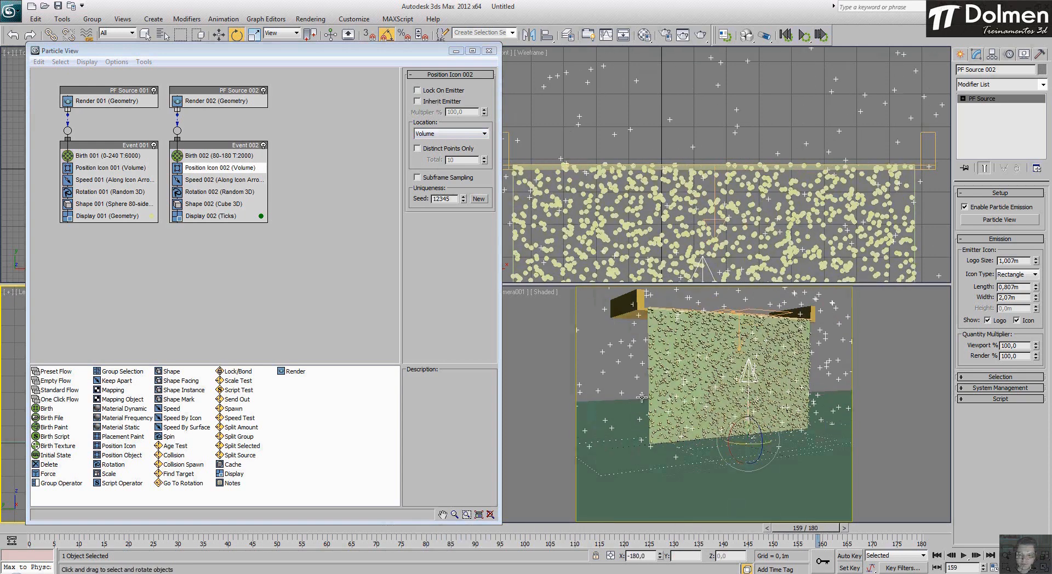
Step: Set Speed 002 to 0,15m with 0,004m variation and Random Horizontal direction, and scrub to frame 148
{"action": "left_click", "coordinate": [235, 180]}
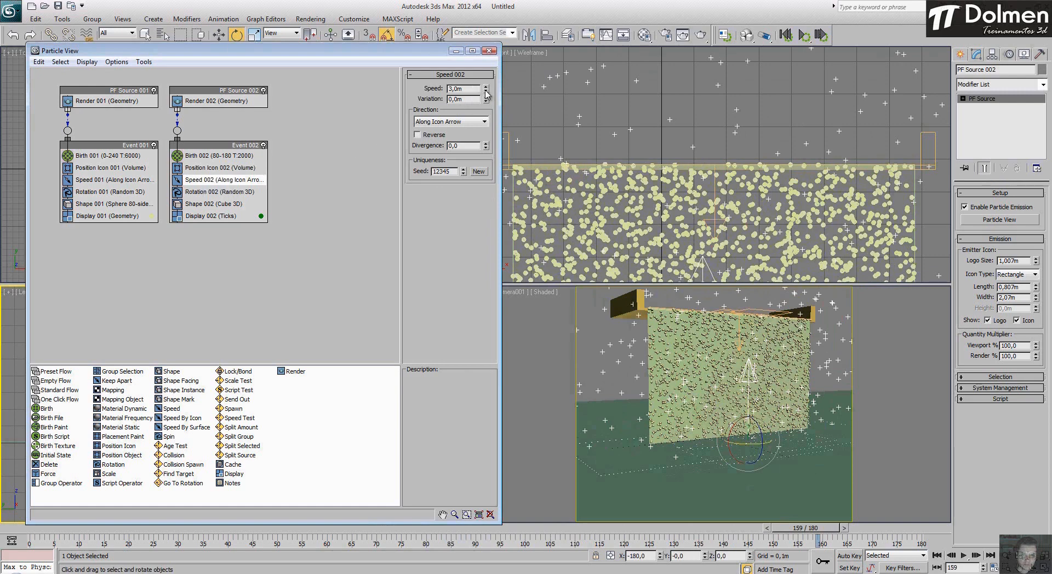
{"action": "left_click_drag", "start_coordinate": [486, 94], "coordinate": [486, 141]}
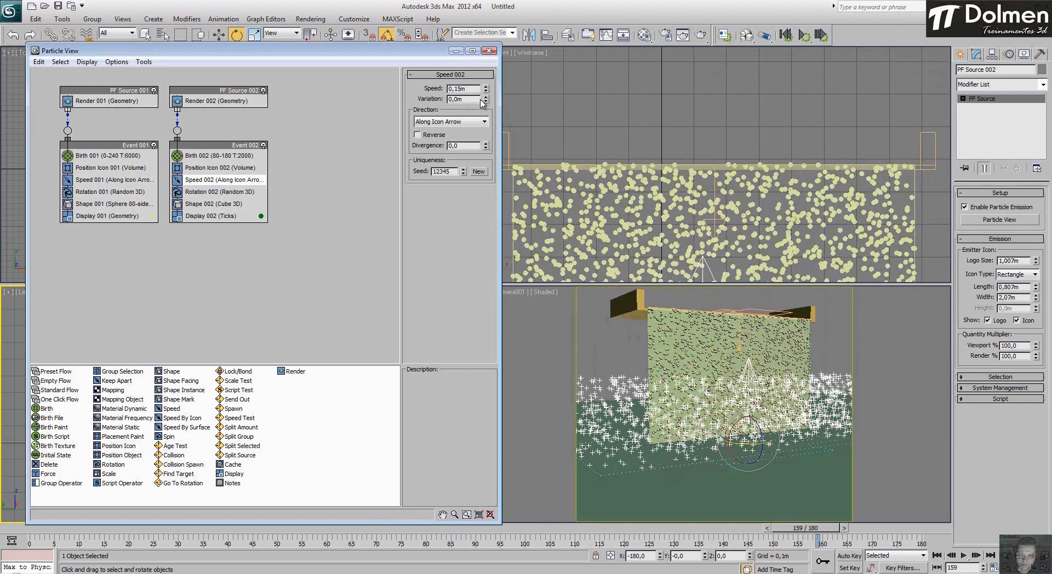
{"action": "left_click_drag", "start_coordinate": [485, 100], "coordinate": [485, 98]}
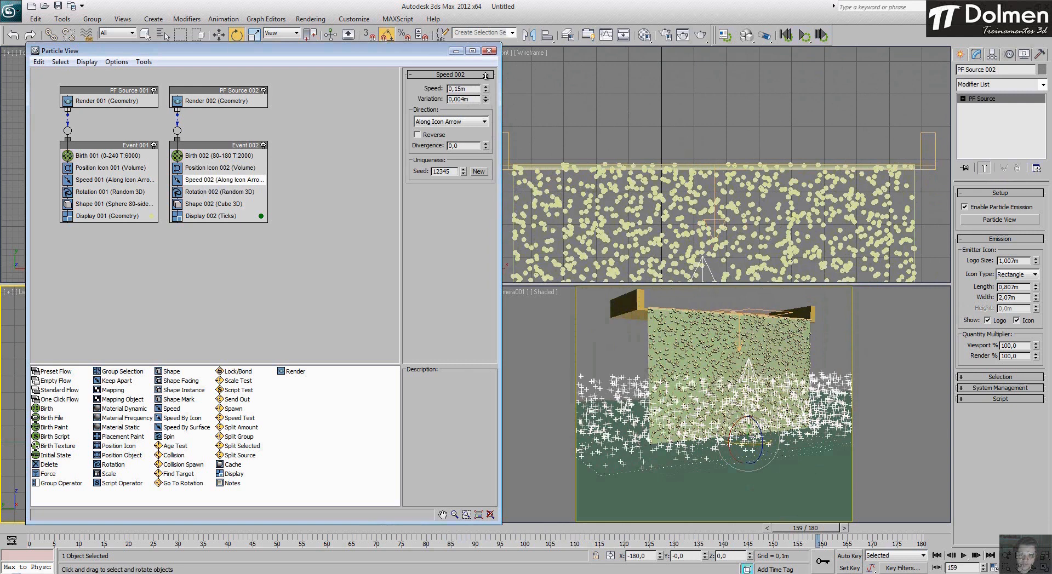
{"action": "left_click", "coordinate": [486, 122]}
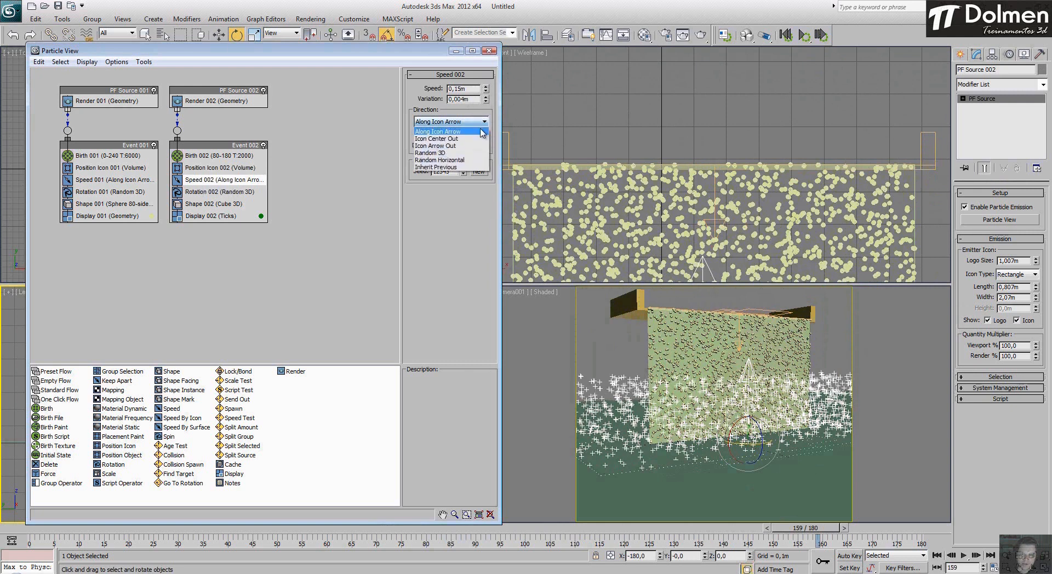
{"action": "left_click", "coordinate": [440, 160]}
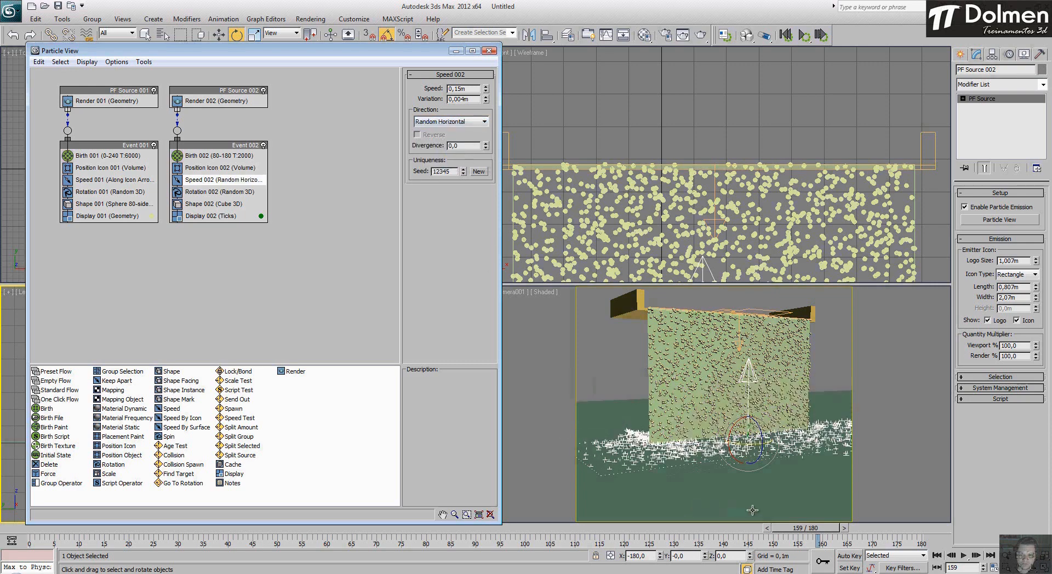
{"action": "left_click_drag", "start_coordinate": [803, 534], "coordinate": [766, 534]}
{"action": "left_click_drag", "start_coordinate": [693, 534], "coordinate": [763, 537]}
{"action": "key", "text": "e"}
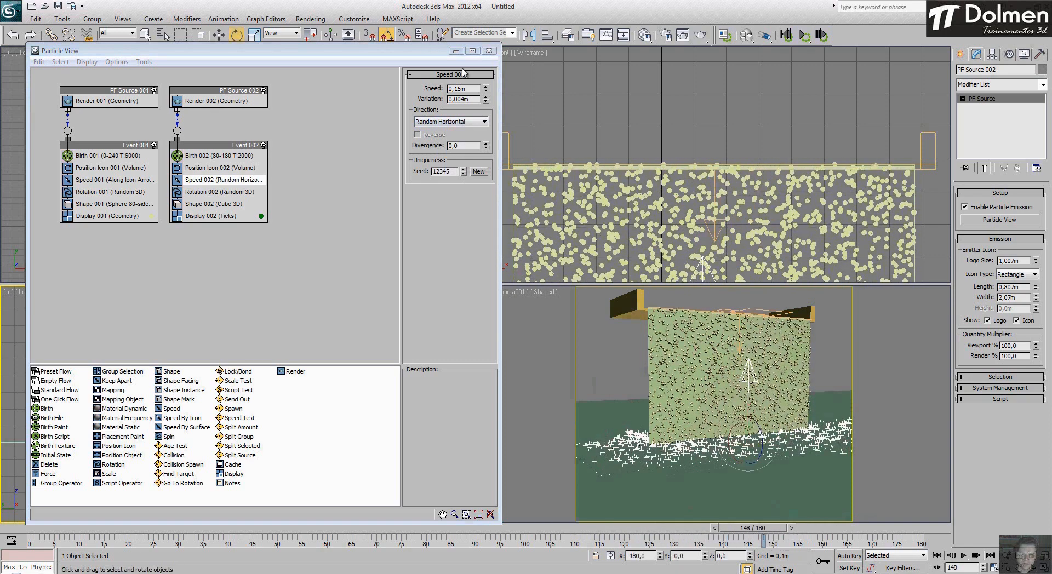
Step: Change Speed 002 to -0,079m with 0,005m variation and a divergence of 15
{"action": "left_click_drag", "start_coordinate": [486, 90], "coordinate": [516, 170]}
{"action": "mouse_move", "coordinate": [485, 99]}
{"action": "left_mouse_down"}
{"action": "mouse_move", "coordinate": [485, 73]}
{"action": "mouse_move", "coordinate": [487, 96]}
{"action": "left_mouse_up"}
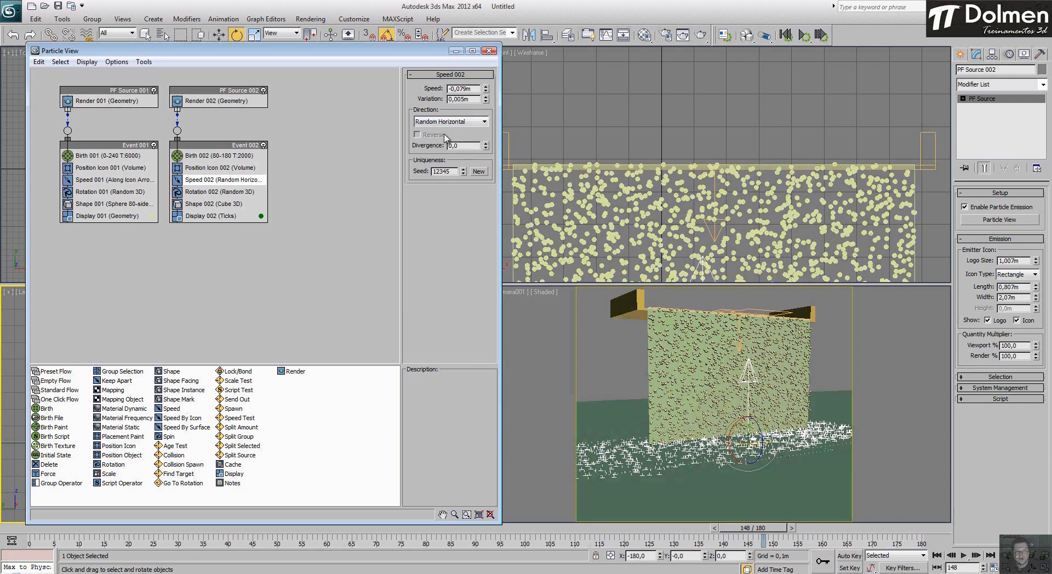
{"action": "mouse_move", "coordinate": [485, 145]}
{"action": "left_mouse_down"}
{"action": "mouse_move", "coordinate": [492, 122]}
{"action": "mouse_move", "coordinate": [491, 132]}
{"action": "left_mouse_up"}
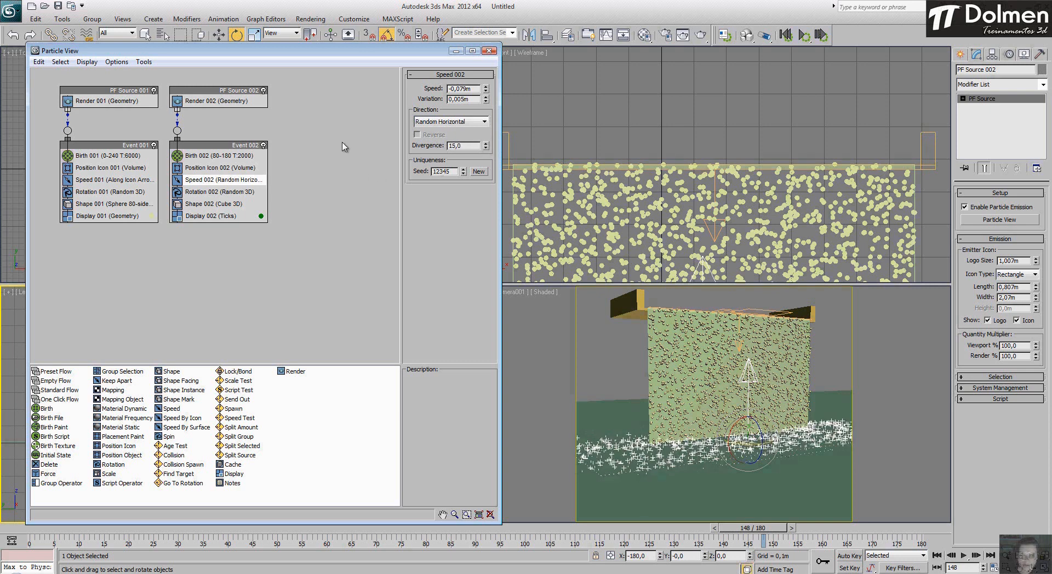
Step: Make the splash particles Sphere 80-sides shapes of size 0,01m and display them as Geometry
{"action": "left_click", "coordinate": [206, 207]}
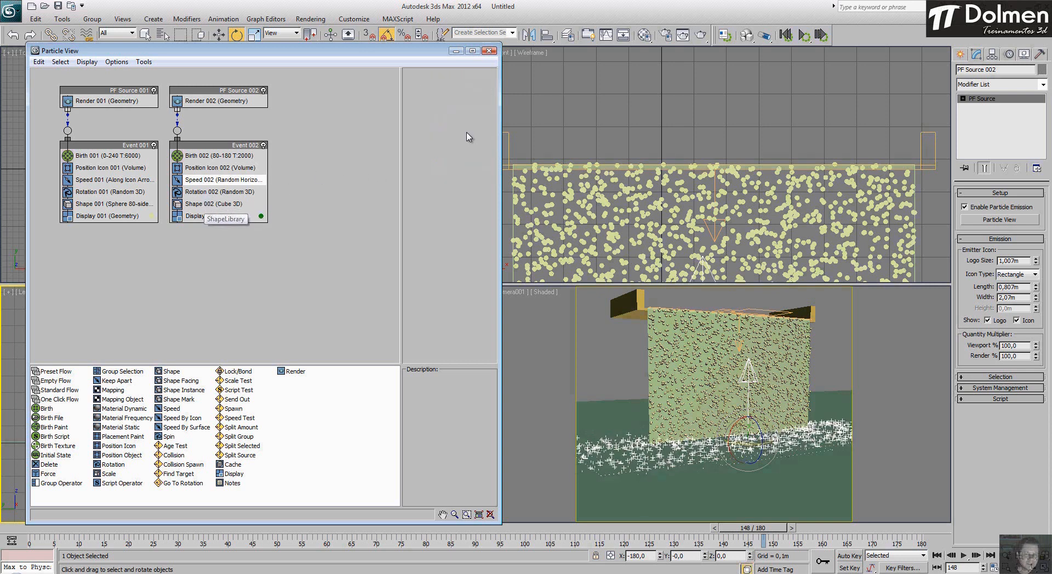
{"action": "left_click", "coordinate": [455, 102]}
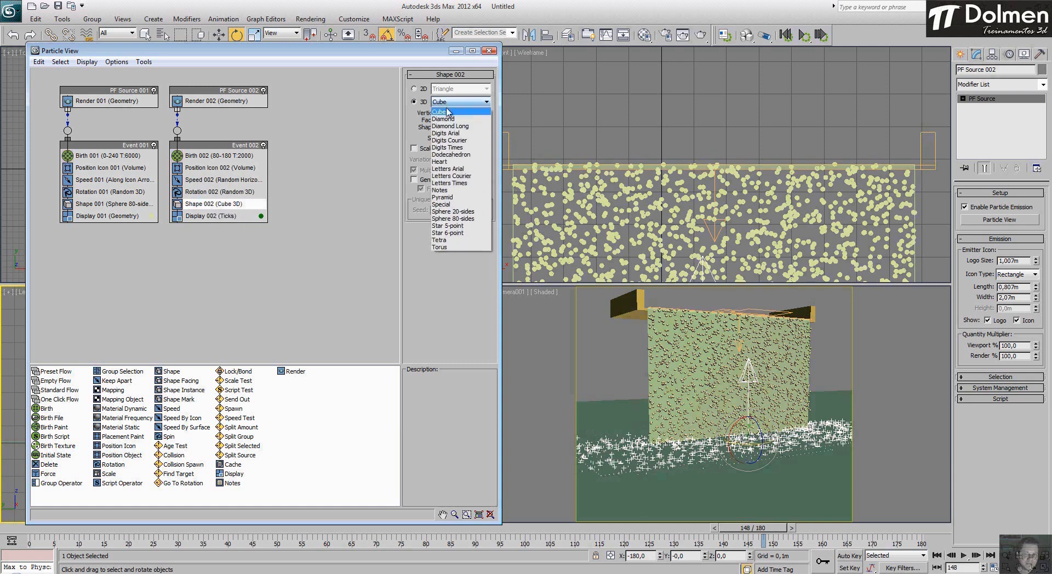
{"action": "left_click", "coordinate": [464, 219]}
{"action": "left_click", "coordinate": [211, 215]}
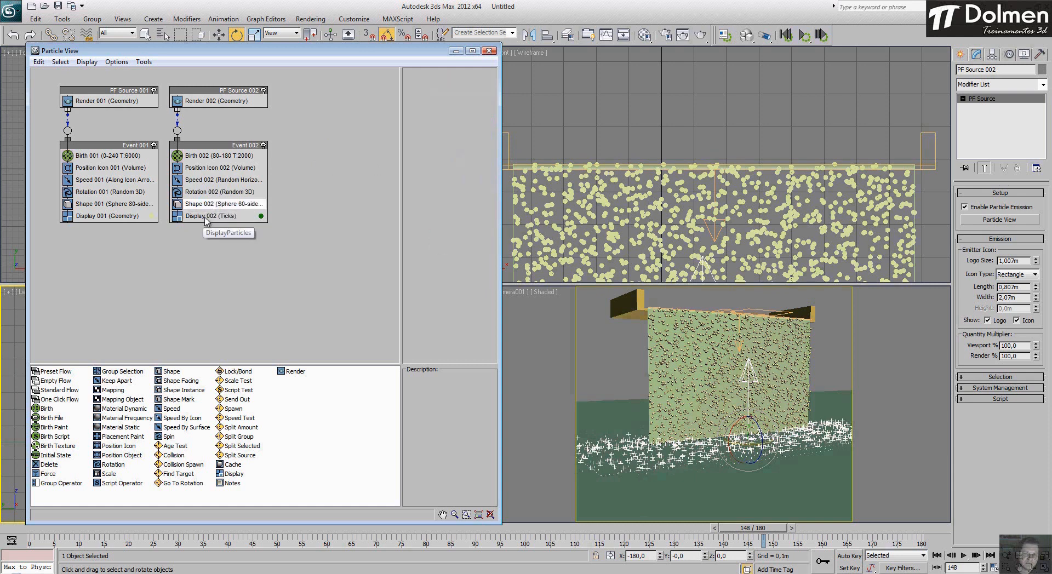
{"action": "left_click", "coordinate": [463, 90]}
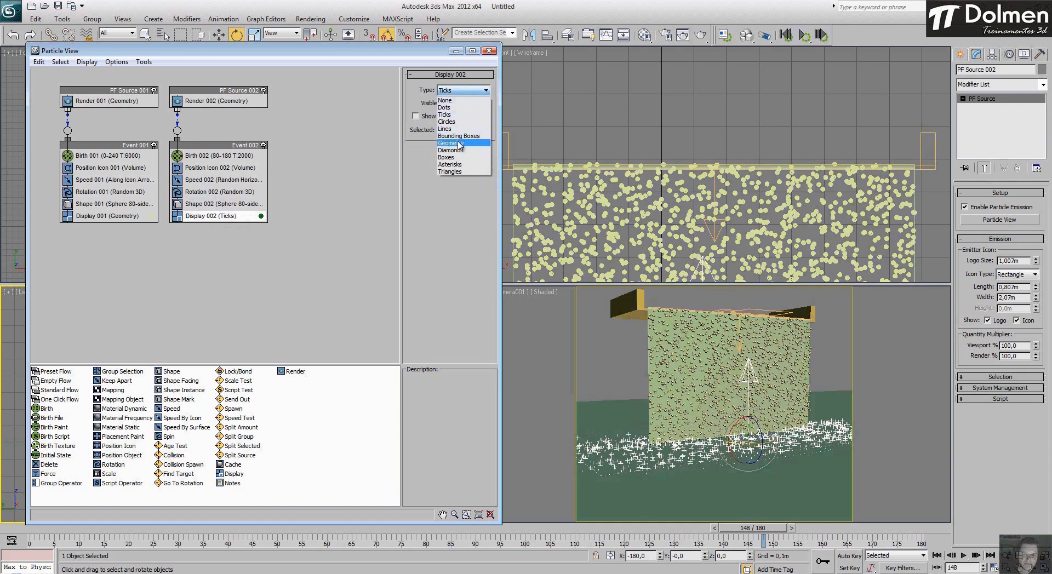
{"action": "left_click", "coordinate": [461, 143]}
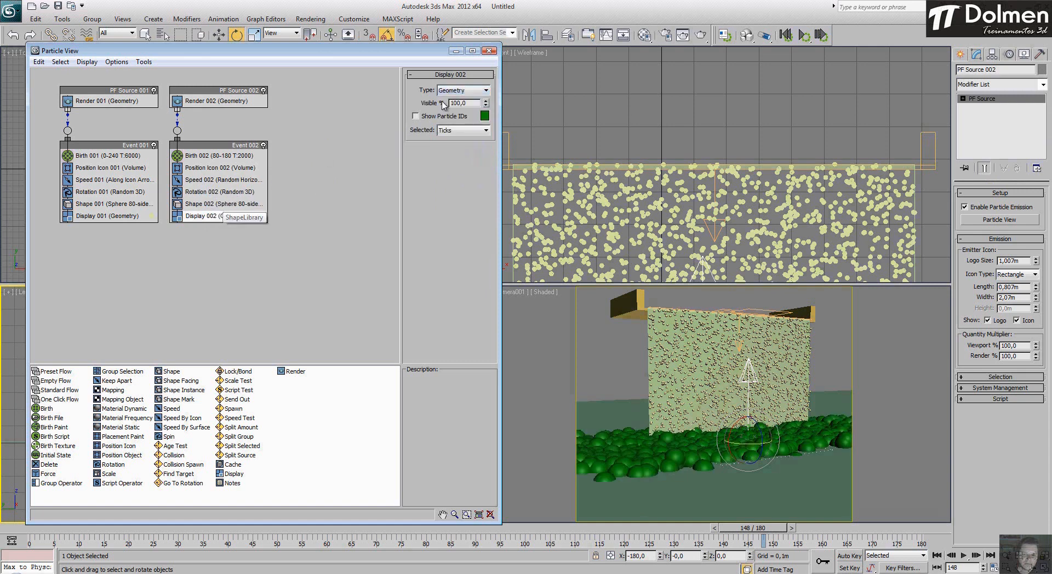
{"action": "left_click", "coordinate": [222, 204]}
{"action": "left_click_drag", "start_coordinate": [488, 138], "coordinate": [487, 185]}
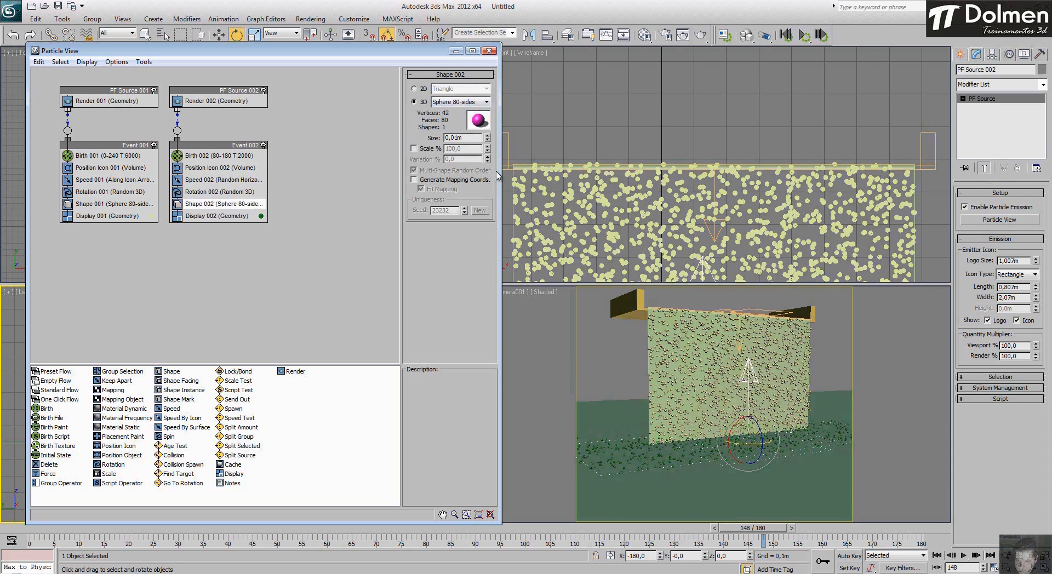
Step: Go to frame 180 and set the amount of Birth 002 to 4000
{"action": "left_click", "coordinate": [791, 528]}
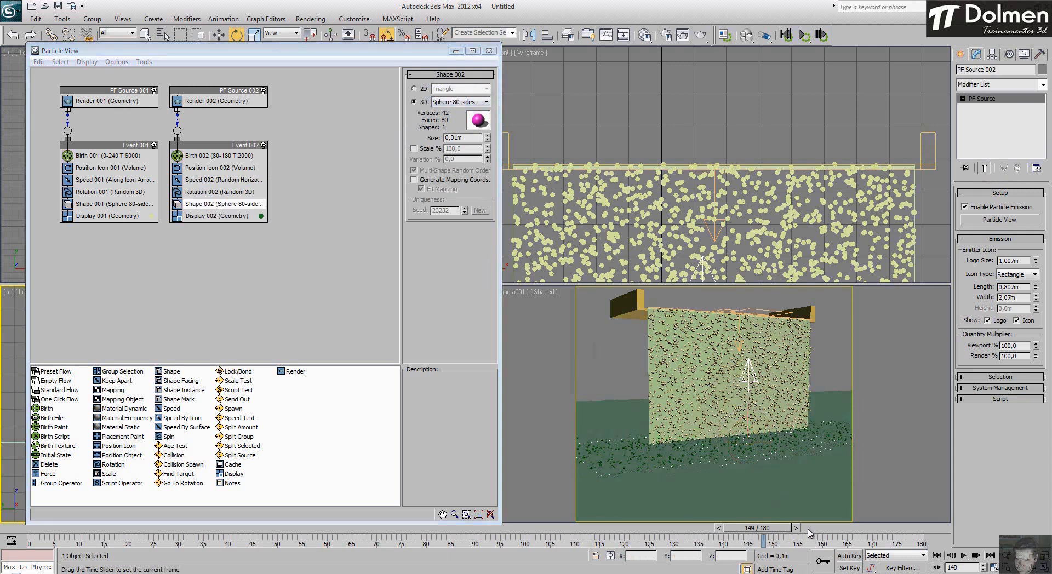
{"action": "left_click", "coordinate": [921, 528]}
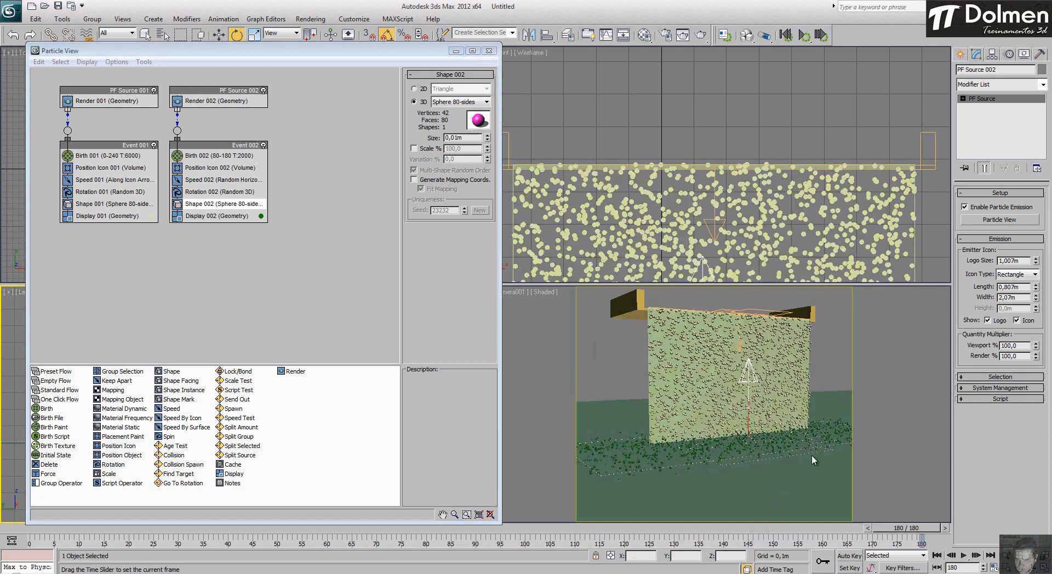
{"action": "left_click", "coordinate": [227, 155]}
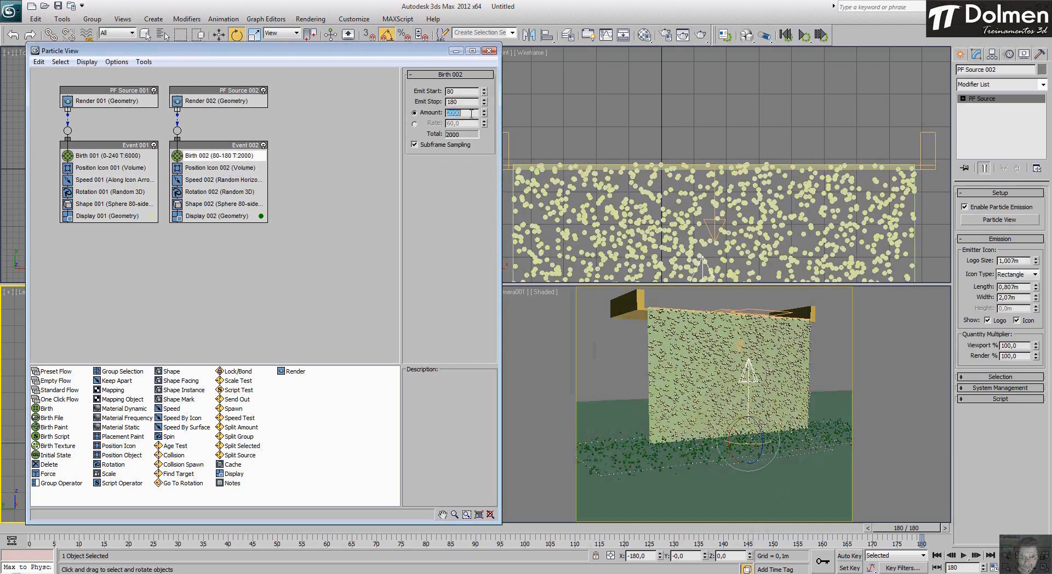
{"action": "type", "text": "40"}
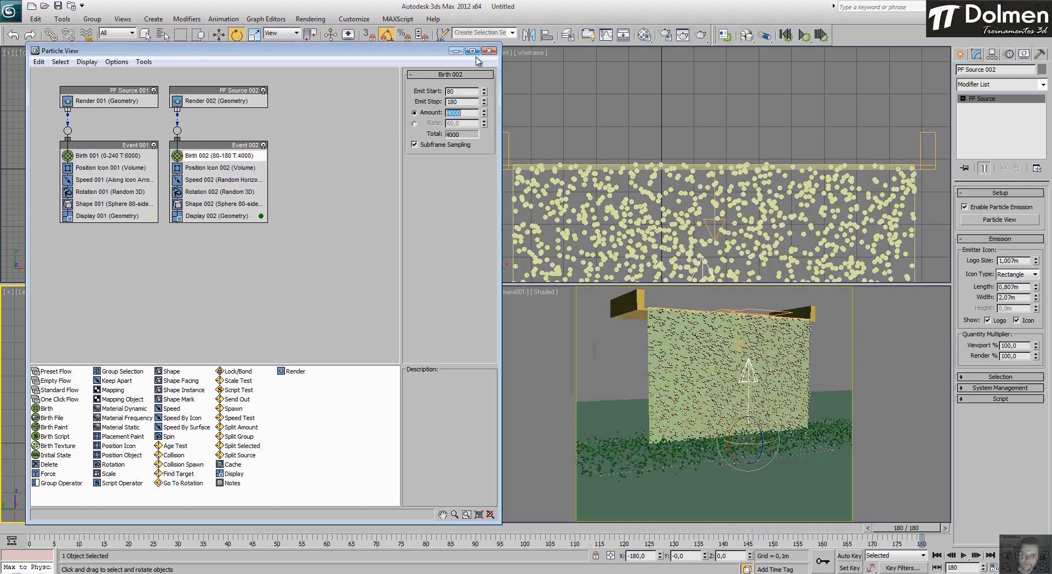
Step: Review the Speed 002 settings, close Particle View and play the animation in the camera view
{"action": "left_click", "coordinate": [201, 181]}
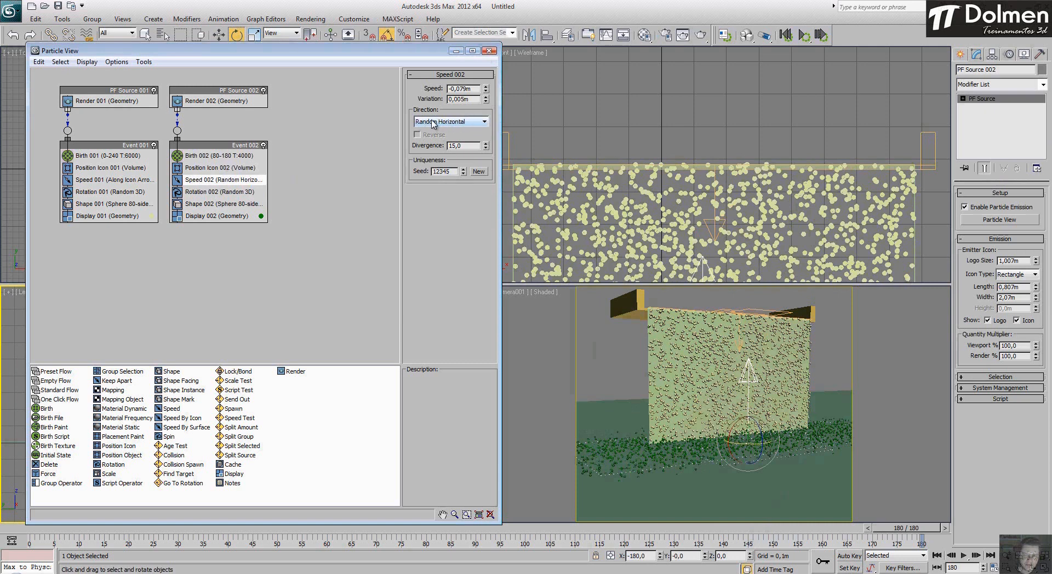
{"action": "left_click", "coordinate": [490, 51]}
{"action": "right_click", "coordinate": [505, 357]}
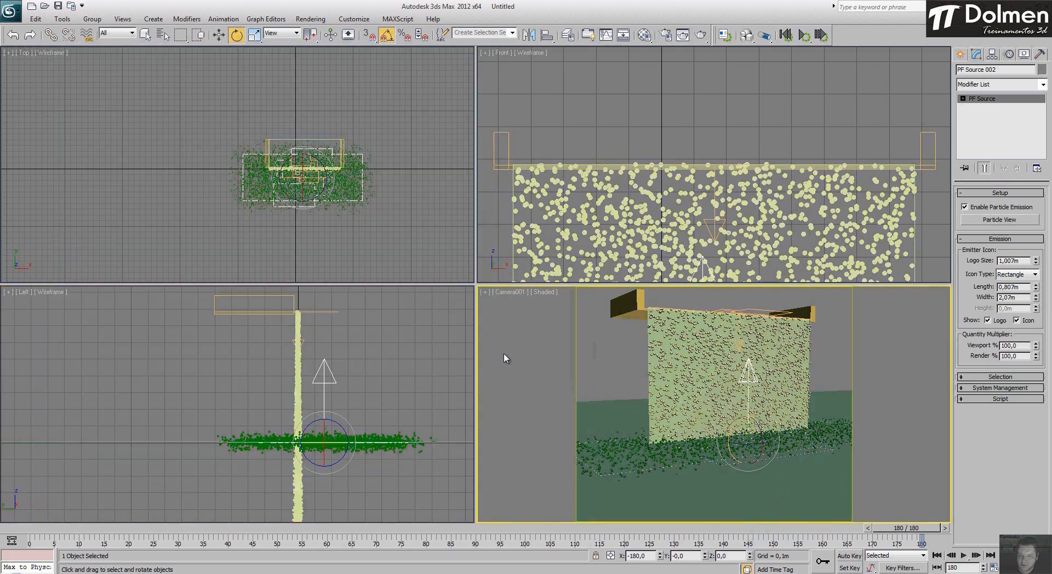
{"action": "left_click", "coordinate": [963, 555]}
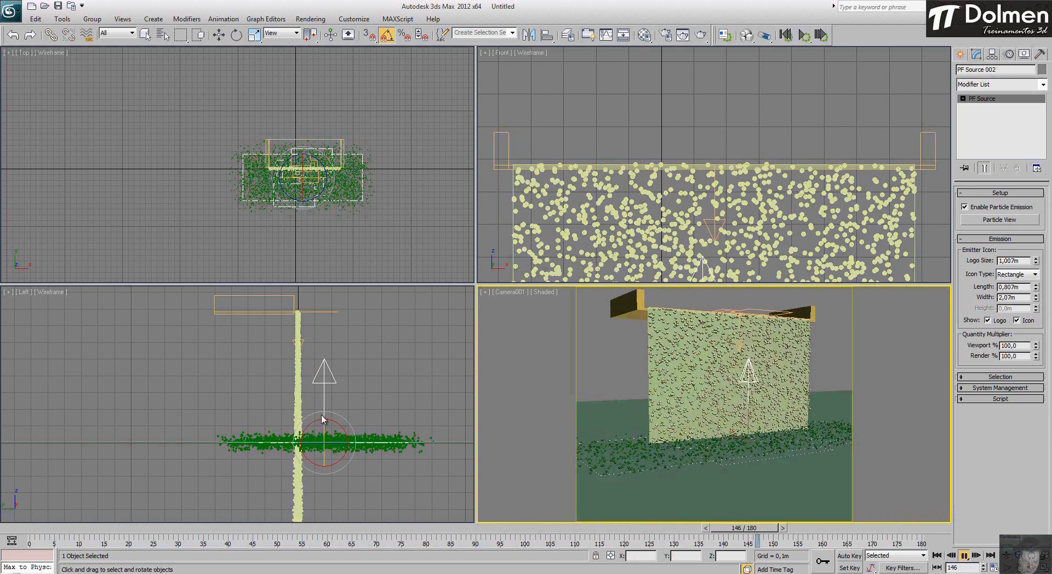
Step: Raise PF Source 002 in the left view to a Z position of about 0,024m and play the animation in the camera view
{"action": "right_click", "coordinate": [294, 418]}
{"action": "left_click", "coordinate": [218, 35]}
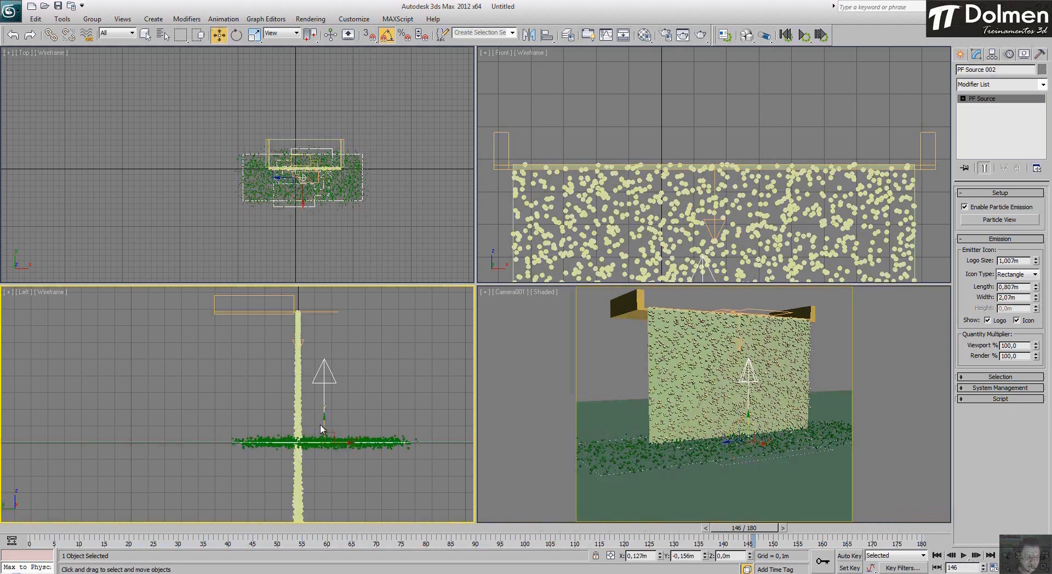
{"action": "left_click_drag", "start_coordinate": [322, 425], "coordinate": [323, 416]}
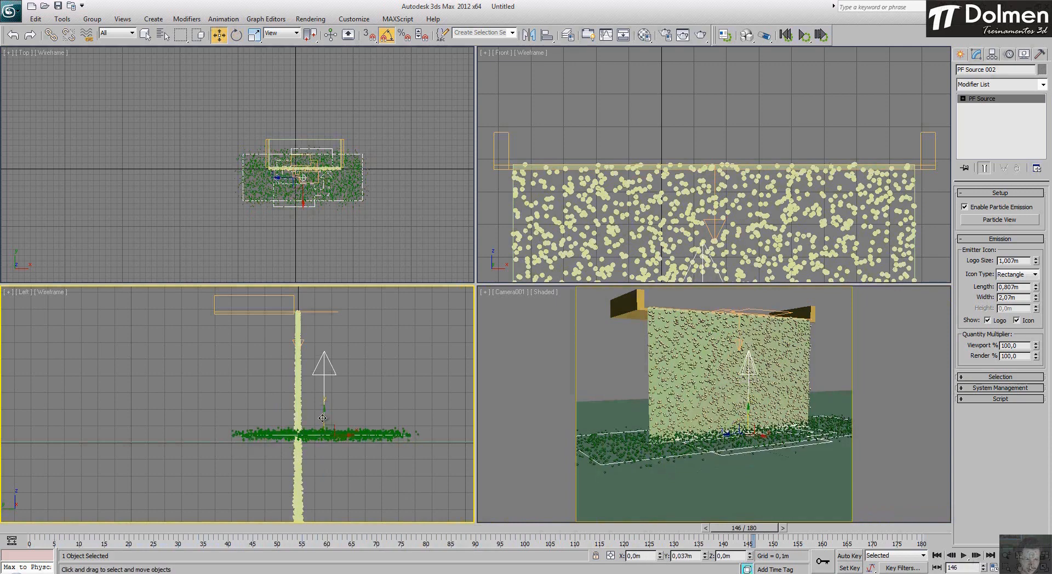
{"action": "right_click", "coordinate": [322, 418]}
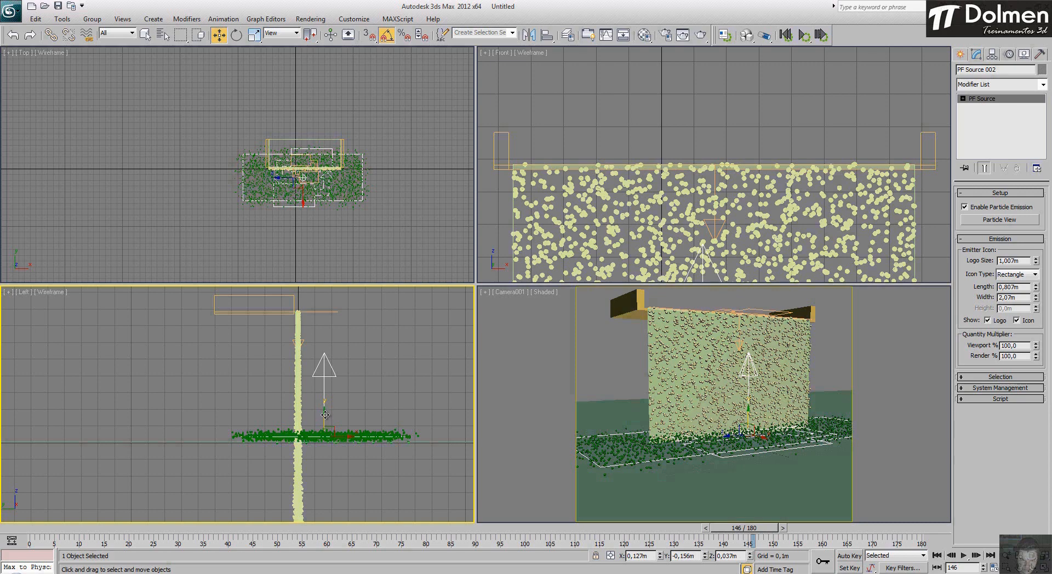
{"action": "left_click_drag", "start_coordinate": [325, 414], "coordinate": [325, 416]}
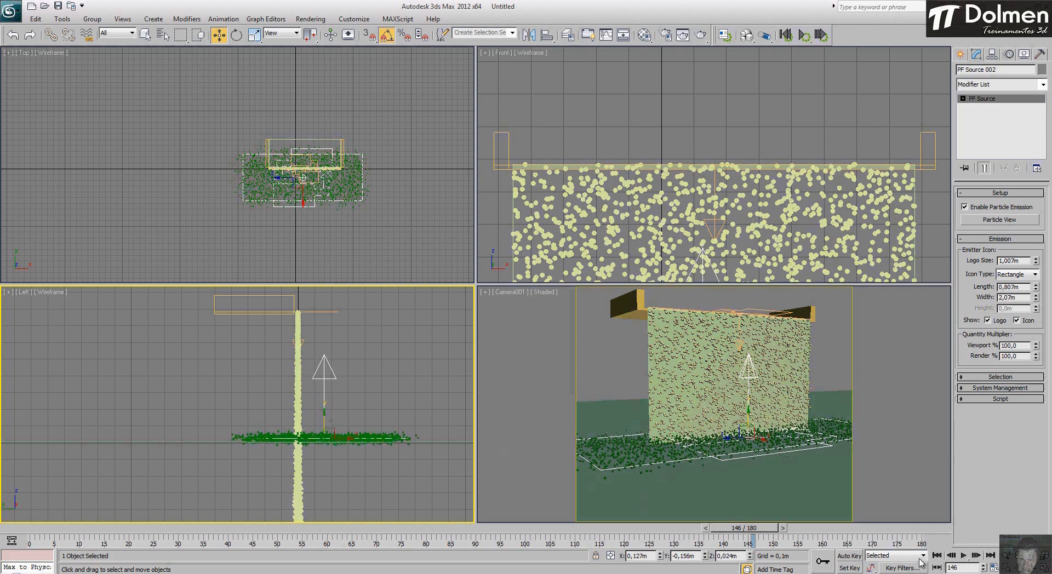
{"action": "left_click", "coordinate": [963, 555]}
{"action": "right_click", "coordinate": [899, 387]}
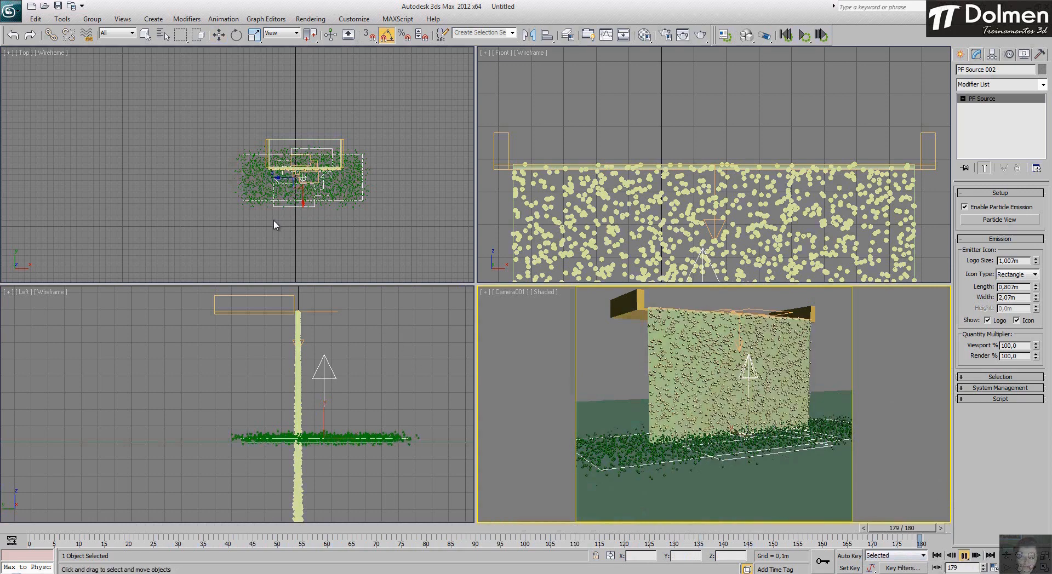
Step: Reduce the emitter width of PF Source 002 to about 1,325m to match the waterfall, and go to frame 180
{"action": "right_click", "coordinate": [282, 172]}
{"action": "key", "text": "w"}
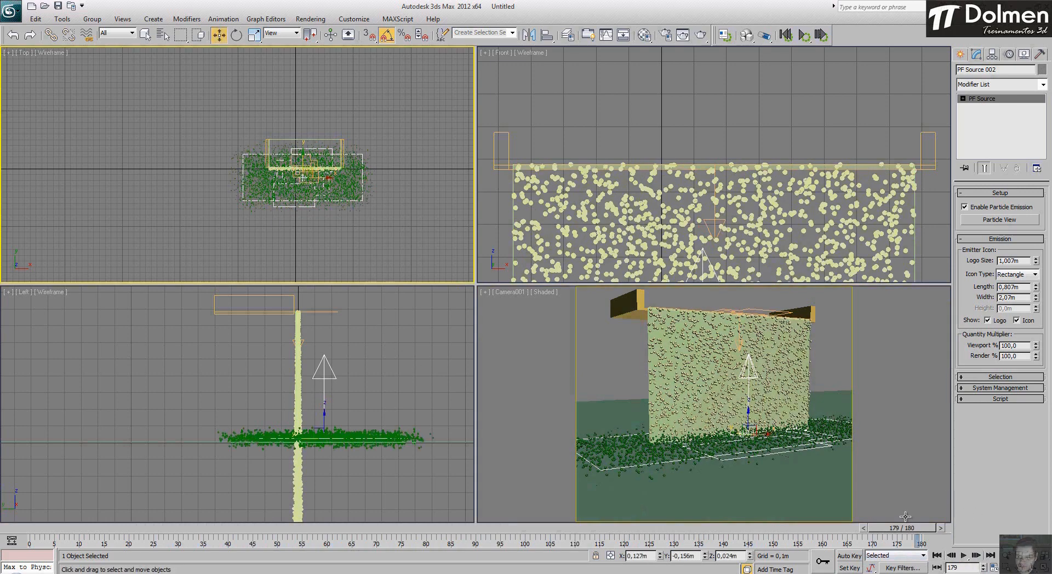
{"action": "left_click_drag", "start_coordinate": [904, 530], "coordinate": [900, 531]}
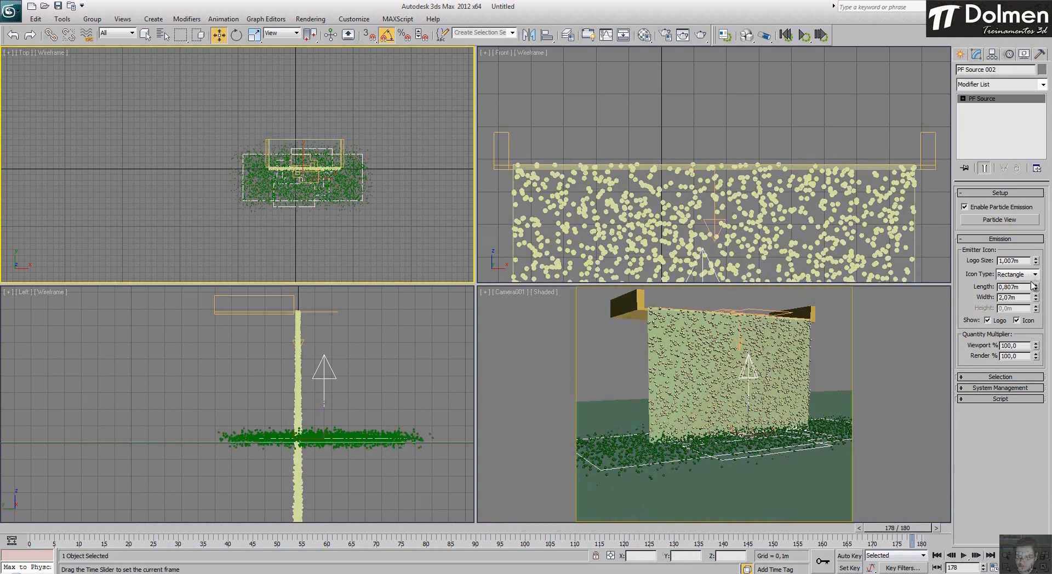
{"action": "left_click_drag", "start_coordinate": [1036, 301], "coordinate": [1036, 323]}
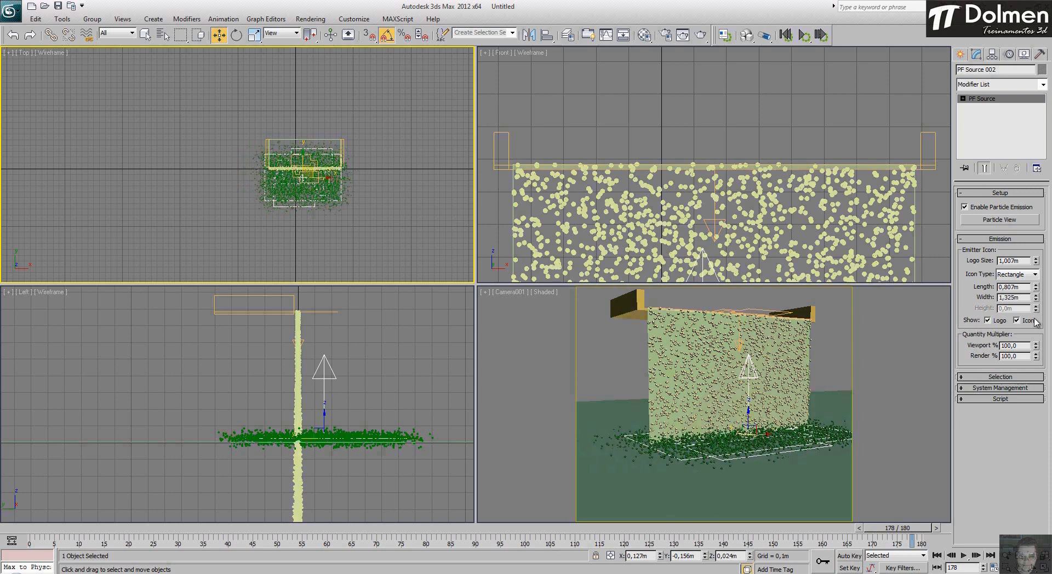
{"action": "left_click", "coordinate": [920, 539]}
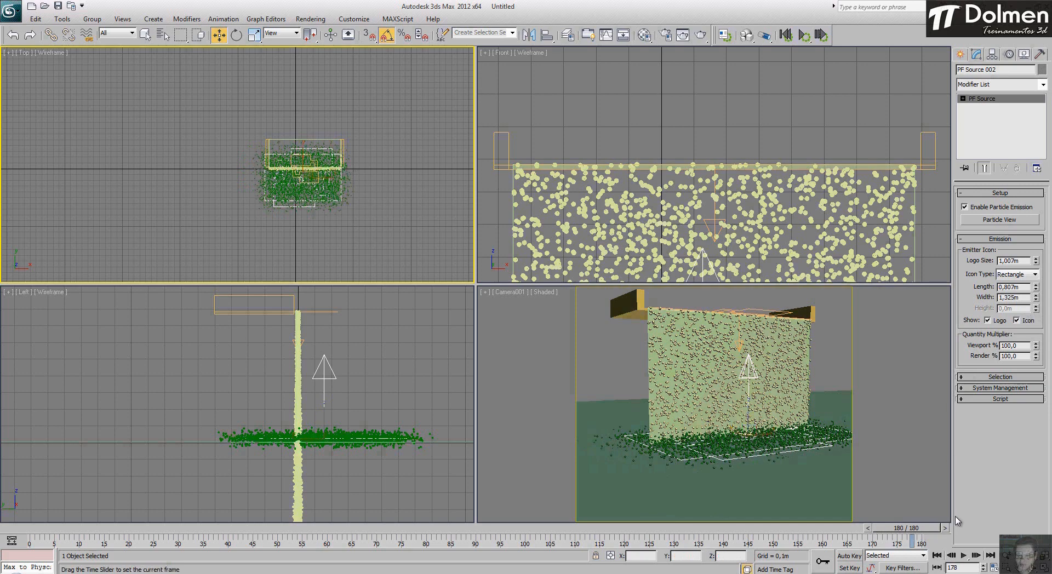
Step: Activate the camera view and set the render output width to 900 with the aspect ratio locked
{"action": "right_click", "coordinate": [536, 333]}
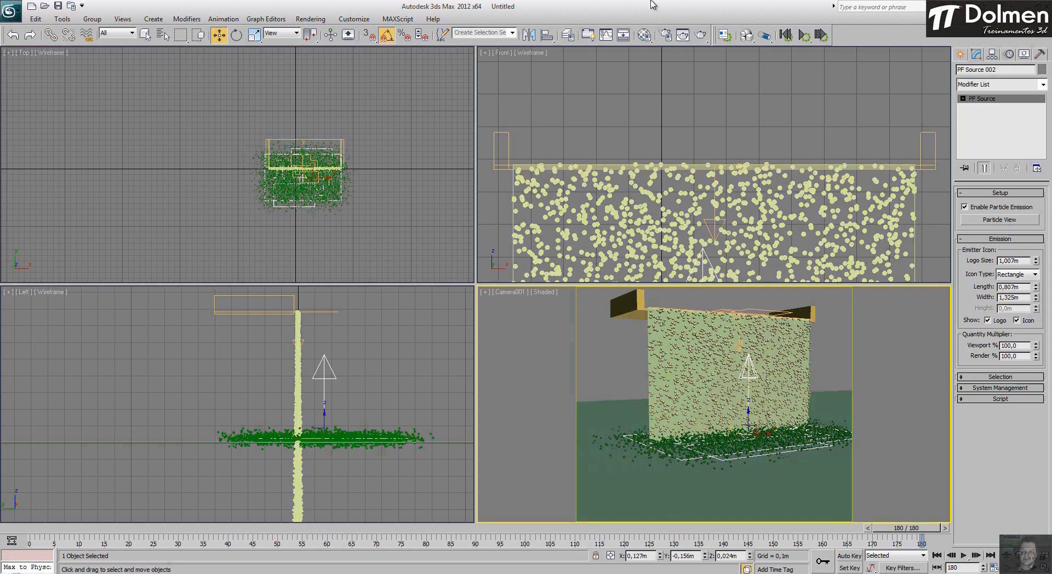
{"action": "left_click", "coordinate": [665, 34]}
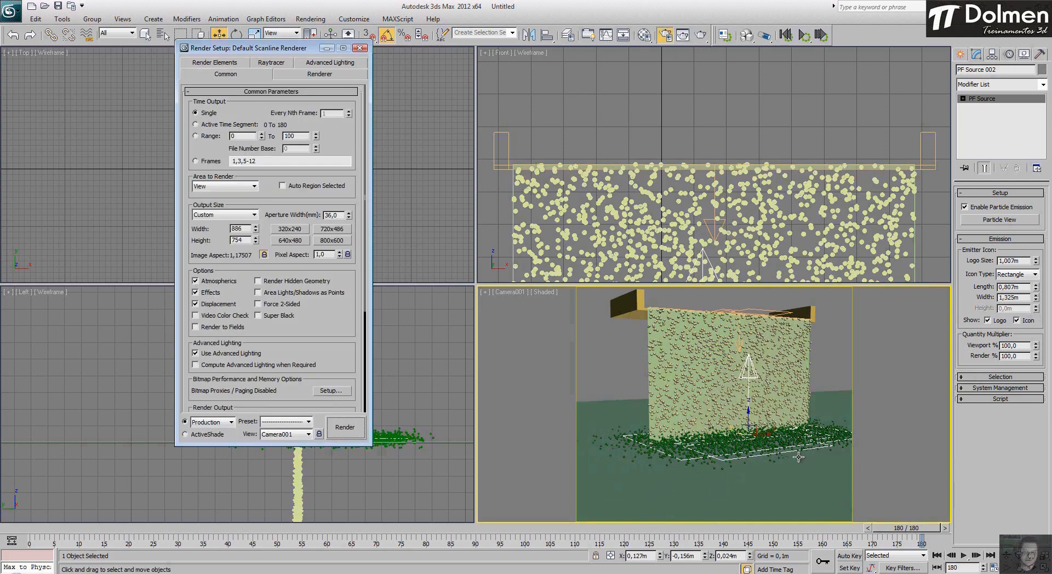
{"action": "double_click", "coordinate": [245, 229]}
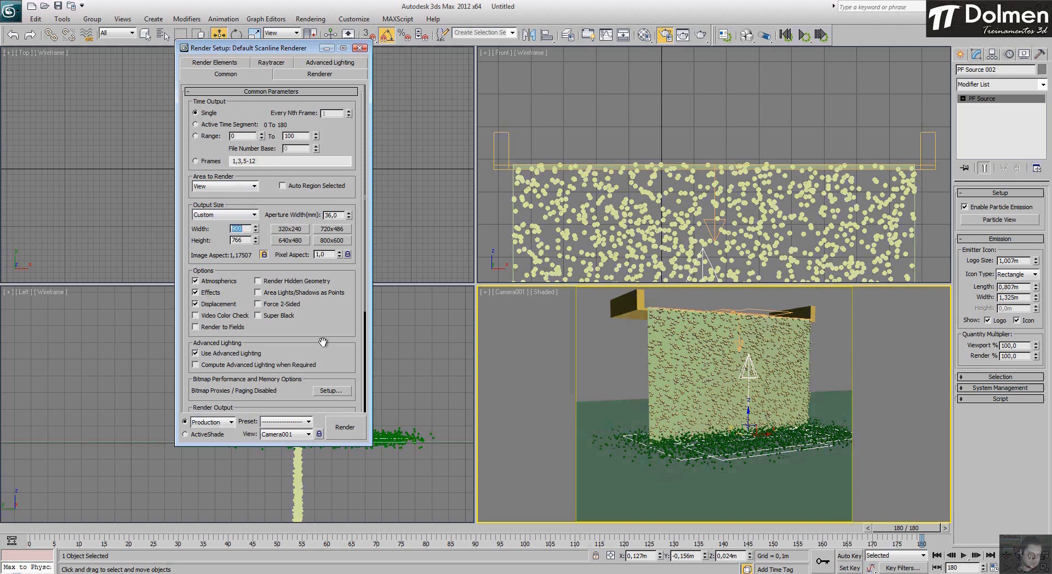
Step: Enable saving the render output and name it as the AVI file 04 in the Testes folder
{"action": "left_click_drag", "start_coordinate": [323, 338], "coordinate": [321, 229]}
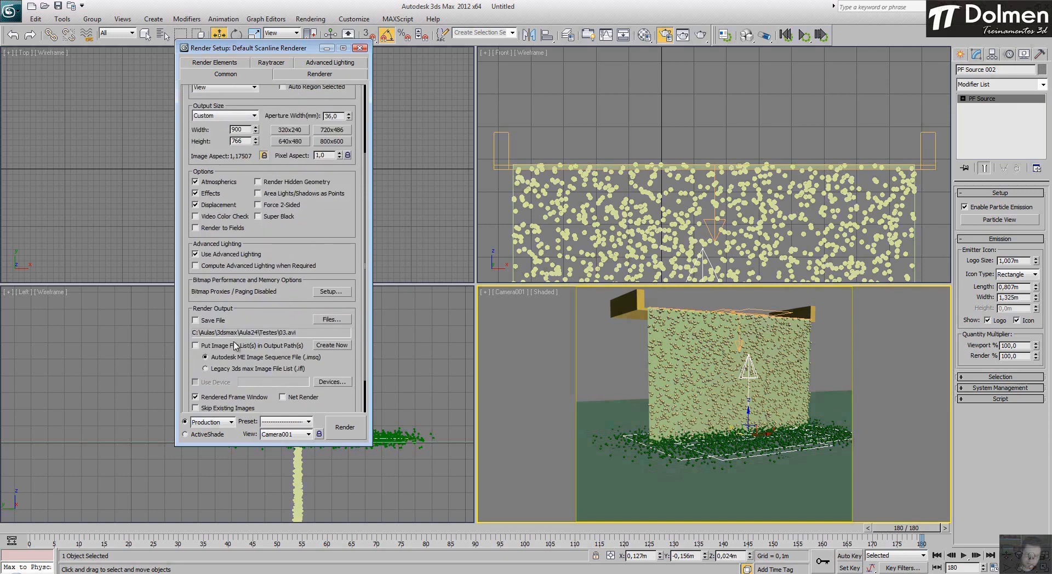
{"action": "left_click", "coordinate": [212, 320]}
{"action": "left_click", "coordinate": [331, 319]}
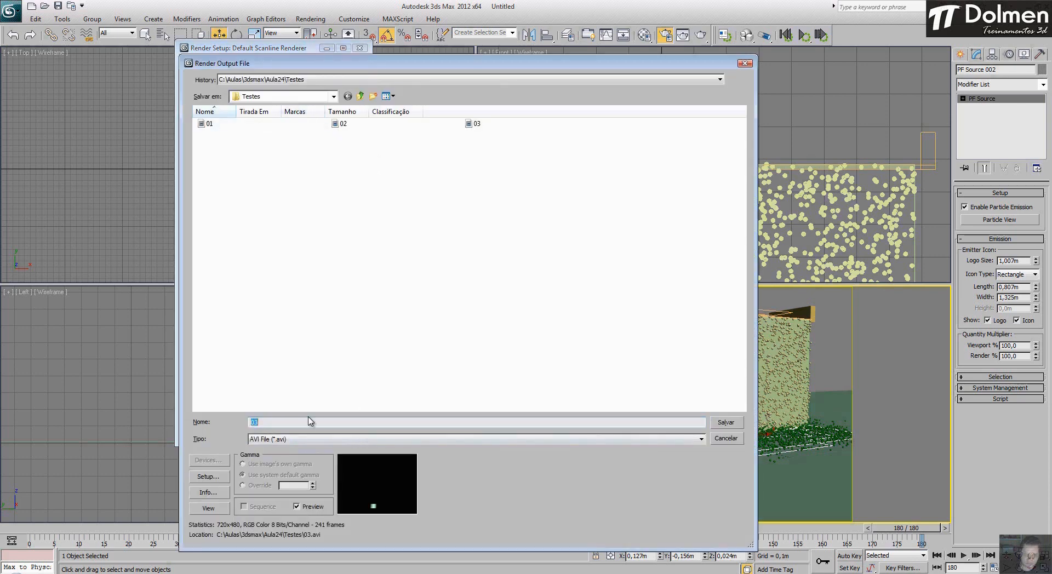
{"action": "type", "text": "04"}
{"action": "left_click", "coordinate": [727, 422]}
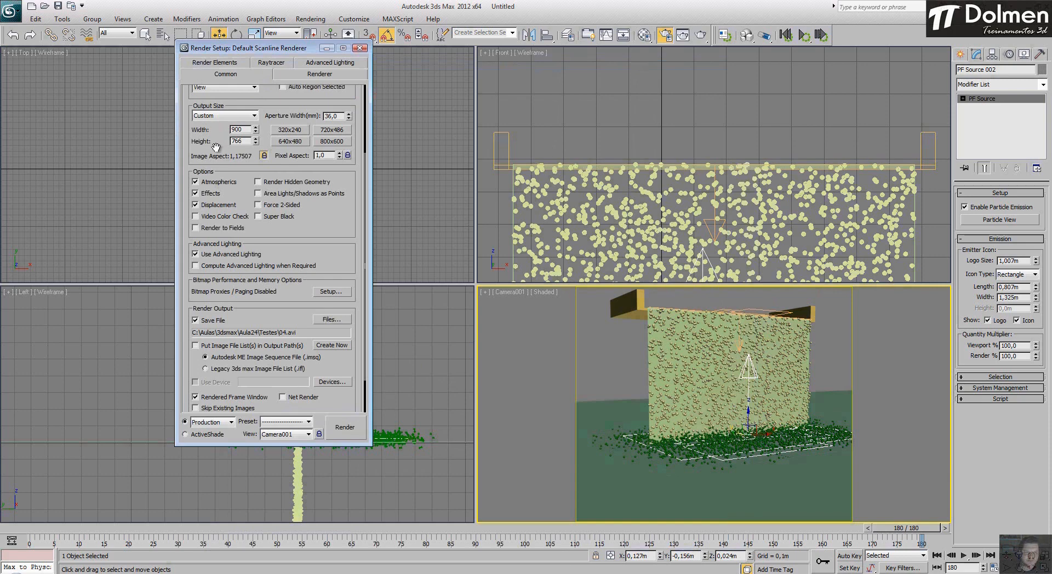
Step: Render the active time segment 0 to 180 and watch the resulting video 04 windowed in Windows Media Player
{"action": "scroll", "coordinate": [209, 131], "scroll_direction": "up", "scroll_amount": 3}
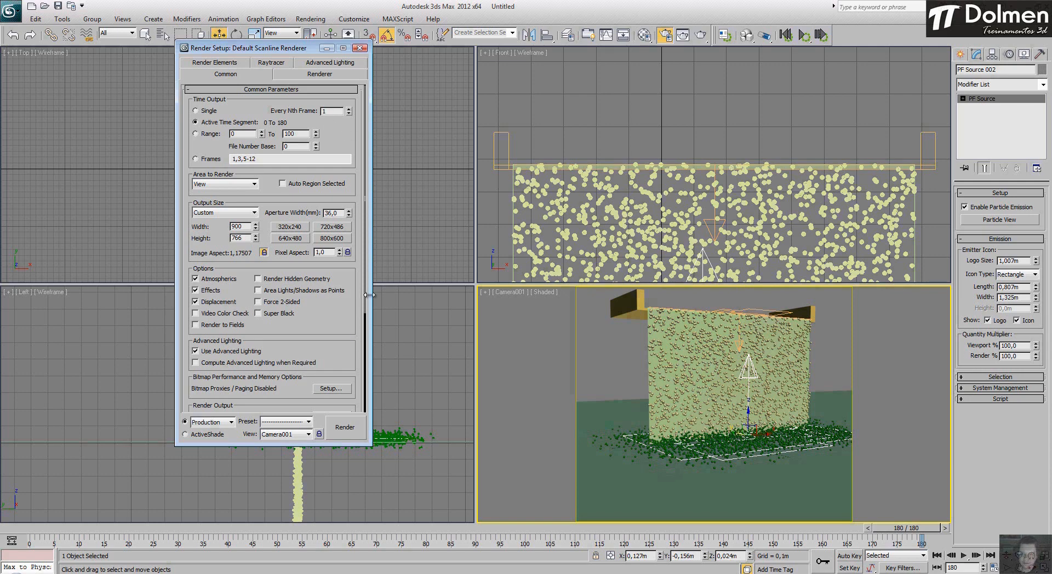
{"action": "left_click", "coordinate": [345, 427]}
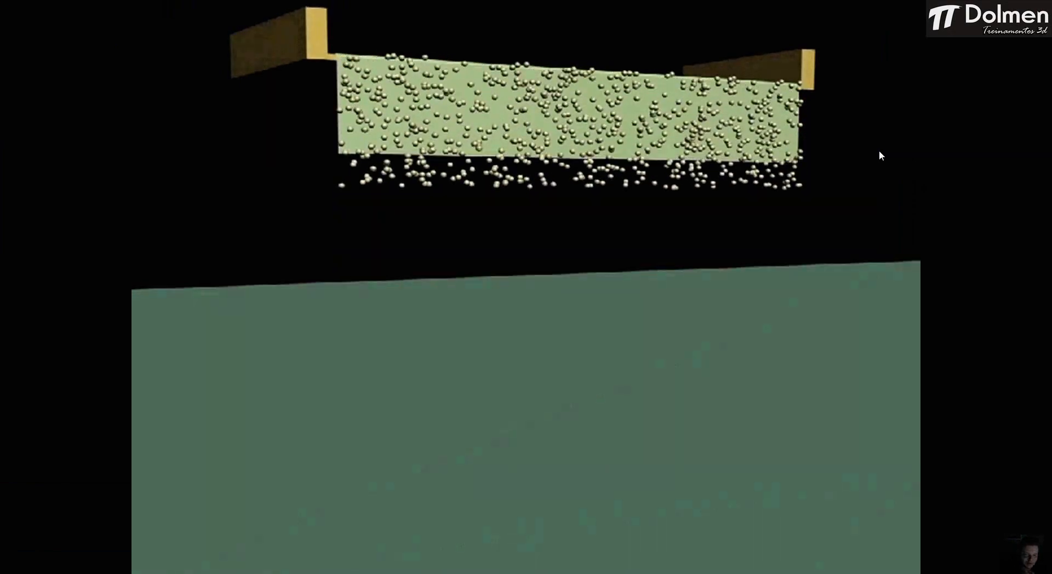
{"action": "double_click", "coordinate": [621, 253]}
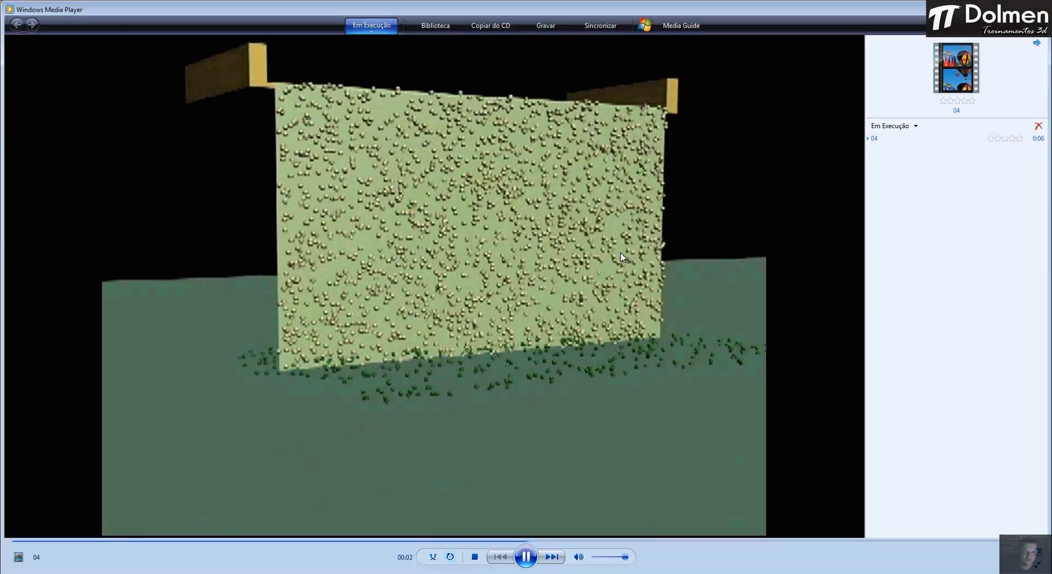